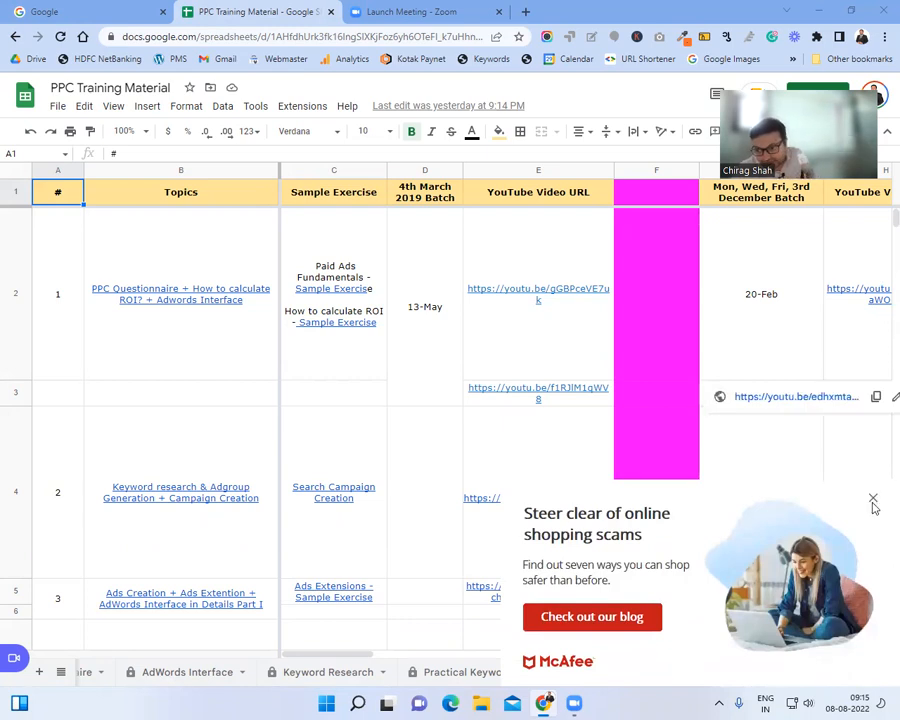
Step: Dismiss the online-scams advert, select cells F2 and F4, and open a new browser tab
click(873, 500)
click(667, 252)
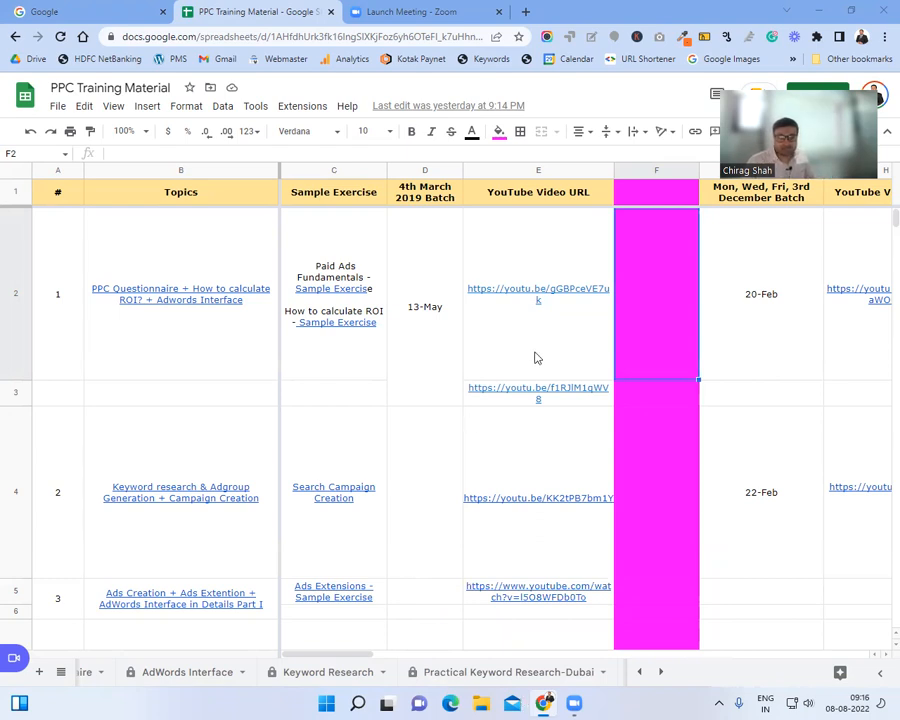
click(668, 444)
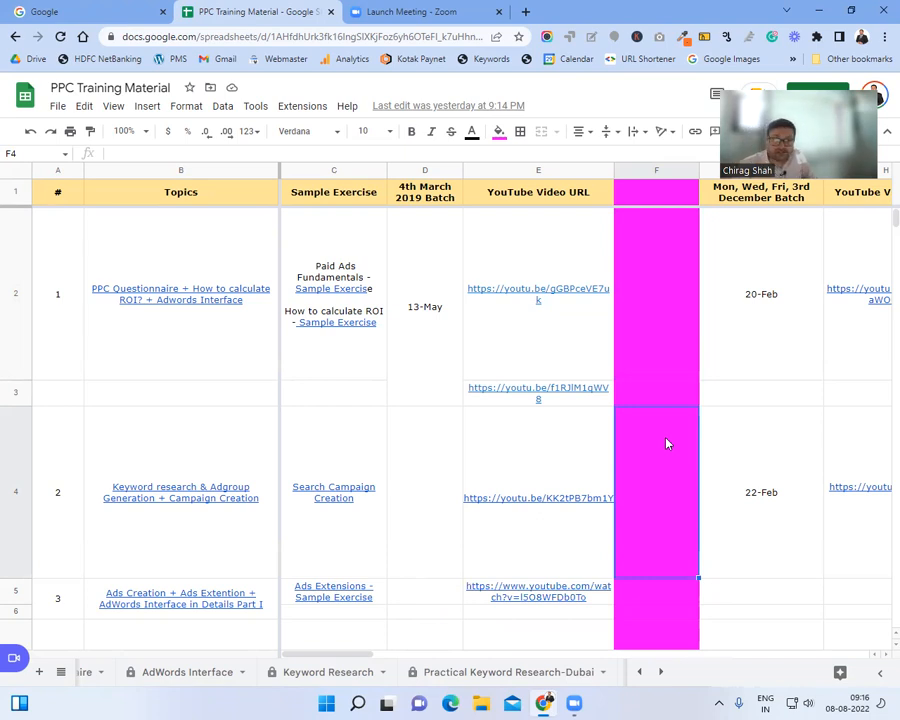
click(525, 11)
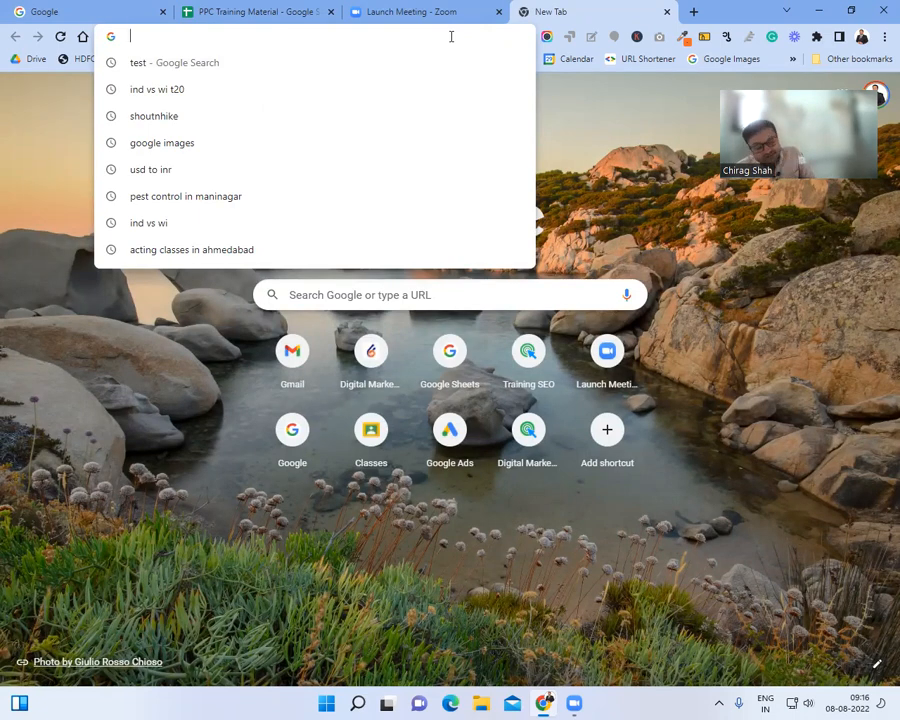
Step: Go to the Google Ads website (ads.google.com) and sign in
text(ads)
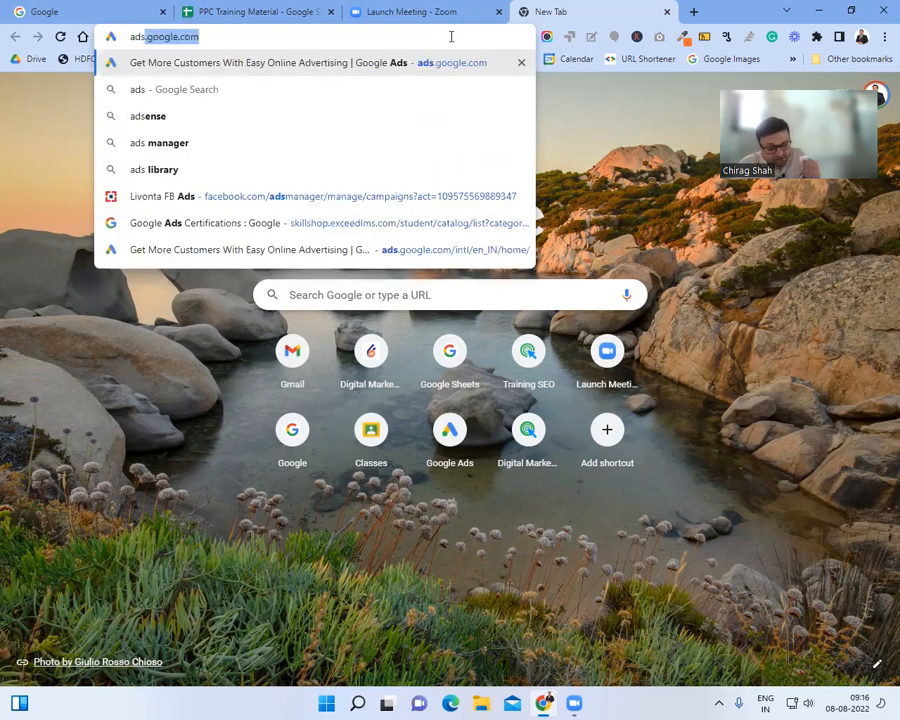
key(Return)
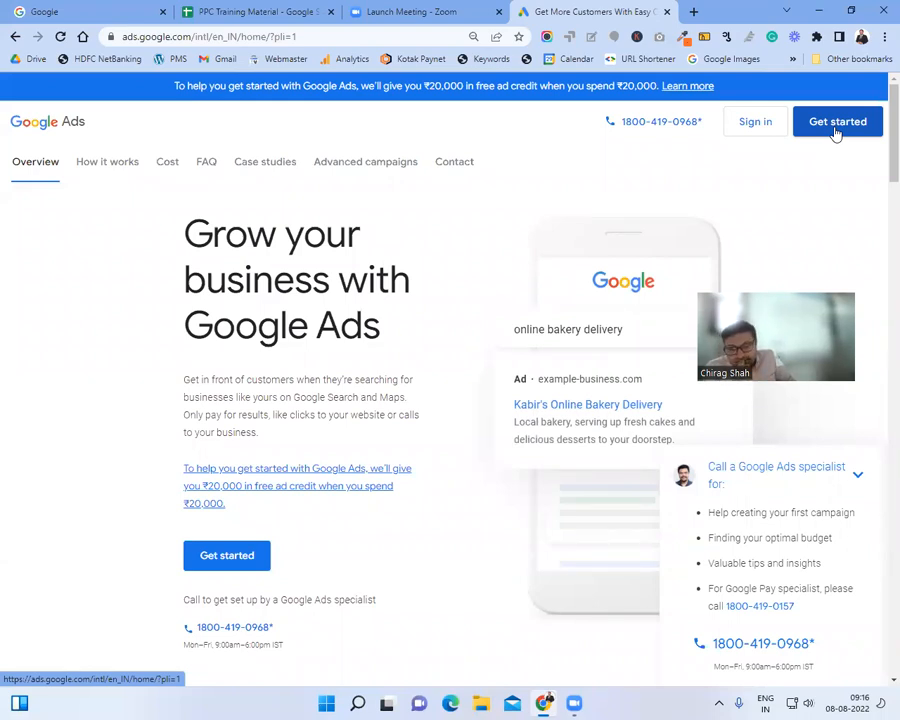
click(751, 129)
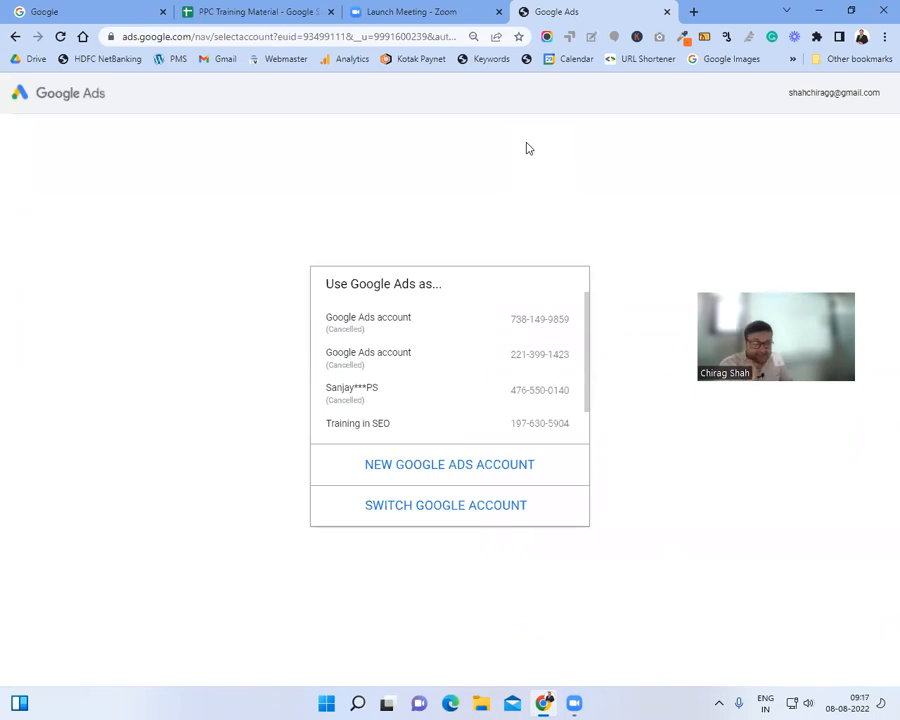
Step: Scroll the 'Use Google Ads as…' list and open the Training in SEO account
scroll(424, 441, down, 1)
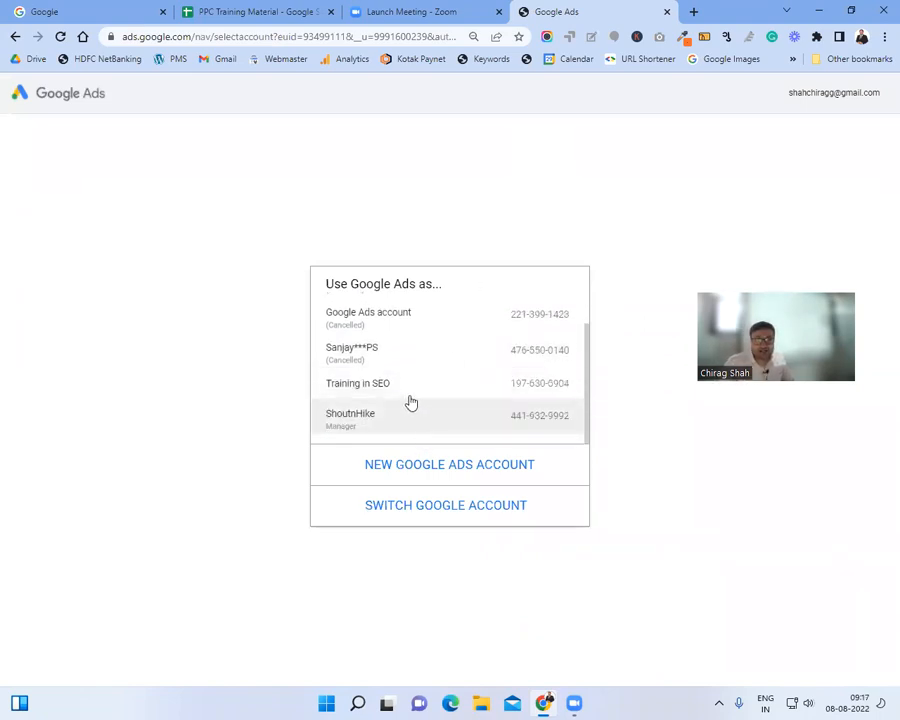
click(399, 384)
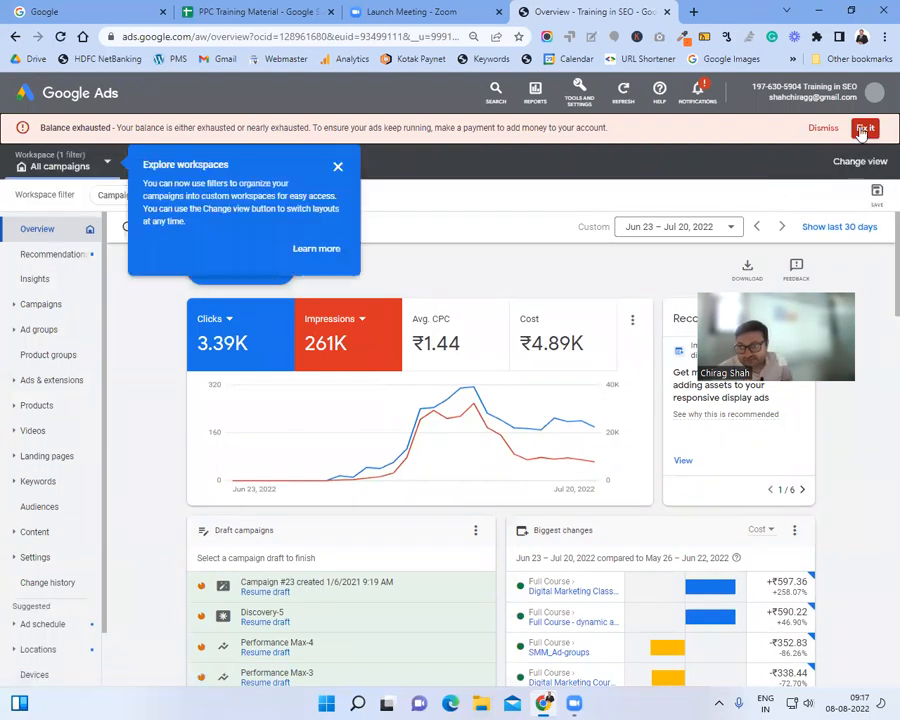
Step: Dismiss the balance warning, close the workspace tips and guide, and close the notice bar
click(816, 136)
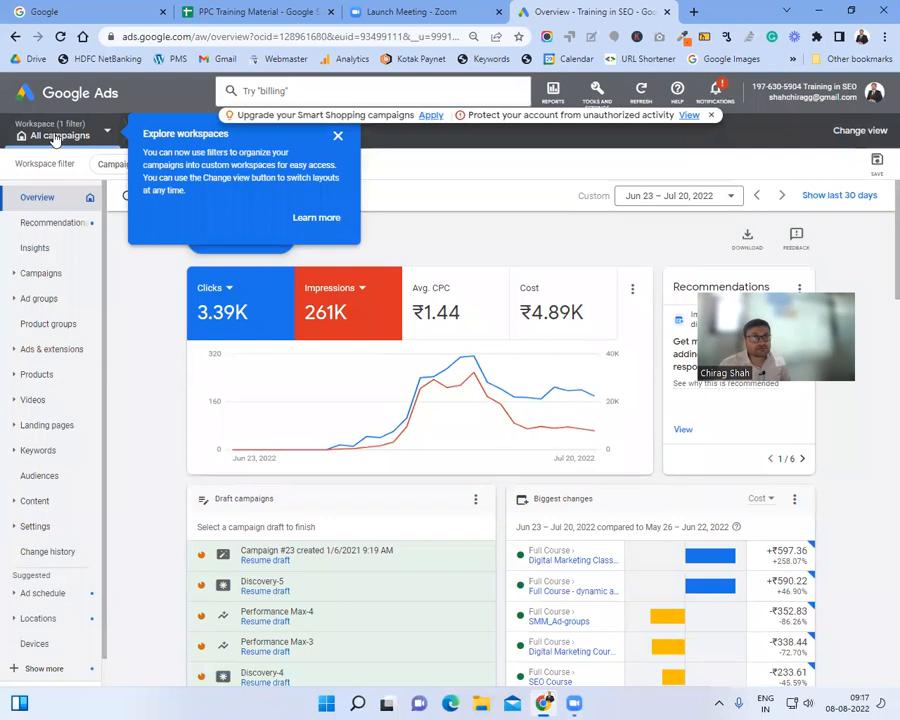
click(338, 136)
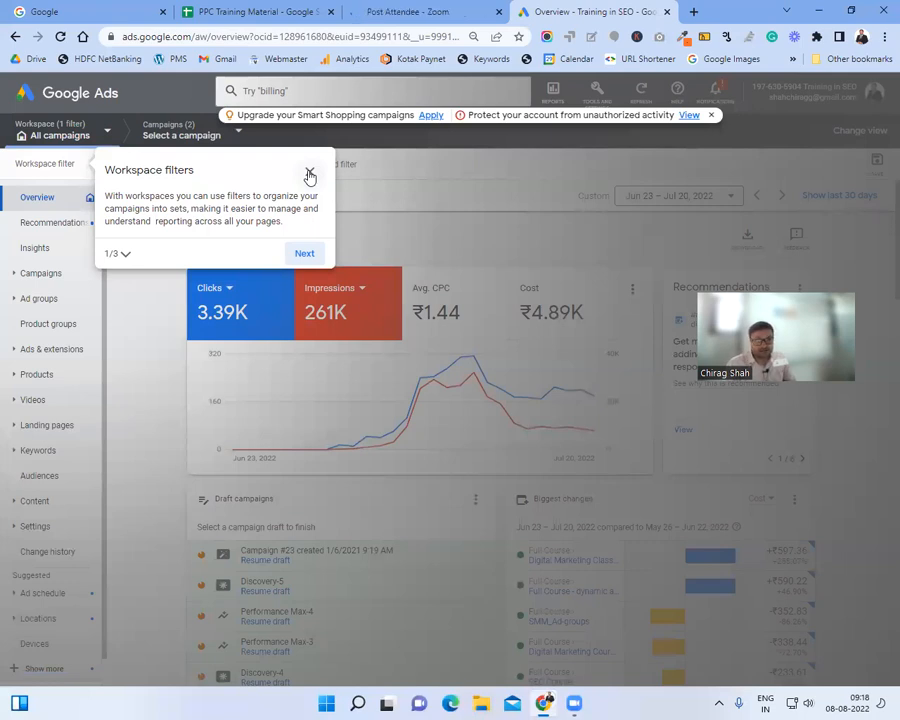
click(310, 176)
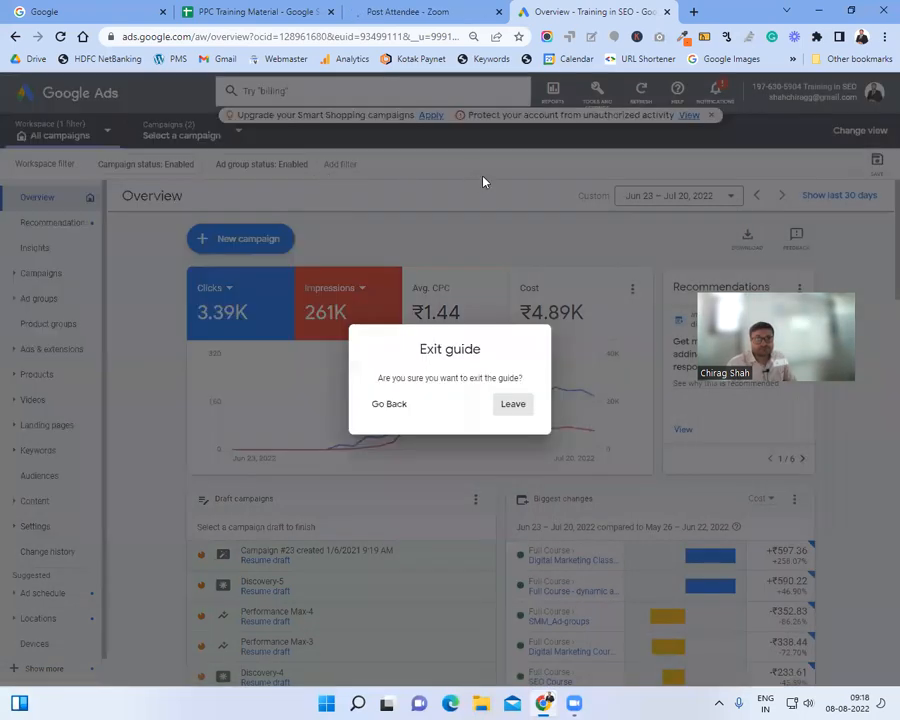
click(510, 406)
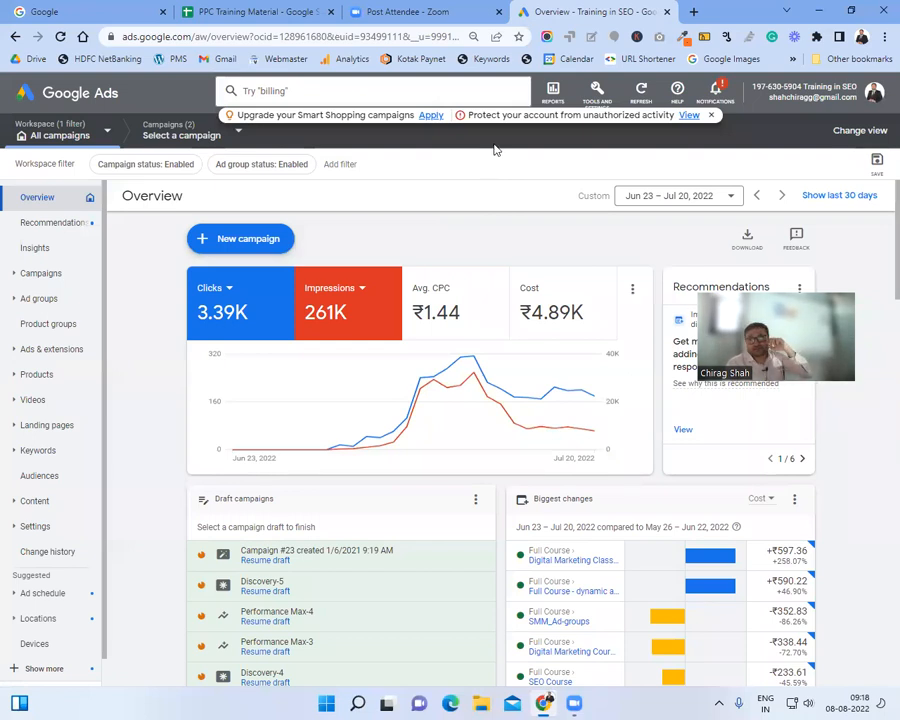
click(711, 116)
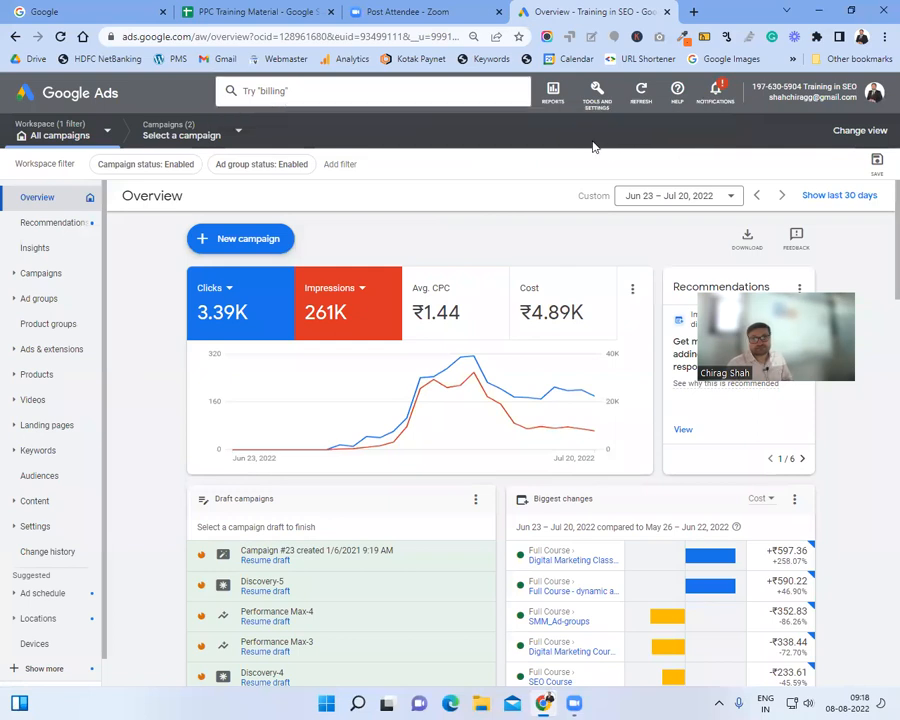
mouse_move(55, 133)
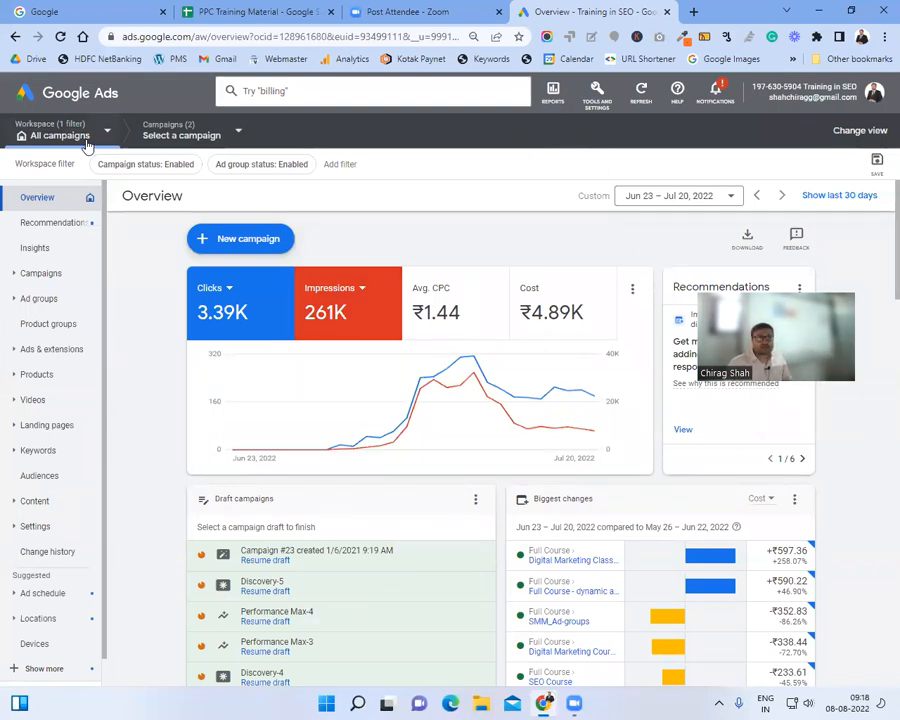
Step: Show the Campaigns list and its filter fields, then open the Tools and Settings overview
click(42, 274)
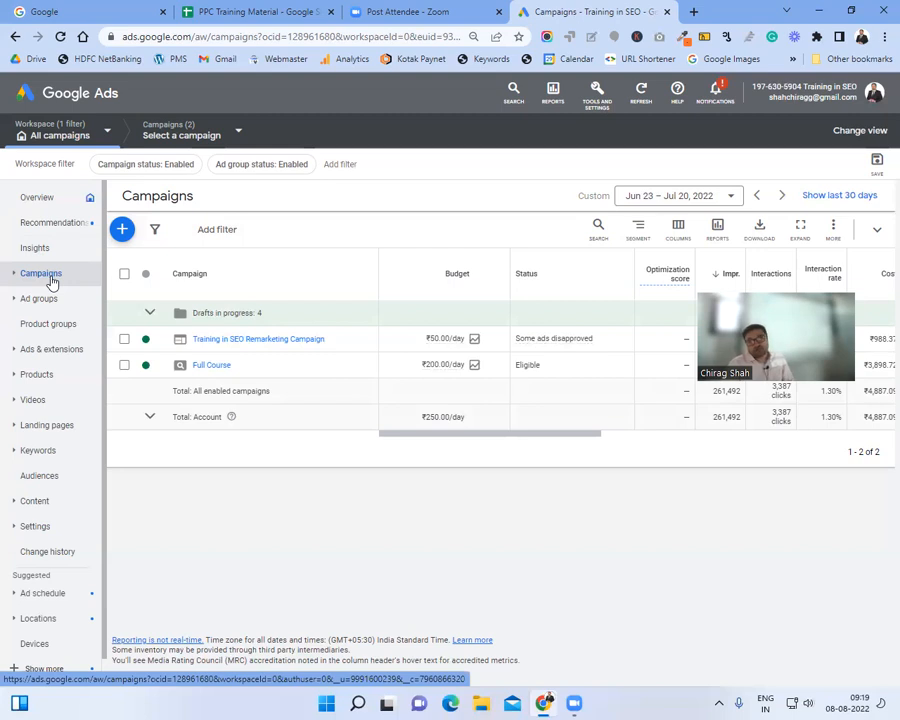
click(418, 155)
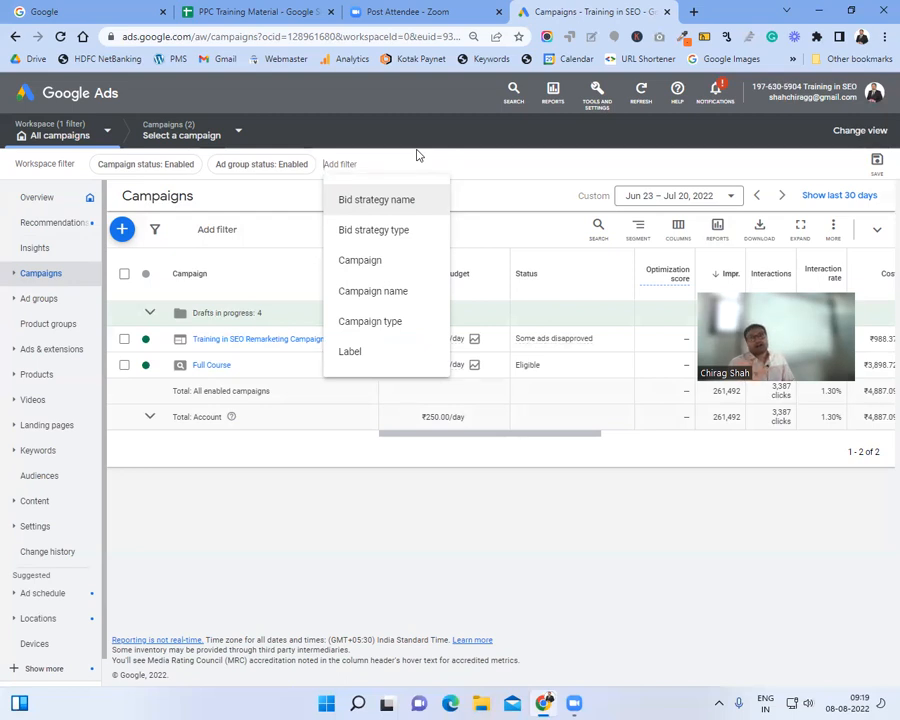
click(597, 96)
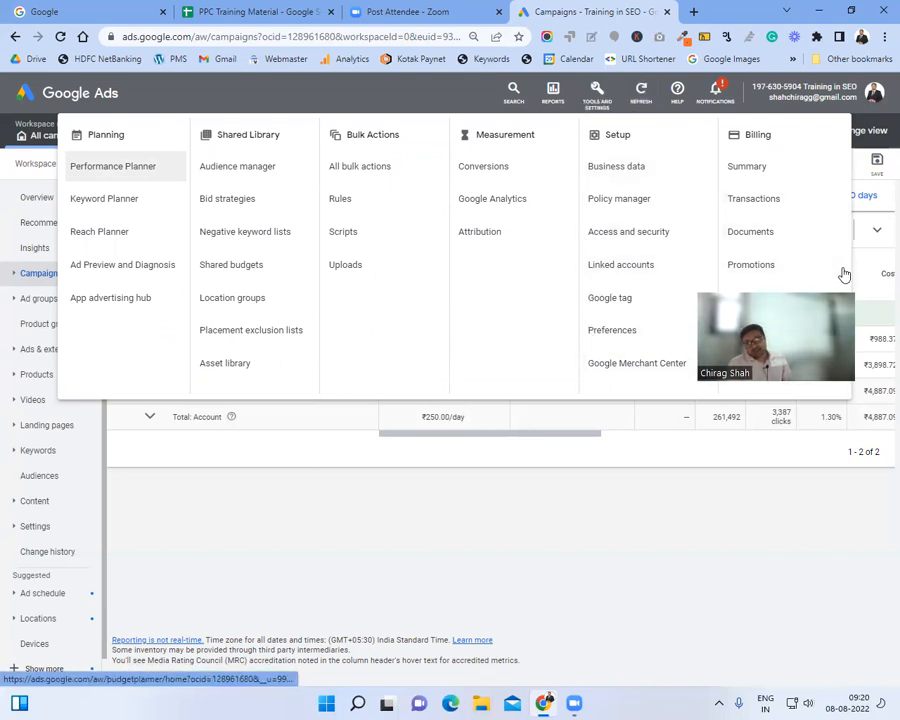
Step: Close the tools overview and start a New campaign from the Campaigns + button
drag(840, 290, 878, 506)
click(425, 102)
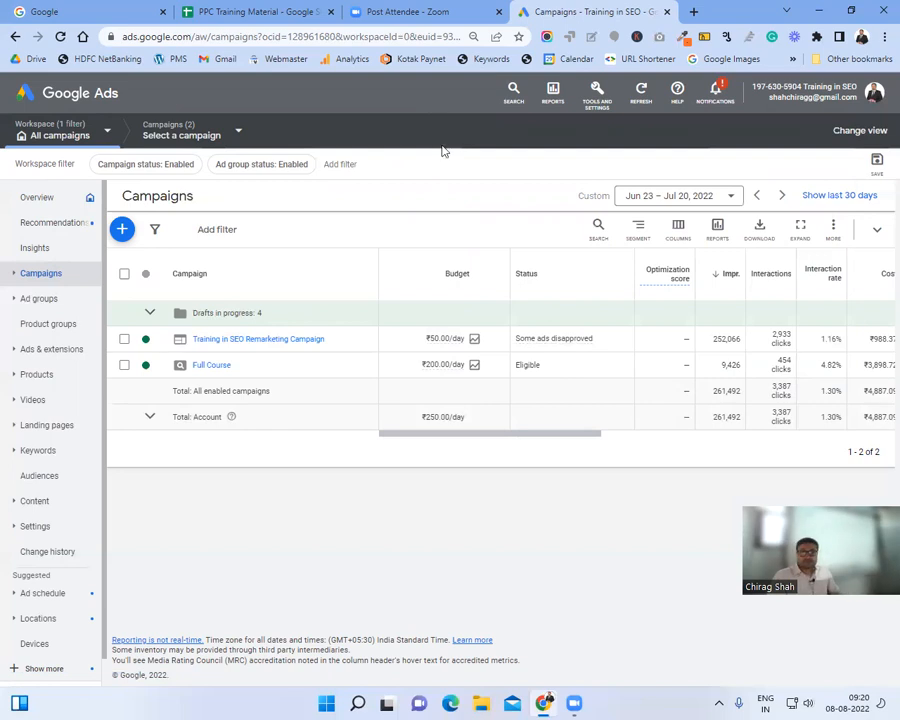
click(13, 272)
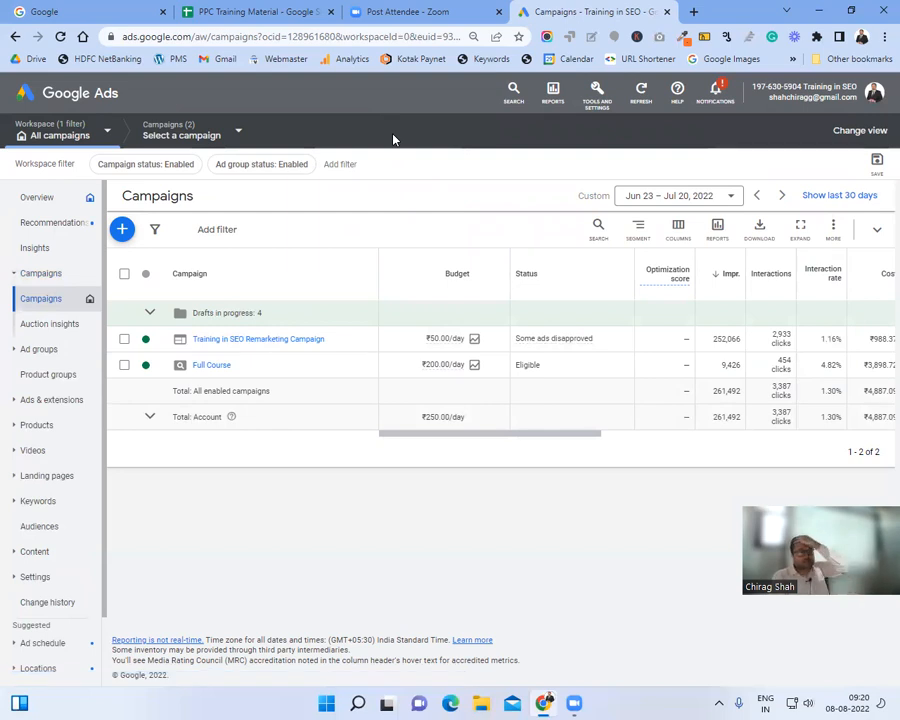
click(121, 229)
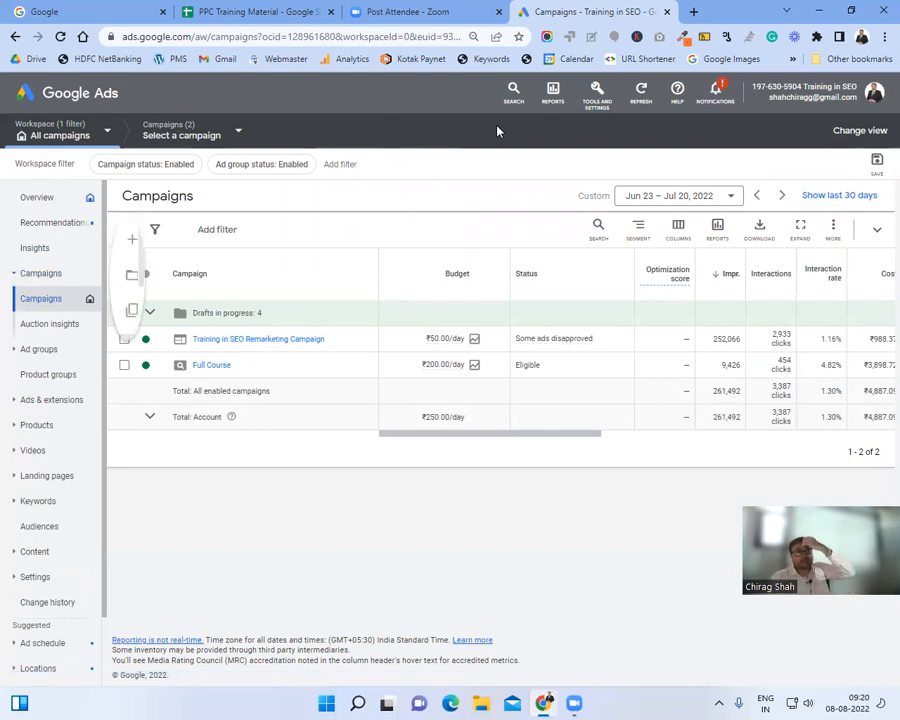
click(186, 244)
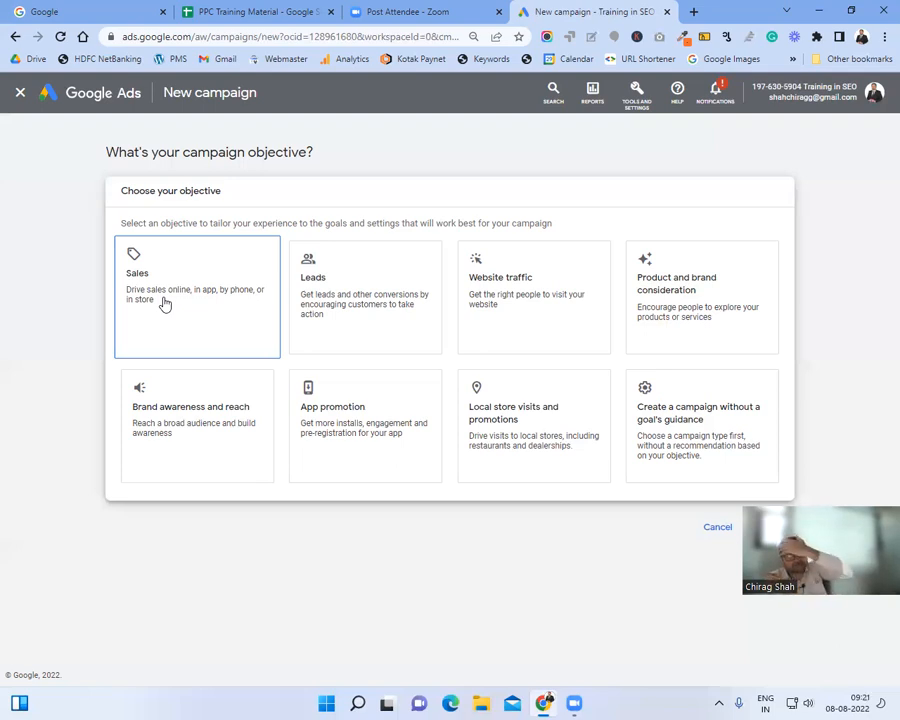
Step: Build the campaign without goal guidance, choose the Search type, and open an Incognito window
triple_click(390, 223)
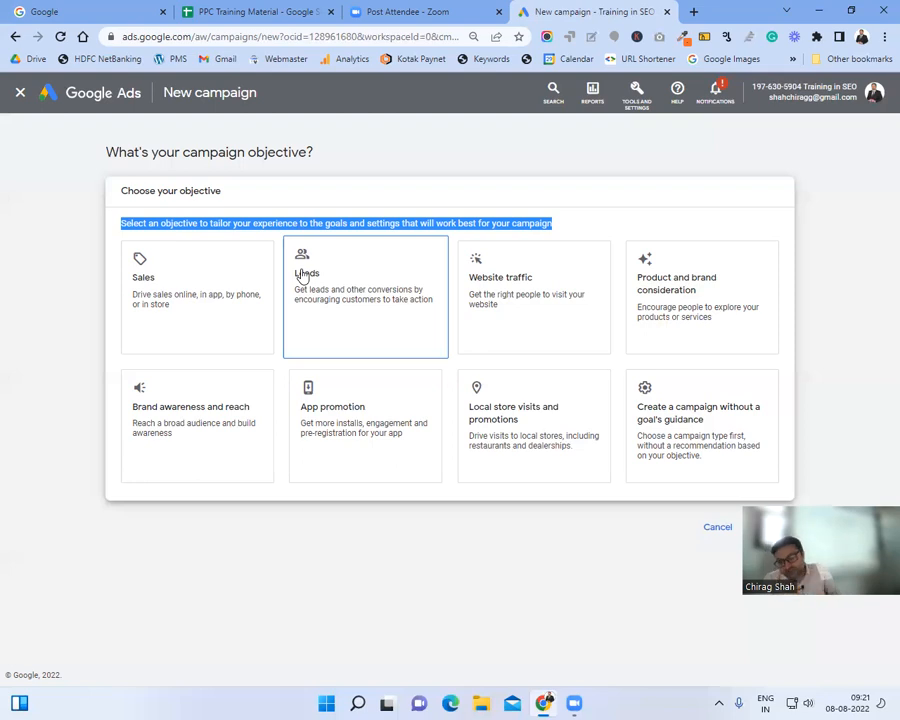
click(694, 438)
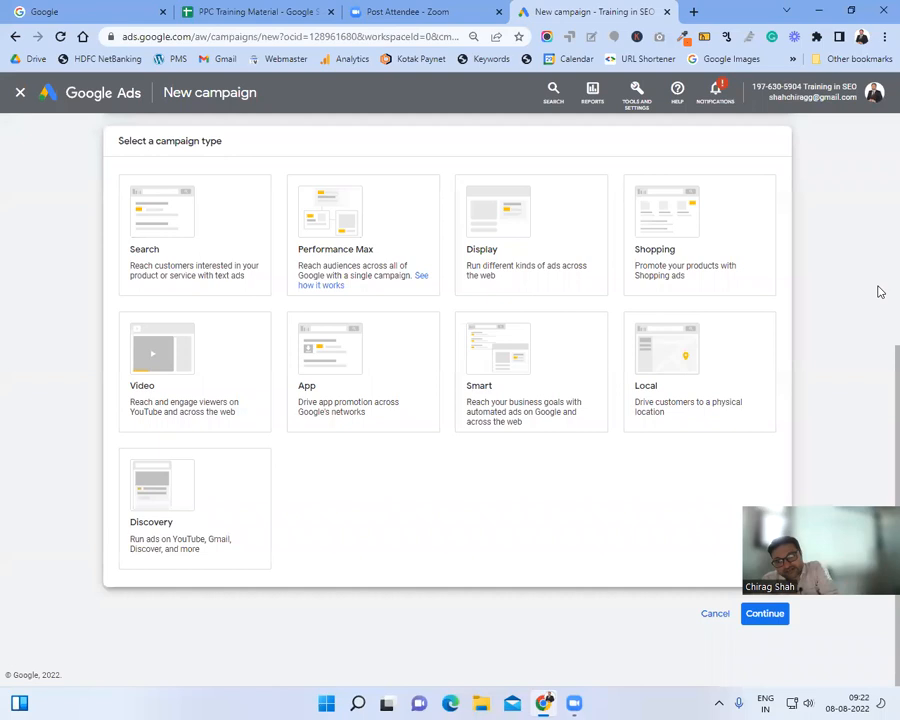
click(209, 254)
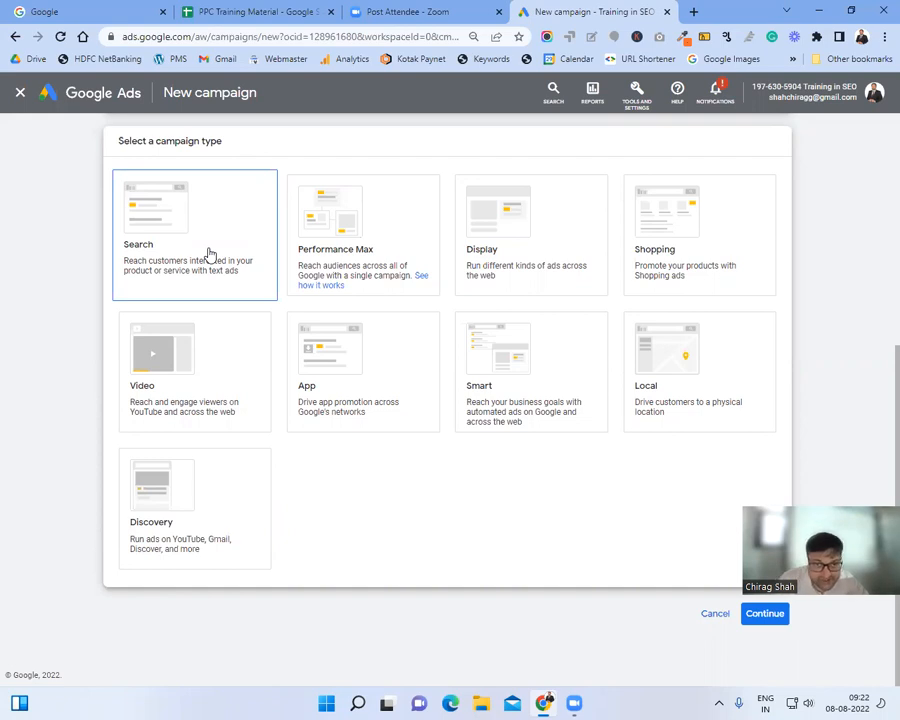
click(883, 37)
Step: Search Google for 'tour operator in ahmedabad' in an Incognito window
click(806, 93)
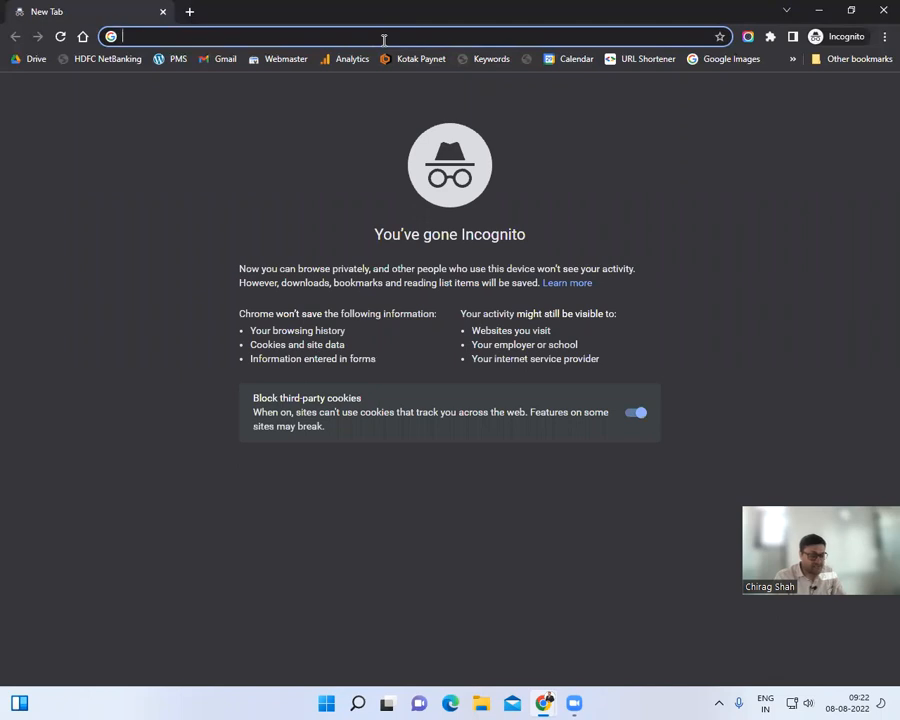
text(dig)
key(BackSpace)
key(BackSpace)
key(BackSpace)
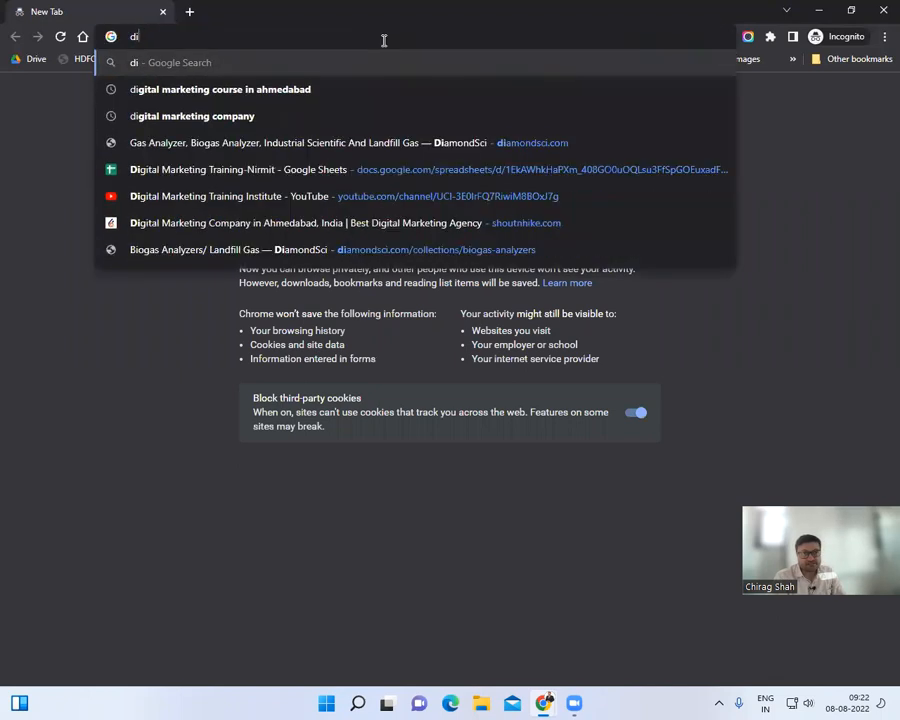
text(tour )
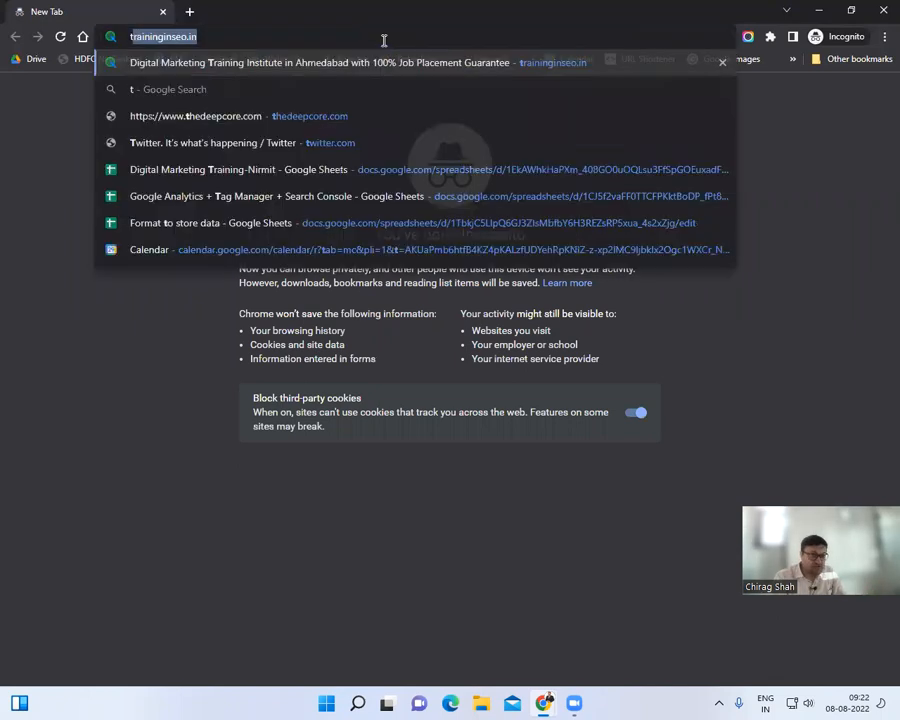
text(opera)
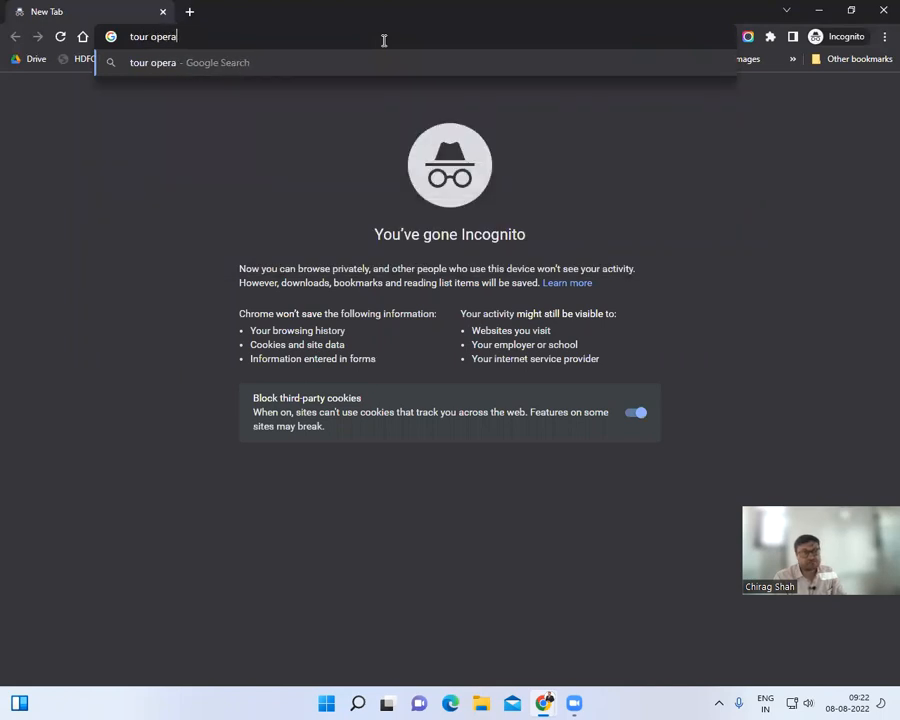
text(tor in ahmedabad)
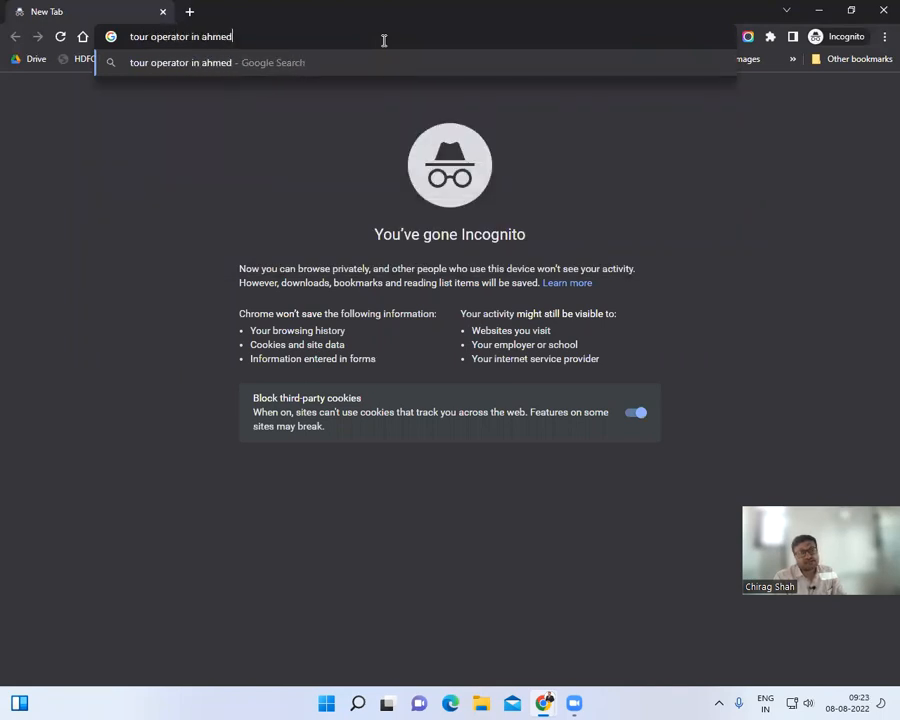
key(Return)
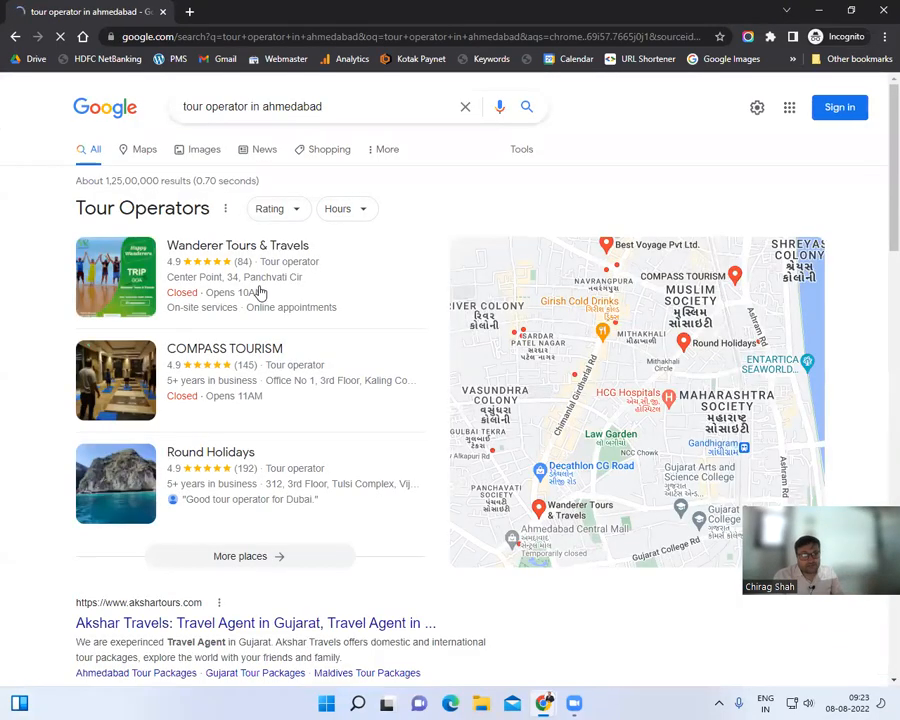
scroll(258, 290, down, 4)
scroll(258, 290, down, 10)
scroll(258, 290, up, 3)
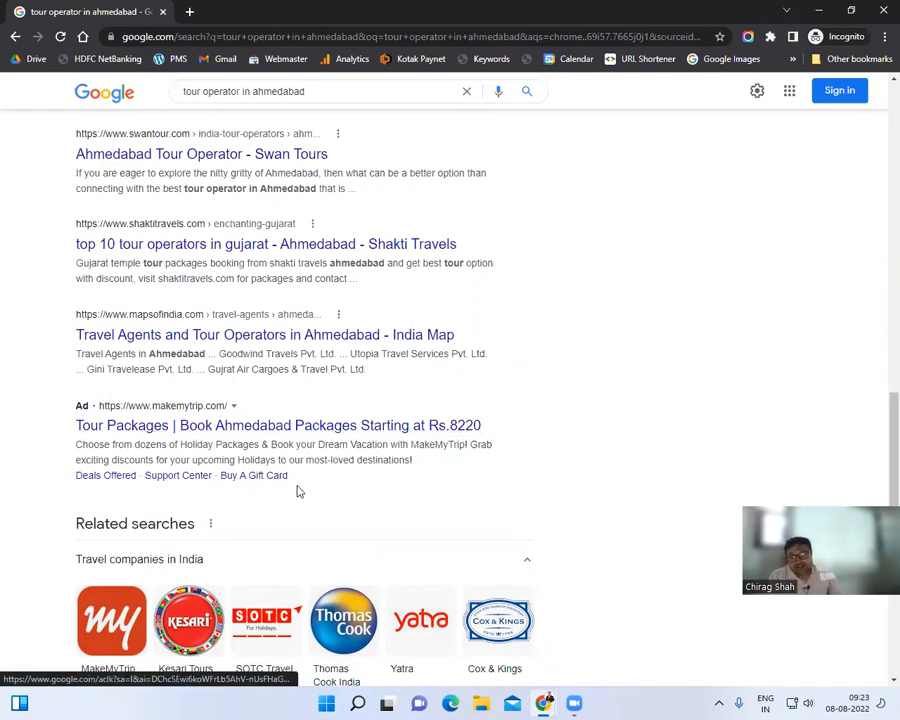
scroll(305, 450, up, 8)
scroll(306, 454, up, 2)
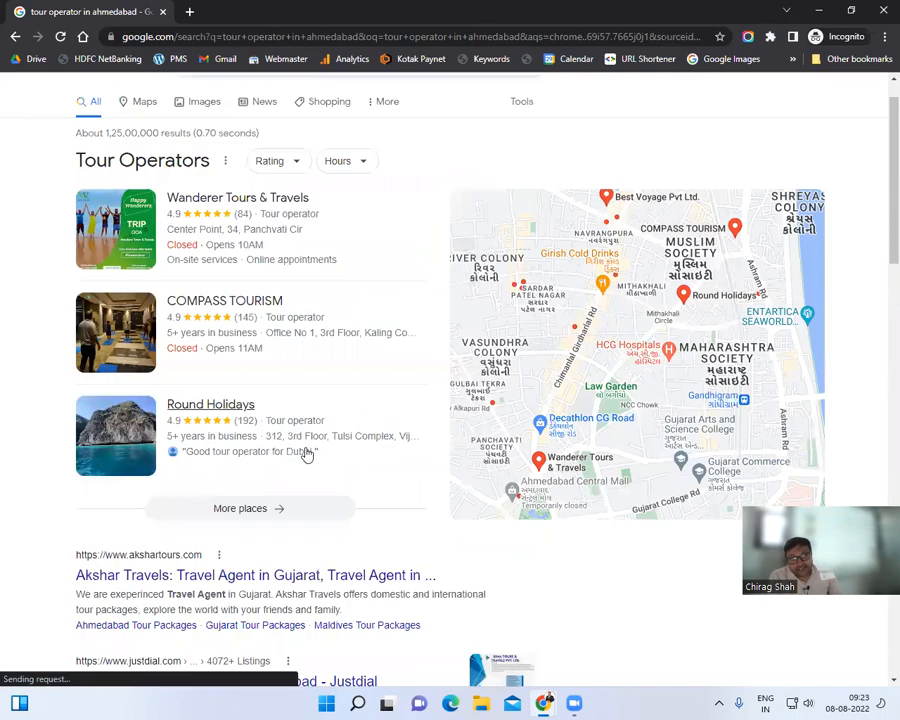
scroll(305, 452, down, 12)
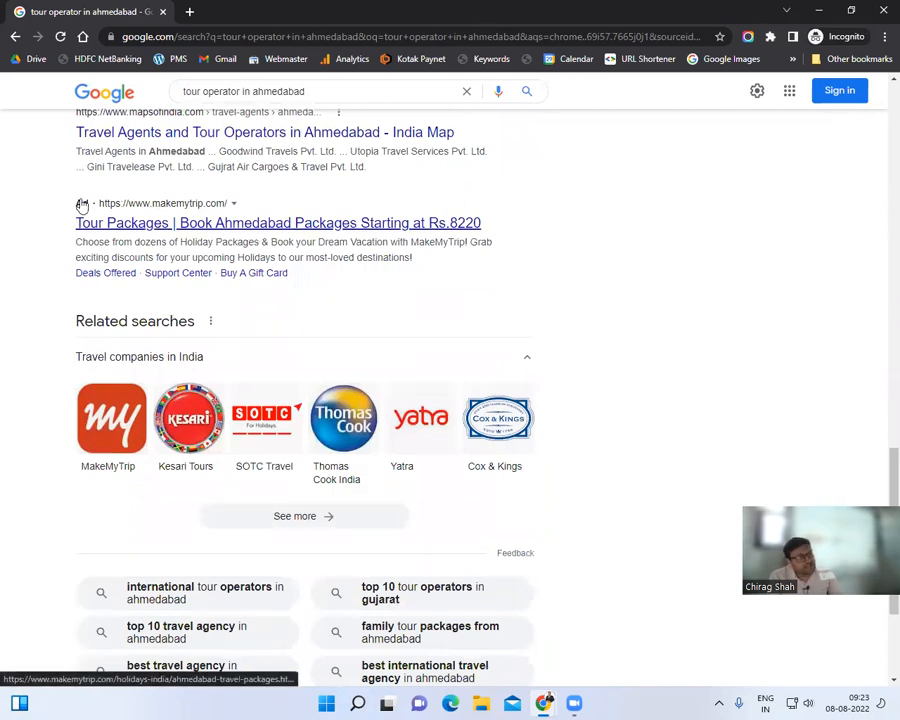
scroll(82, 205, up, 3)
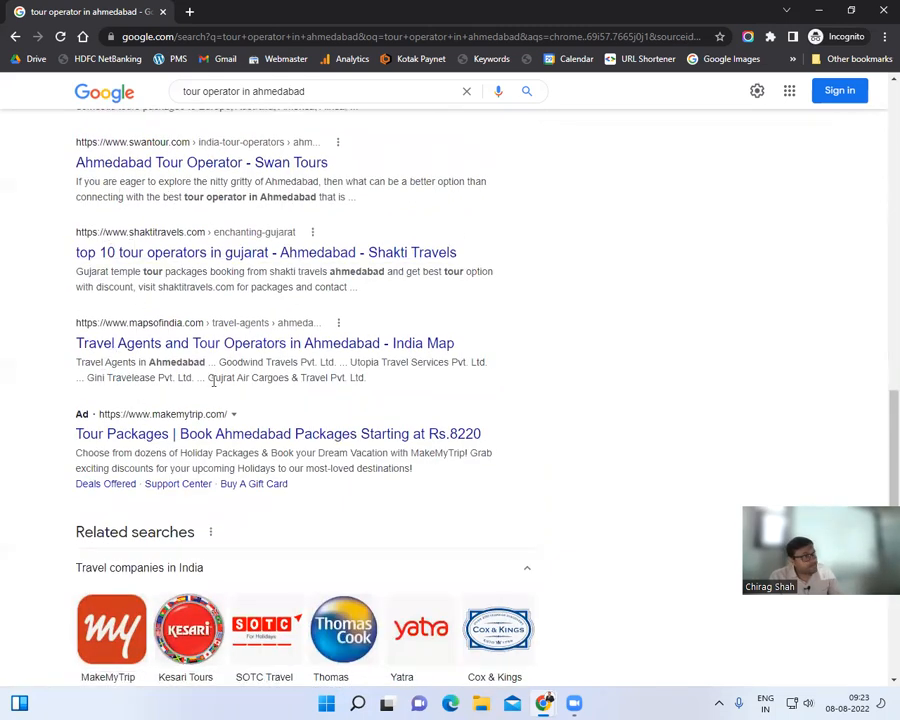
scroll(257, 446, up, 10)
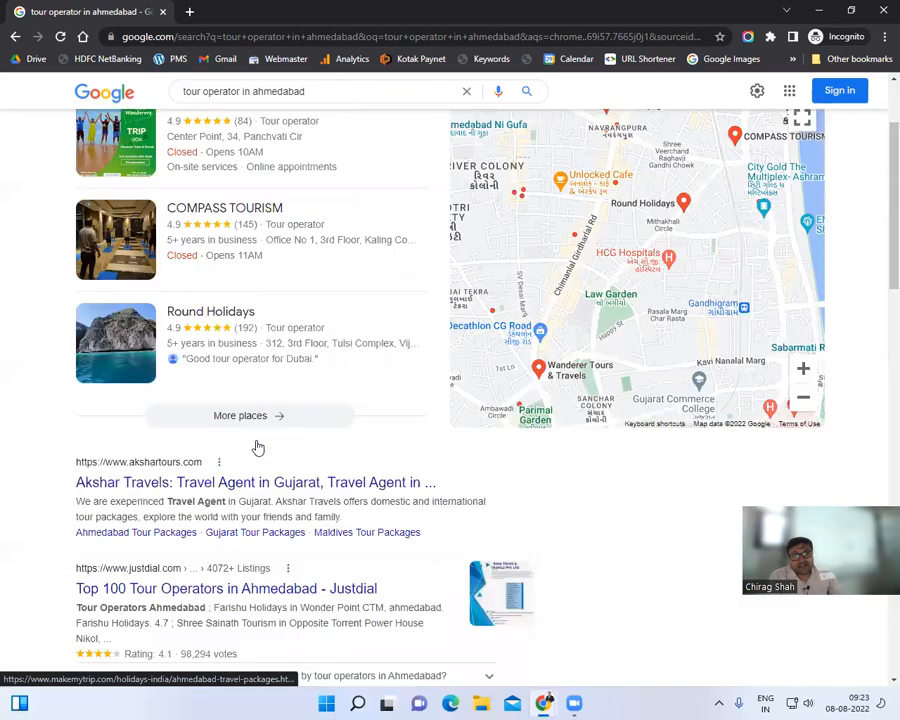
scroll(243, 379, down, 10)
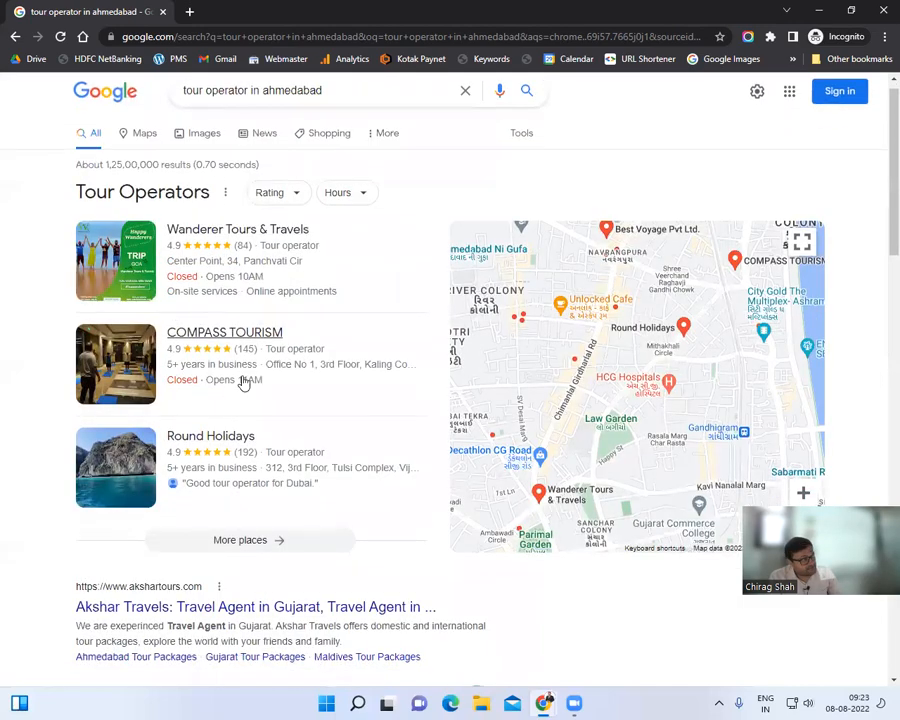
scroll(243, 381, down, 4)
scroll(252, 384, up, 2)
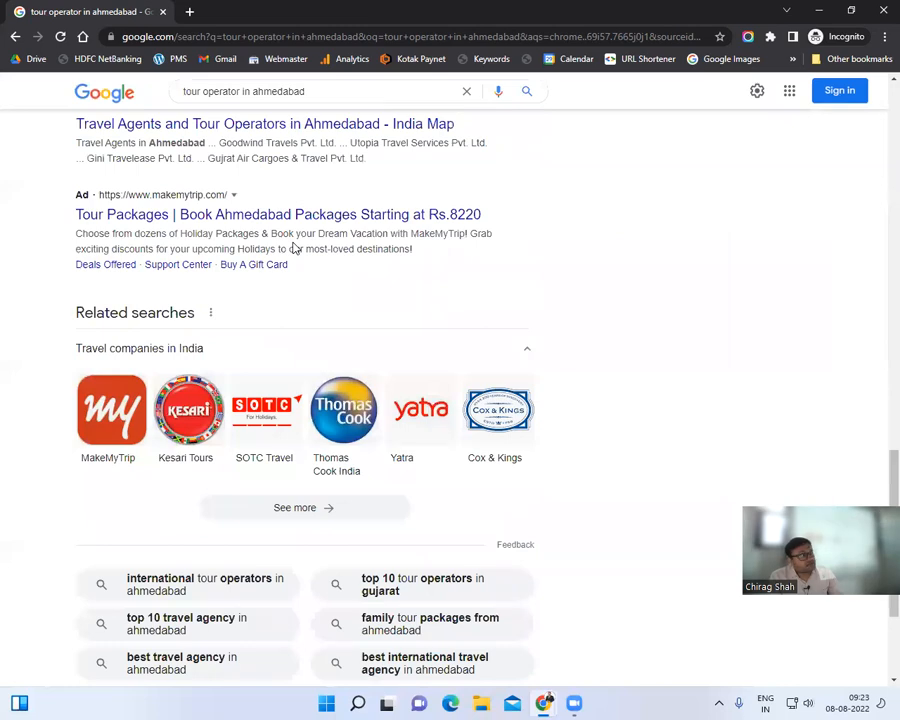
scroll(295, 247, up, 5)
scroll(293, 243, up, 4)
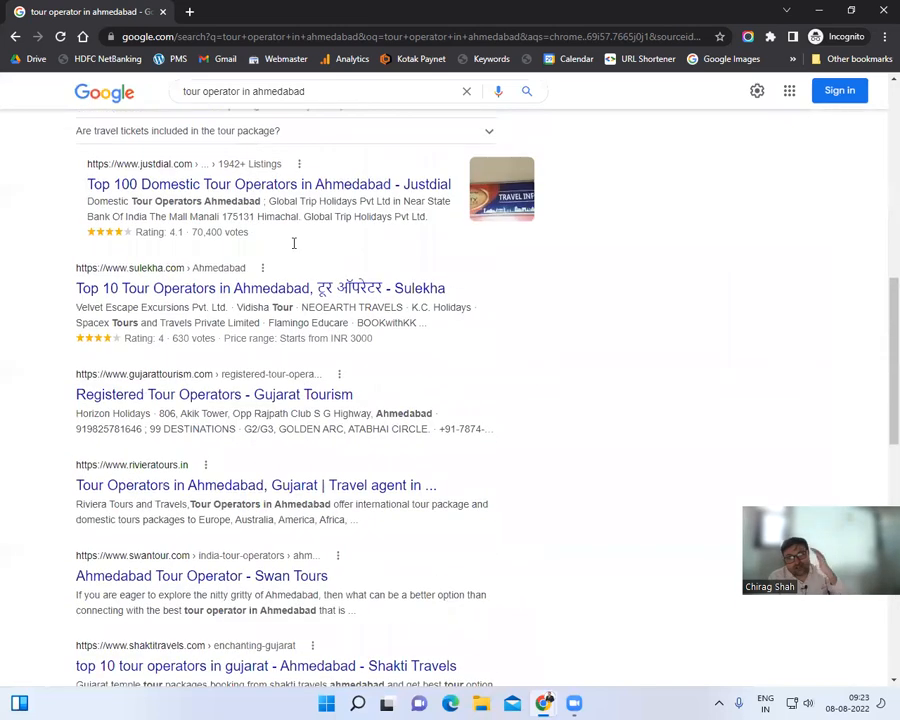
scroll(293, 247, up, 8)
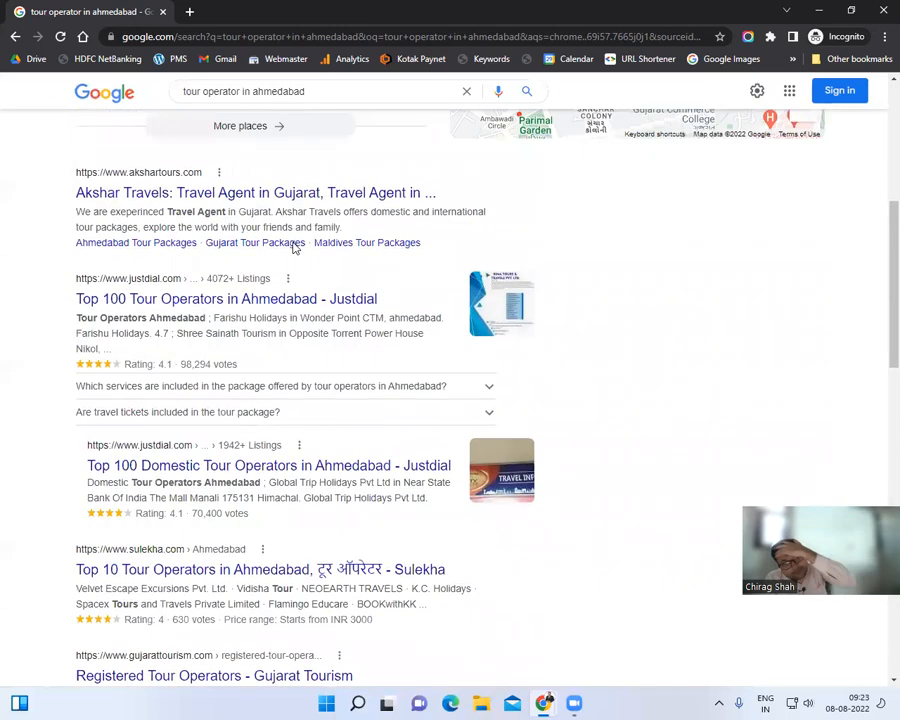
scroll(295, 247, up, 1)
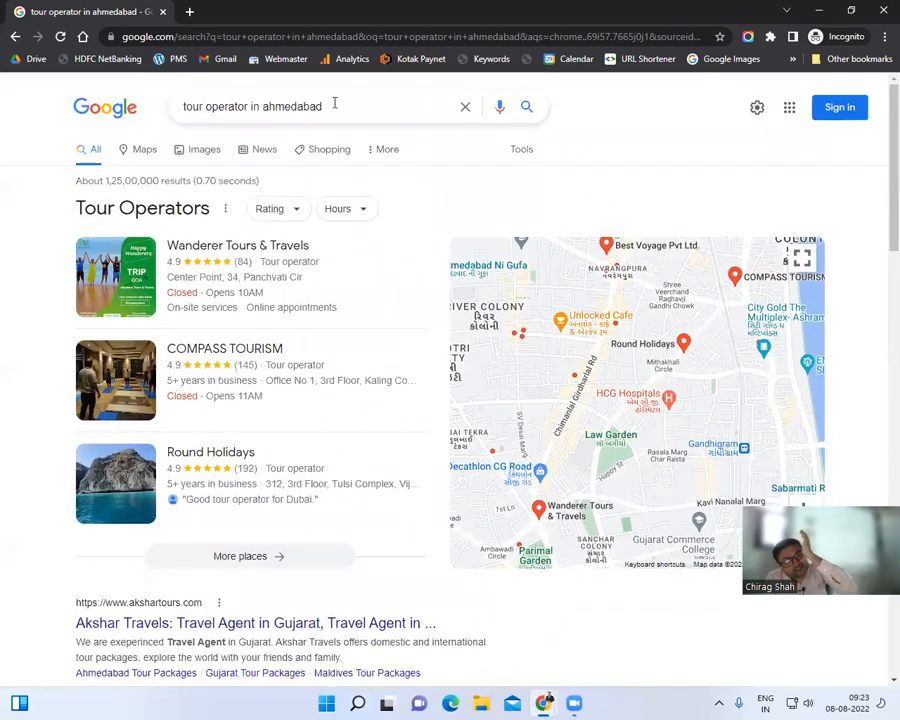
click(334, 104)
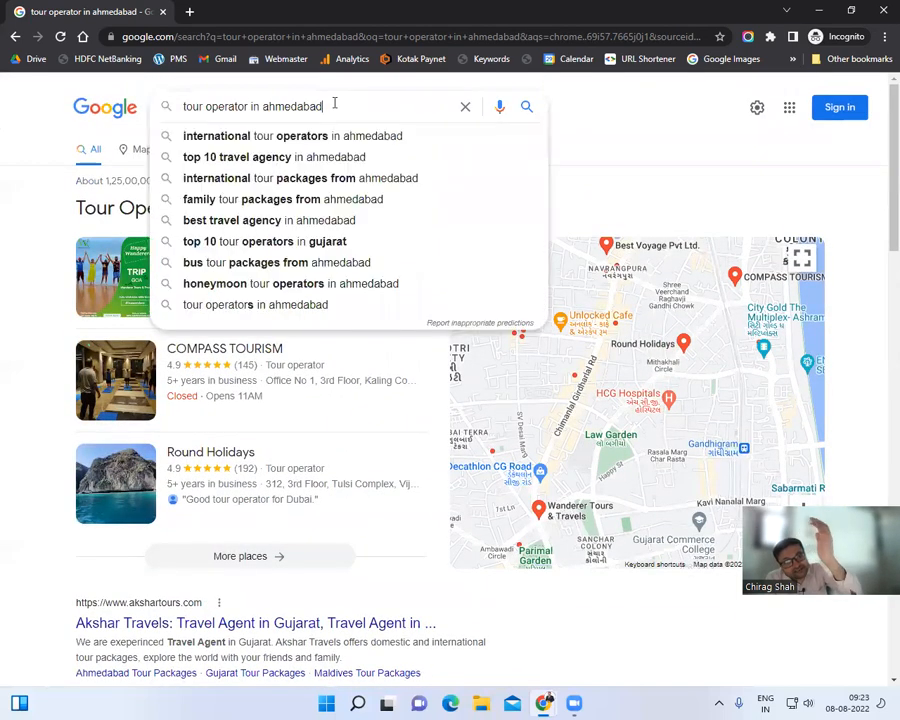
click(658, 113)
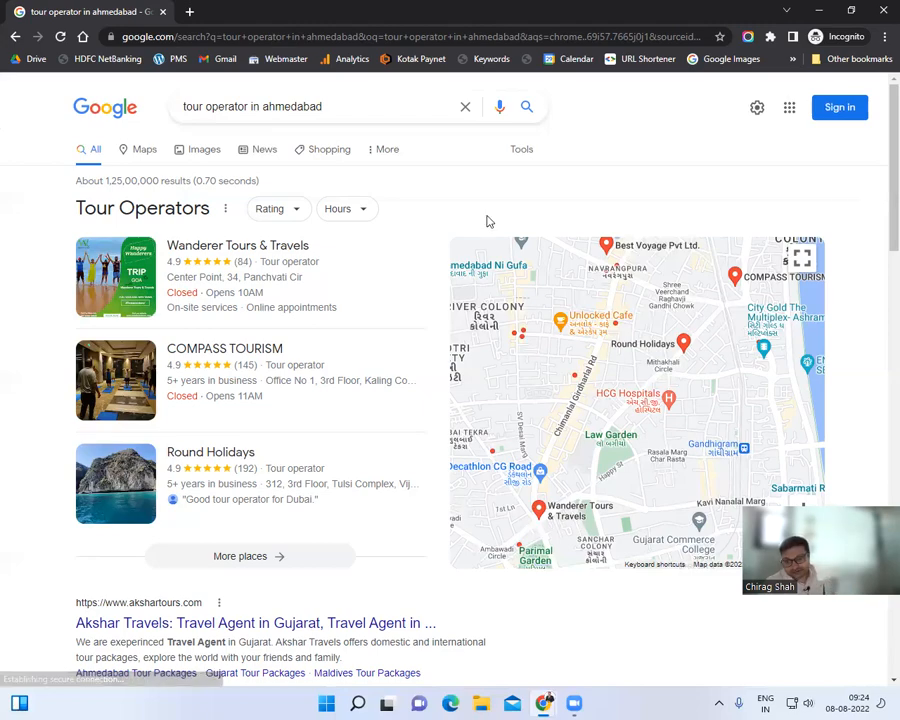
scroll(415, 300, down, 4)
scroll(415, 300, down, 10)
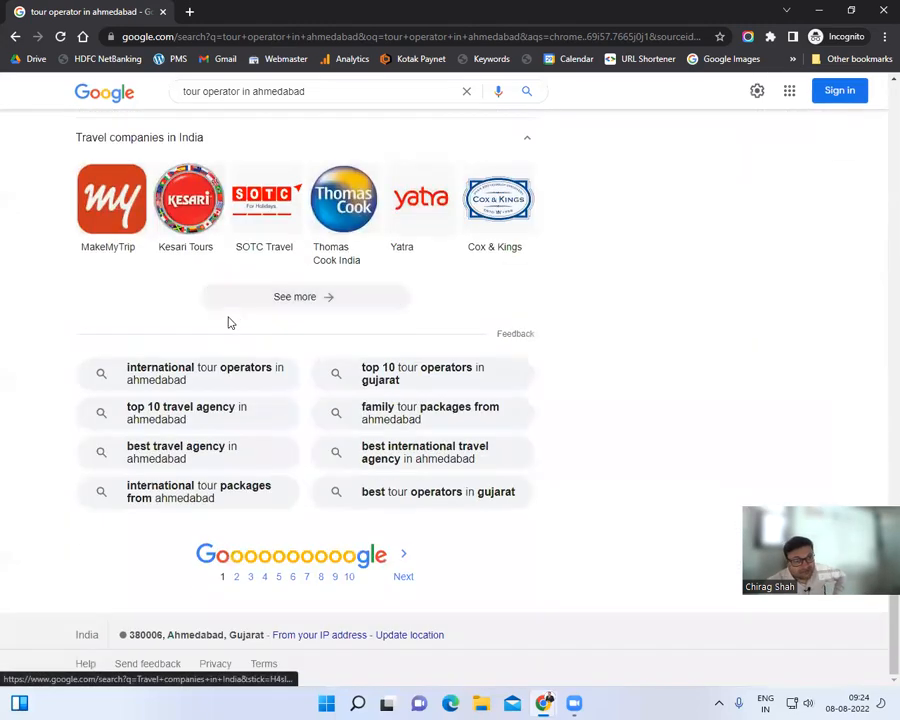
scroll(230, 315, up, 7)
scroll(232, 316, down, 5)
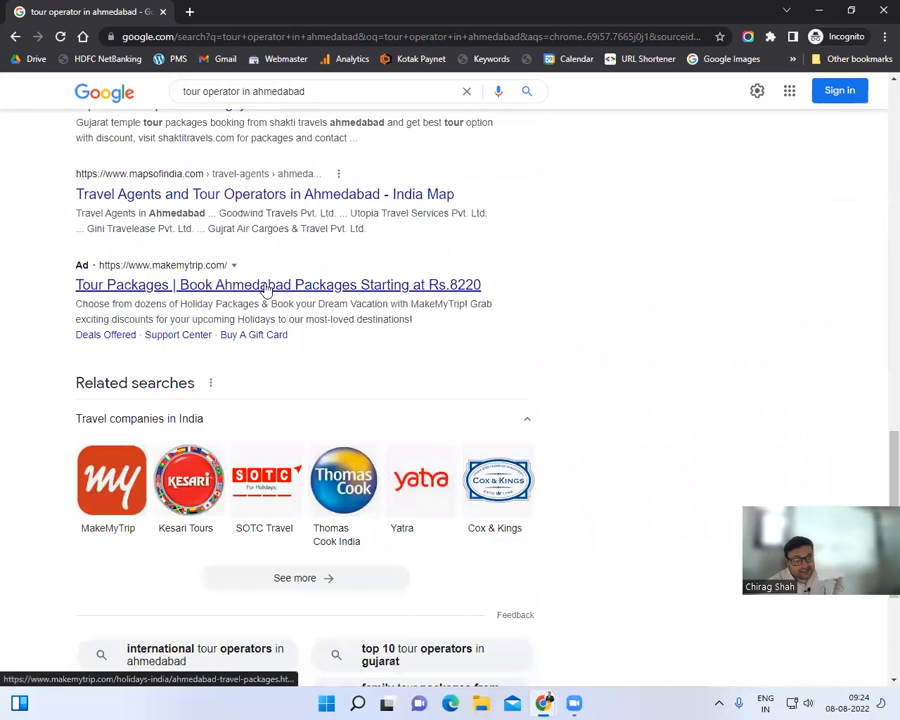
scroll(258, 290, up, 12)
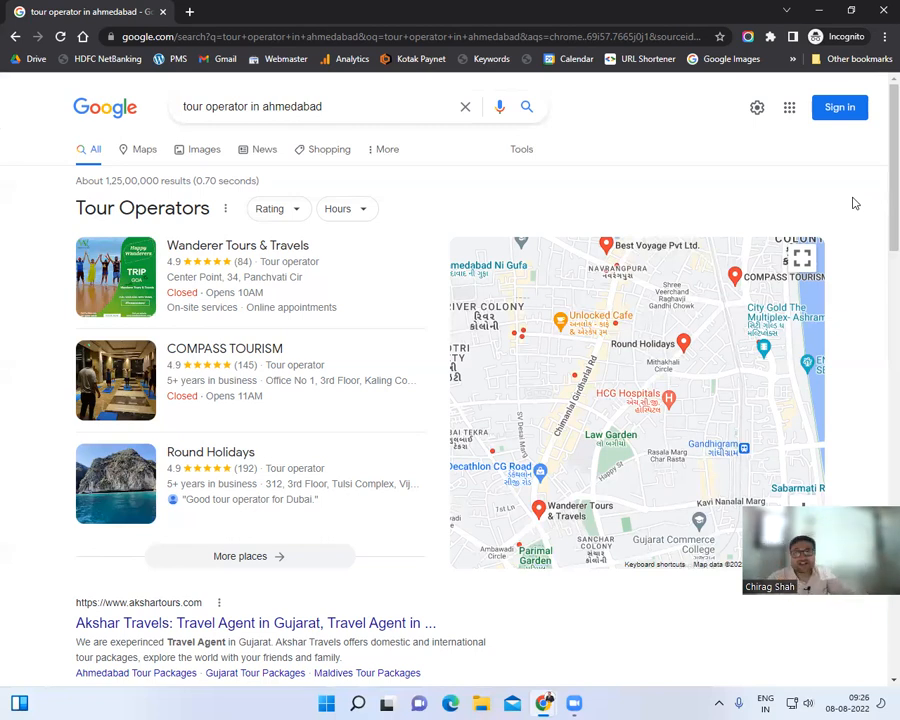
Step: Back in campaign setup, switch the campaign type from Discovery to Search, then open a new tab
click(818, 11)
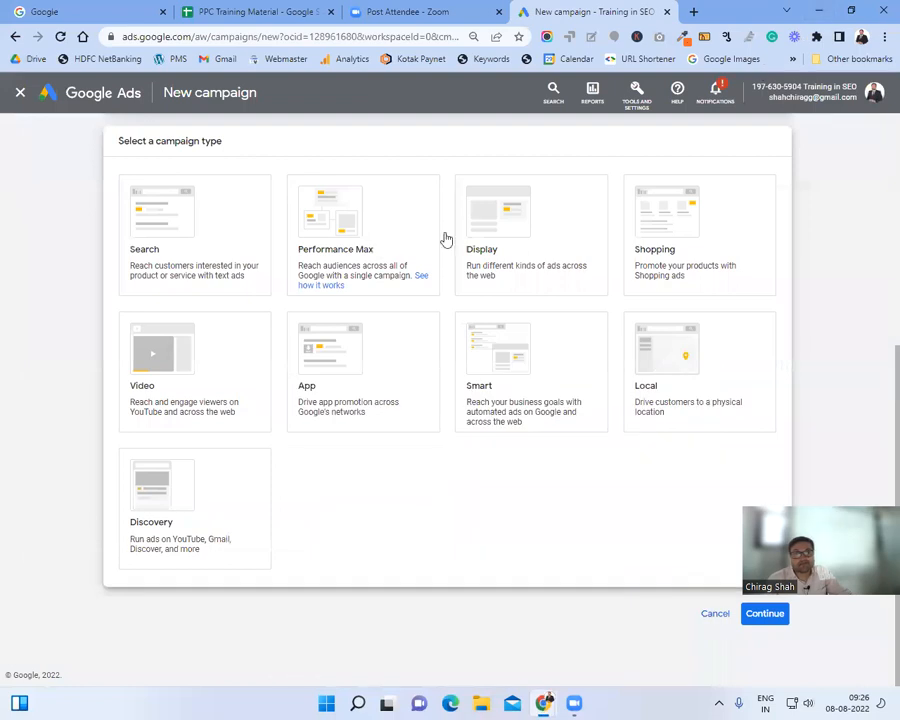
scroll(181, 259, down, 5)
click(181, 258)
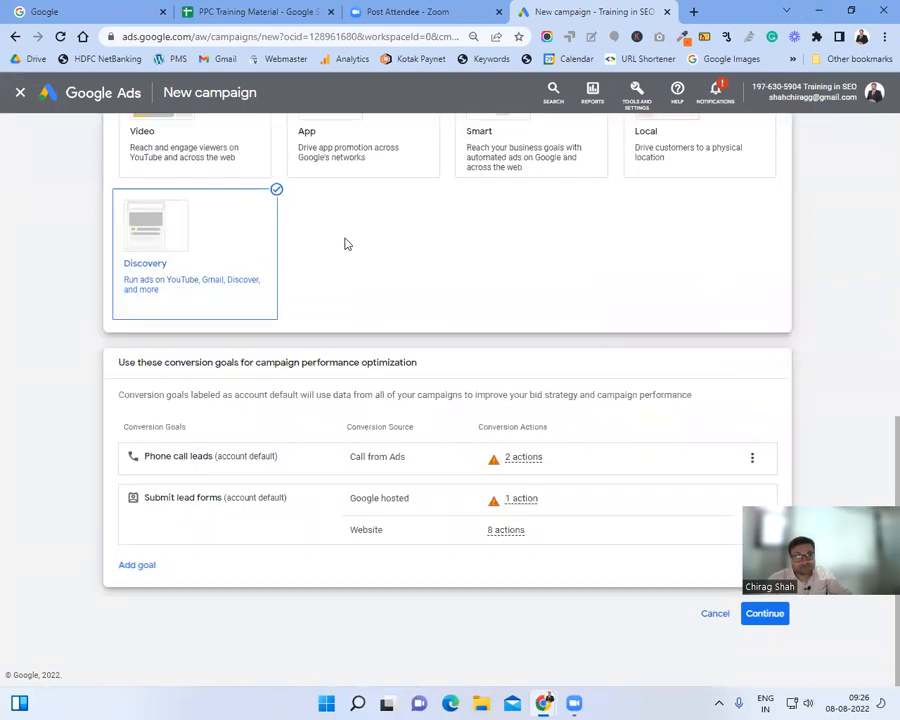
scroll(346, 244, up, 2)
click(198, 185)
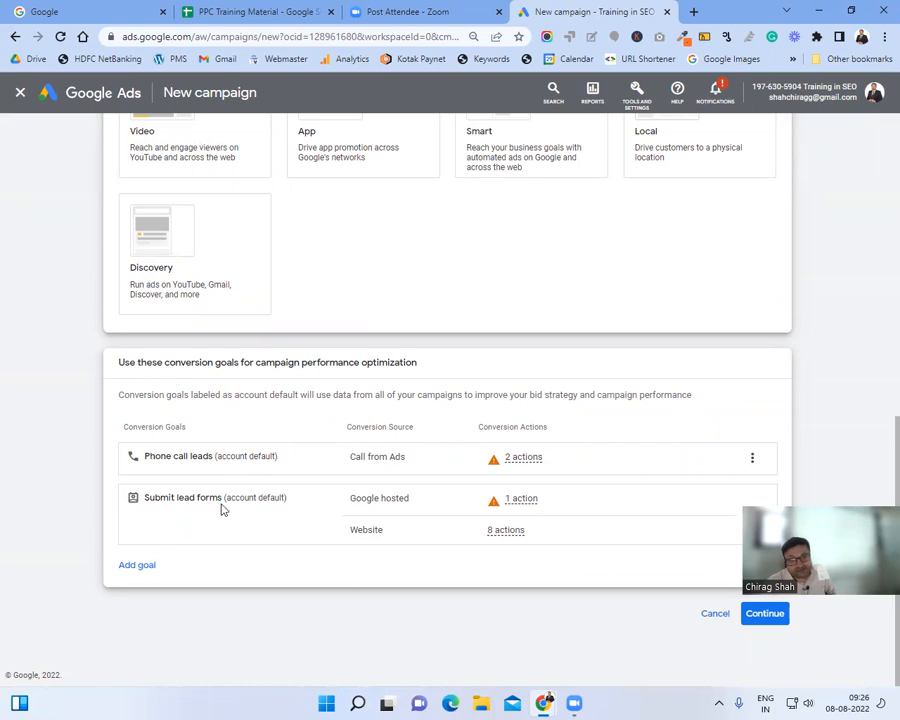
mouse_move(355, 531)
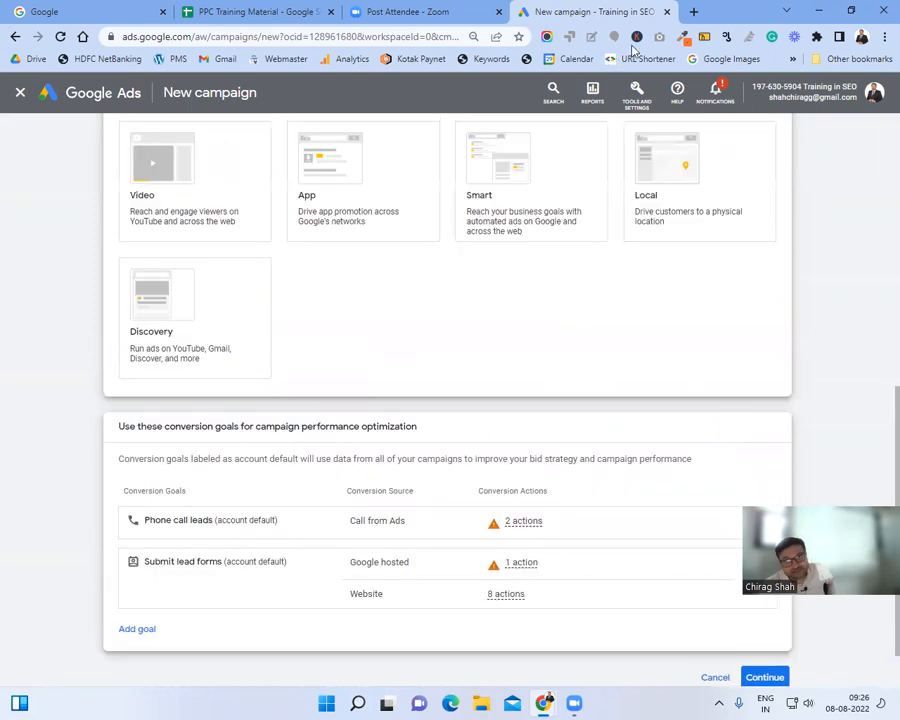
click(693, 11)
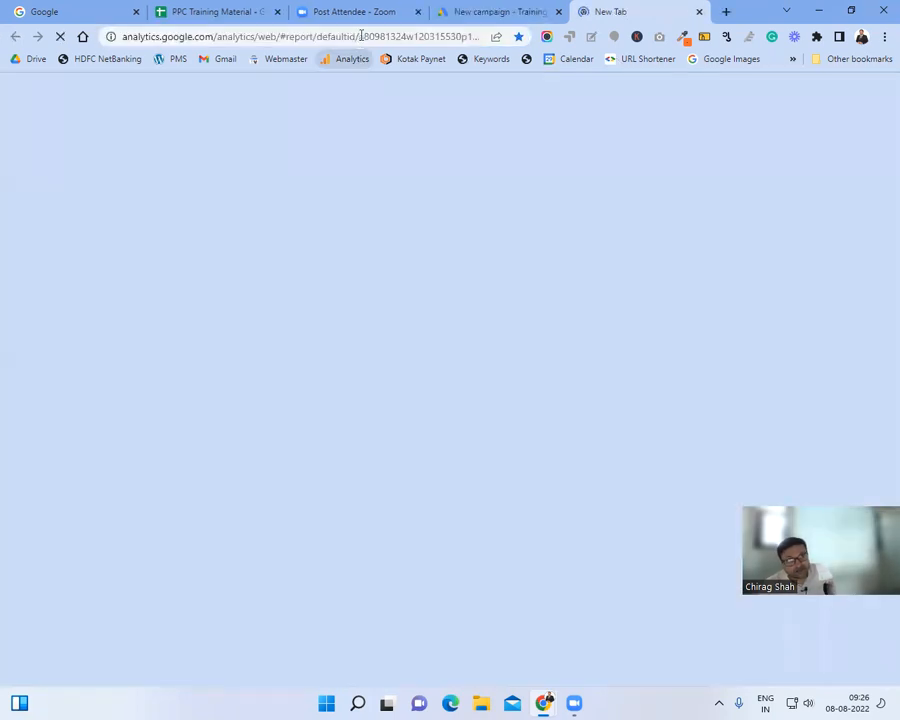
Step: Load Google Analytics from the bookmark and dismiss the Missing permissions message
click(360, 37)
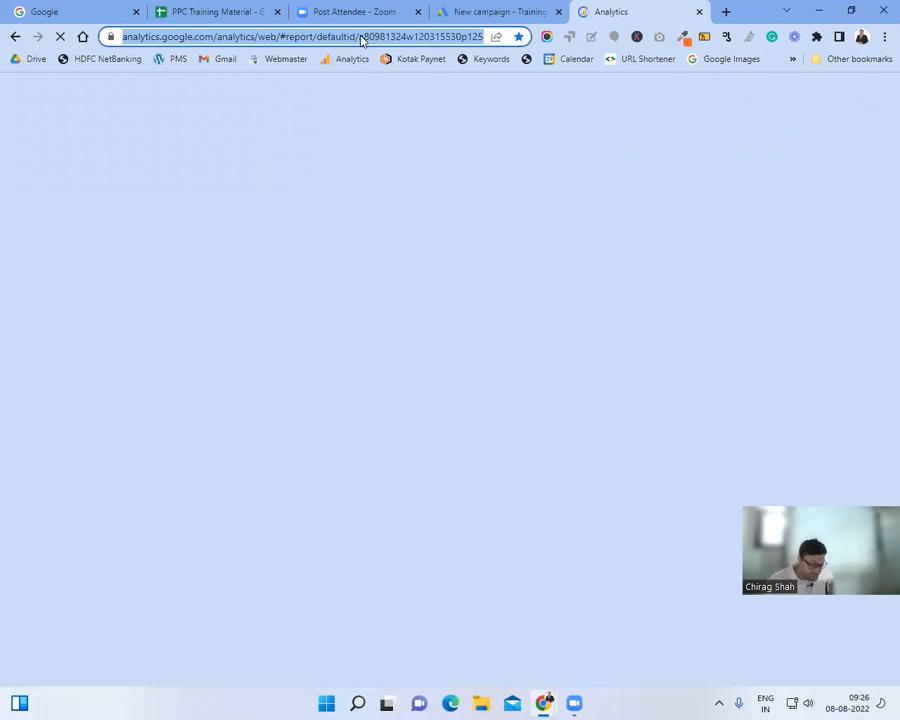
click(490, 10)
scroll(348, 314, up, 3)
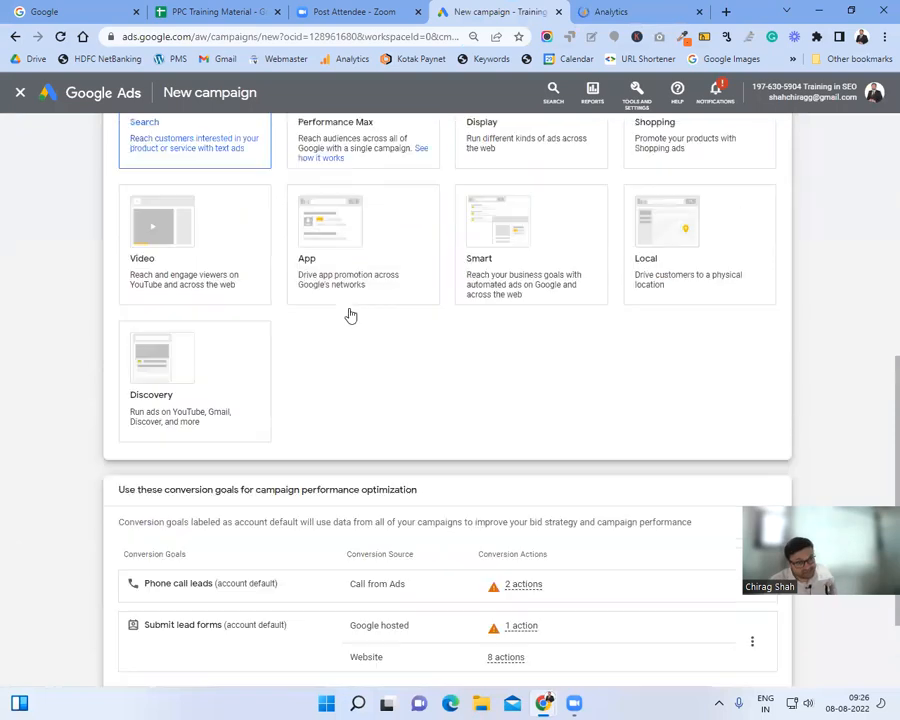
scroll(348, 314, up, 1)
click(603, 10)
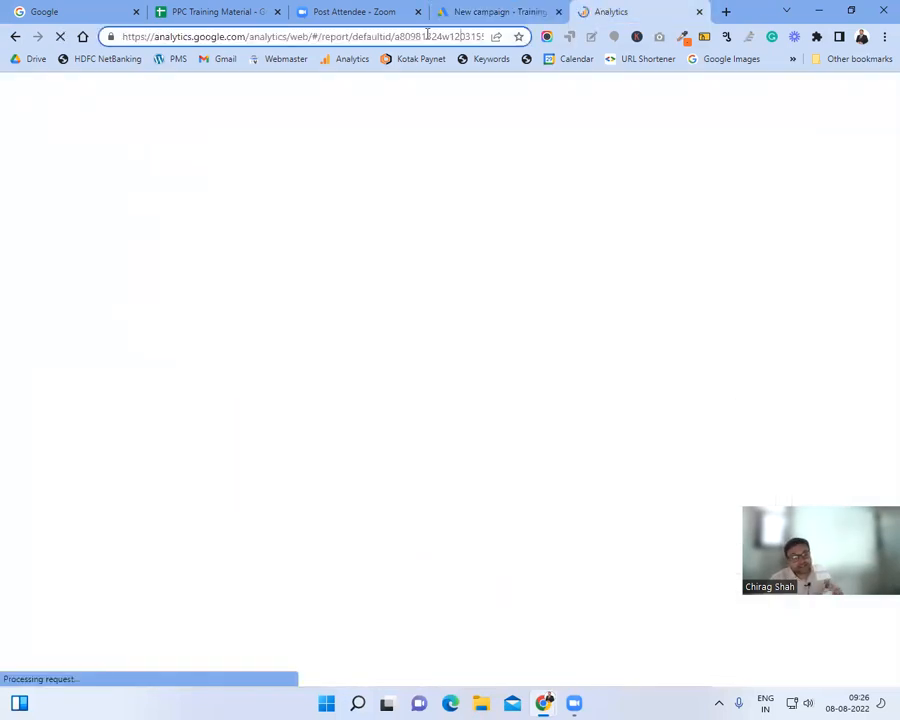
click(427, 35)
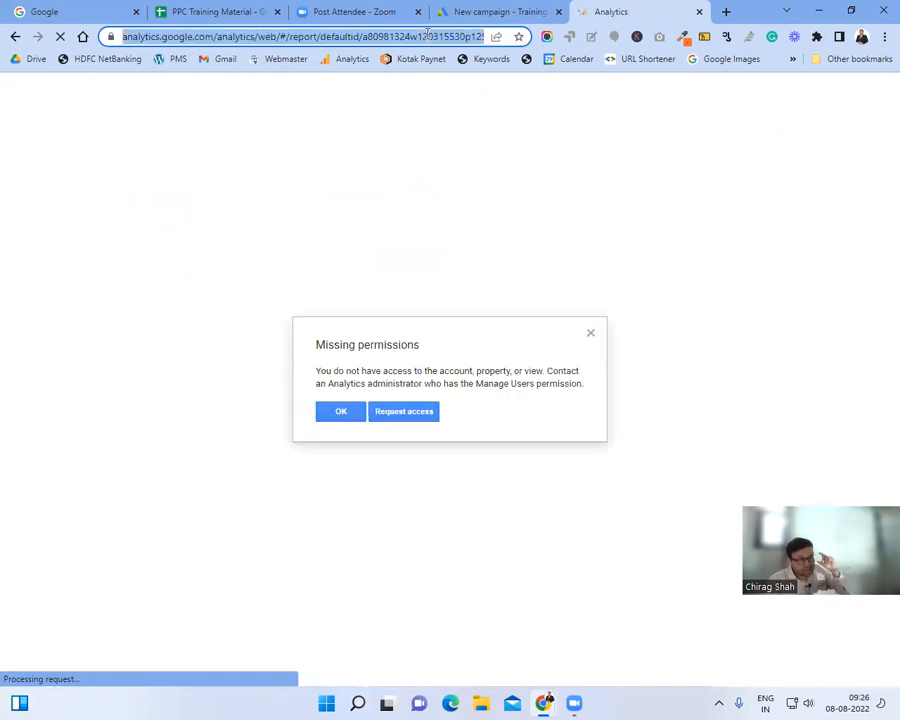
click(340, 414)
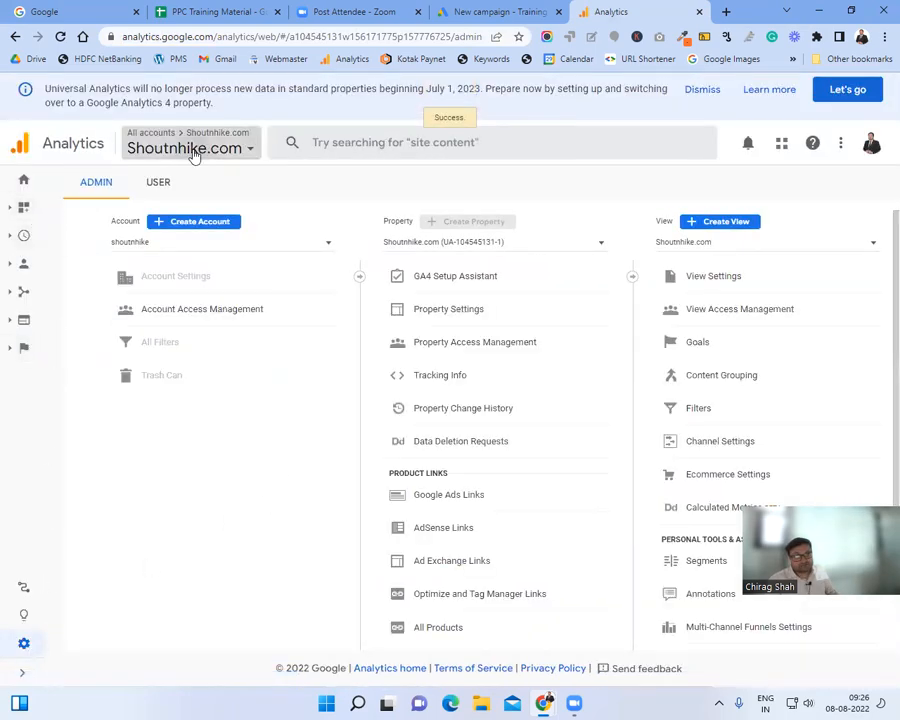
Step: Search the account picker for 'training' and open the Training in SEO property's Admin page
click(193, 152)
text(training)
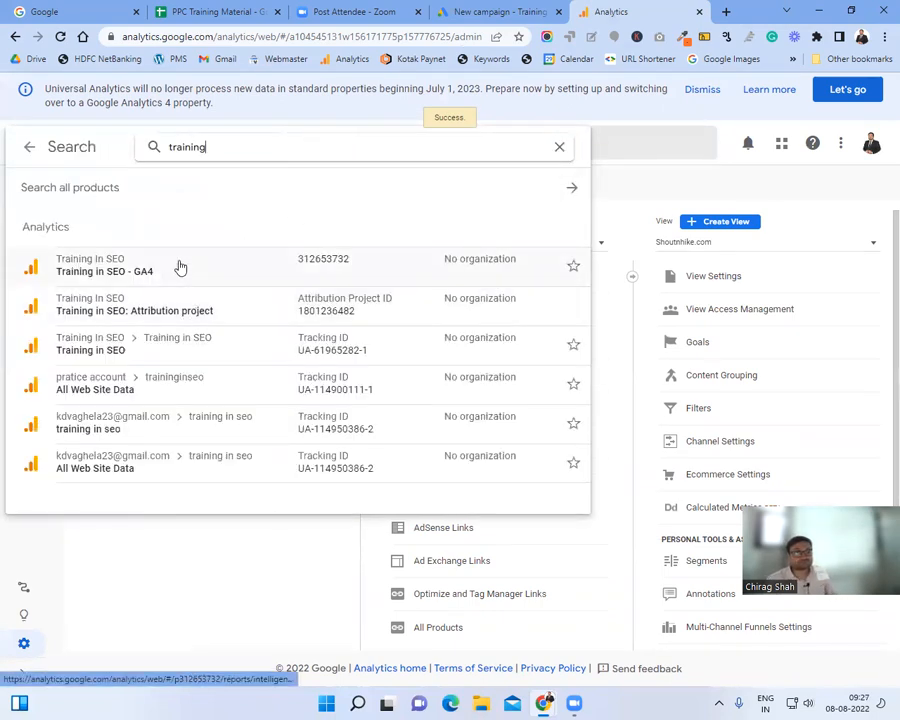
click(177, 348)
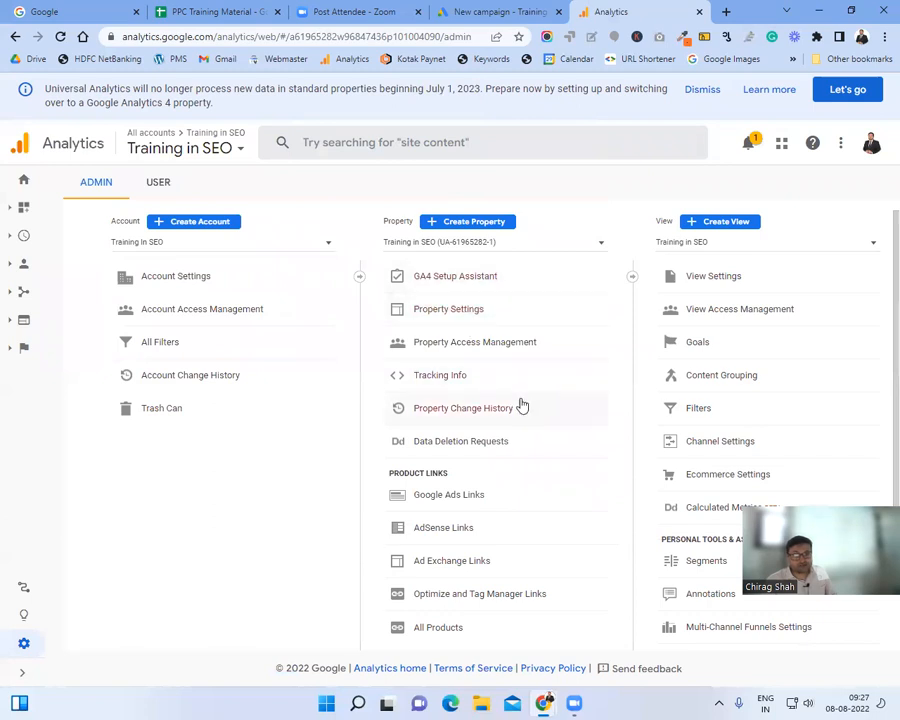
scroll(518, 402, down, 1)
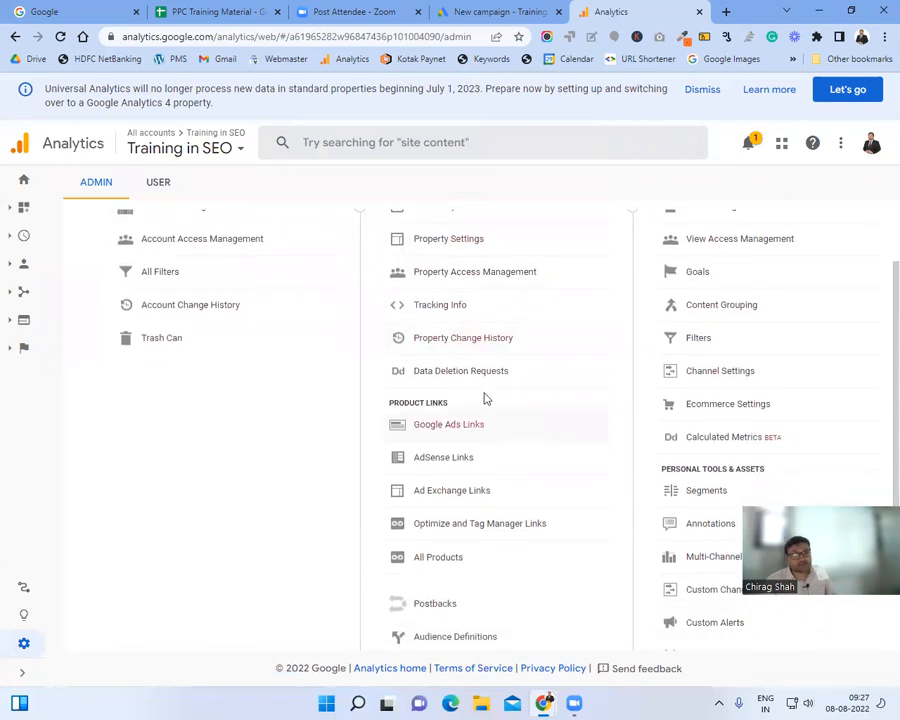
scroll(434, 302, up, 1)
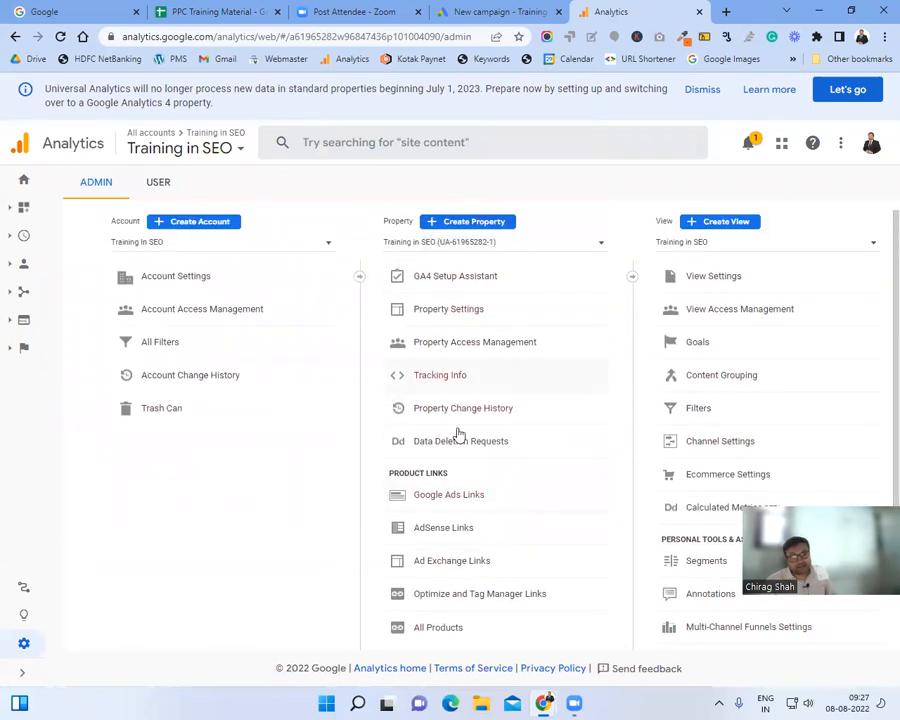
Step: Open Google Ads Links for Training in SEO and browse the linkable accounts for a new link group
click(477, 501)
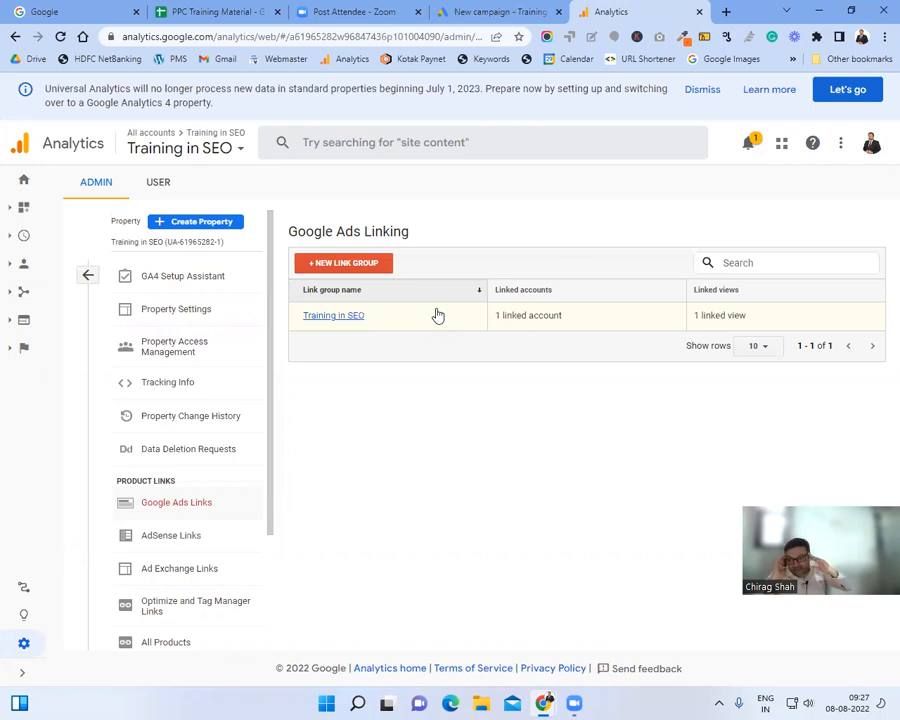
click(369, 271)
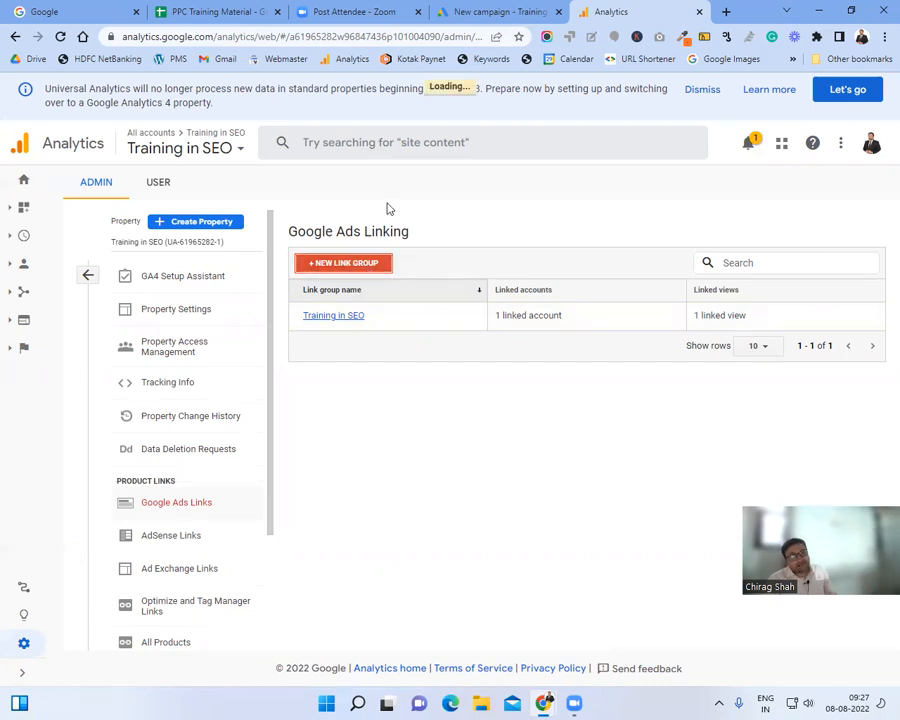
scroll(468, 325, down, 3)
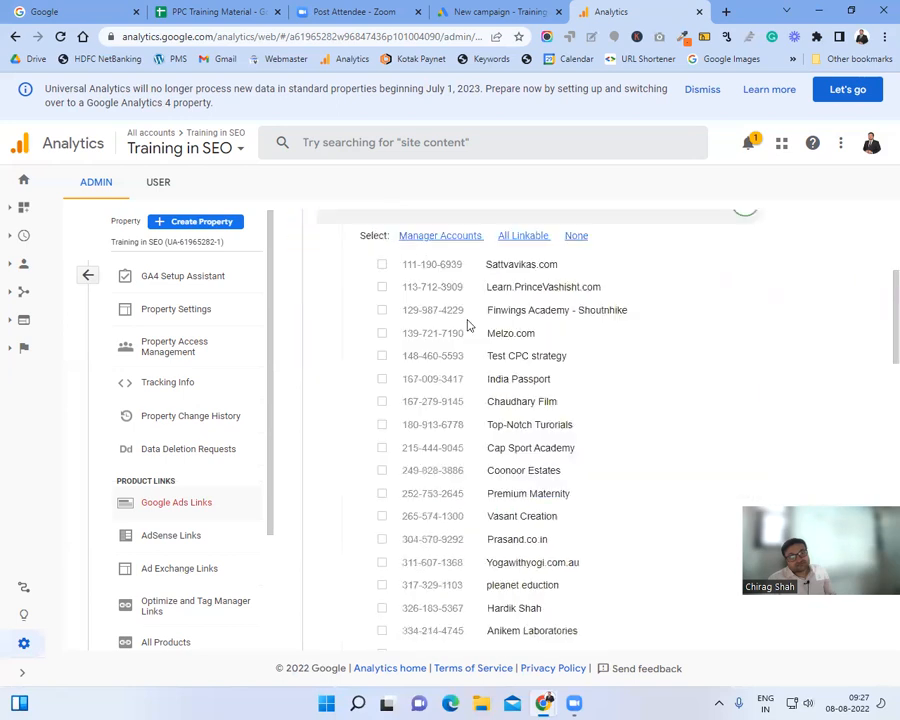
scroll(410, 342, up, 2)
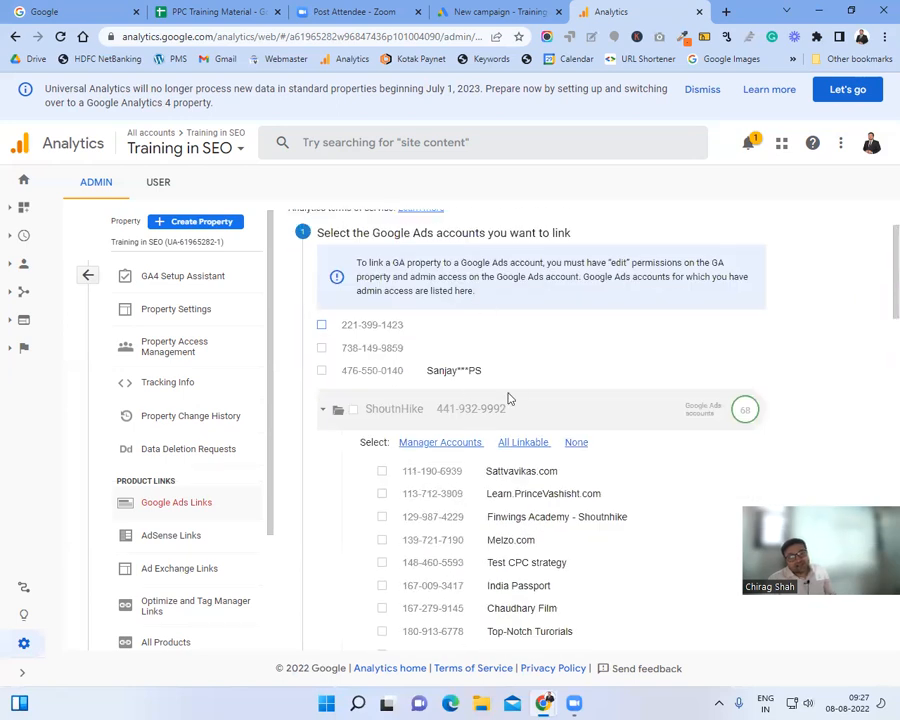
scroll(509, 385, down, 2)
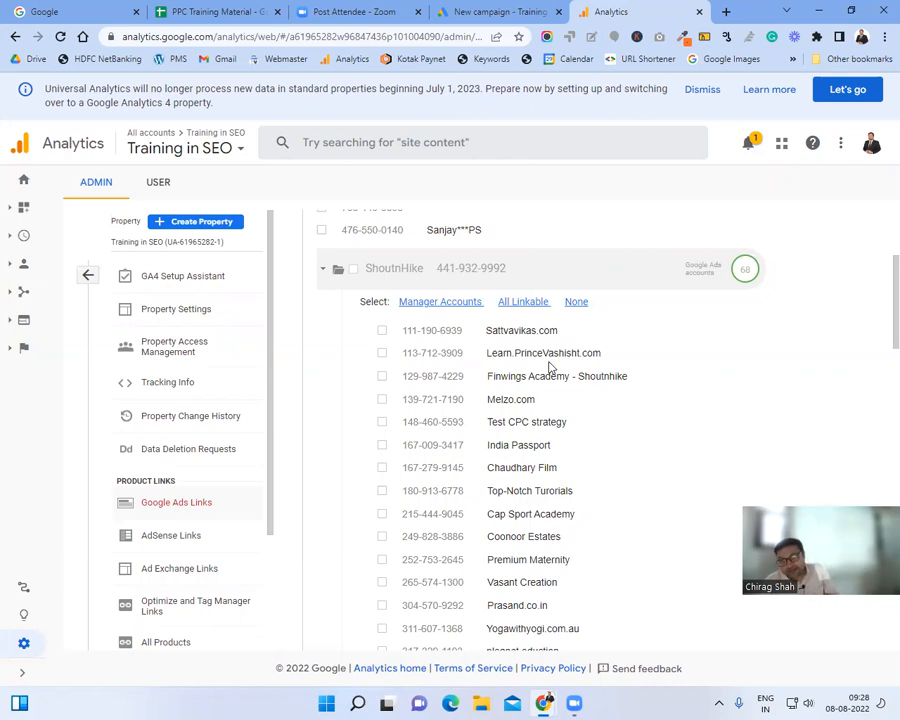
click(481, 10)
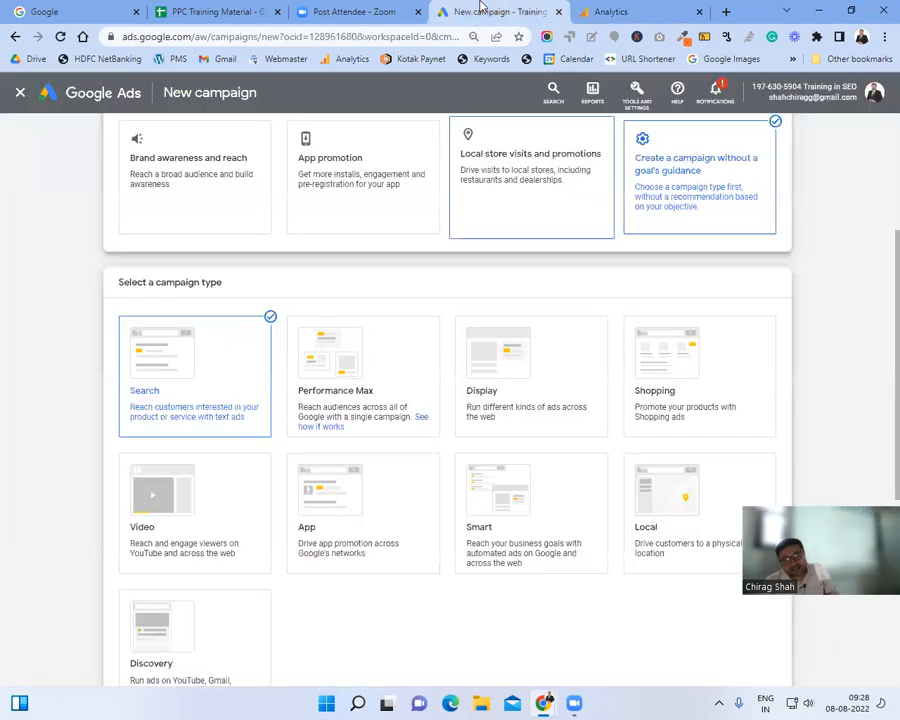
Step: Compare the Analytics linking page with the Google Ads New campaign tab, ending on Google Ads
click(648, 8)
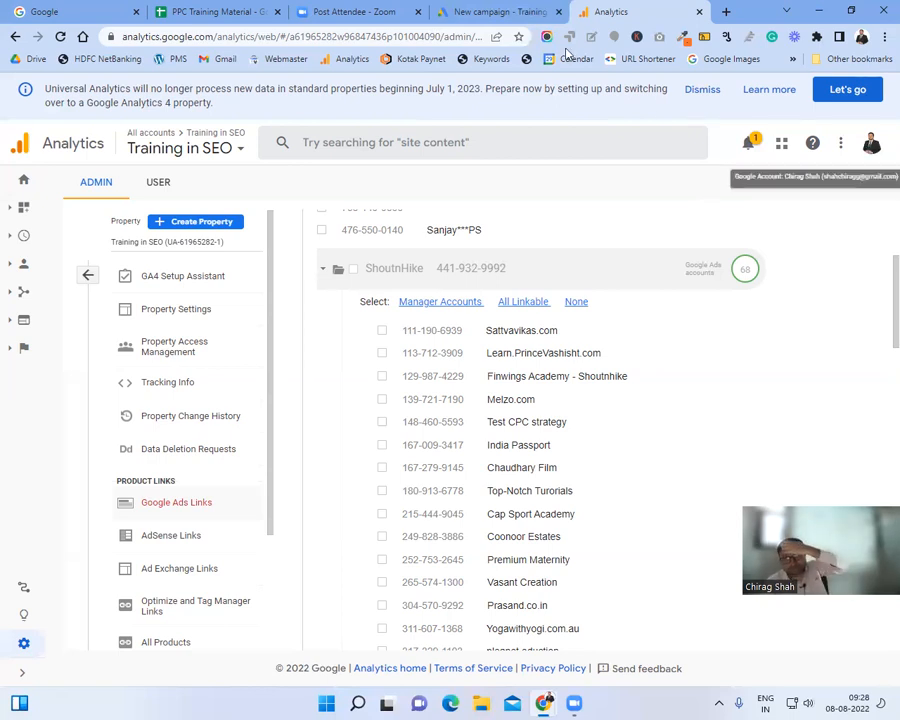
click(515, 12)
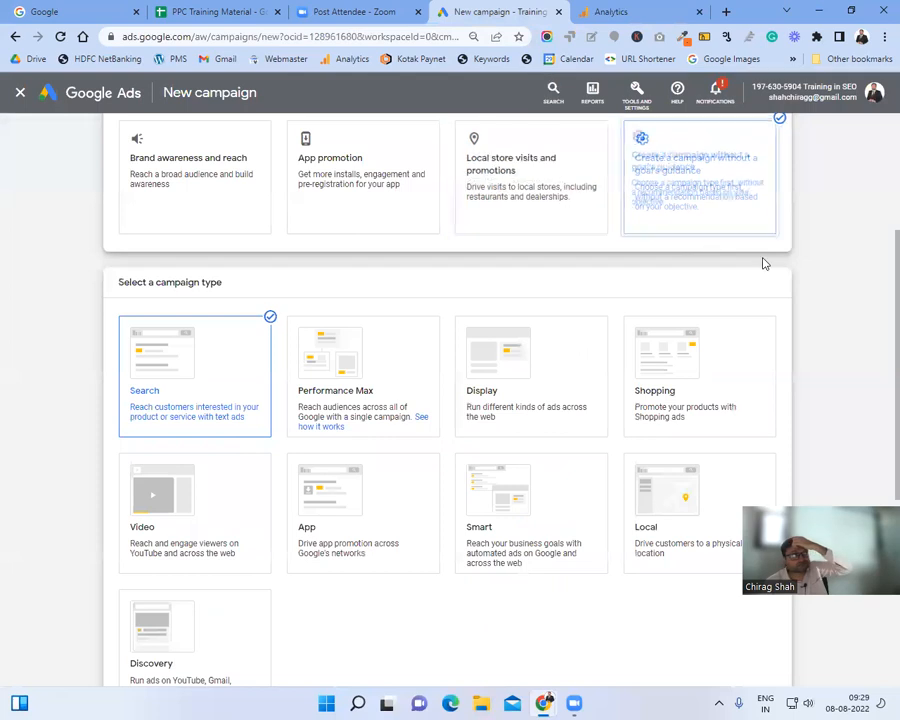
click(603, 10)
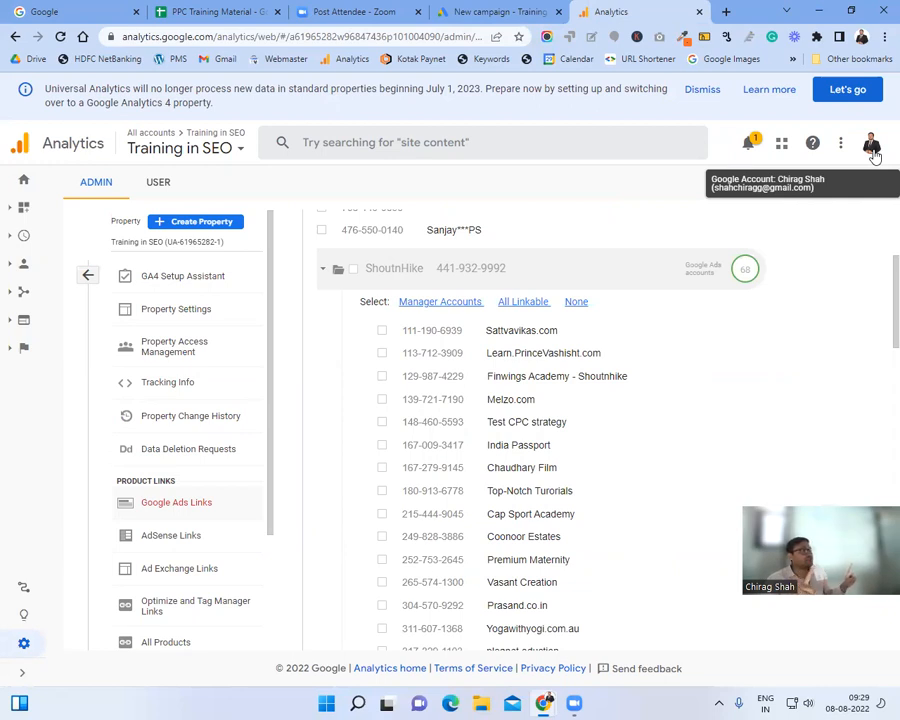
click(522, 9)
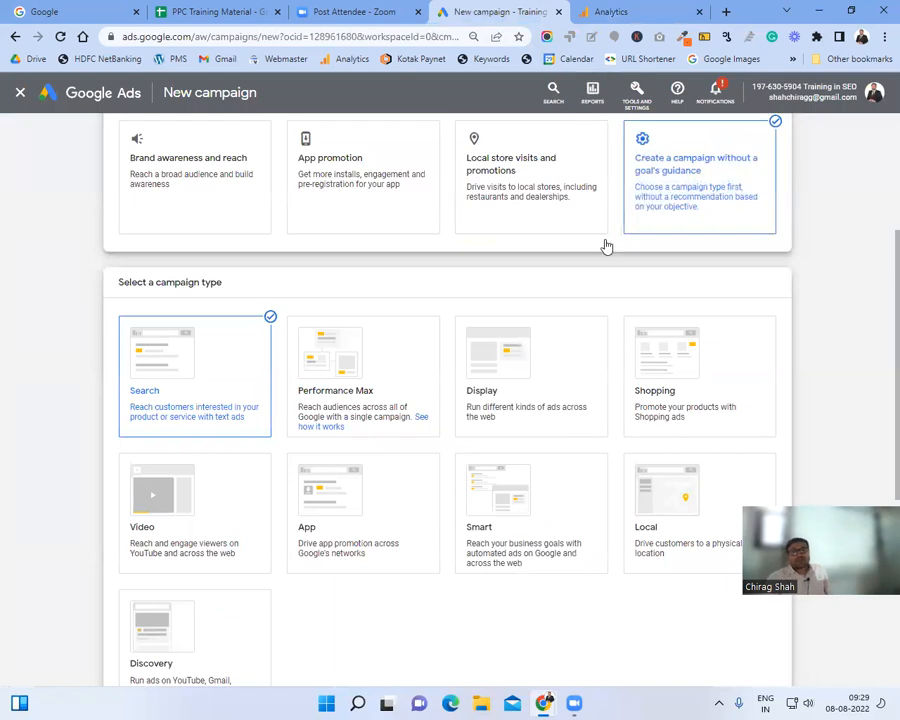
click(632, 104)
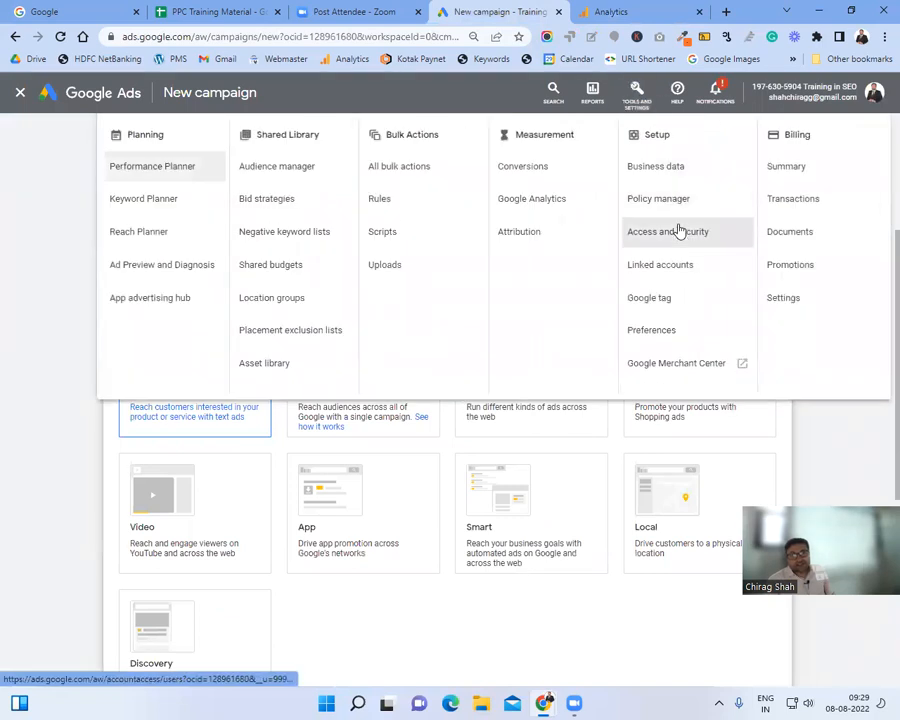
Step: Check the Users table under Access and security, then go back to the account Overview
click(681, 240)
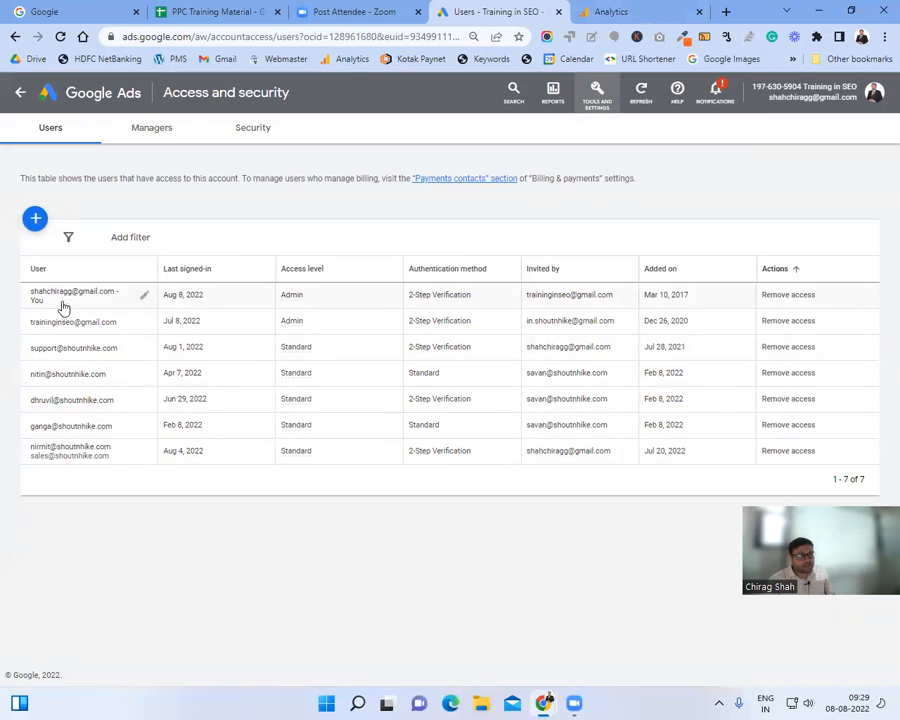
drag(63, 307, 26, 295)
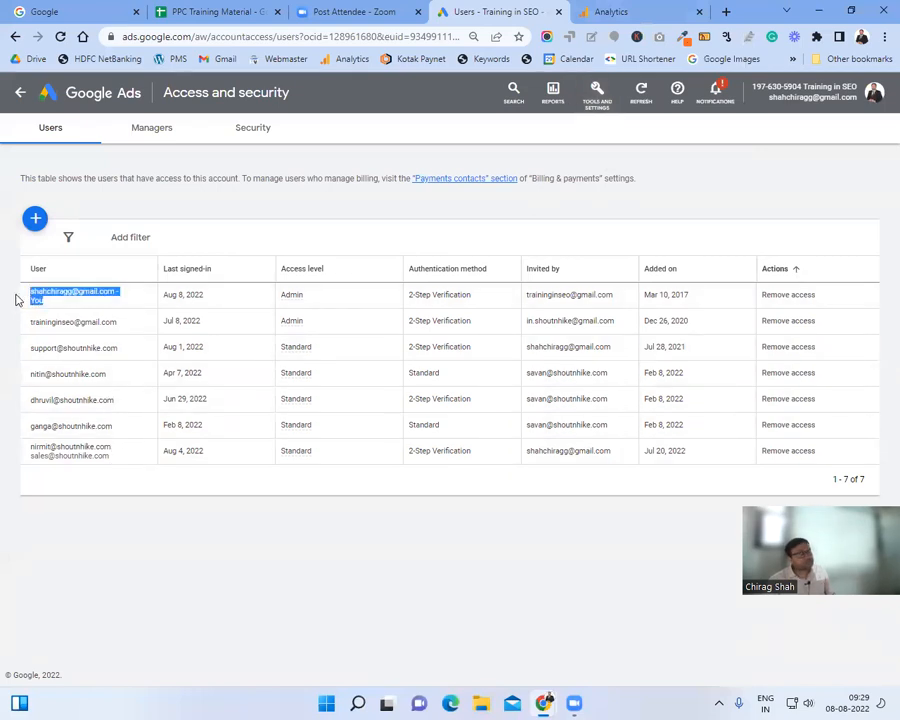
click(632, 8)
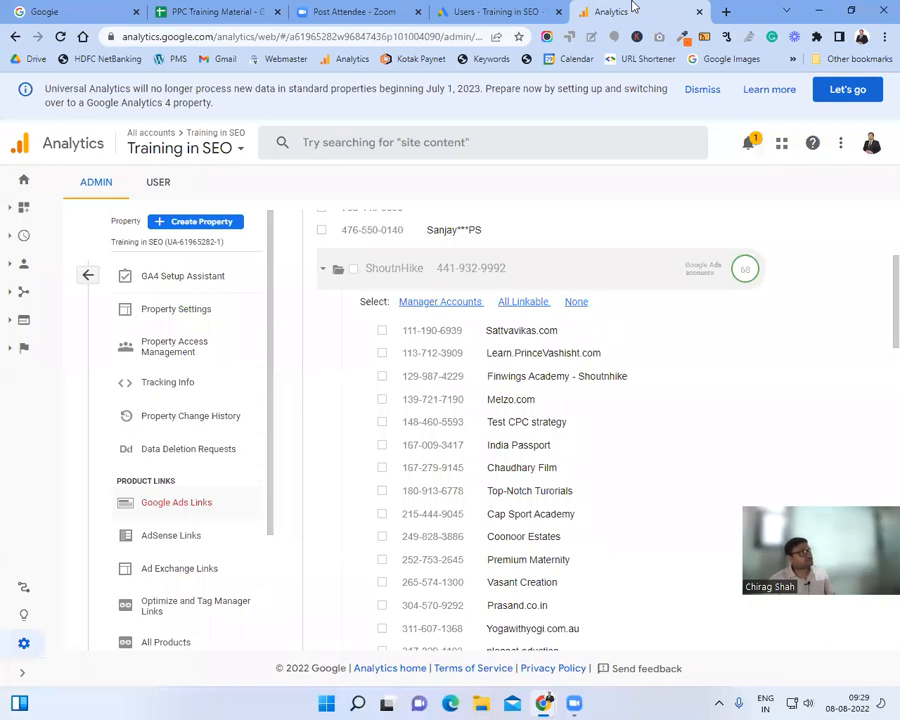
click(556, 8)
click(19, 93)
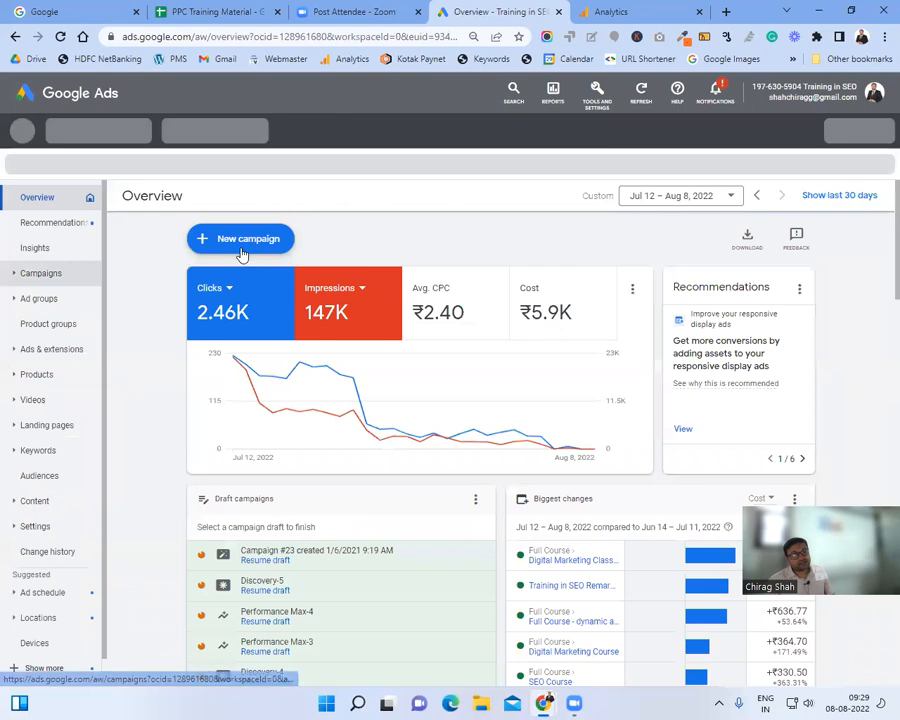
Step: Skip the saved drafts and start a fresh campaign without a goal's guidance
click(243, 249)
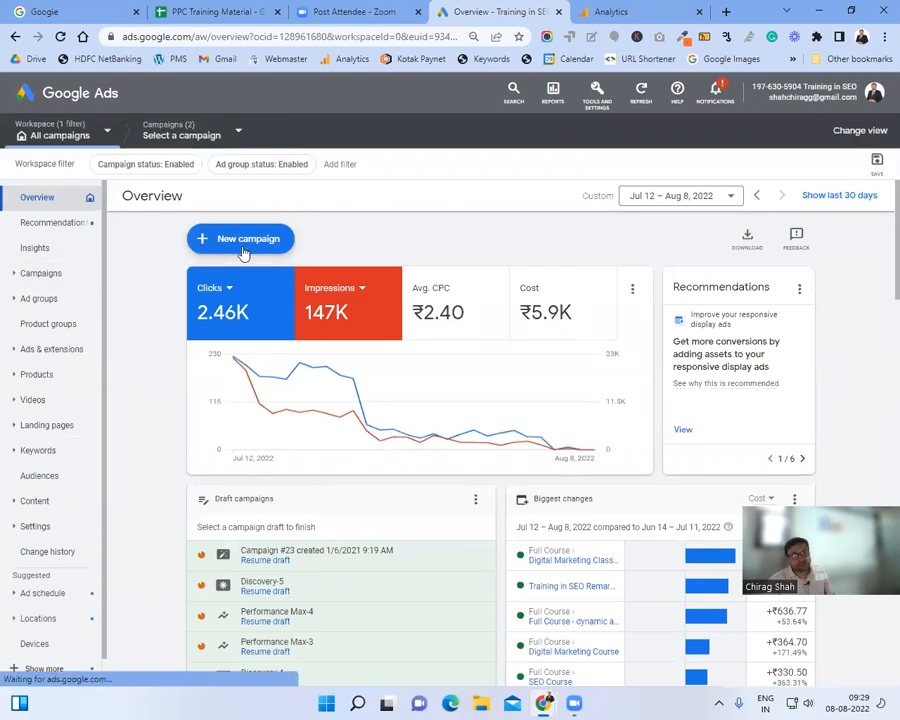
click(266, 256)
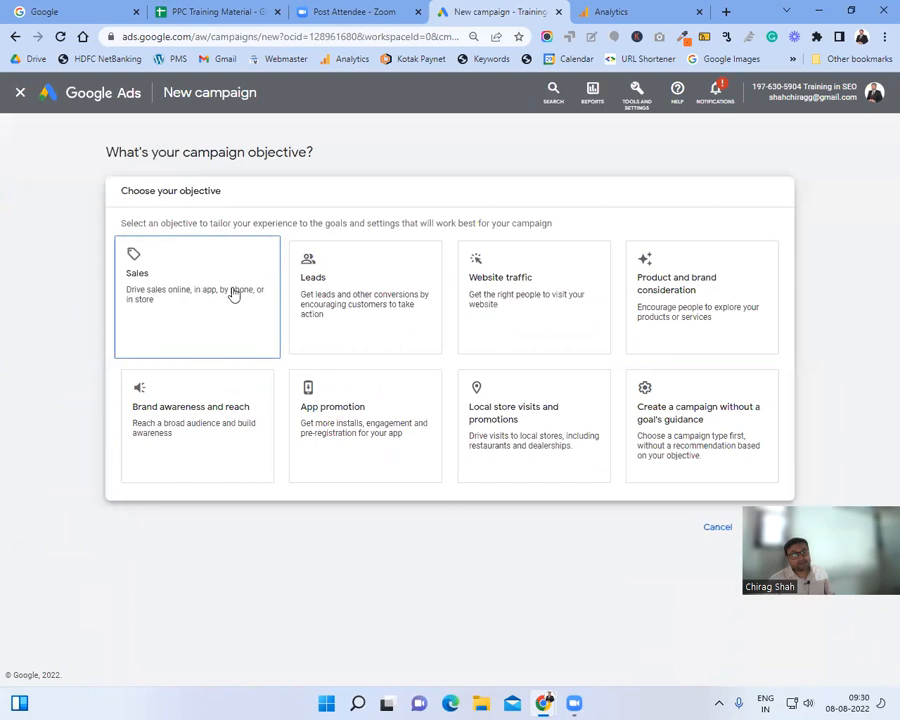
click(21, 96)
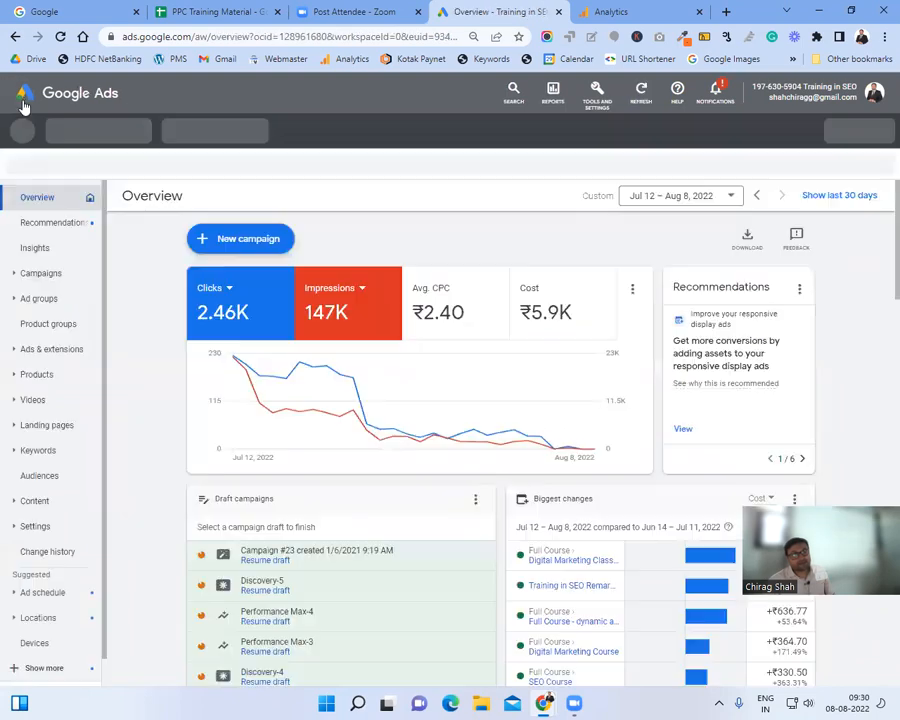
click(272, 258)
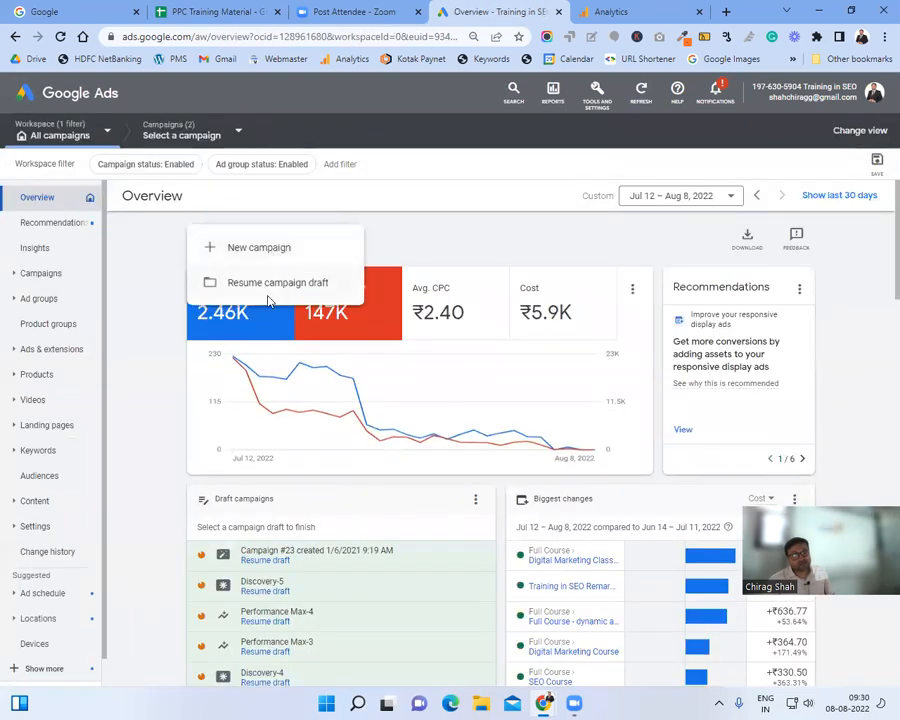
click(270, 284)
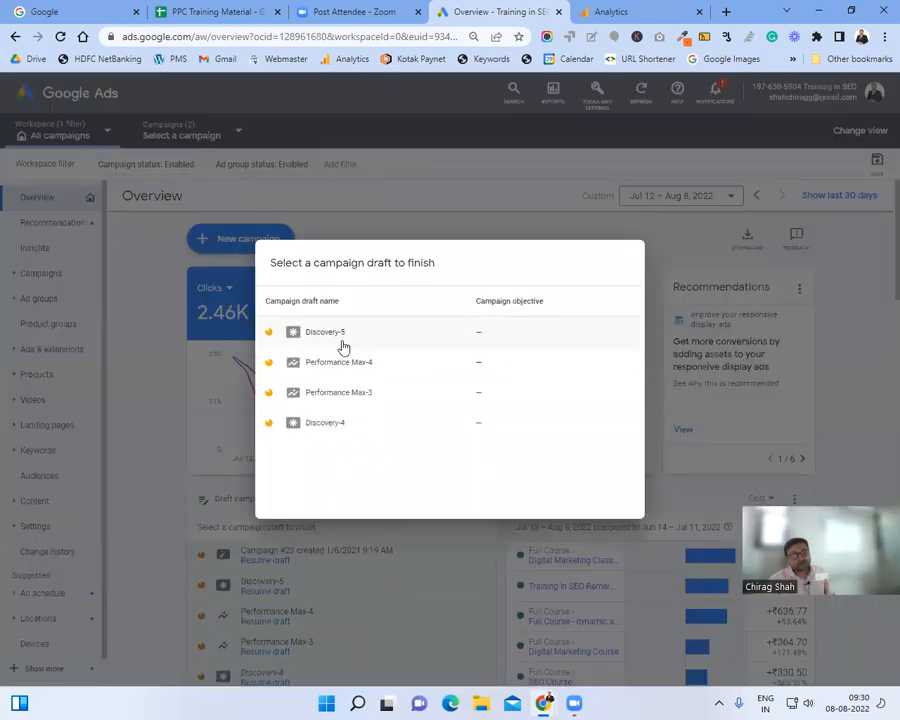
click(393, 232)
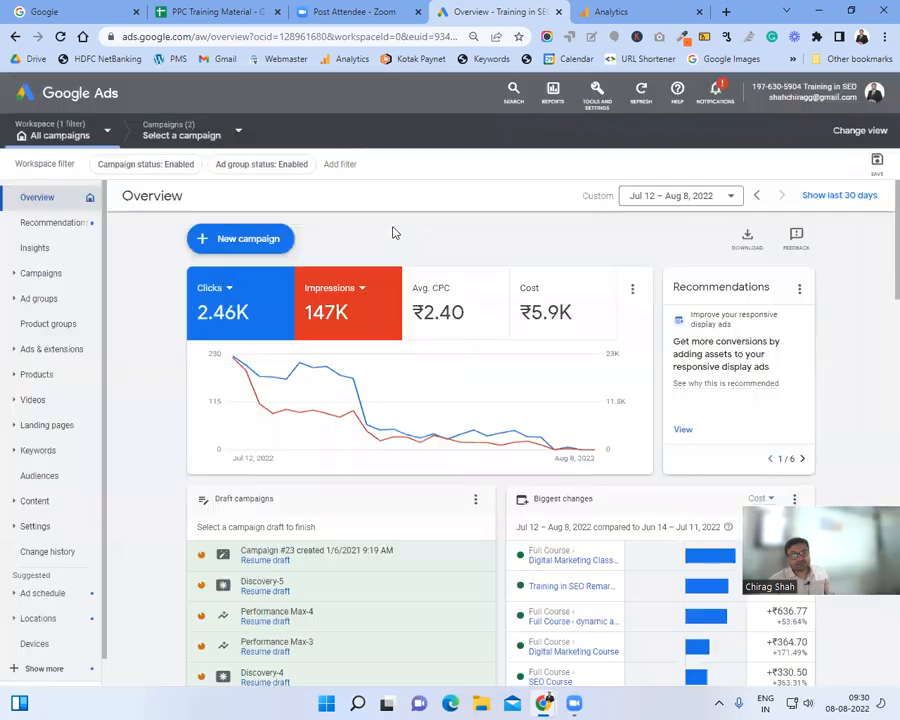
click(274, 238)
click(272, 250)
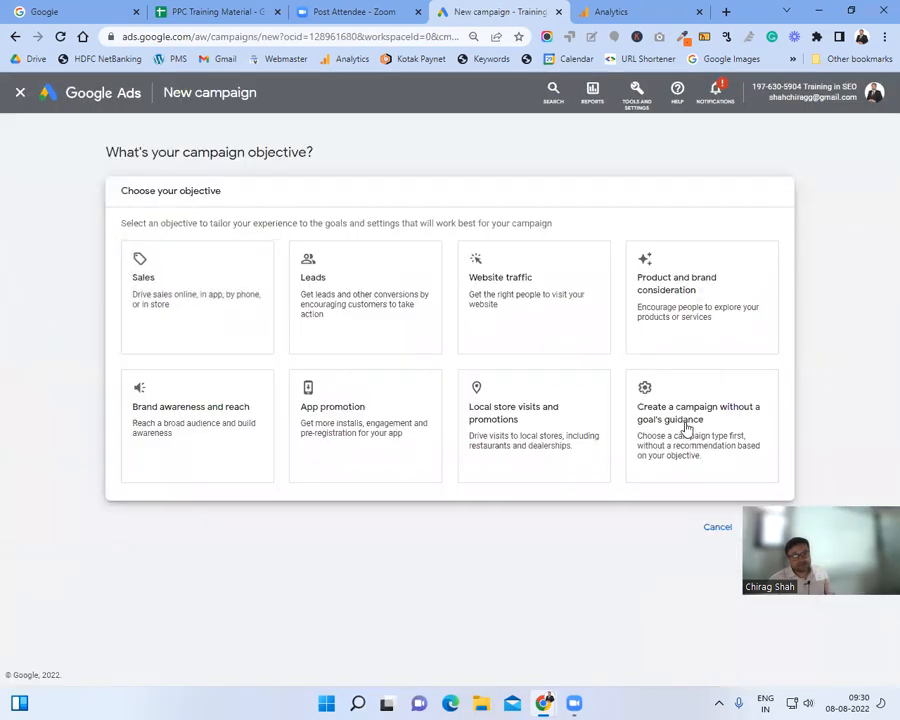
click(686, 428)
Step: Pick Search as the campaign type and keep the Phone call leads and Submit lead forms goals
click(223, 261)
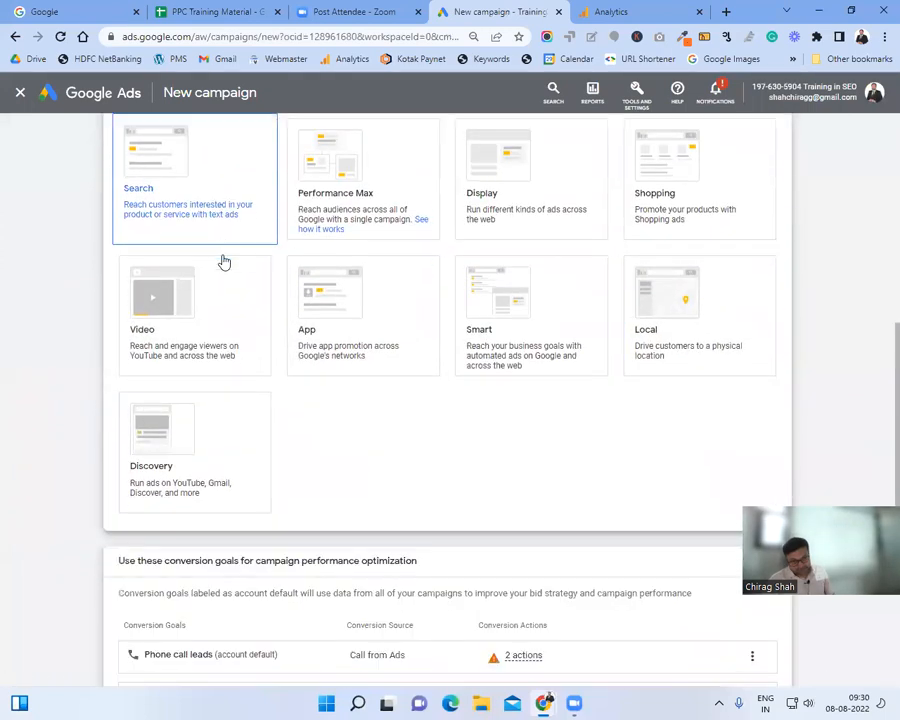
scroll(223, 261, down, 3)
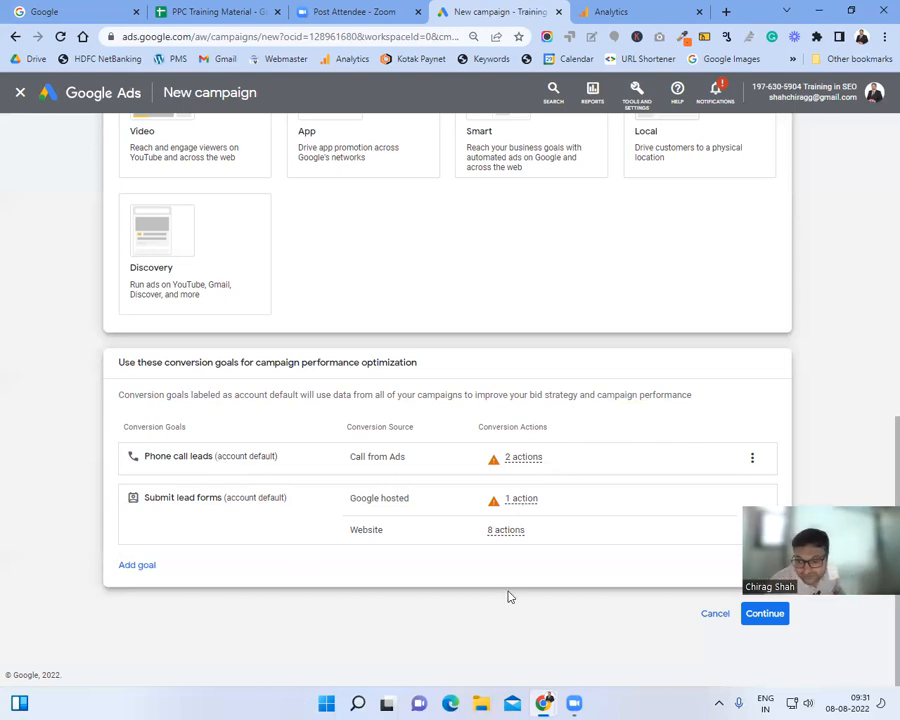
click(760, 613)
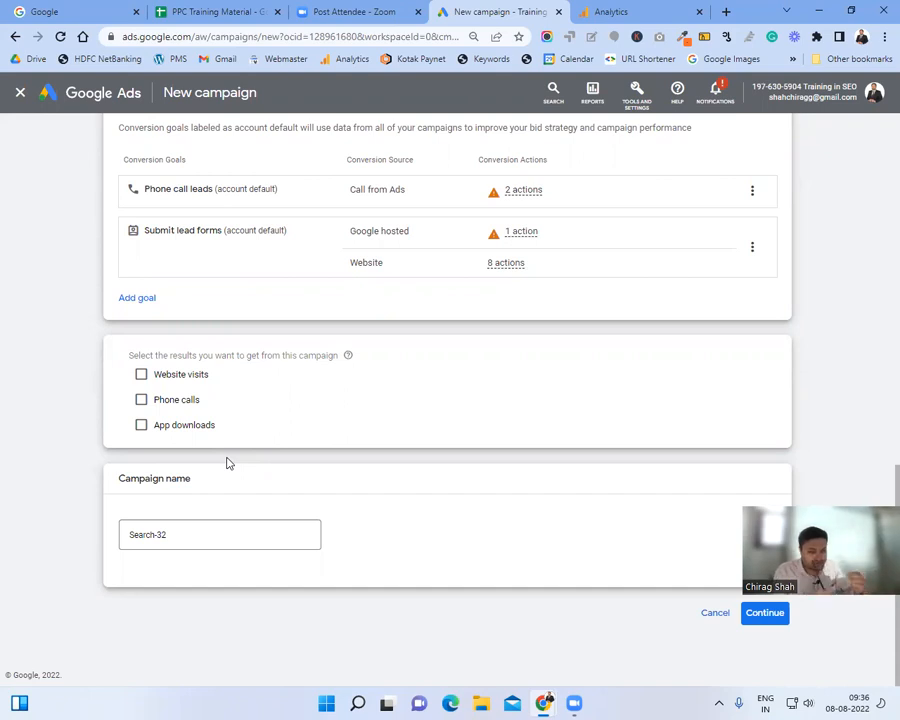
Step: Rename the campaign from Search-32 to 'Search Campaign'
click(235, 533)
key(BackSpace)
key(BackSpace)
key(BackSpace)
text(Campaign)
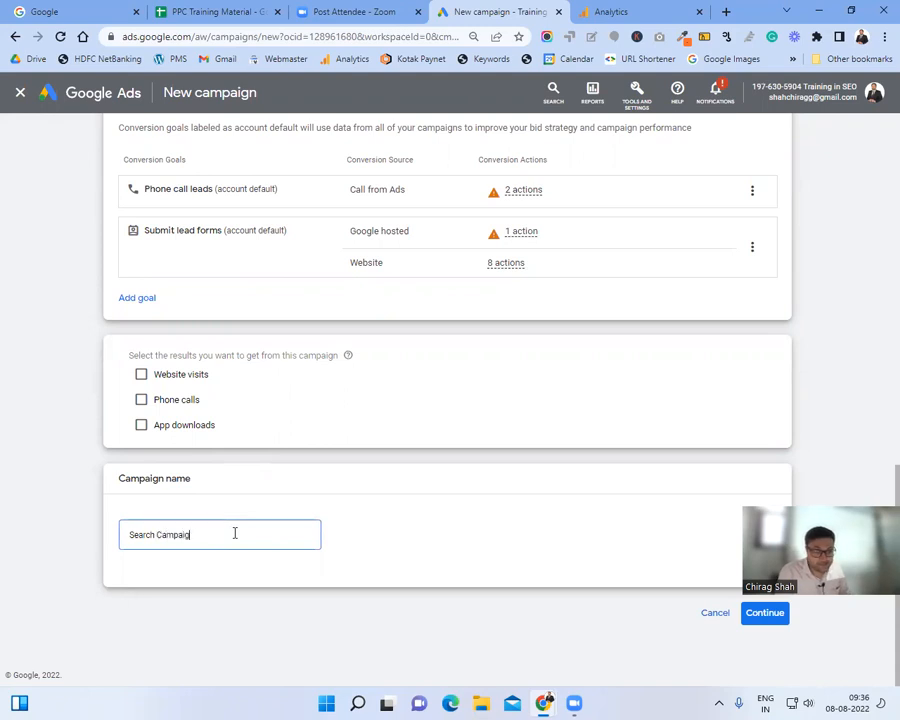
Step: Make Phone calls the campaign result instead of Website visits, with India as the phone country
click(143, 374)
click(272, 407)
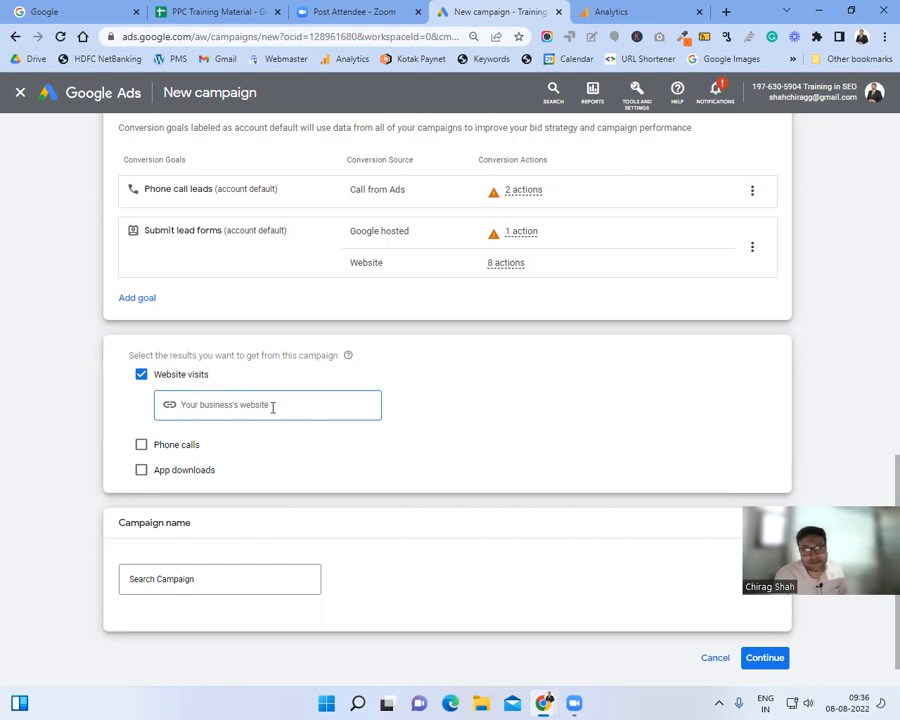
scroll(348, 486, down, 1)
click(139, 401)
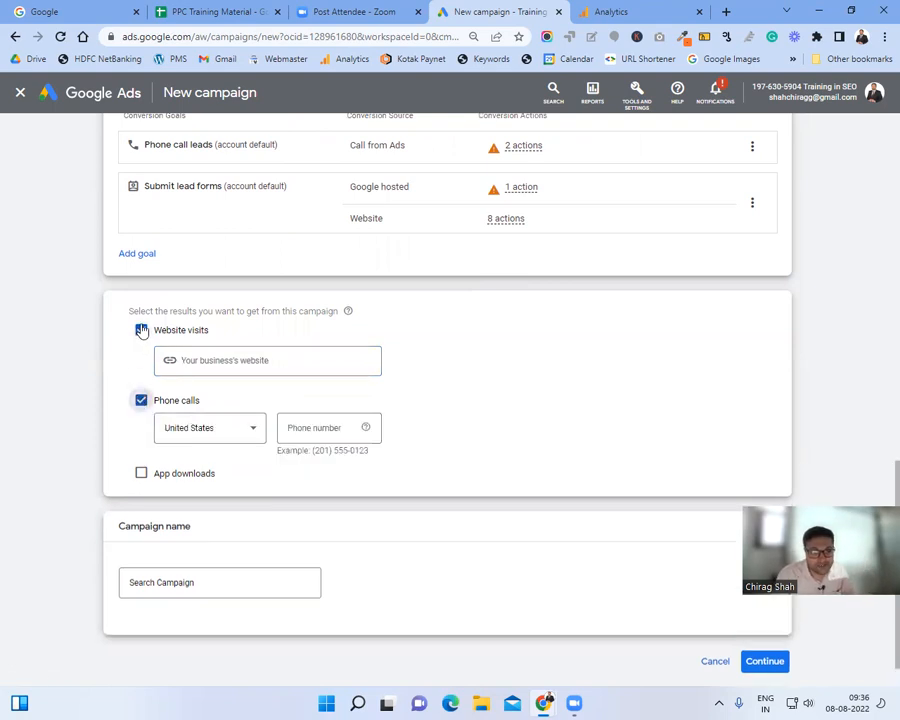
click(142, 331)
click(205, 384)
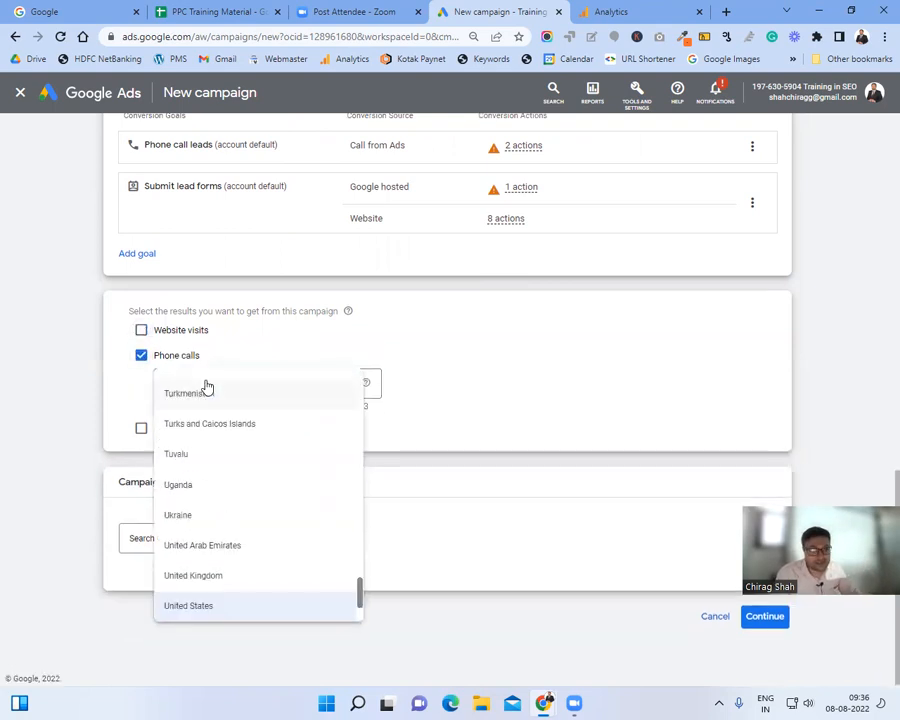
text(in)
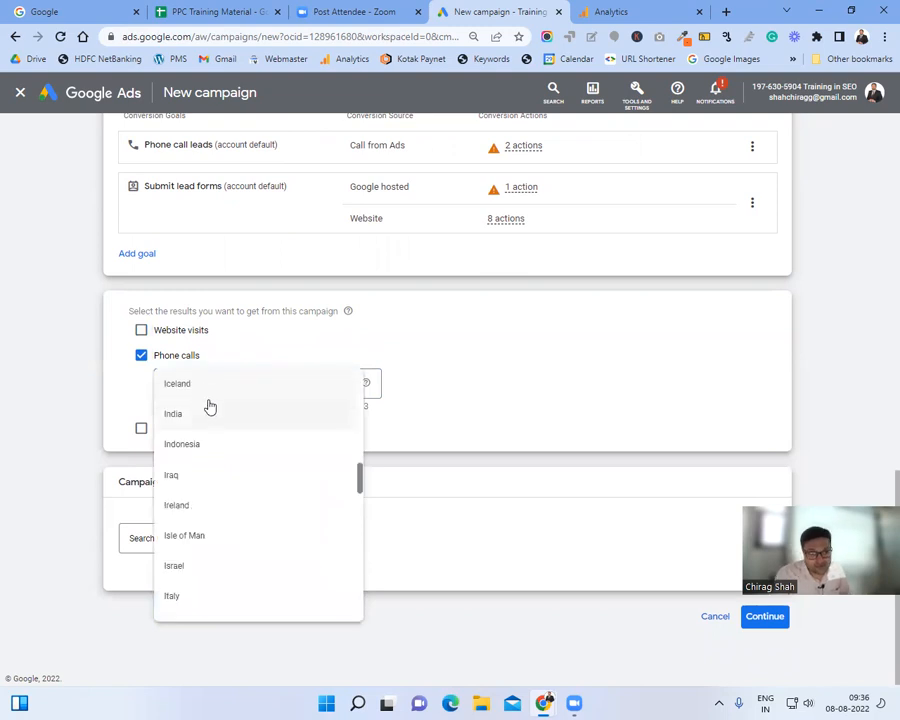
click(210, 411)
click(311, 380)
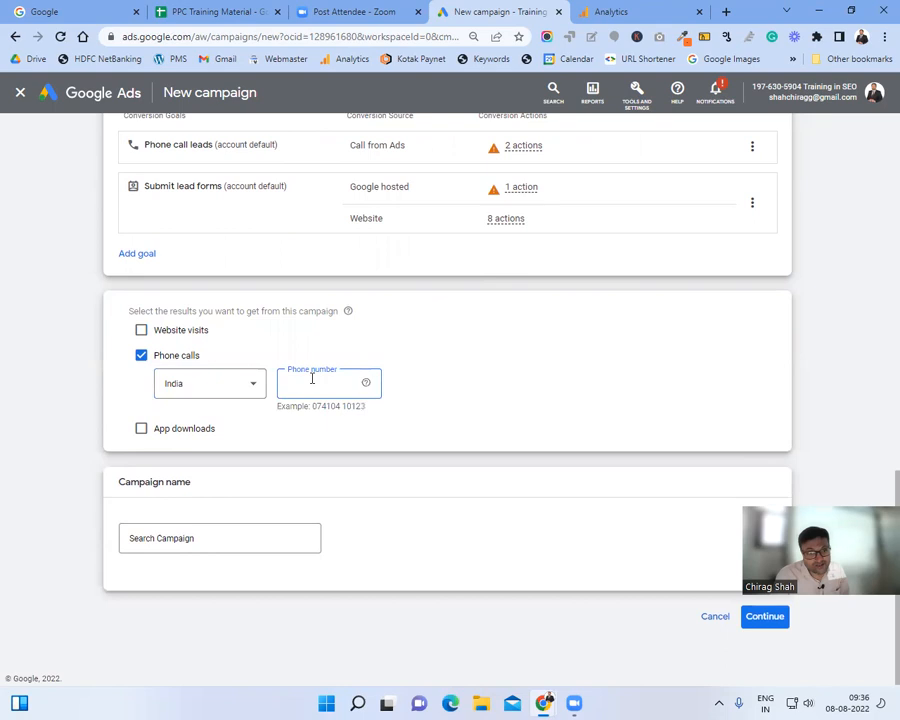
click(236, 540)
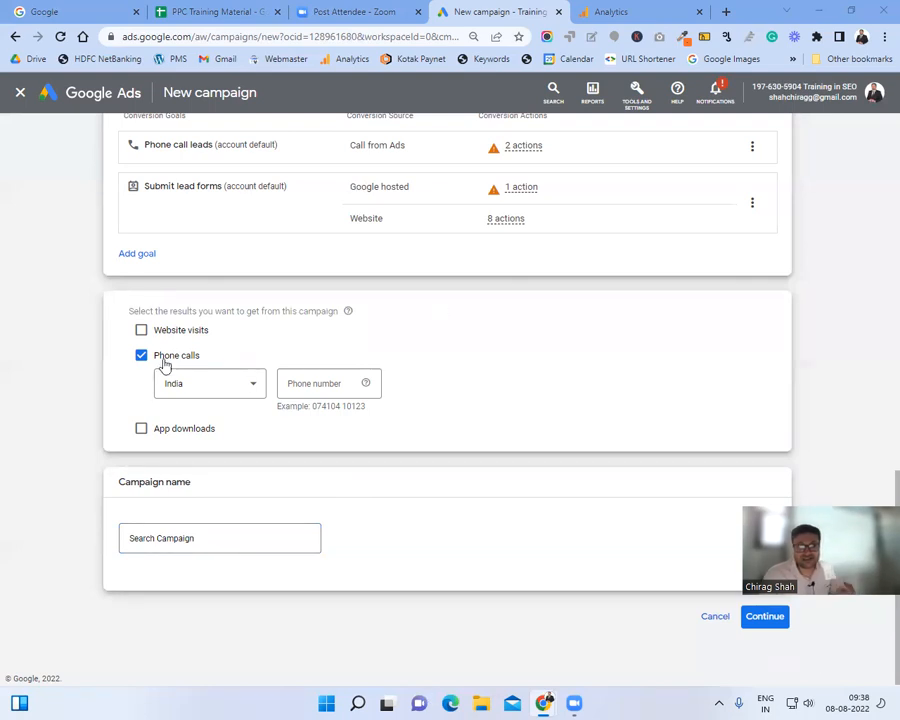
Step: Tick Website visits and Phone calls as results, leave App downloads off, and open a blank tab
click(141, 331)
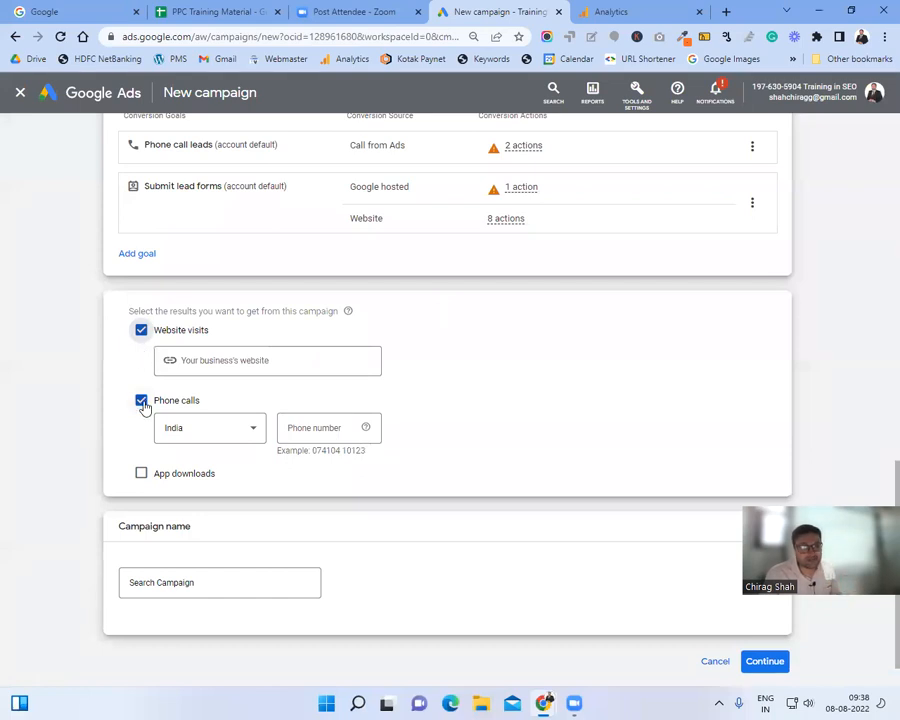
click(141, 474)
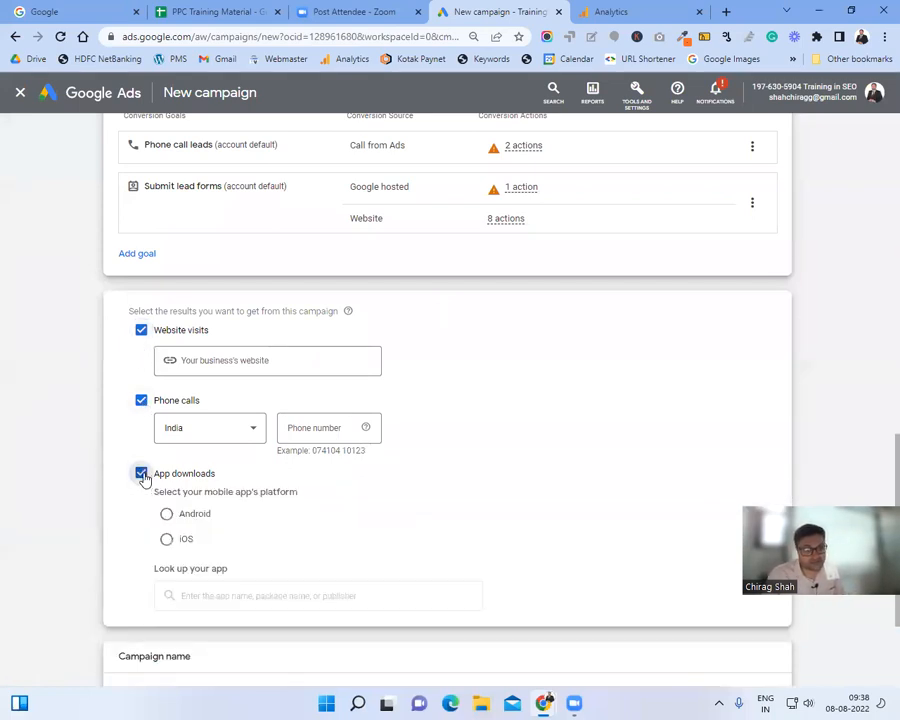
click(141, 474)
click(141, 400)
click(141, 401)
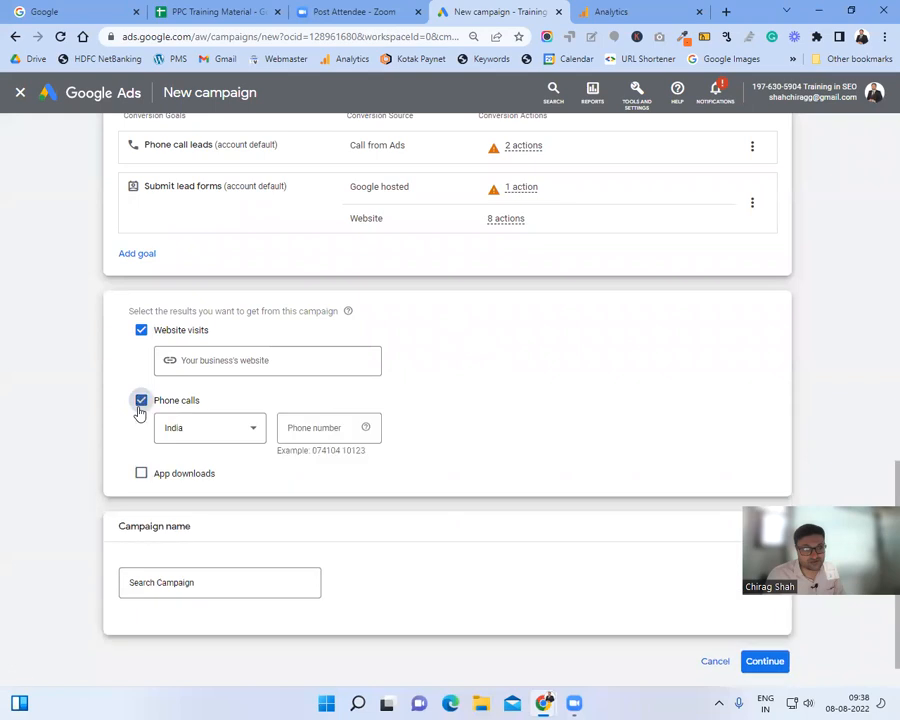
click(141, 474)
click(141, 474)
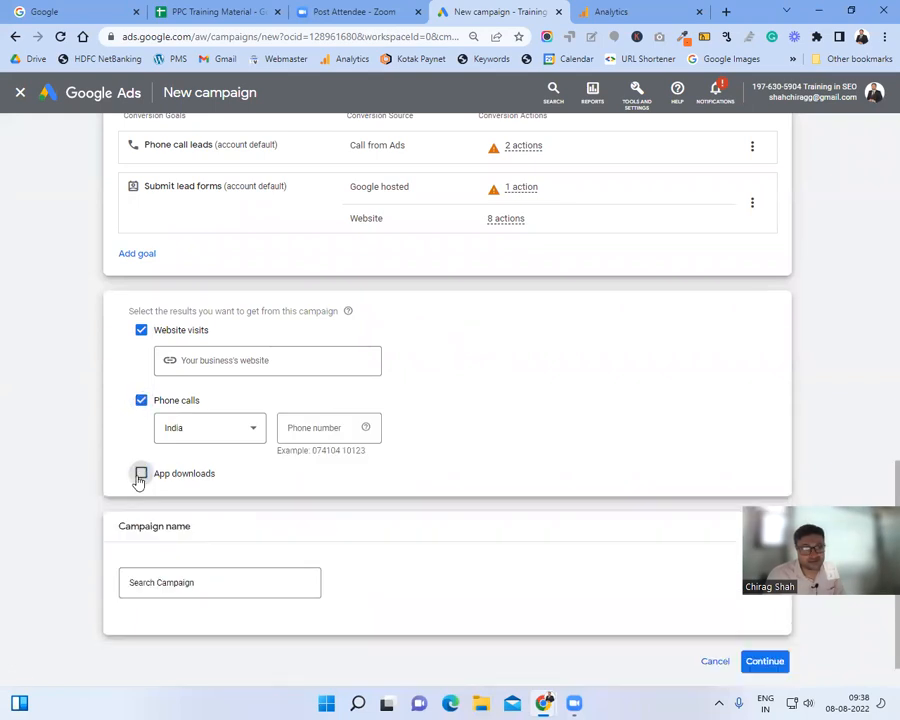
click(185, 360)
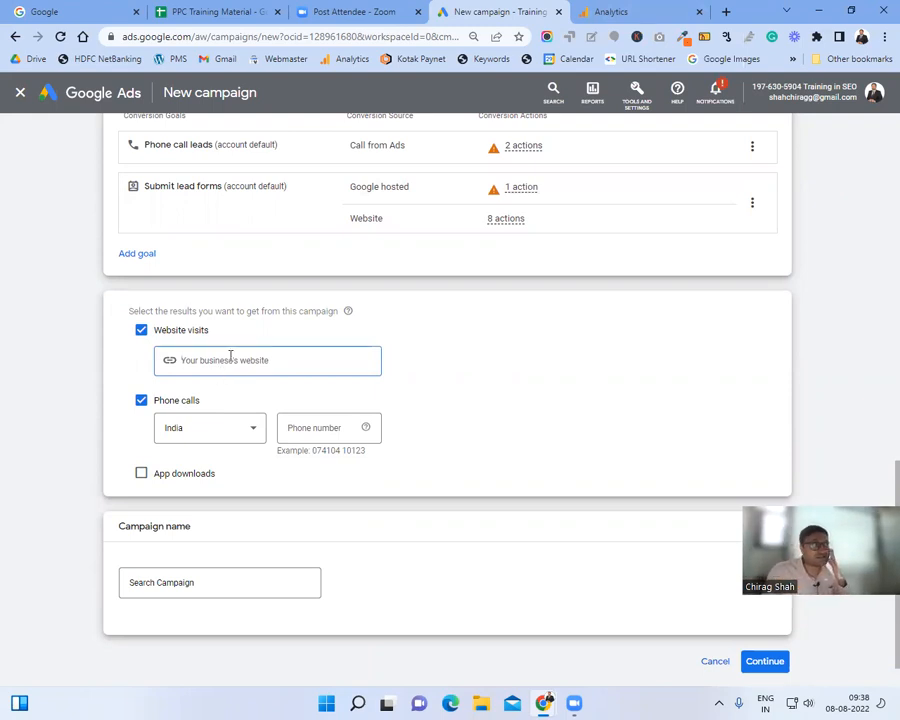
click(725, 12)
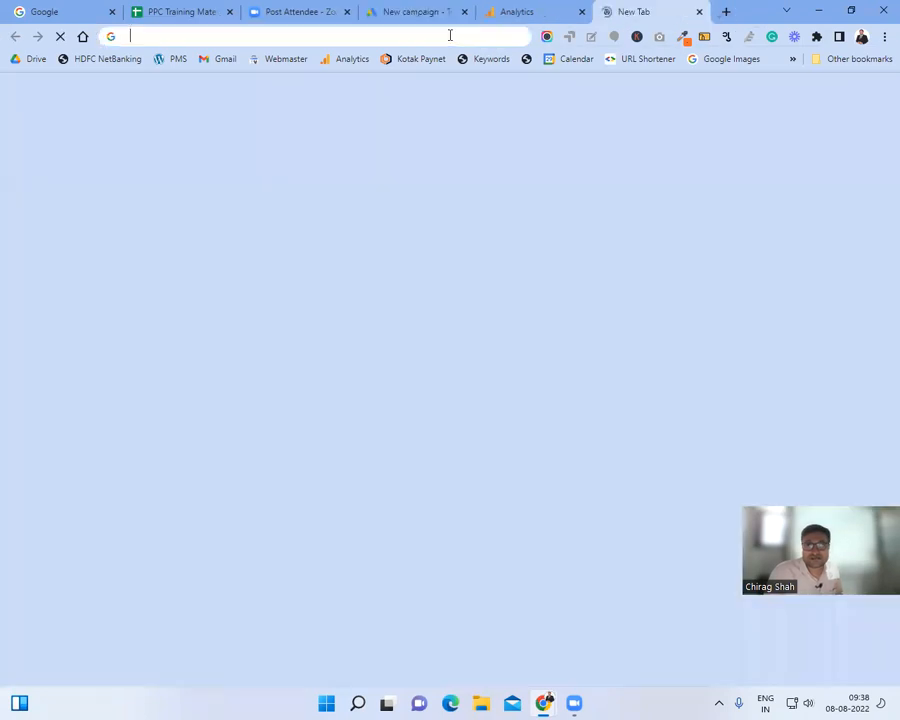
Step: Load theglobalcab.in in the new browser tab
click(449, 36)
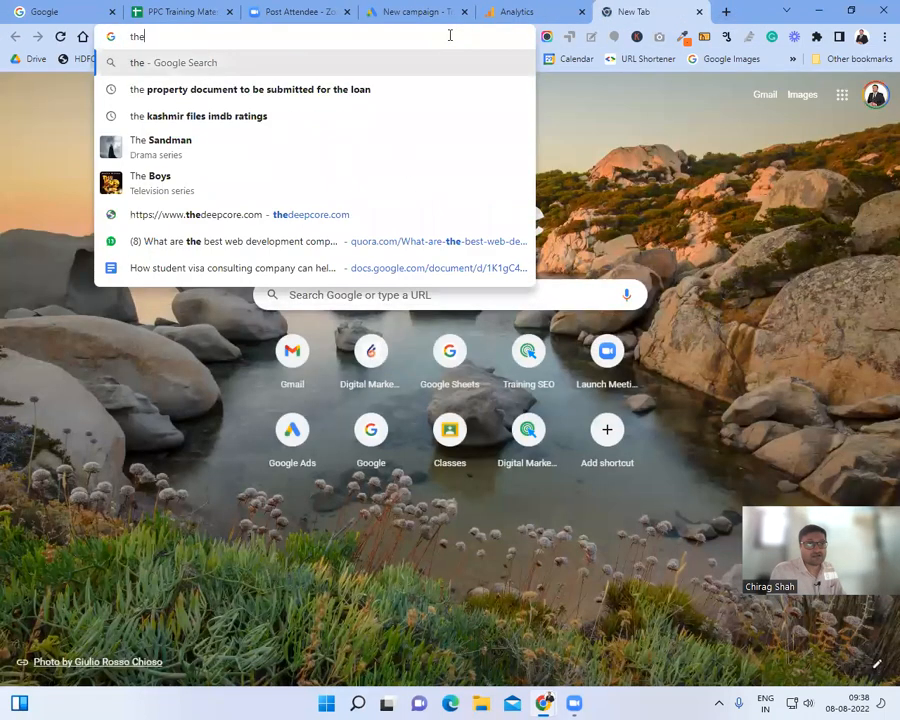
text(go)
key(BackSpace)
text(lobalcap)
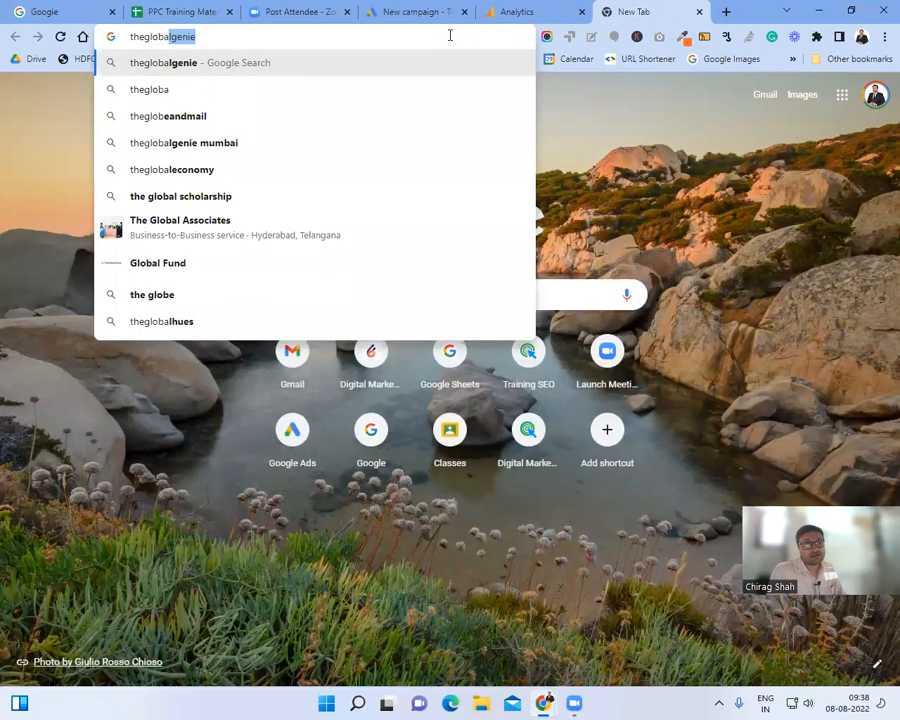
text(.)
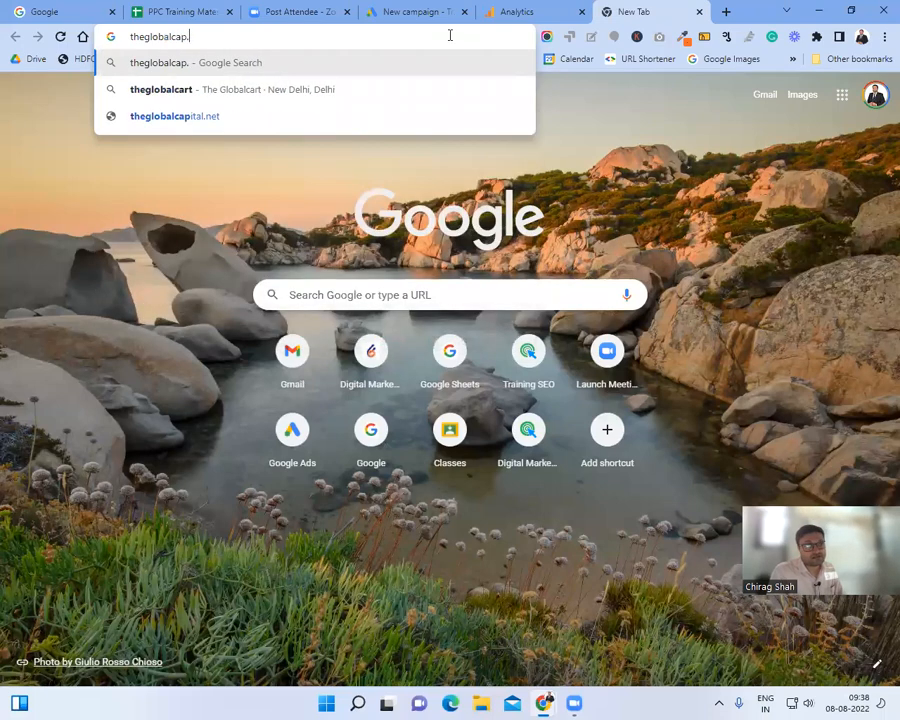
text(in)
key(BackSpace)
key(BackSpace)
key(BackSpace)
key(BackSpace)
text(b.in)
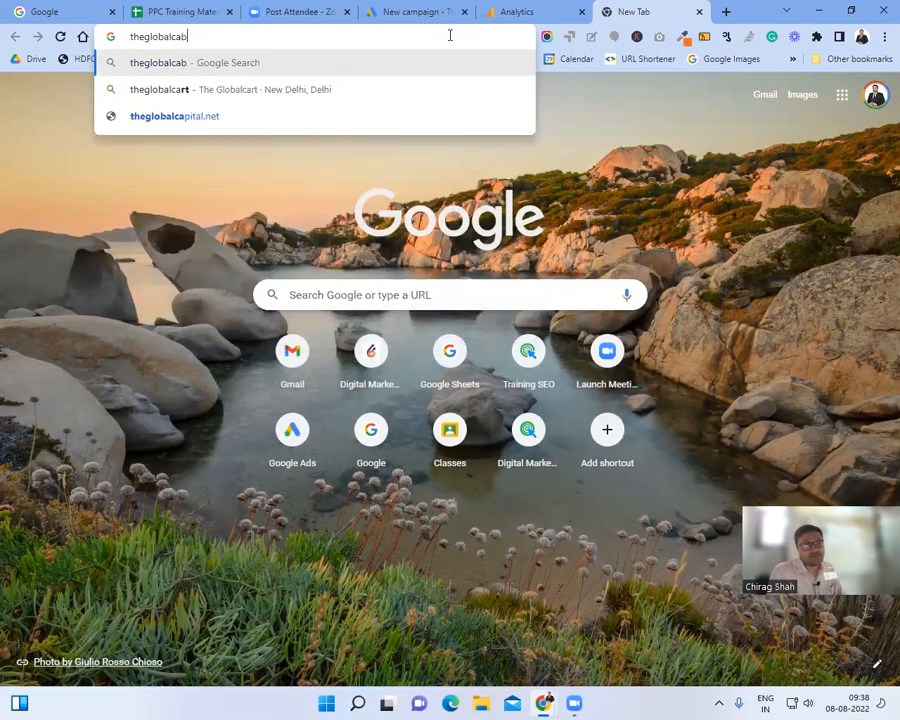
key(Return)
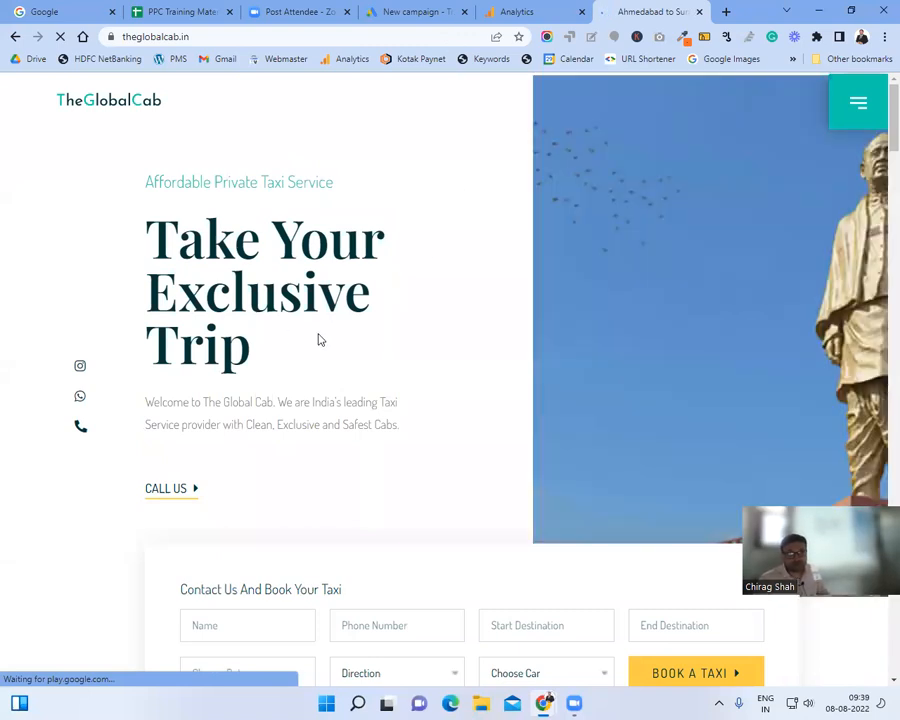
Step: Scroll through the Global Cab site and copy its full web address
scroll(317, 337, down, 3)
scroll(322, 335, down, 3)
scroll(321, 336, down, 5)
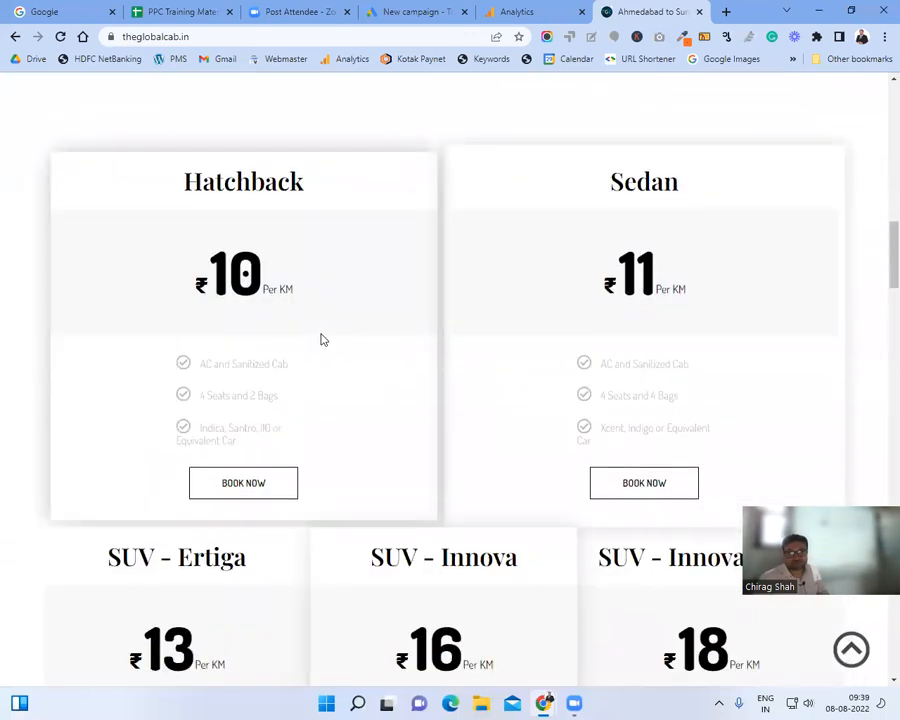
scroll(321, 340, down, 3)
scroll(321, 340, down, 6)
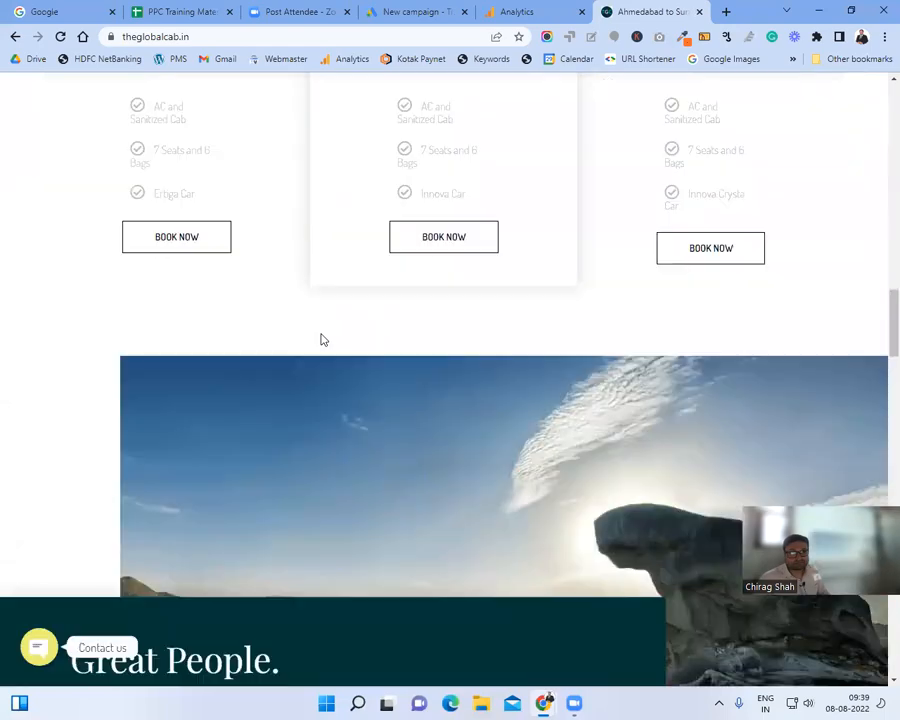
scroll(321, 340, down, 4)
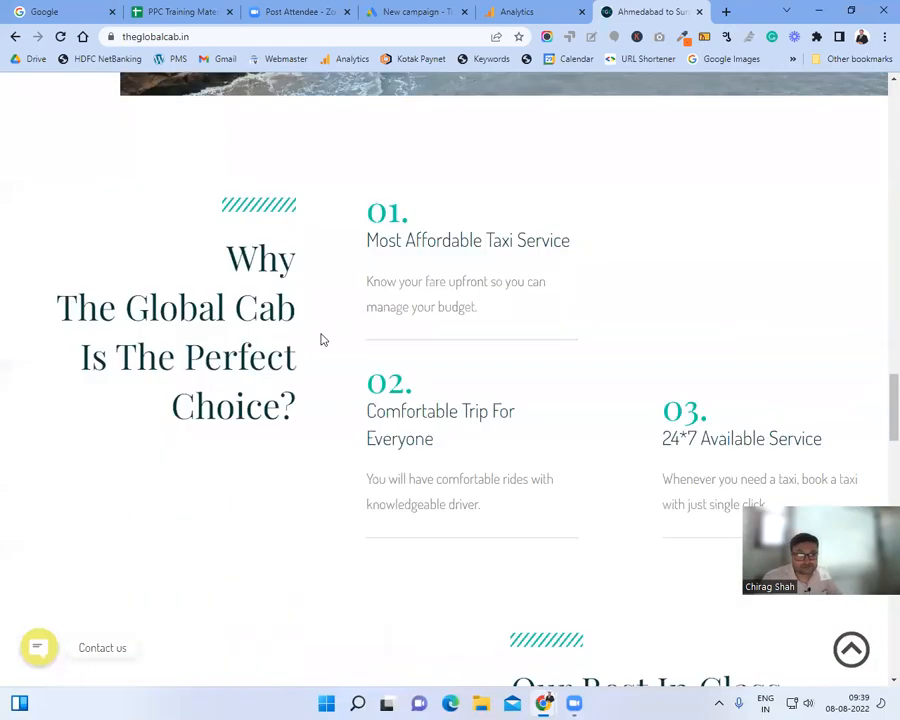
scroll(321, 340, down, 4)
scroll(320, 336, down, 3)
scroll(320, 336, up, 6)
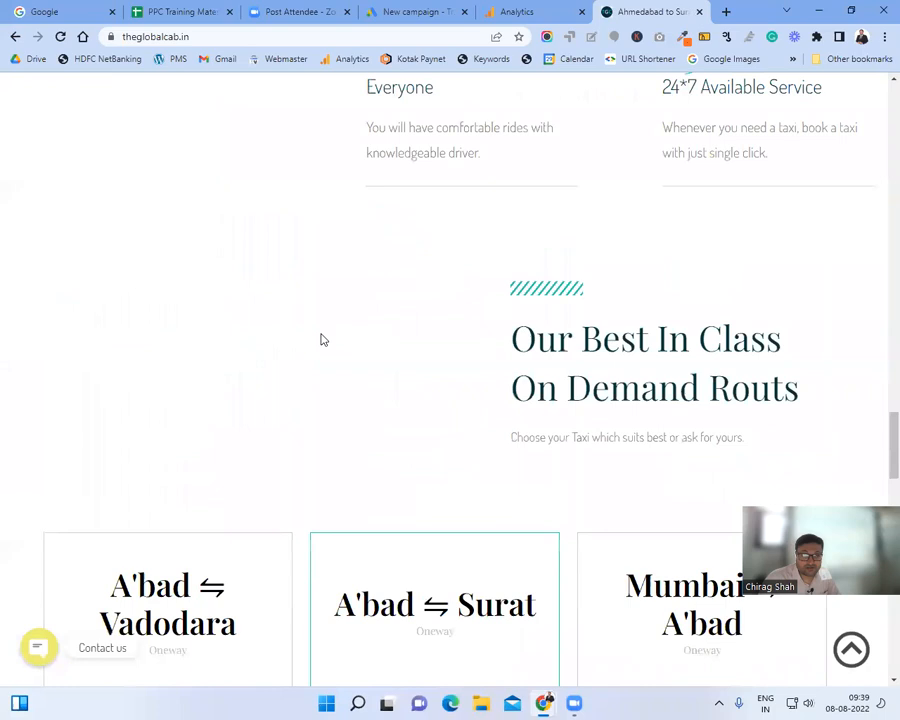
click(170, 37)
key(ctrl+c)
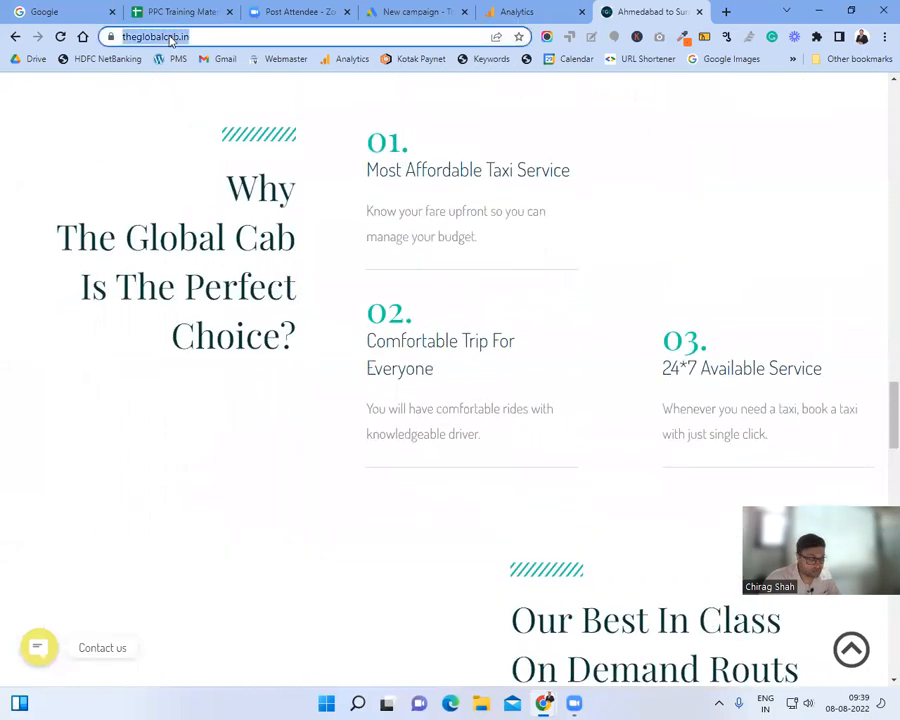
click(520, 10)
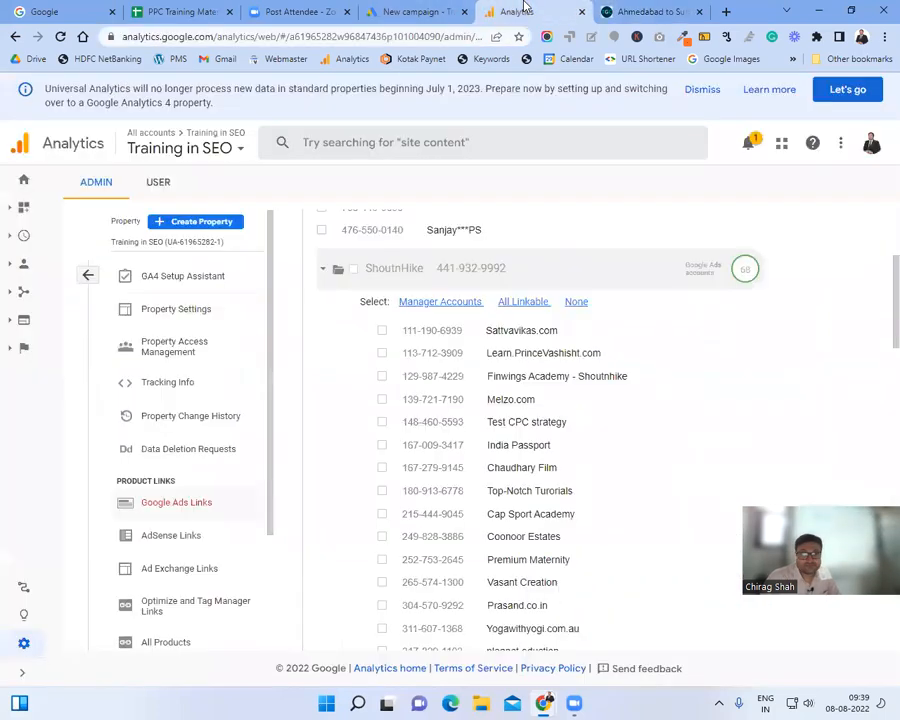
click(418, 11)
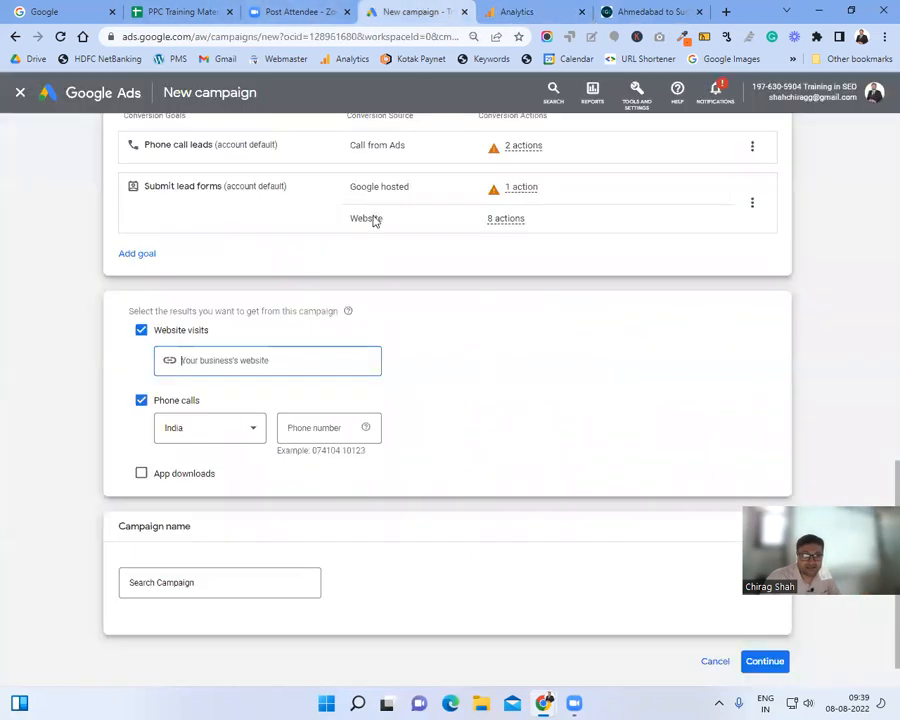
key(ctrl+v)
click(312, 434)
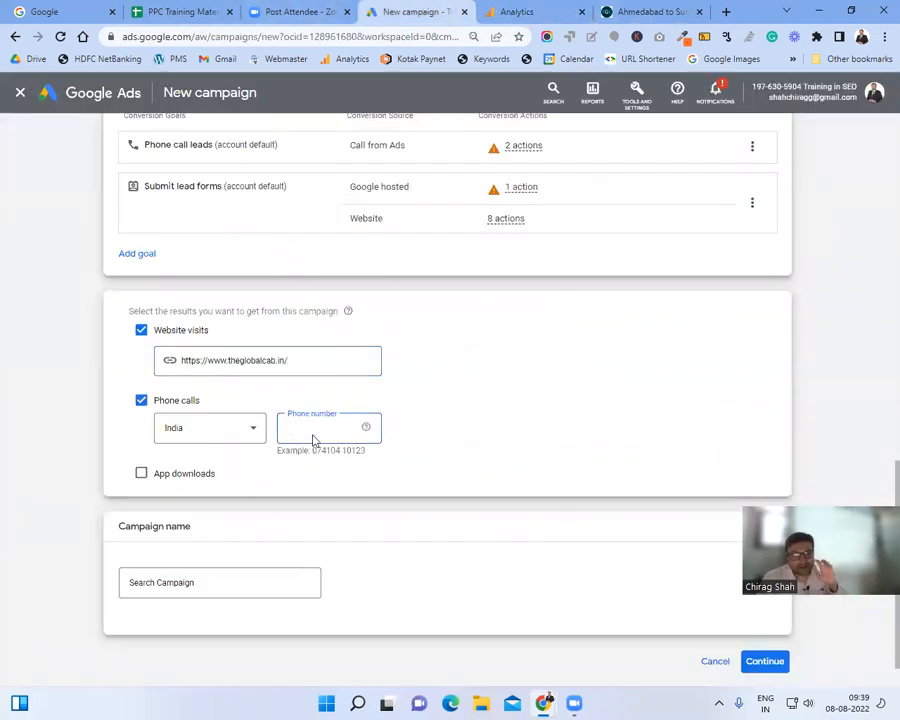
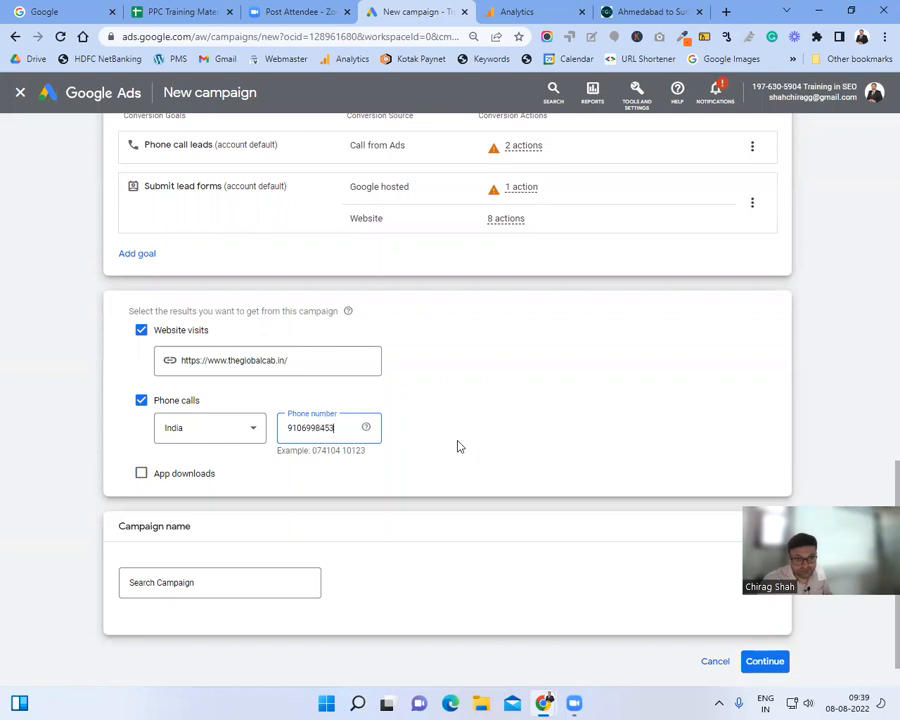
scroll(456, 444, down, 1)
click(258, 534)
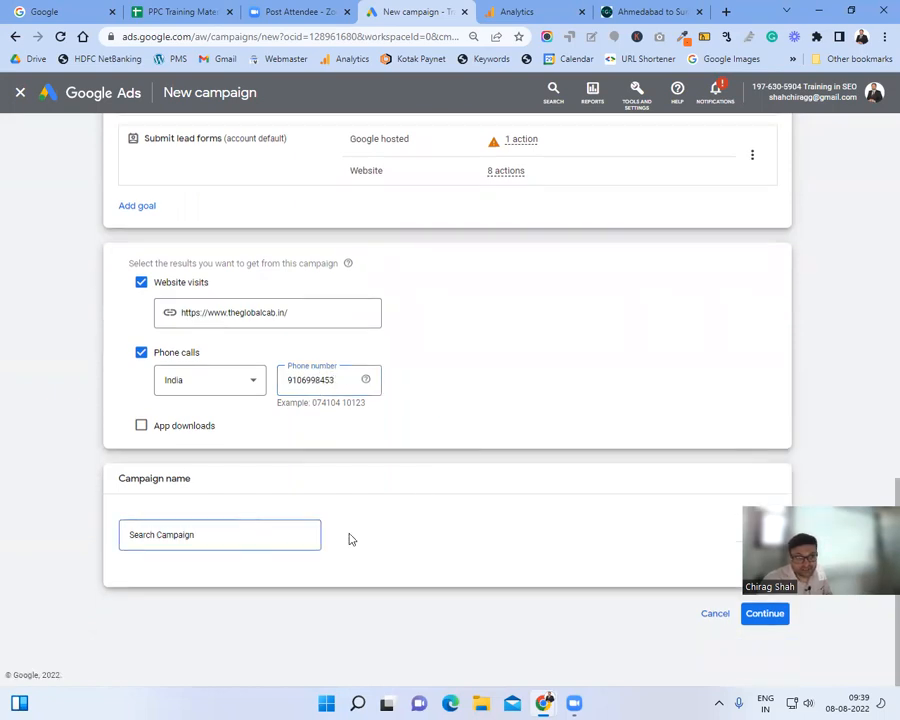
Step: Append ' with Website visits + Phone calls' to the campaign name and continue to Bidding
text(with We)
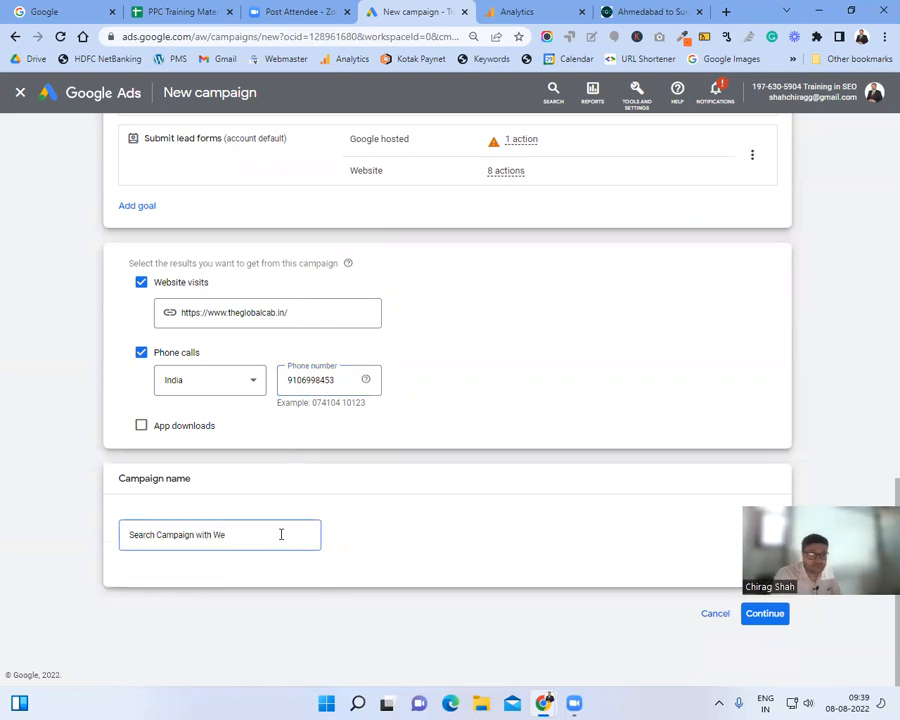
text(bsite visits +)
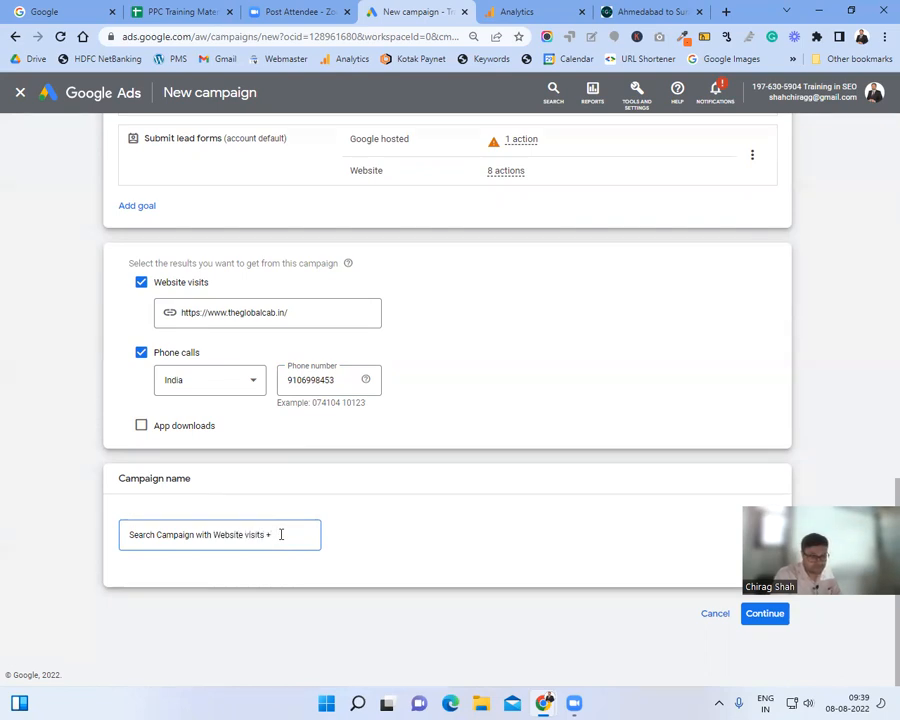
text( Phone calls)
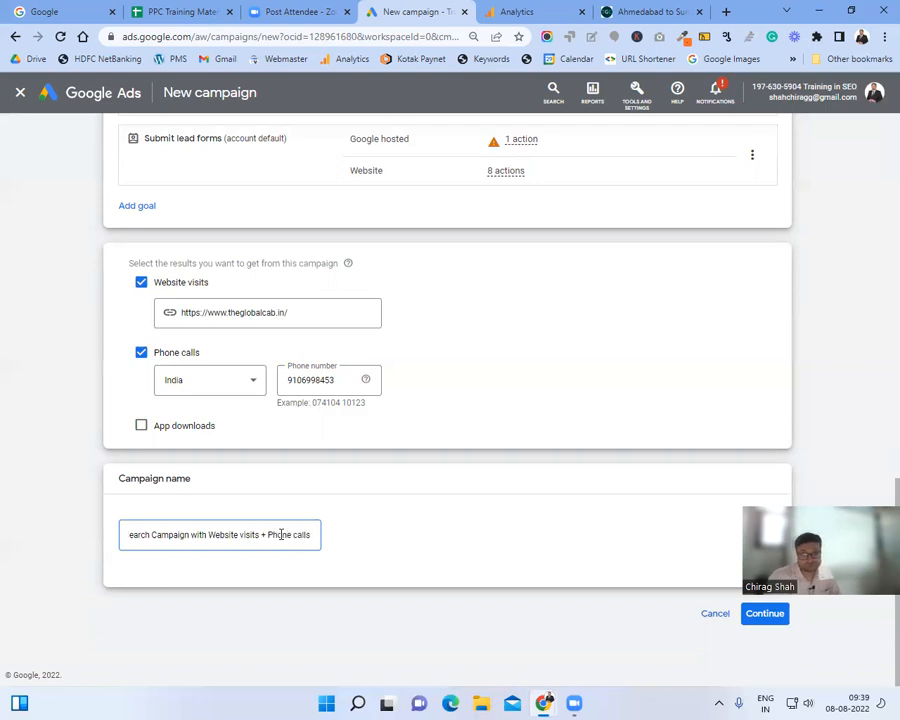
click(432, 524)
click(748, 617)
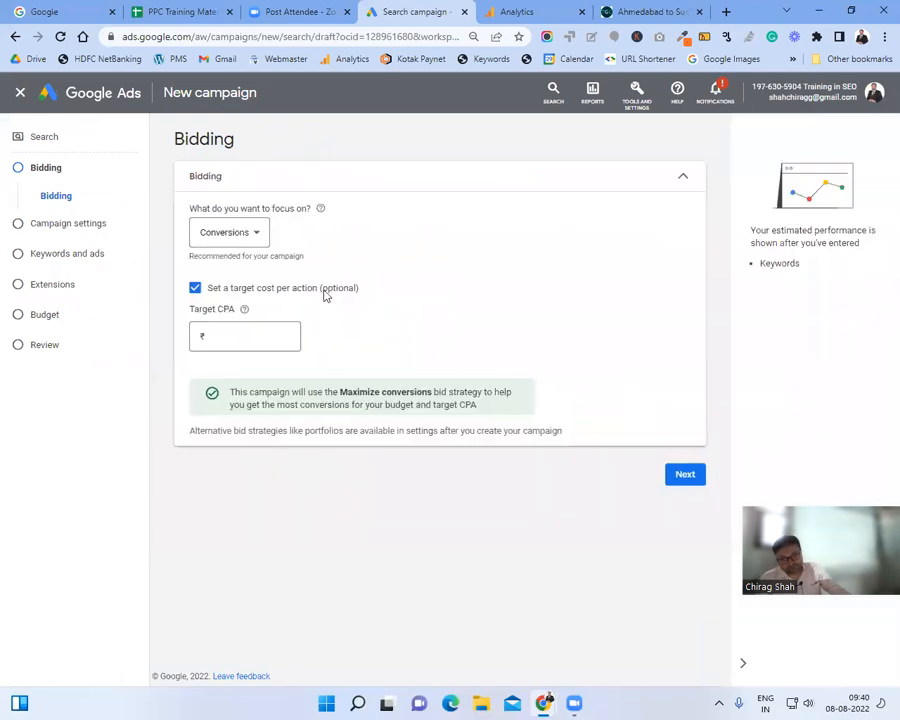
Step: Expand the Bidding step's 'What do you want to focus on?' list to review its options, such as Conversions
click(240, 236)
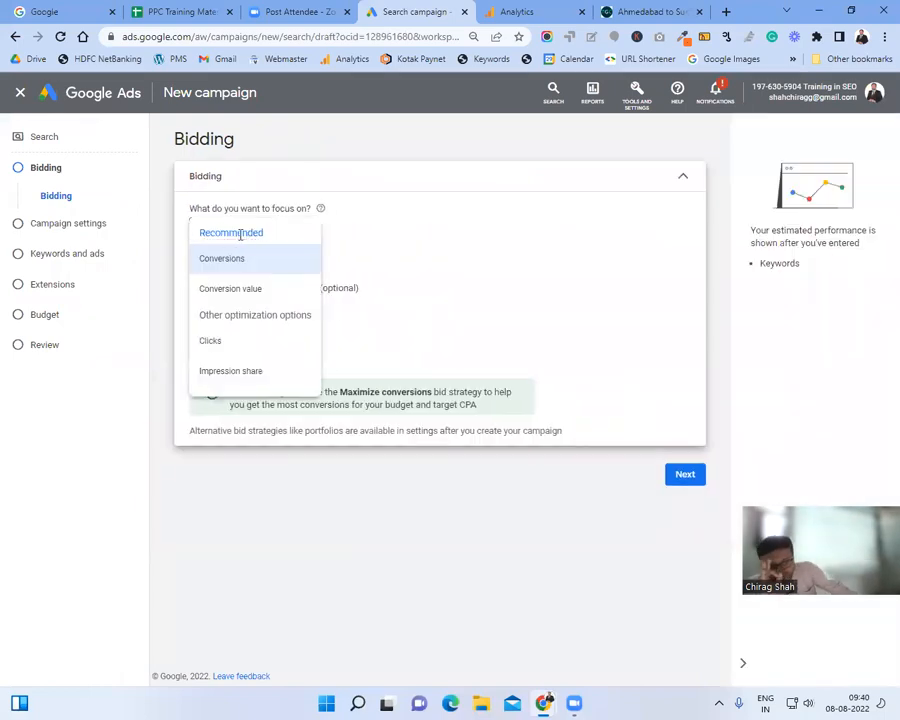
mouse_move(240, 235)
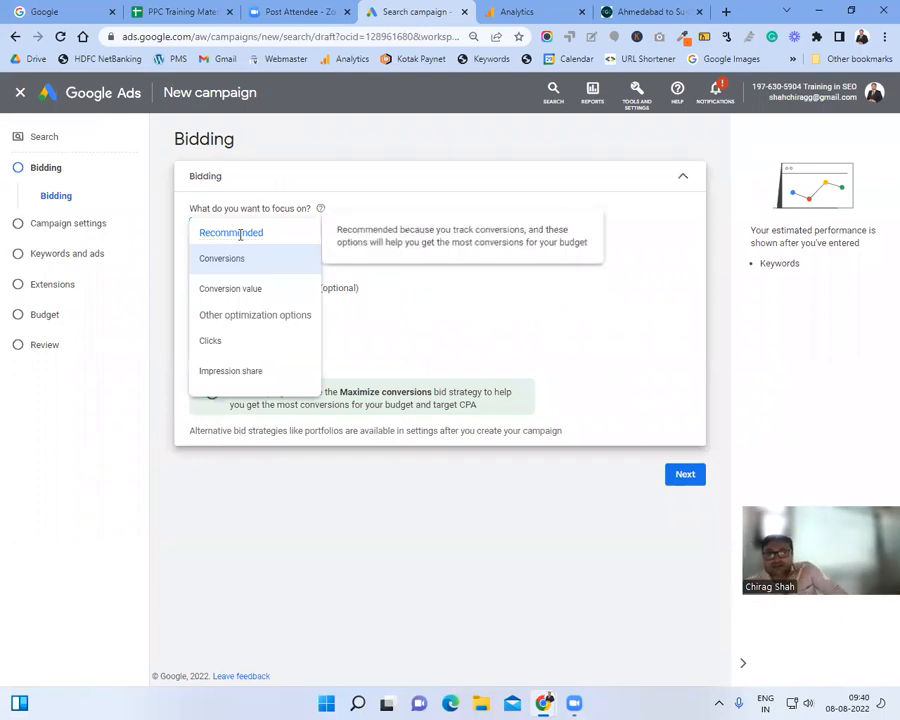
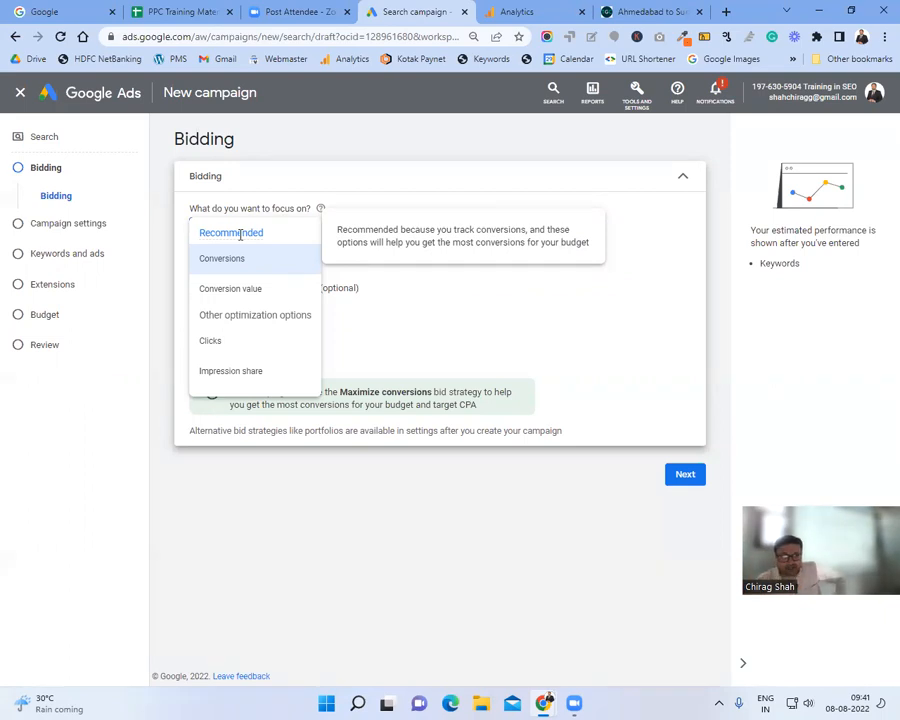
Step: Switch the bidding focus to Clicks and cap the maximum CPC bid at ₹10
click(250, 349)
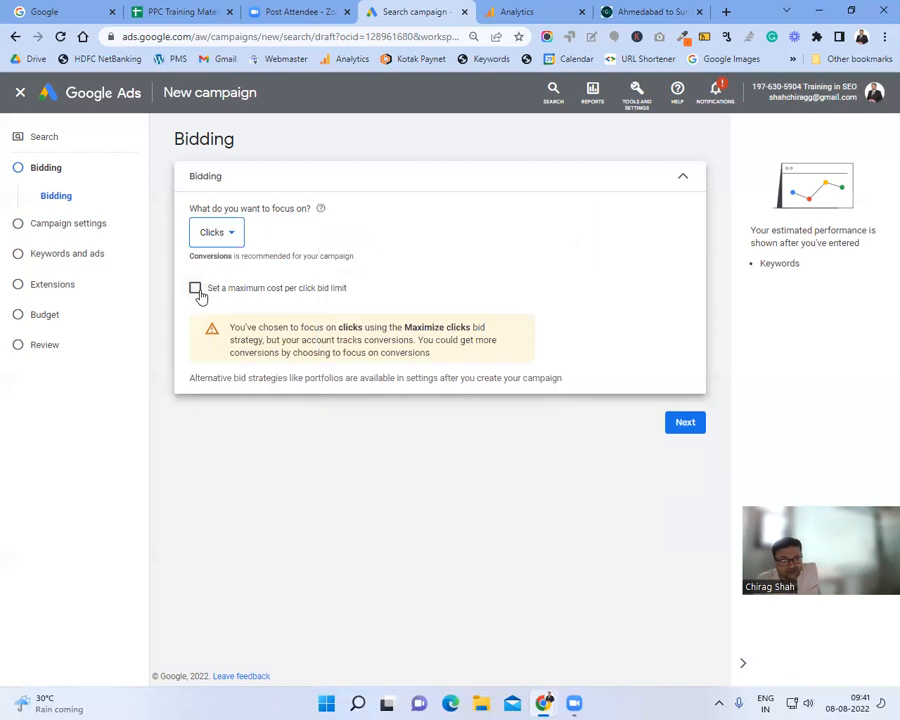
click(196, 290)
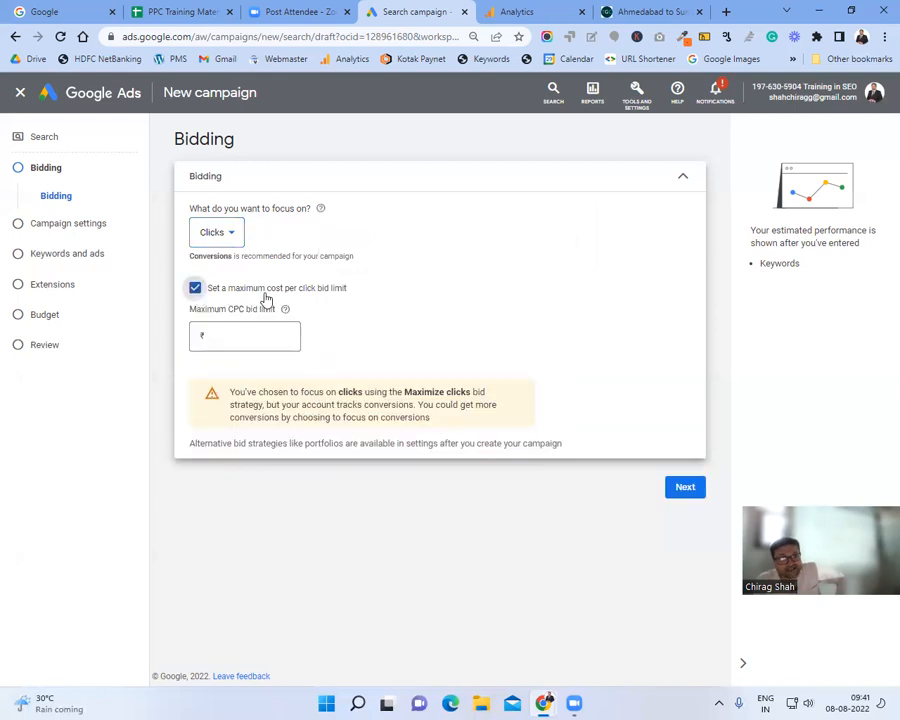
click(249, 333)
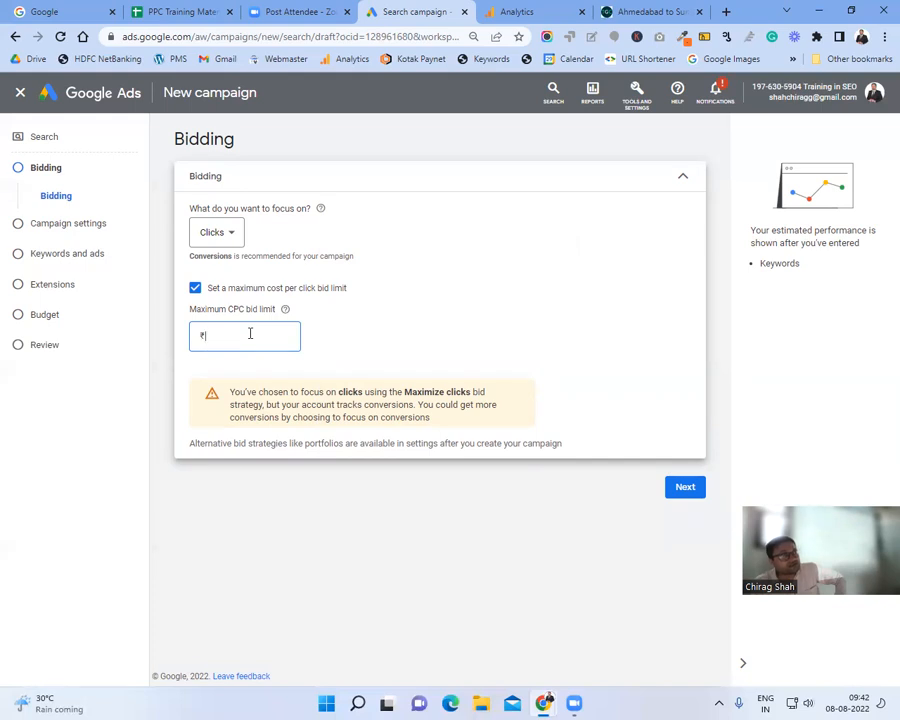
text(10)
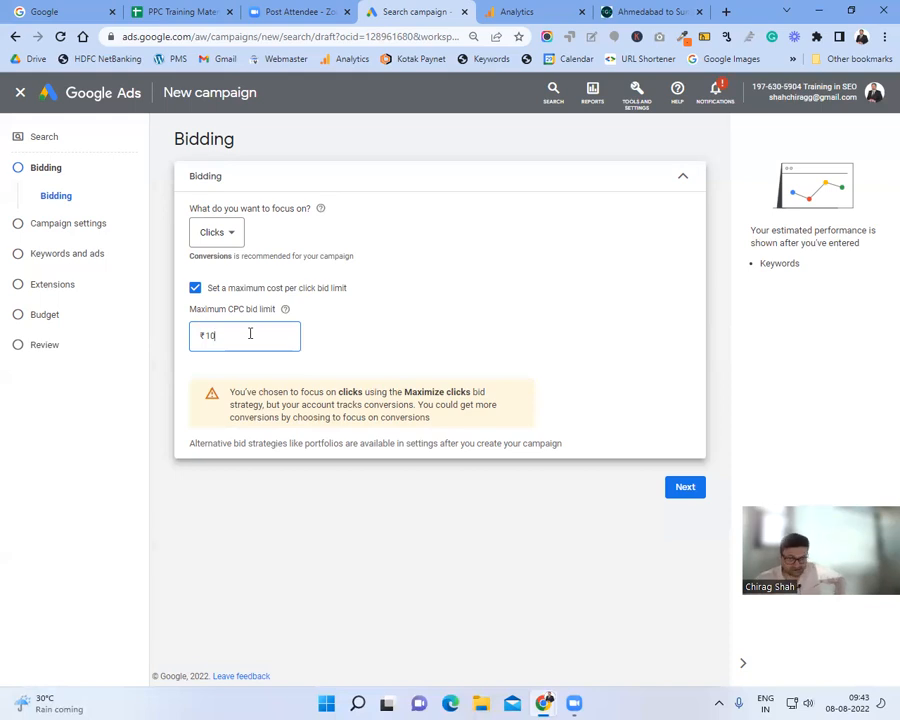
Step: Continue to Campaign settings and untick Include Google Display Network
click(698, 492)
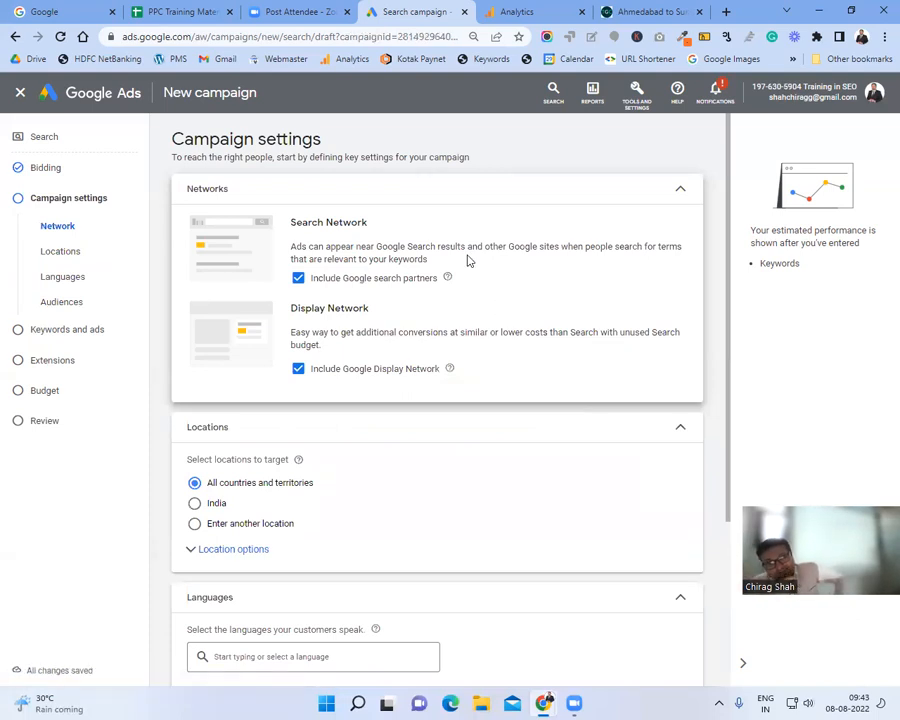
click(294, 374)
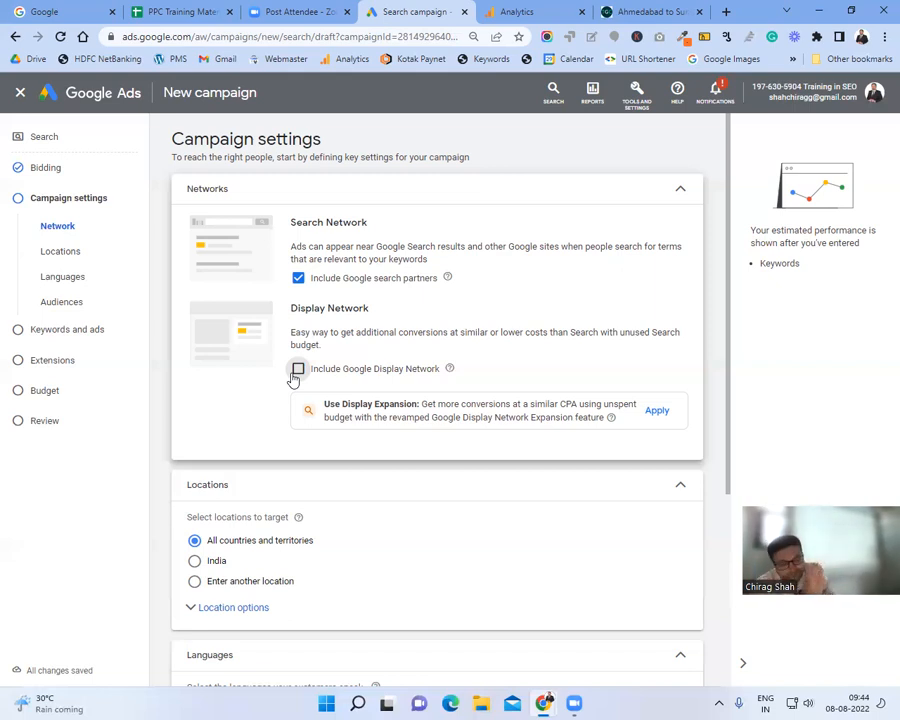
Step: Scroll through the Campaign settings page and expand Location options
scroll(293, 378, down, 3)
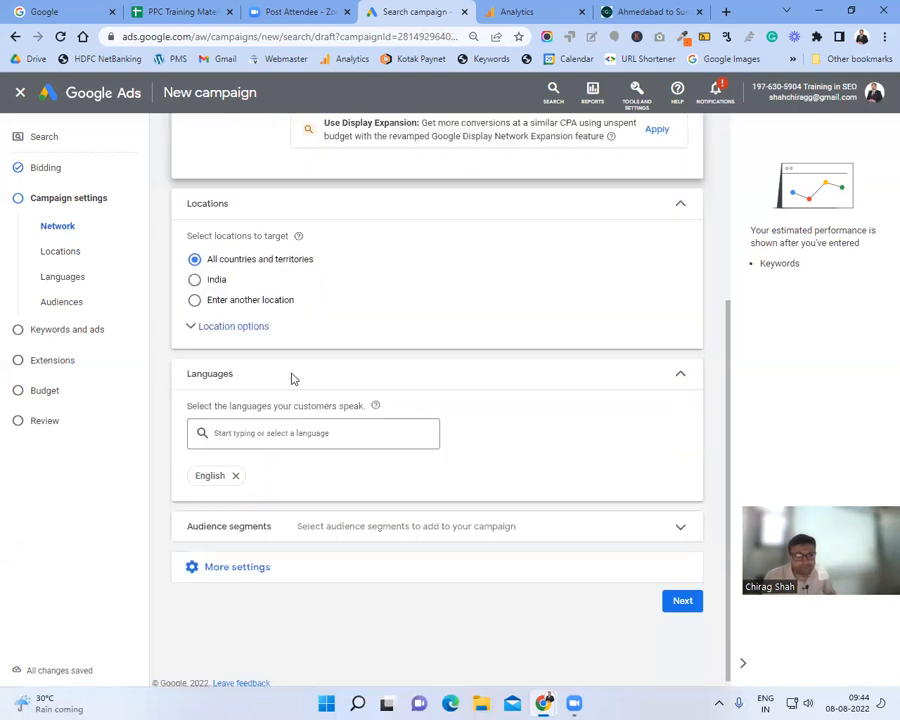
scroll(360, 277, up, 2)
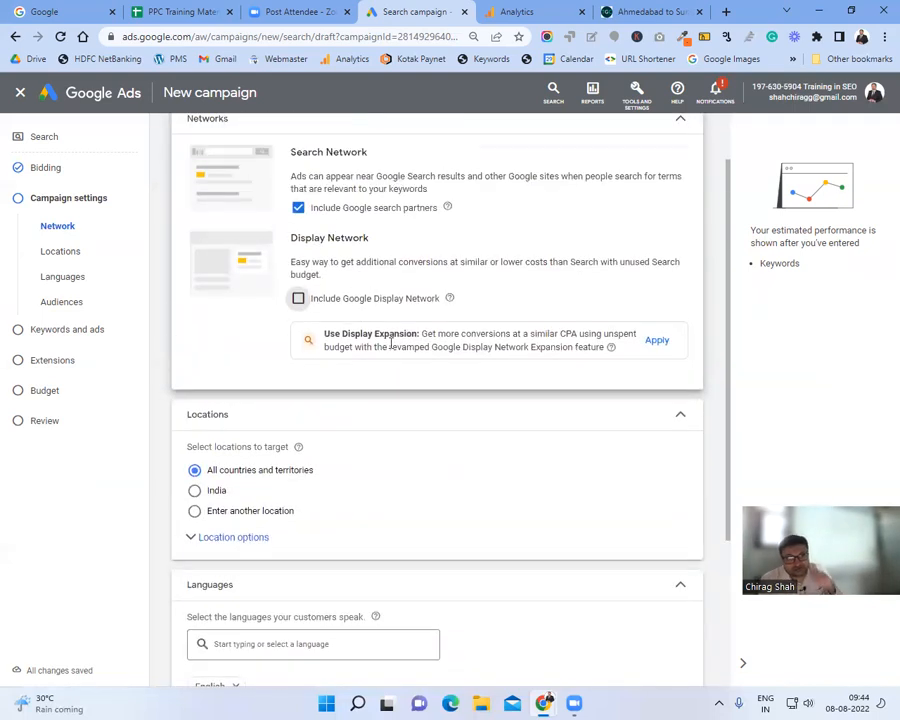
scroll(388, 346, down, 2)
scroll(391, 343, up, 1)
scroll(391, 343, up, 1)
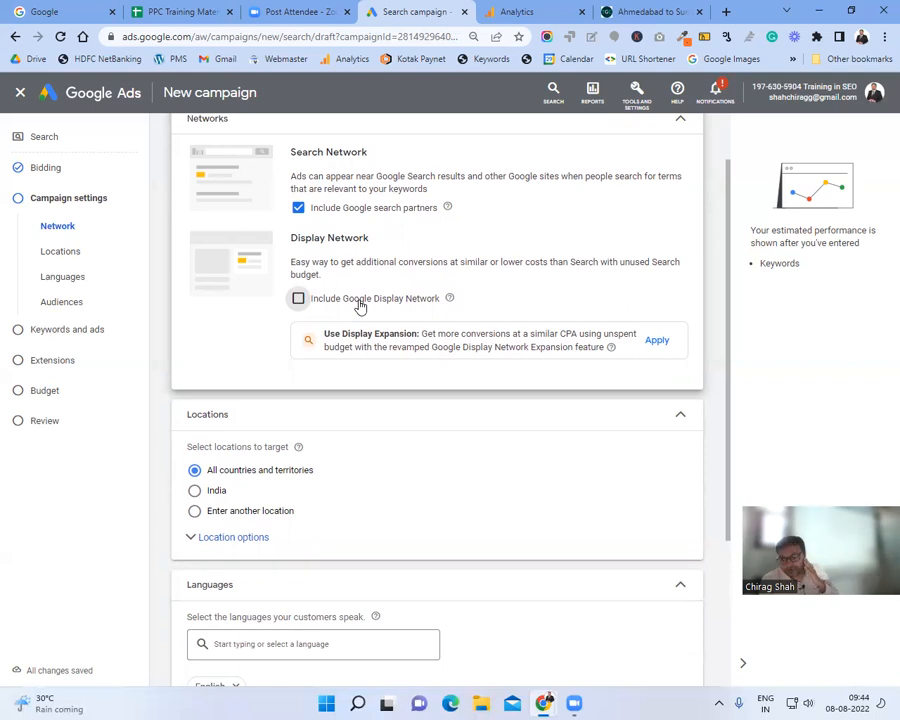
scroll(360, 306, down, 1)
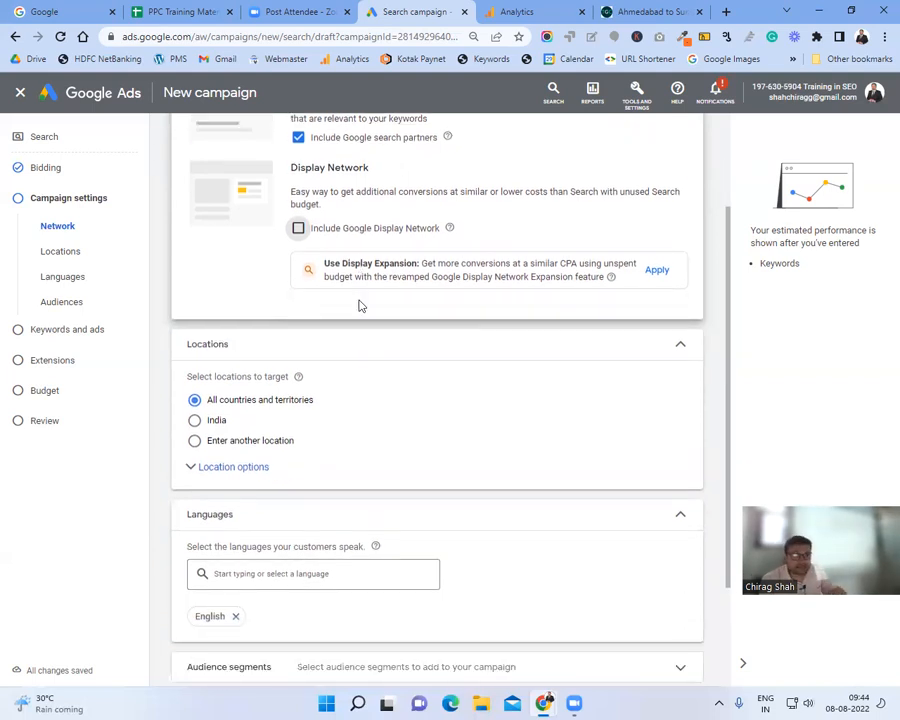
scroll(359, 305, down, 2)
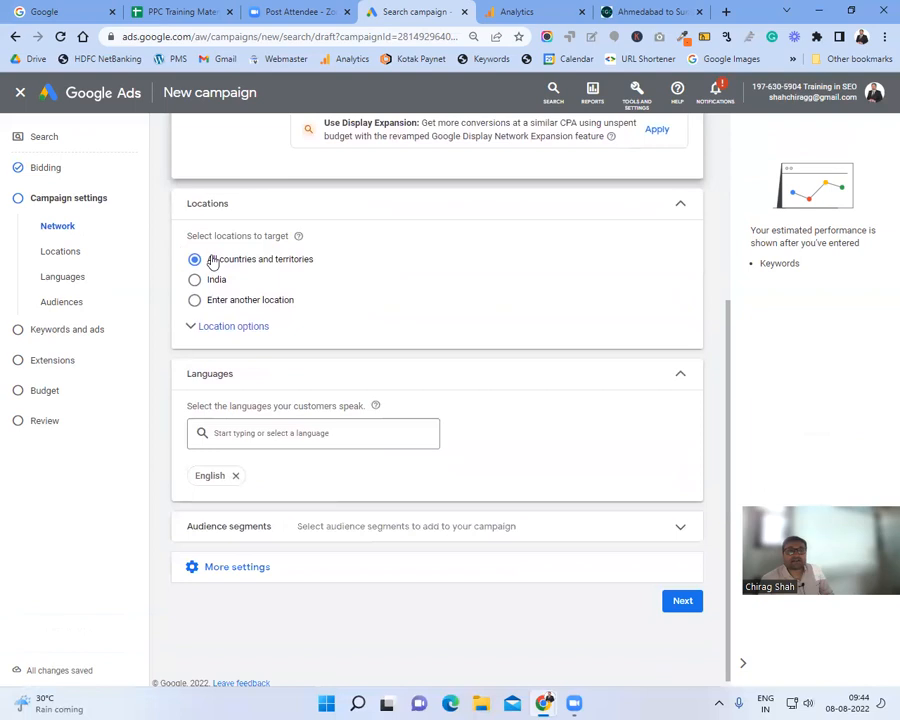
click(231, 335)
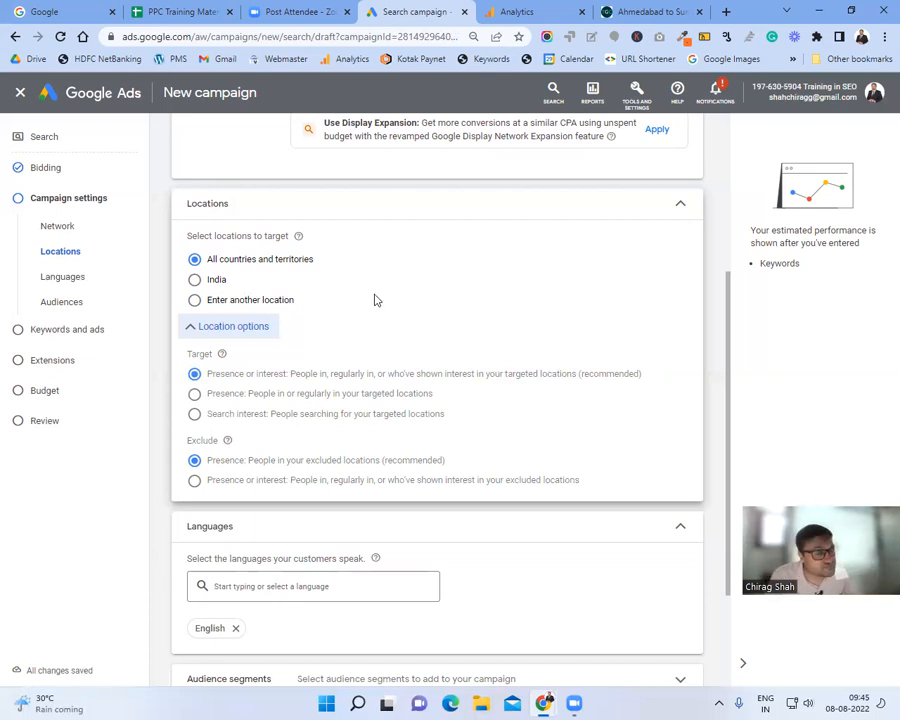
Step: Use Advanced search's Radius mode to add a 20 mi radius around Ahmedabad Airport
click(207, 304)
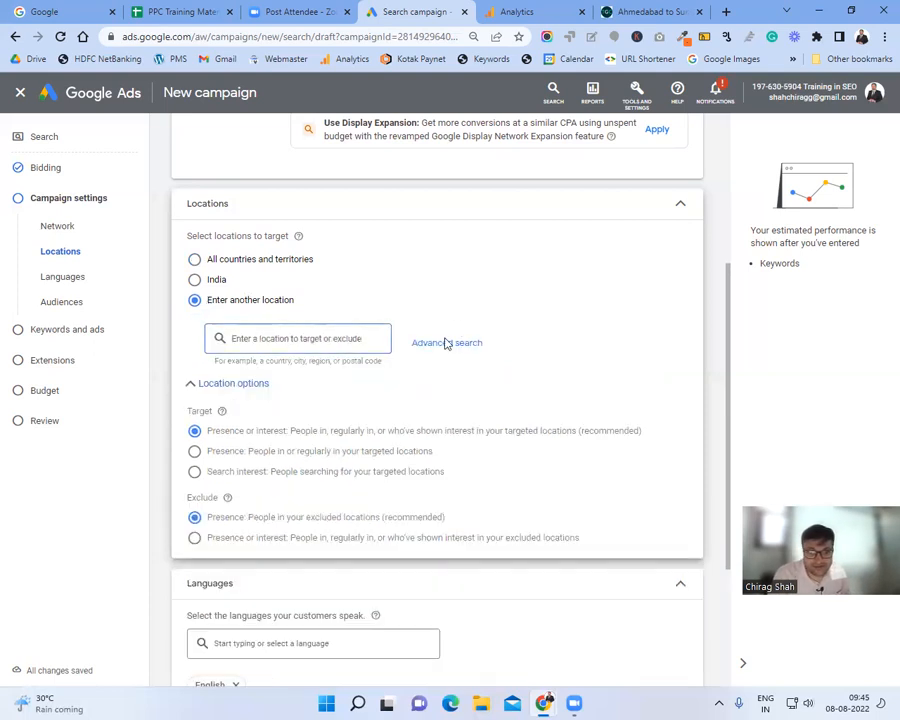
click(445, 344)
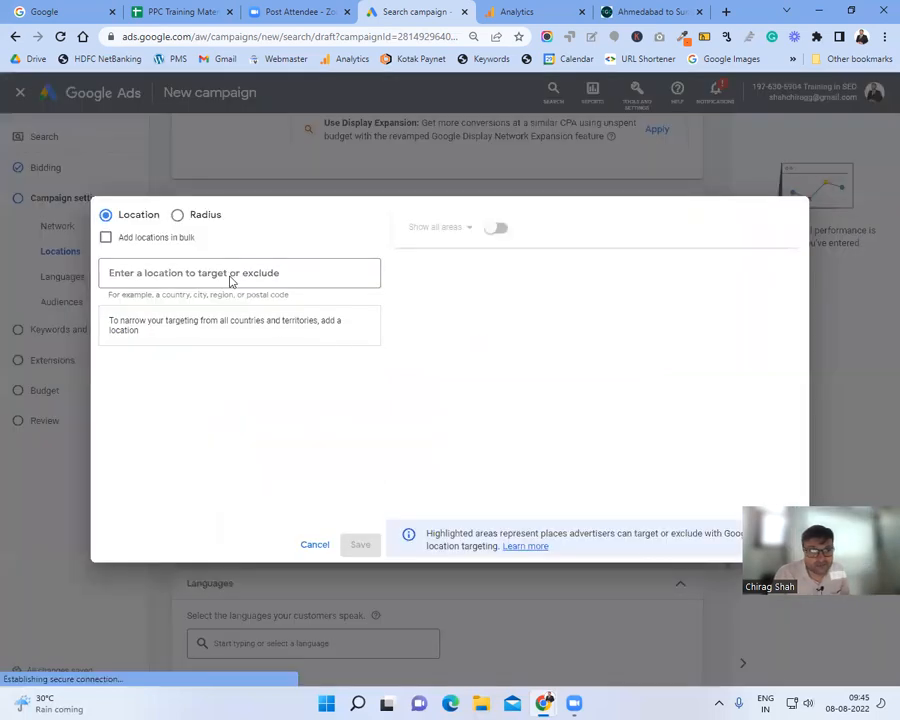
click(178, 216)
click(191, 271)
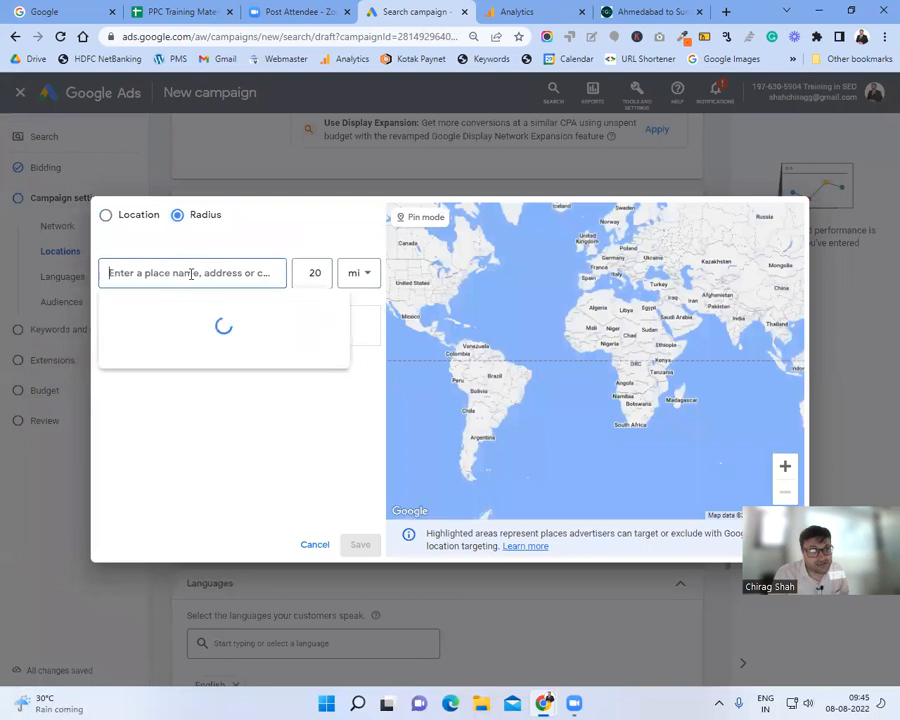
click(108, 219)
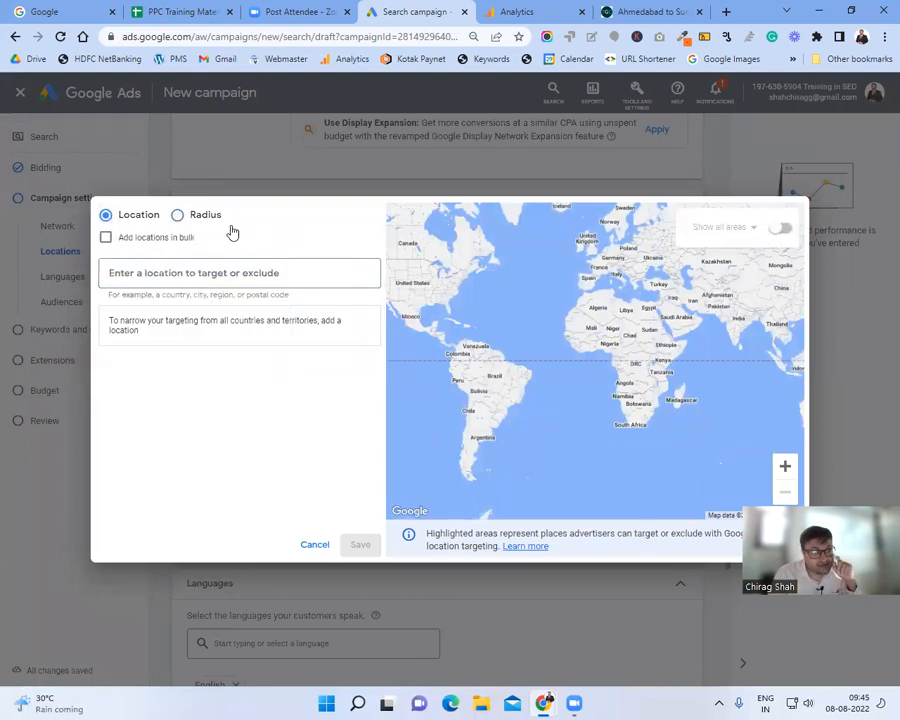
click(177, 218)
click(178, 275)
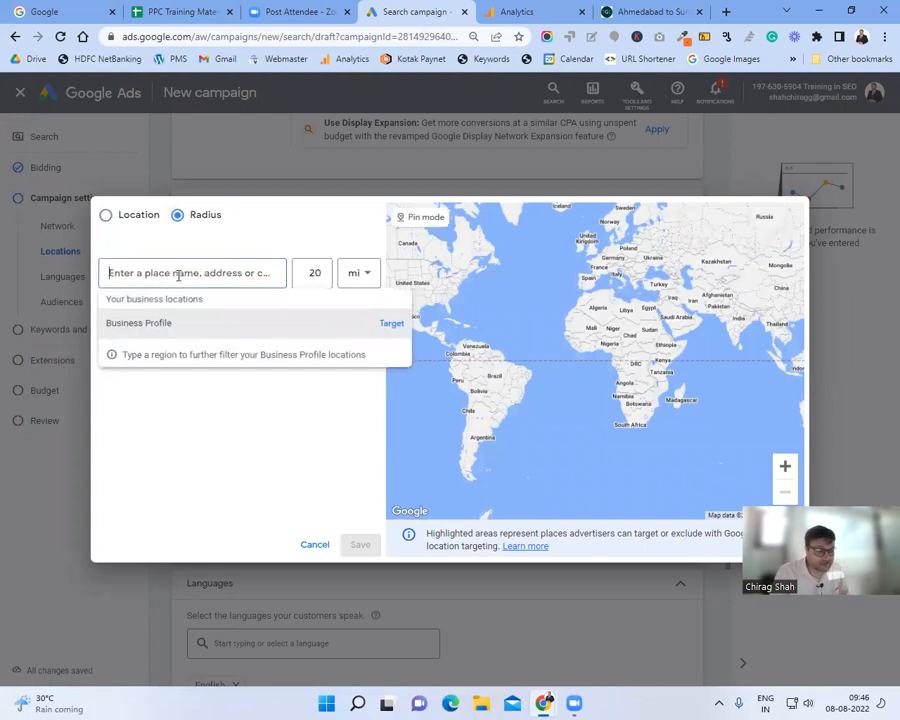
text(Ahme)
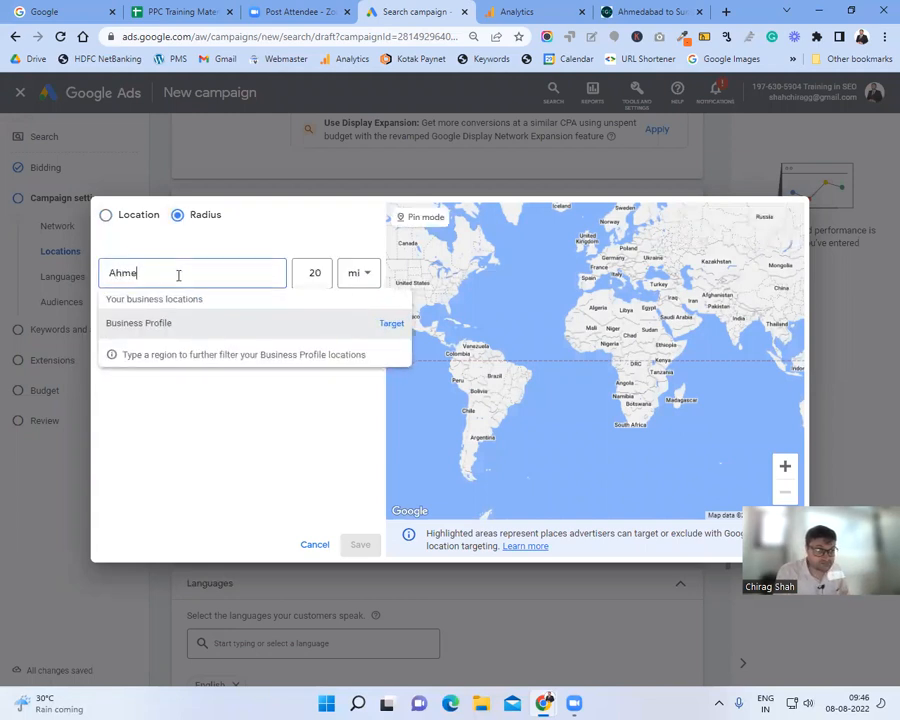
text(dabad)
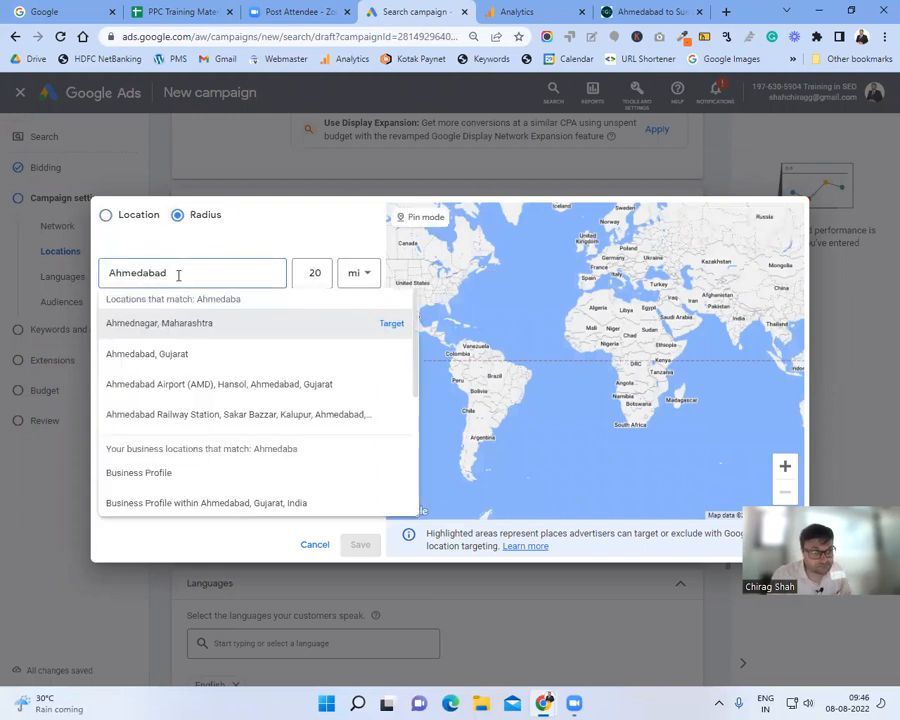
click(215, 351)
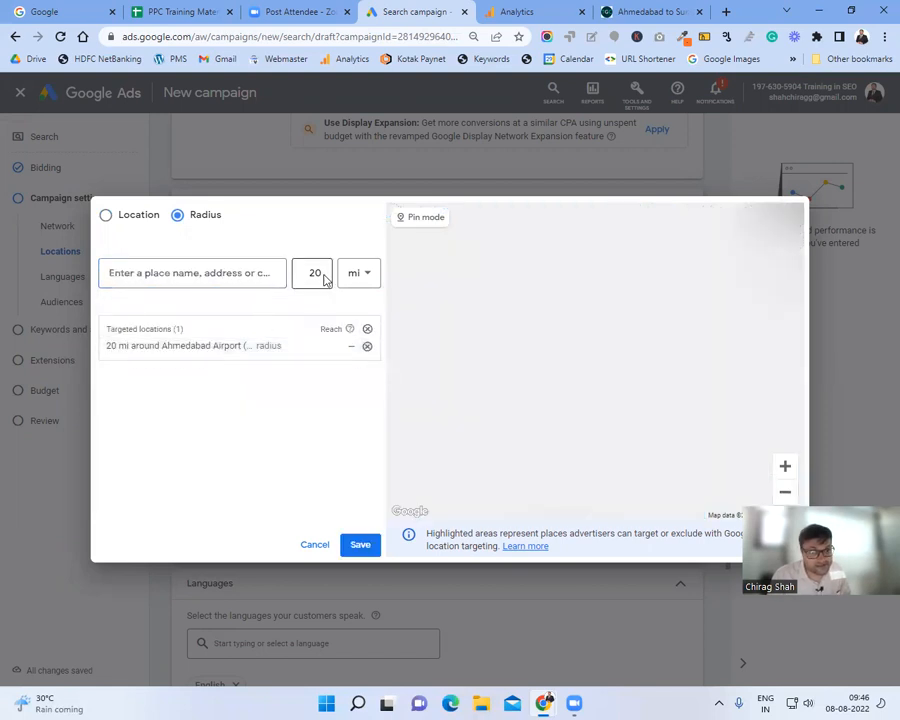
click(185, 274)
click(210, 420)
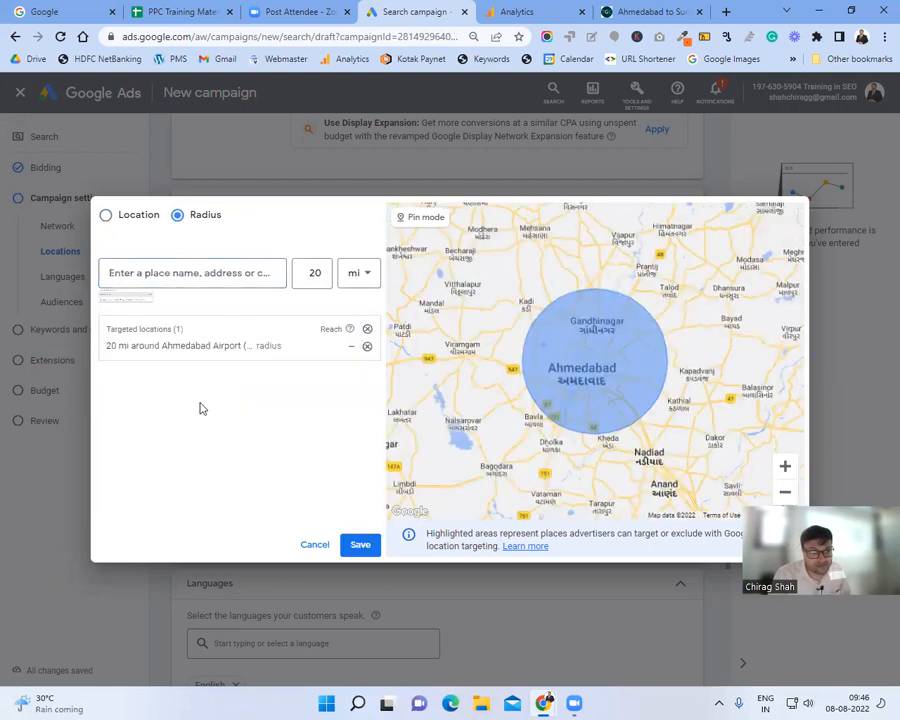
Step: Replace the airport target with a 50 km radius around Ahmedabad, Gujarat
click(367, 348)
click(192, 272)
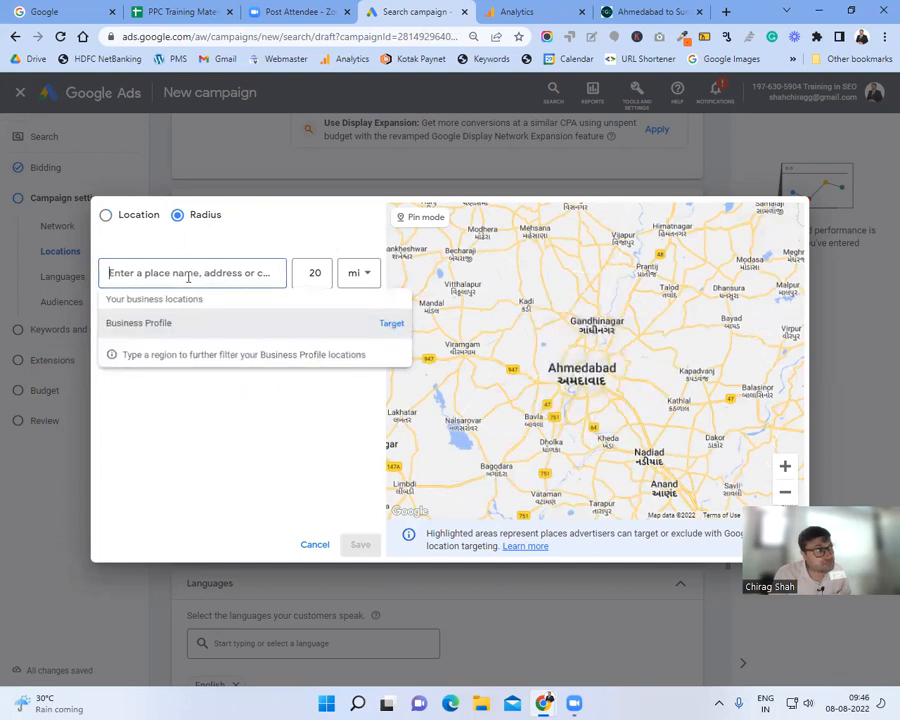
double_click(311, 272)
text(500)
click(360, 283)
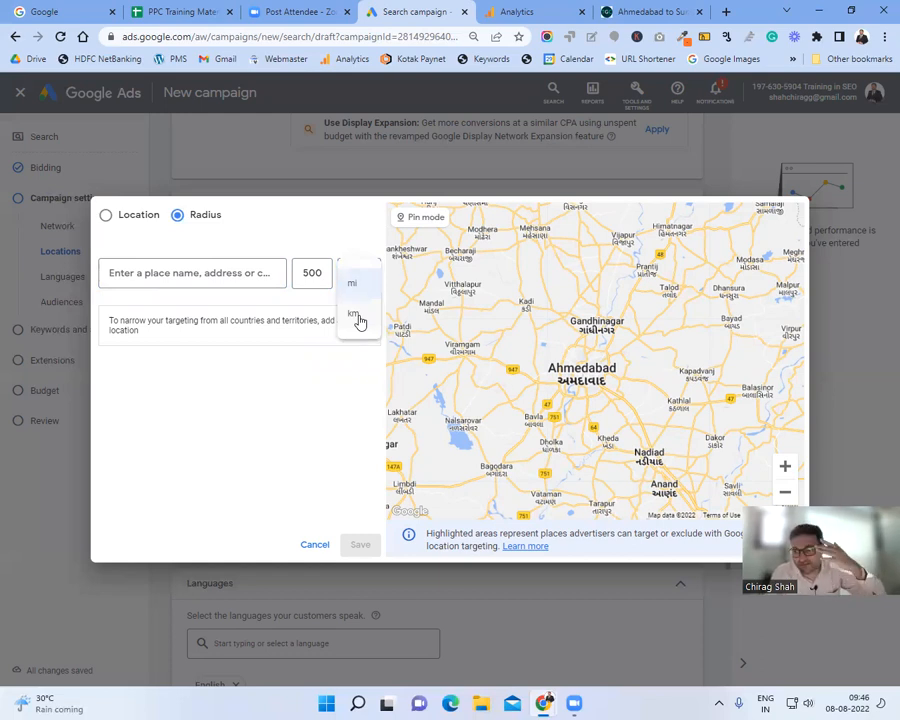
click(359, 321)
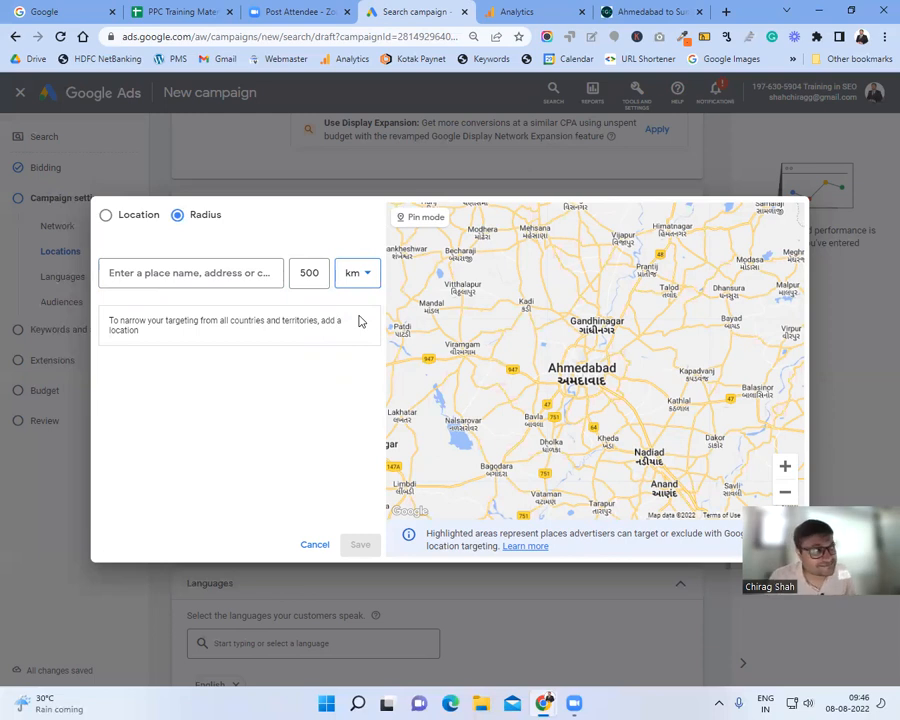
drag(297, 272, 321, 272)
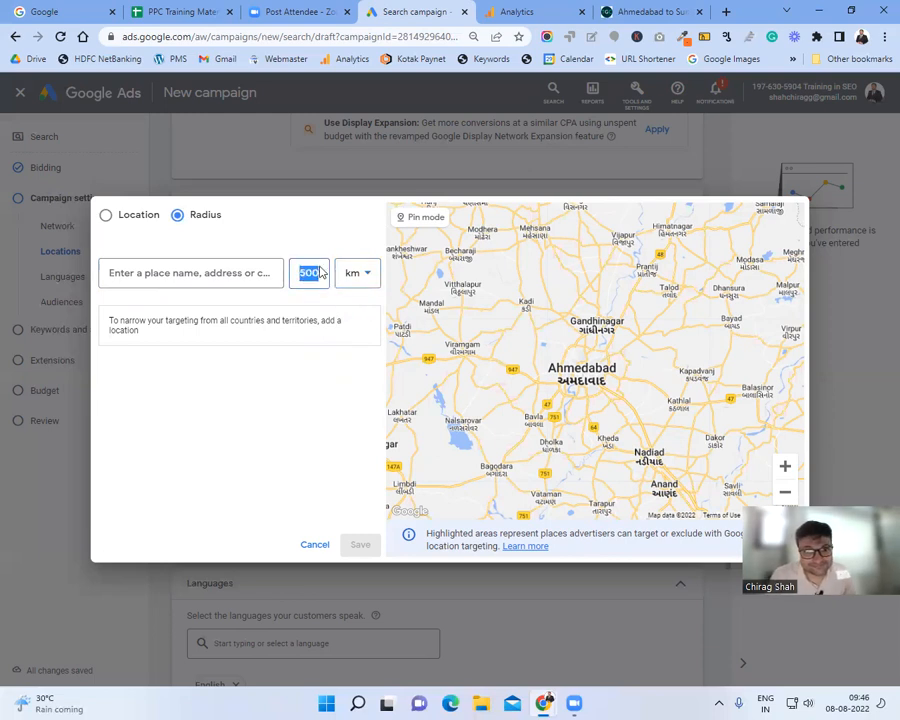
text(50)
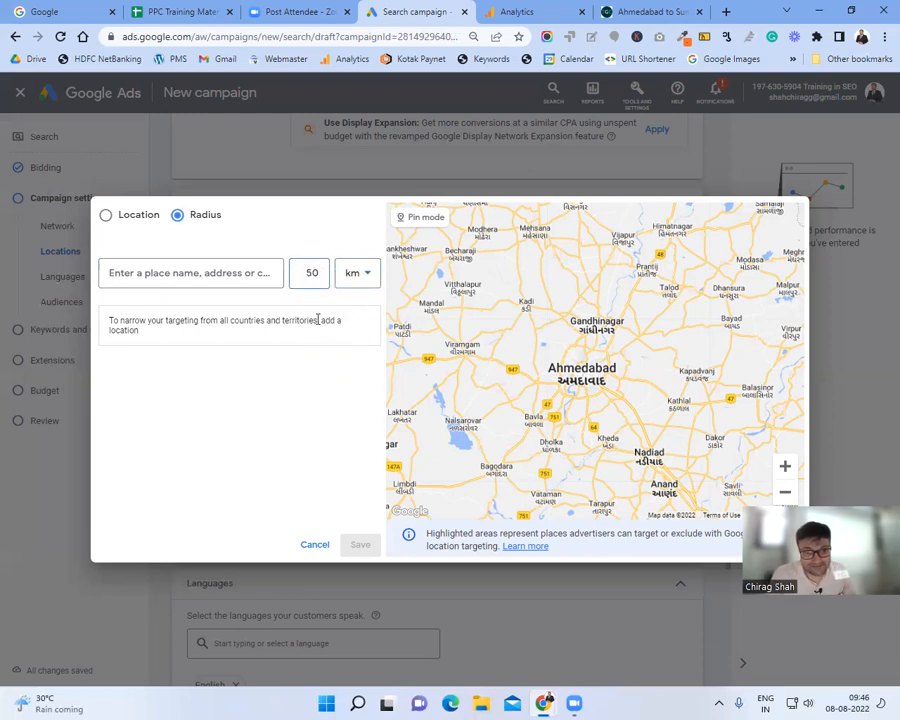
click(135, 272)
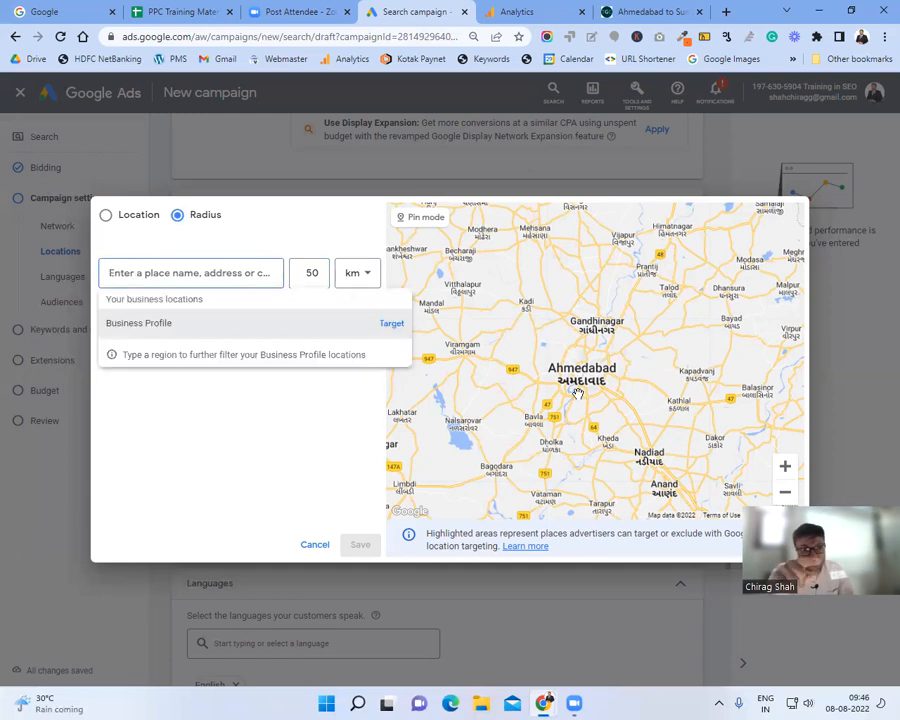
text(Ahme)
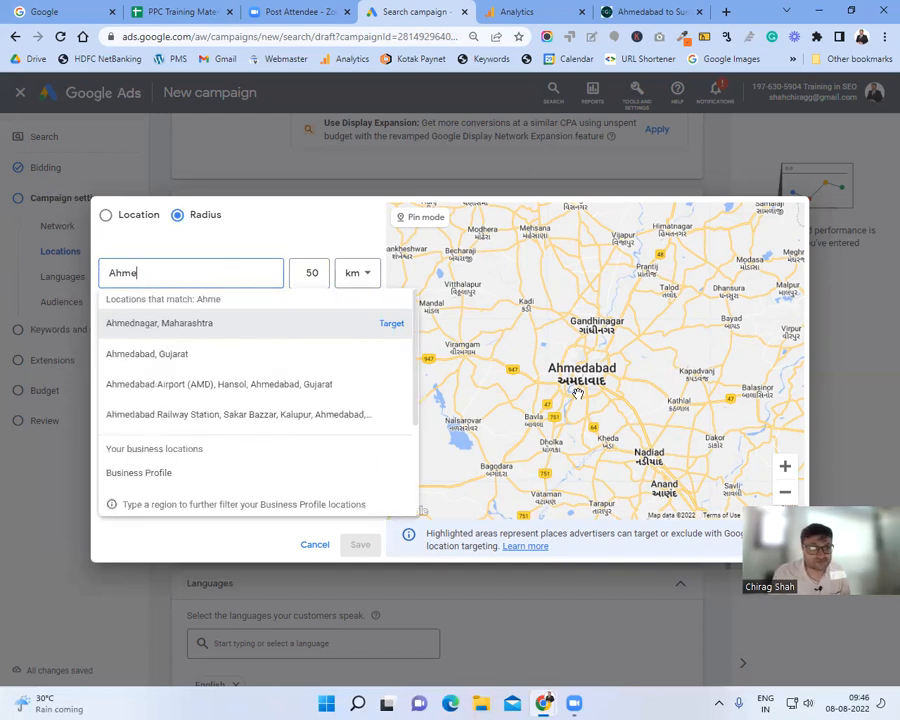
click(212, 364)
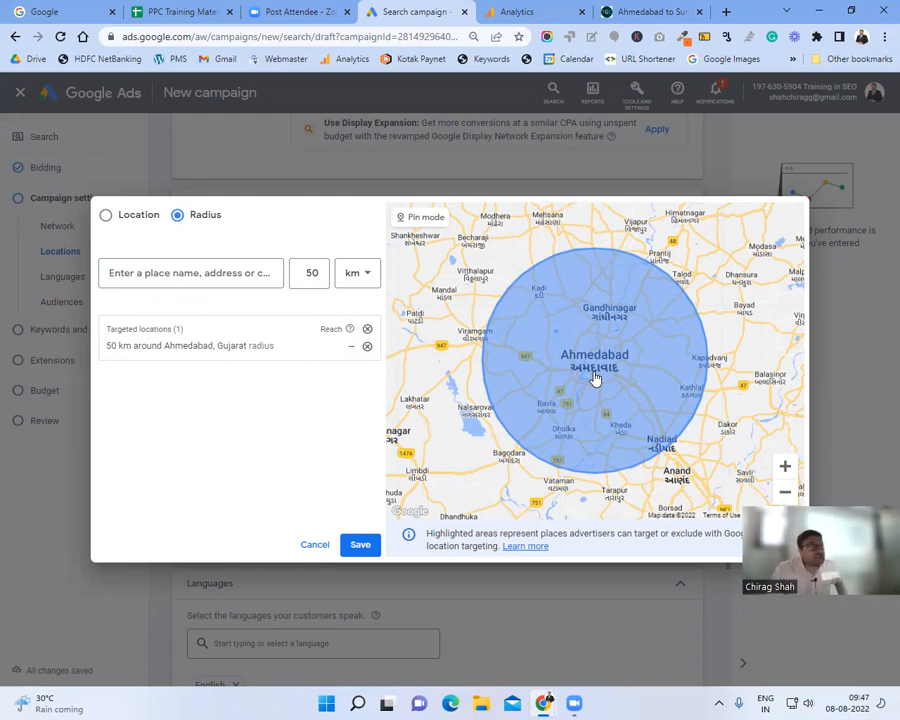
Step: Change the radius to 100 and search 'sardar' for a new centre
click(315, 279)
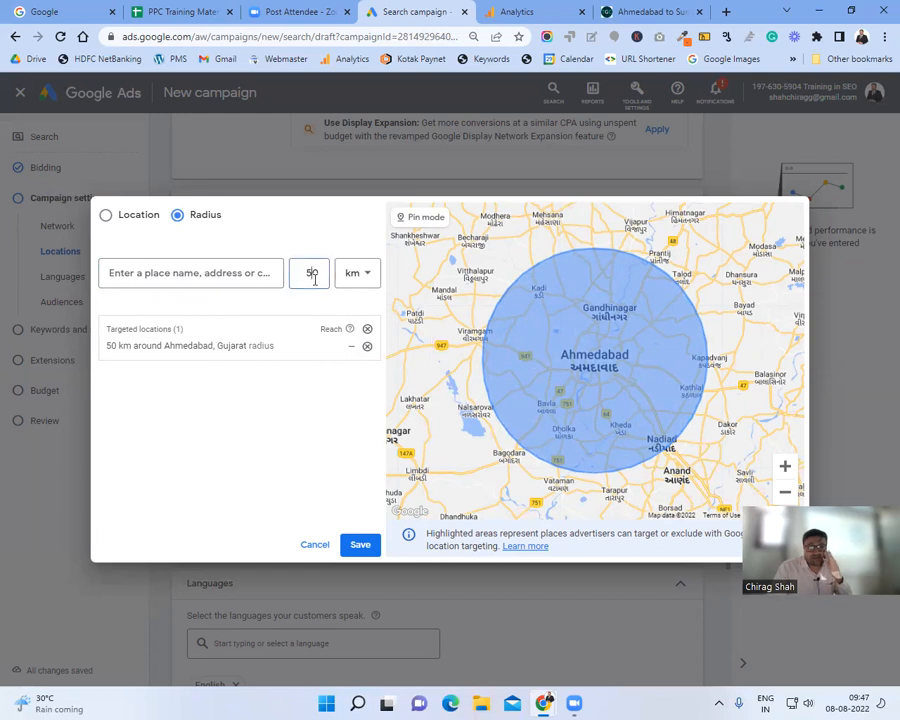
double_click(315, 279)
text(100)
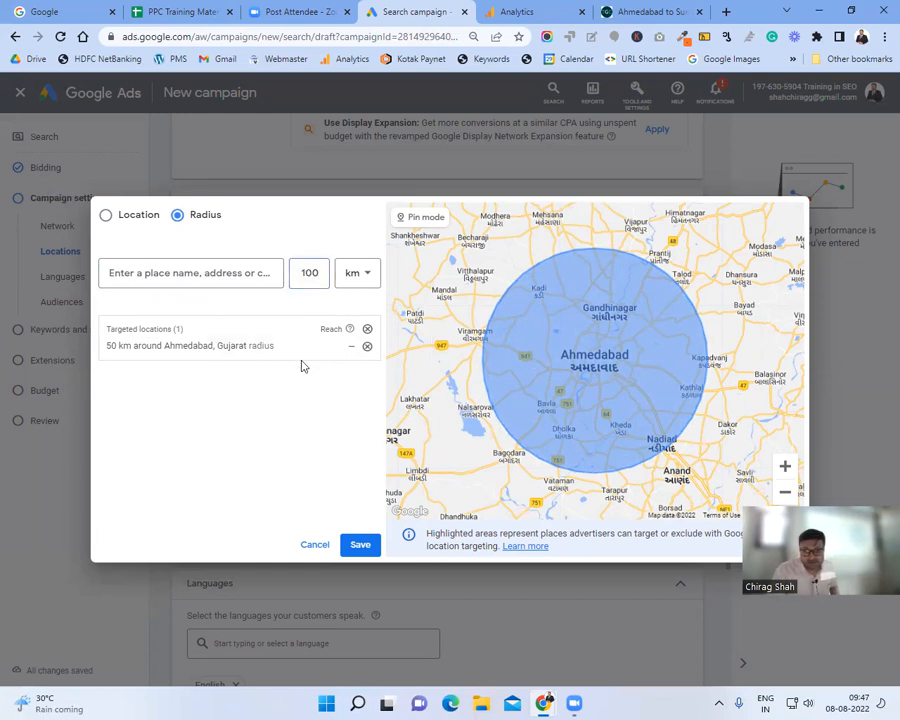
click(358, 546)
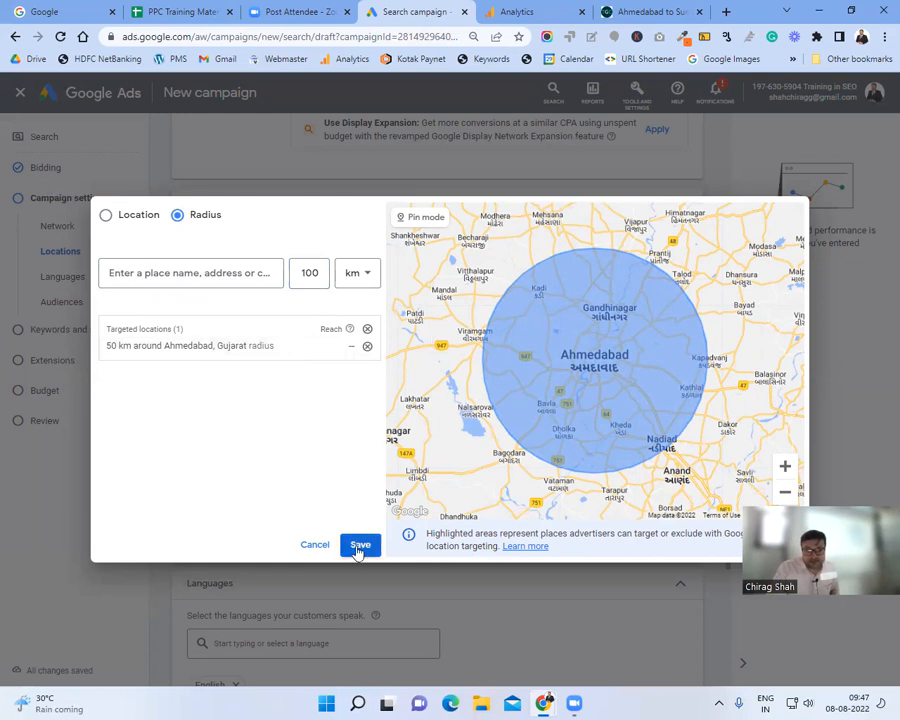
click(174, 270)
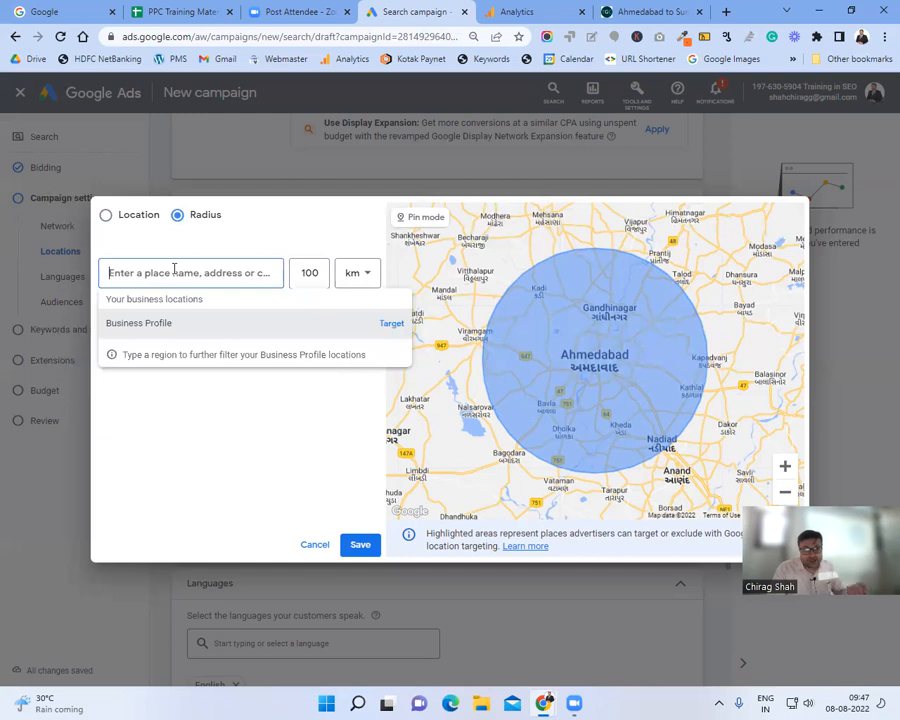
text(sardar)
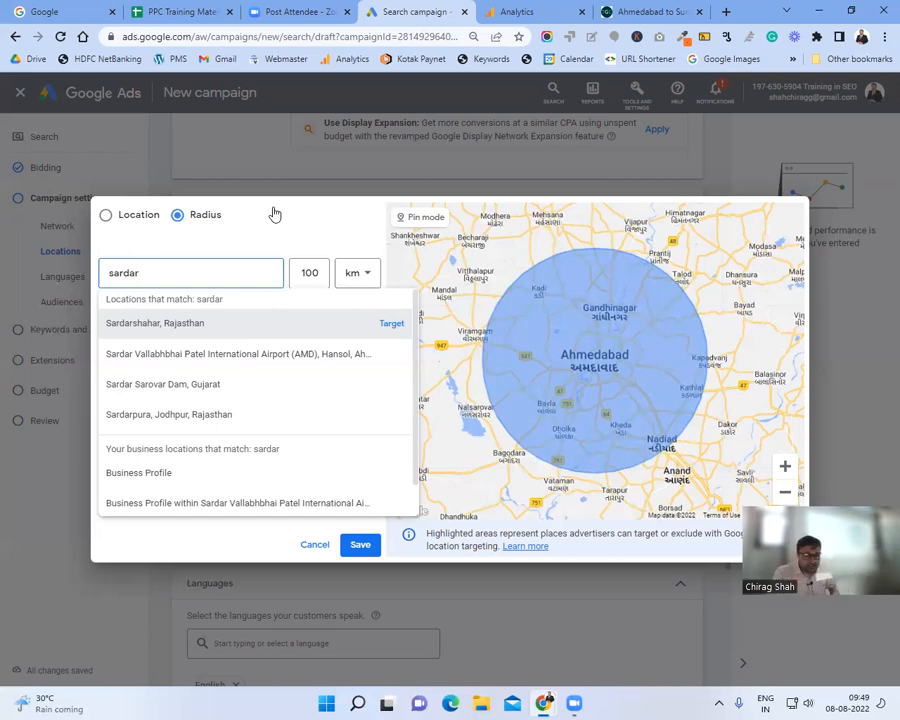
Step: Clear the search, try postal code 380008, then switch to plain Location search
key(BackSpace)
key(BackSpace)
key(BackSpace)
key(BackSpace)
key(BackSpace)
key(BackSpace)
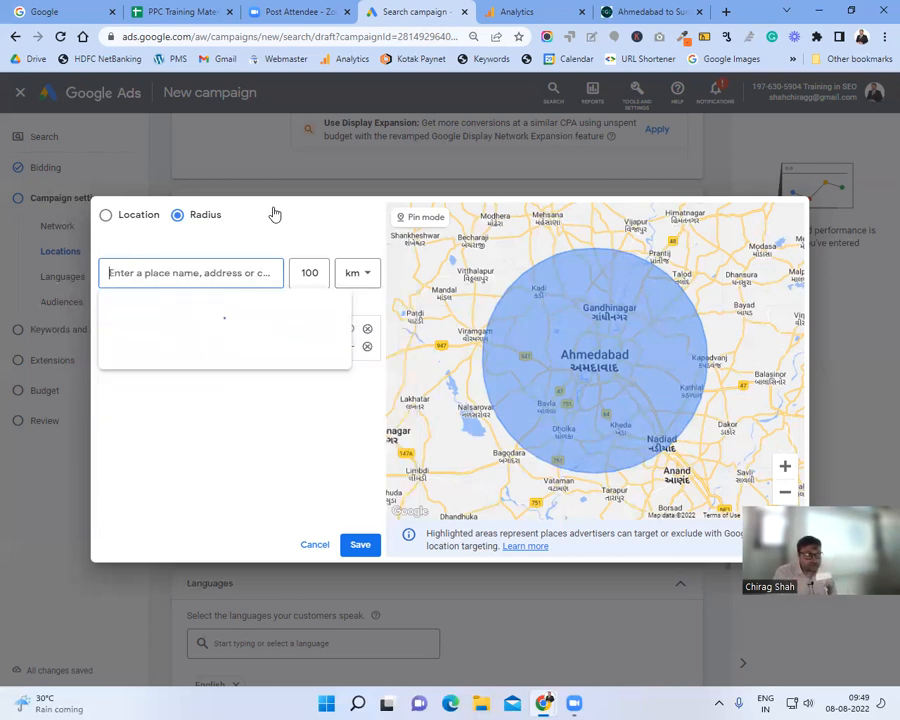
text(38)
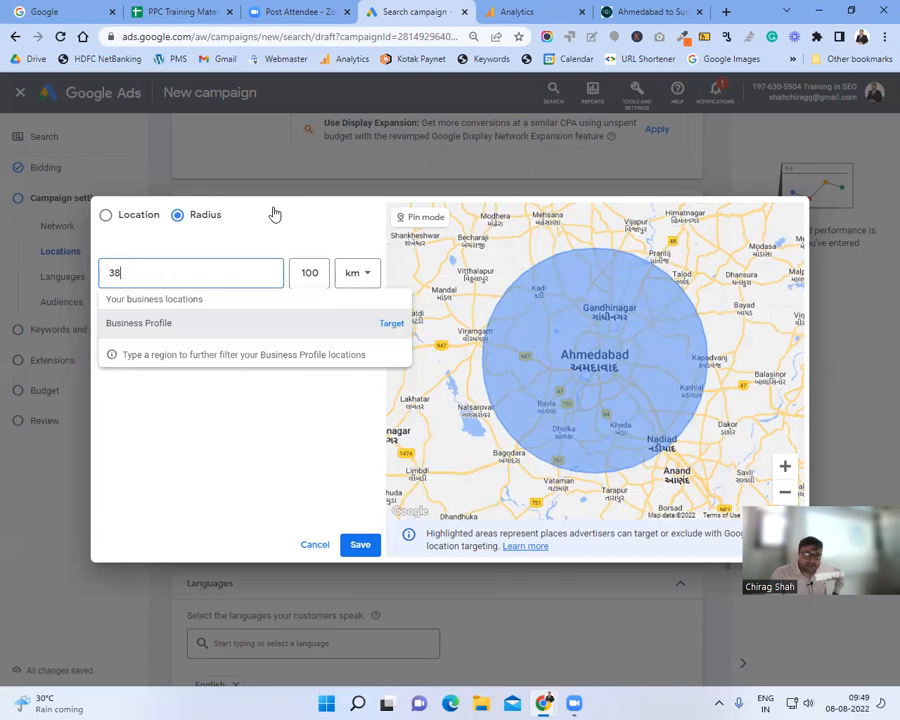
text(0008)
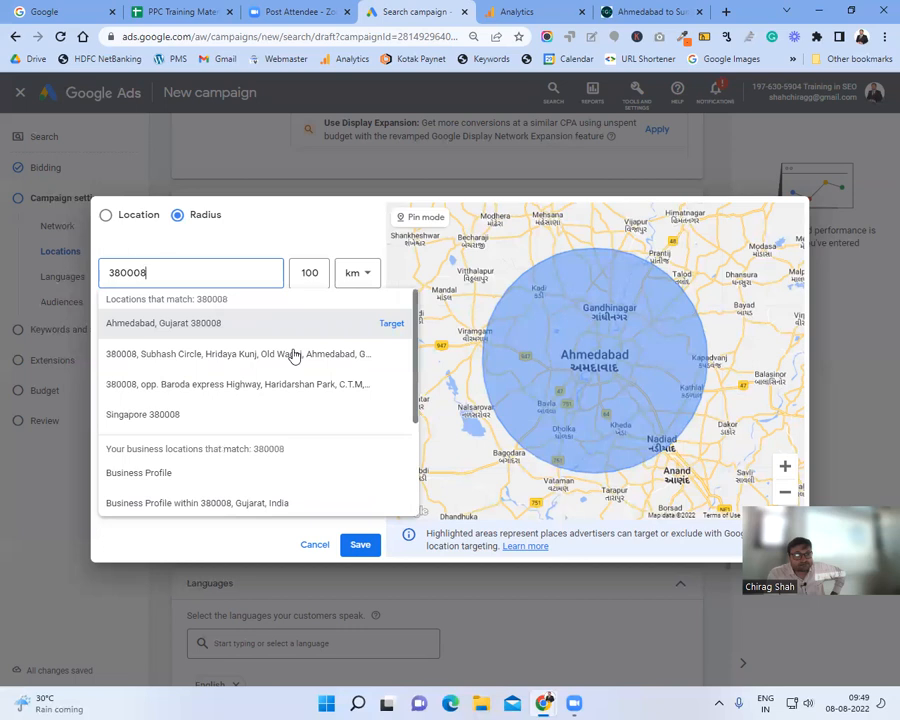
drag(186, 275, 67, 261)
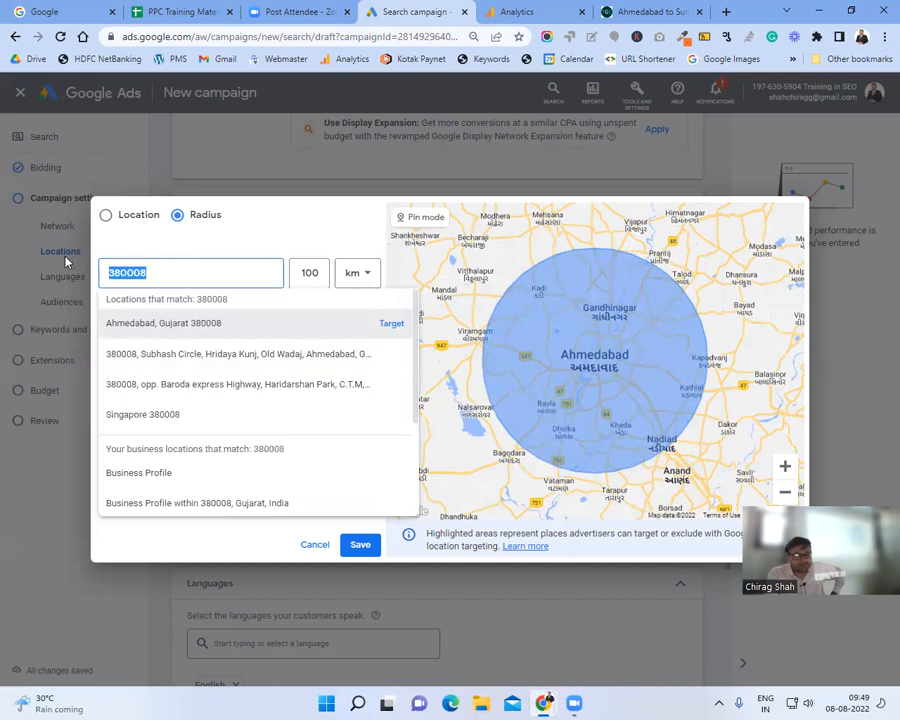
key(BackSpace)
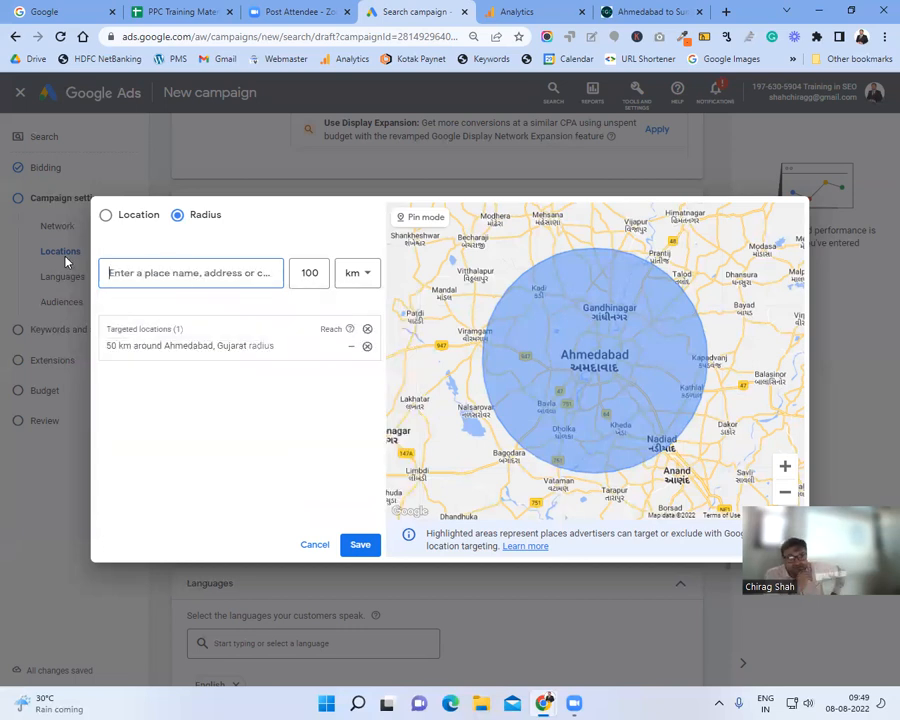
click(104, 217)
click(151, 268)
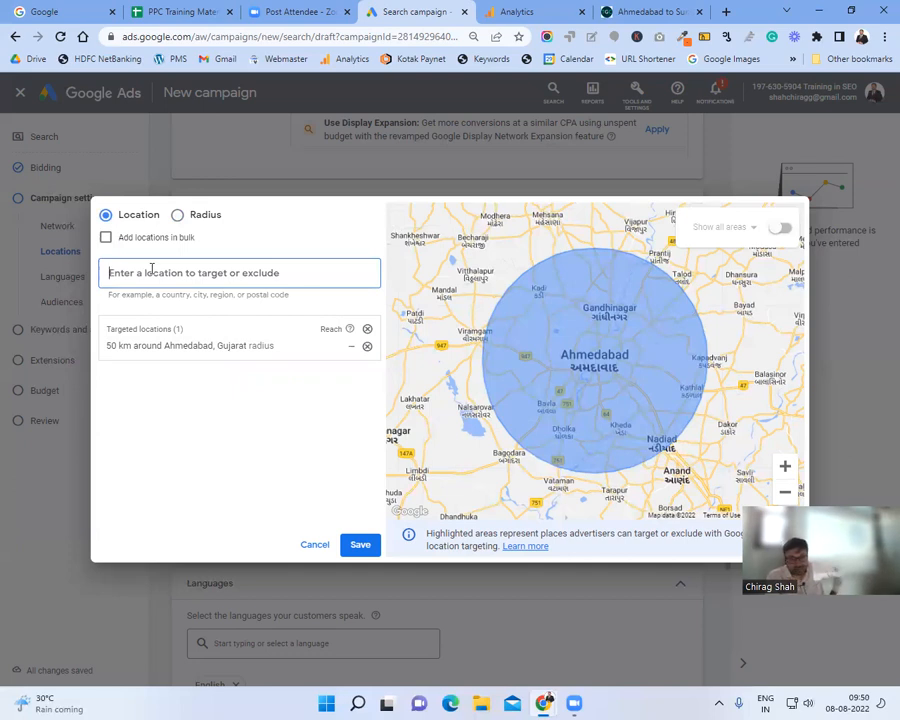
click(177, 214)
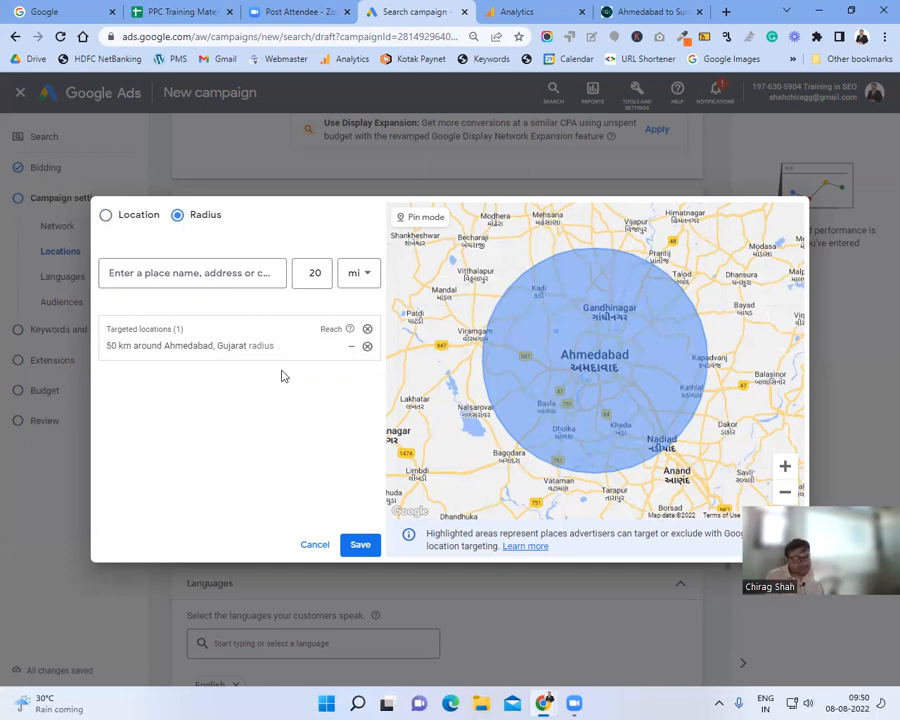
click(151, 270)
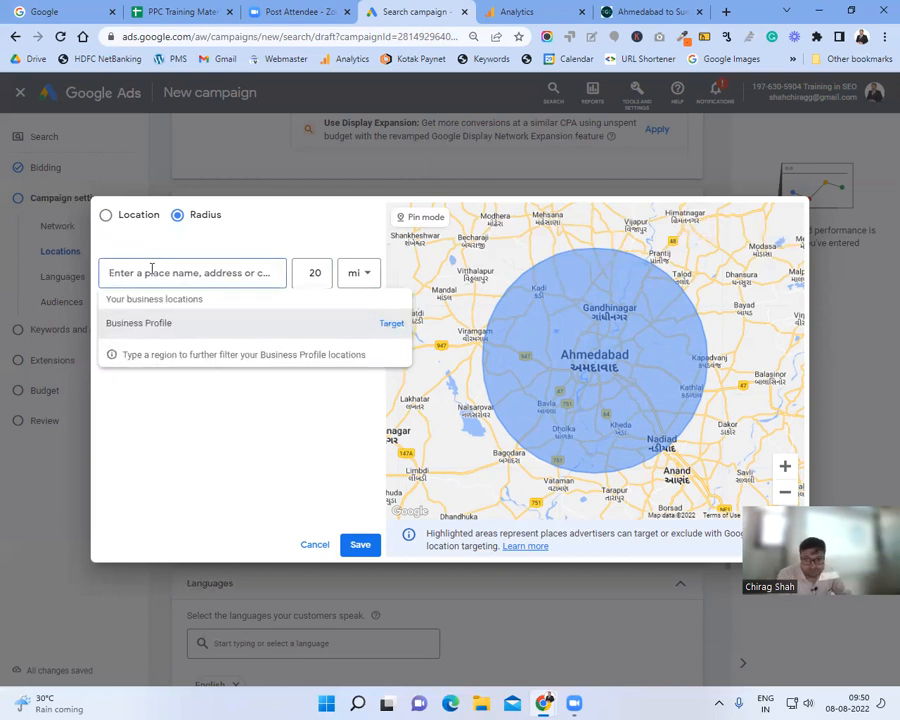
text(dhol)
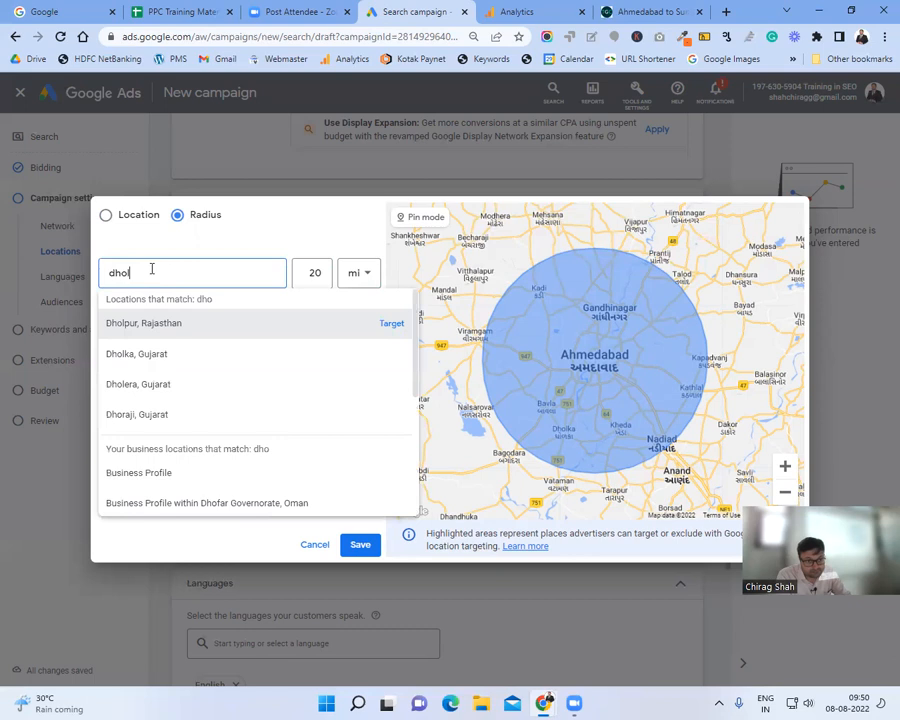
text(ka)
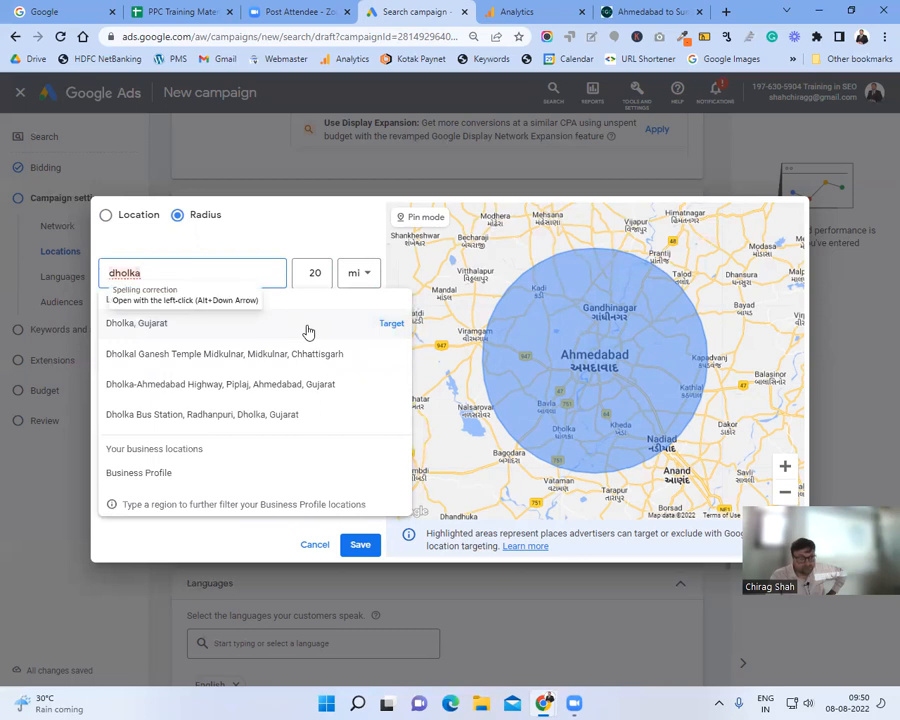
click(106, 215)
click(151, 280)
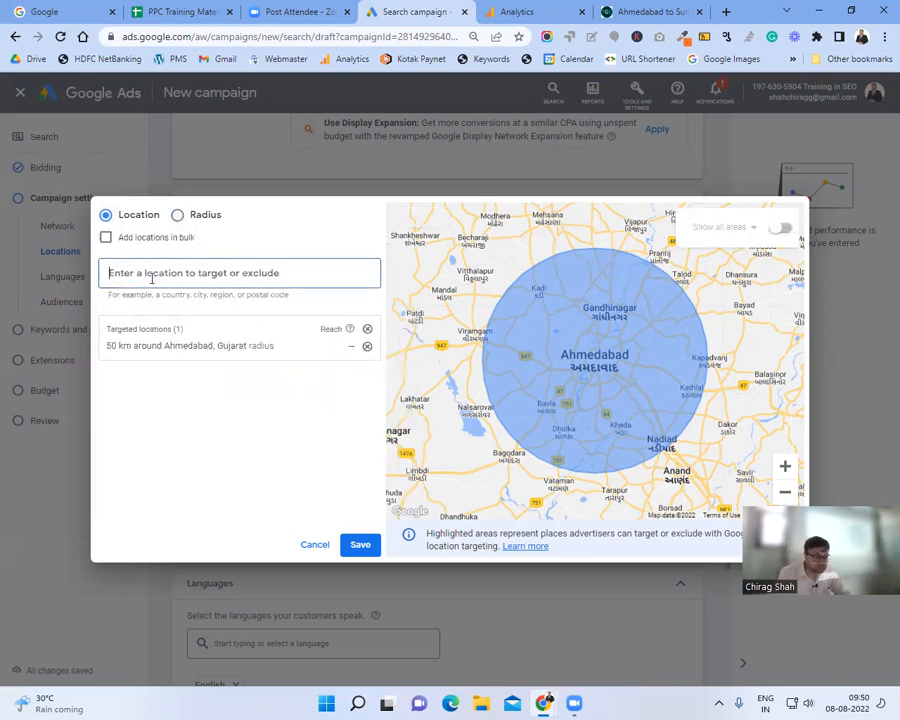
Step: Search 'dholka', exclude postal code 382225, Gujarat, and zoom the map out twice
text(dhol)
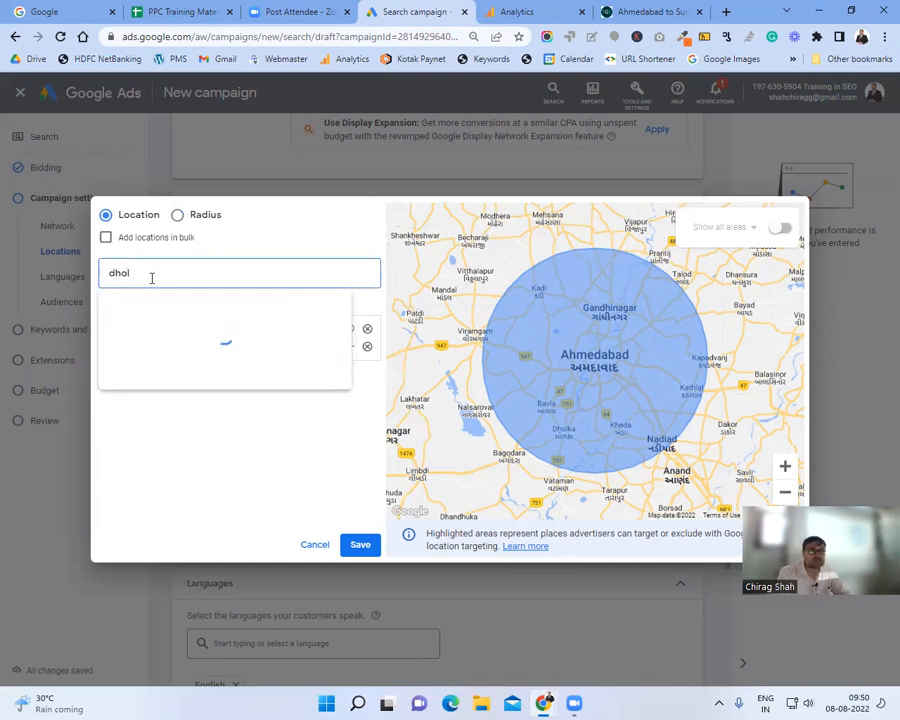
text(ka)
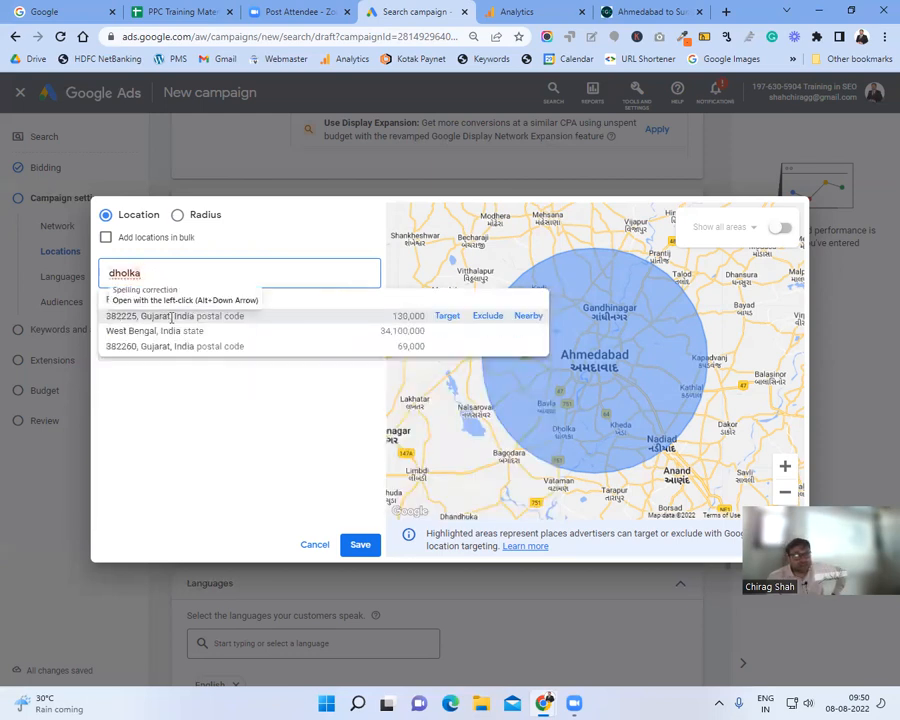
click(488, 316)
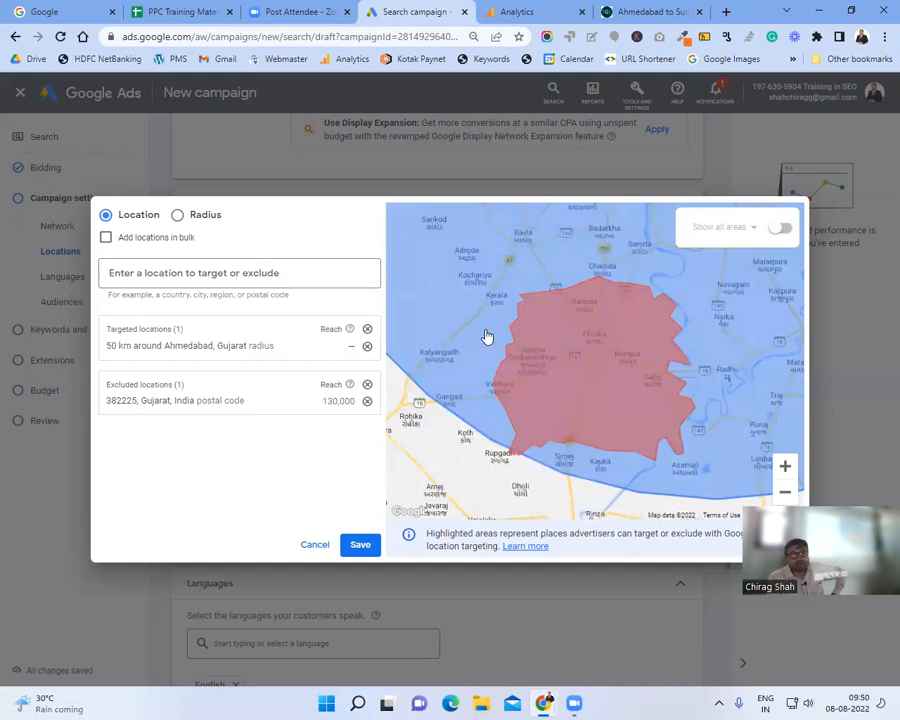
scroll(443, 336, down, 2)
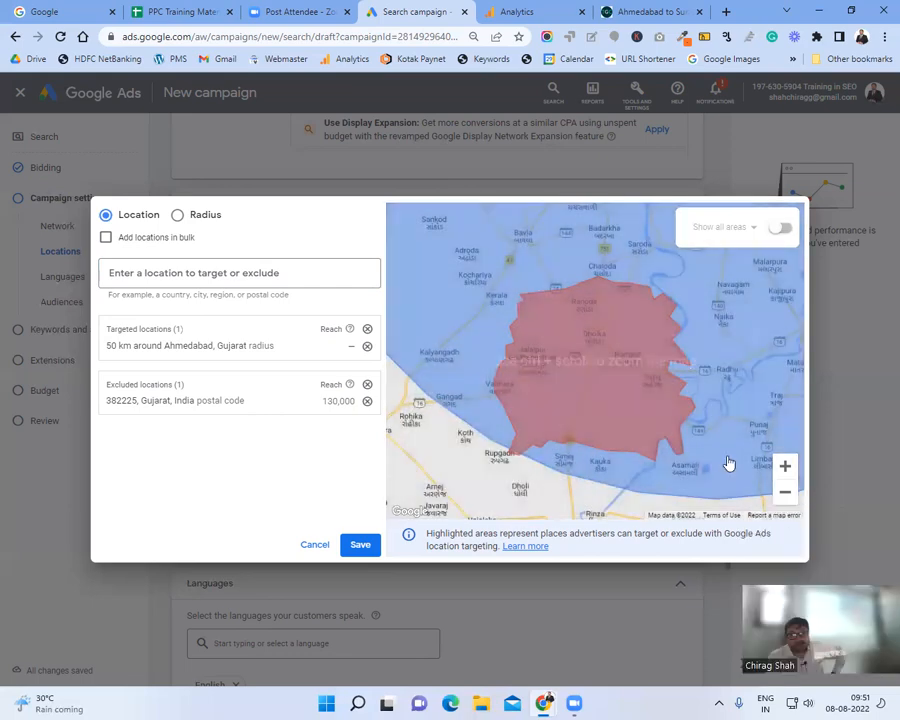
click(786, 494)
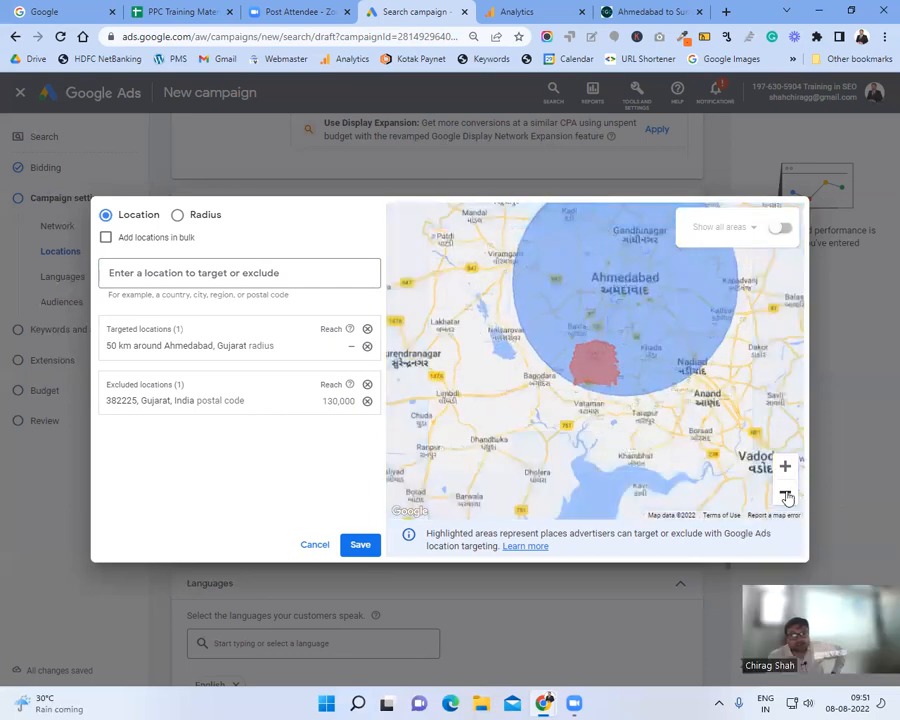
click(786, 494)
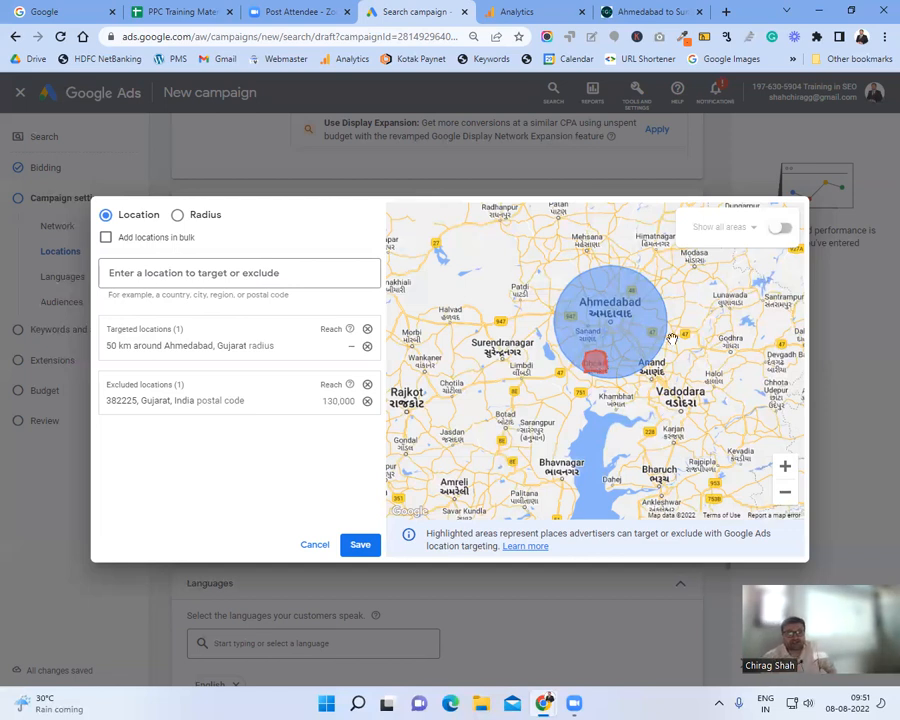
Step: Remove the 382225 exclusion and save 50 km around Ahmedabad as the only location
click(367, 402)
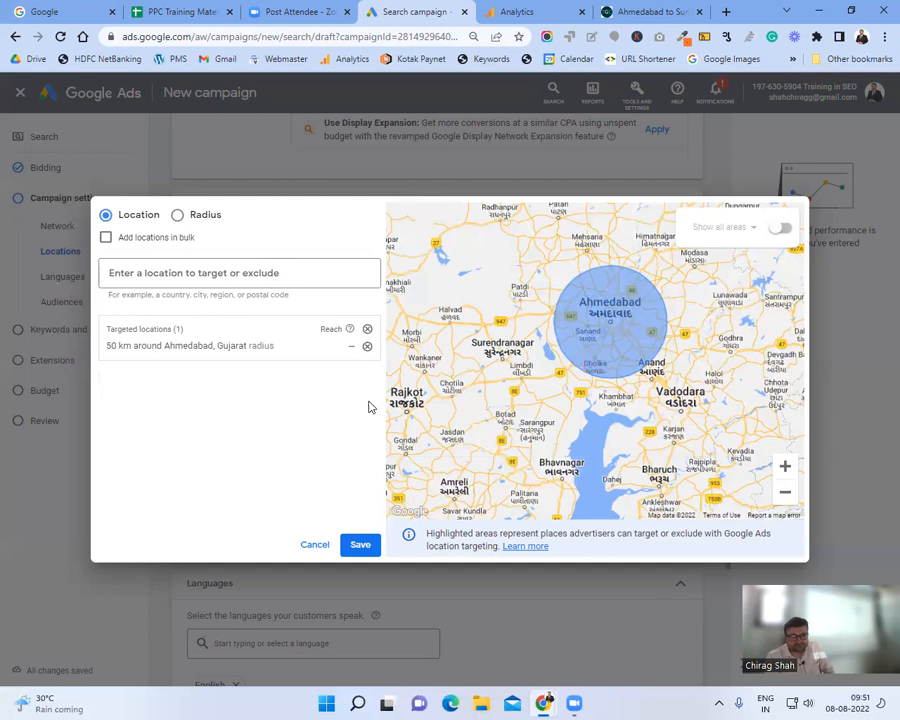
click(360, 545)
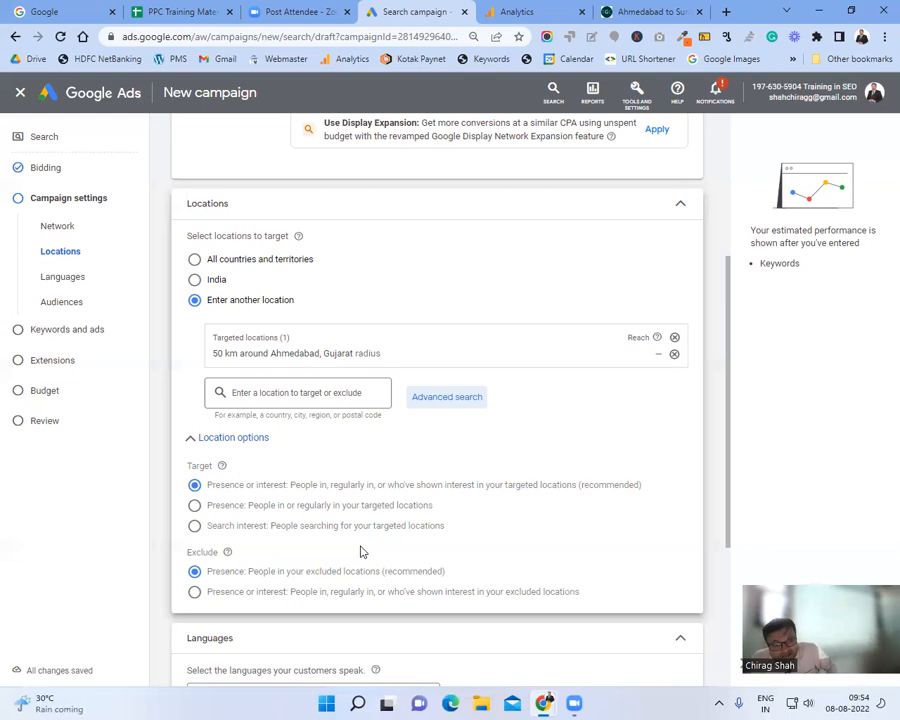
Step: Set Location options Target to Presence: people in or regularly in targeted locations
click(194, 505)
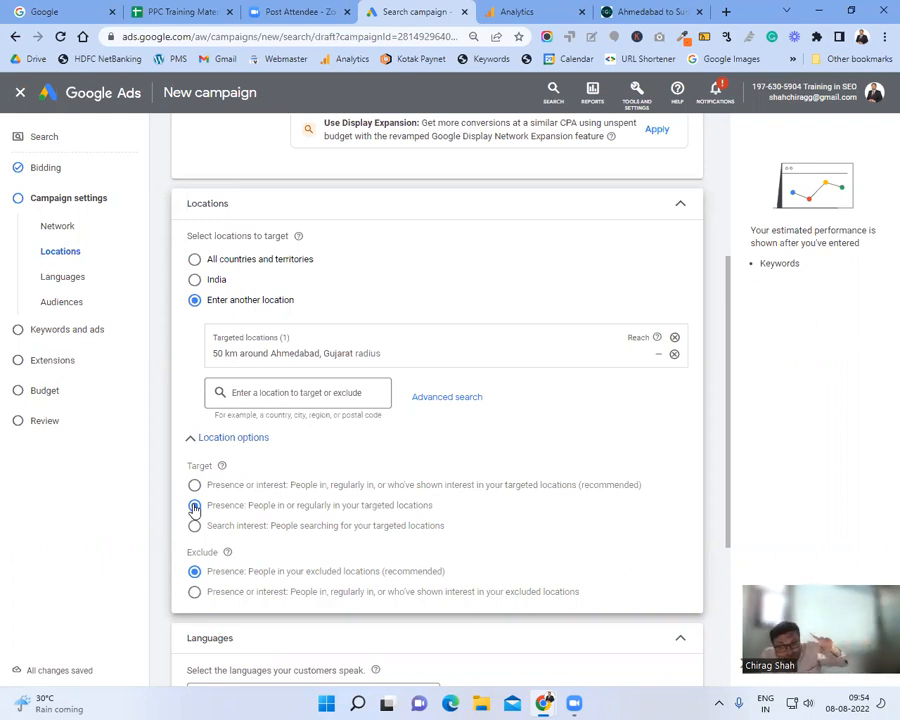
click(194, 485)
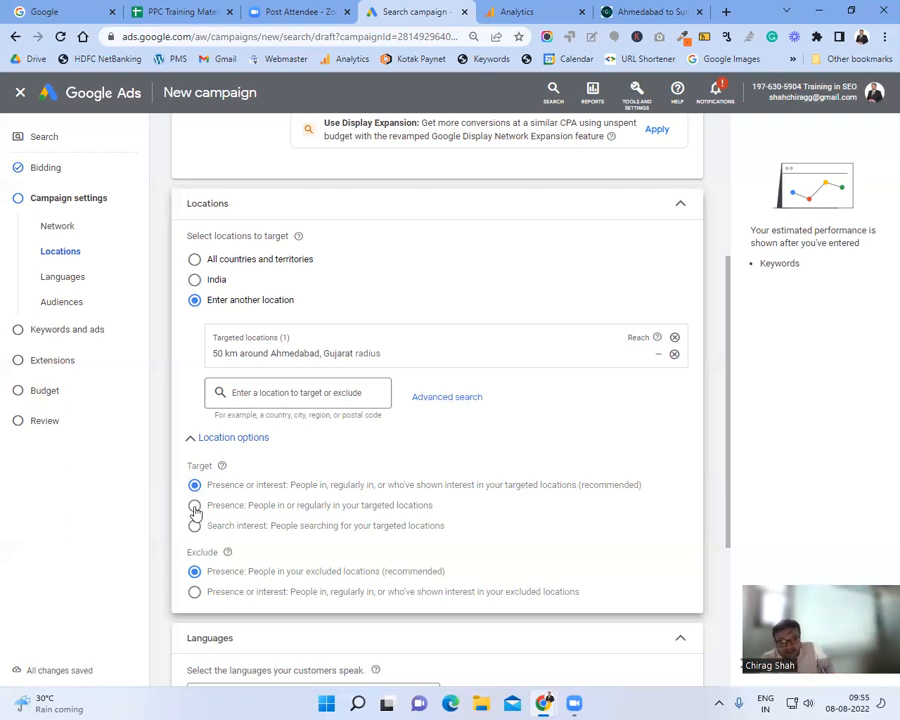
click(195, 508)
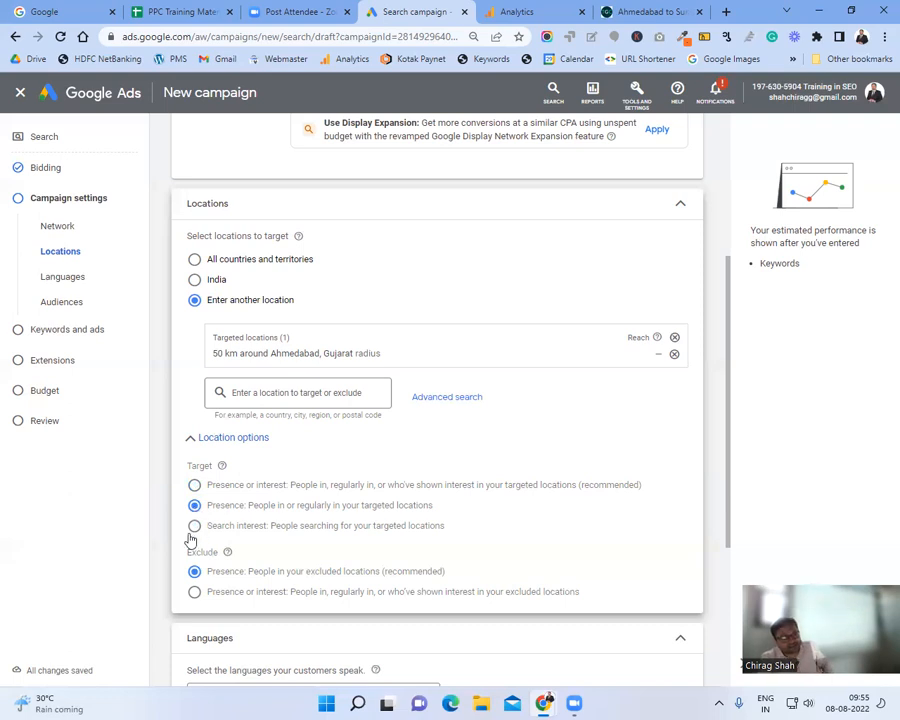
Step: Compare the Presence options, then set the location Target option to Search interest
click(190, 531)
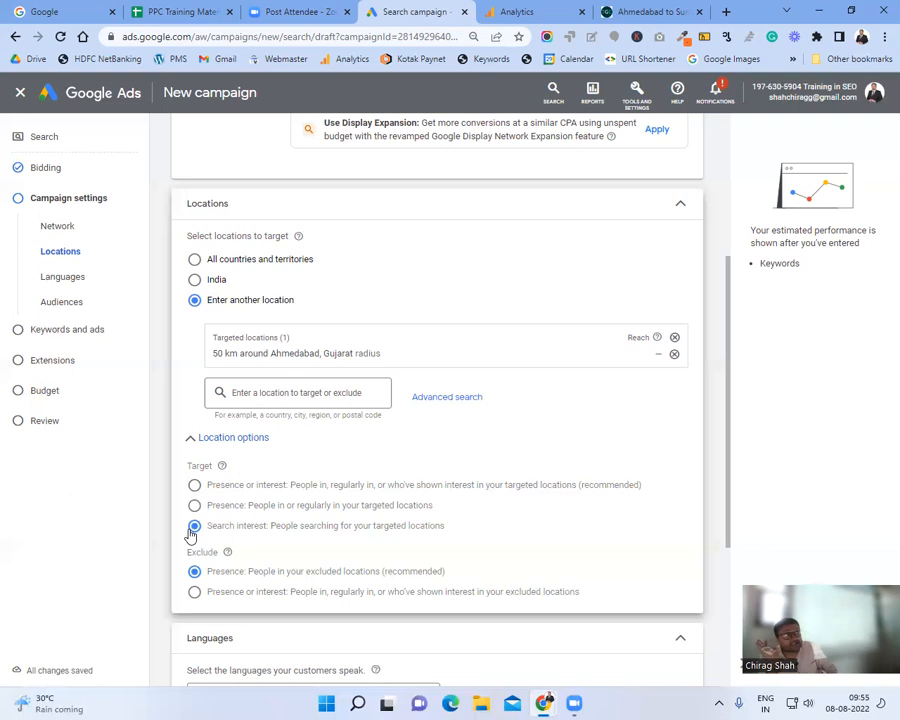
click(194, 485)
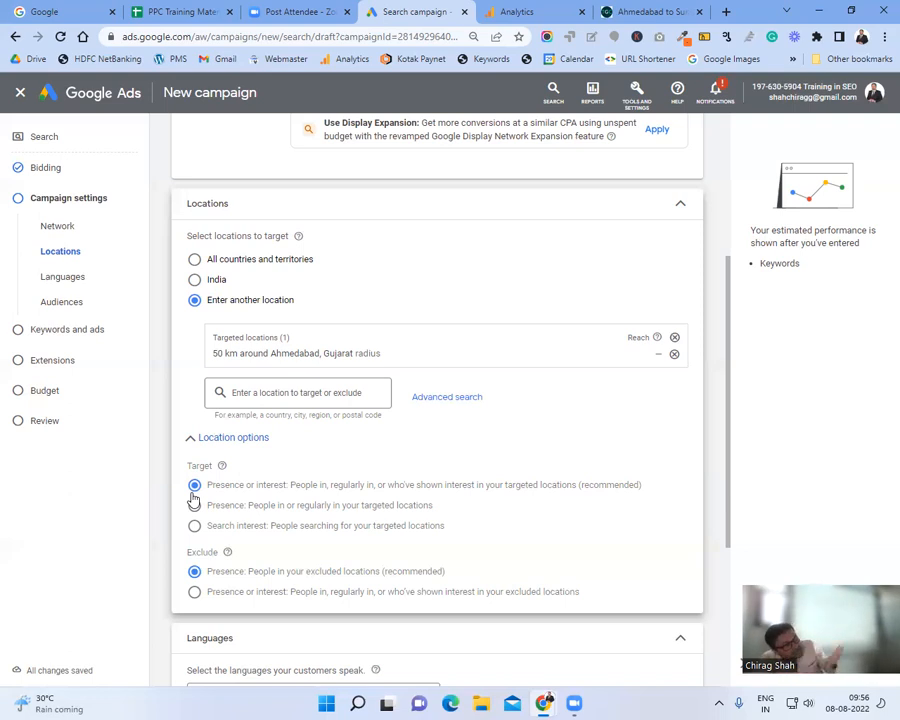
click(194, 505)
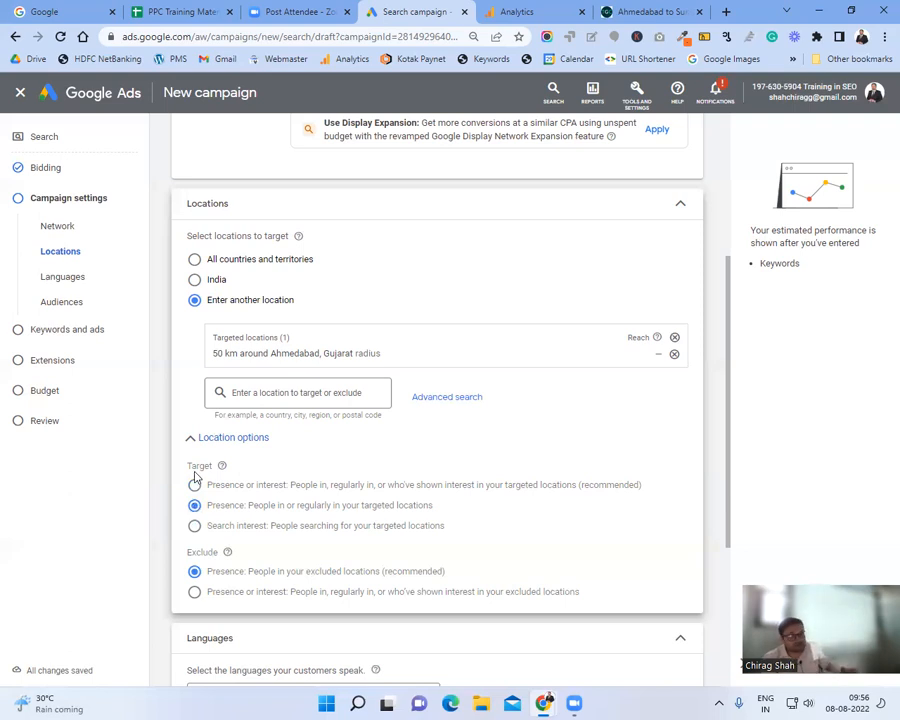
click(194, 485)
click(194, 528)
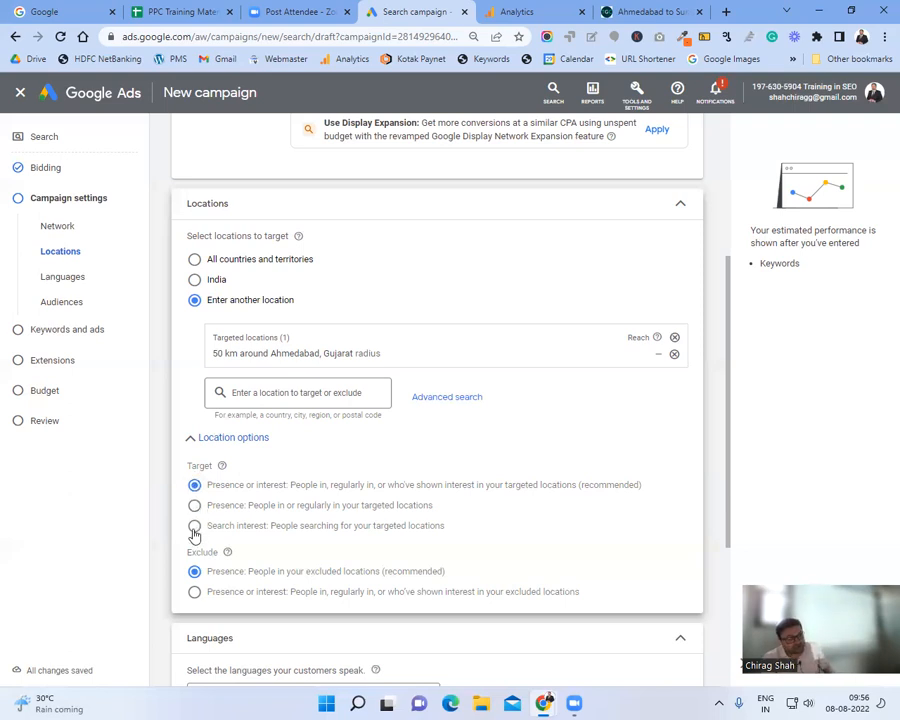
scroll(277, 522, down, 3)
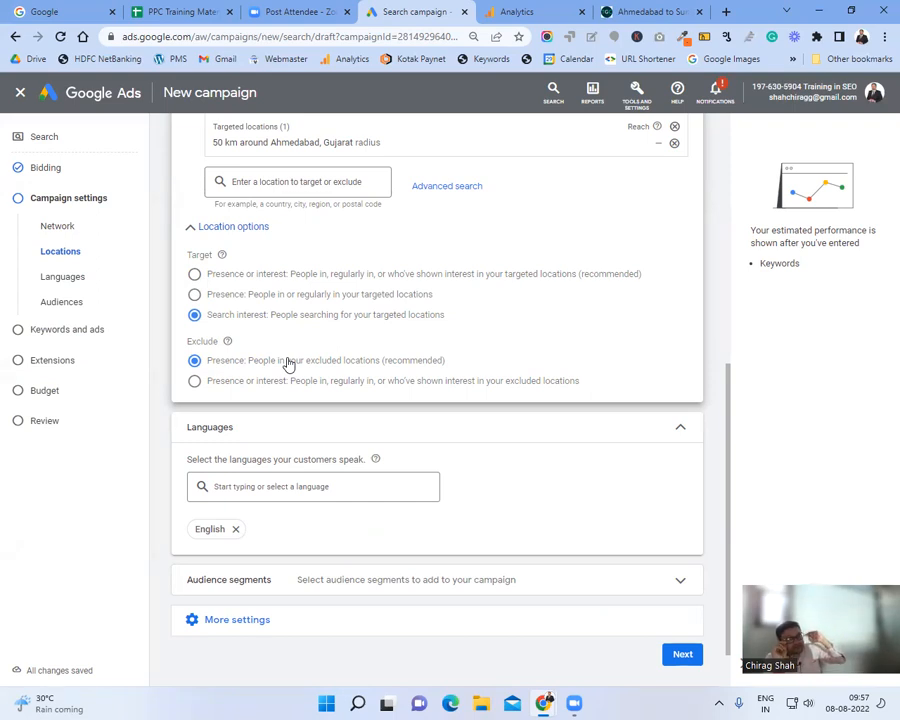
Step: Set the location exclusion option to 'Presence or interest'
click(195, 382)
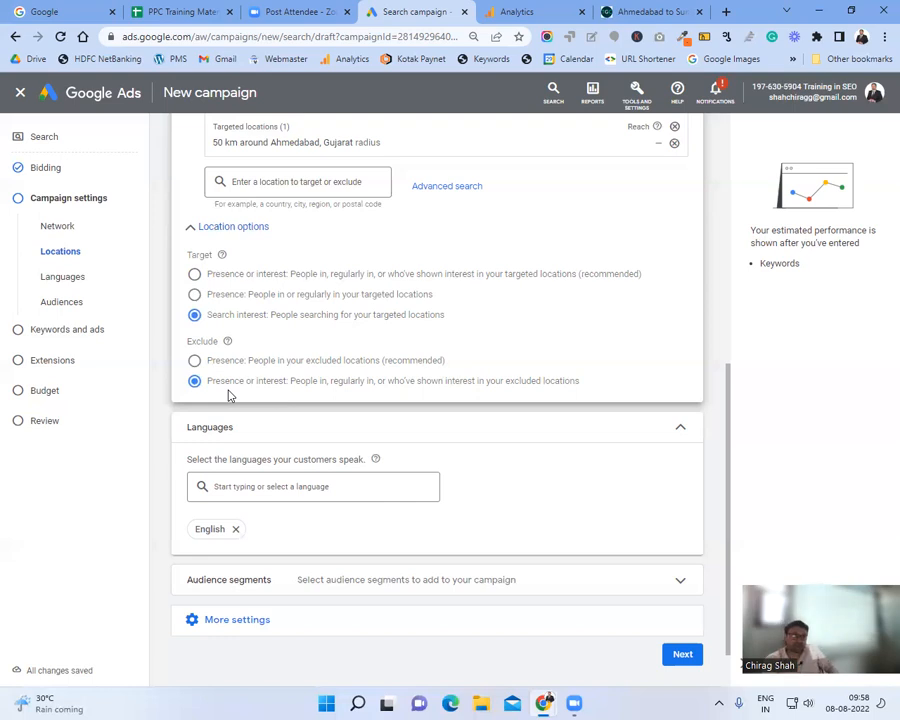
scroll(228, 395, down, 1)
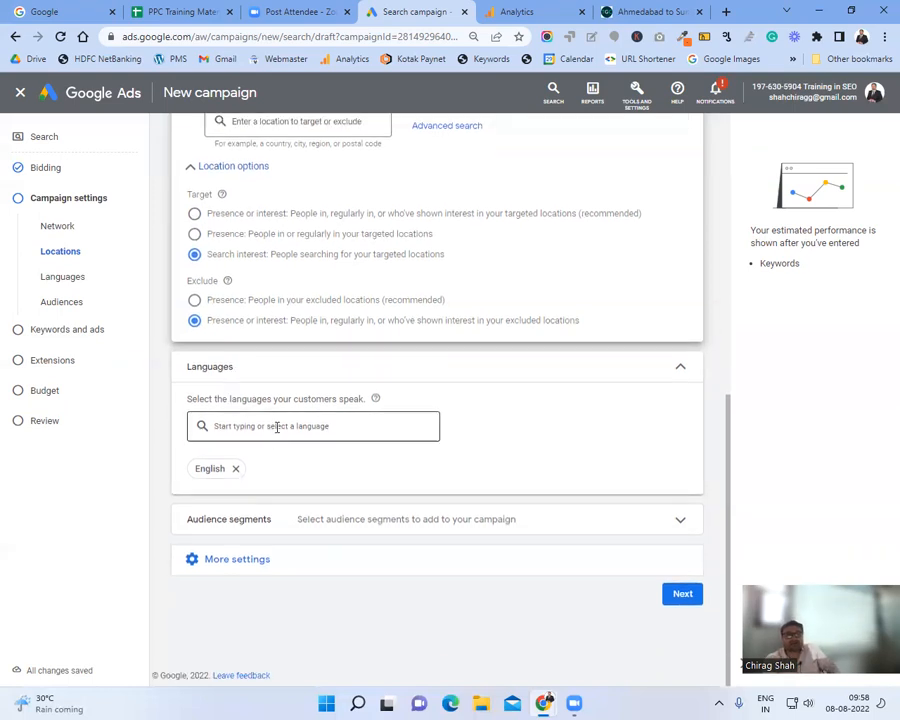
Step: Search 'gujarat' and add Gujarati beside English as a campaign language, then clear the search box
click(618, 10)
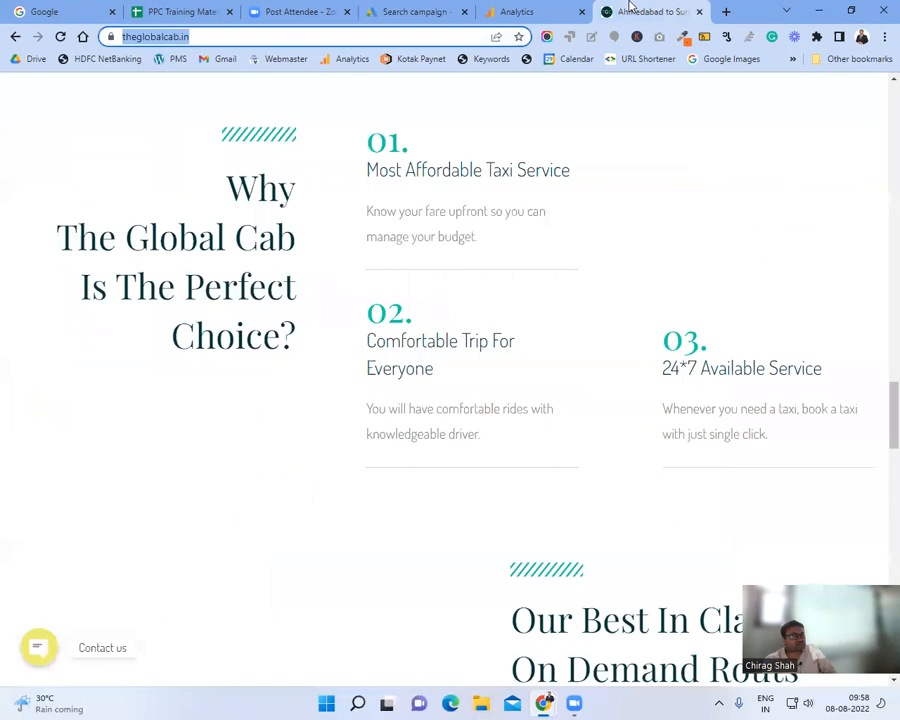
click(413, 7)
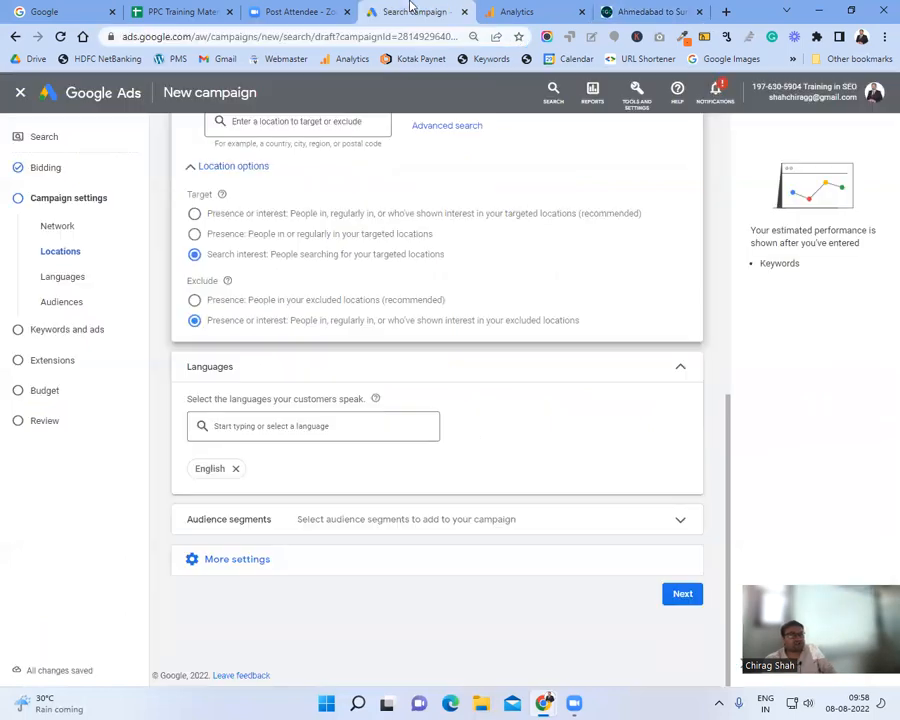
click(307, 424)
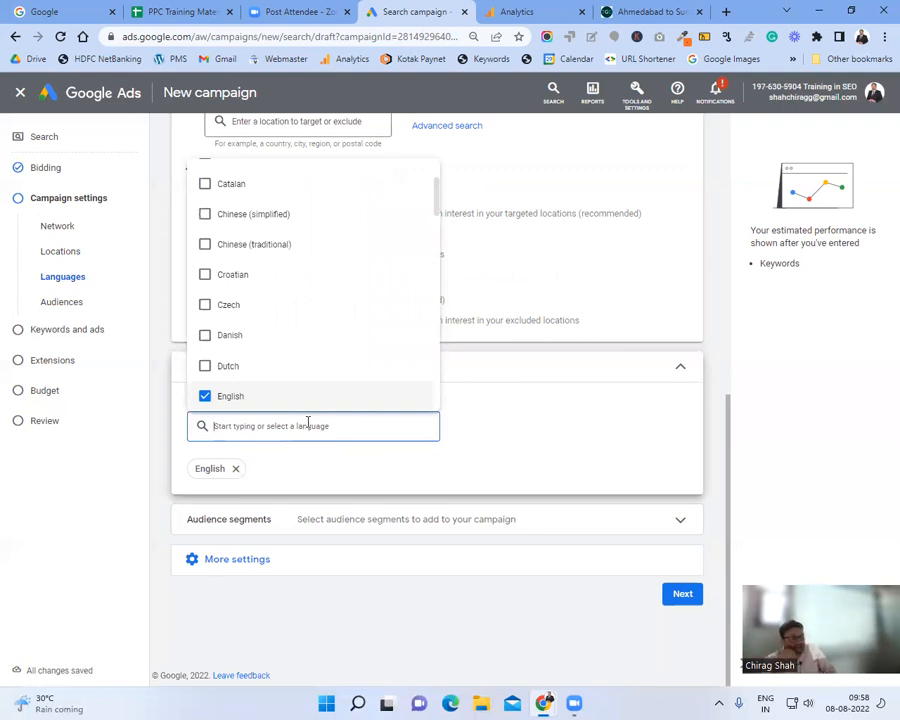
text(gujarat)
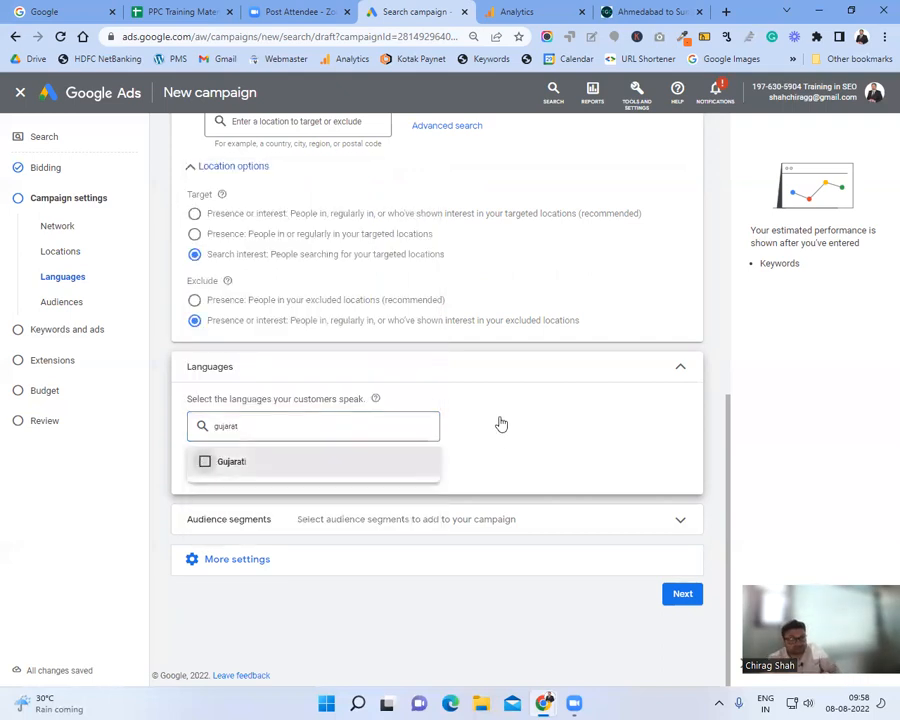
key(Return)
click(502, 419)
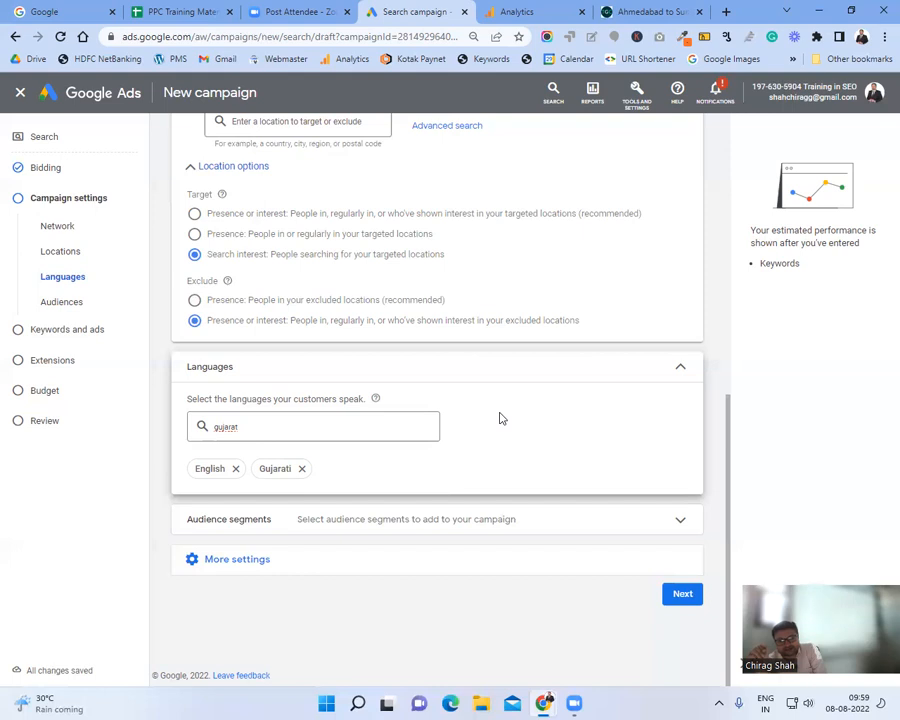
click(365, 428)
double_click(365, 428)
key(BackSpace)
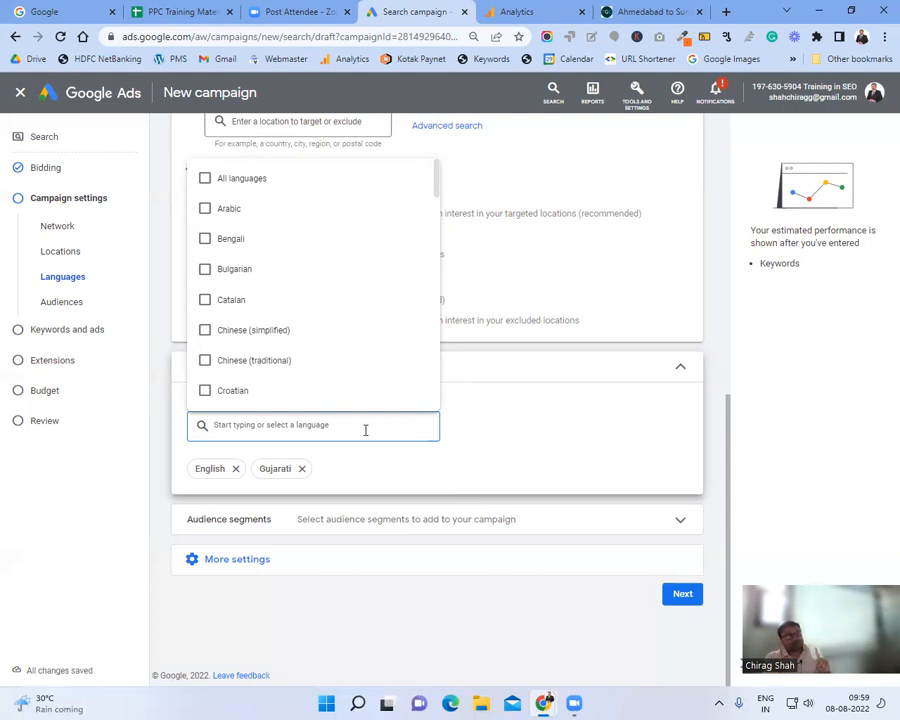
Step: In a new incognito window, search Google for 'ivf treatment in ahmedabad' and scan the results
click(884, 37)
click(845, 94)
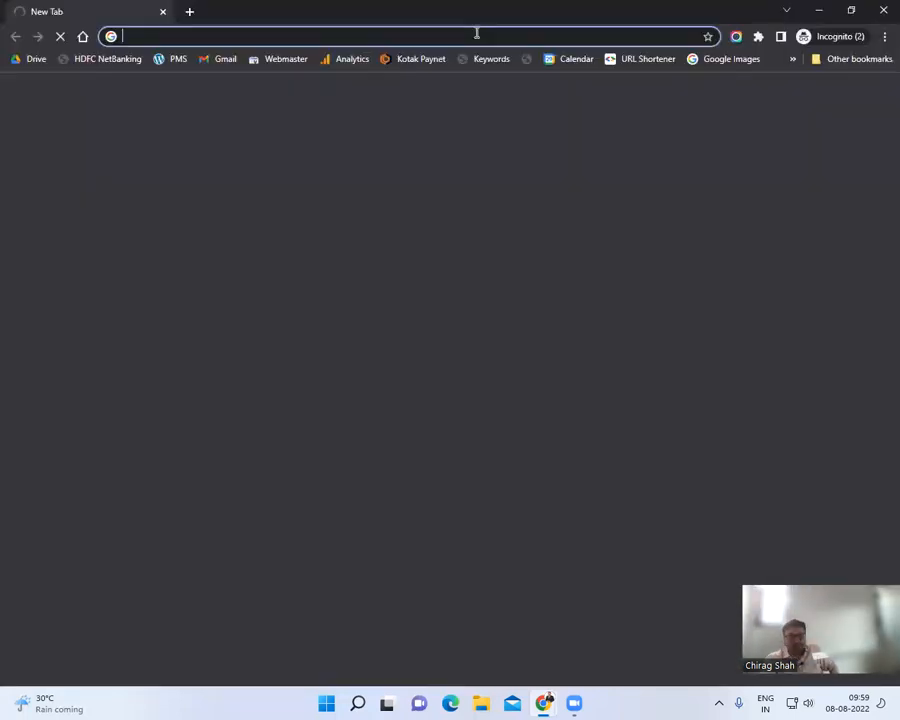
text(ivf tr)
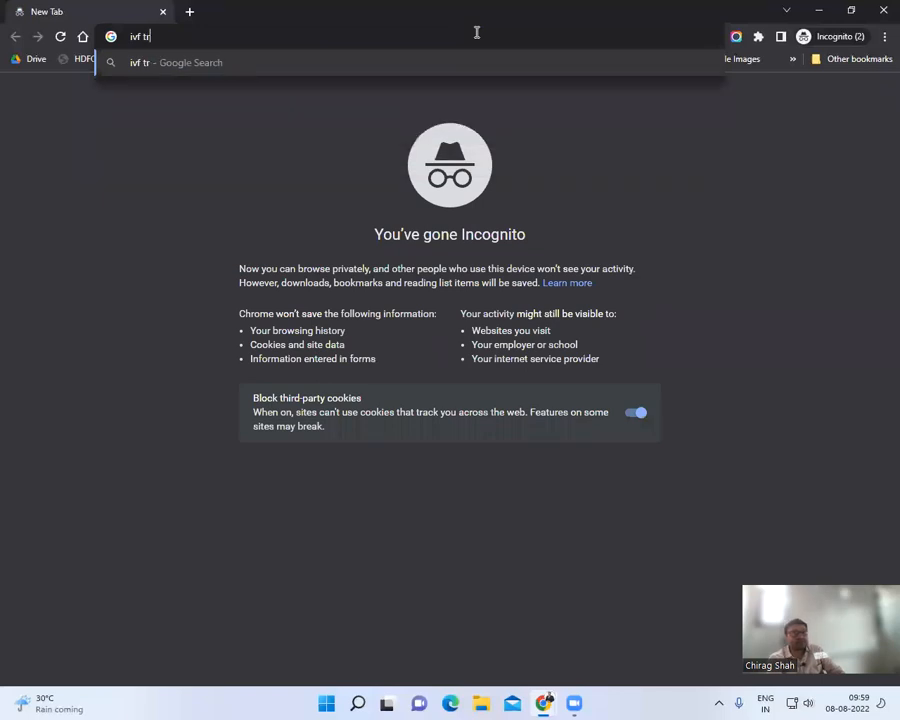
text(eatem)
key(BackSpace)
key(BackSpace)
text(ment in)
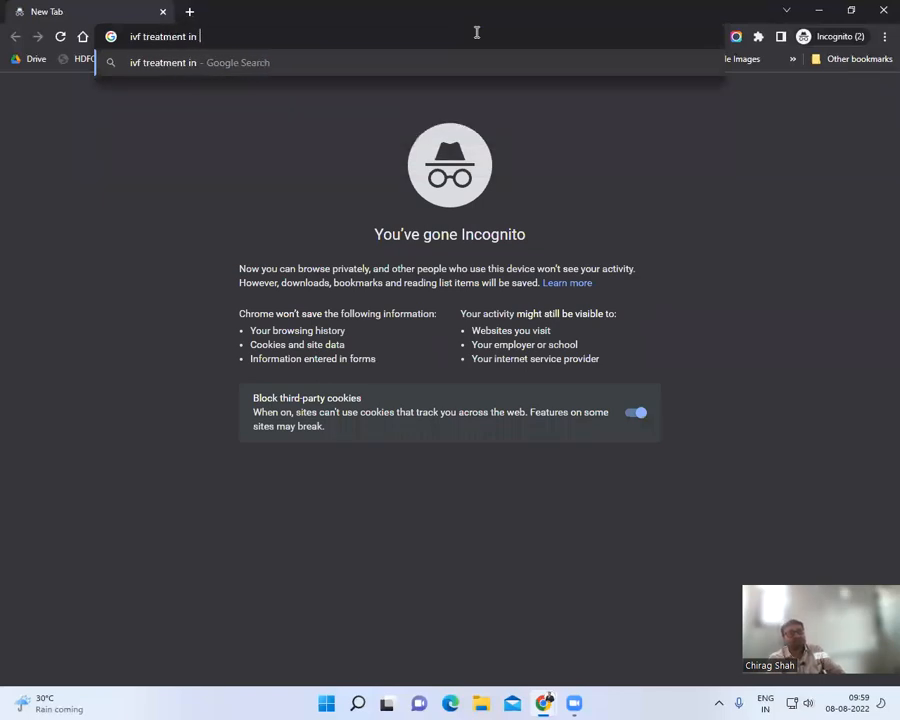
text( ahmedabad)
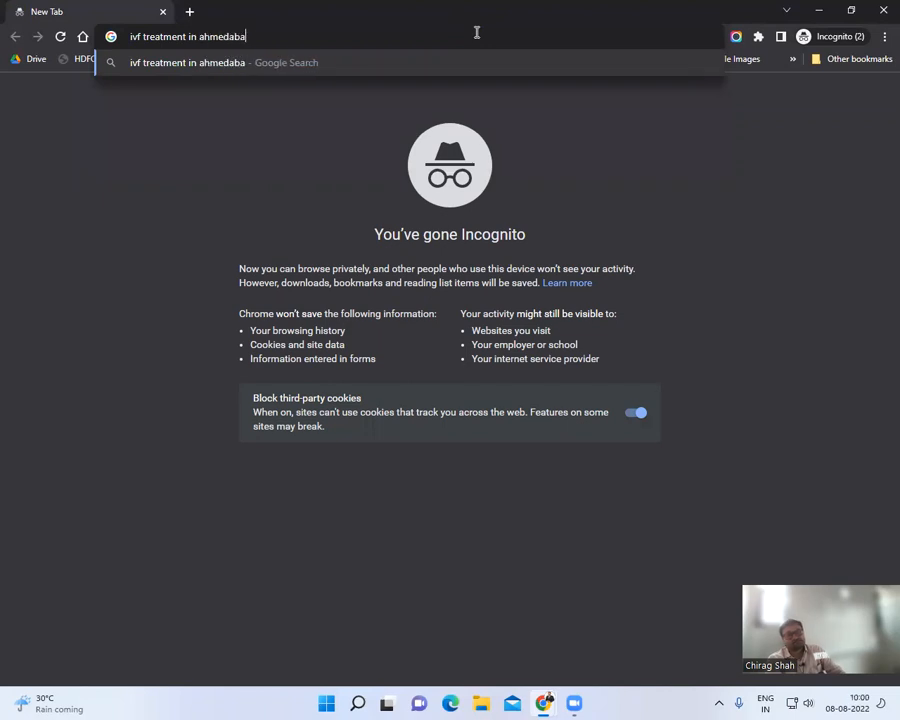
key(Return)
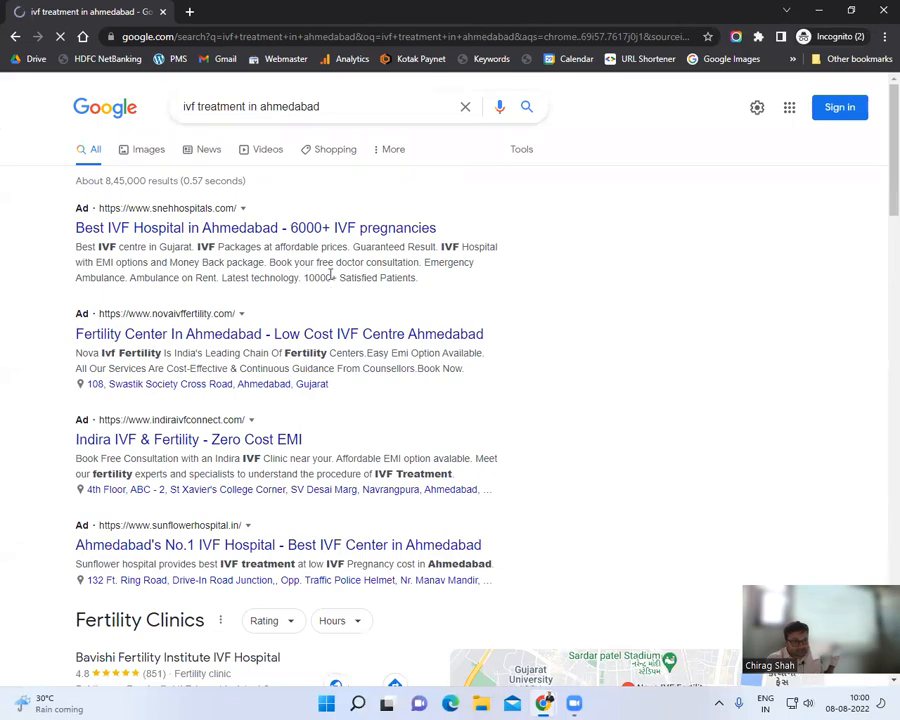
scroll(330, 276, down, 3)
scroll(330, 278, down, 15)
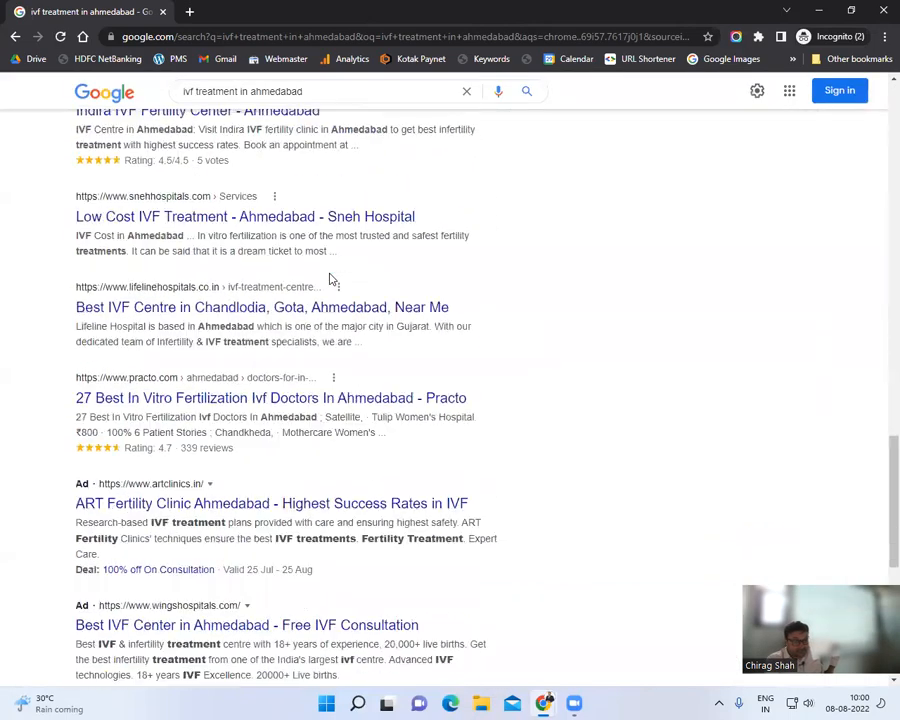
scroll(331, 279, down, 2)
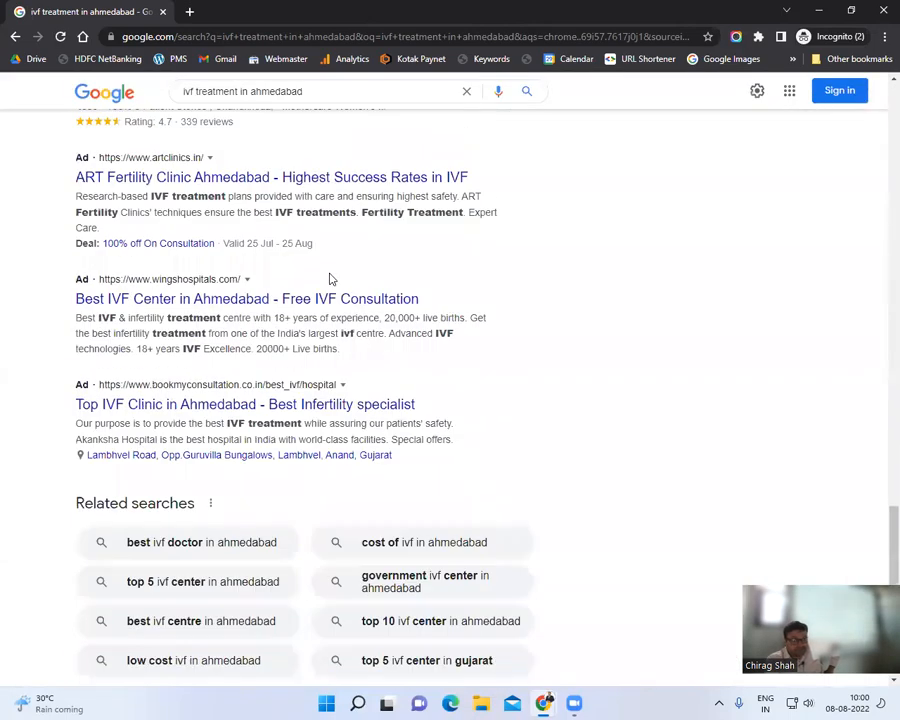
scroll(331, 279, down, 2)
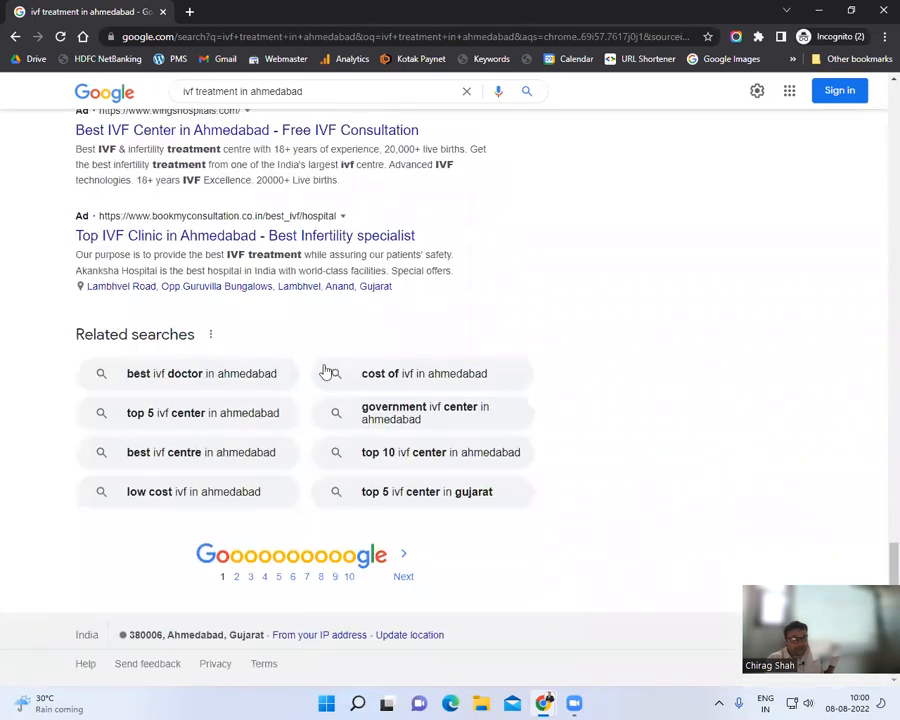
Step: Browse results pages 2 and 3, then minimize the incognito window
click(235, 566)
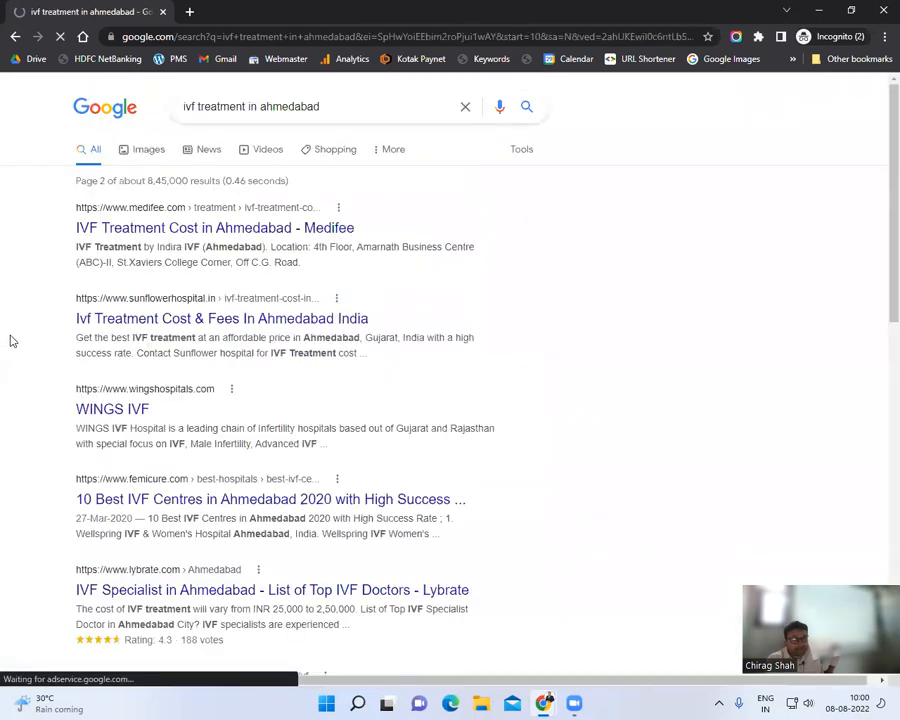
scroll(20, 265, down, 10)
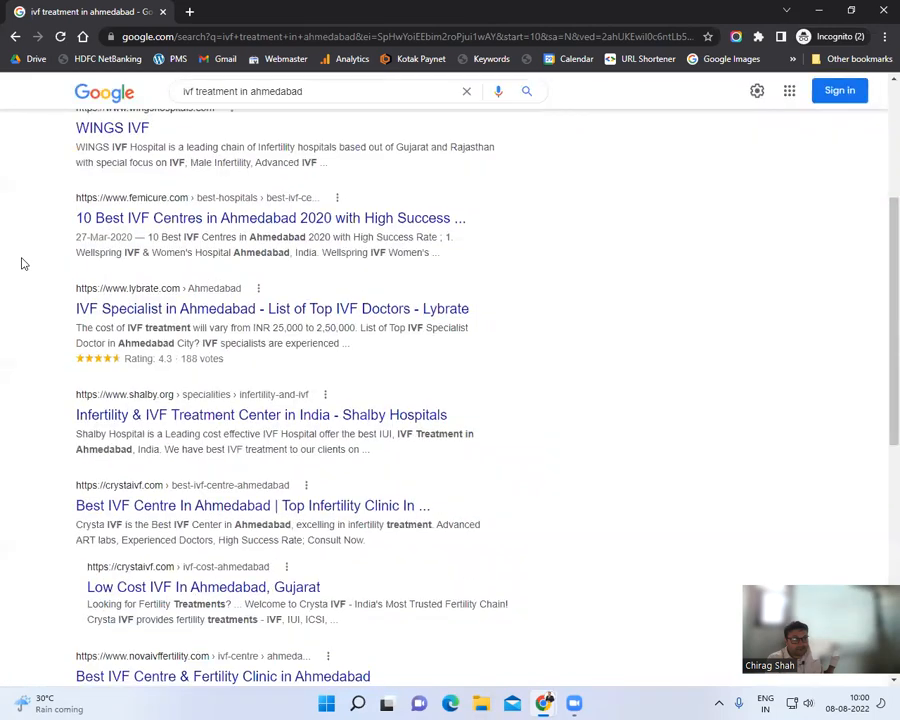
scroll(25, 264, up, 2)
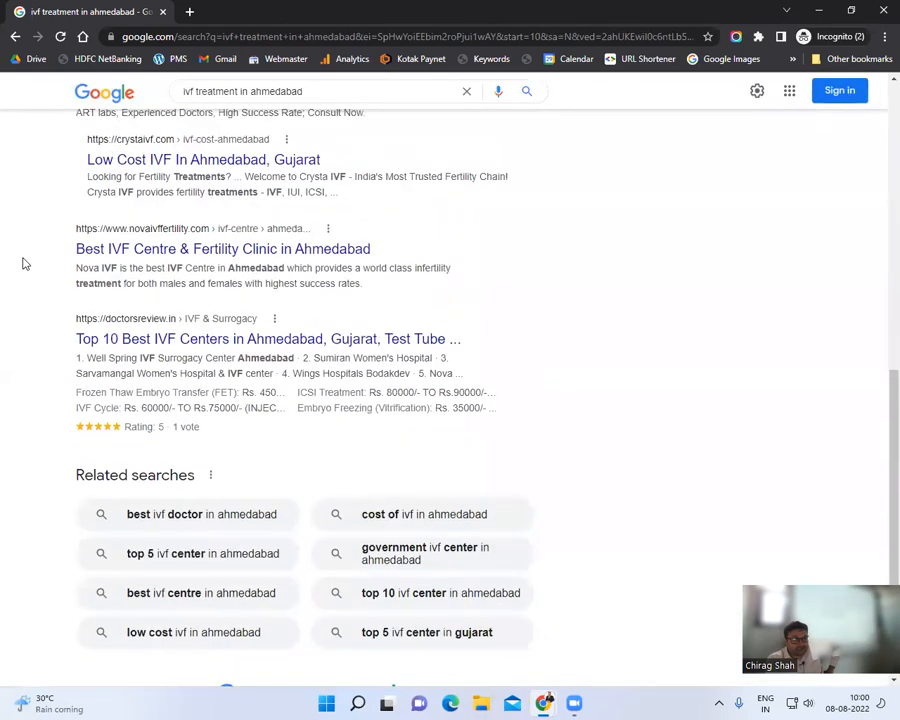
scroll(250, 340, down, 2)
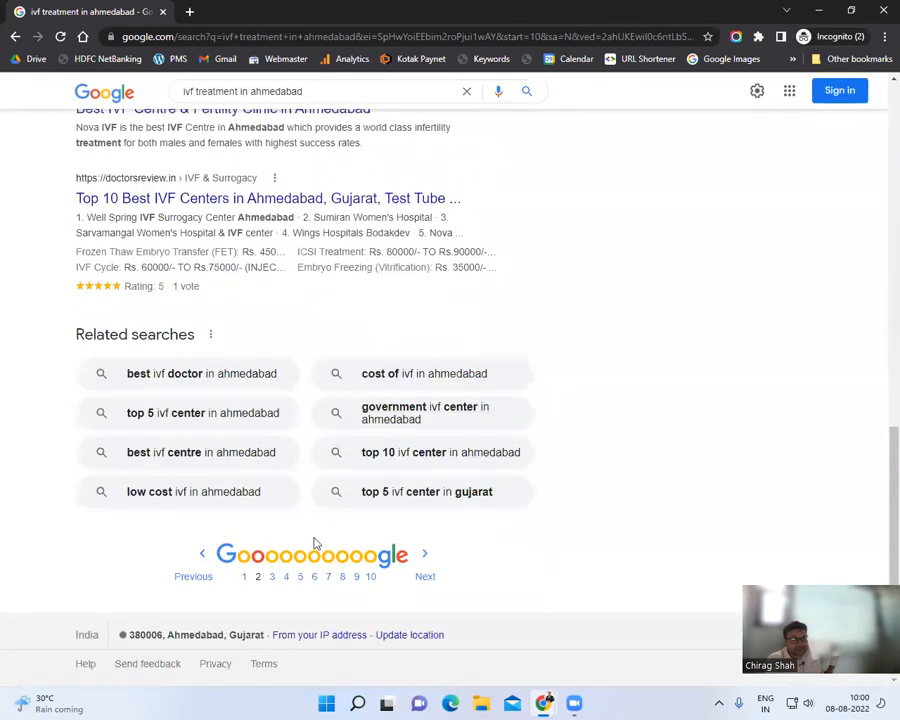
click(270, 572)
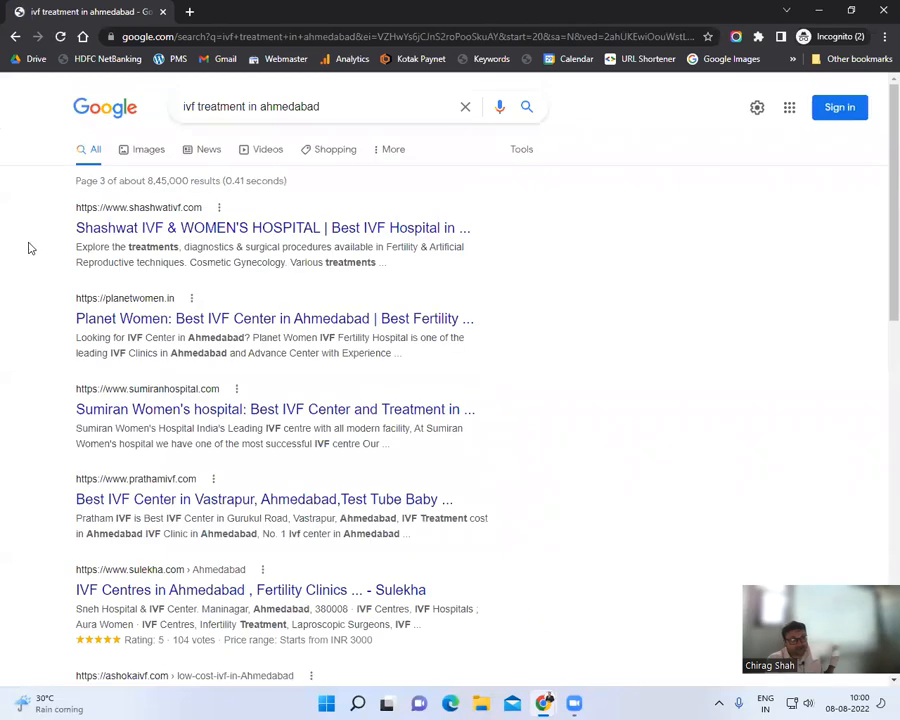
scroll(28, 247, down, 3)
scroll(29, 248, down, 6)
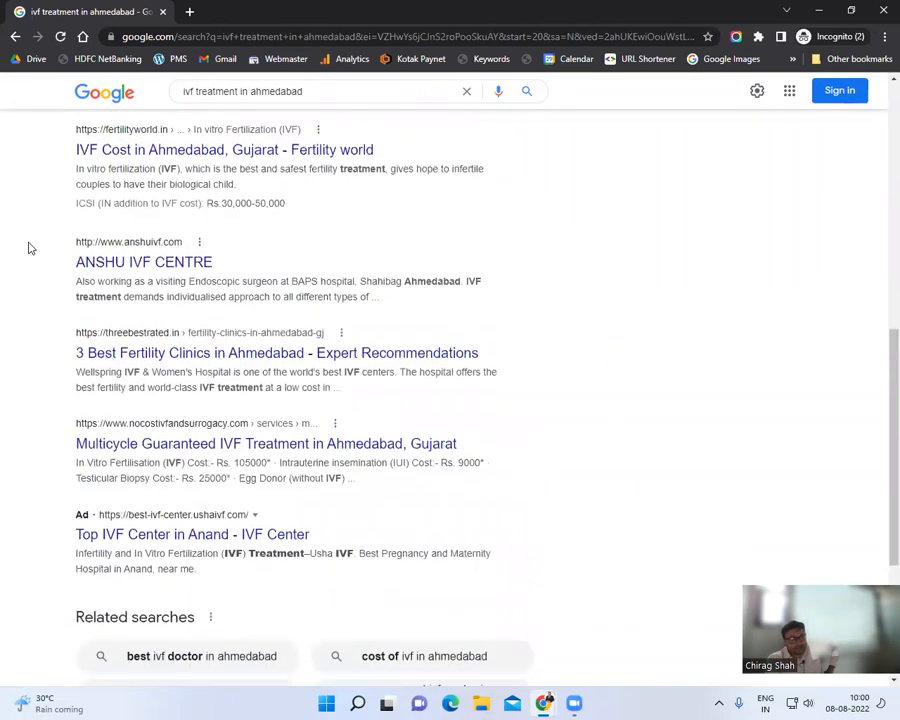
click(816, 12)
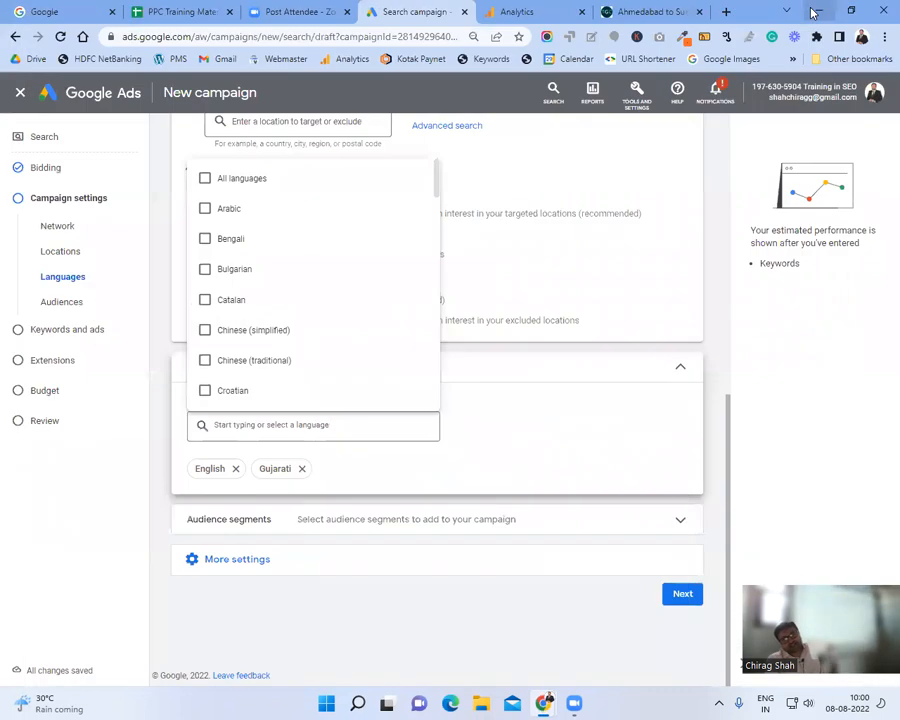
Step: Close the language list and expand the Audience segments section
click(805, 381)
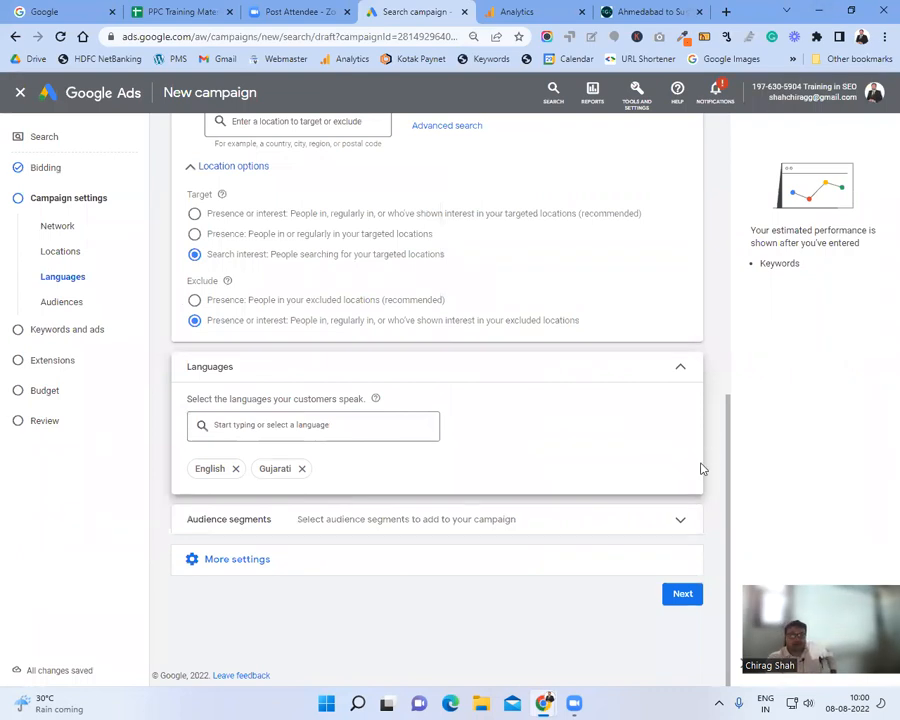
click(602, 533)
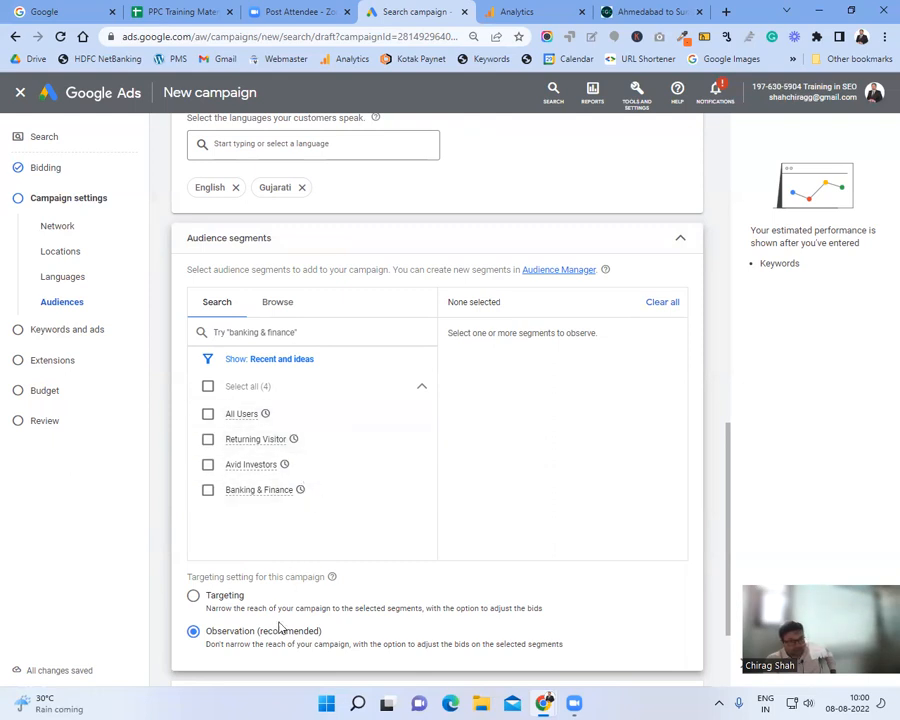
Step: Leave all four audience segments unselected, keeping 'Observation (recommended)' targeting
scroll(280, 628, down, 2)
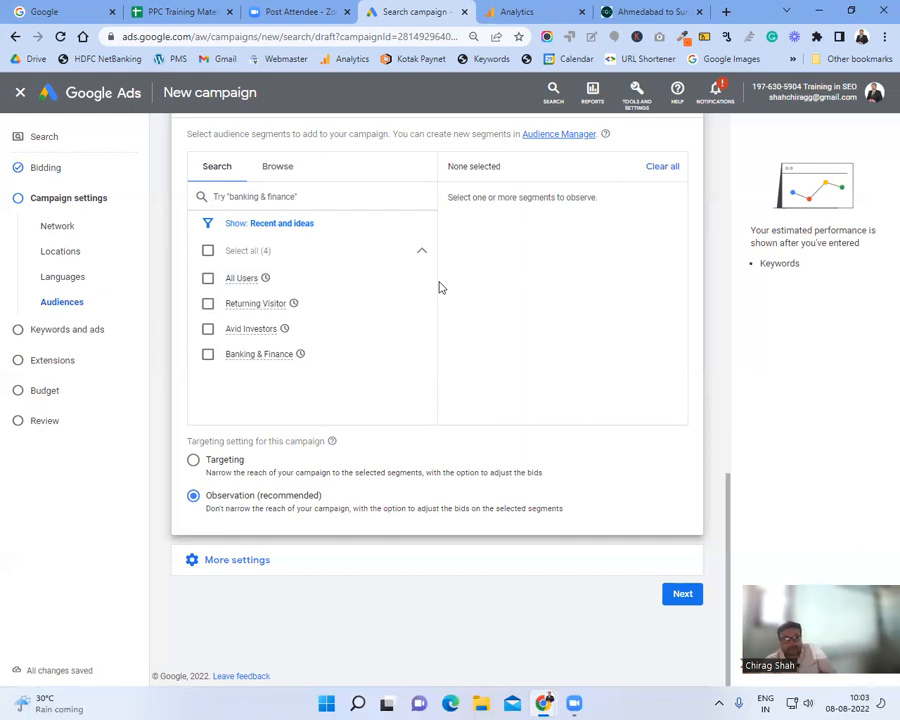
Step: Under More settings, keep ad rotation on 'Optimize: Prefer best performing ads'
click(283, 566)
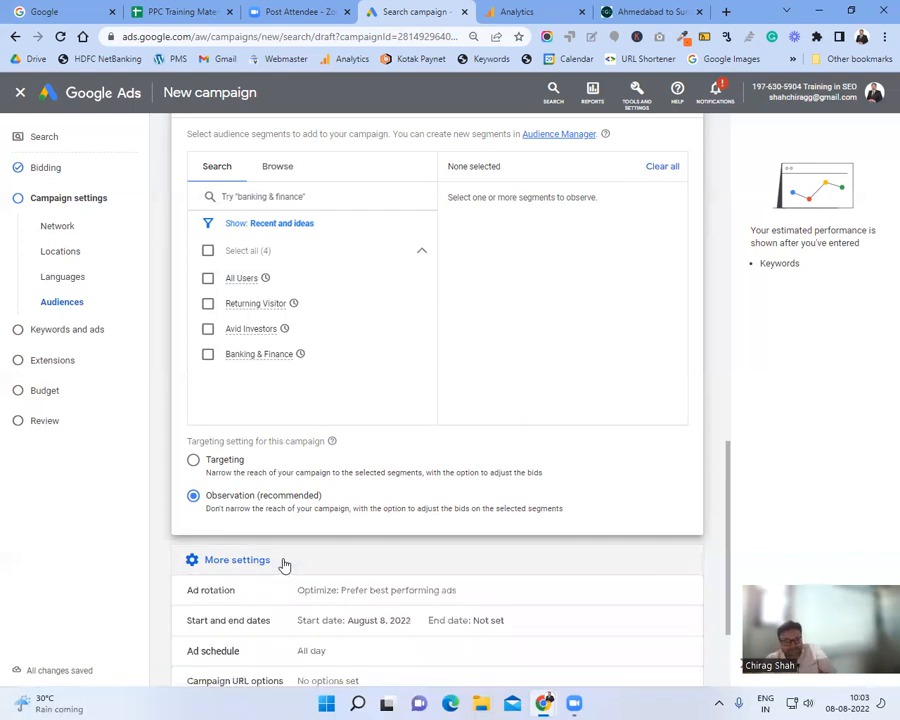
scroll(451, 444, down, 3)
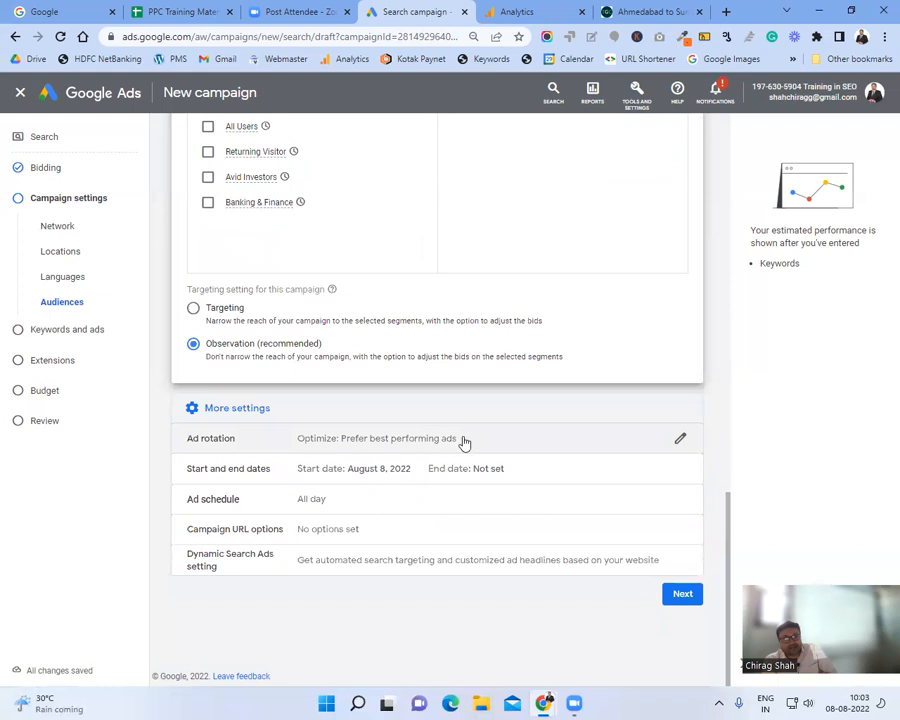
click(463, 442)
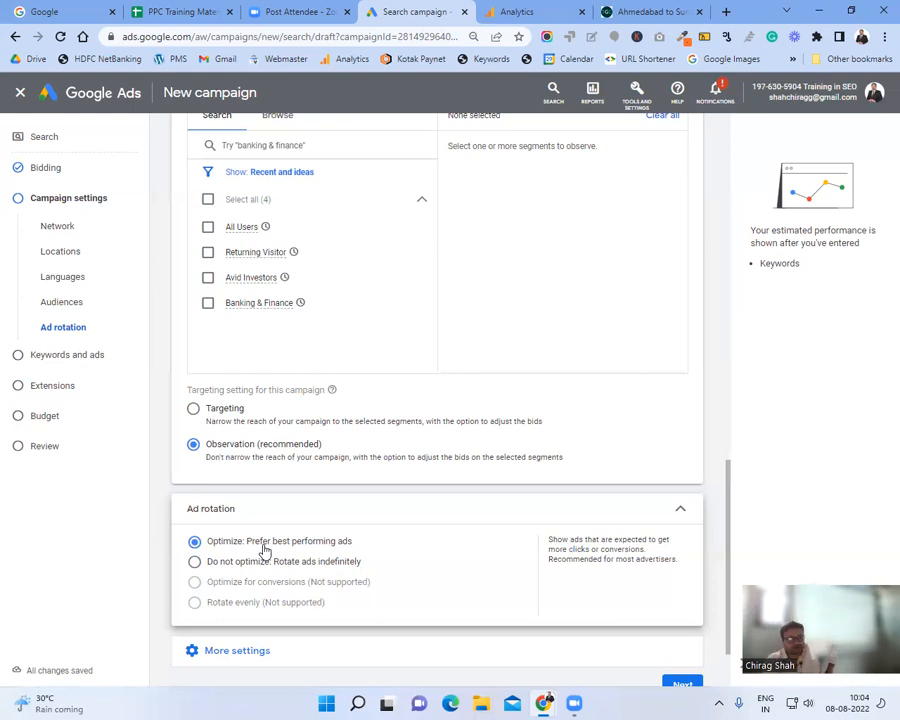
scroll(388, 538, down, 1)
click(290, 560)
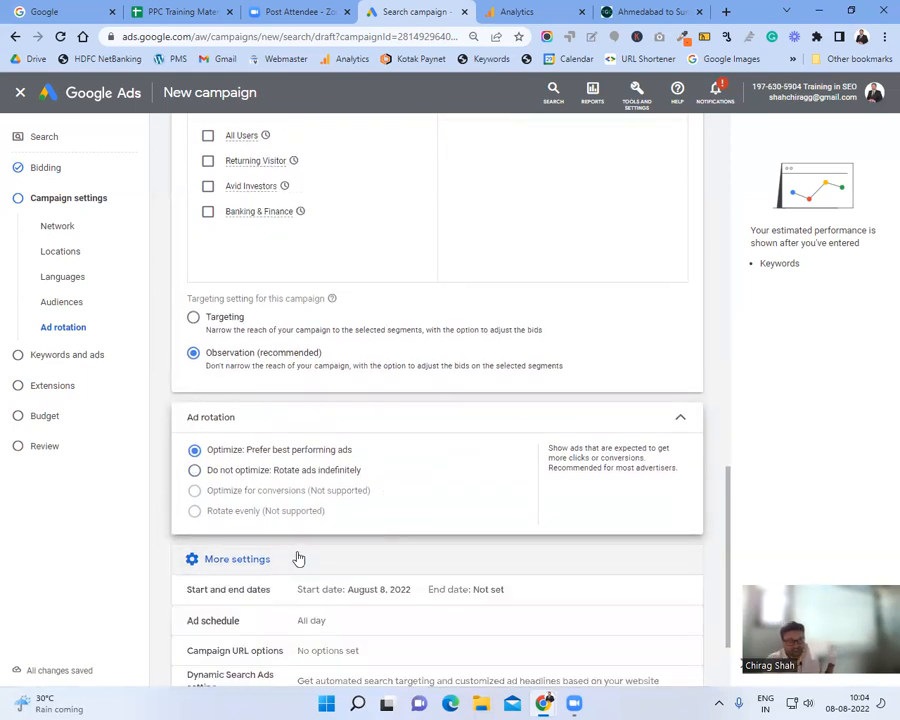
scroll(298, 558, down, 1)
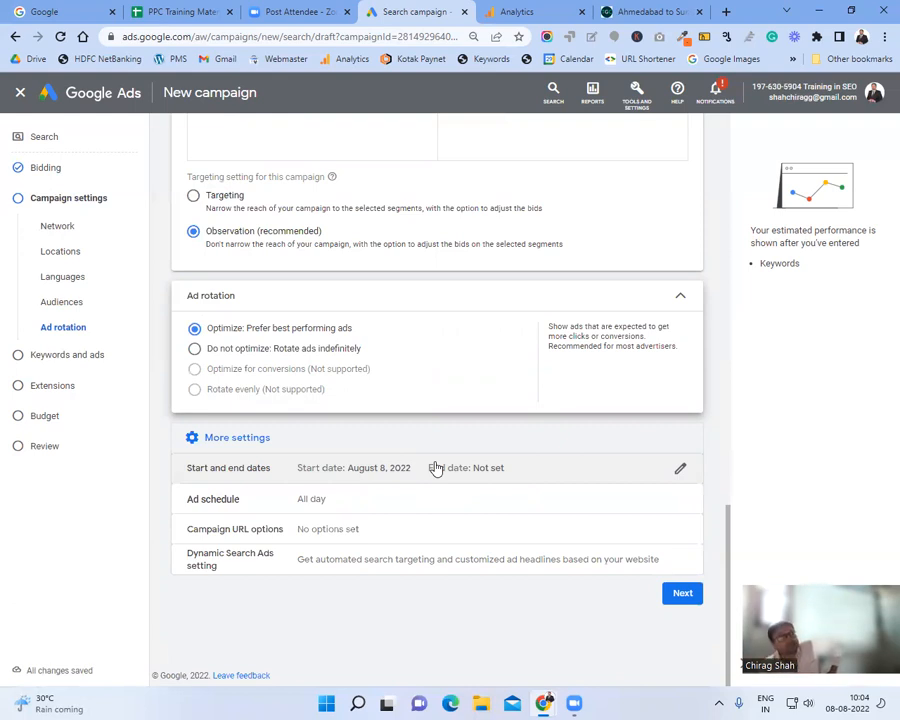
Step: Check the start date is August 8, 2022 with no end date, then collapse the dates panel
click(506, 462)
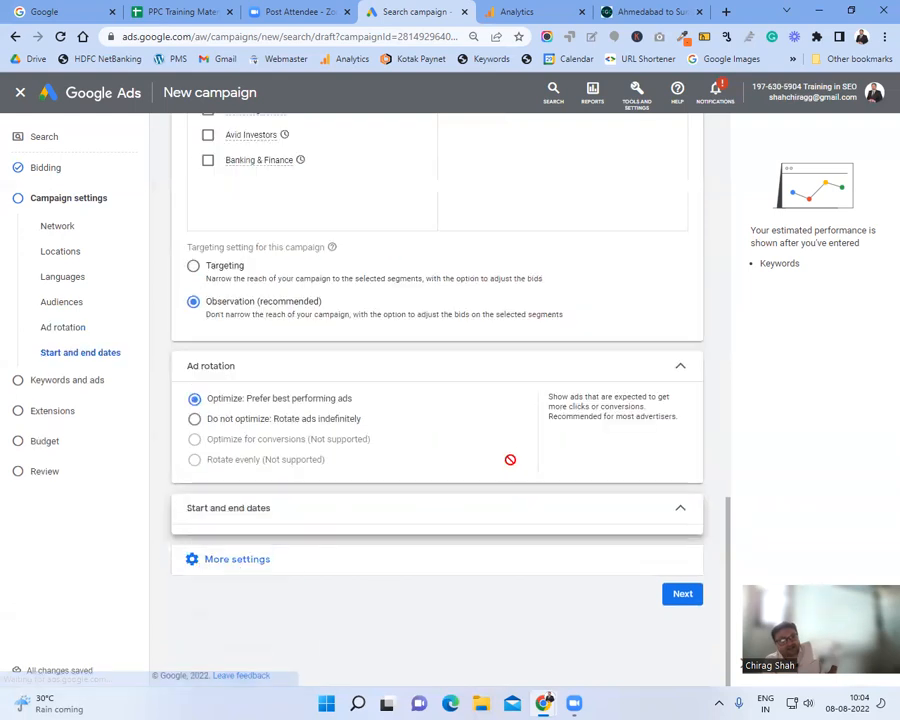
scroll(510, 454, down, 2)
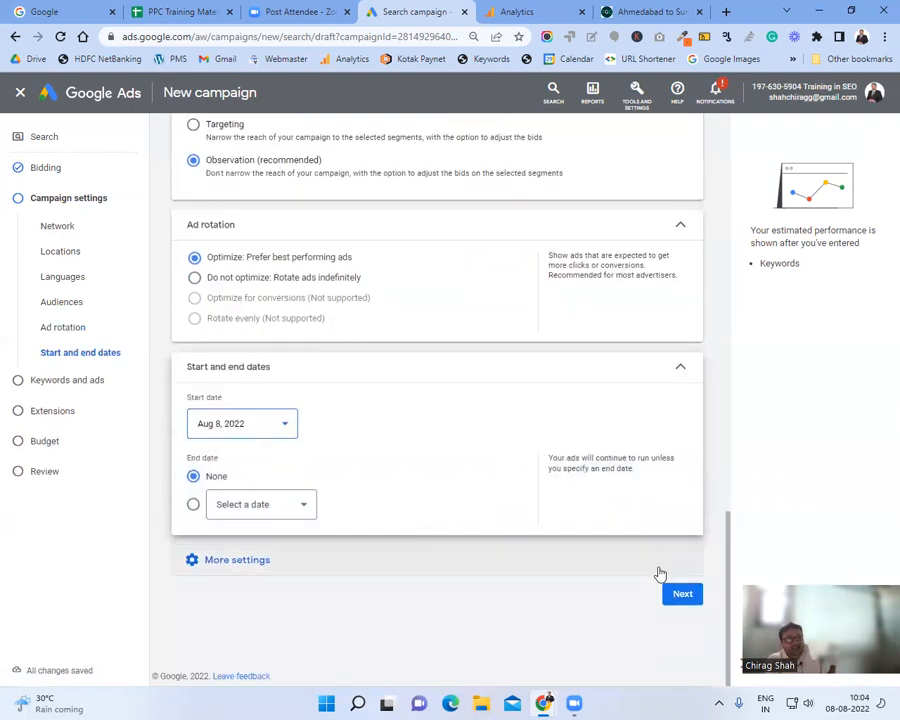
click(680, 372)
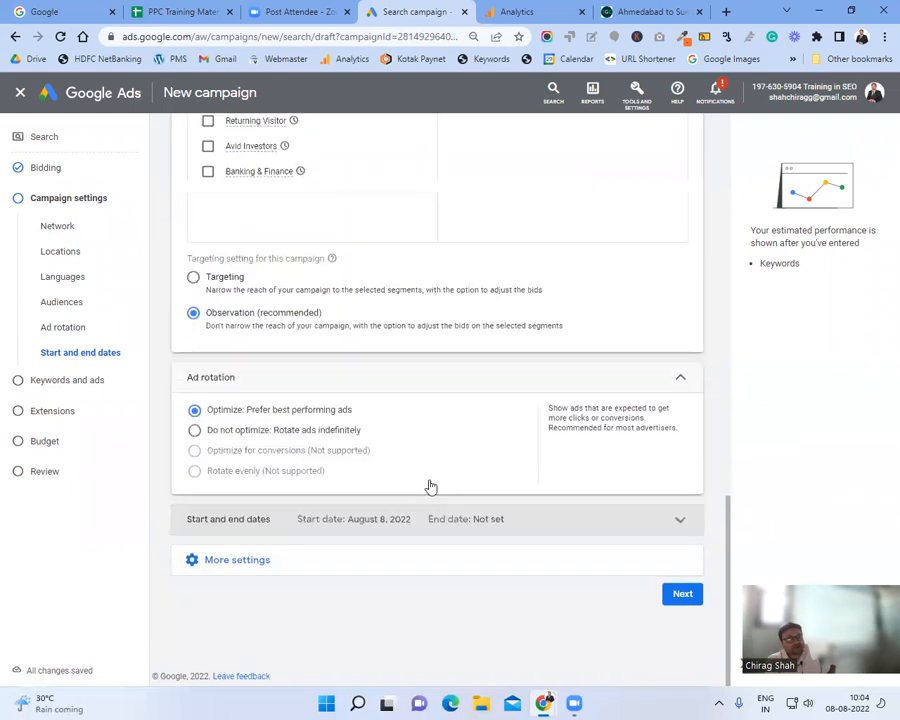
Step: Open the Ad schedule, which runs all days from 00:00 to 00:00
click(270, 560)
scroll(340, 515, down, 2)
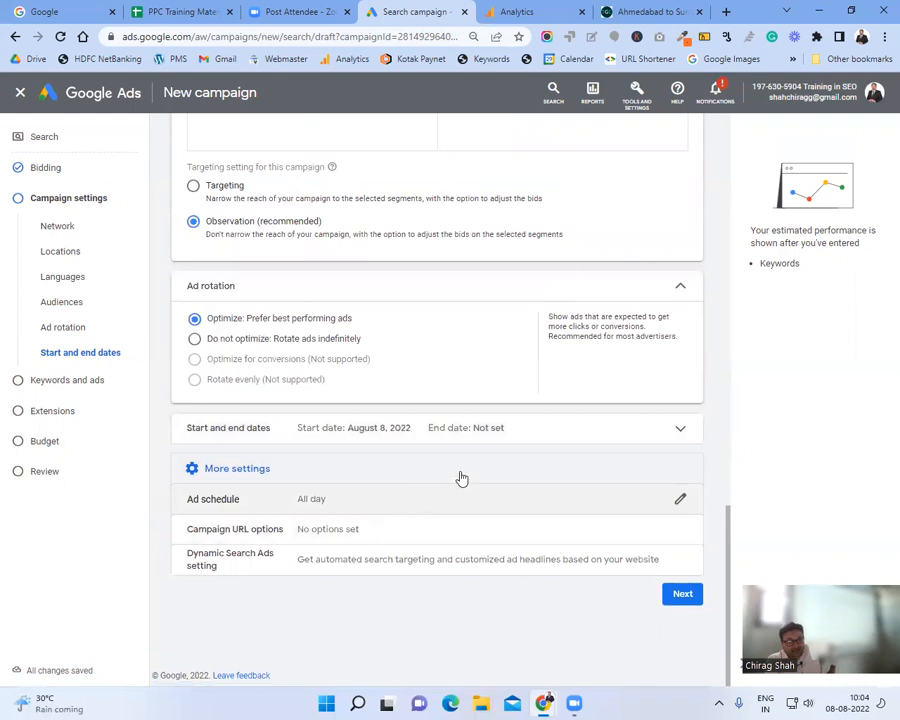
click(402, 501)
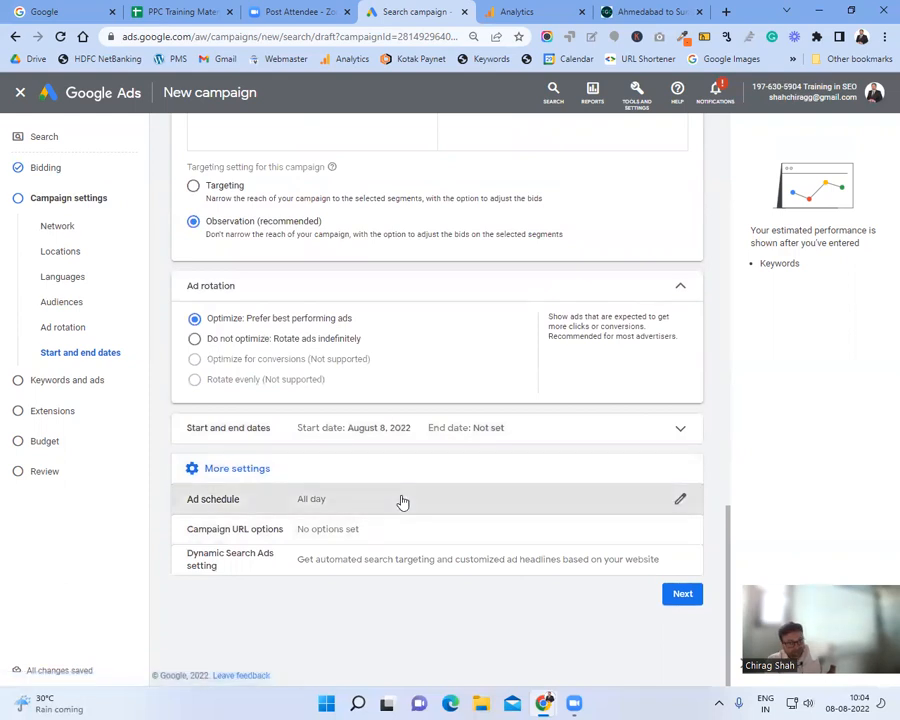
scroll(413, 501, down, 1)
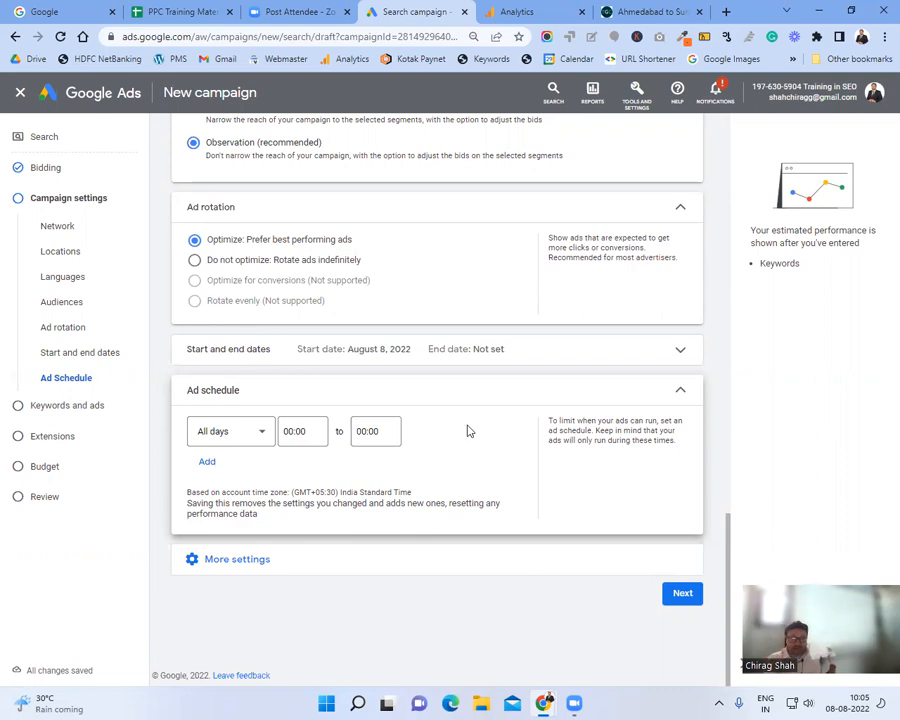
Step: In PPC Training Material, find 'performance' and open the Google Ads/PPC Performance Measurement Analysis sheet
click(167, 8)
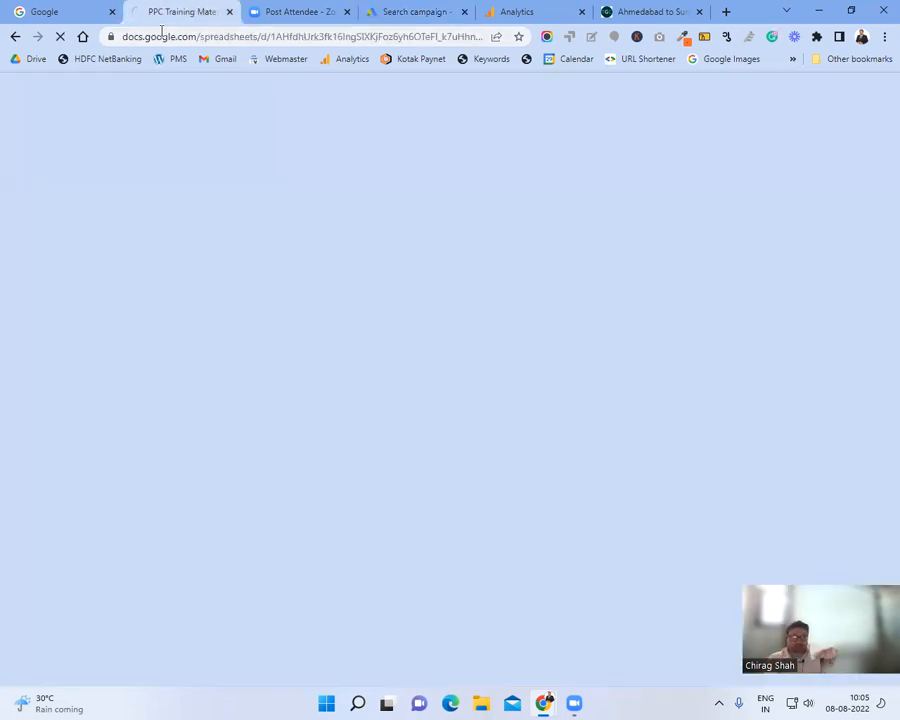
click(204, 37)
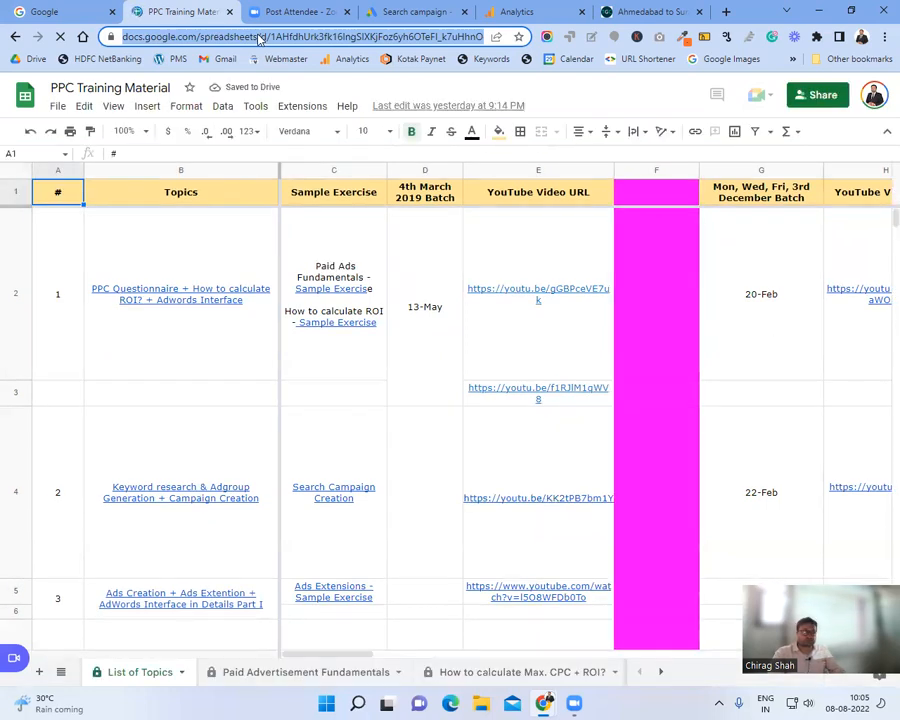
key(ctrl+f)
text(p)
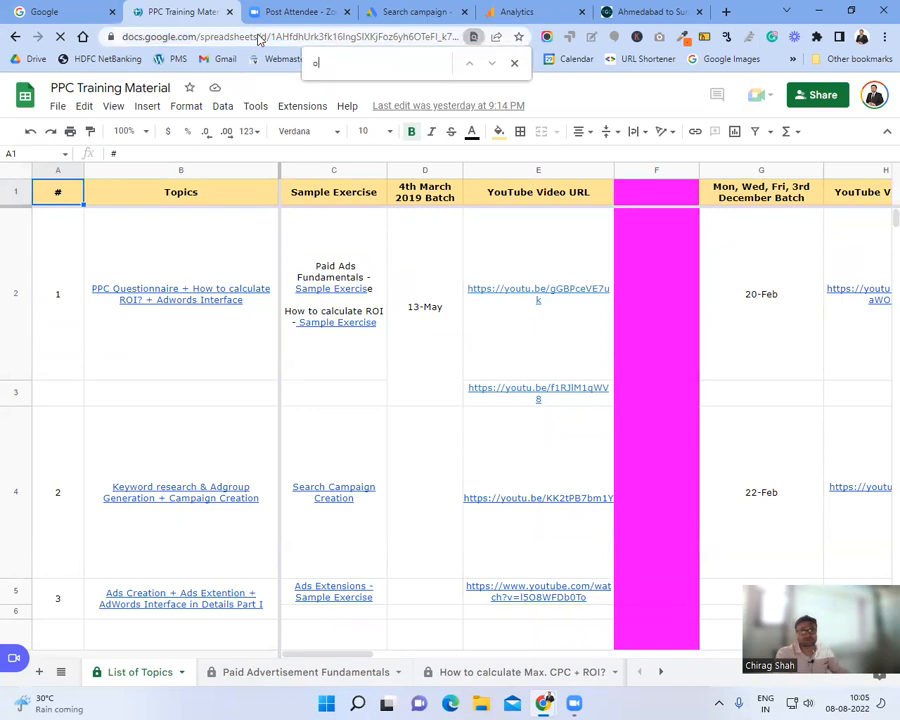
text(erformance)
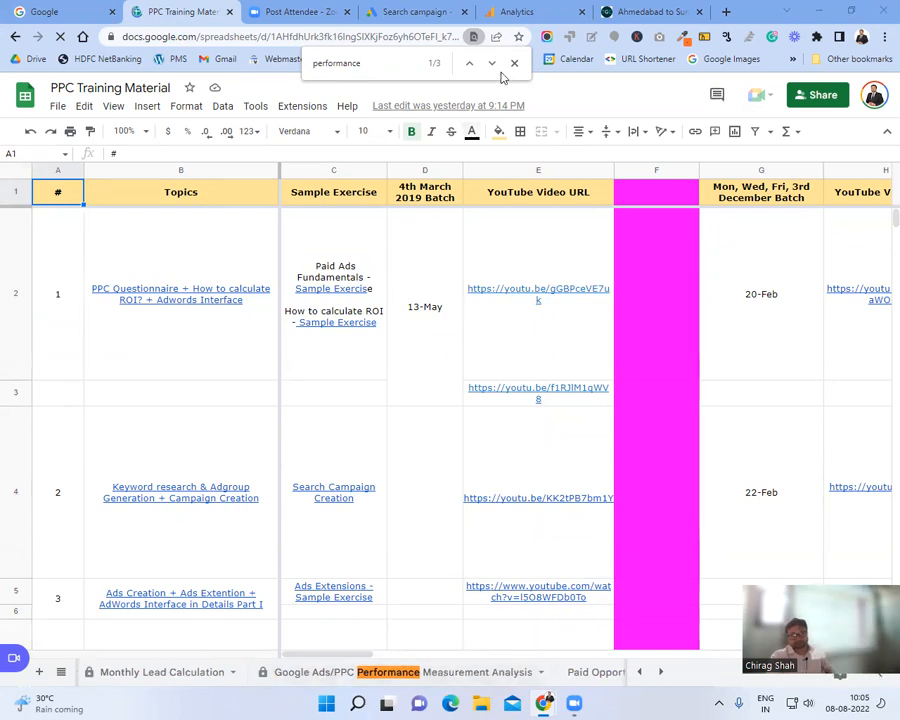
click(428, 680)
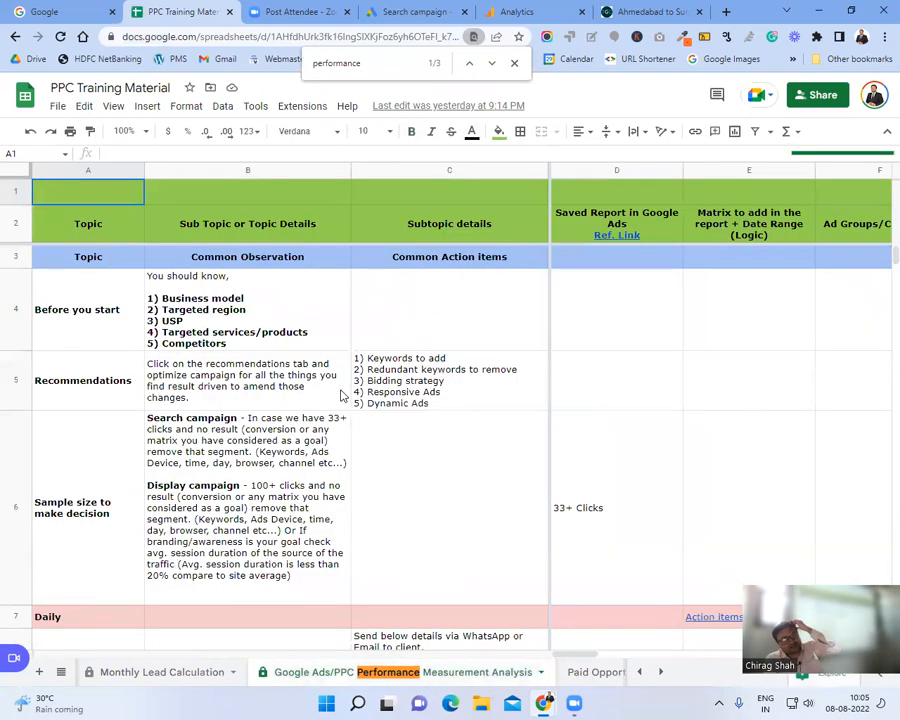
Step: Review the sheet's notes in cells B5, C6, C12 and C13, scrolling through the rest
click(342, 396)
click(384, 413)
scroll(417, 458, down, 5)
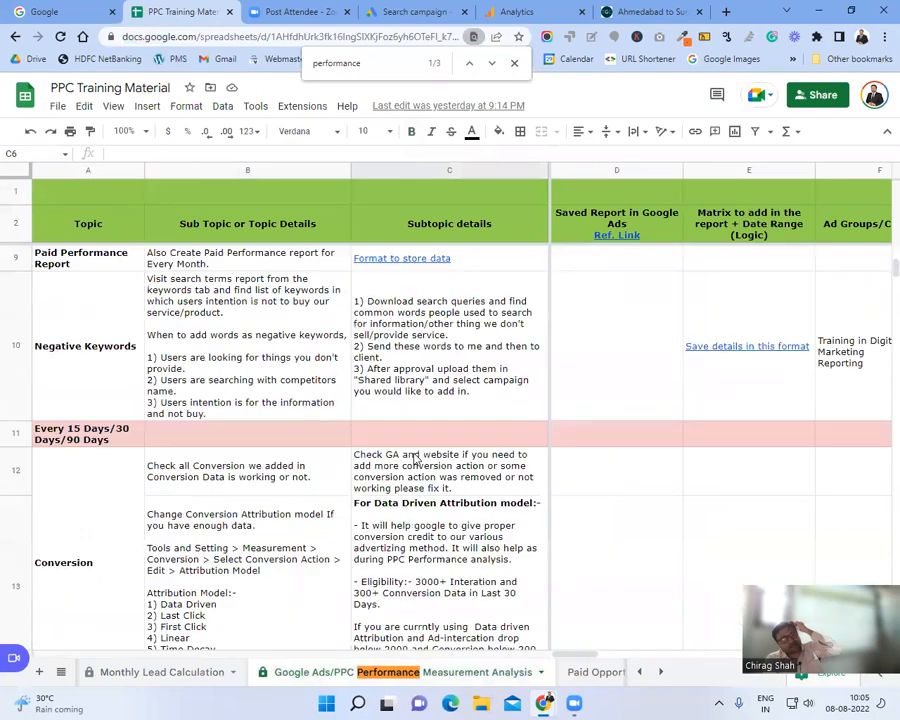
click(419, 478)
click(454, 532)
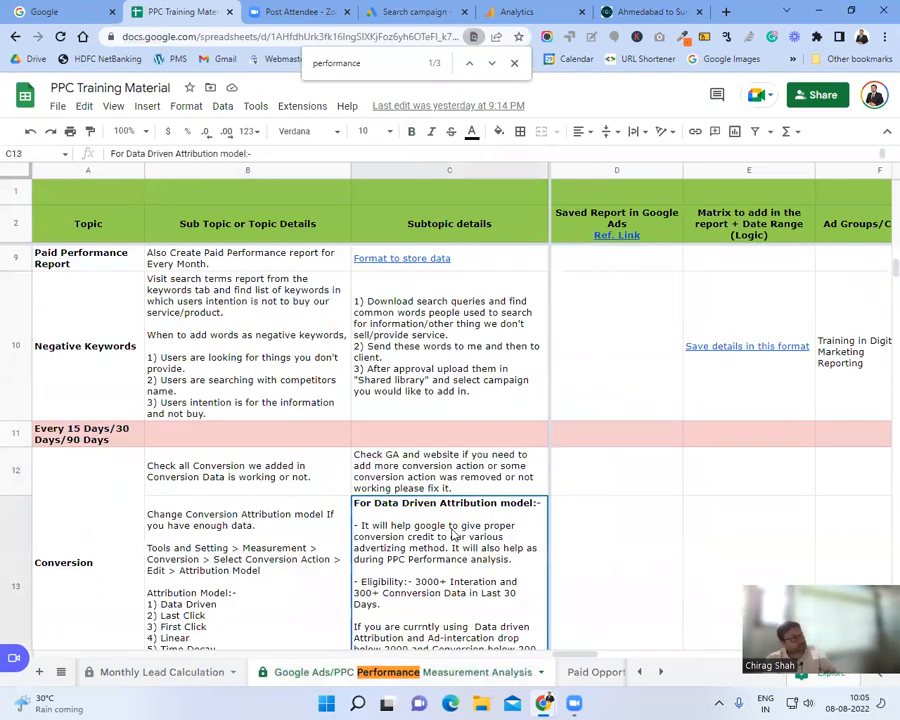
scroll(451, 535, down, 5)
scroll(451, 535, down, 5)
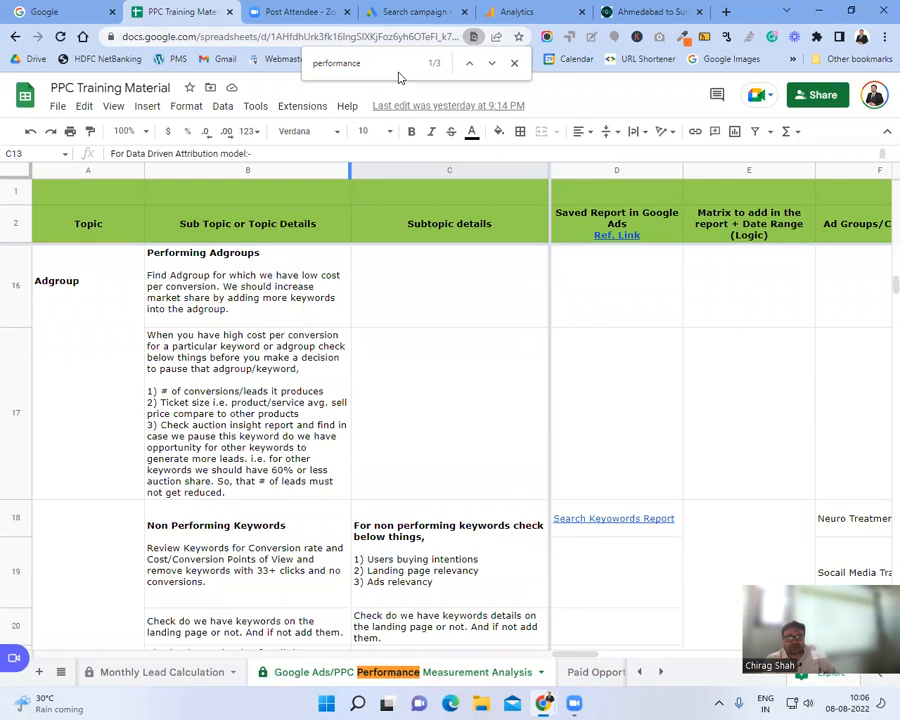
key(ctrl+l)
Step: Return to the Google Ads campaign and collapse the Ad schedule, leaving it at All day
key(ctrl+Tab)
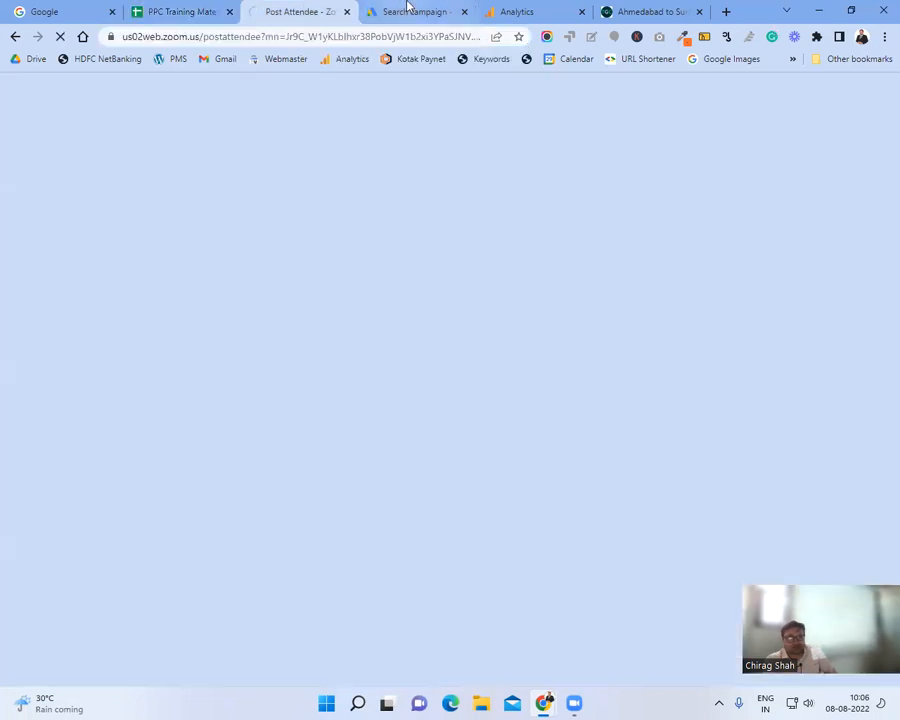
click(409, 11)
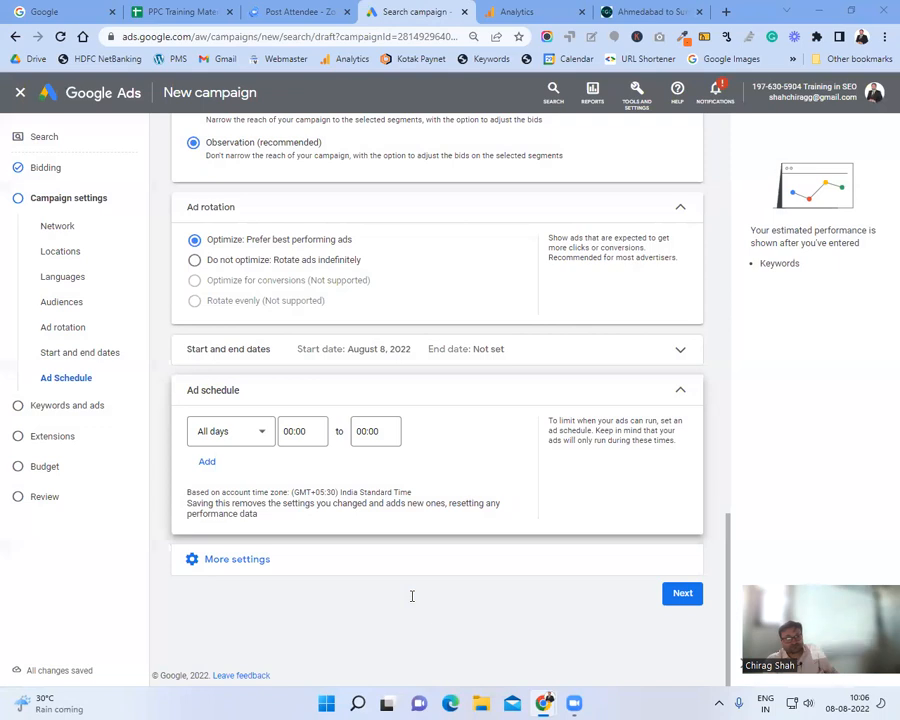
click(677, 391)
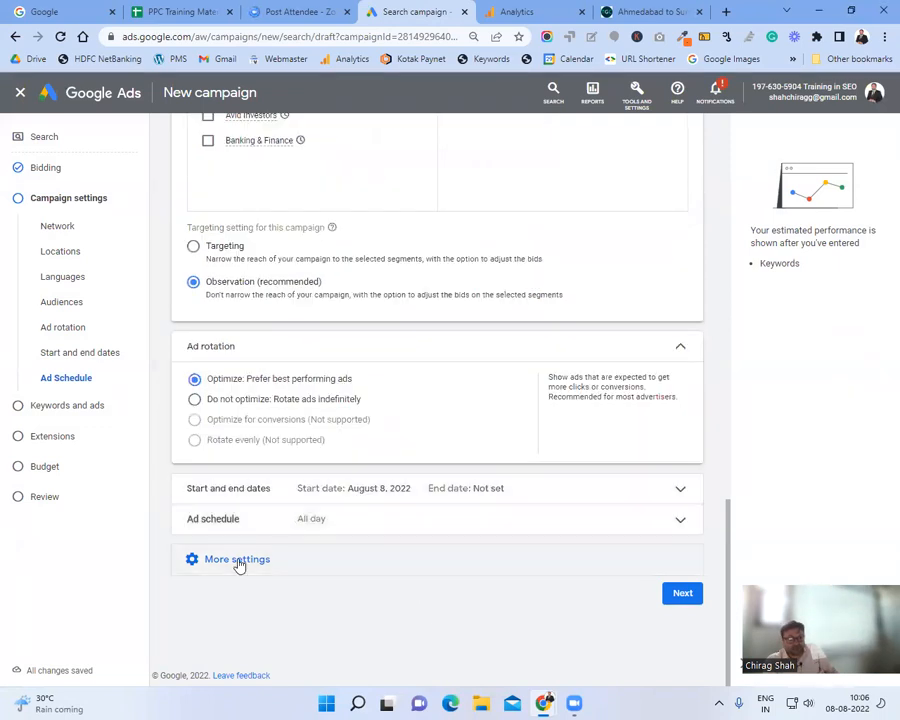
Step: Open the Dynamic Search Ads setting from More settings
click(238, 560)
scroll(332, 494, down, 1)
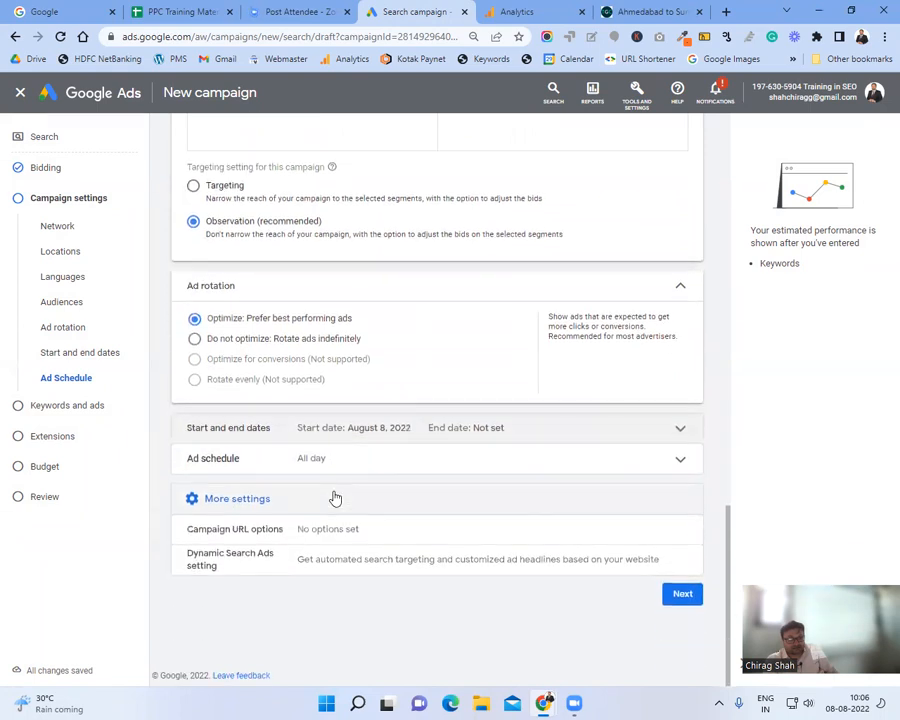
click(400, 558)
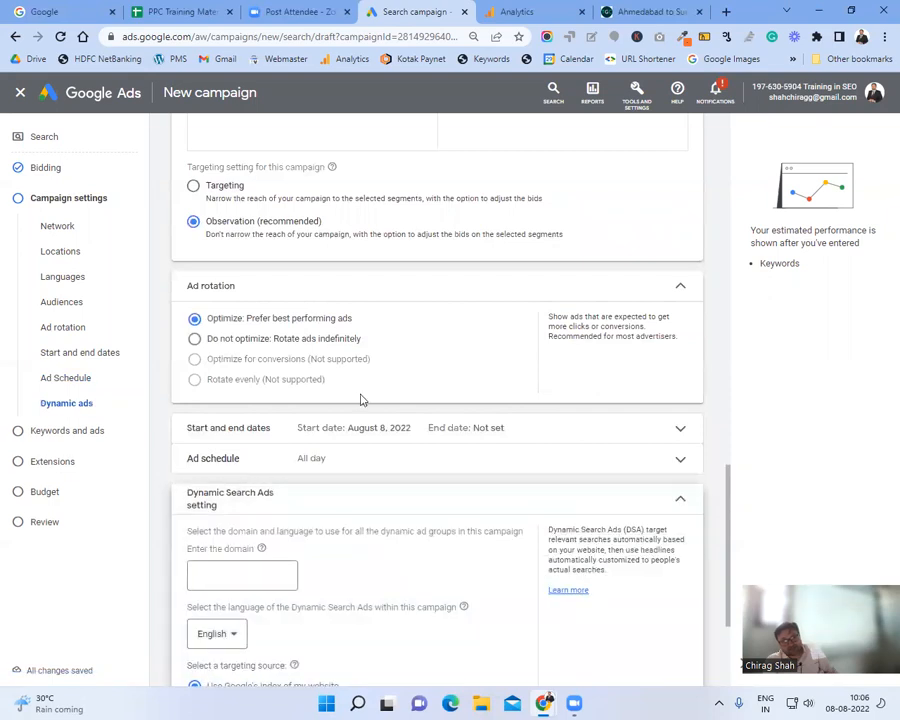
scroll(362, 398, down, 2)
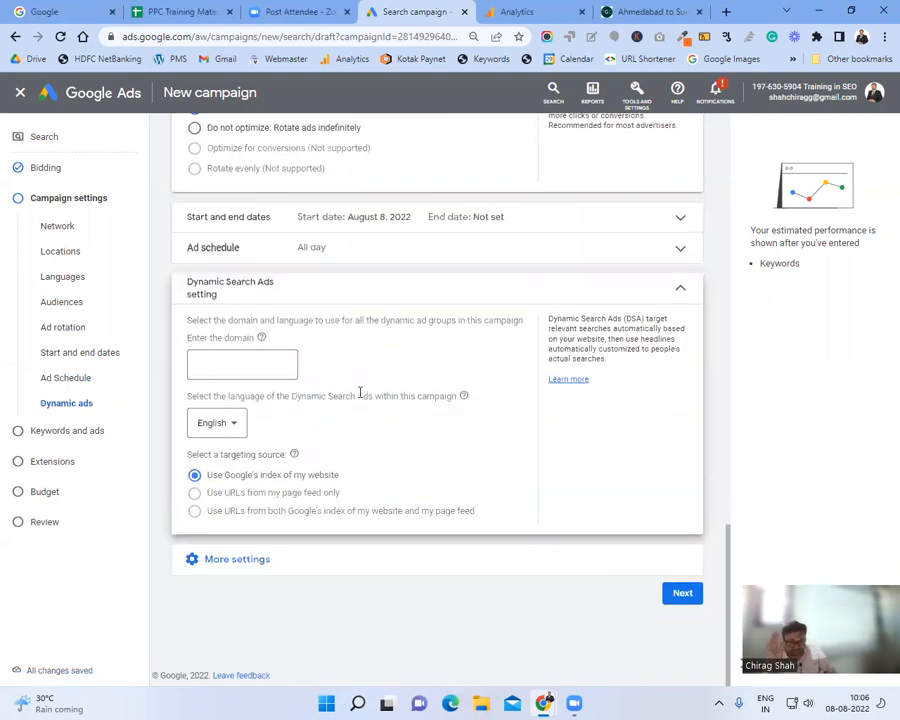
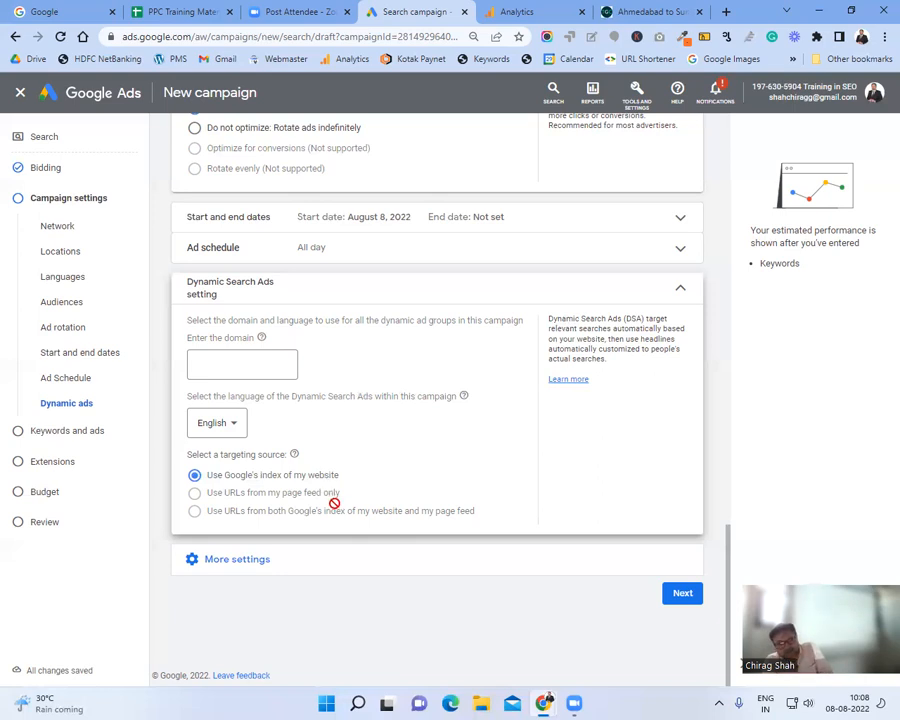
Step: Collapse the Dynamic Search Ads setting and expand More settings to show Campaign URL options
mouse_move(213, 504)
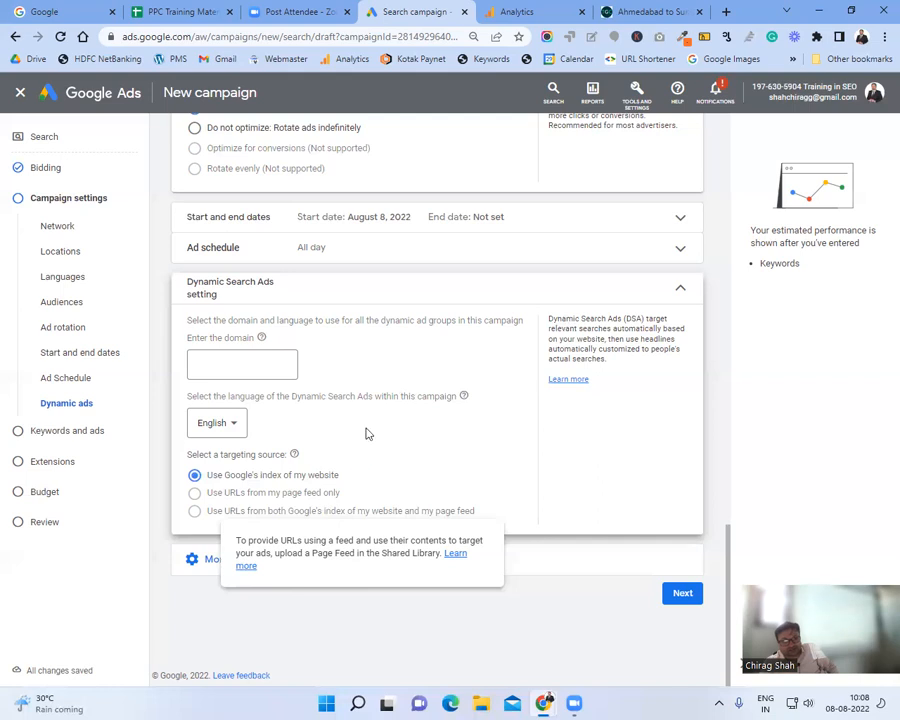
click(659, 290)
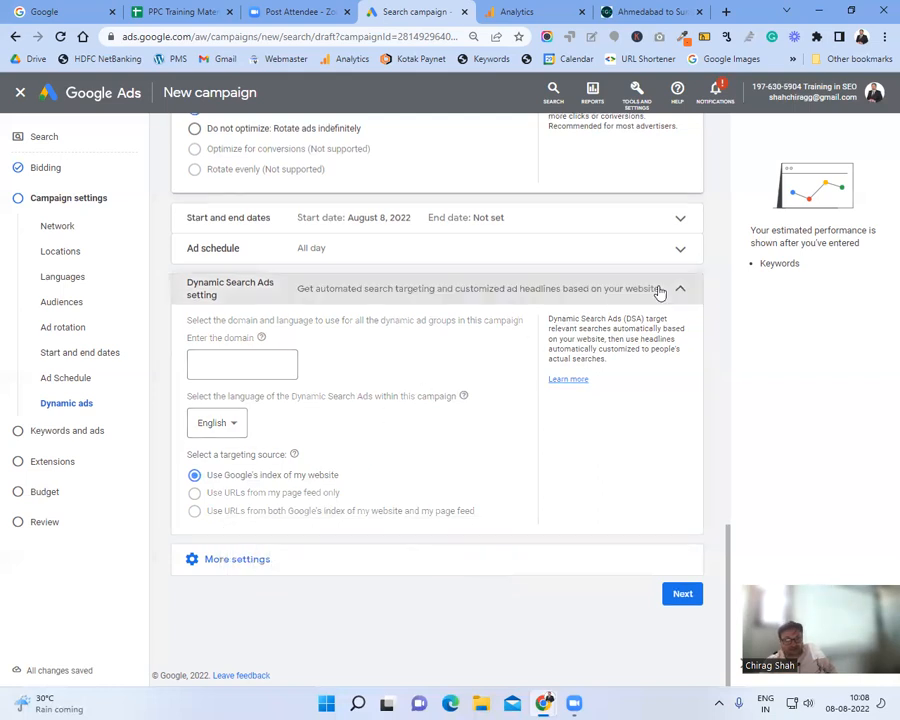
click(251, 490)
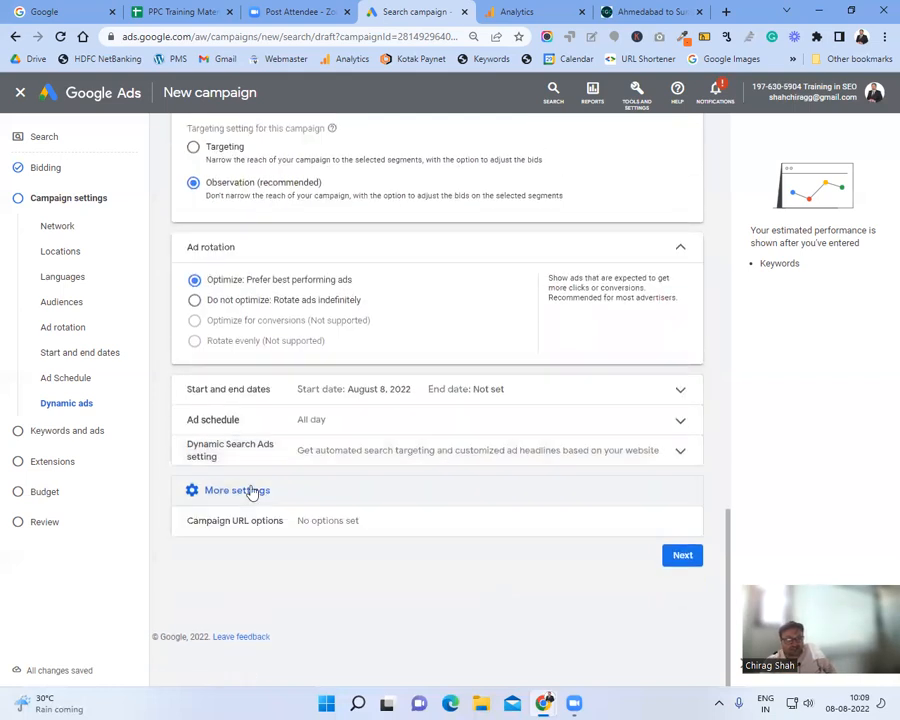
Step: Leave Dynamic Search Ads and Campaign URL options empty and continue to Keywords and ads
click(441, 447)
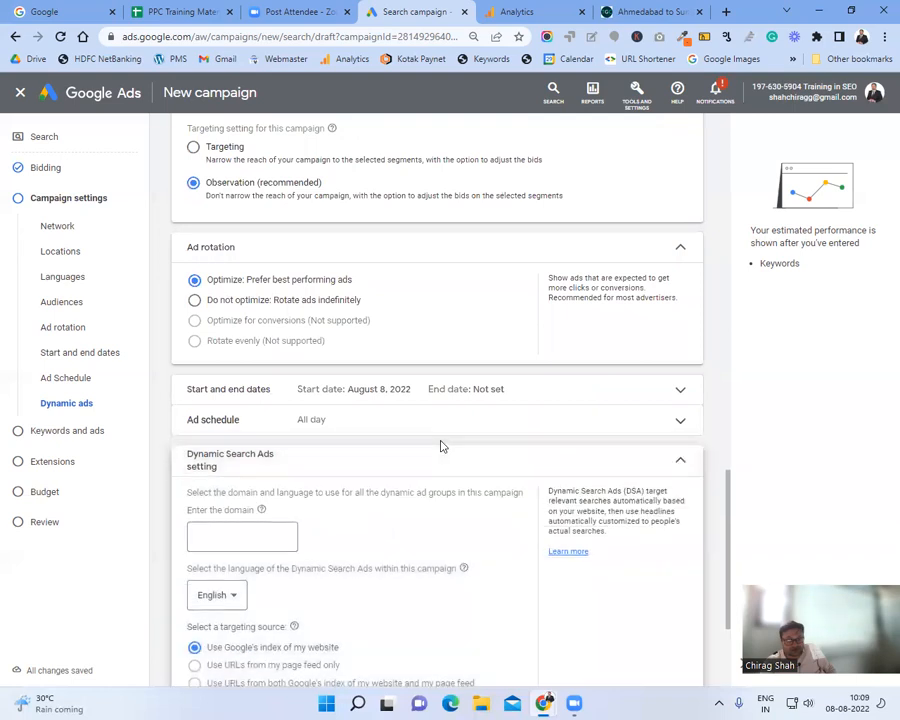
scroll(444, 475, down, 2)
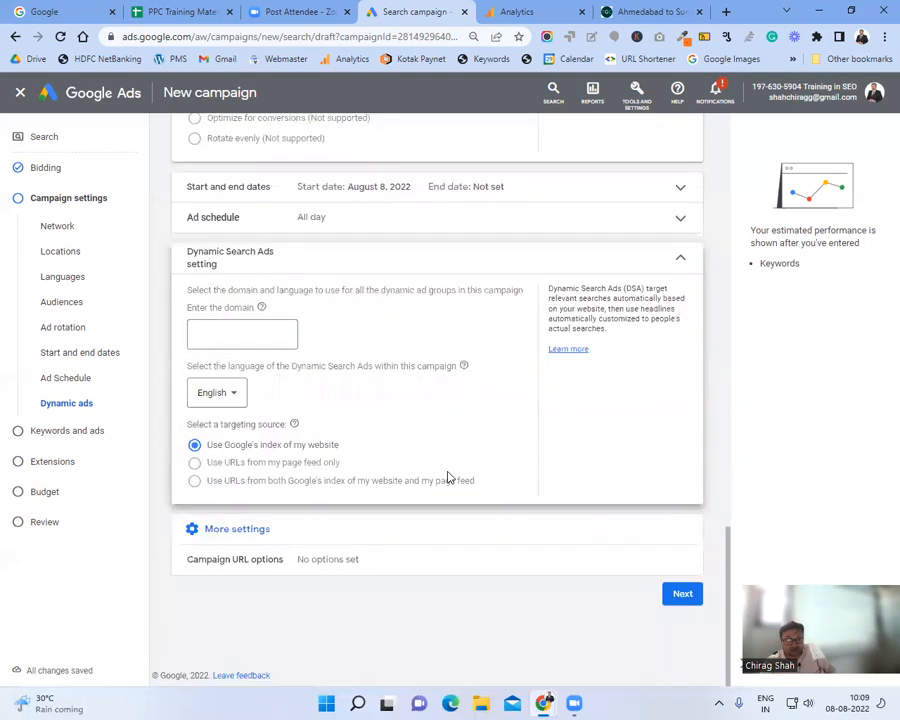
click(633, 257)
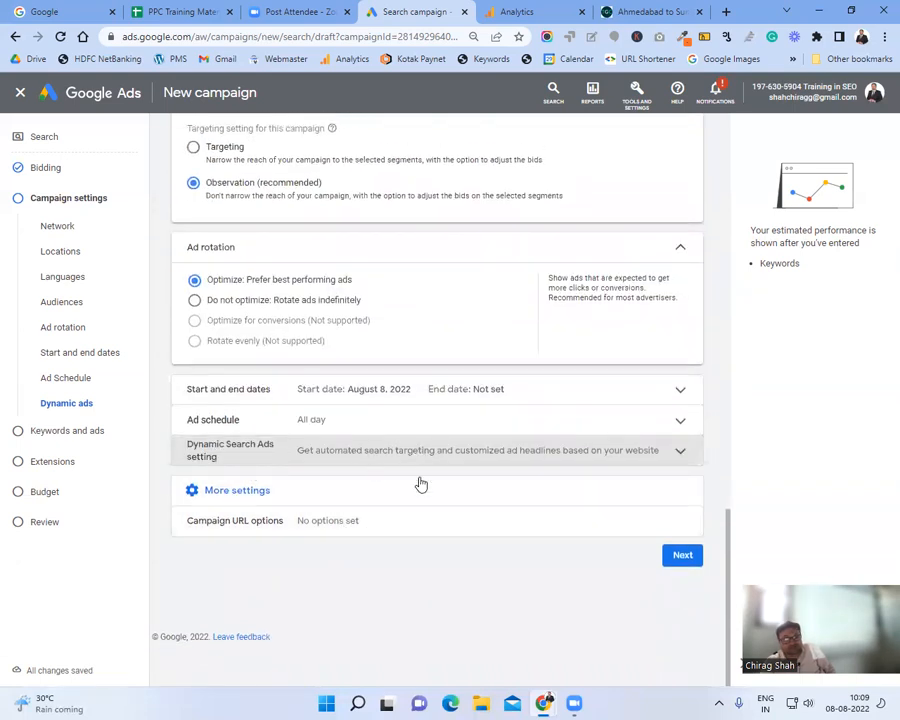
click(374, 523)
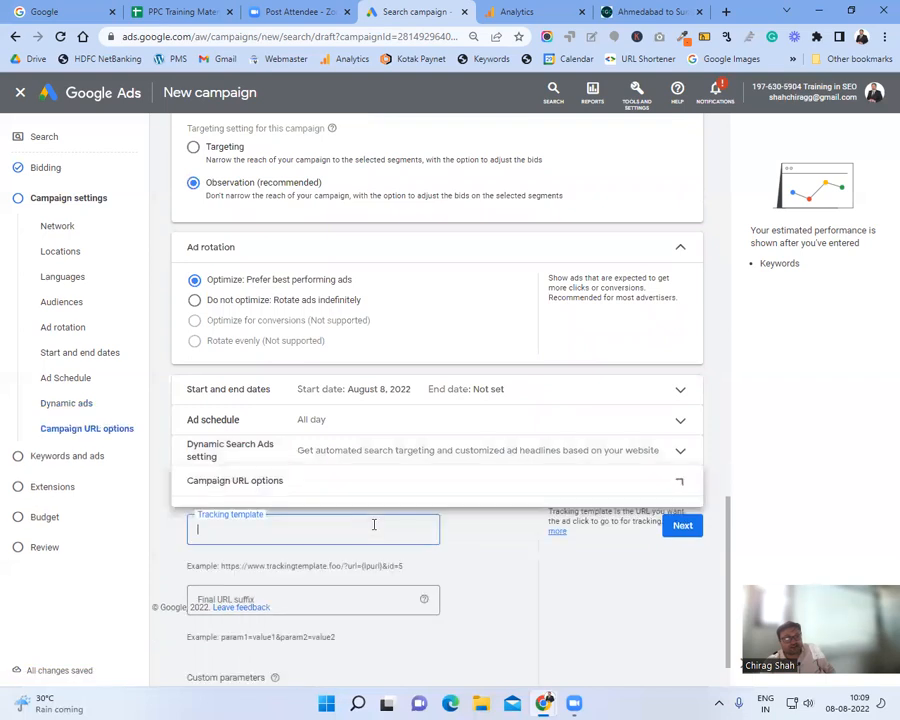
click(676, 494)
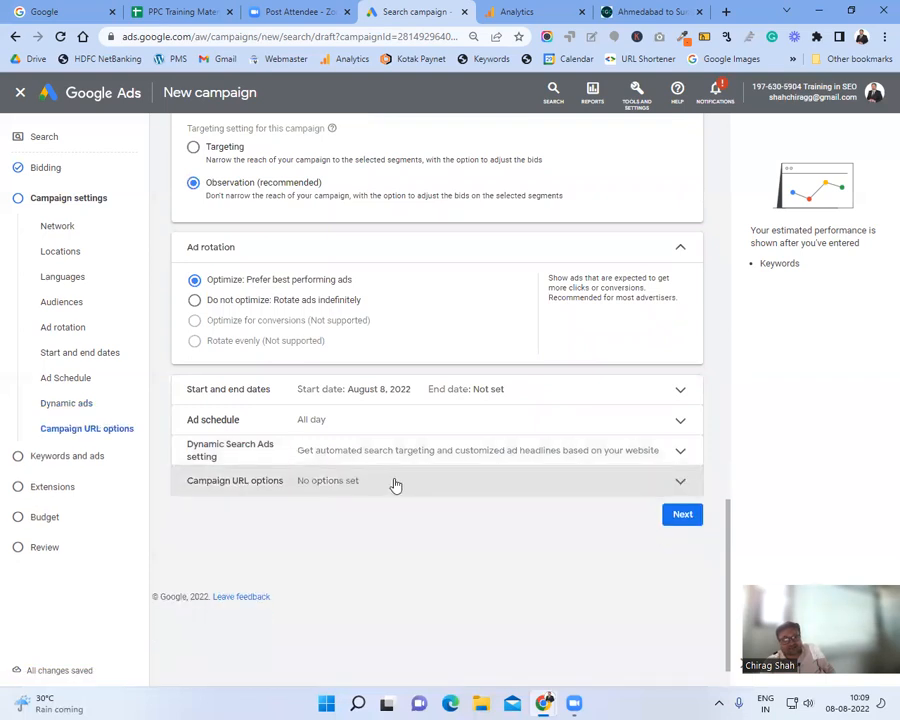
click(677, 516)
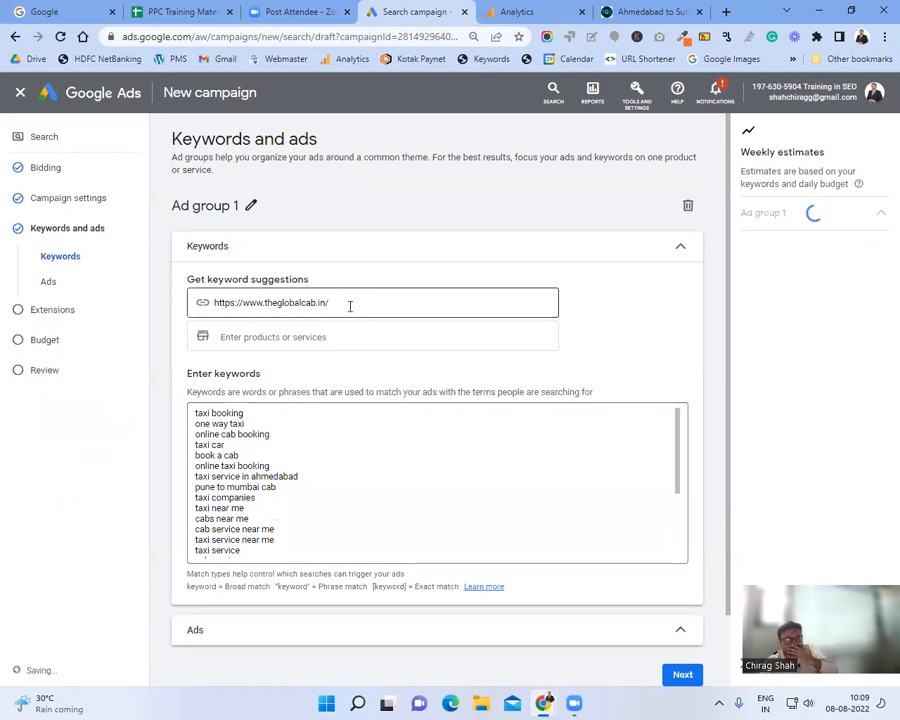
click(350, 306)
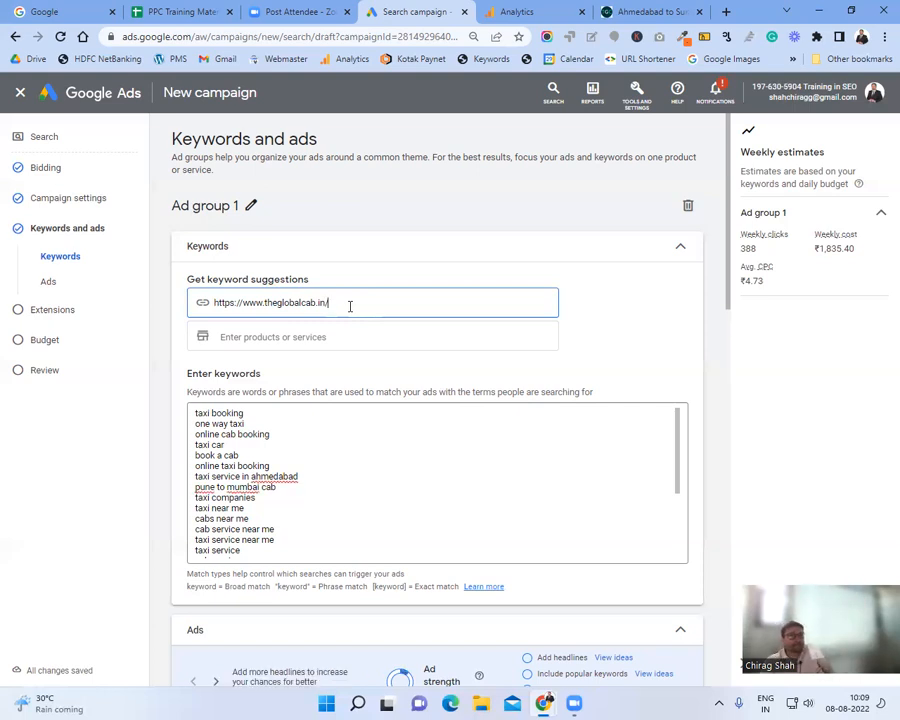
scroll(377, 358, down, 1)
scroll(377, 358, down, 3)
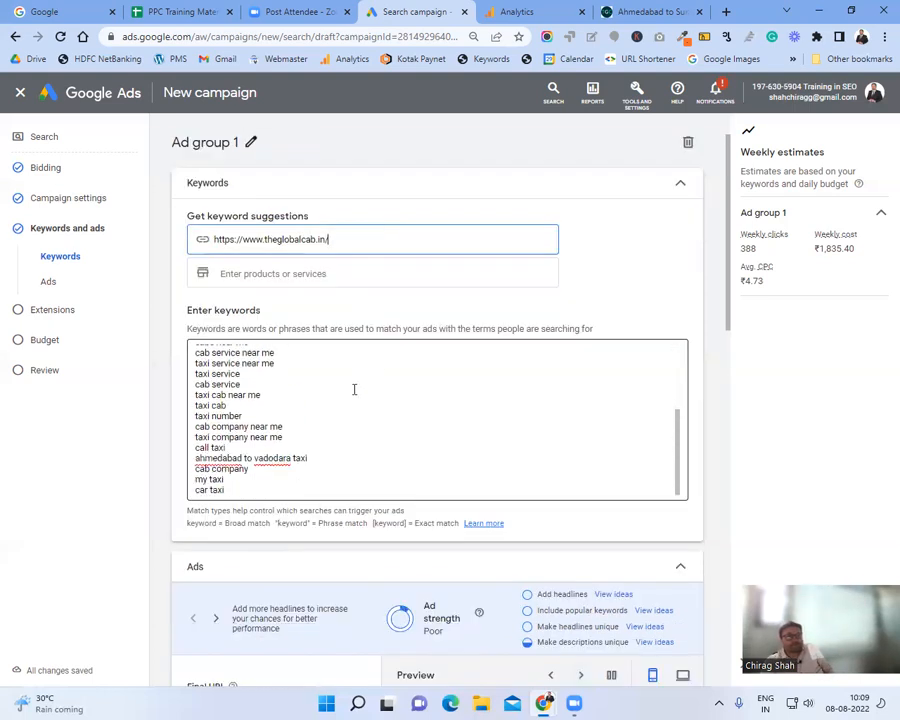
scroll(354, 390, down, 2)
scroll(341, 293, up, 6)
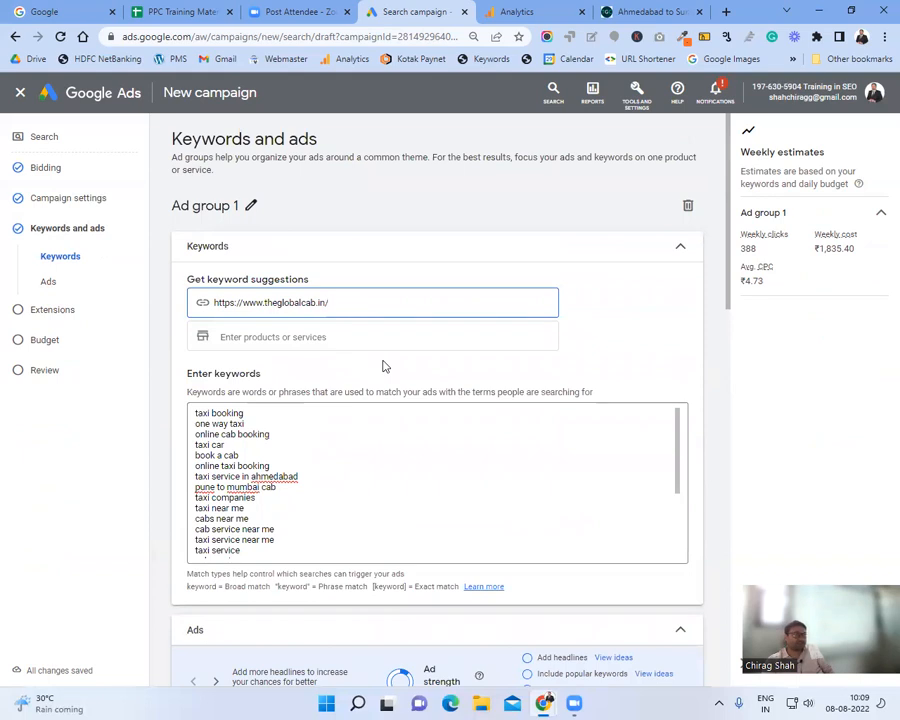
click(322, 500)
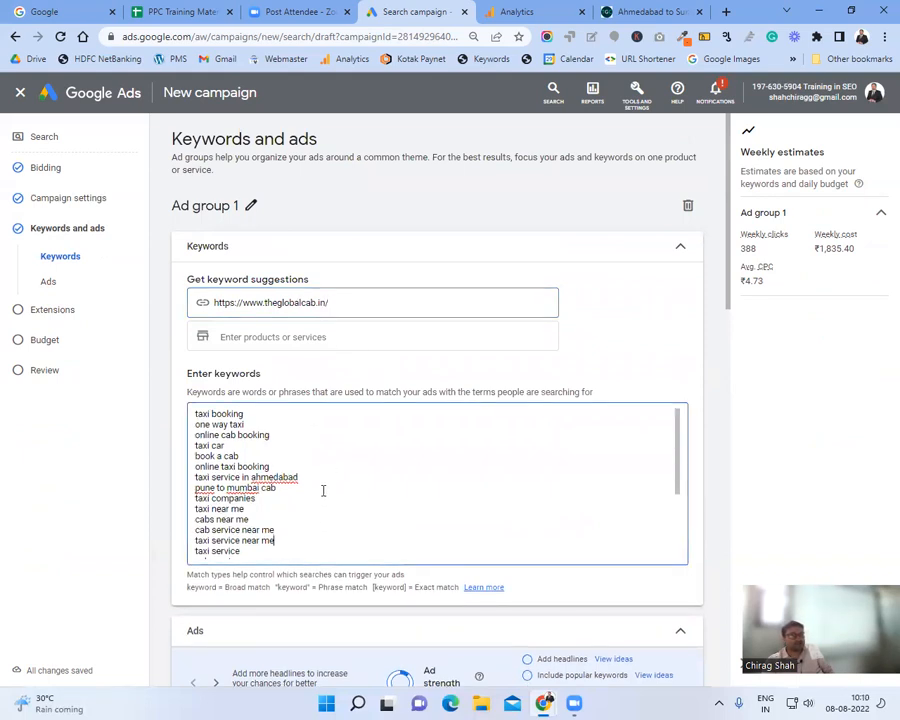
scroll(322, 490, down, 2)
scroll(321, 494, down, 3)
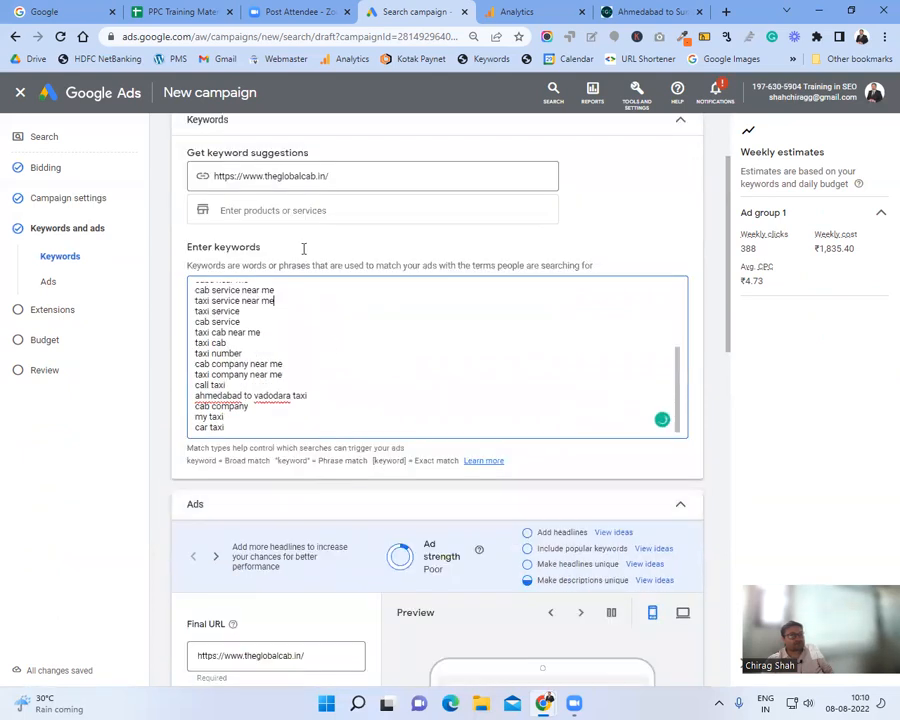
click(290, 206)
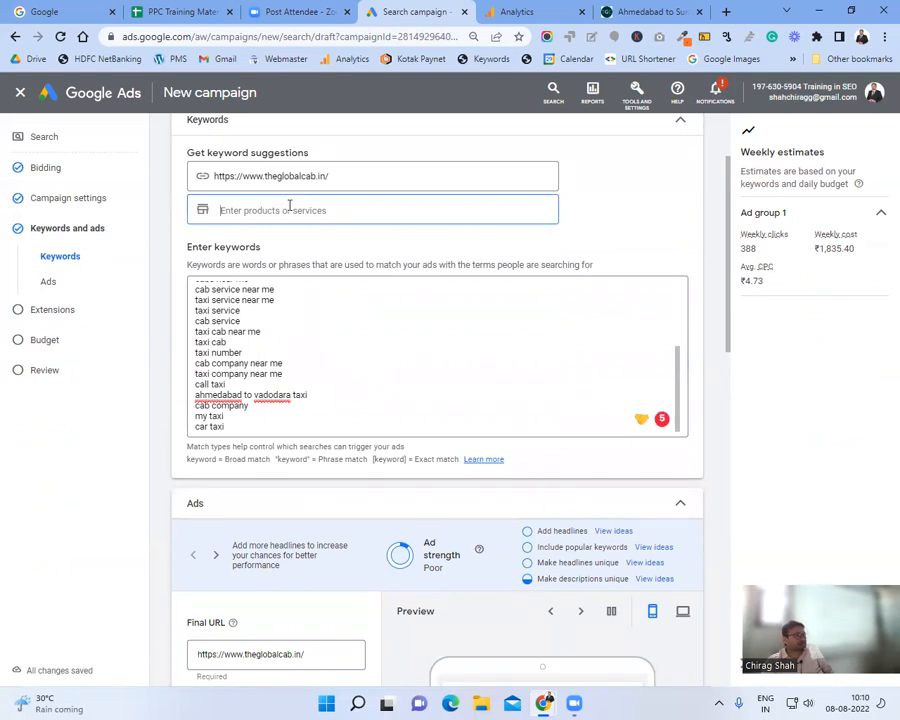
Step: Select the theglobalcab.in URL for keyword suggestions, check the keyword list, then view that site's tab
click(297, 176)
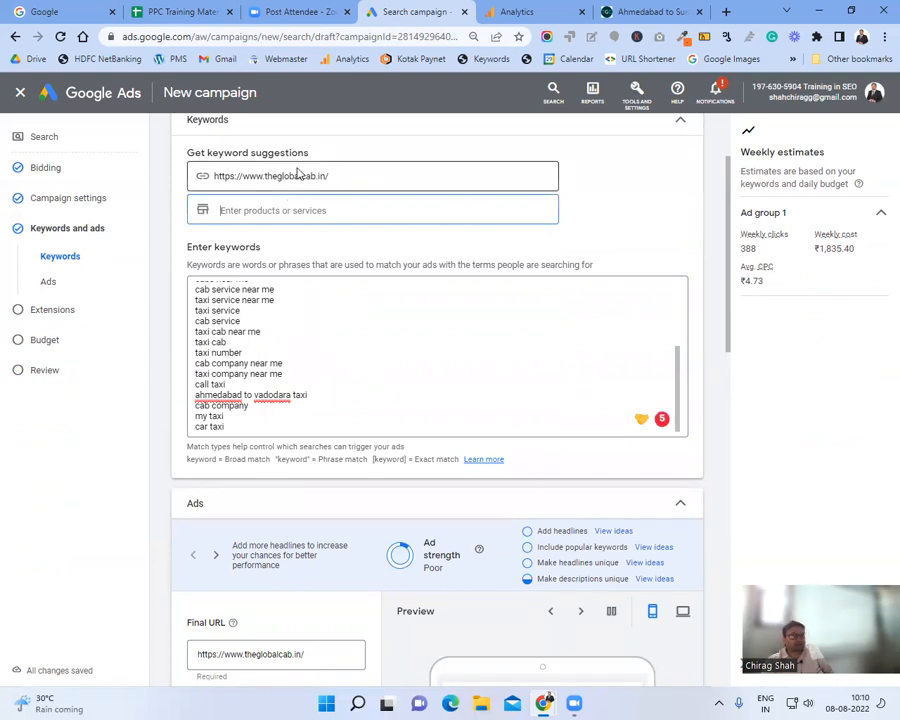
triple_click(298, 177)
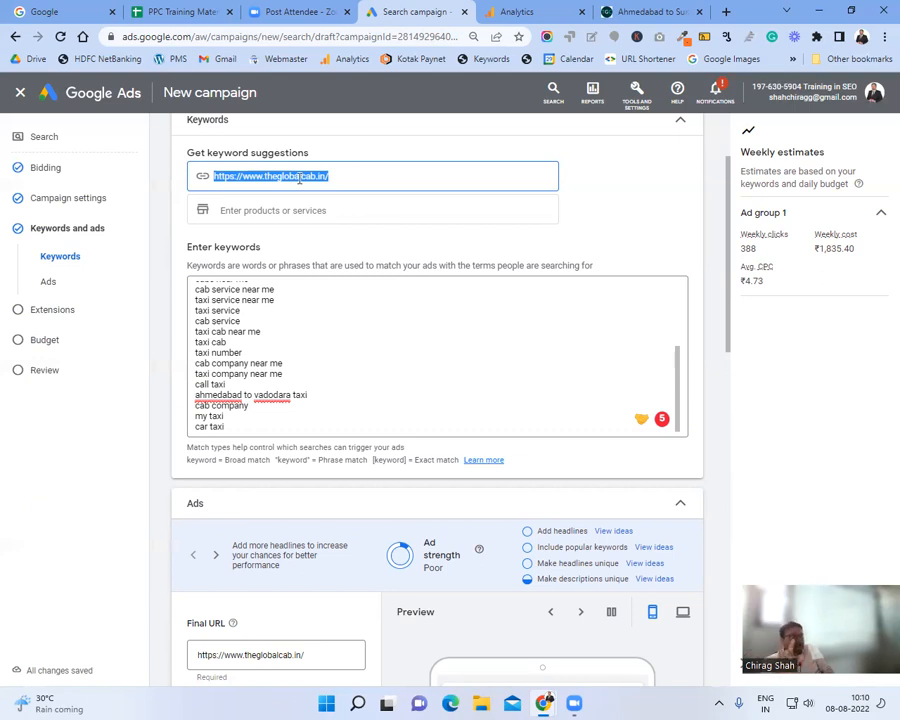
click(367, 353)
scroll(367, 353, up, 5)
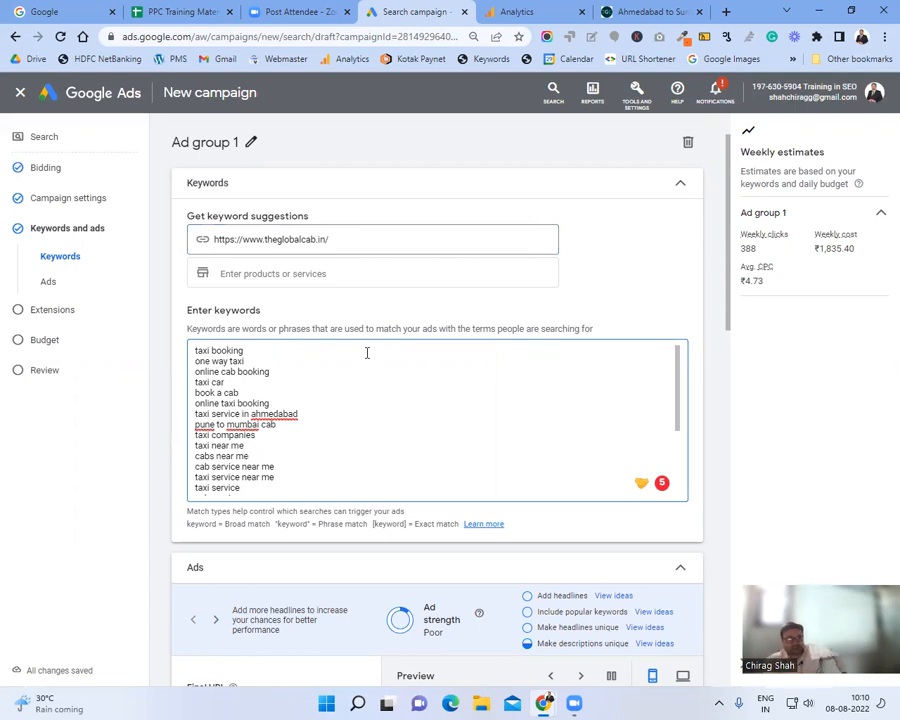
click(299, 351)
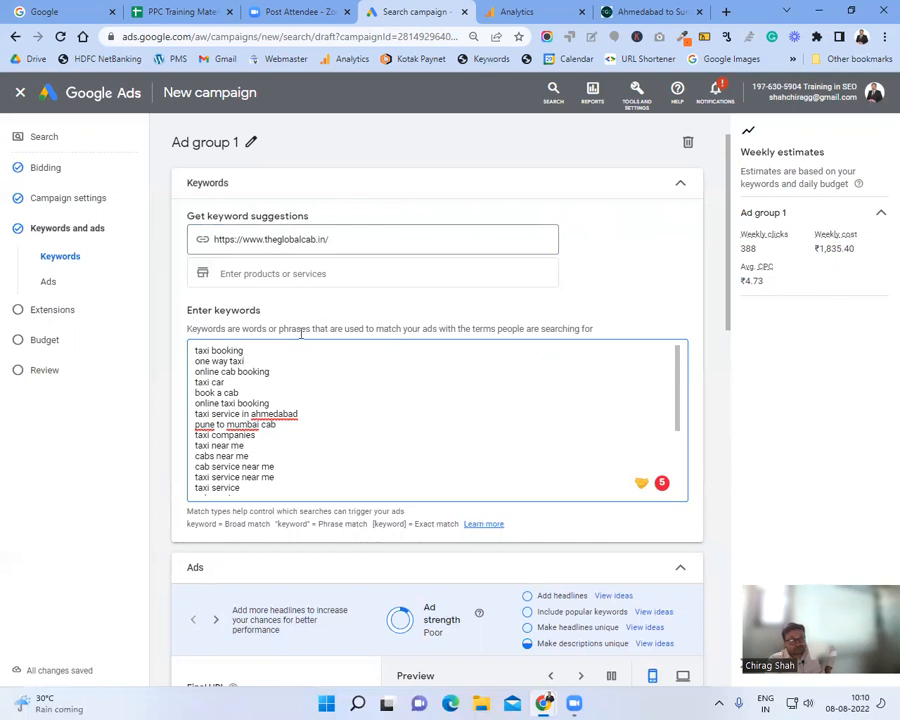
triple_click(285, 244)
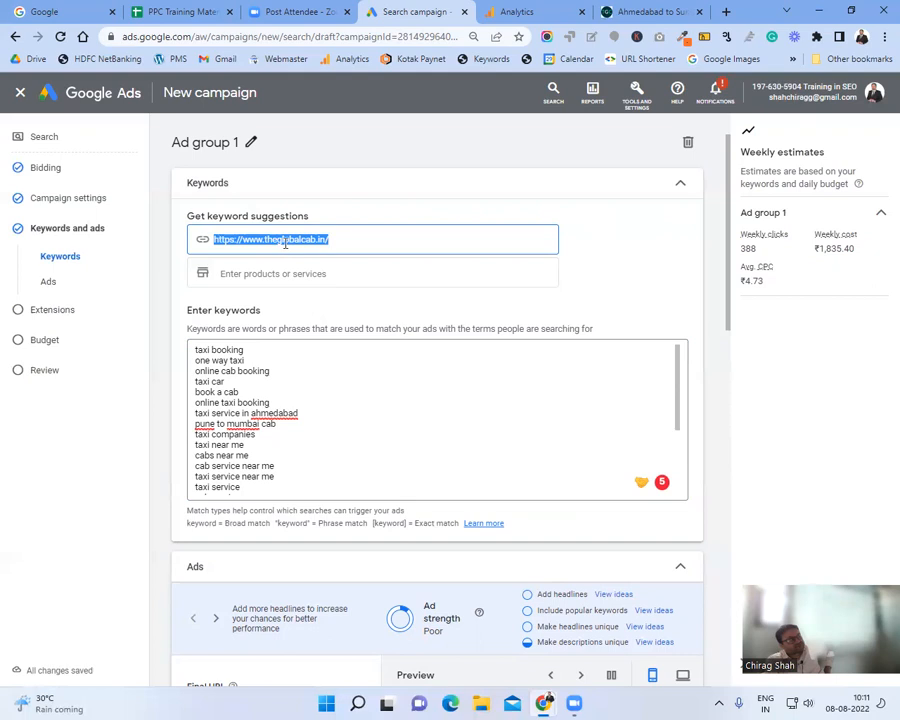
click(645, 11)
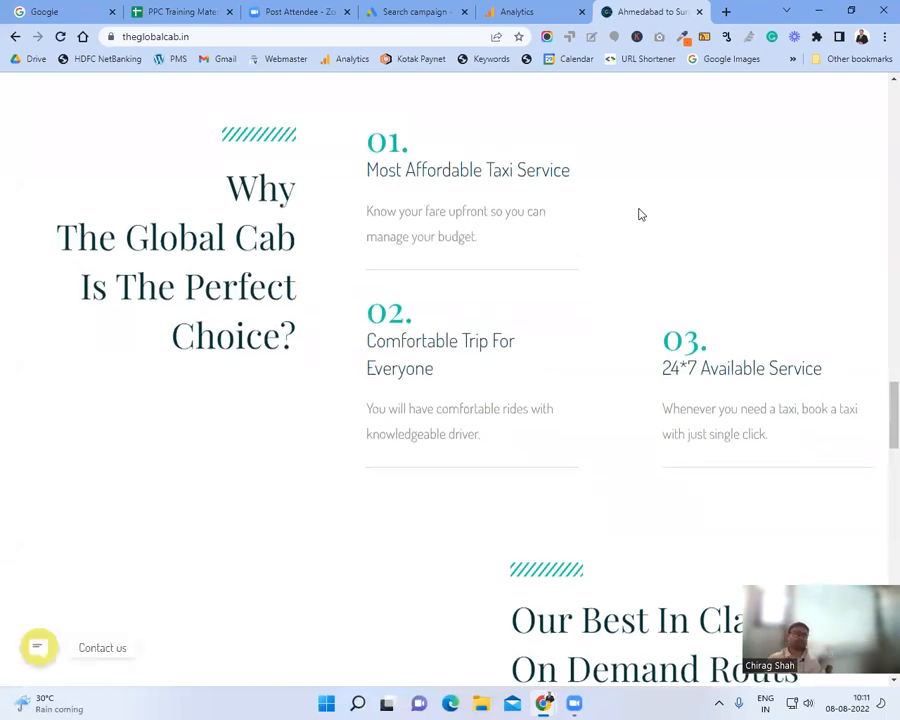
Step: After viewing theglobalcab.in's 'Why The Global Cab' section, return to the Search campaign tab
click(402, 11)
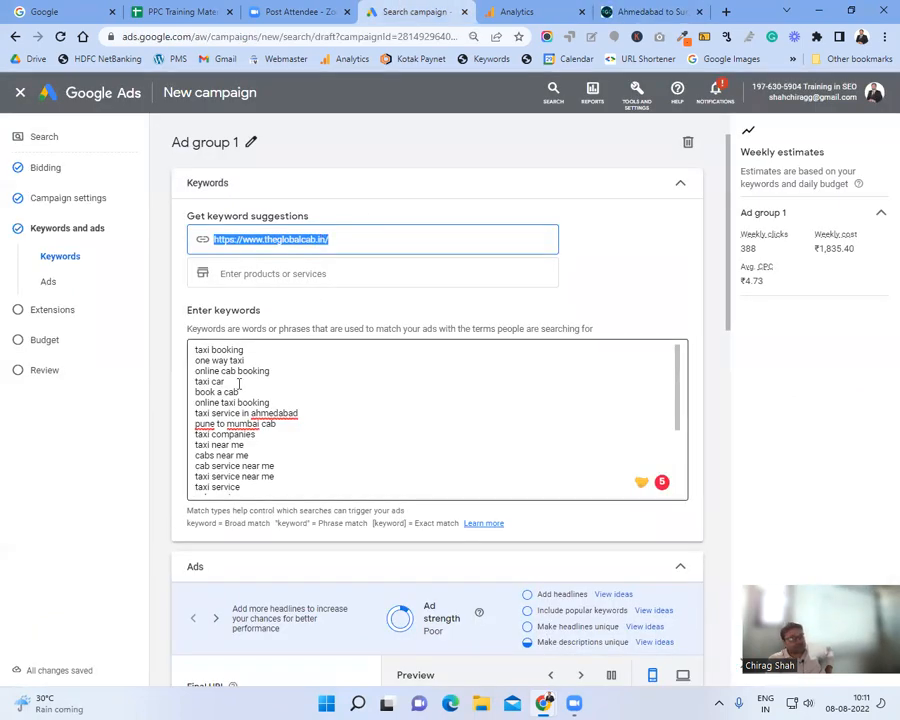
Step: Dismiss the spelling suggestion and place the cursor in Ad group 1's keyword list
mouse_move(205, 423)
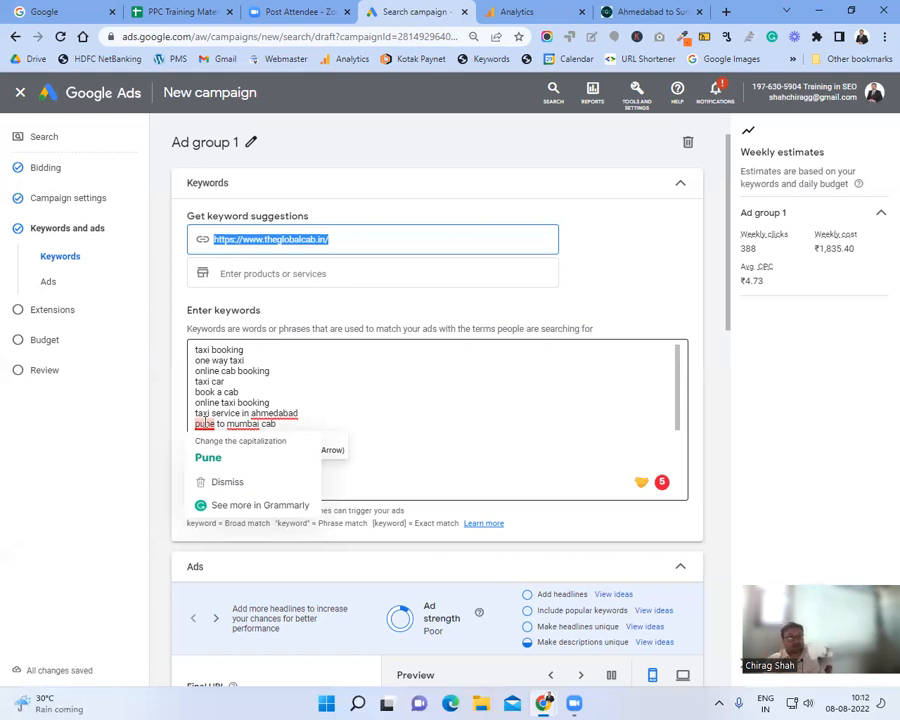
scroll(241, 378, up, 1)
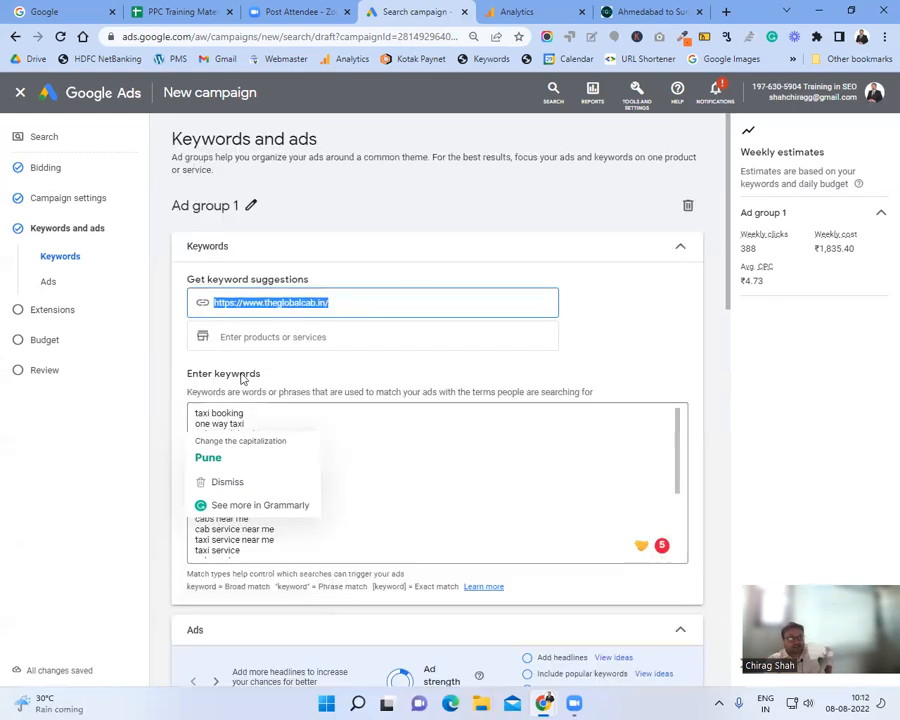
click(264, 424)
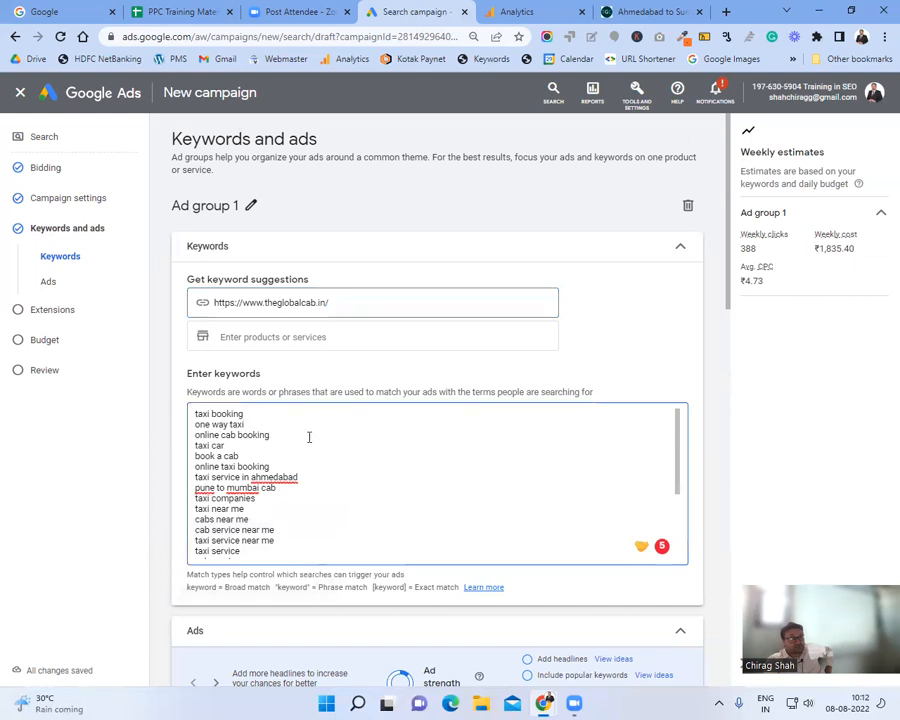
Step: Review Ad group 1's entered keywords one by one, including the 'near me' ones
click(281, 446)
click(276, 455)
click(289, 464)
click(297, 489)
scroll(316, 486, down, 3)
scroll(311, 476, up, 2)
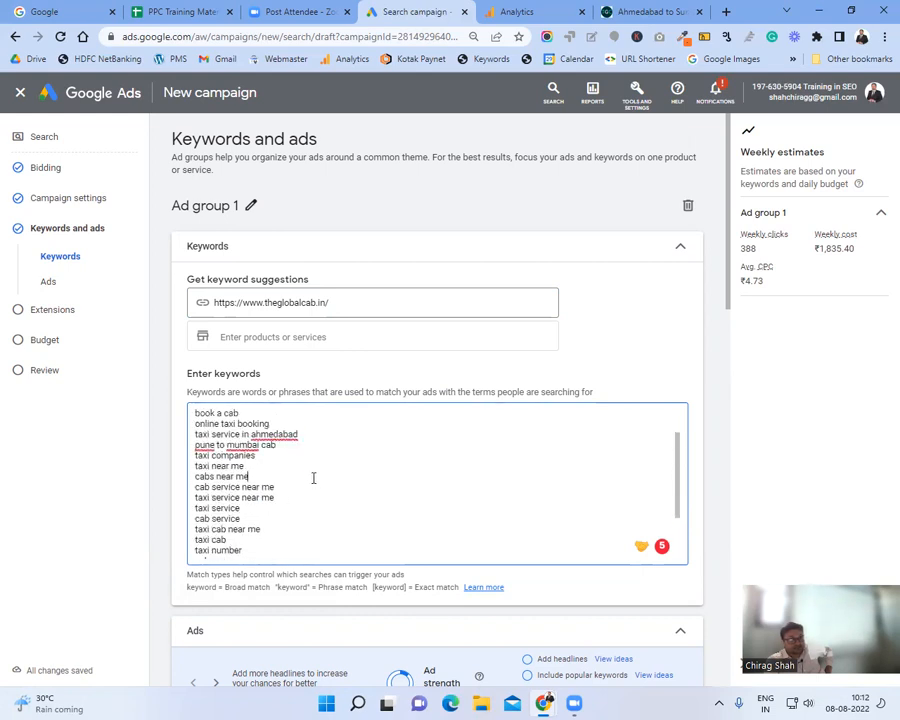
click(298, 487)
click(295, 500)
scroll(296, 504, down, 2)
Step: Delete the keywords 'taxi number', 'cab company' and 'my taxi', leaving no blank lines
drag(232, 469, 189, 473)
click(222, 457)
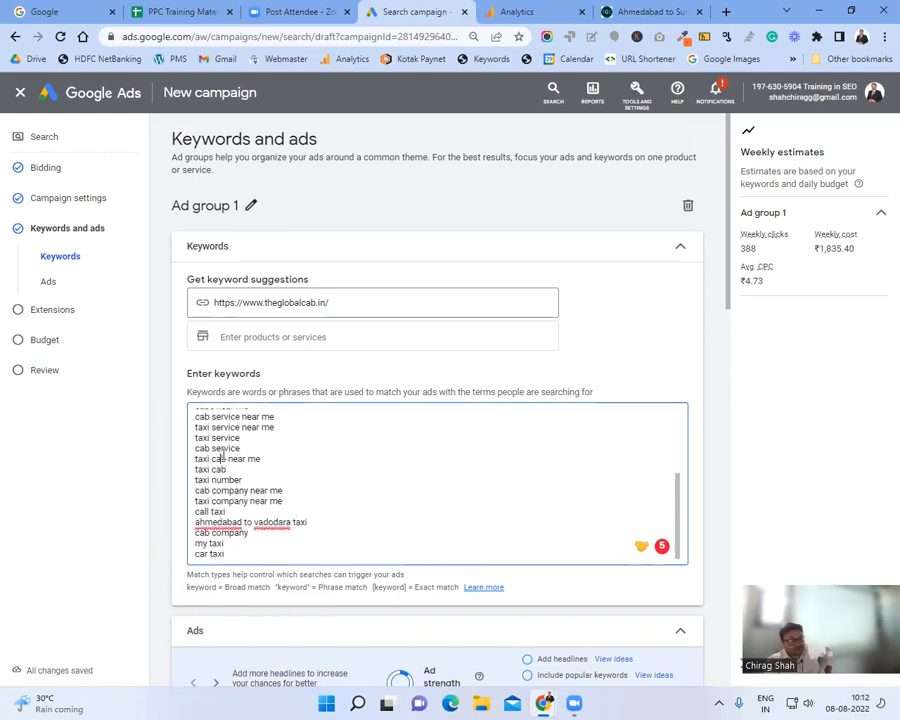
drag(244, 480, 181, 484)
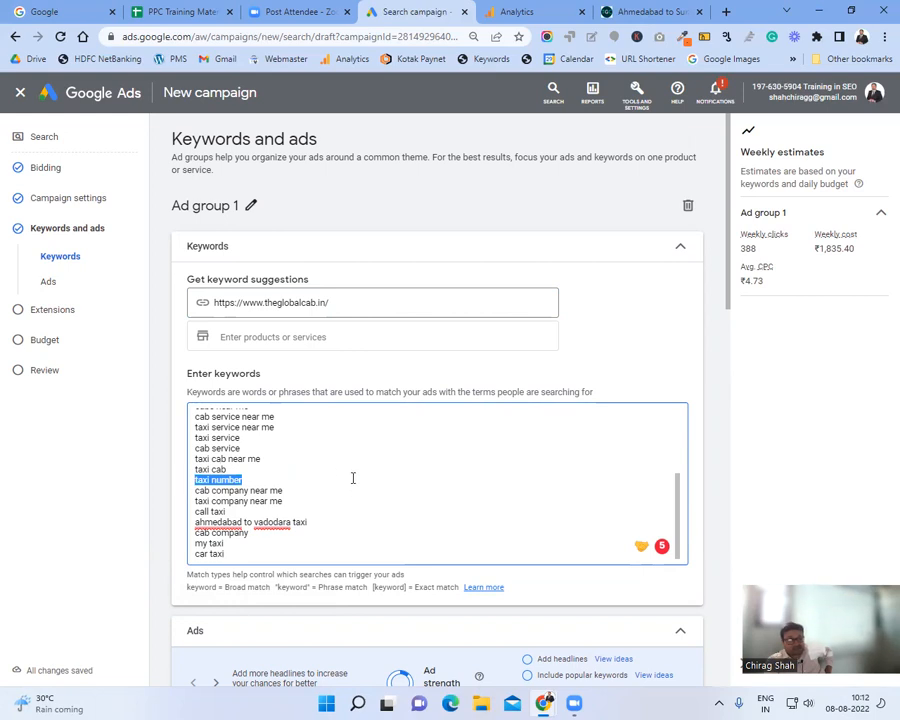
key(Delete)
key(Delete)
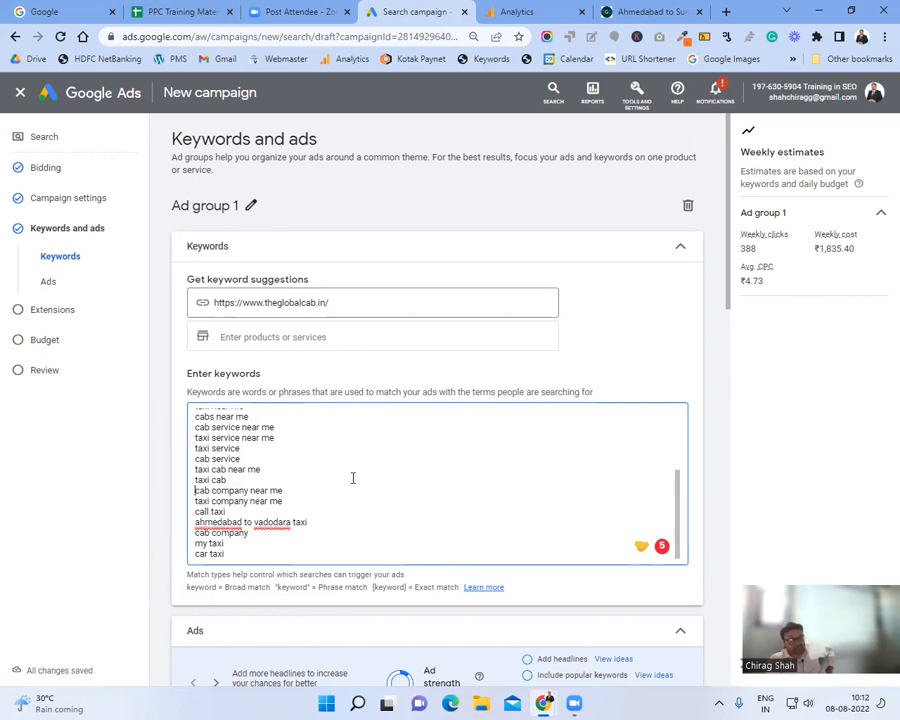
scroll(352, 478, down, 4)
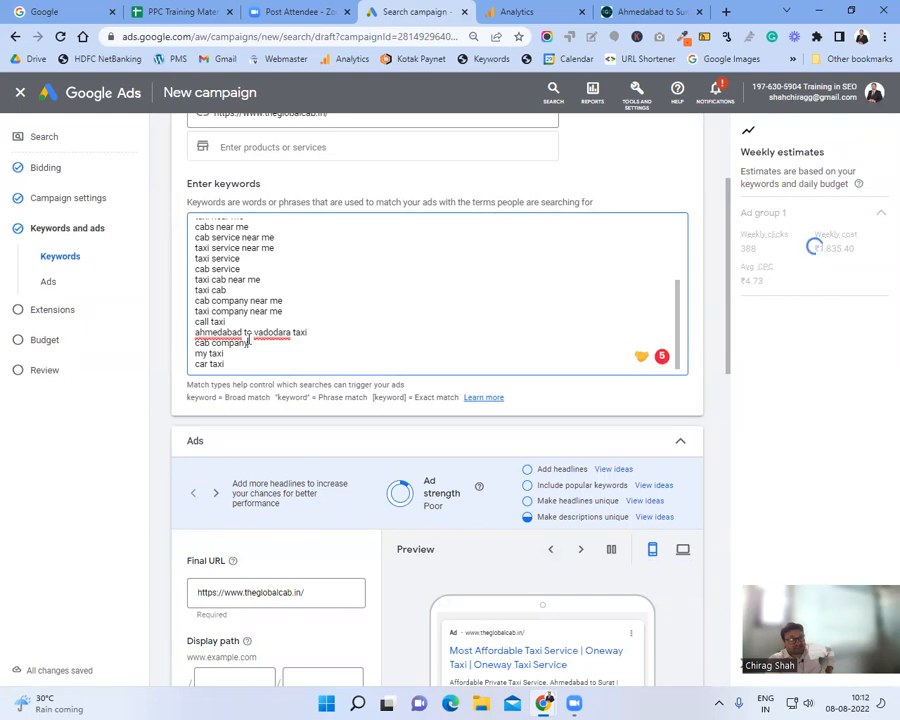
drag(192, 332, 249, 343)
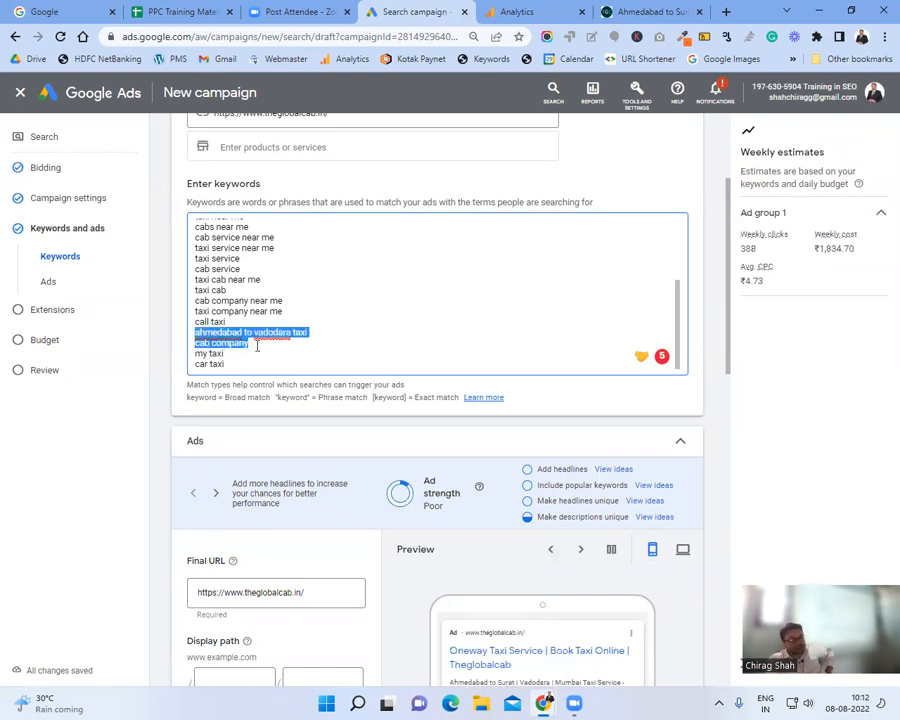
click(257, 345)
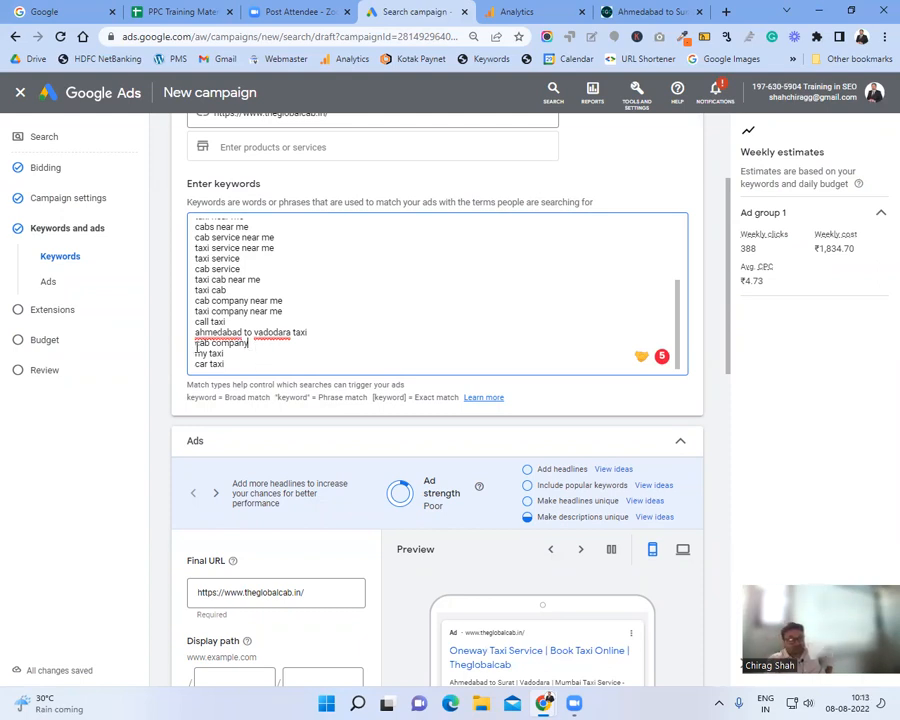
key(shift+Home)
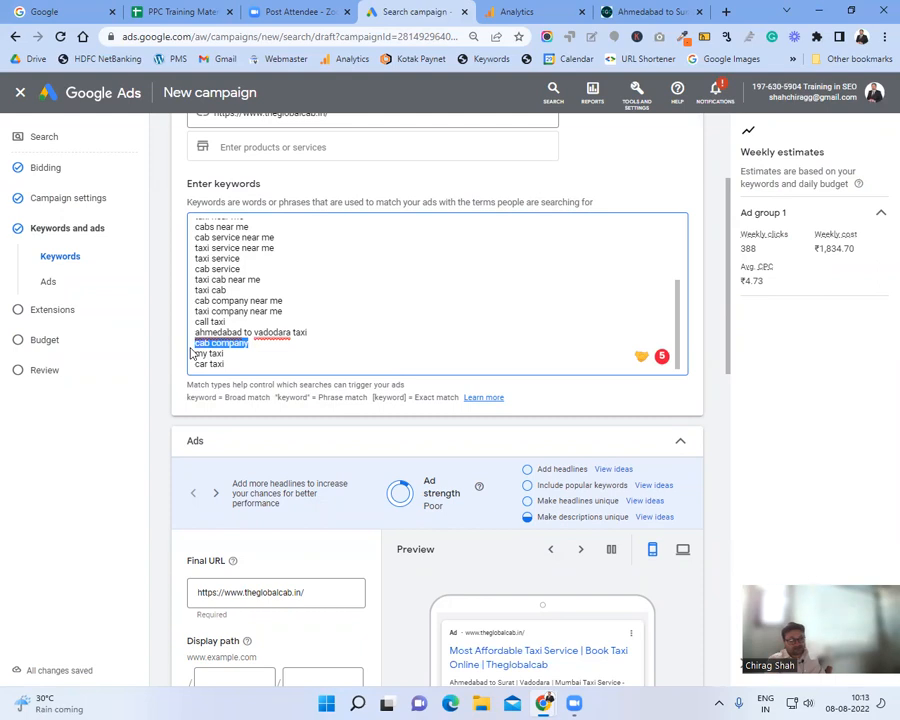
key(BackSpace)
key(BackSpace)
drag(233, 356, 179, 360)
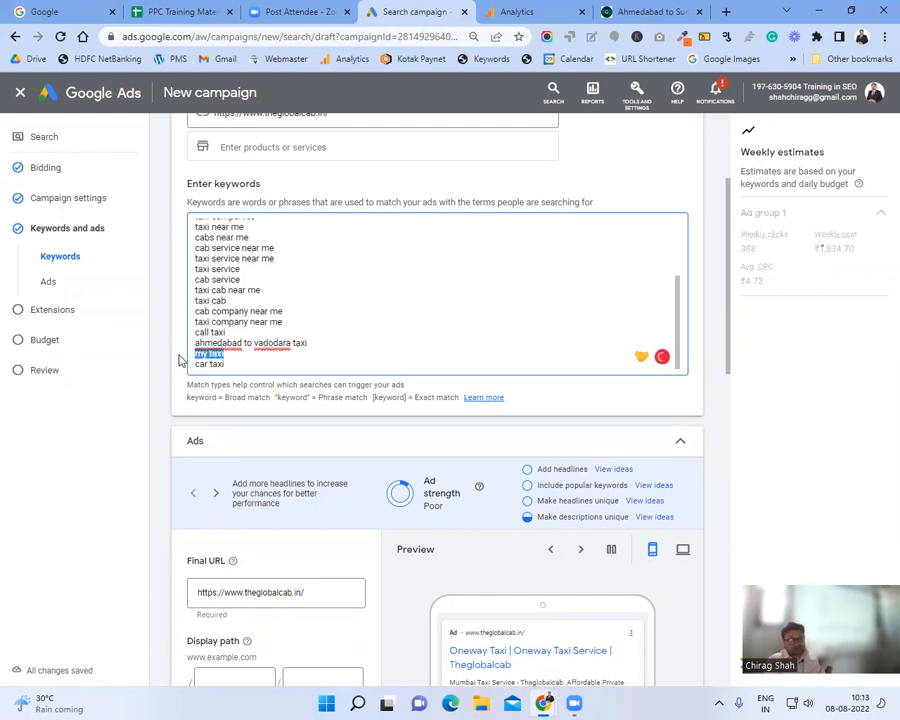
key(BackSpace)
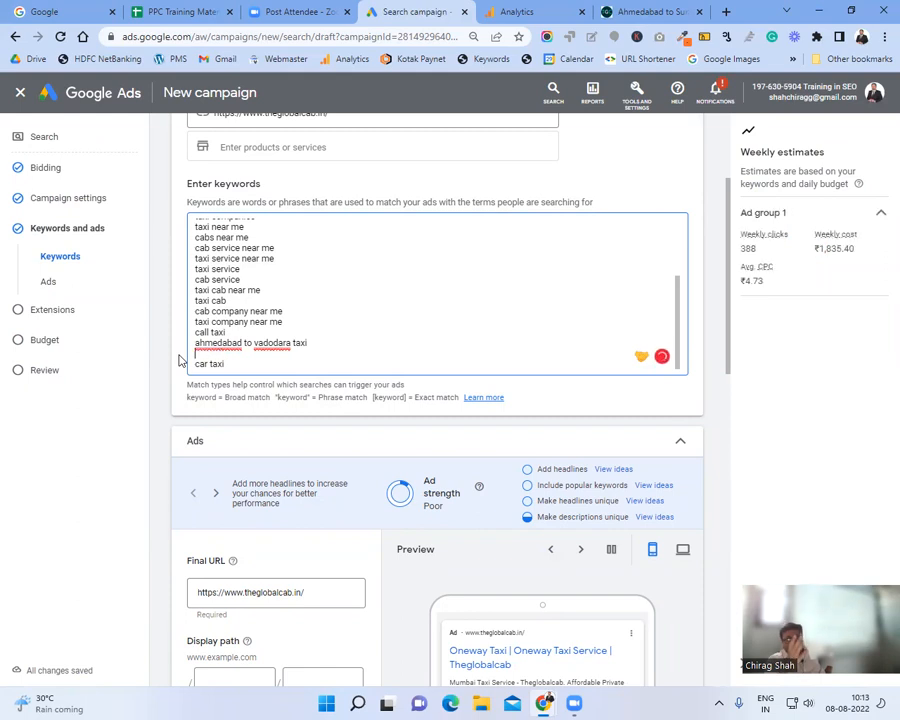
key(BackSpace)
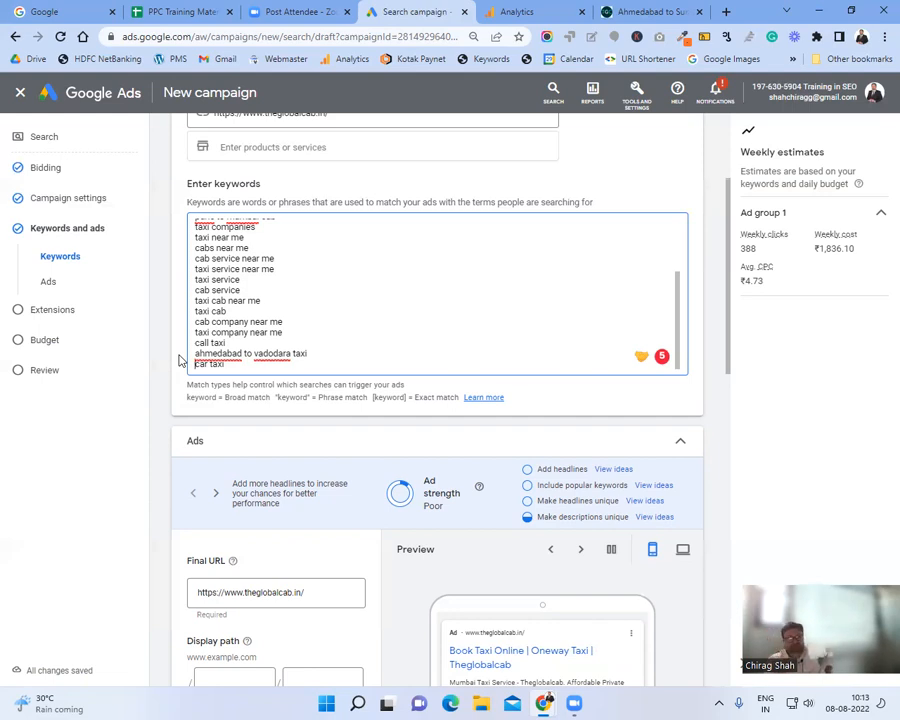
scroll(200, 340, down, 2)
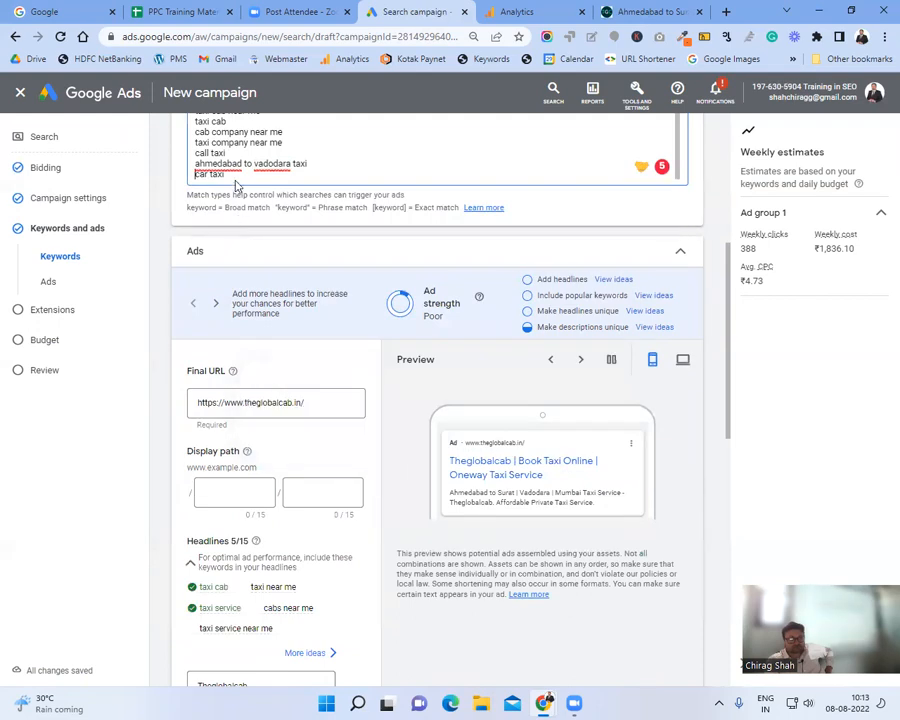
scroll(428, 225, up, 1)
scroll(428, 225, up, 2)
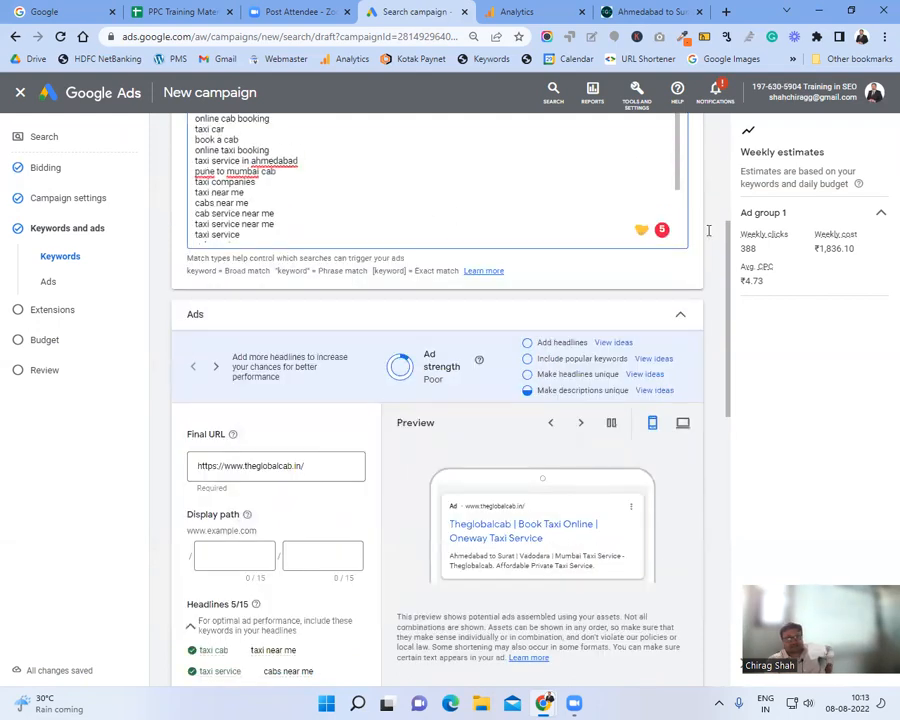
scroll(708, 221, up, 3)
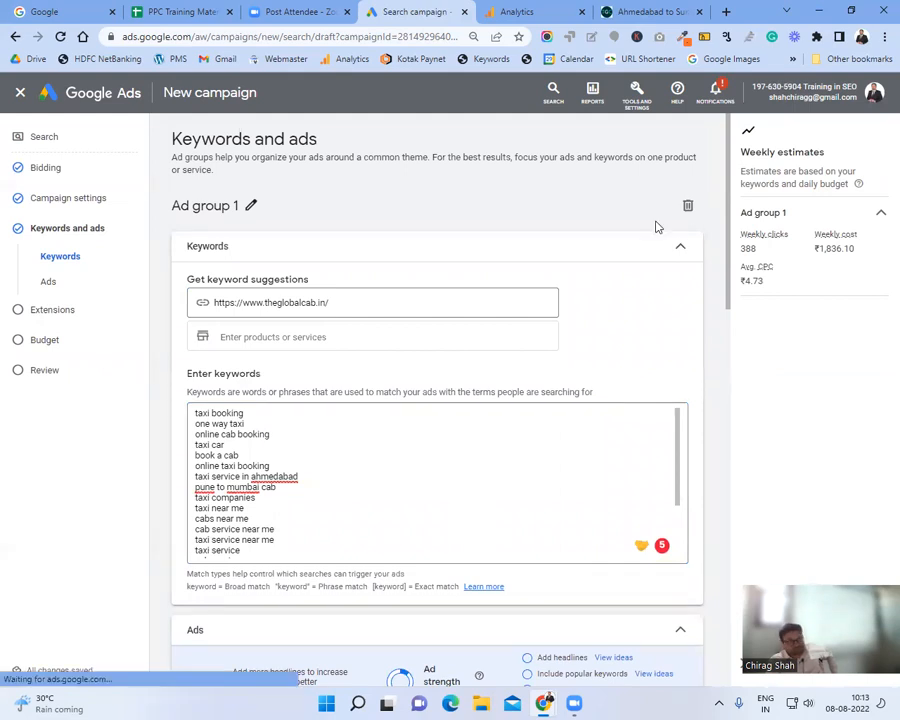
click(391, 303)
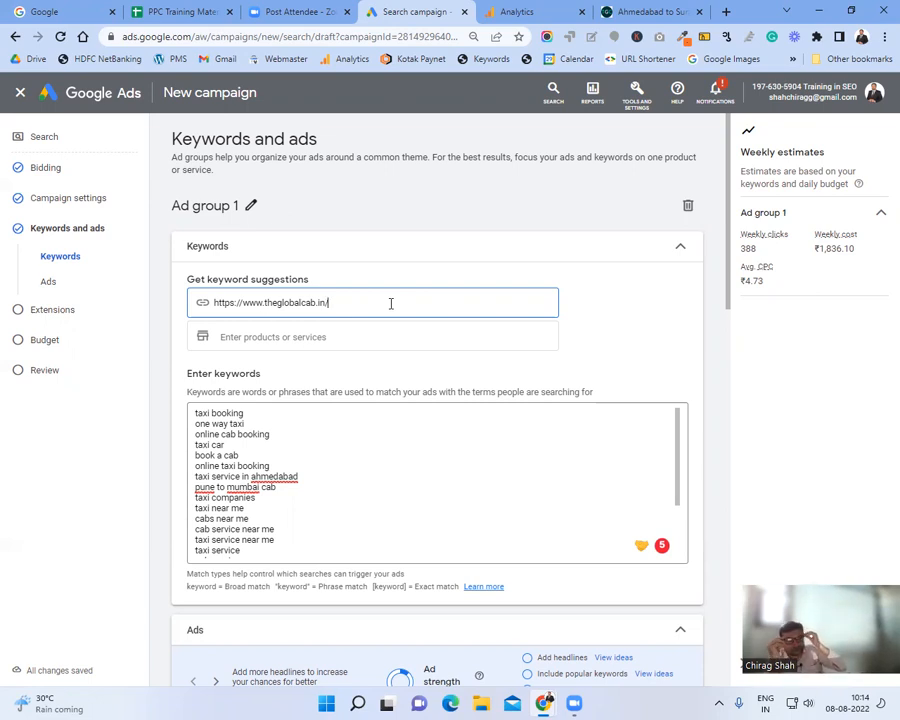
Step: Copy the campaign page's web address and load it in a new Chrome tab
right_click(640, 106)
click(521, 94)
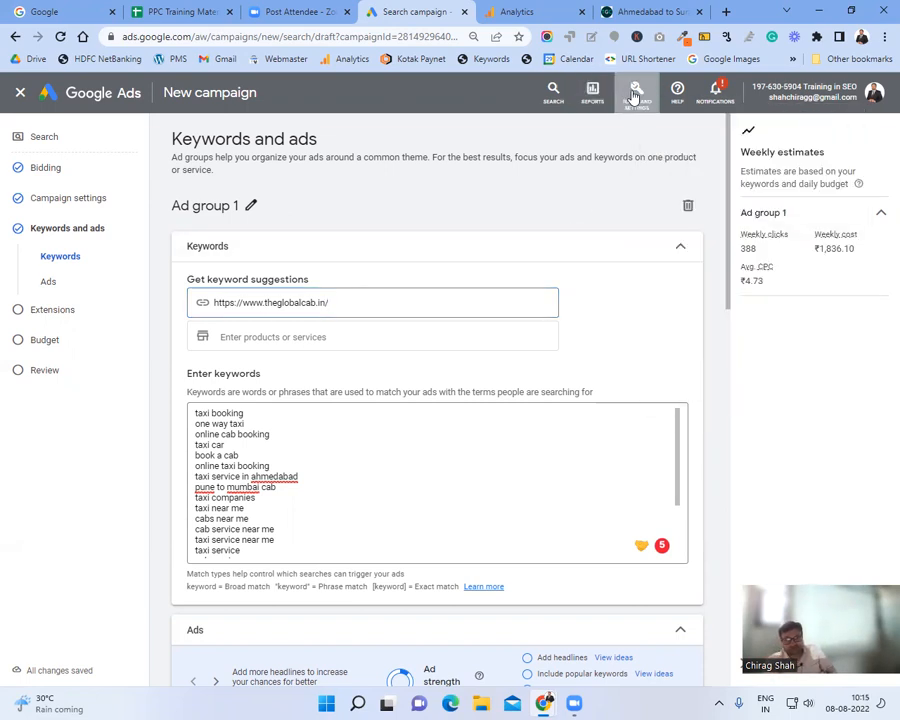
right_click(633, 95)
click(500, 92)
click(343, 37)
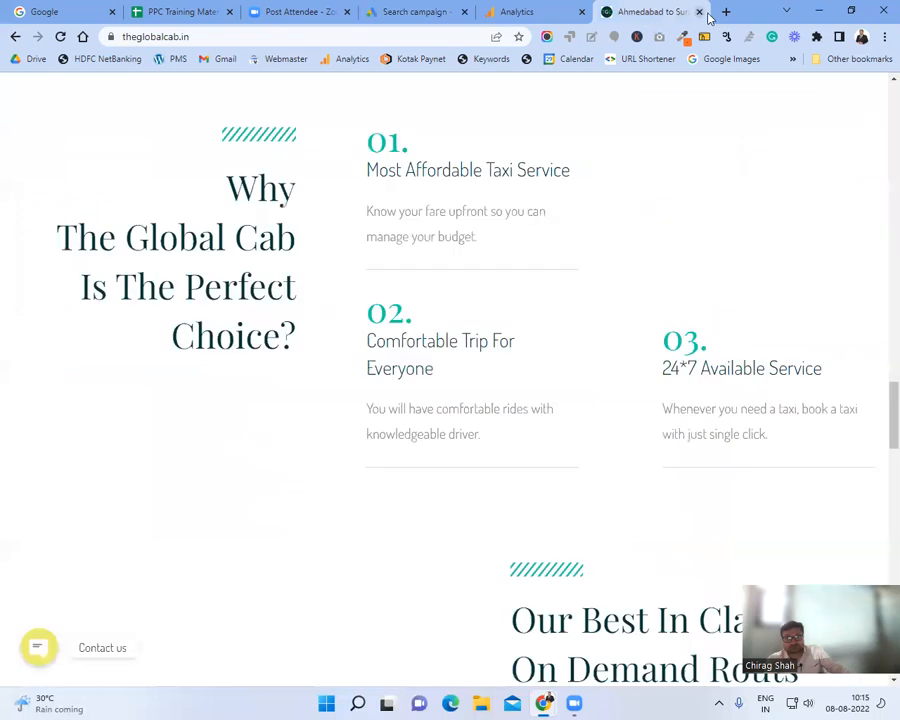
click(660, 12)
click(724, 14)
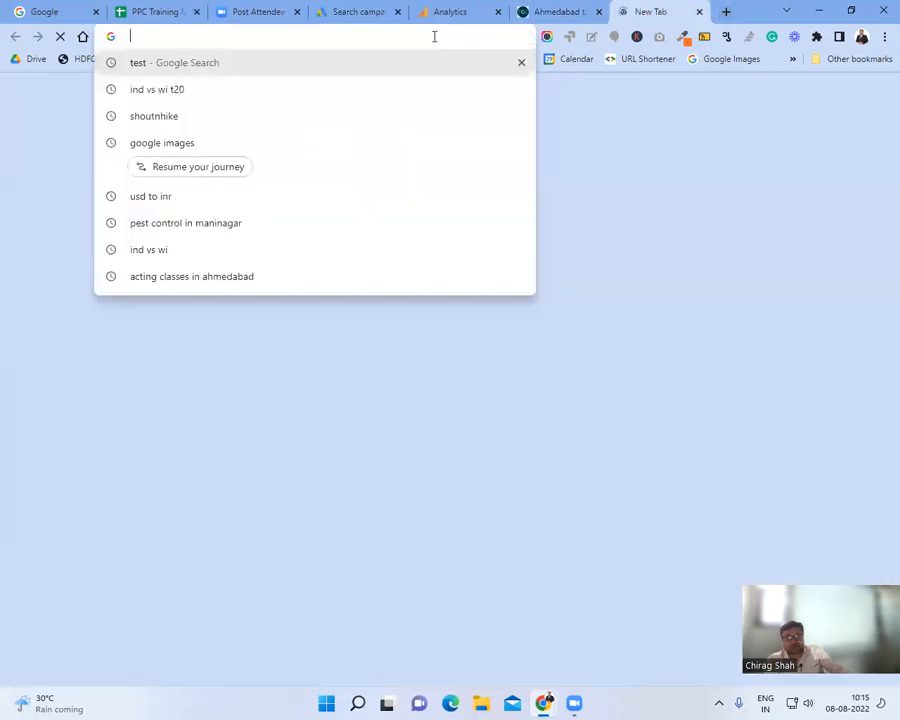
key(ctrl+v)
key(Return)
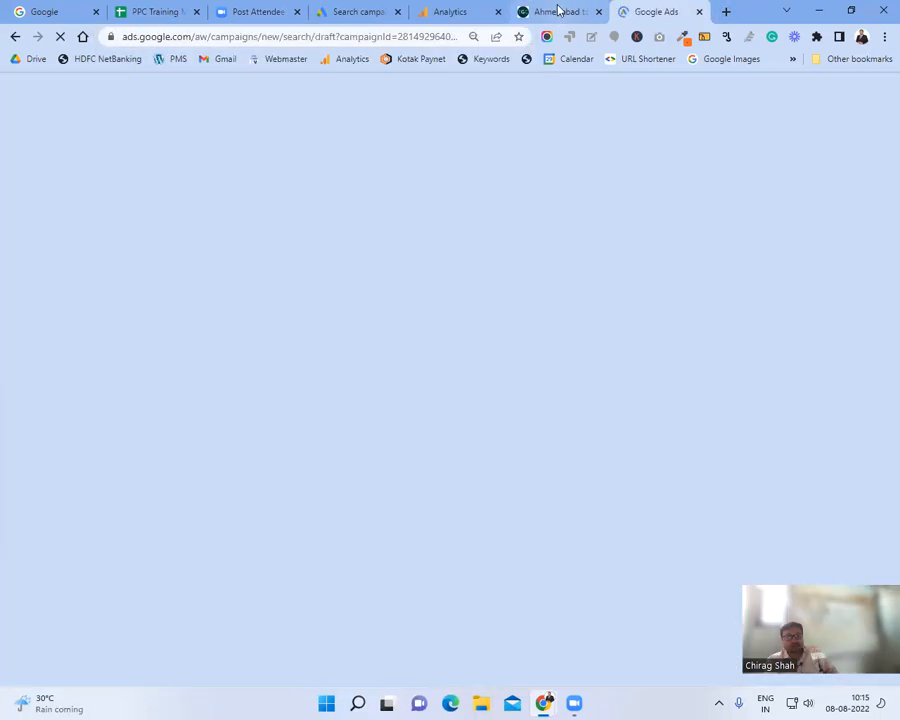
Step: Check the original campaign tab's website field, then return to the new tab's address
click(558, 10)
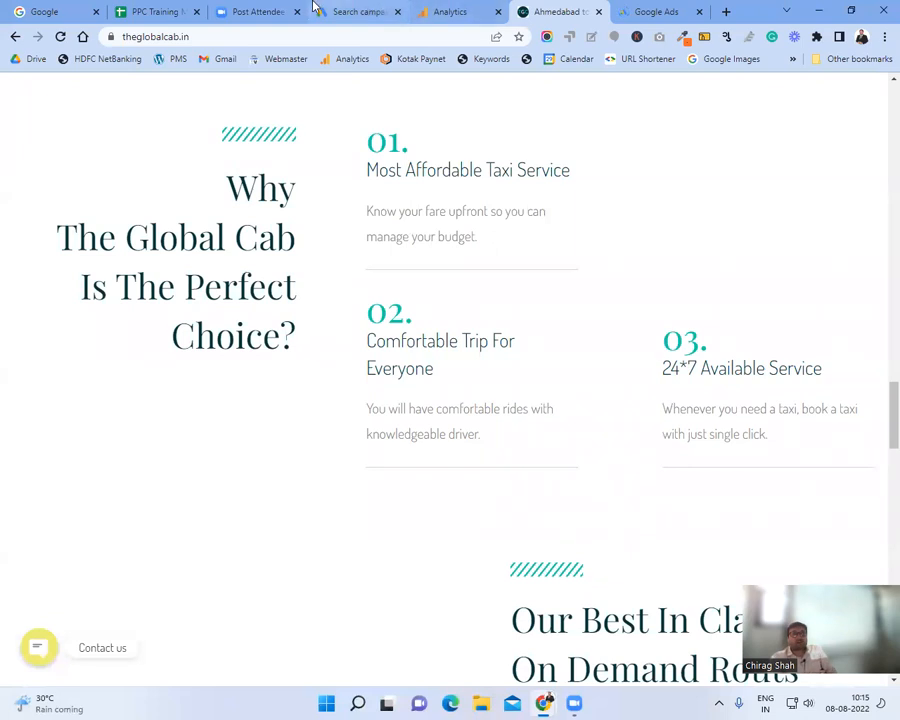
click(370, 10)
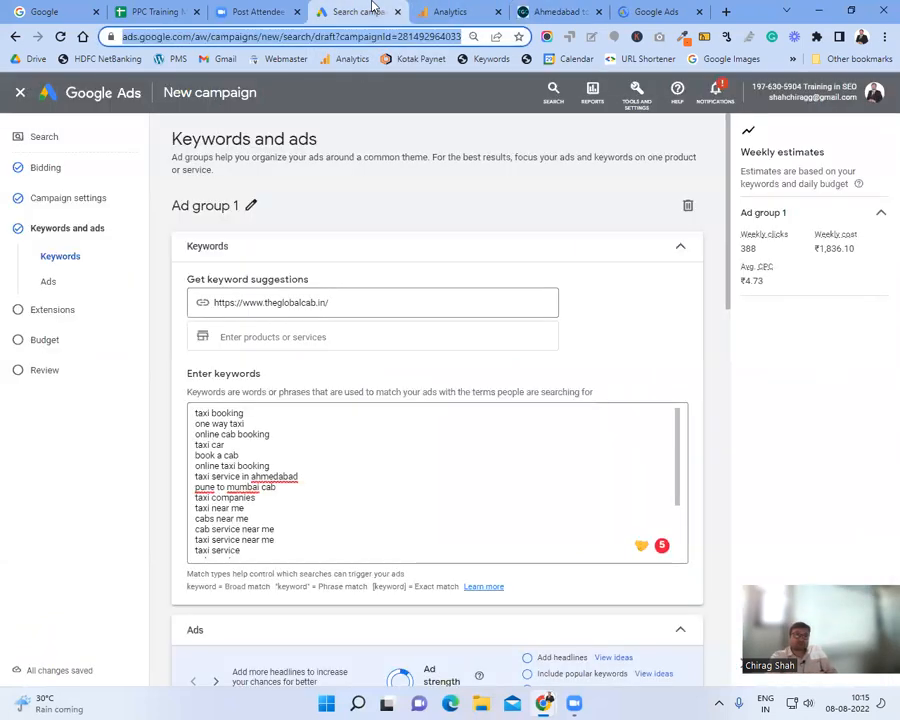
click(347, 298)
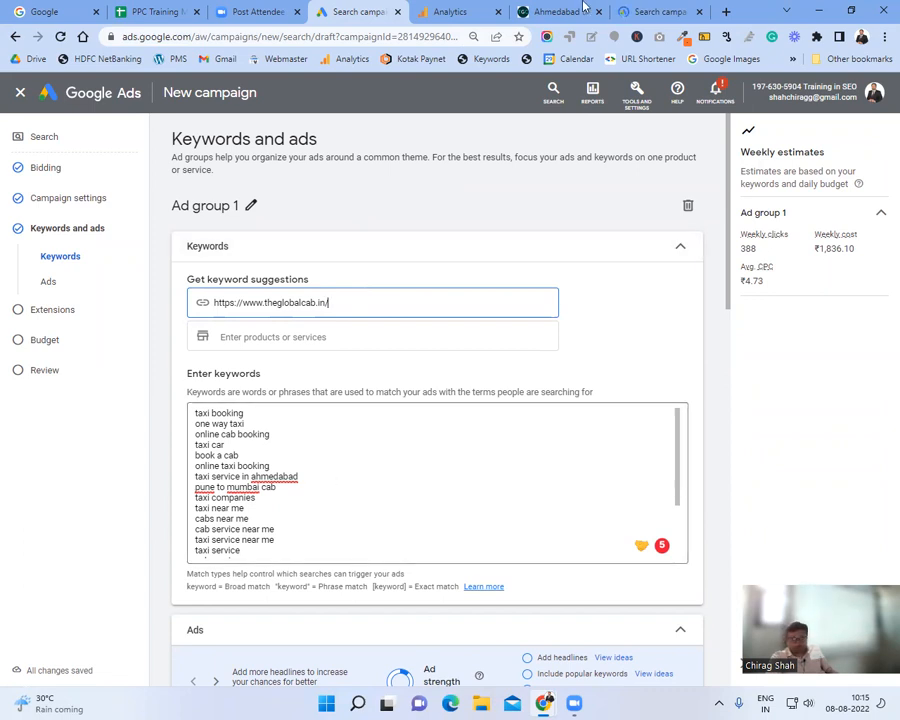
click(624, 8)
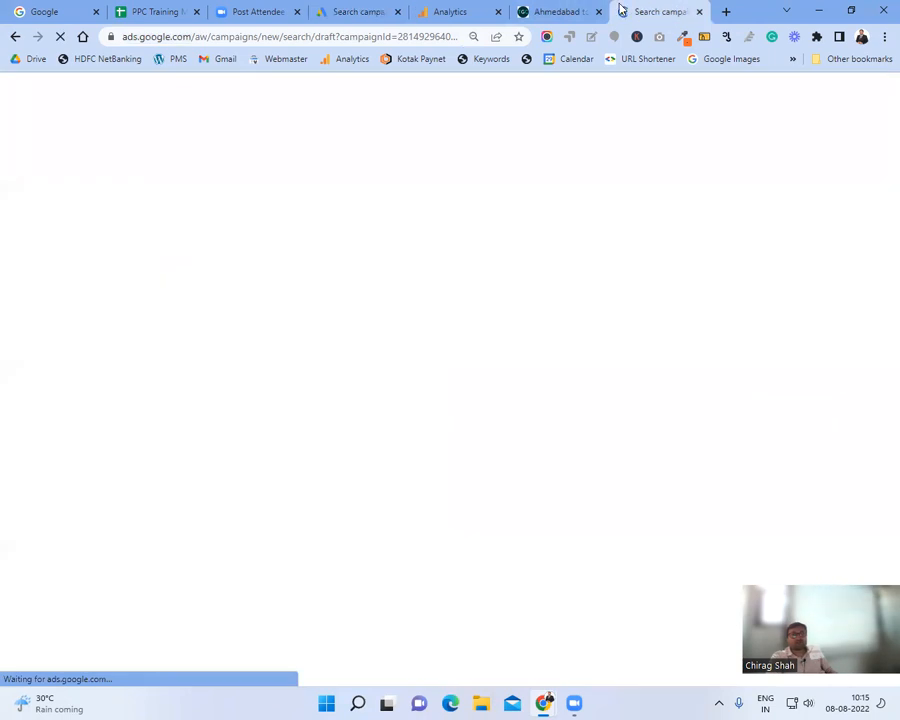
click(396, 38)
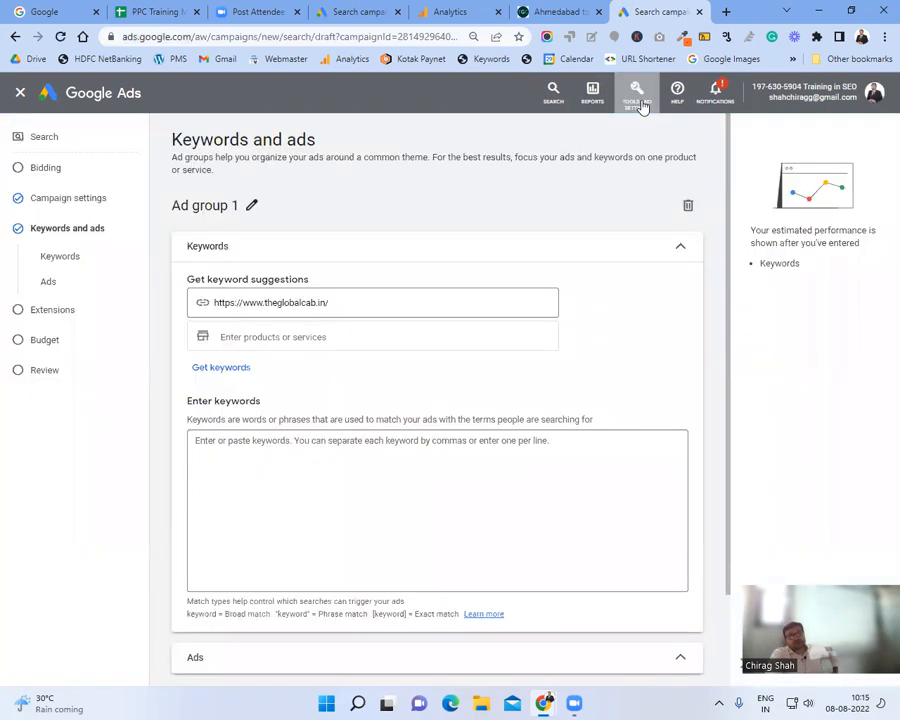
Step: Open Keyword Planner from the Tools and settings menu under Planning
click(641, 107)
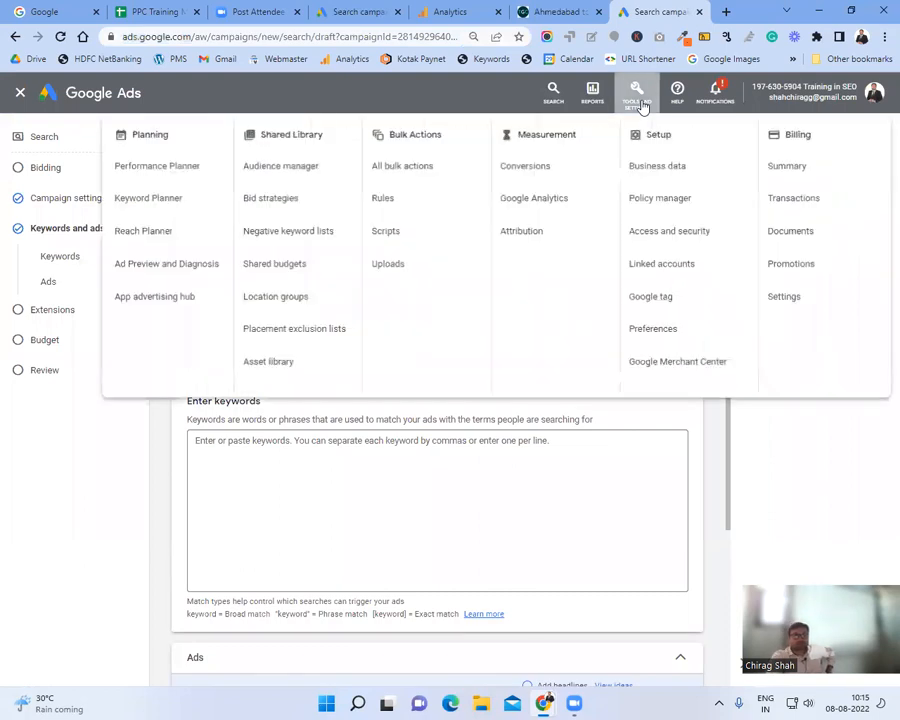
click(159, 209)
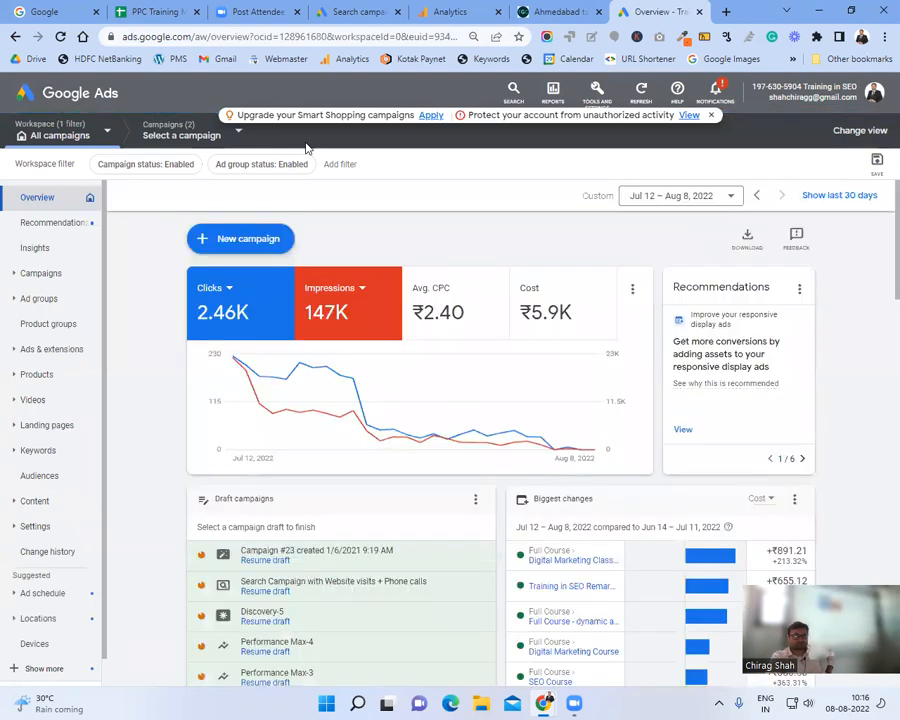
click(597, 90)
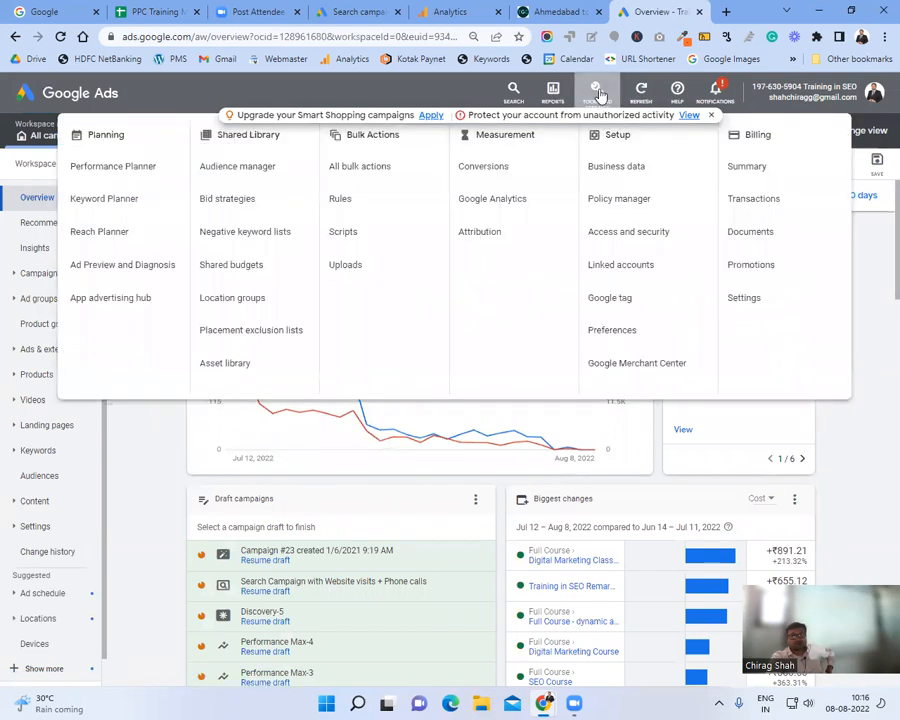
click(100, 208)
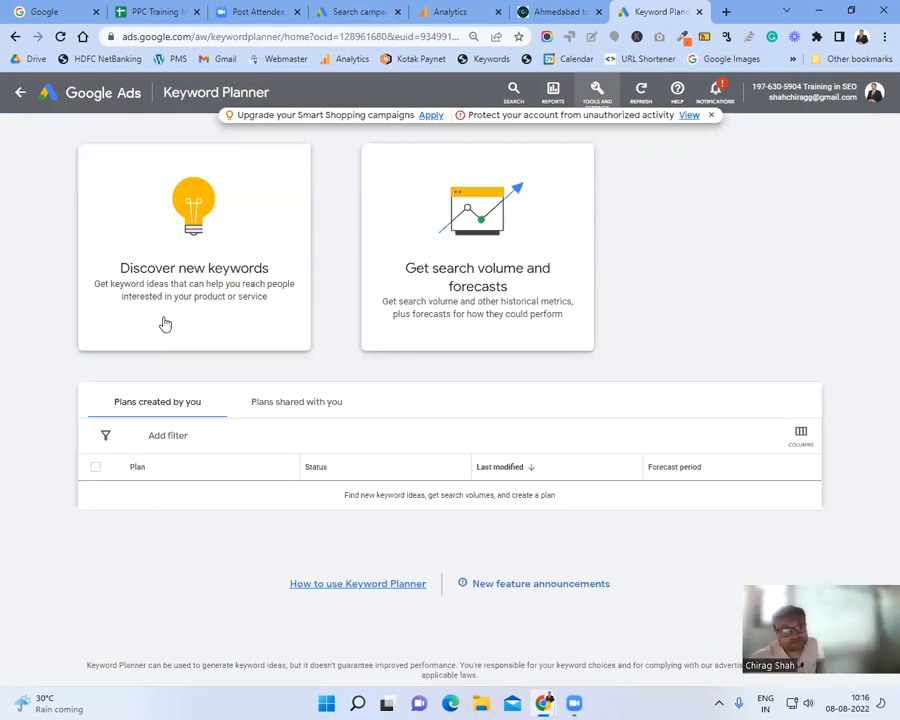
Step: Start Discover new keywords with the phrase 'cab service in ahmedabad'
click(185, 270)
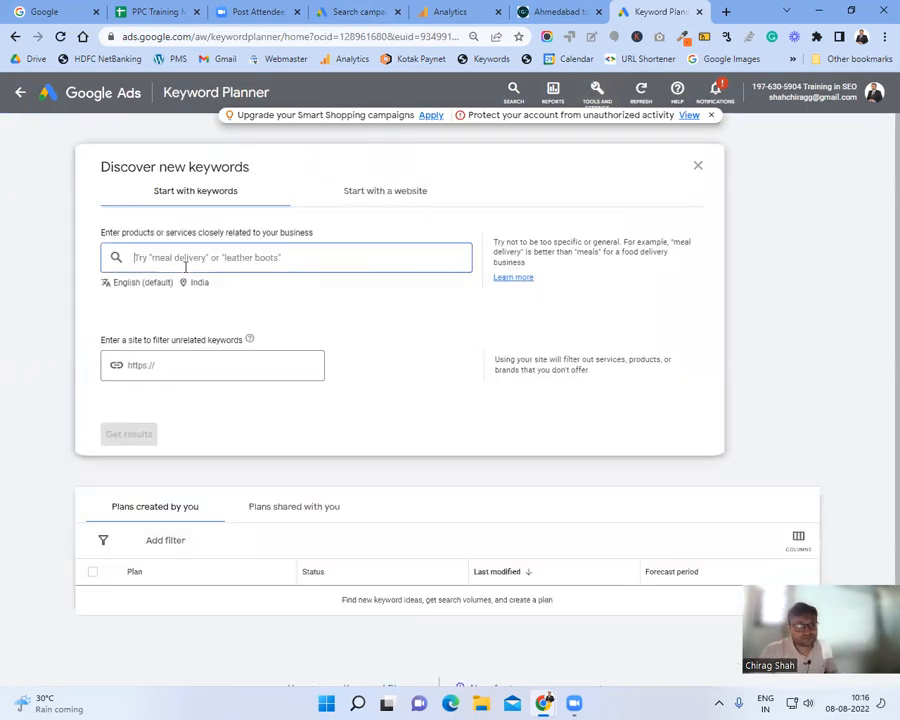
text(cab ser)
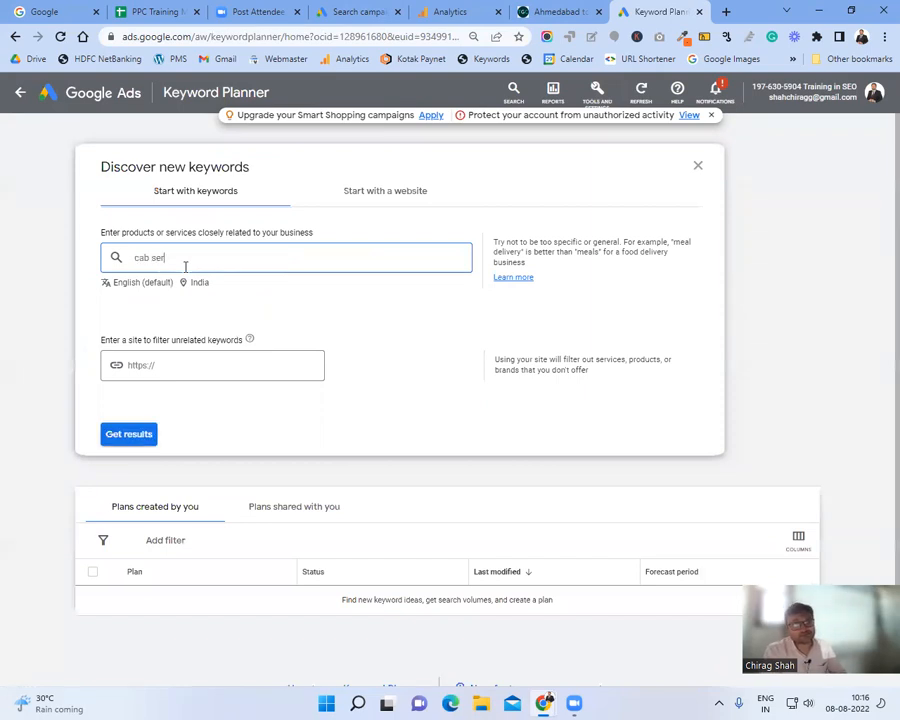
text(vice in ahmedabad)
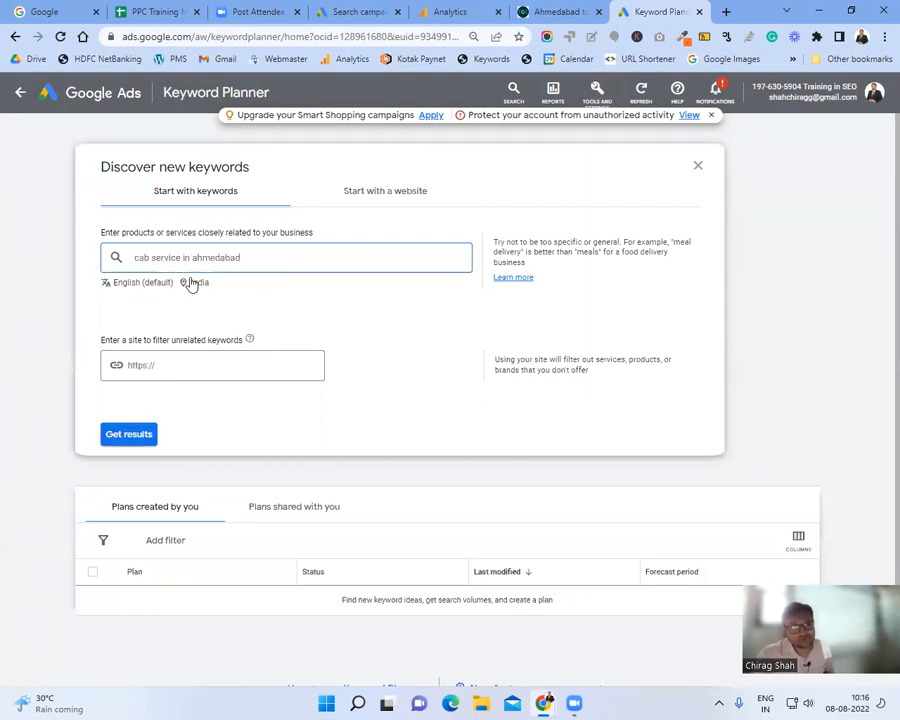
key(Return)
Step: Change the location target from India to Ahmedabad, Gujarat and save it
click(190, 285)
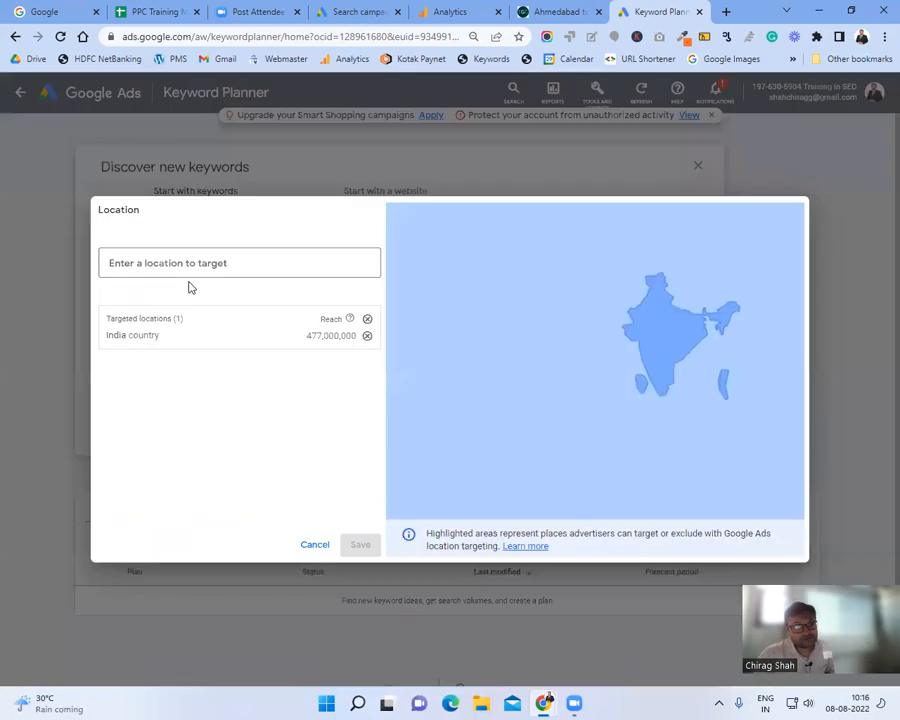
click(367, 338)
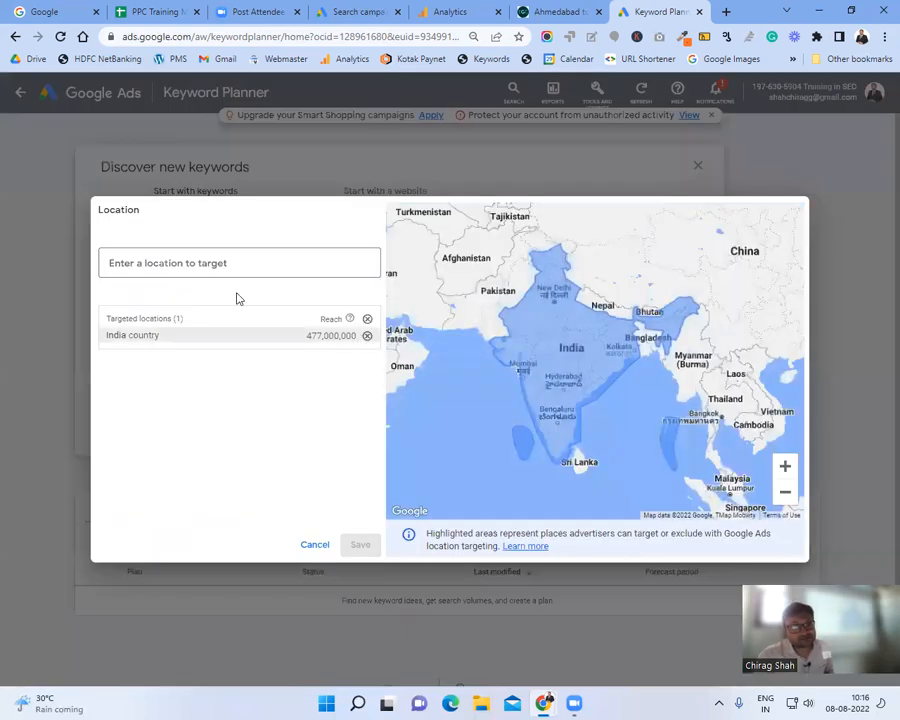
click(205, 263)
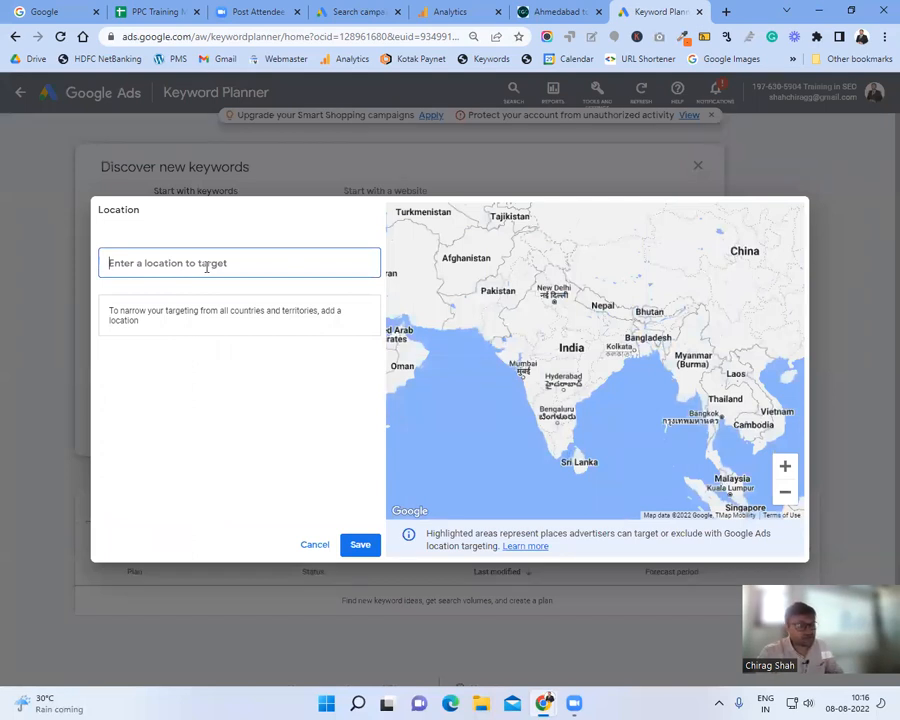
text(ahmedabad)
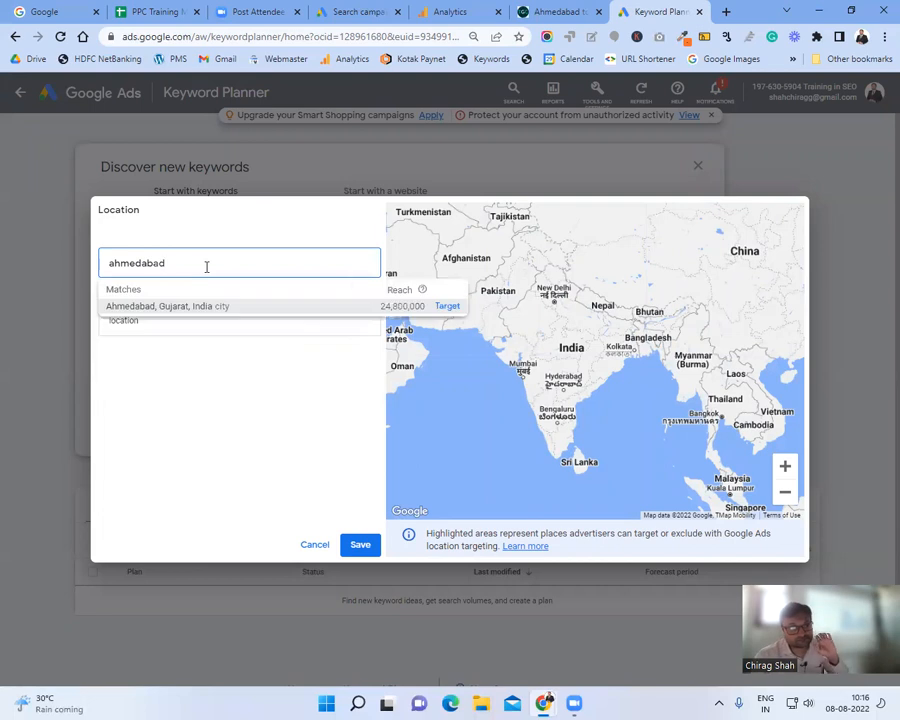
click(203, 306)
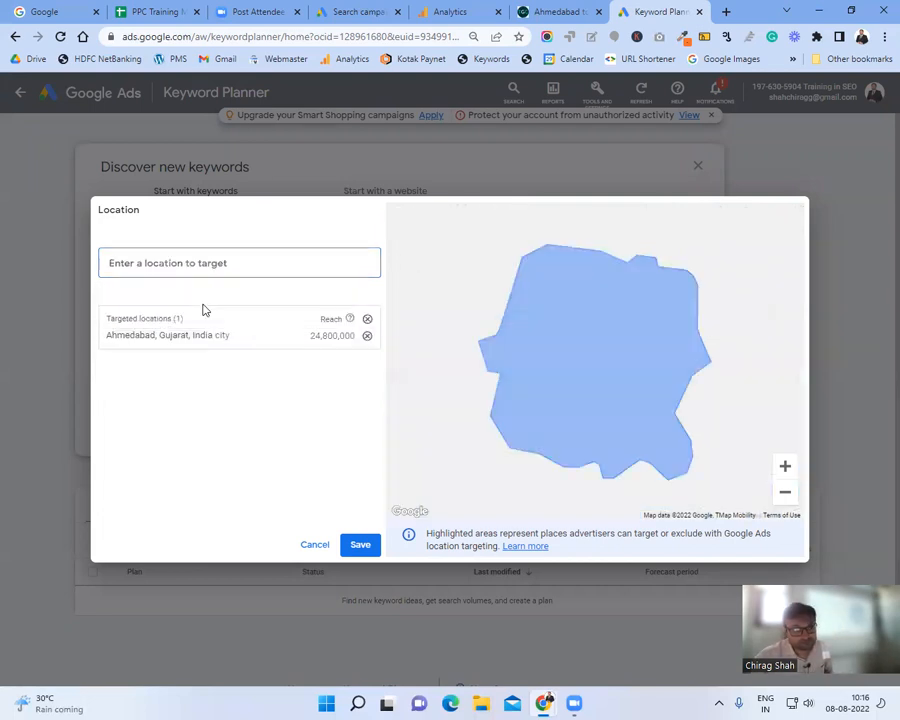
click(366, 546)
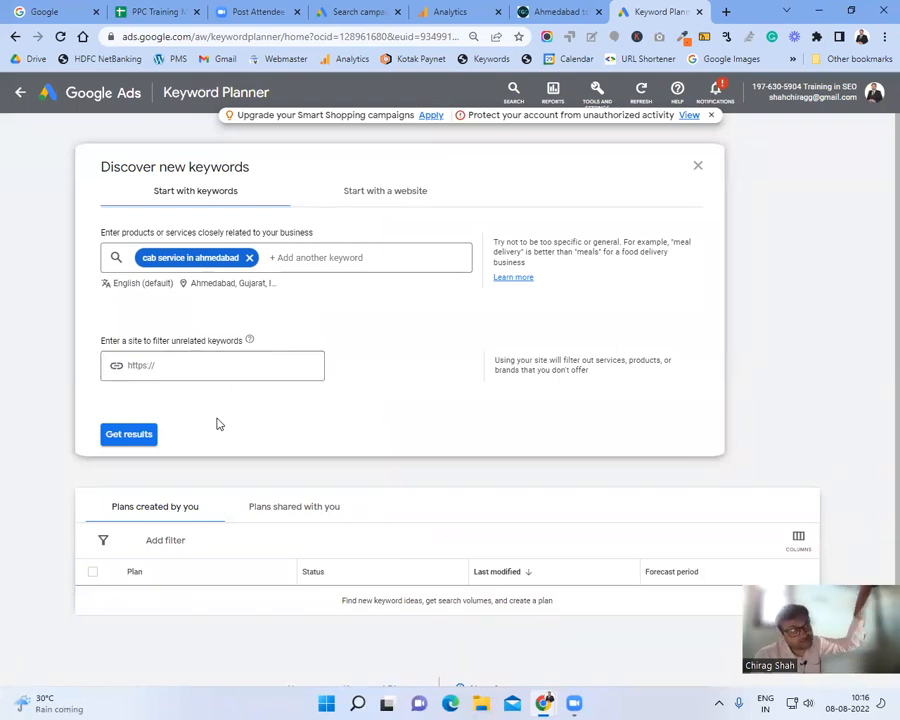
Step: Get the keyword ideas, scroll through them, and expand the brand refinement group
click(126, 438)
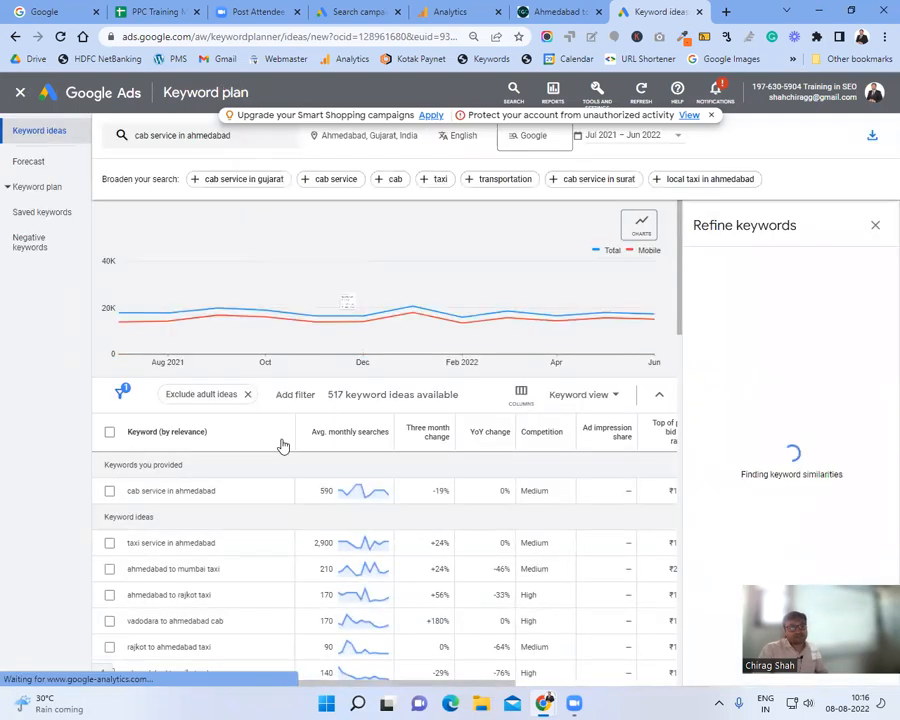
scroll(281, 440, down, 1)
scroll(267, 470, down, 1)
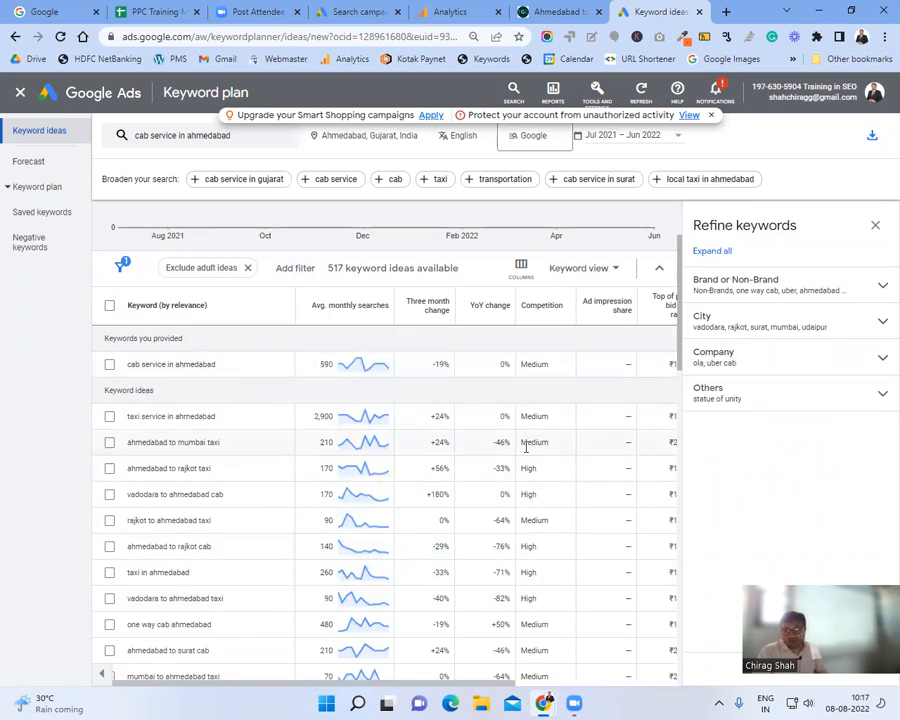
click(760, 286)
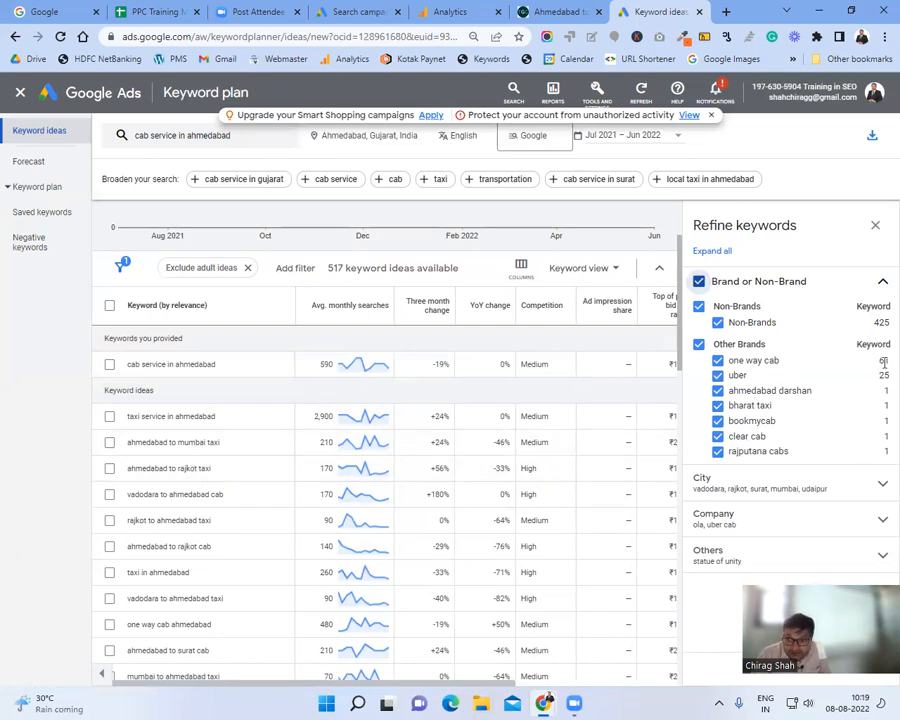
Step: Uncheck 'uber' under Other Brands, close Refine keywords, and return to the campaign draft
mouse_move(884, 361)
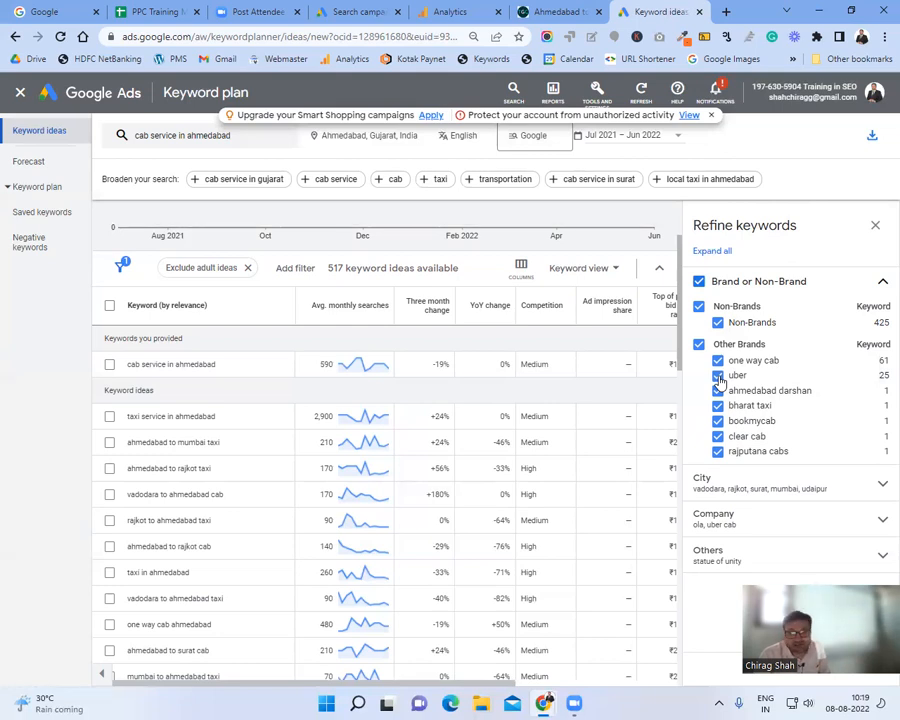
click(718, 376)
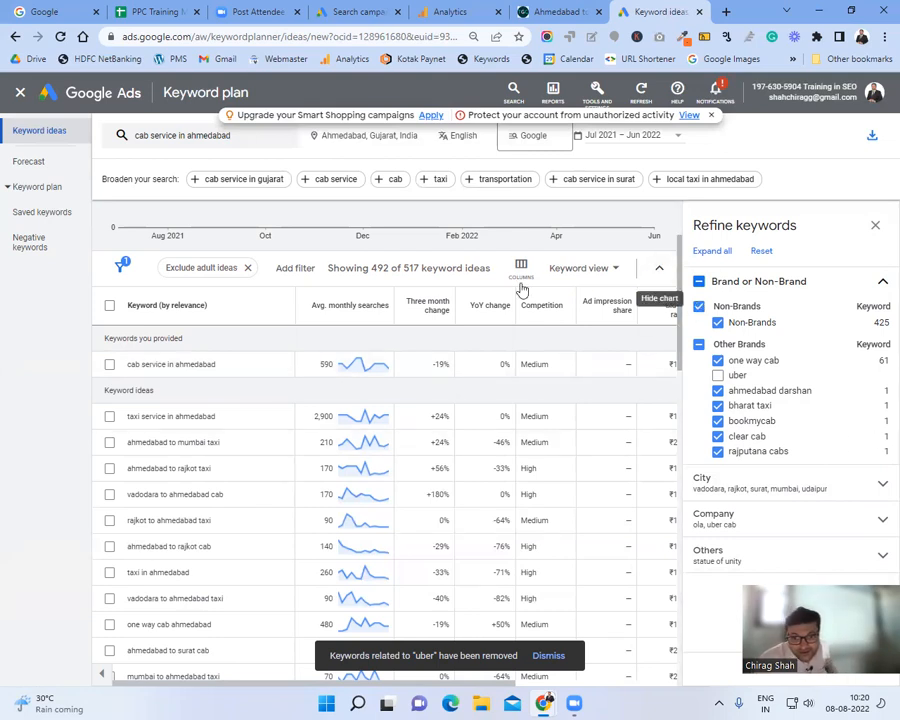
click(875, 229)
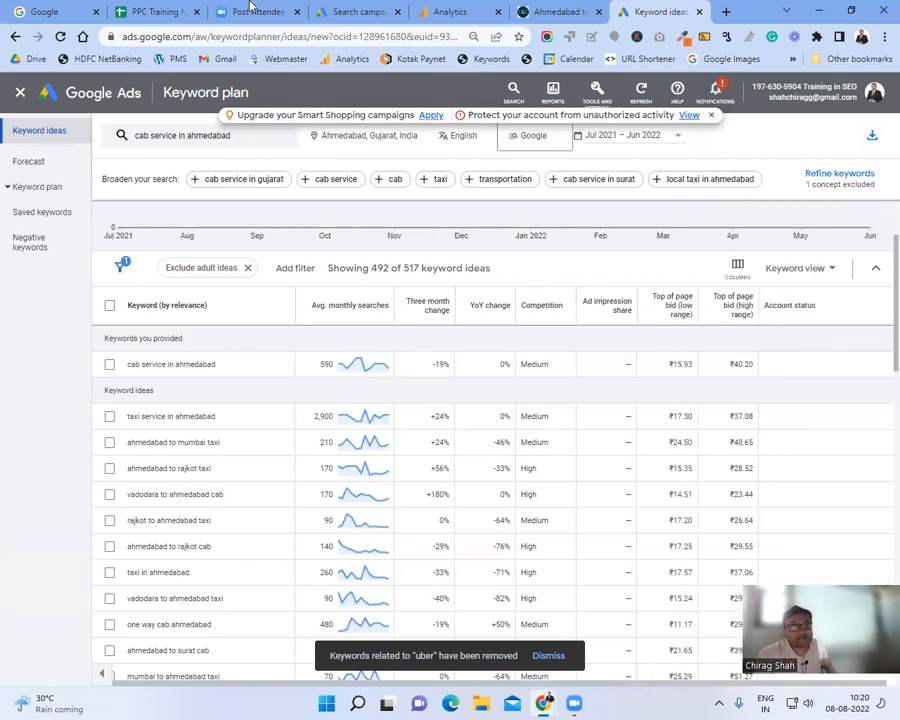
click(352, 12)
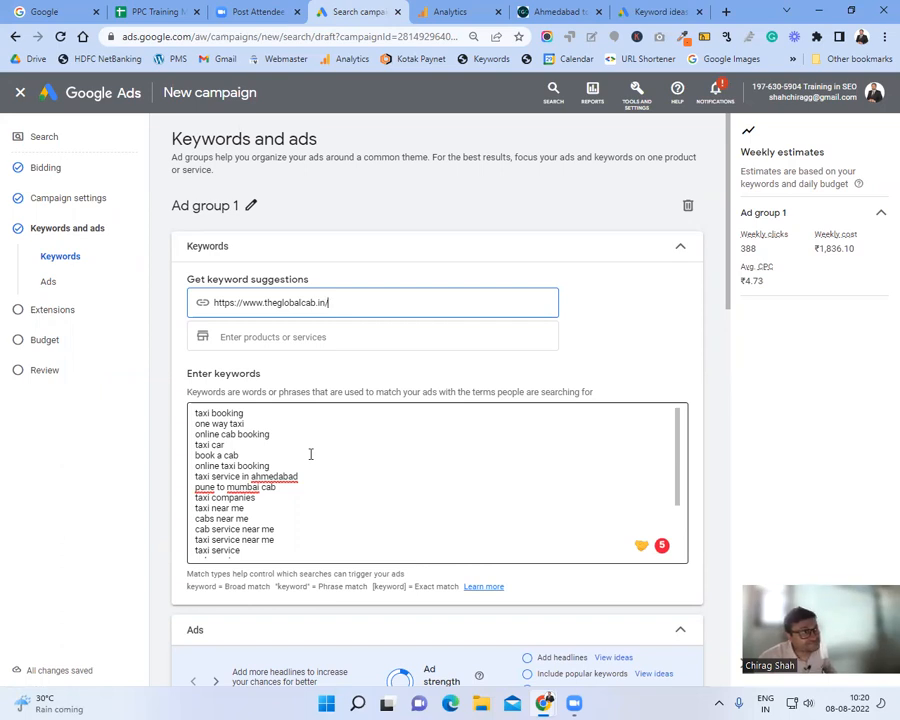
Step: Return to the keyword ideas, then view the theglobalcab.in site's 'Why The Global Cab Is The Perfect Choice?' section
click(650, 11)
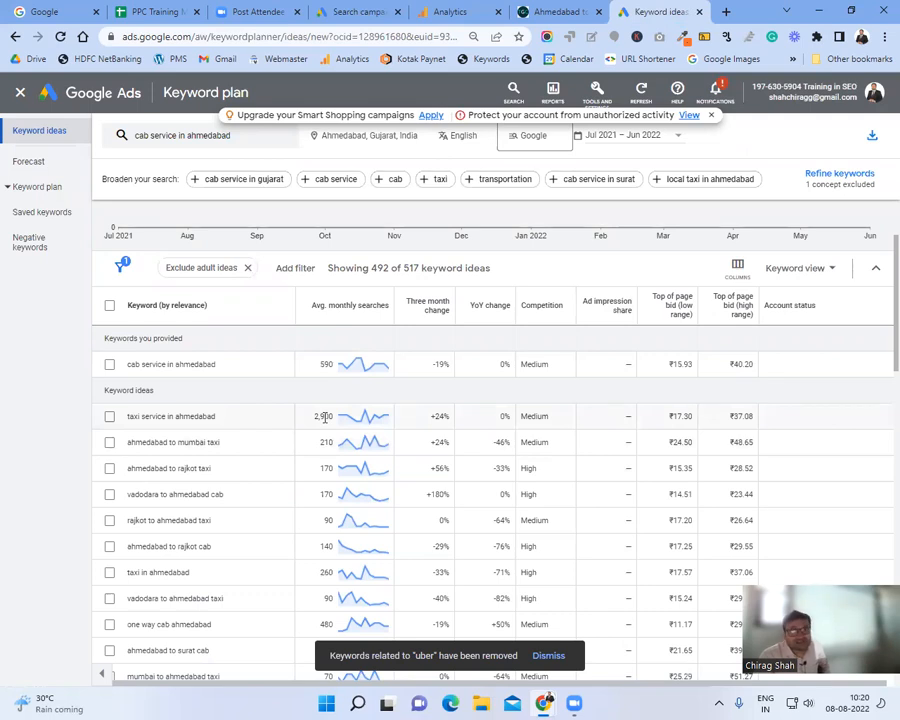
click(548, 11)
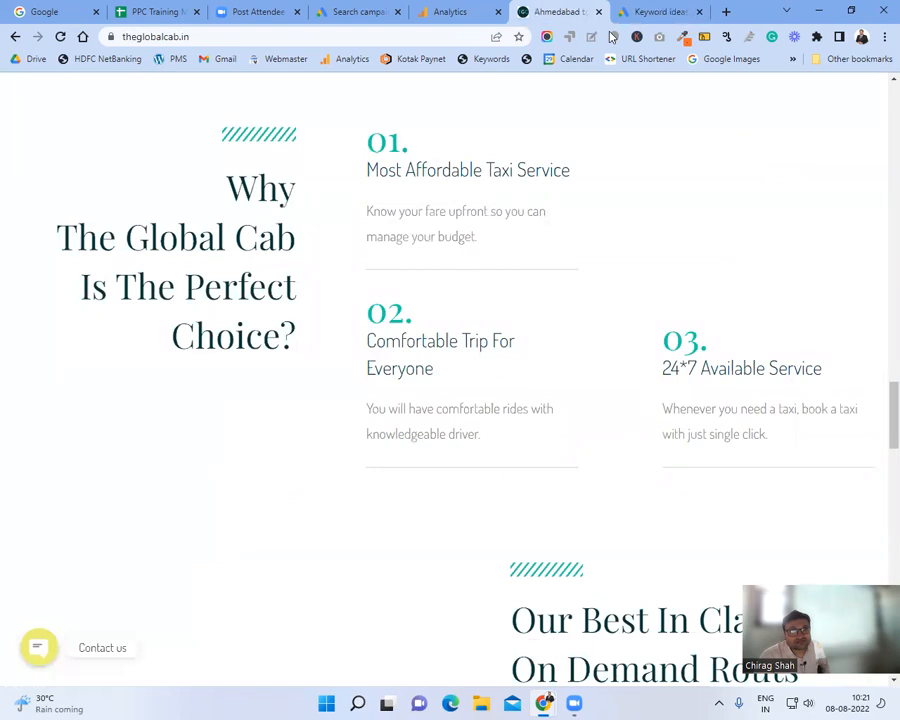
Step: Search the theglobalcab.in page for 'taxi service in ahmedabad', which finds no matches
click(655, 11)
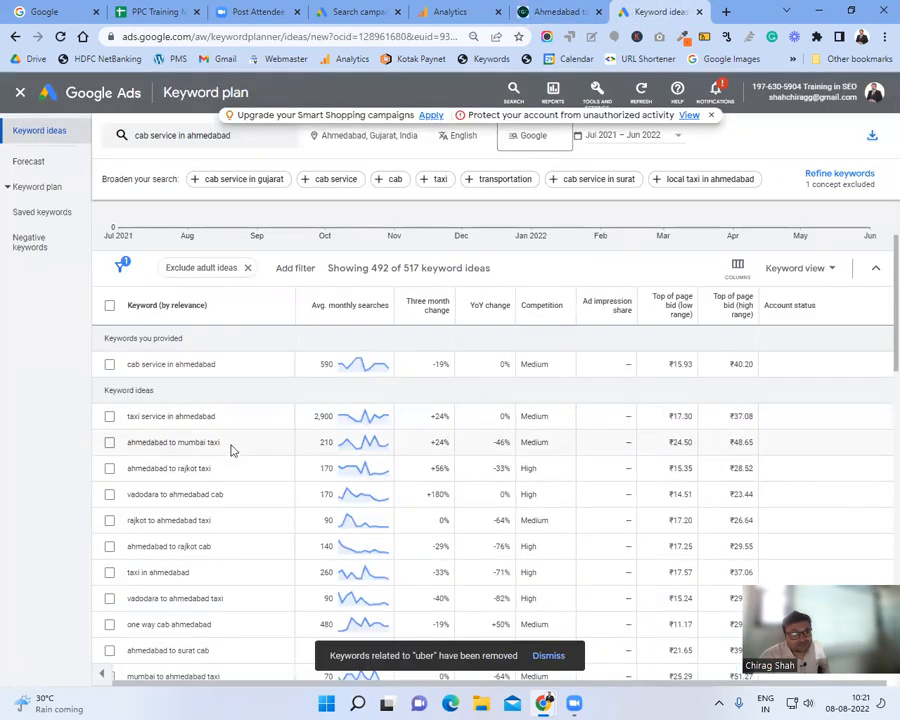
drag(227, 418, 124, 426)
key(ctrl+c)
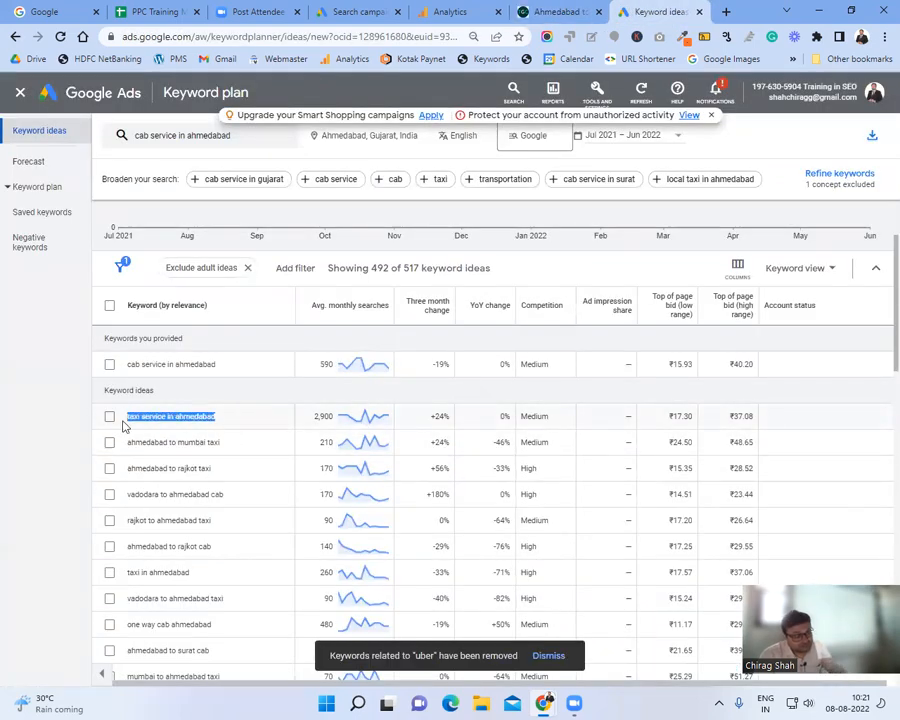
click(556, 14)
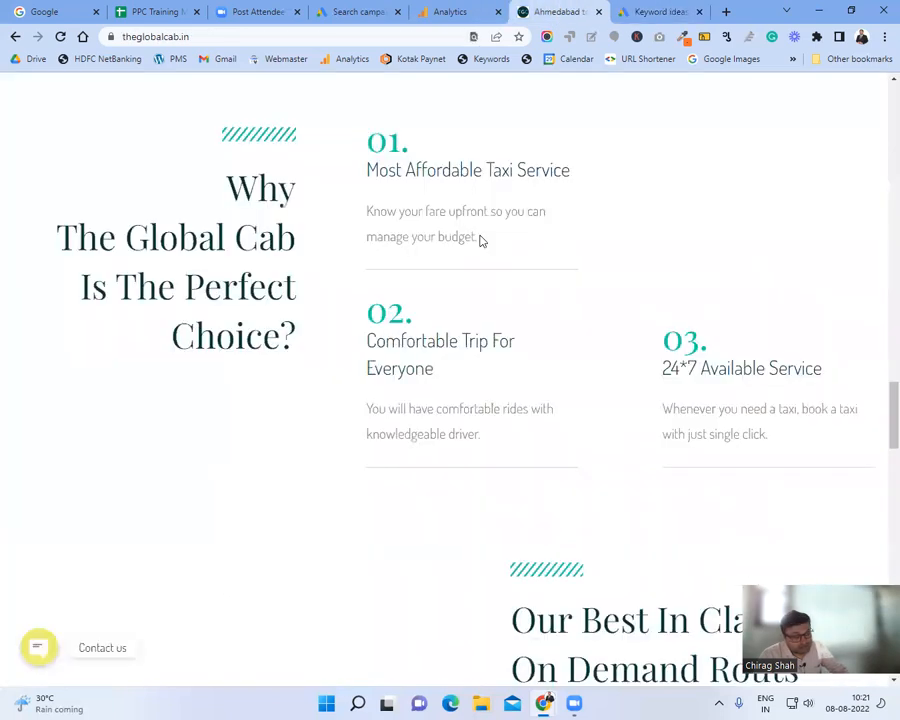
key(ctrl+f)
key(ctrl+v)
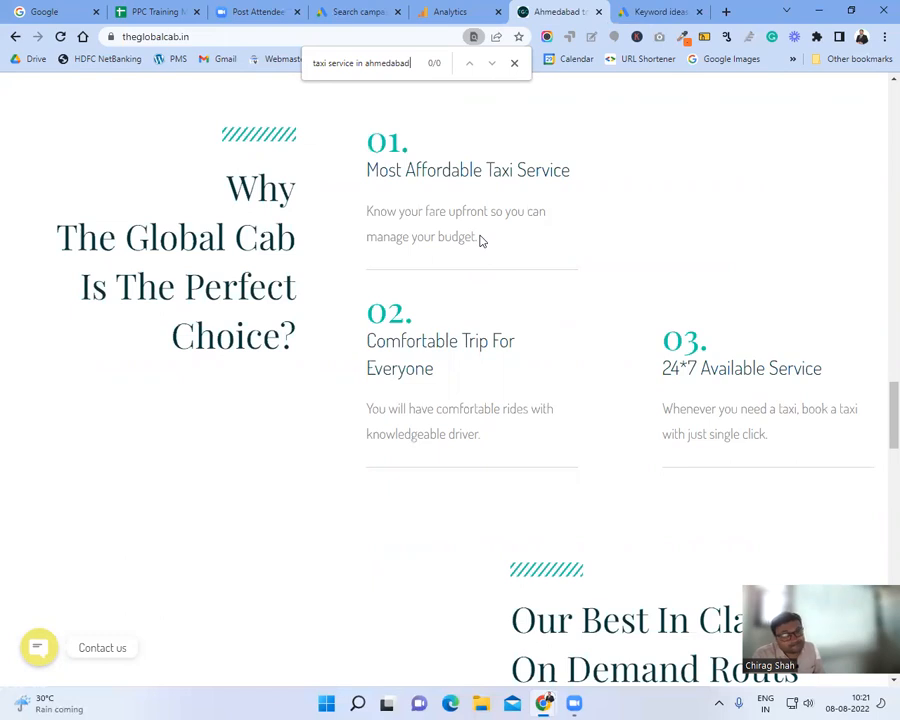
click(514, 63)
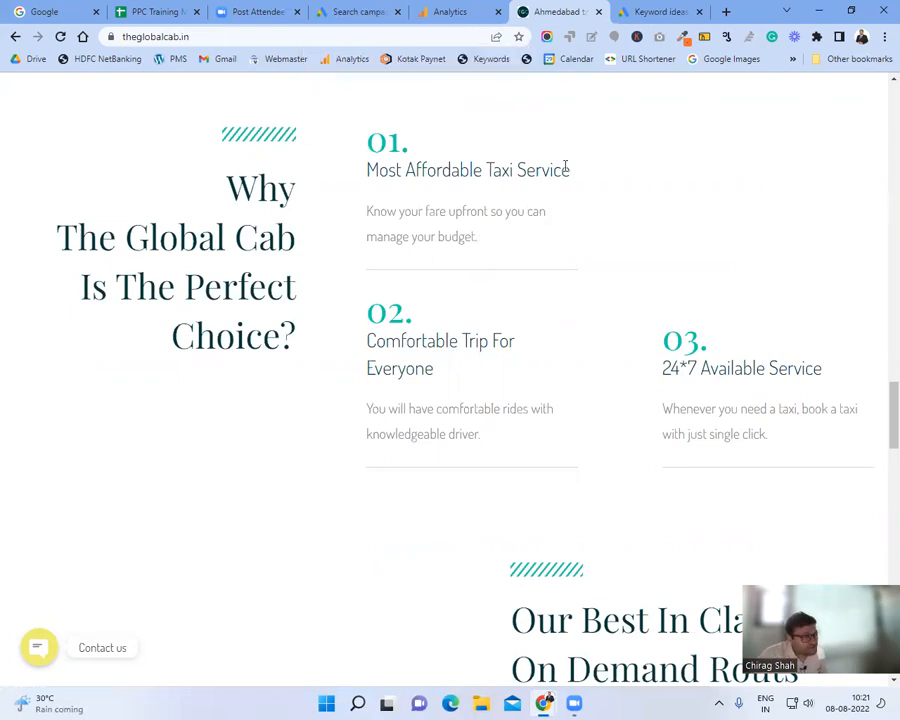
Step: Scroll back to the top and select the 'Take Your Exclusive Trip' heading
scroll(556, 300, up, 5)
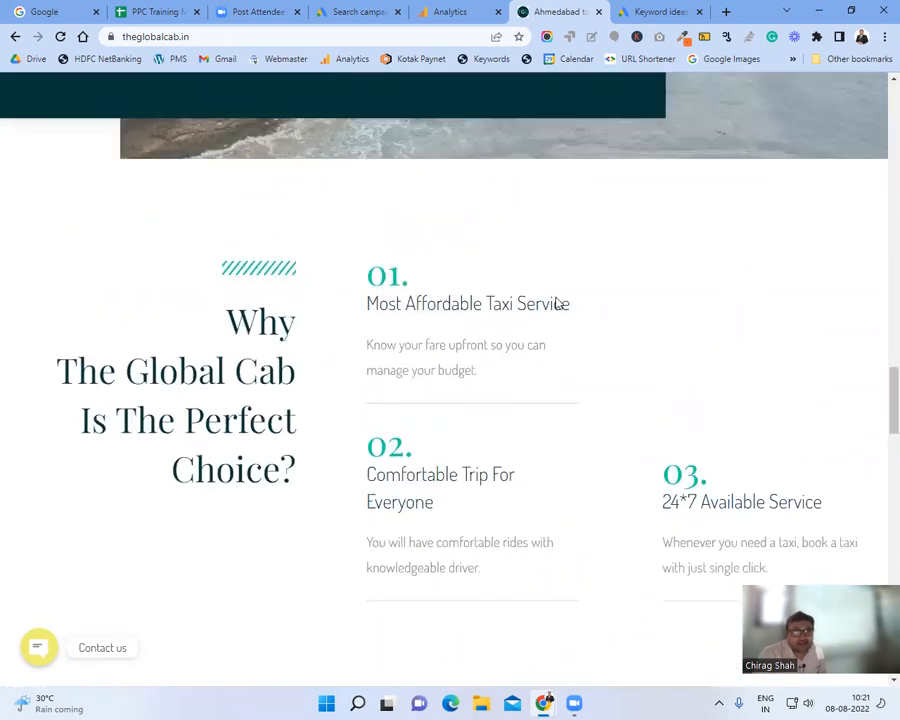
scroll(547, 319, up, 15)
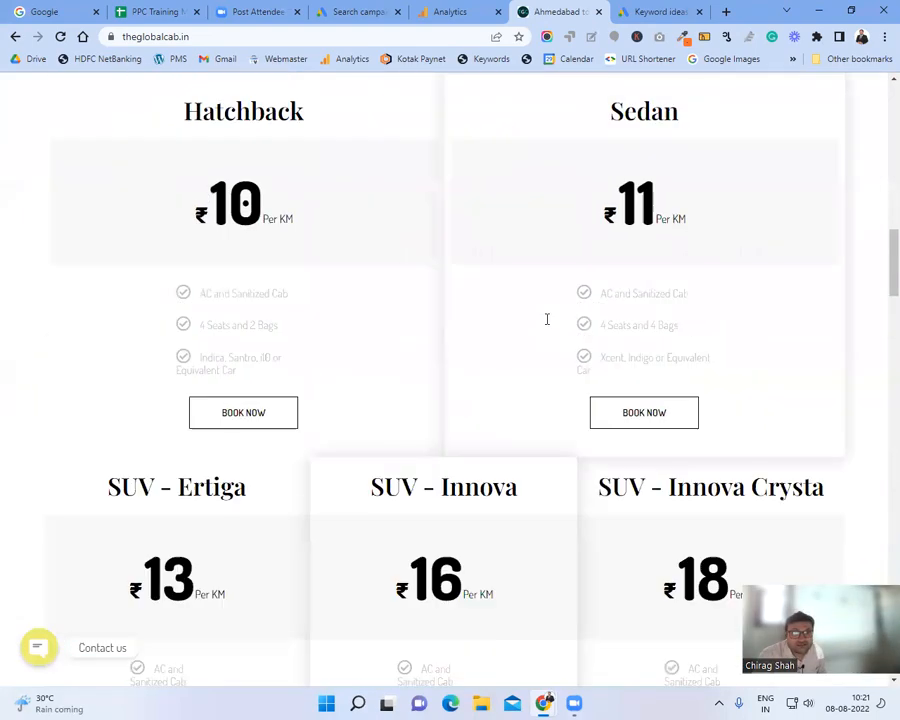
scroll(547, 320, up, 4)
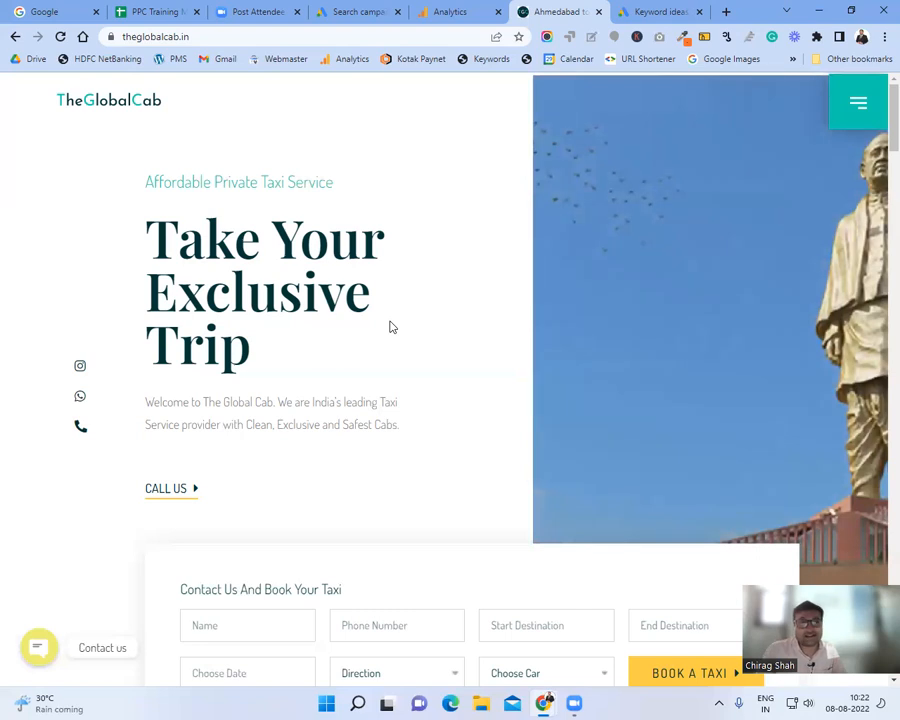
drag(271, 356, 385, 37)
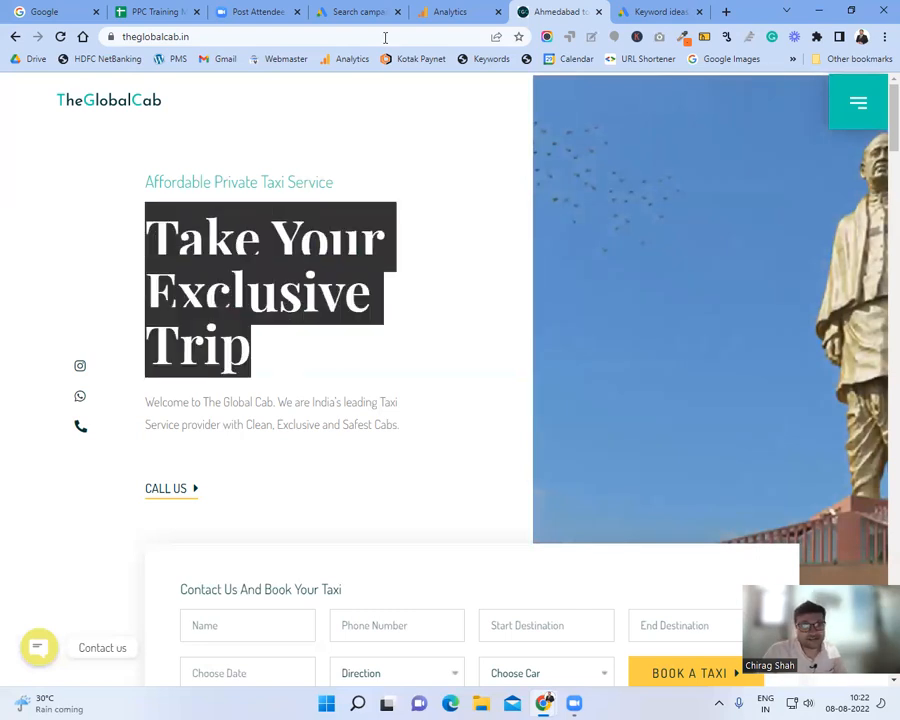
Step: Review the keywords entered in the new Search campaign
click(374, 14)
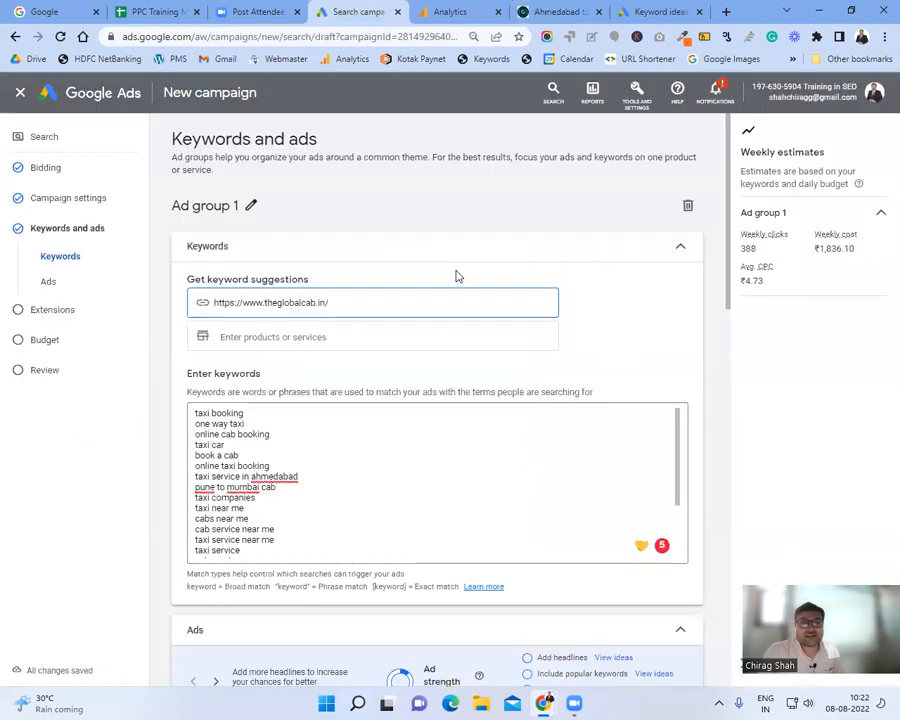
scroll(398, 462, down, 3)
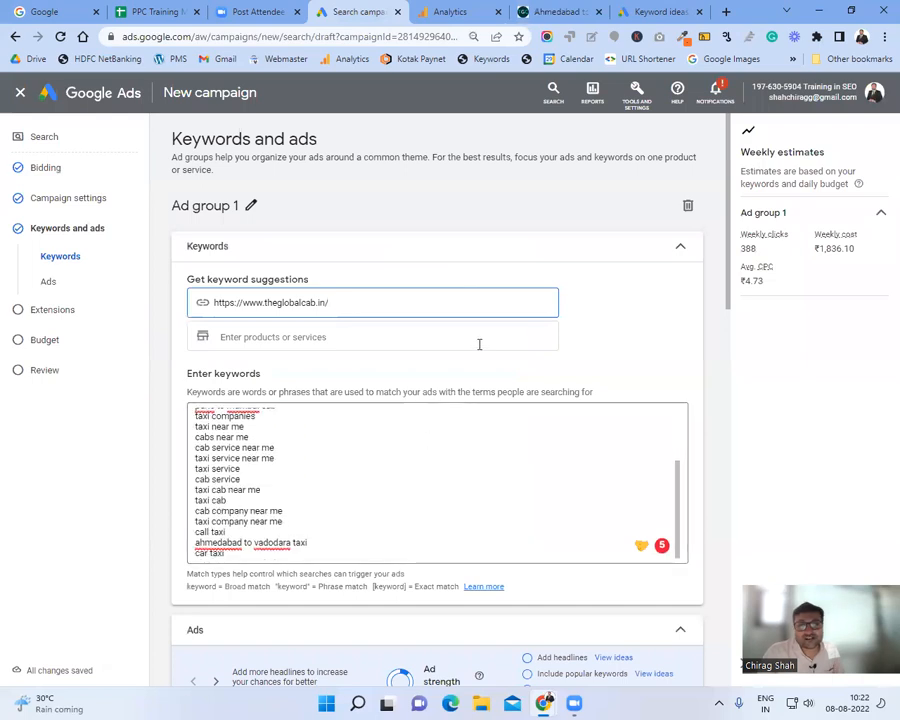
scroll(611, 360, down, 2)
scroll(454, 316, up, 3)
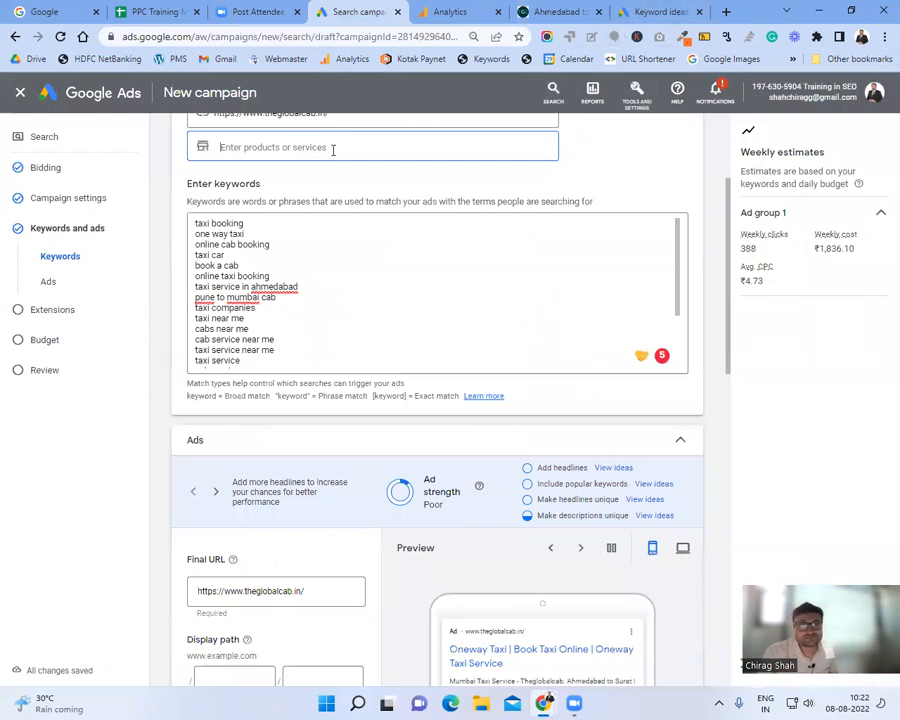
Step: Show Refine keywords for the 'cab service in ahmedabad' ideas and collapse Brand or Non-Brand
click(676, 7)
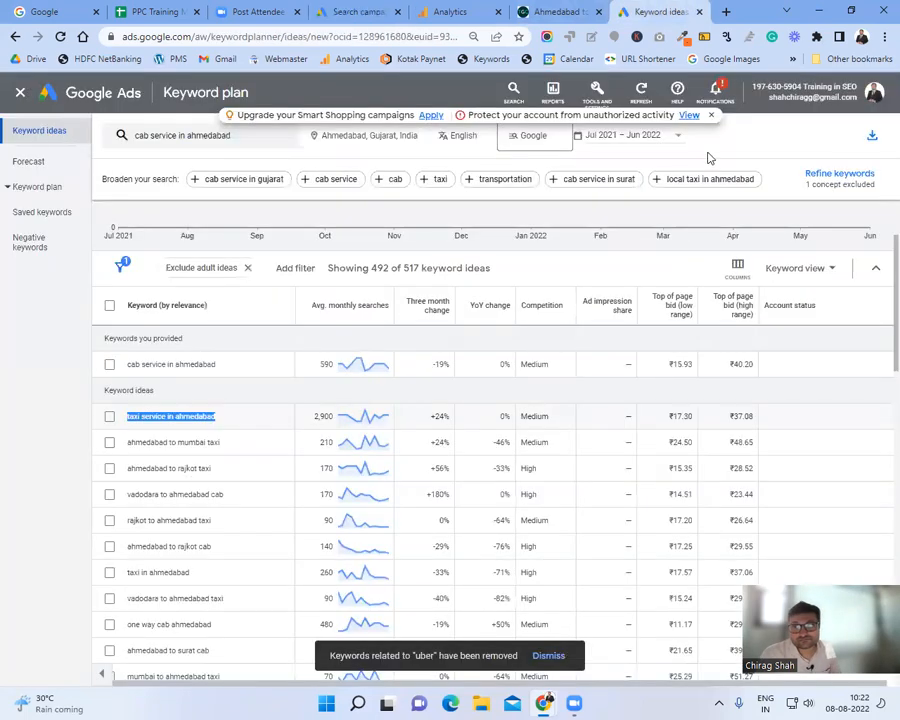
click(835, 176)
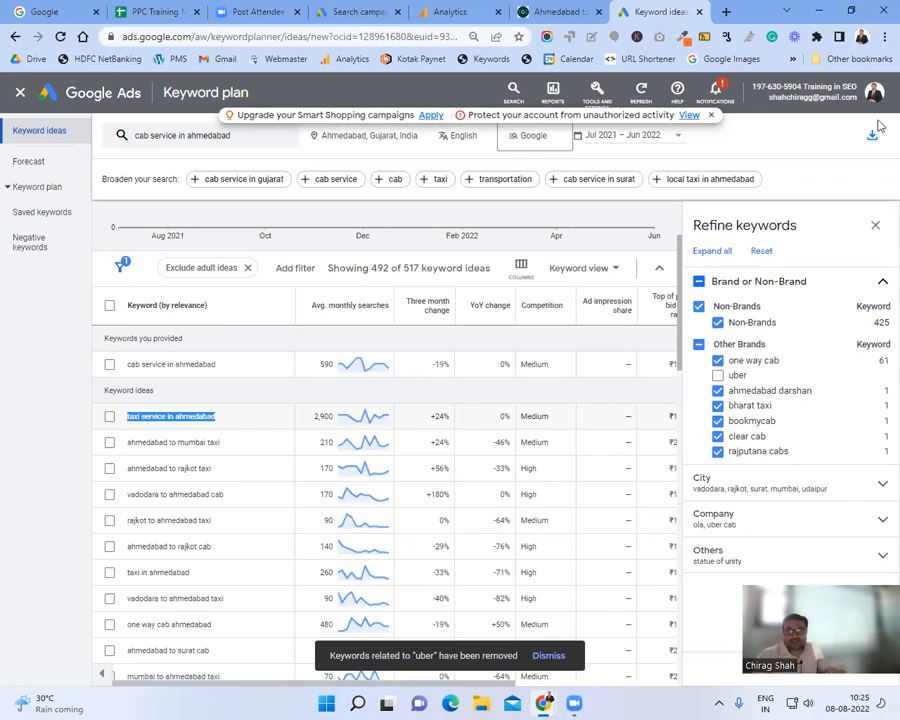
click(883, 284)
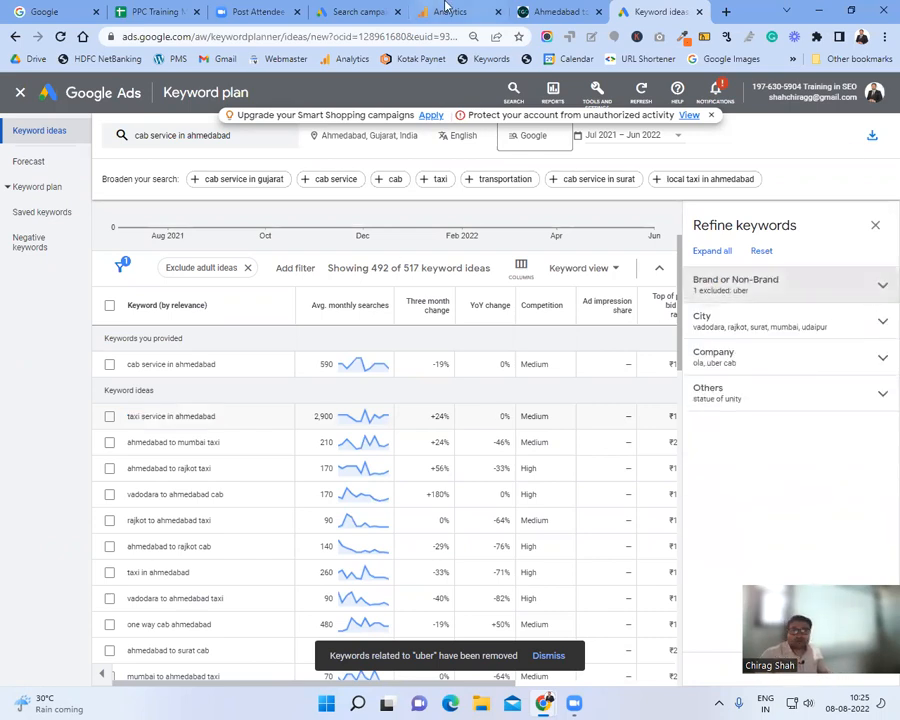
Step: Select the first keyword, 'taxi booking', in Ad group 1's keyword list to copy it
click(318, 8)
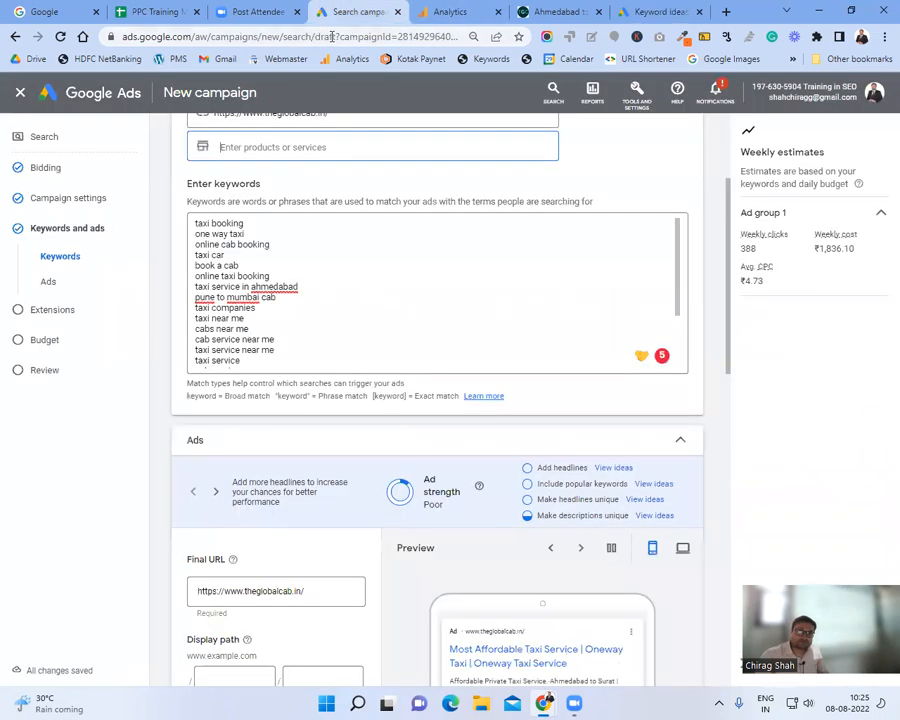
scroll(444, 323, down, 2)
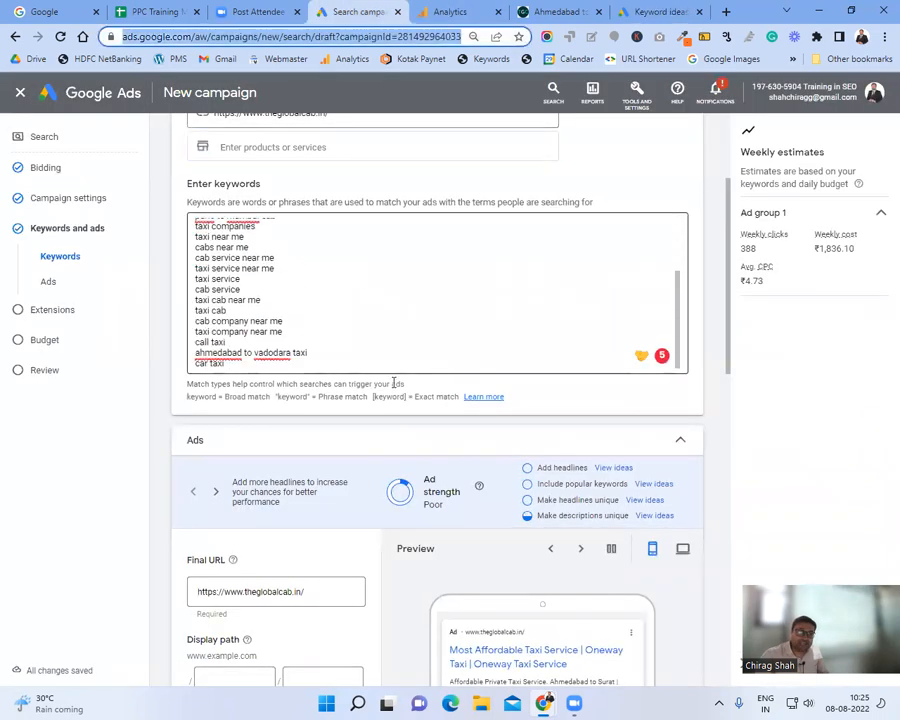
click(346, 340)
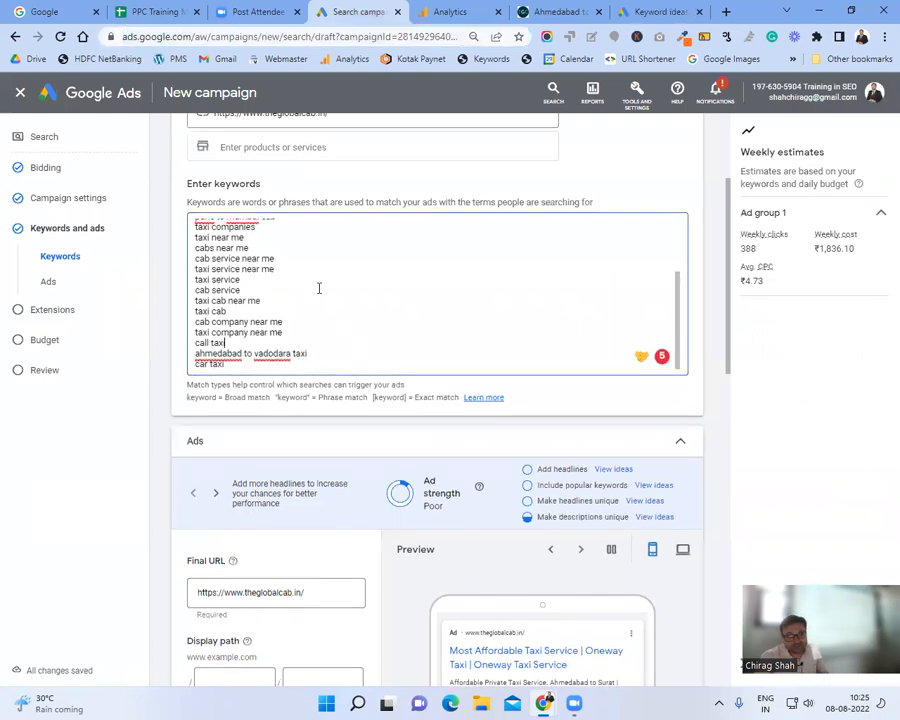
scroll(317, 287, up, 5)
scroll(402, 362, down, 3)
scroll(390, 368, up, 4)
scroll(418, 280, down, 1)
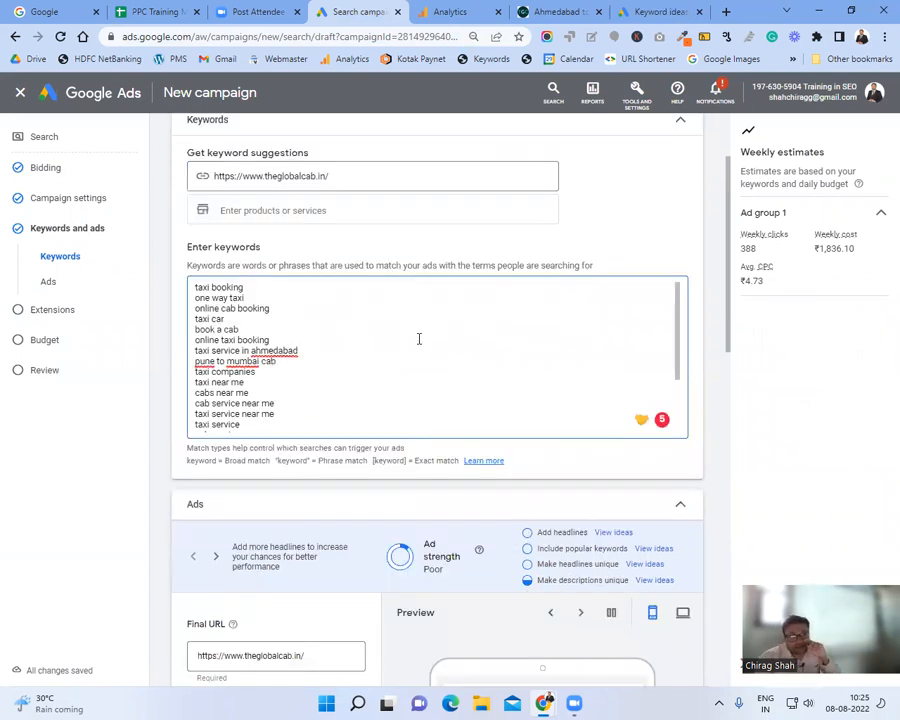
drag(366, 287, 101, 287)
key(ctrl+c)
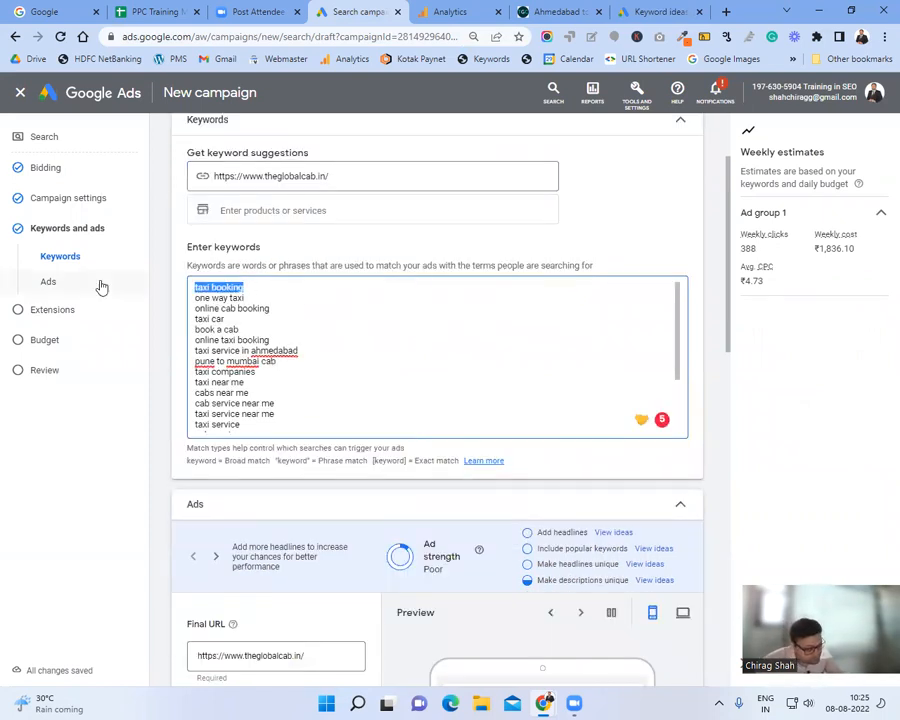
Step: In a new Notepad note, paste 'taxi booking' above Broad match, Phrase match and Exact match lines
key(super+r)
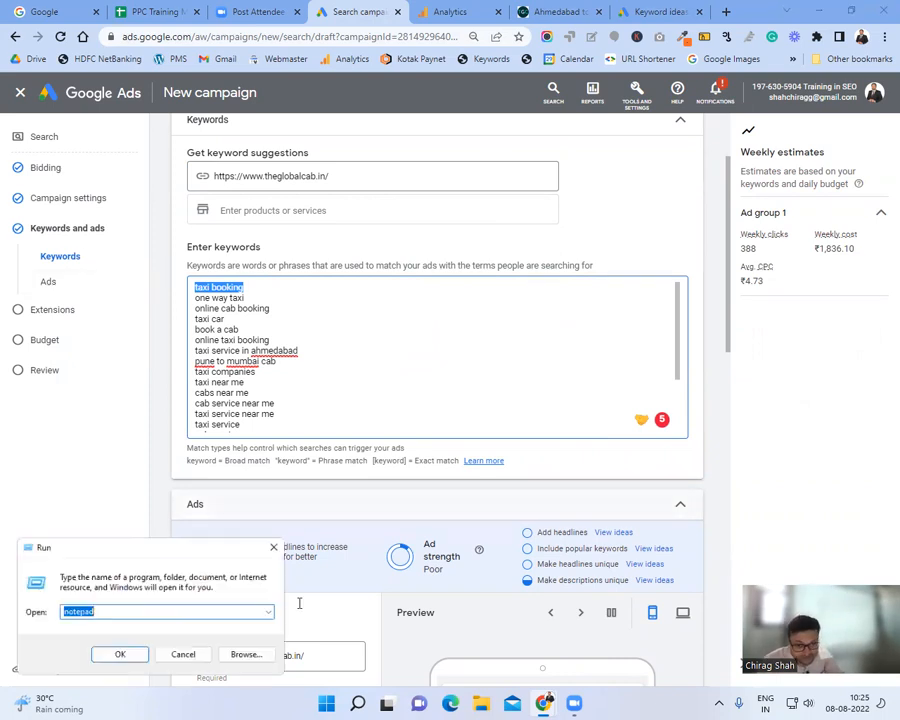
click(118, 658)
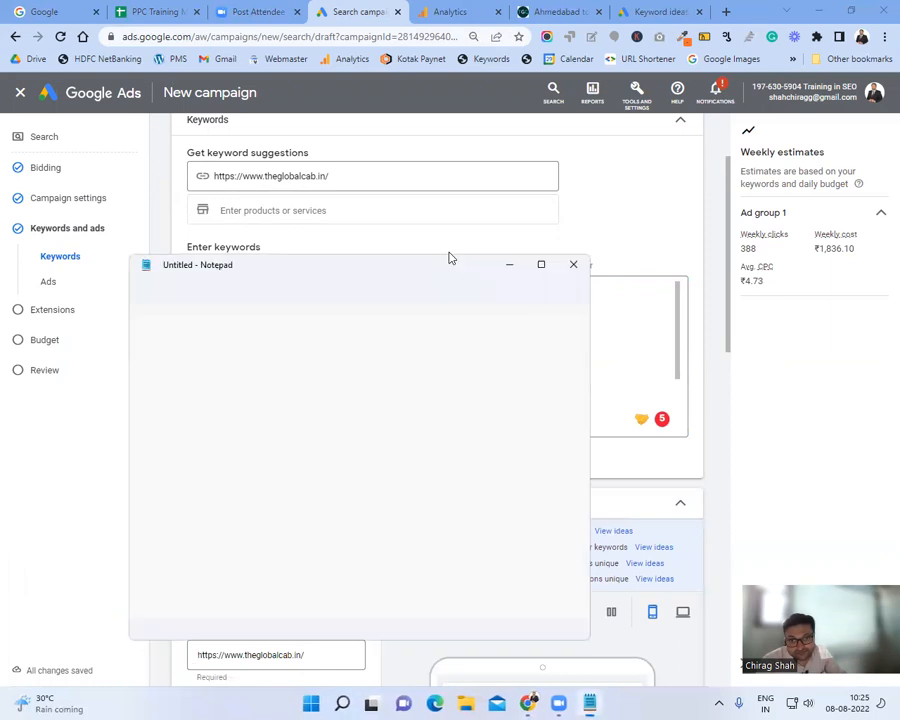
key(ctrl+v)
key(Return)
key(Return)
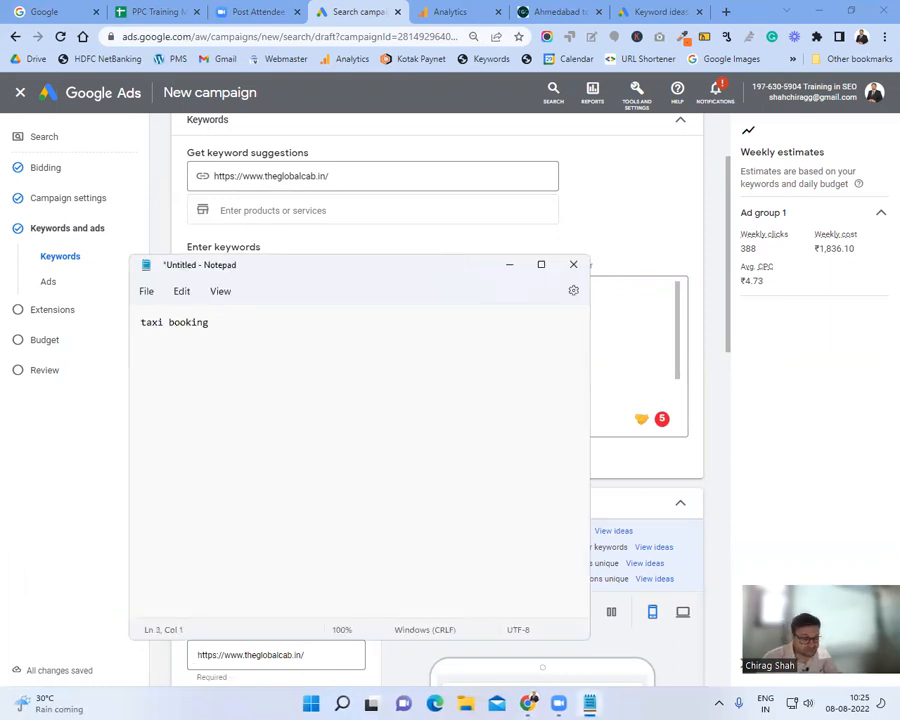
text(Phrase )
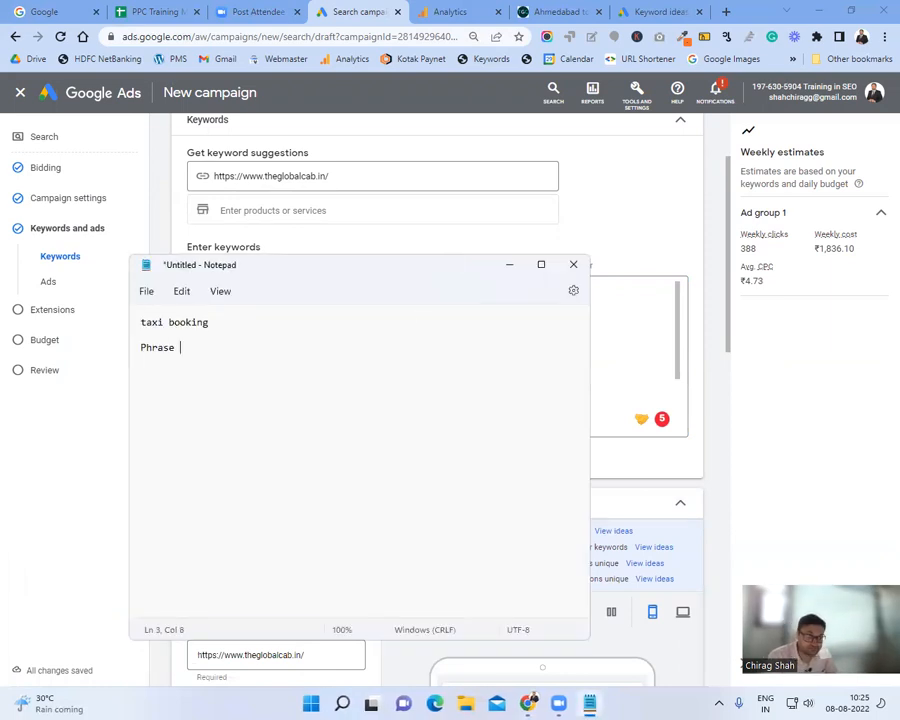
text(match)
key(Return)
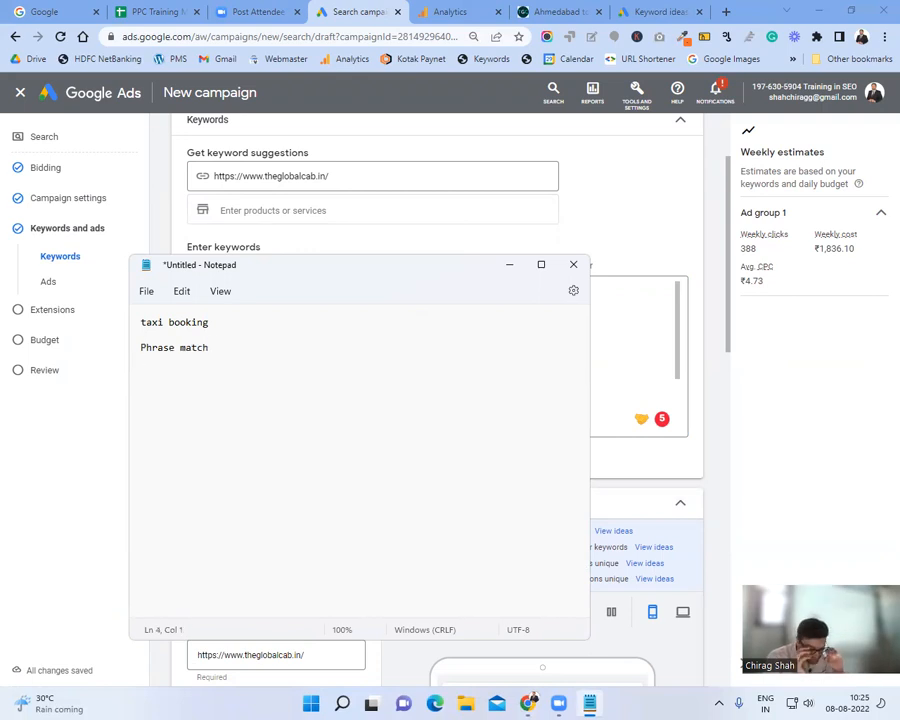
key(Up)
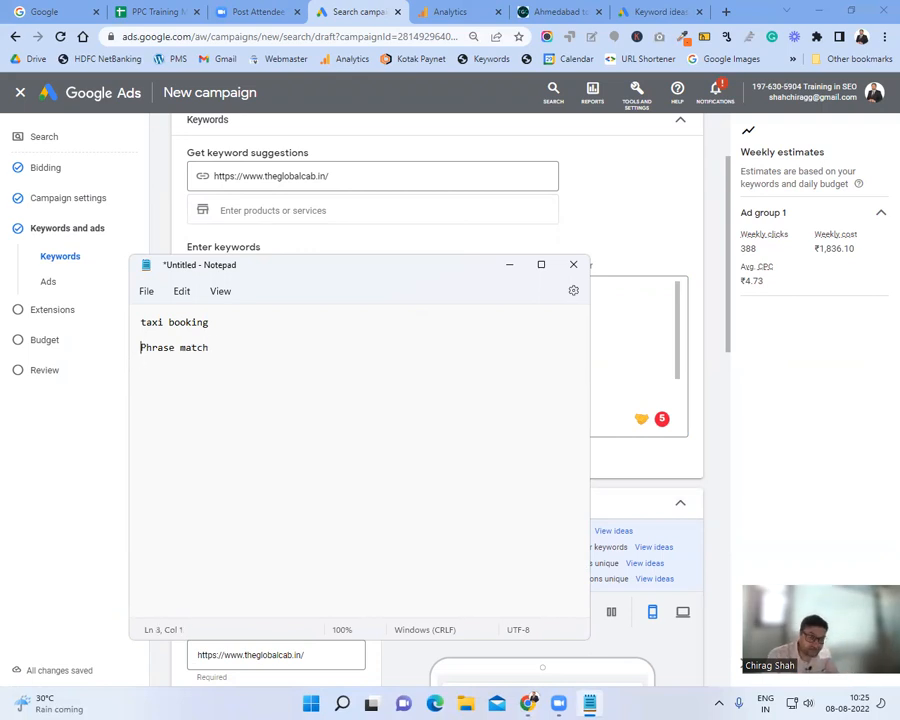
key(Return)
key(Up)
text(Bro)
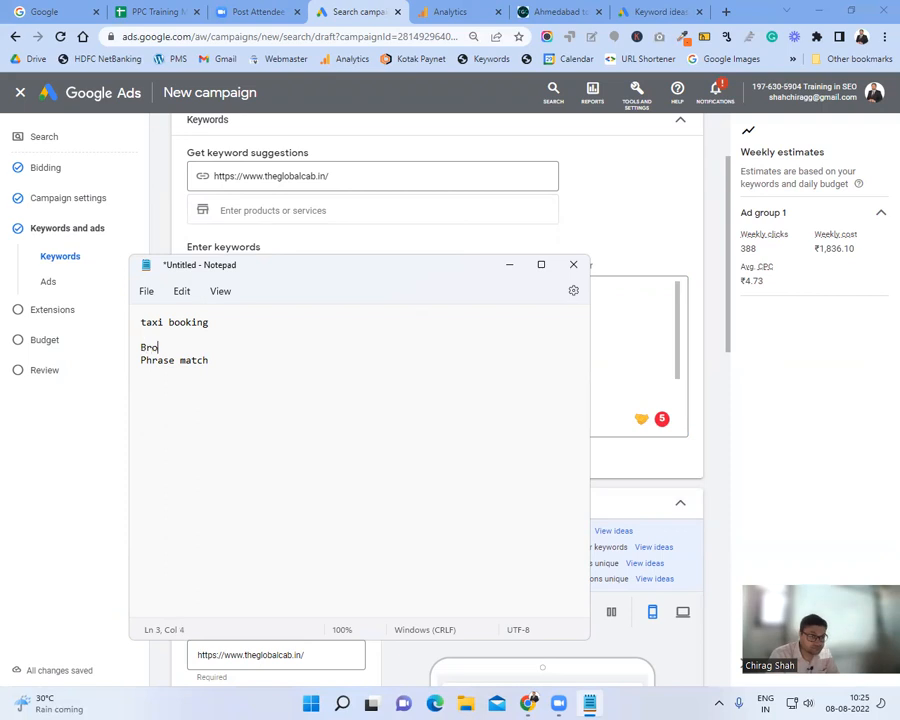
text(ad match)
key(Down)
key(Down)
text(E)
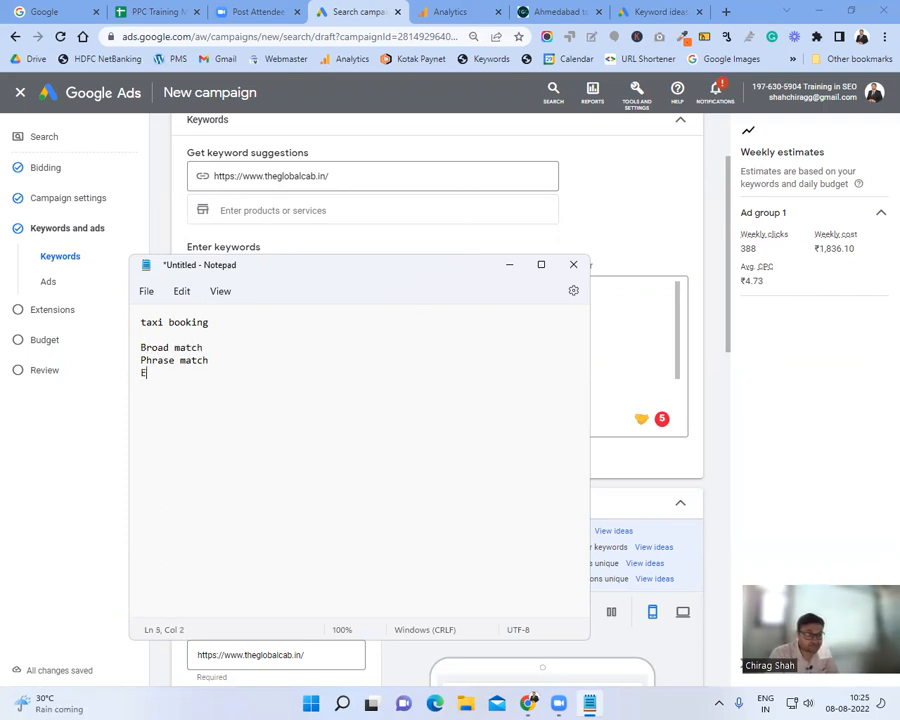
text(xact match)
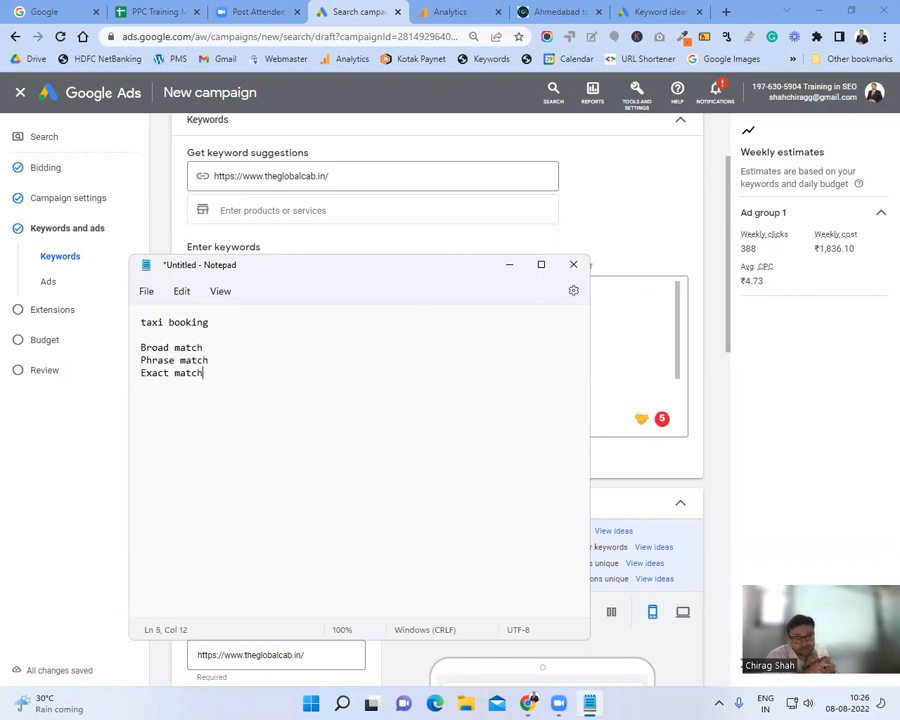
Step: Append ' -' to the Broad match, Exact match and Phrase match lines
key(Up)
key(Up)
text(-)
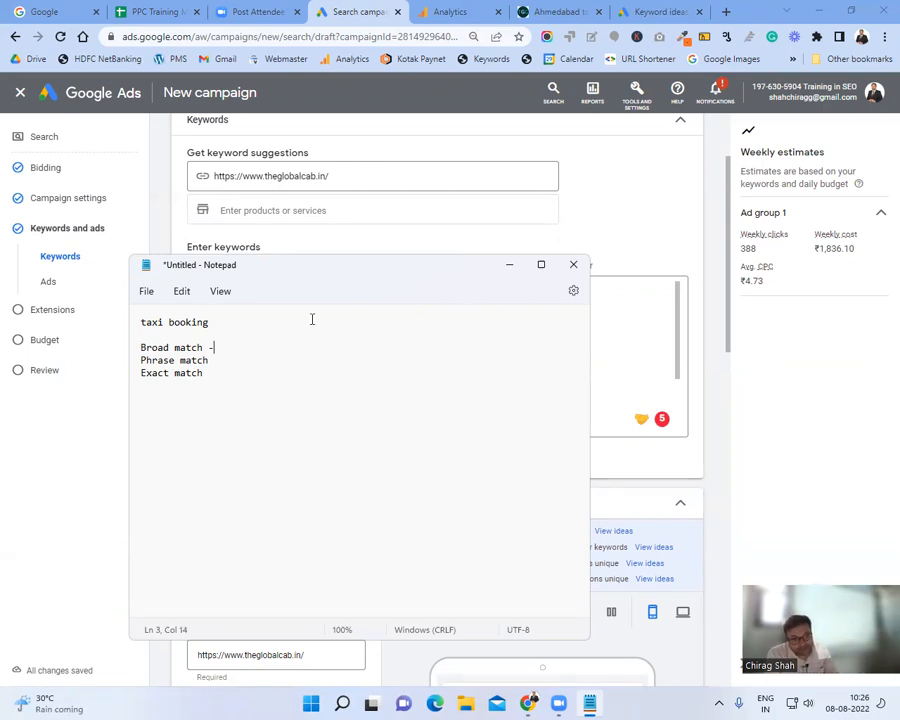
triple_click(143, 324)
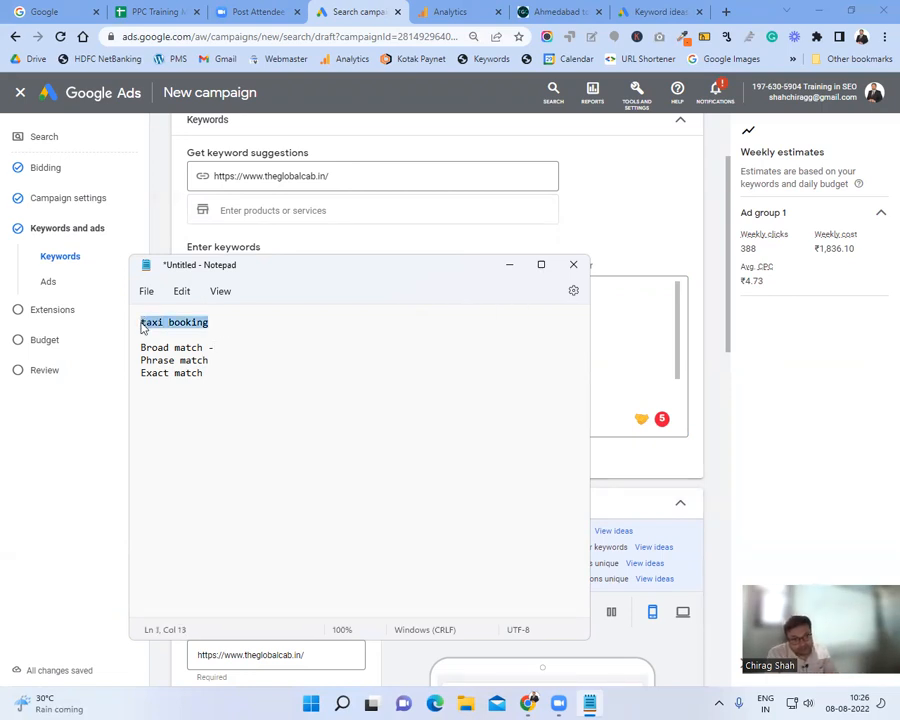
click(509, 265)
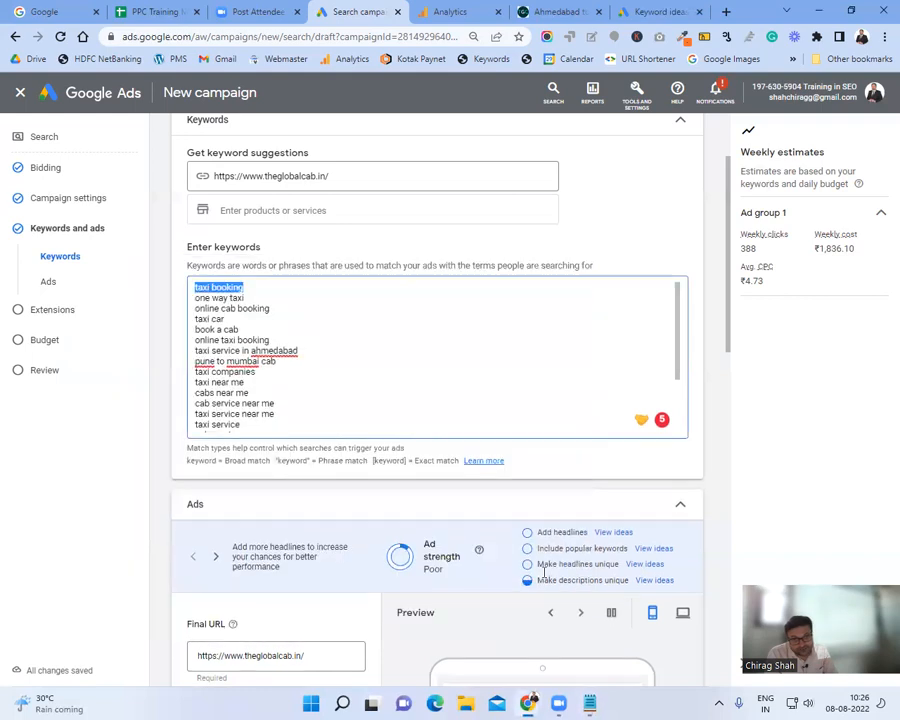
click(590, 703)
click(221, 323)
click(229, 378)
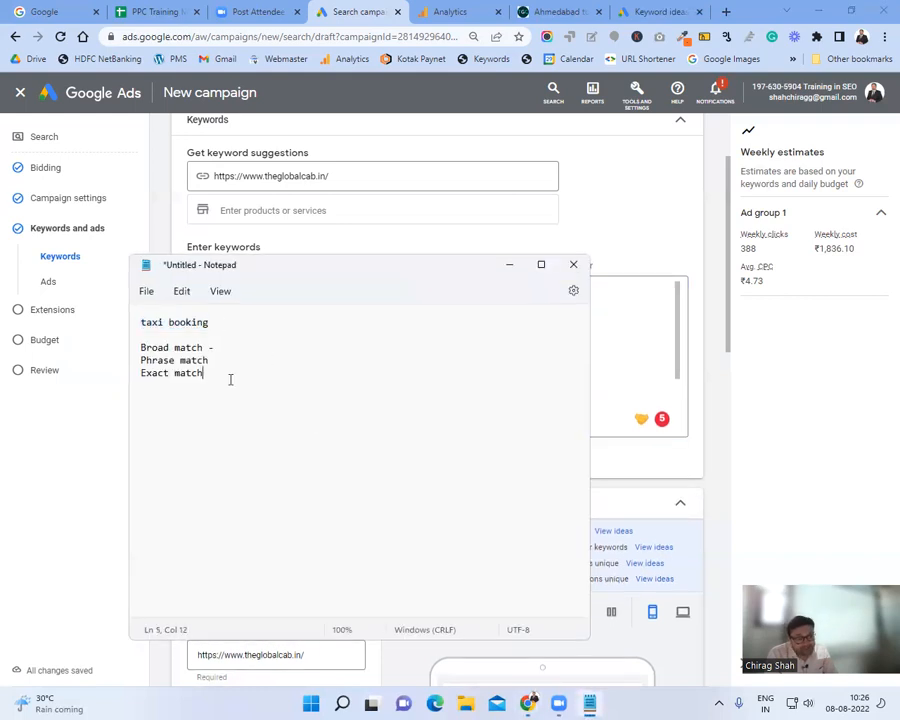
text(-)
click(212, 360)
text(-)
Step: Copy 'taxi booking' from the note and return to the browser
click(226, 320)
drag(226, 320, 125, 318)
key(ctrl+c)
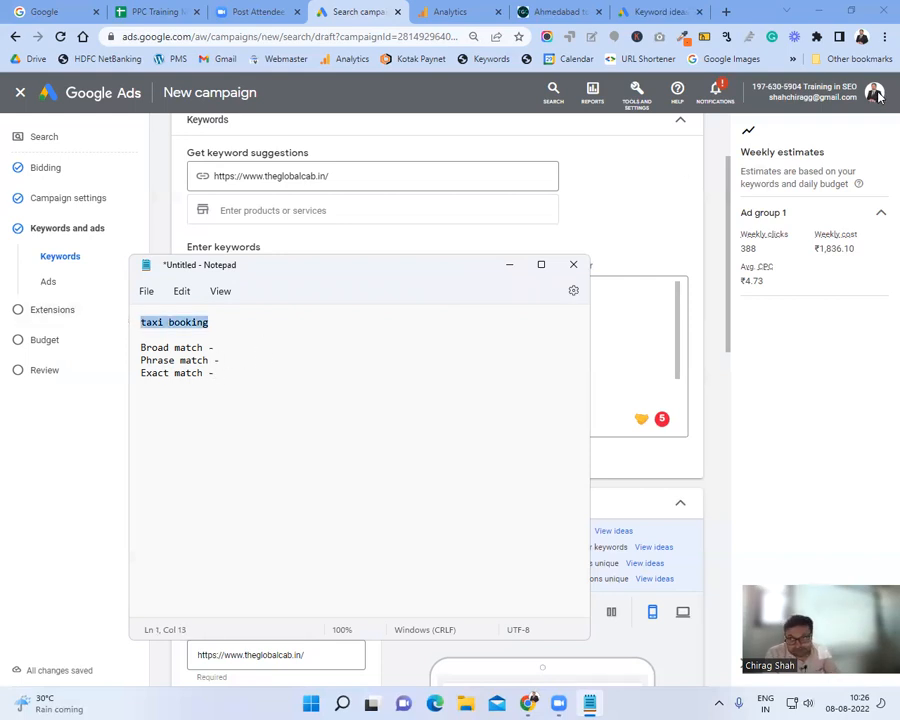
click(880, 50)
click(884, 36)
Step: Google 'taxi booking' in an incognito window and copy its related searches, like 'online cab booking'
click(829, 94)
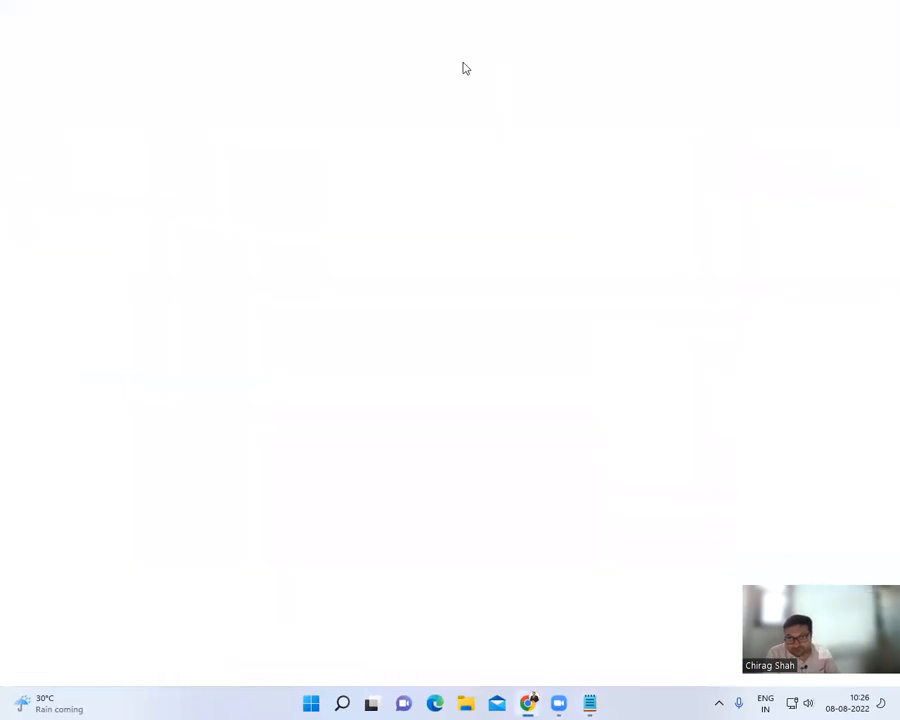
key(ctrl+v)
key(Return)
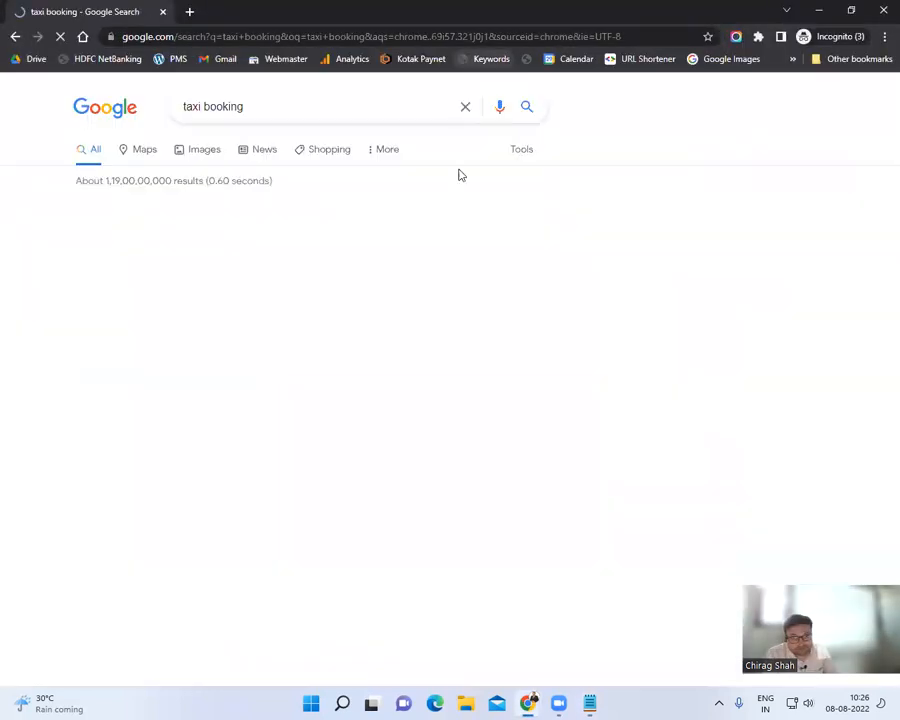
scroll(518, 302, down, 5)
scroll(518, 302, down, 20)
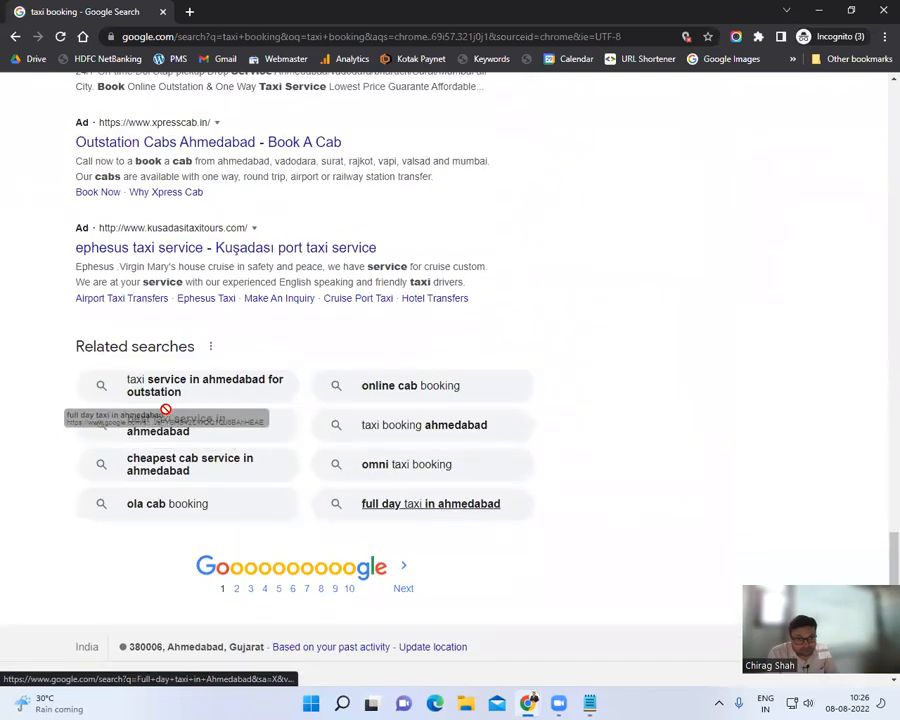
drag(78, 346, 548, 500)
key(ctrl+c)
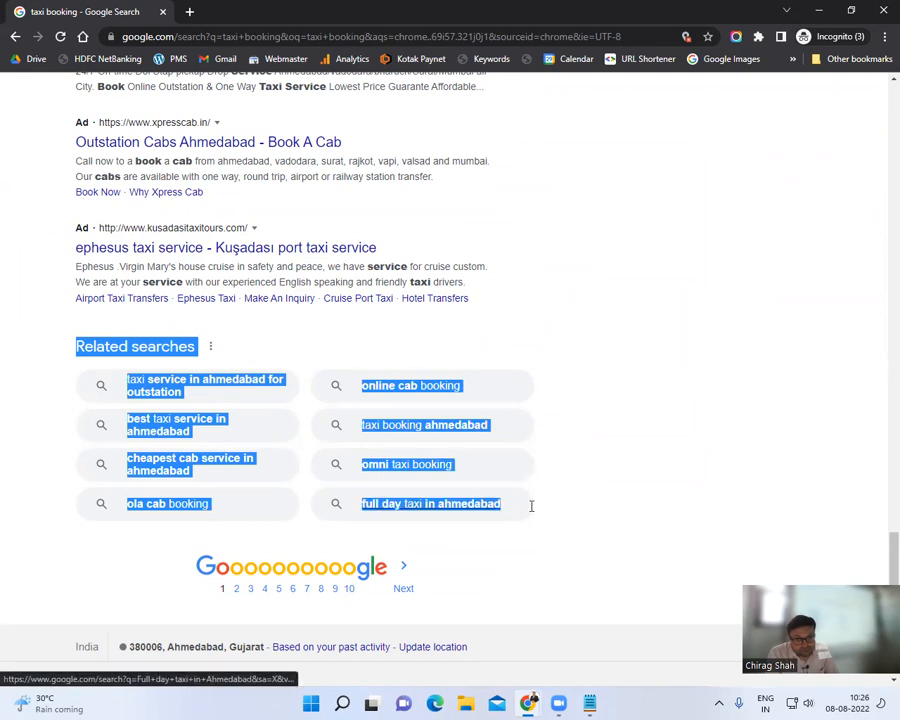
key(alt+Tab)
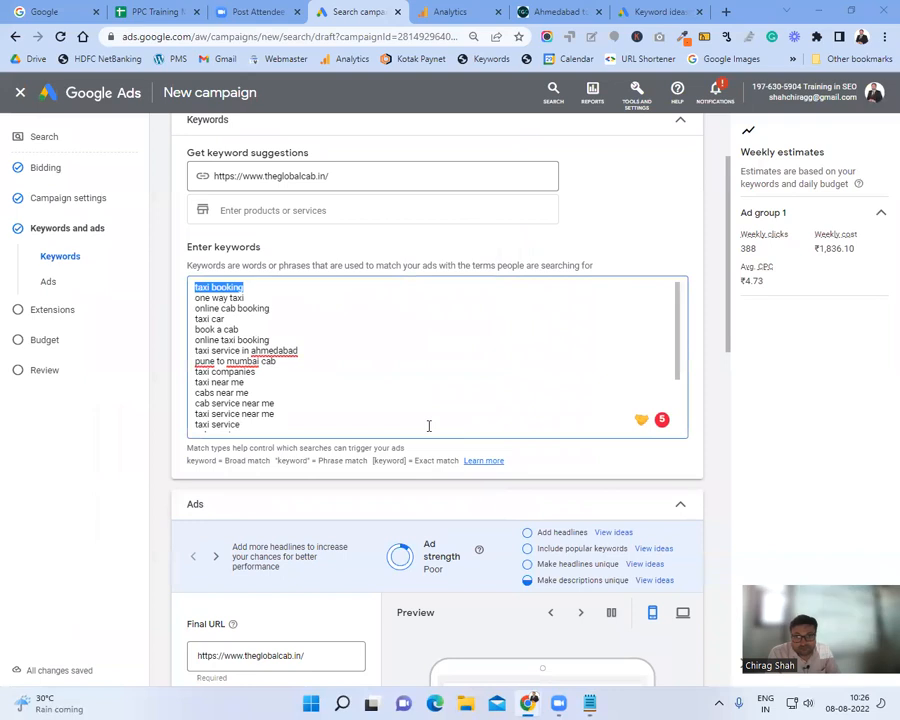
key(alt+Tab)
key(alt+Tab)
Step: Paste the related searches below 'Exact match -' and delete the 'Related searches' heading
click(328, 382)
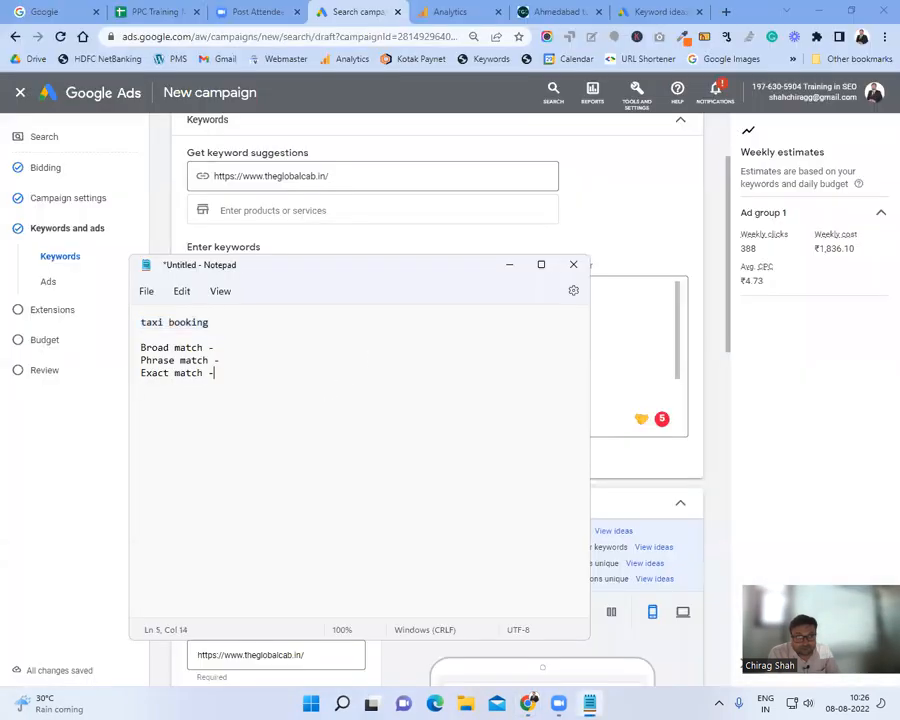
key(Return)
key(Return)
key(ctrl+v)
drag(232, 398, 123, 401)
key(Delete)
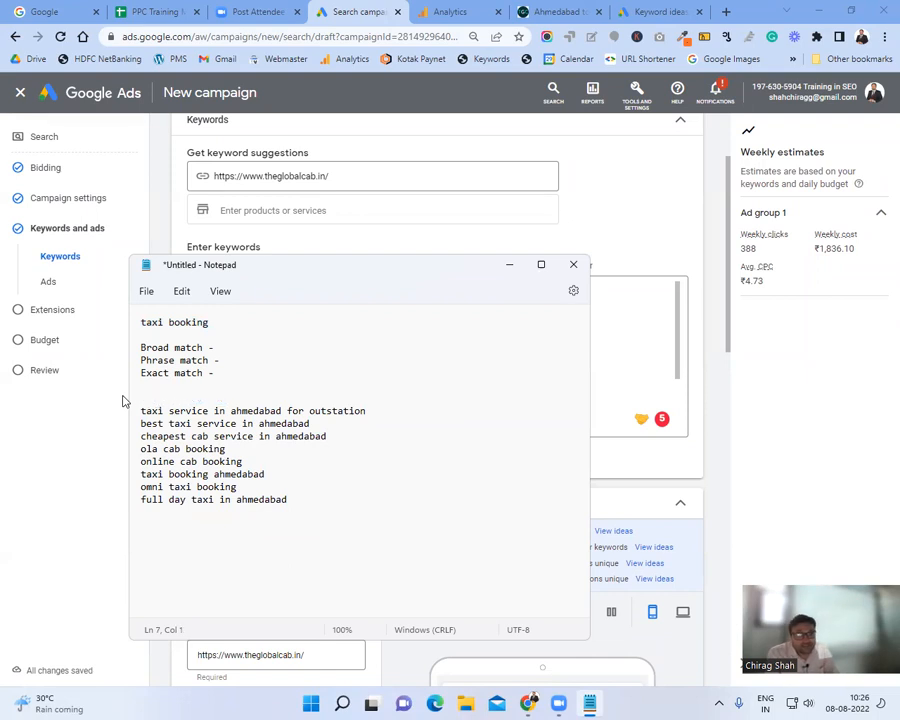
Step: Highlight 'taxi booking' in the keyword line and within 'omni taxi booking'
drag(141, 322, 269, 329)
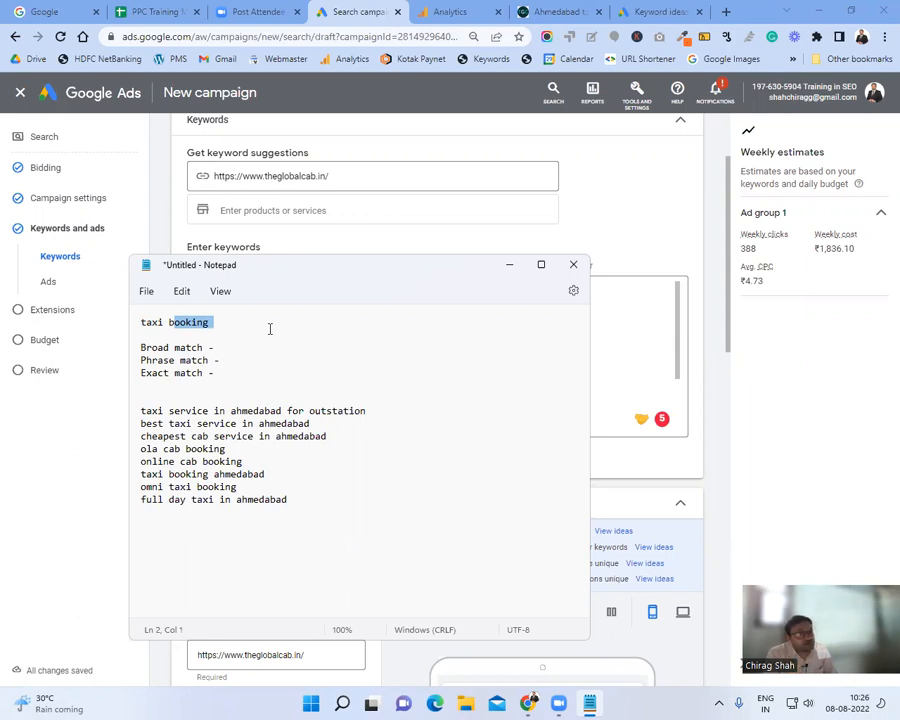
drag(237, 487, 132, 487)
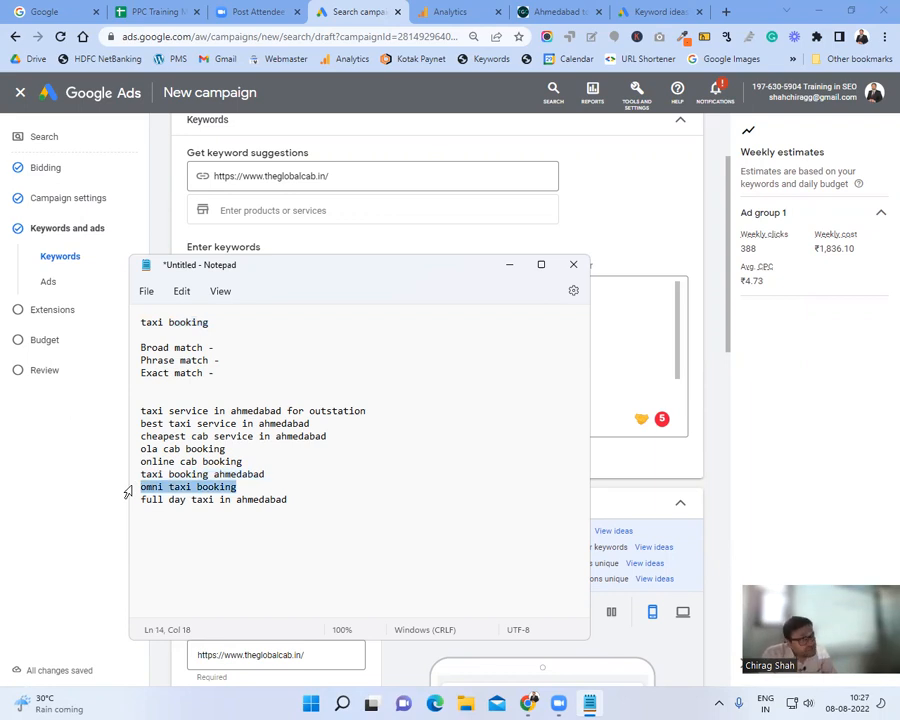
click(178, 487)
double_click(180, 487)
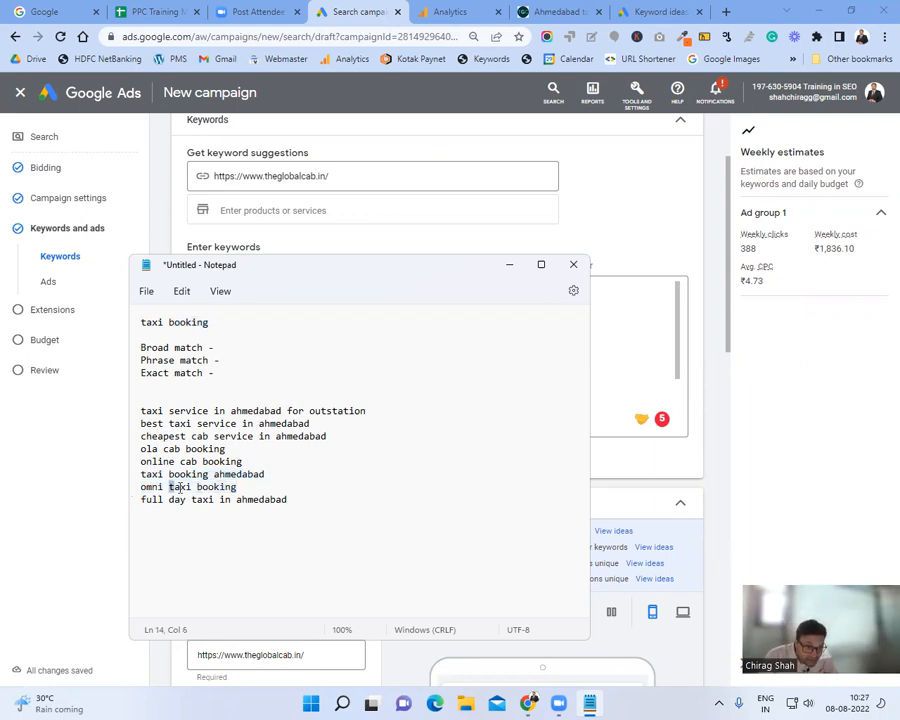
drag(197, 487, 250, 487)
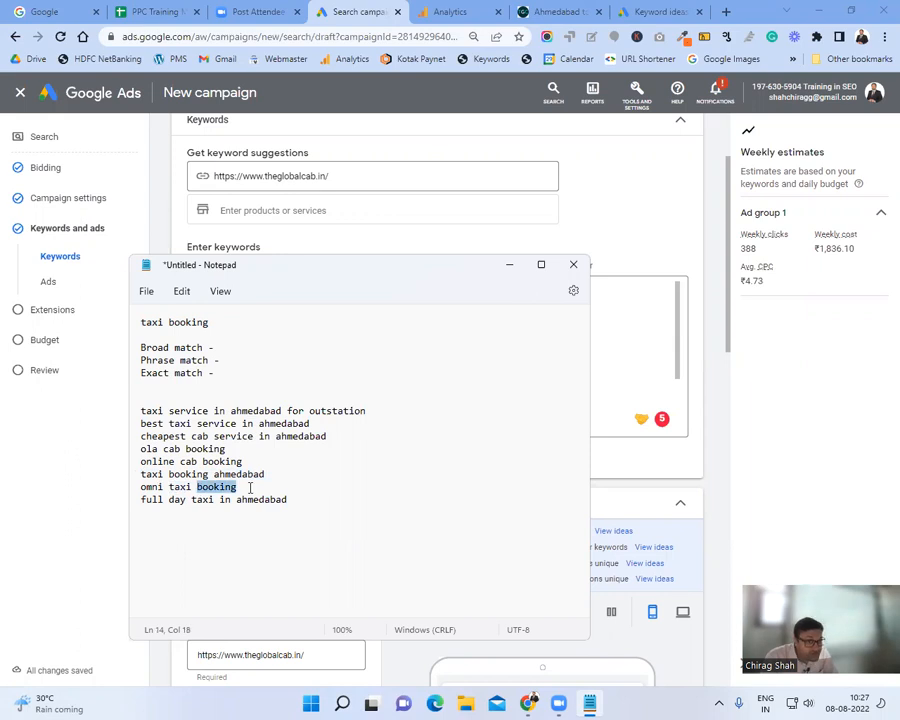
click(250, 487)
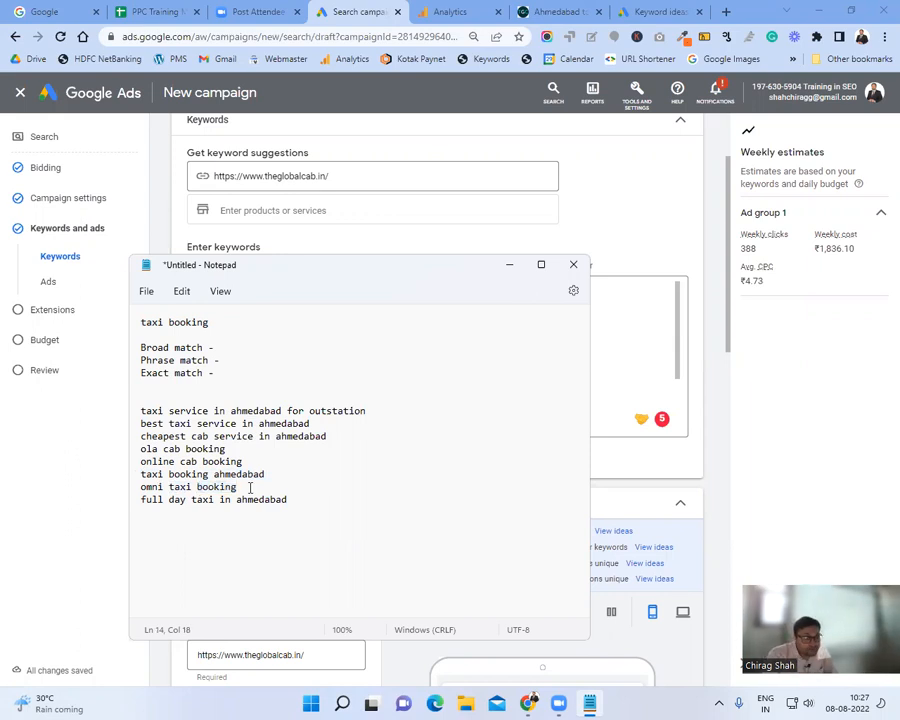
drag(237, 486, 168, 487)
click(231, 366)
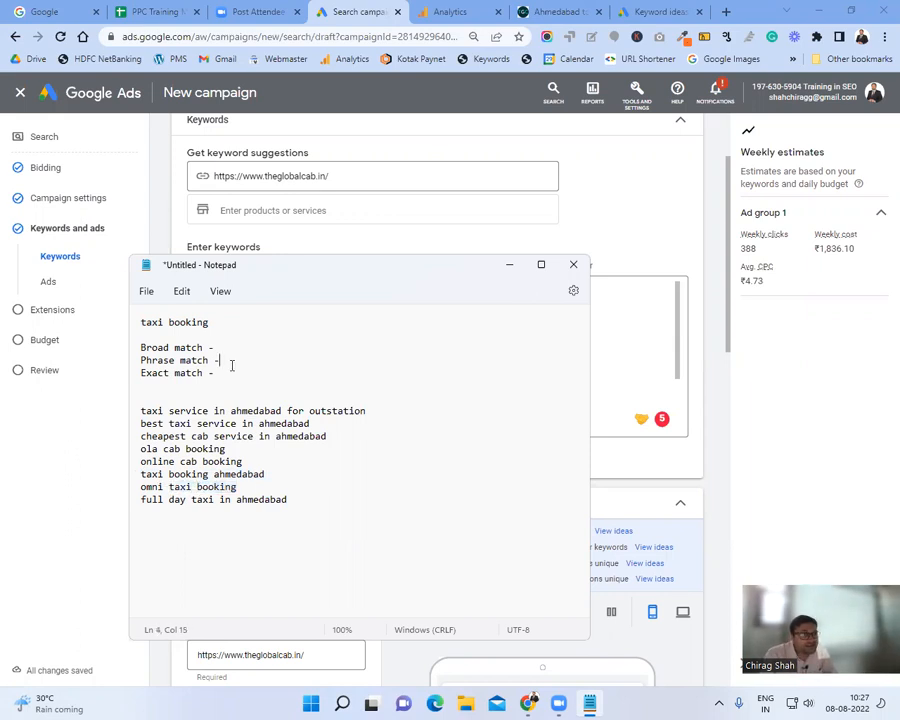
key(Up)
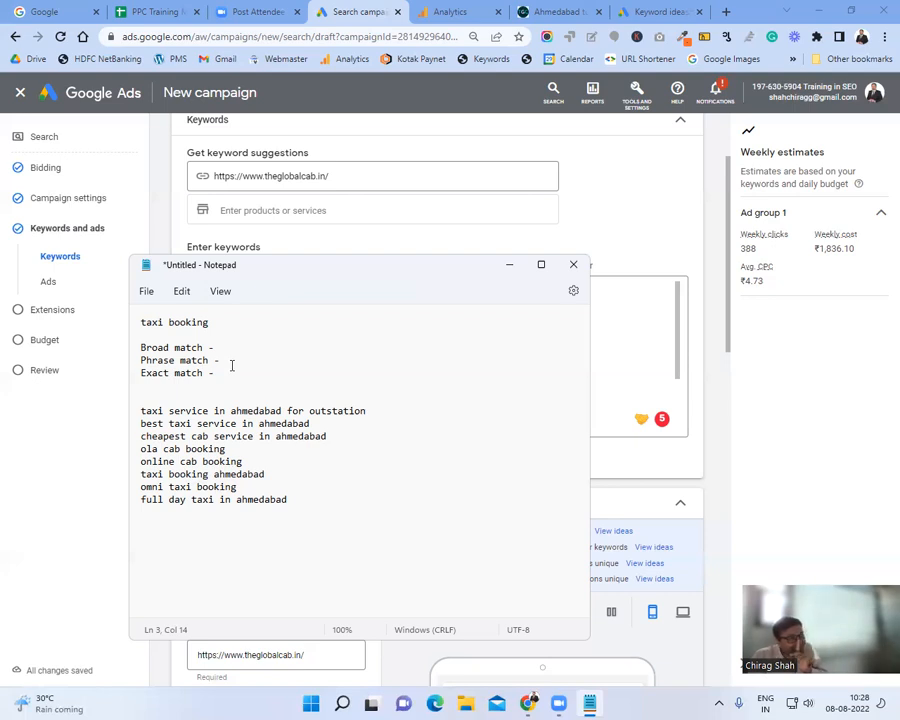
Step: Wrap the first-line keyword in double quotes so it reads "taxi booking"
click(230, 362)
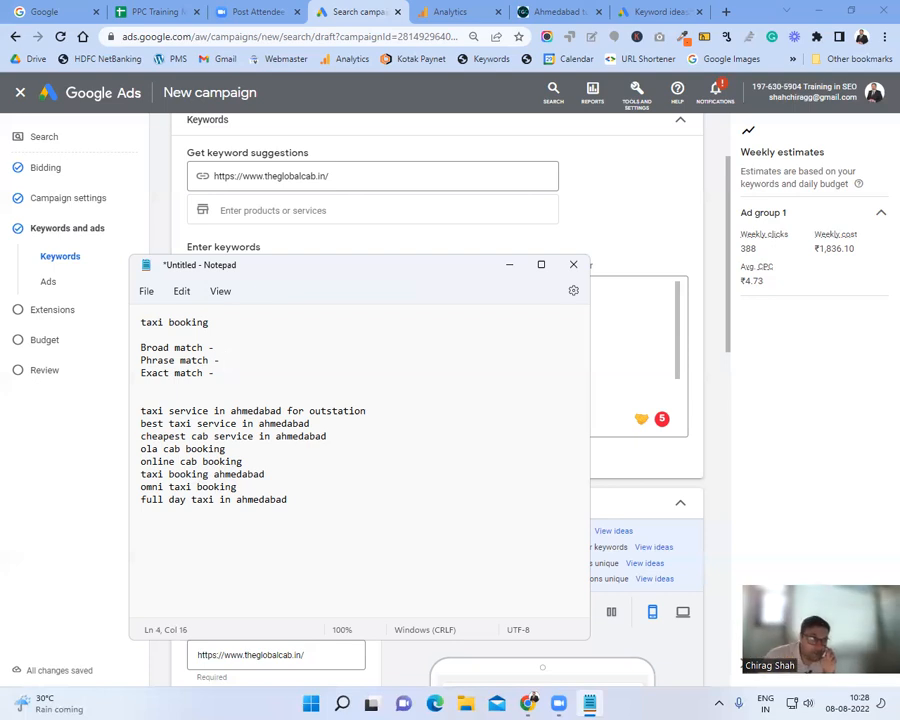
click(226, 325)
click(226, 323)
text(")
key(Left)
key(ctrl+Left)
key(ctrl+Left)
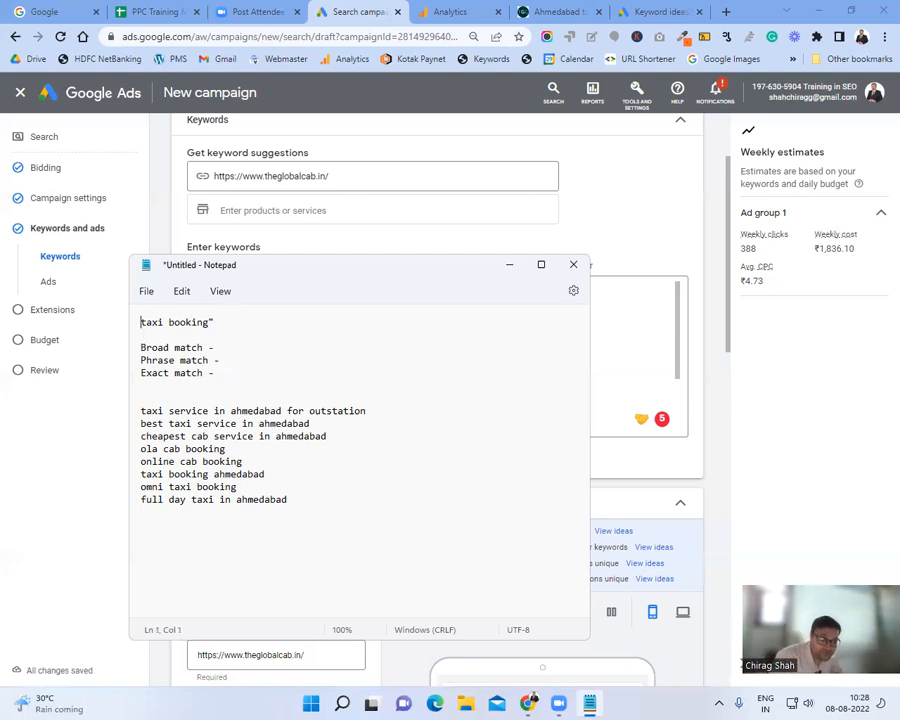
text(")
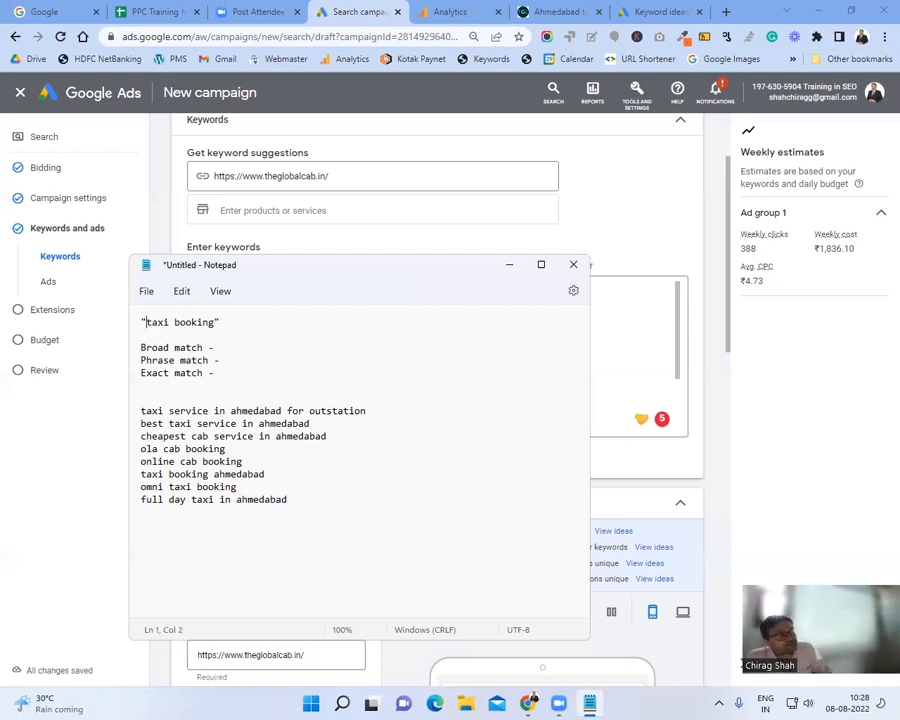
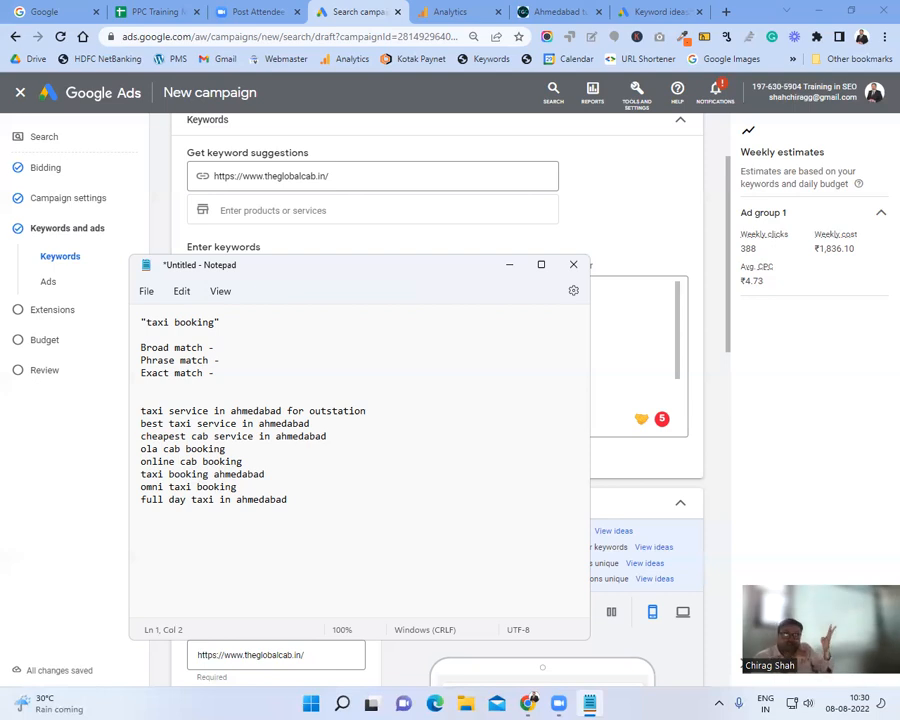
Step: Append 'ahmedabad' inside the quotes so line 1 reads "taxi booking ahmedabad"
click(215, 322)
text(ahmedabad)
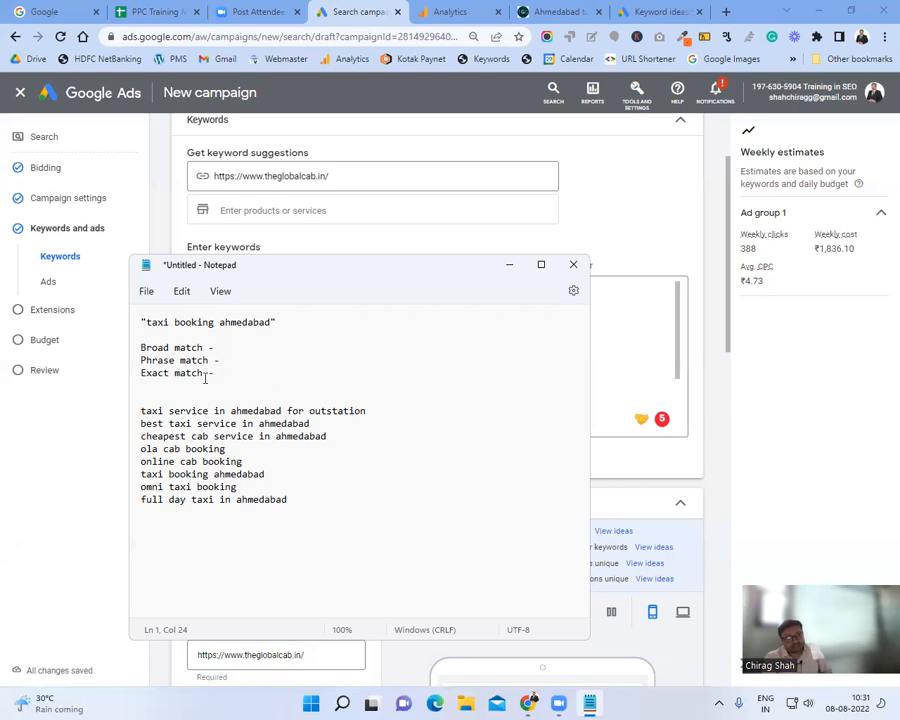
Step: Swap line 1's quotes for square brackets, giving [taxi booking ahmedabad]
drag(205, 374, 121, 373)
click(147, 322)
key(BackSpace)
text([)
click(290, 321)
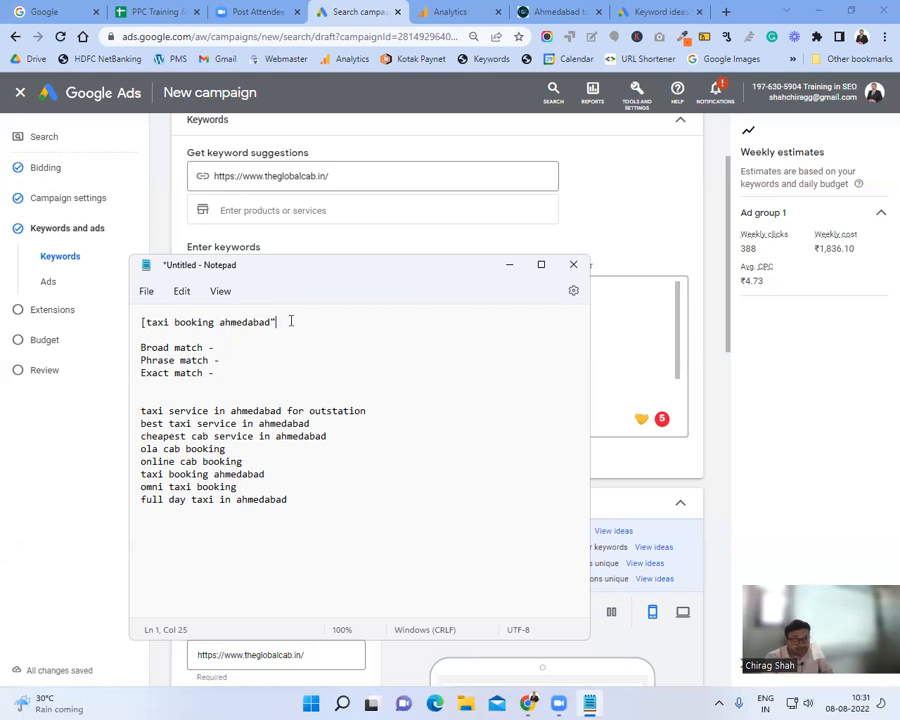
key(BackSpace)
text(])
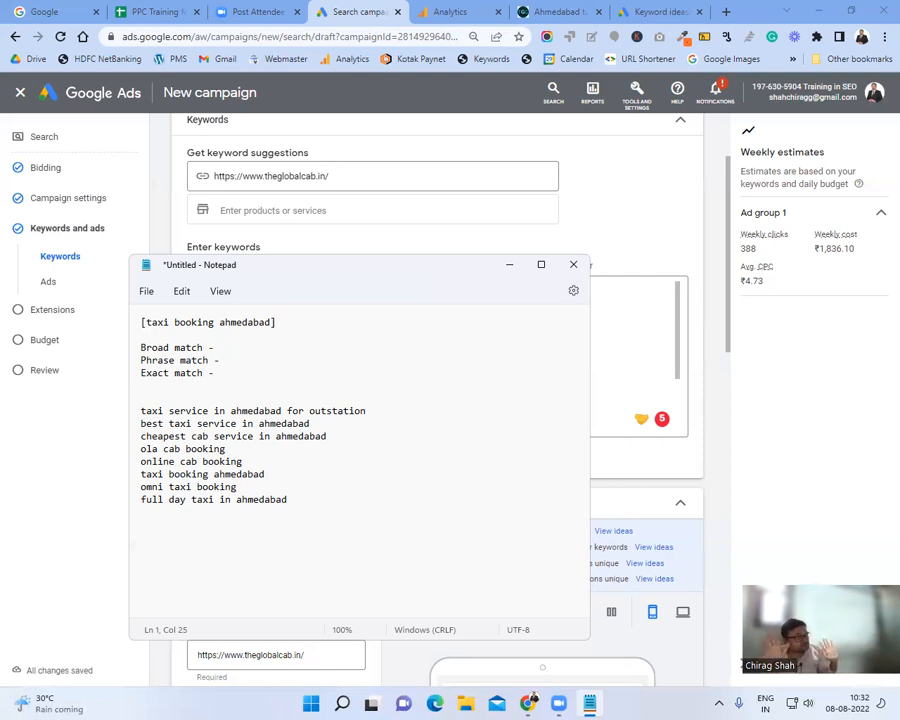
drag(367, 411, 140, 412)
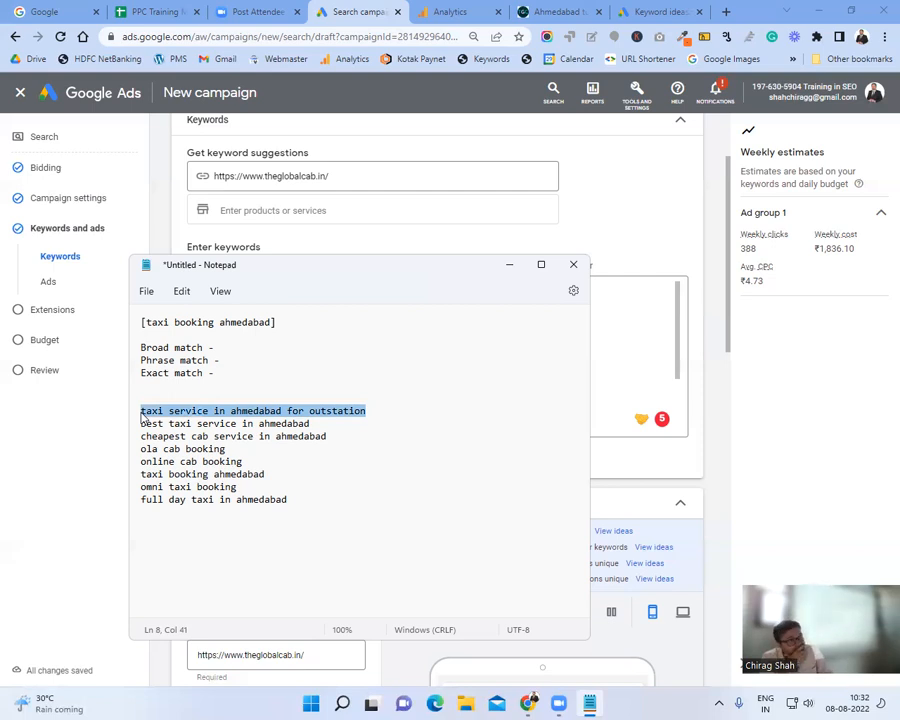
Step: Highlight the Ahmedabad keyword ideas, then trim line 1 to [taxi booking]
click(146, 420)
triple_click(149, 427)
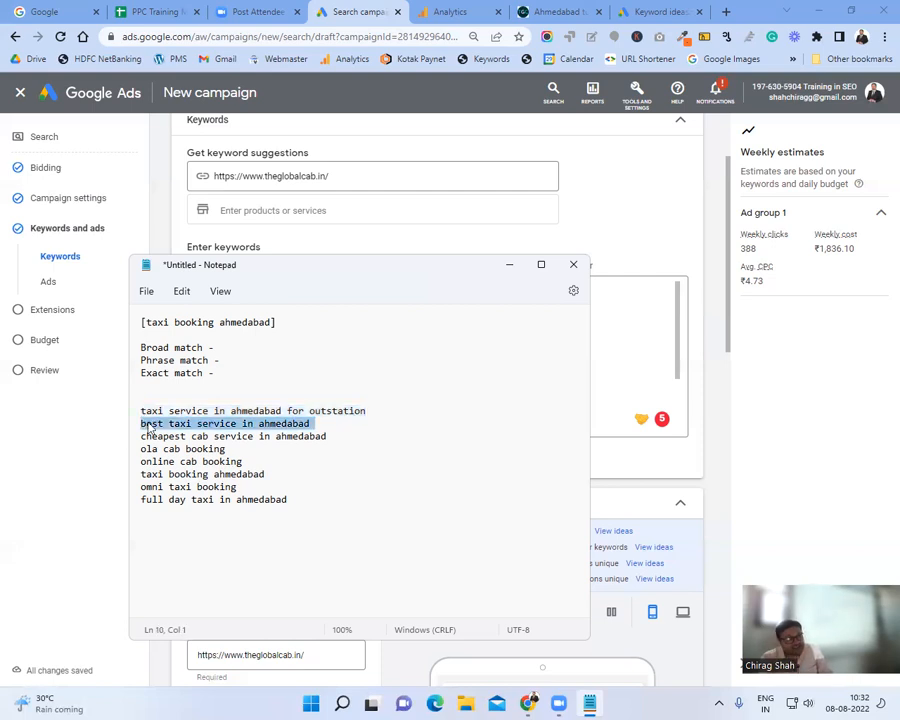
triple_click(191, 439)
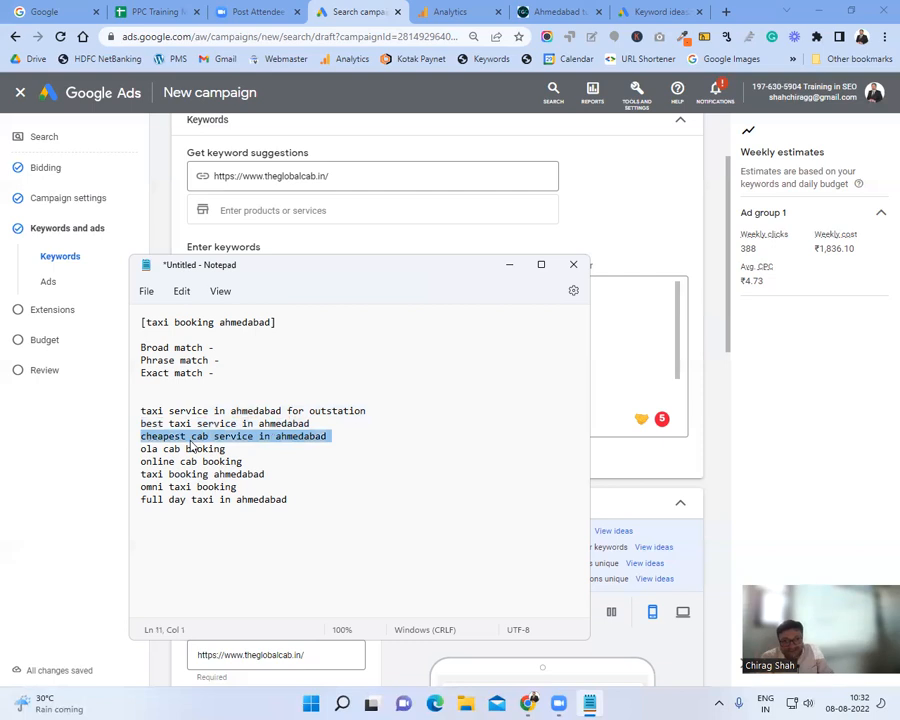
drag(325, 496, 130, 416)
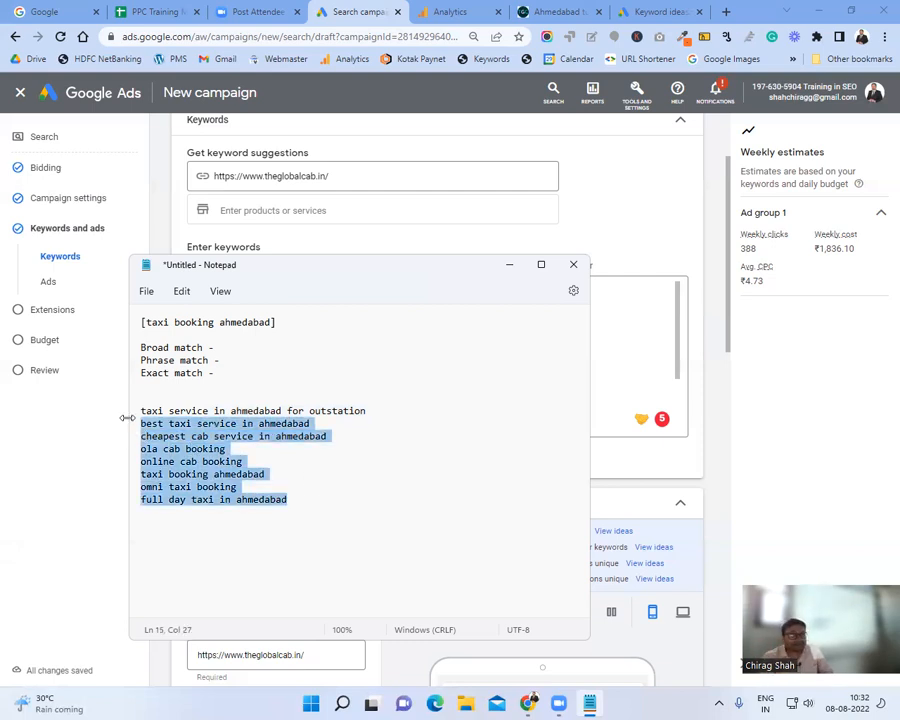
triple_click(215, 486)
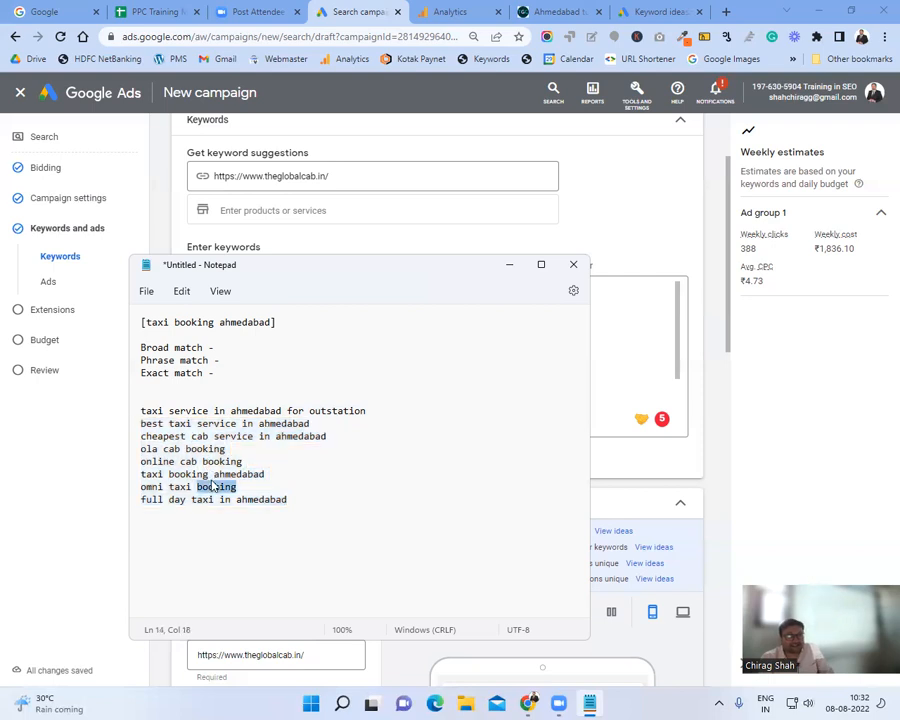
triple_click(227, 474)
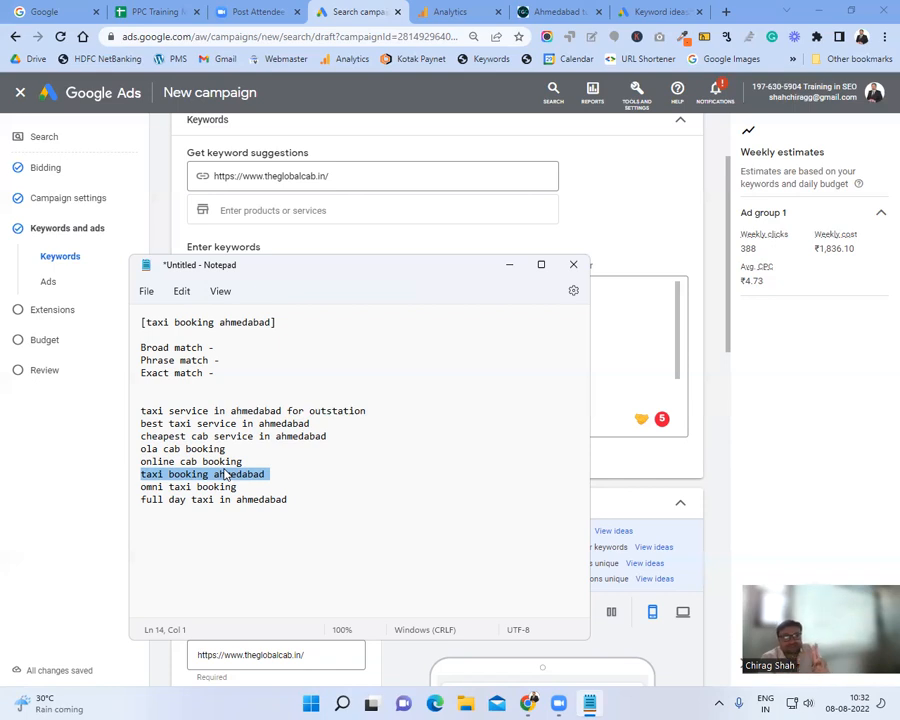
drag(280, 322, 213, 322)
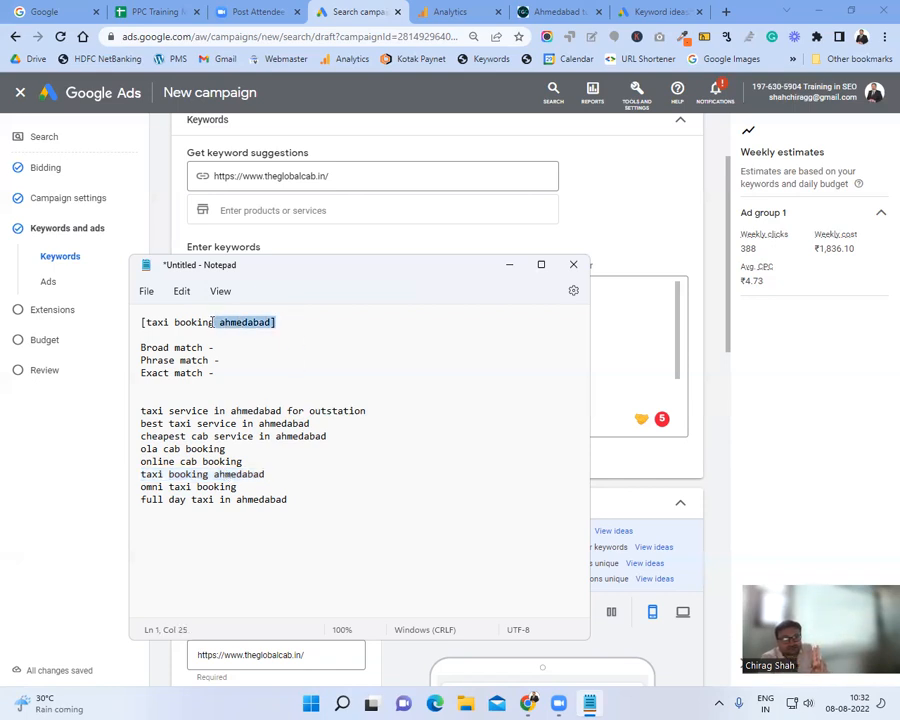
text(])
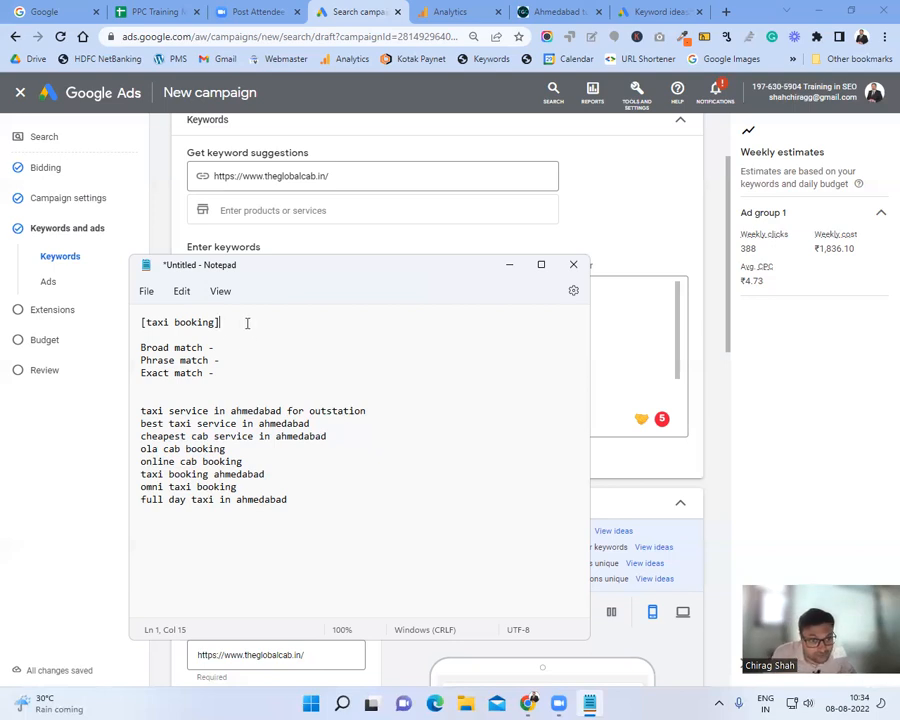
Step: Add a "taxi booking" -6 line below, and tag [taxi booking] with -7
key(Return)
text(")
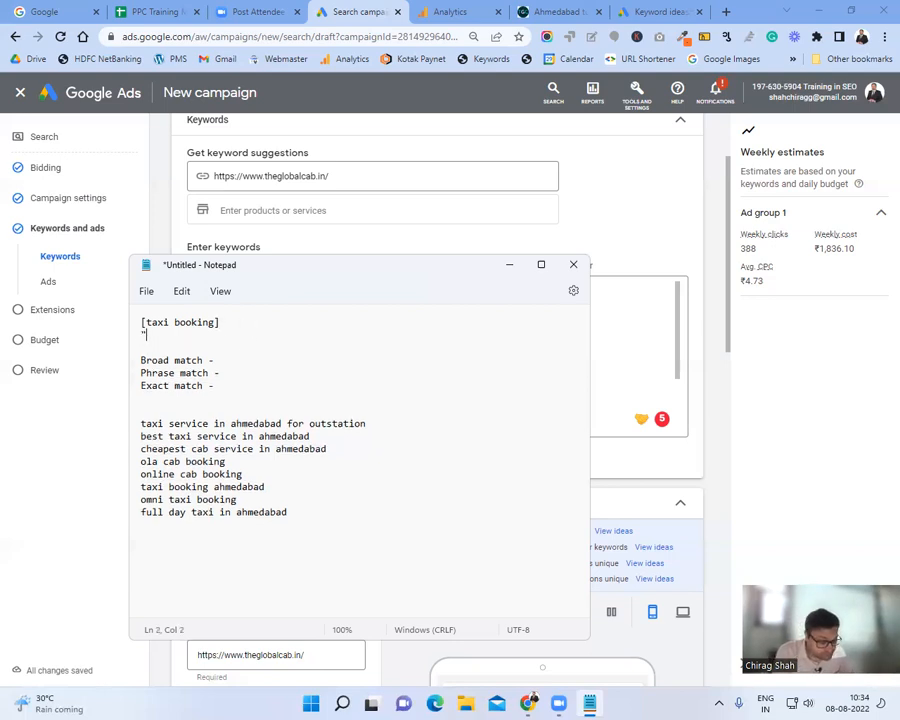
text(taxi bo)
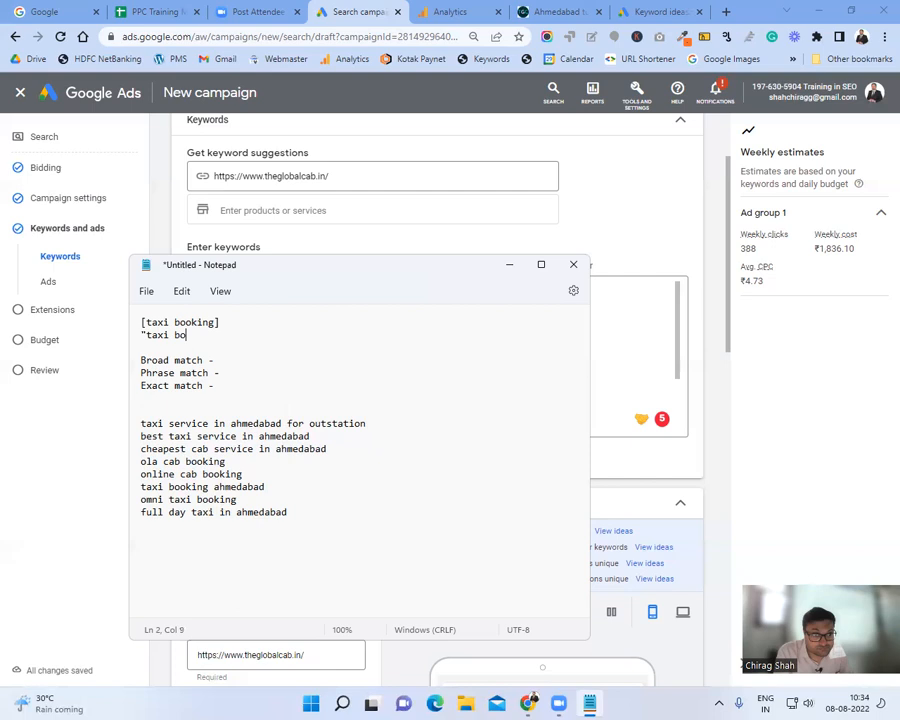
text(oking")
key(Up)
key(Down)
text(-)
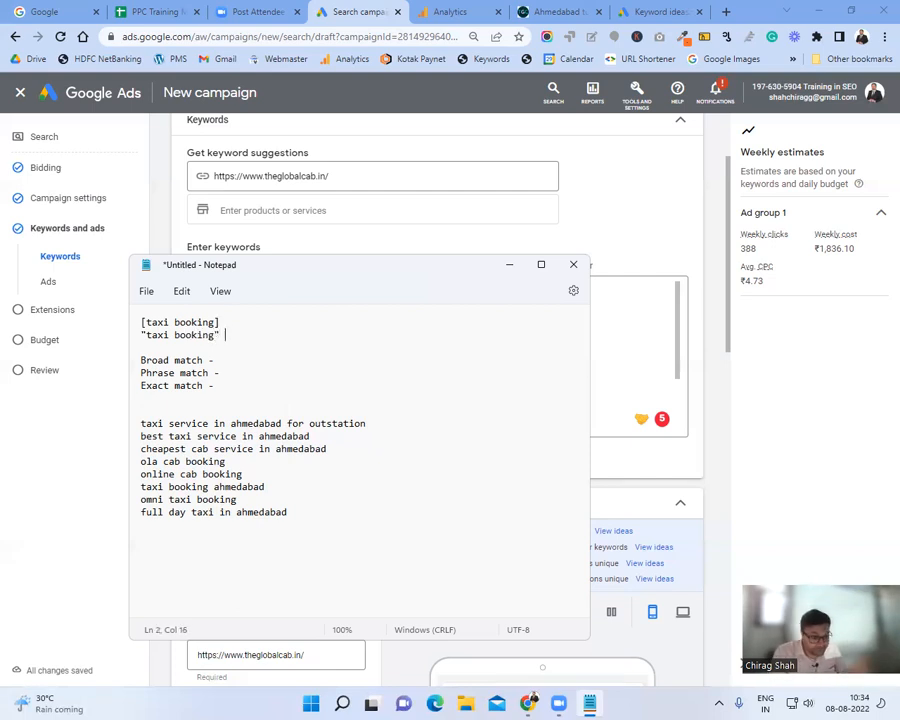
text(6)
key(Up)
text(-7)
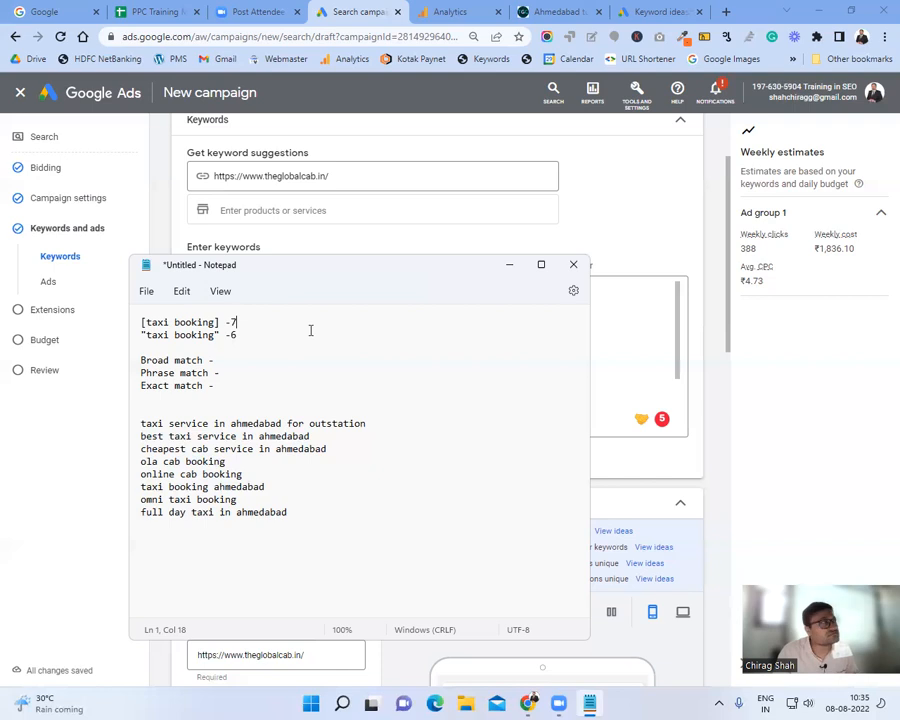
Step: Complete the figures as [taxi booking] -7* 10 = 70 and "taxi booking" -6*10 = 60
text(- 10)
key(Down)
key(Up)
key(Left)
key(Left)
key(Left)
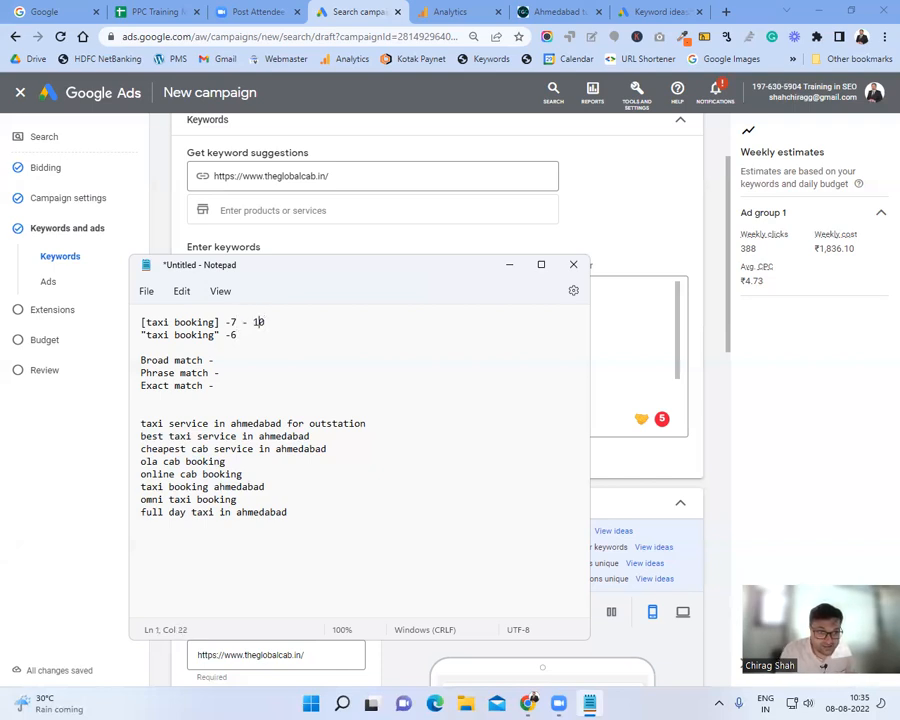
key(BackSpace)
key(BackSpace)
text(*)
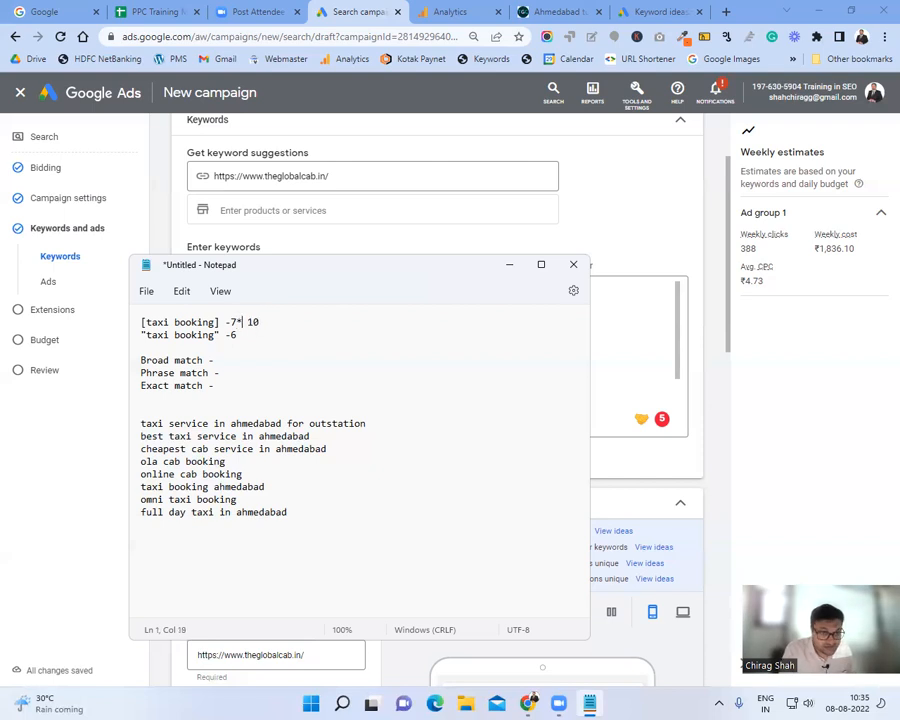
key(Down)
text(10)
click(325, 320)
text(= 70)
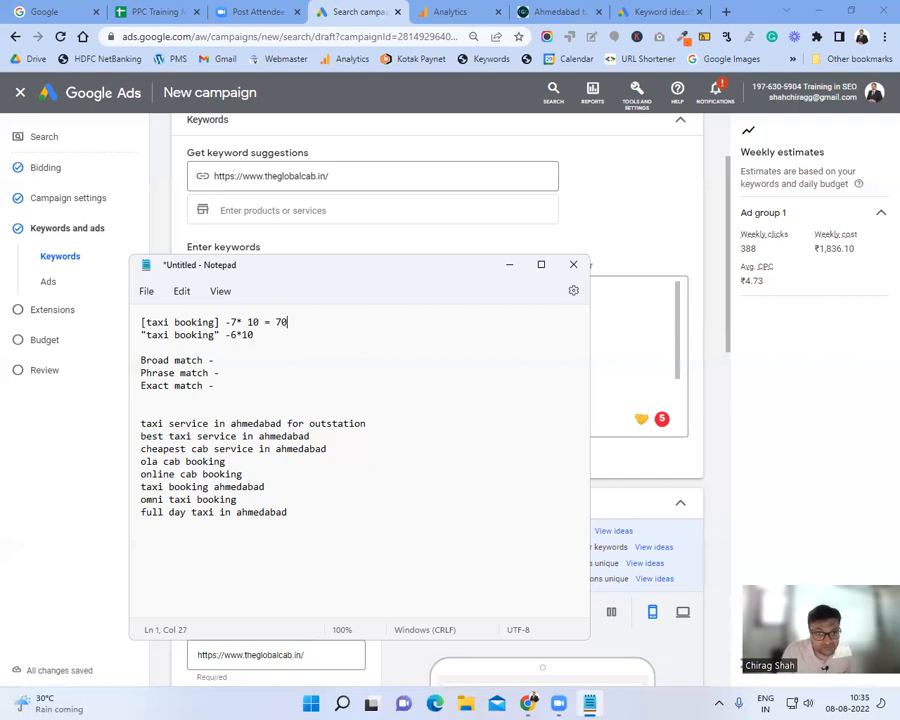
key(Down)
text(= 60)
Step: Highlight the exact-match calculation and point out the Phrase and Broad match notes
drag(368, 311, 5, 303)
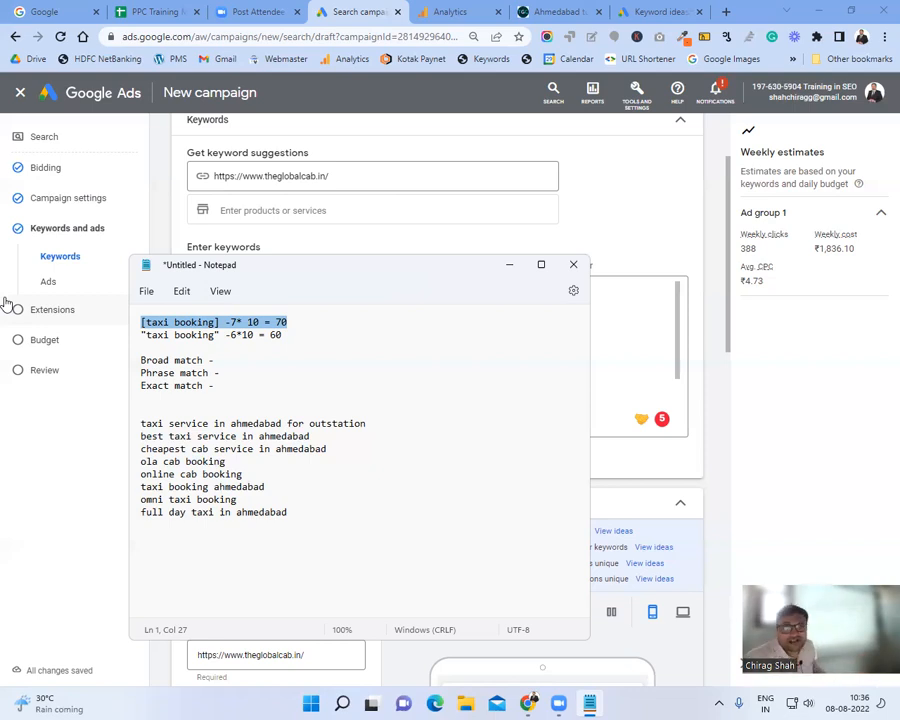
click(191, 372)
click(241, 396)
click(224, 372)
click(245, 360)
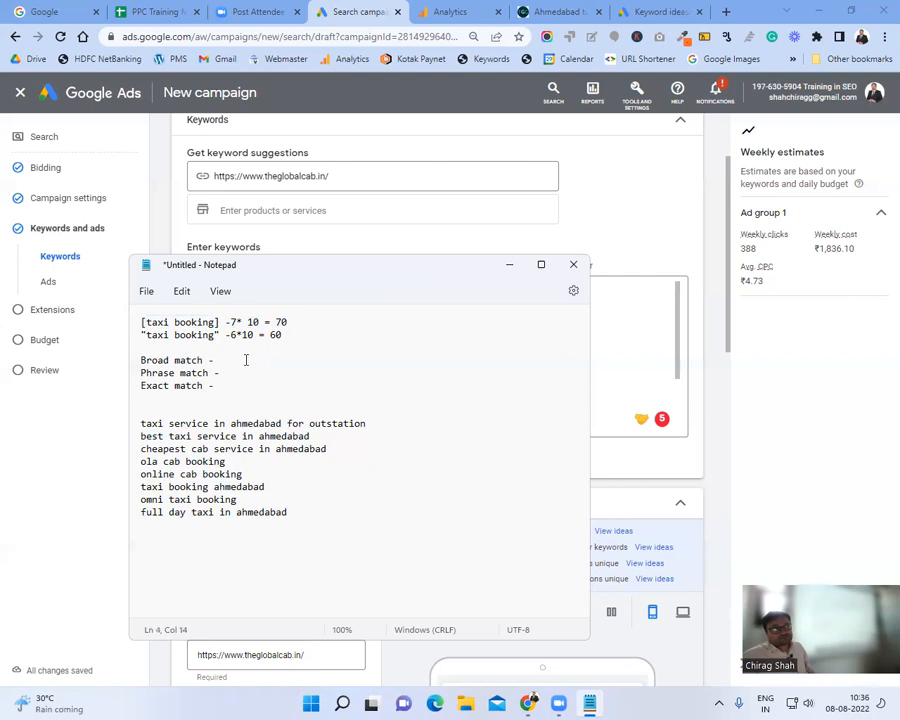
Step: Return to the Google Ads draft and scroll through Ad group 1's entered keywords
click(511, 267)
click(406, 357)
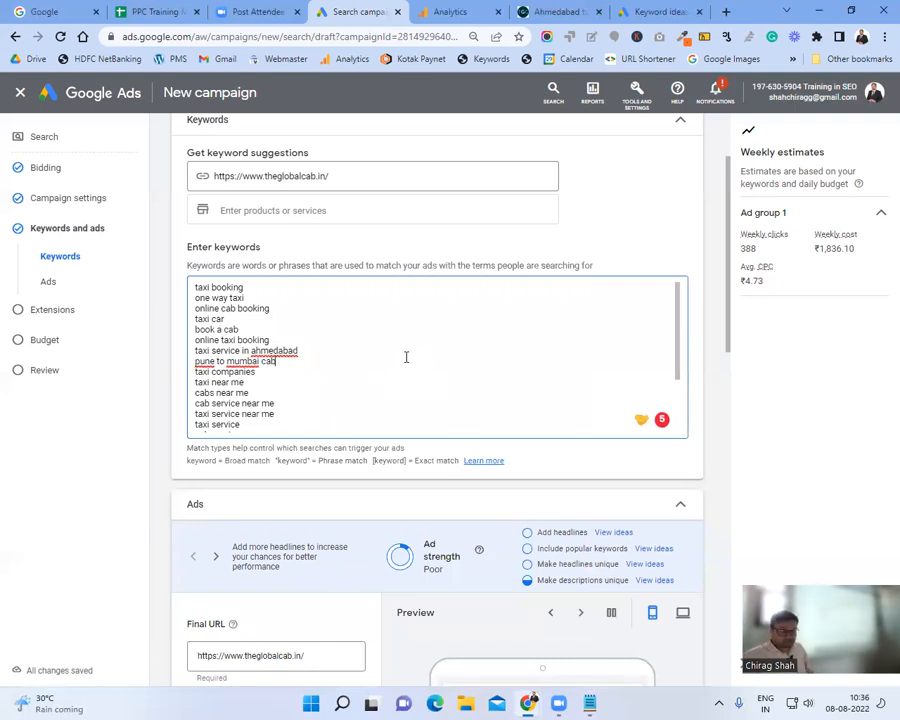
scroll(406, 360, up, 1)
scroll(406, 363, up, 1)
scroll(406, 357, down, 3)
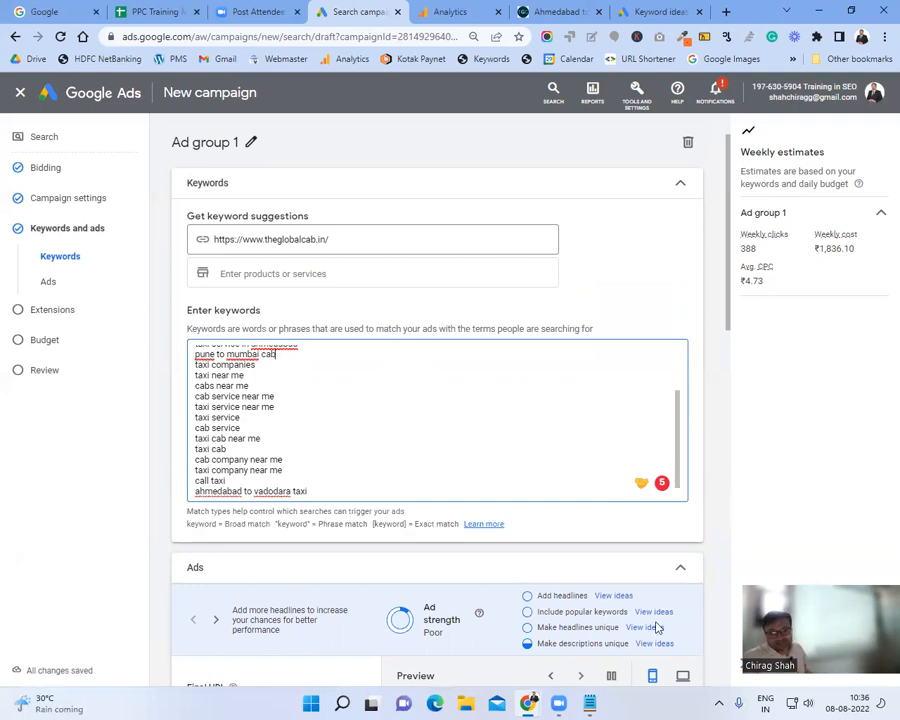
key(alt+Tab)
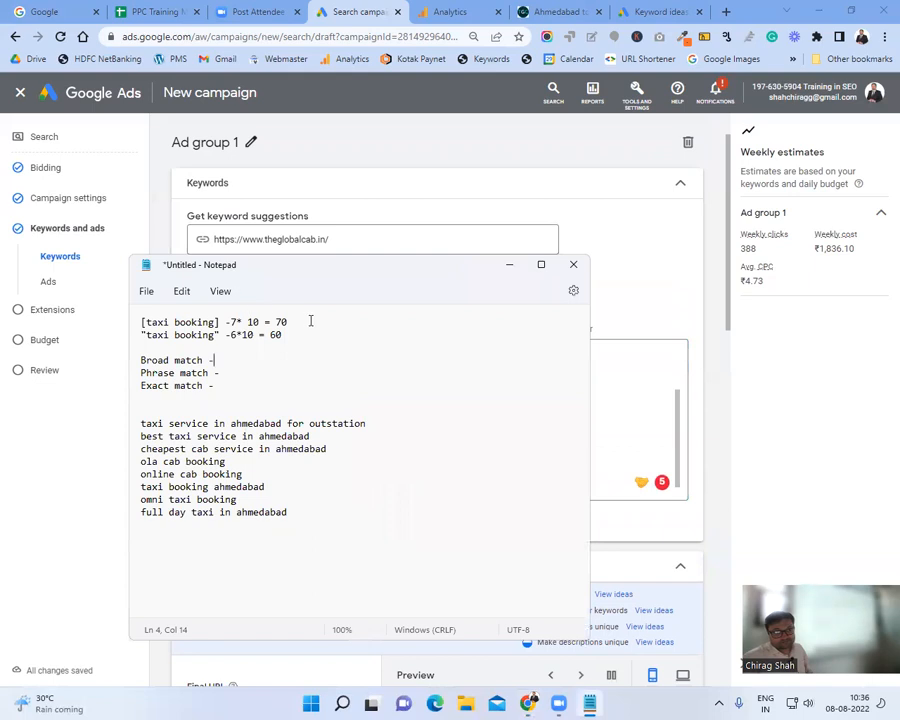
key(Left)
key(Left)
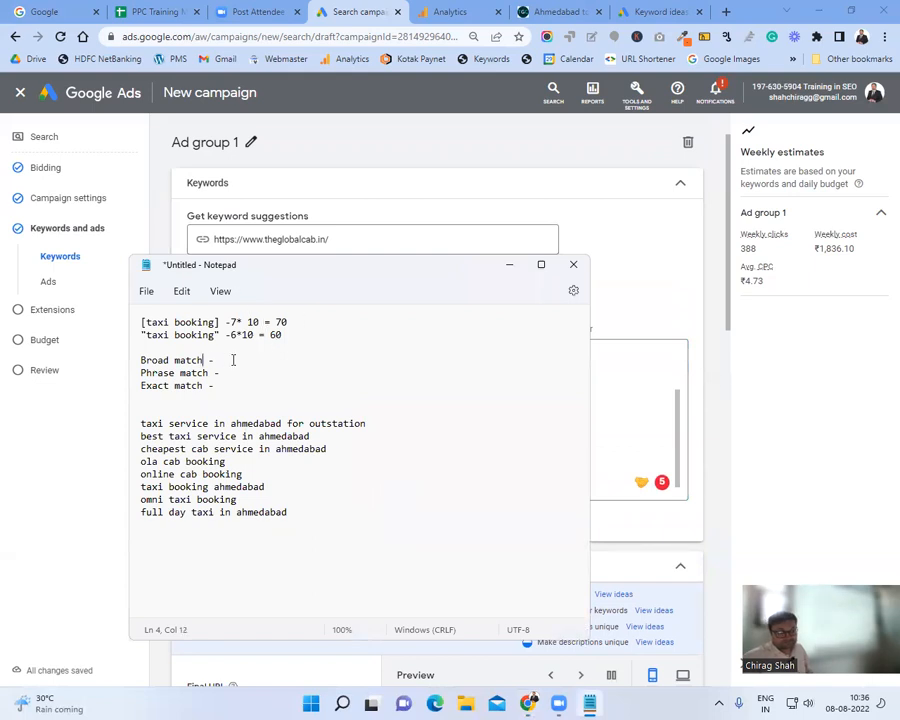
text())
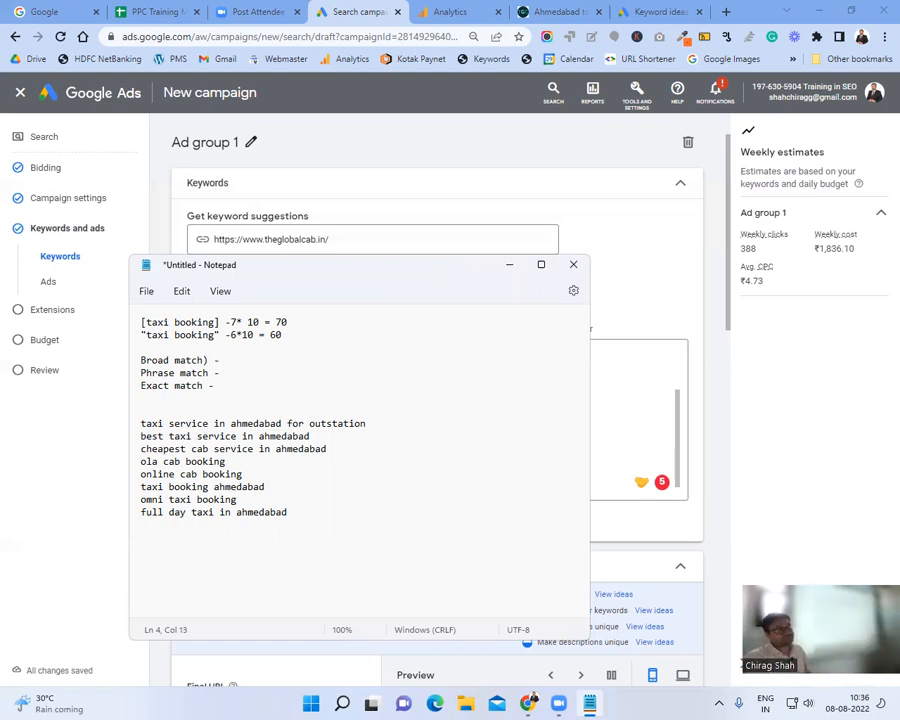
key(BackSpace)
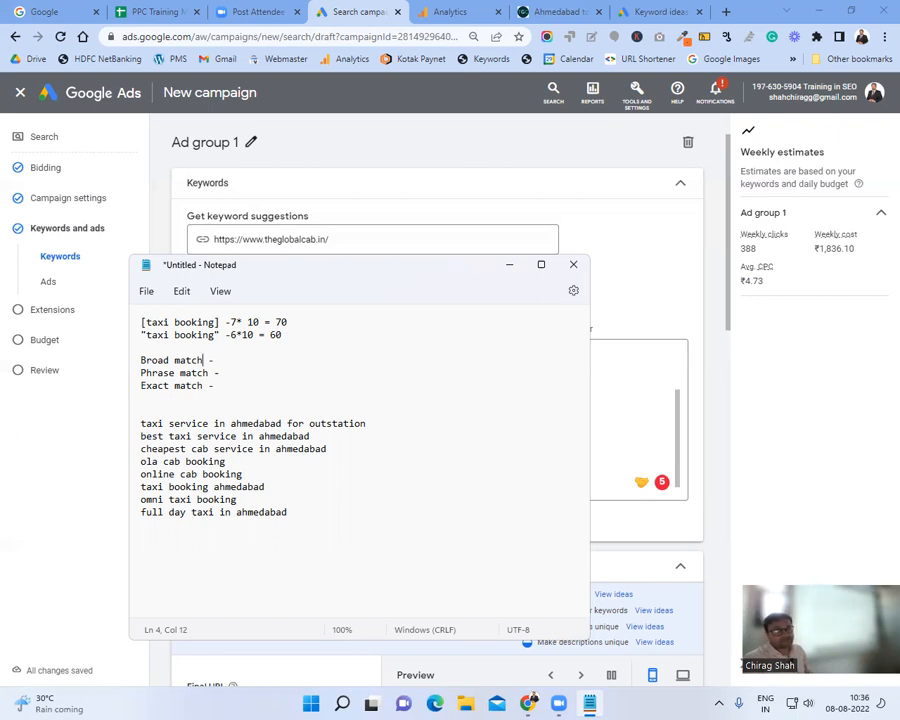
click(510, 267)
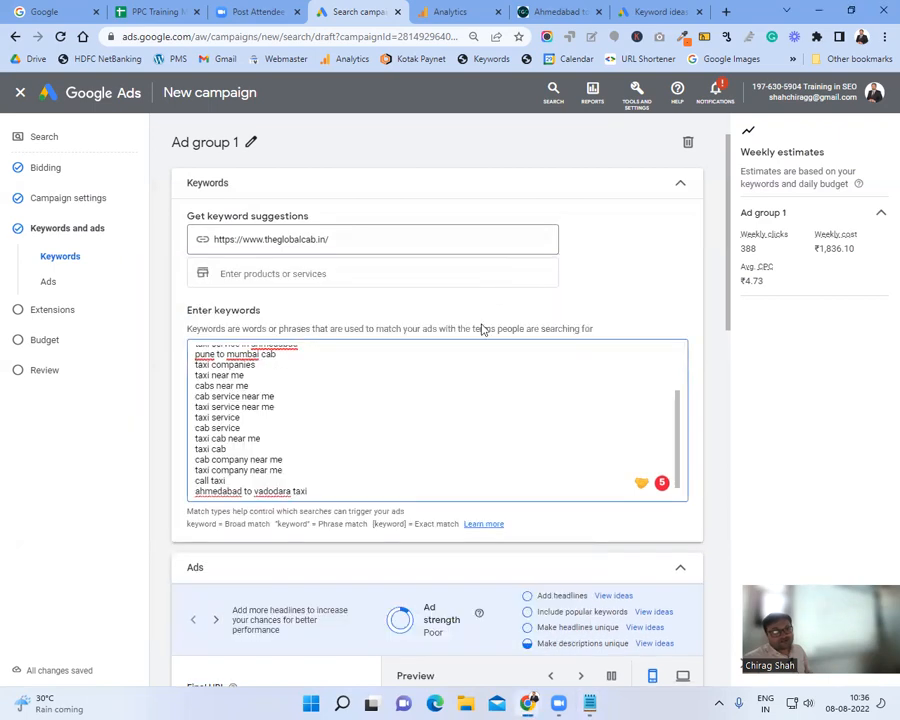
Step: Delete every keyword below taxi booking and wrap it in quotes as "taxi booking"
scroll(369, 463, down, 1)
drag(232, 490, 169, 310)
click(357, 376)
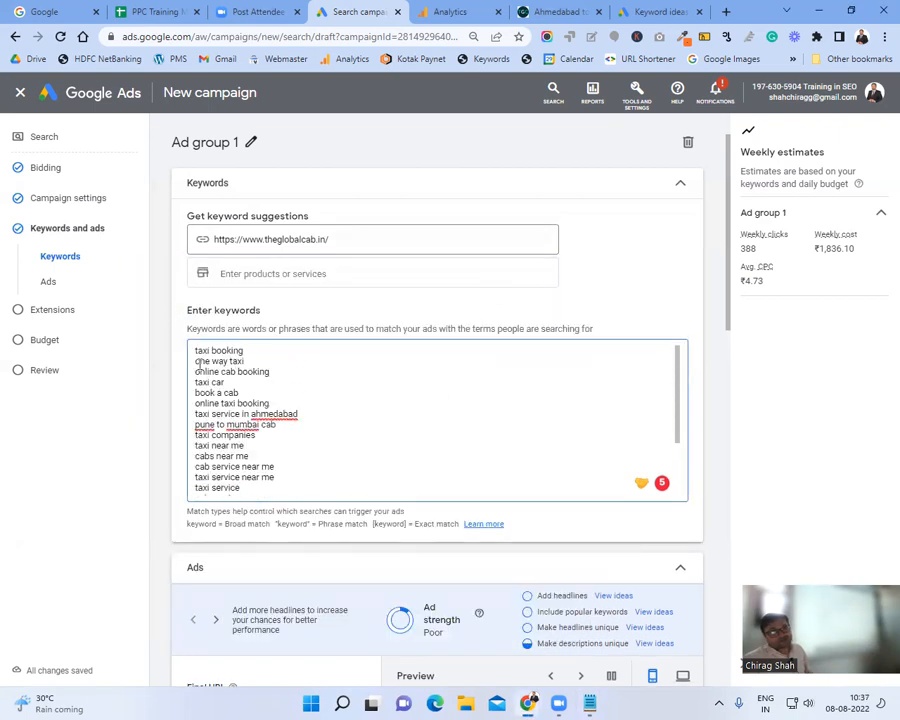
click(196, 362)
drag(228, 410, 281, 576)
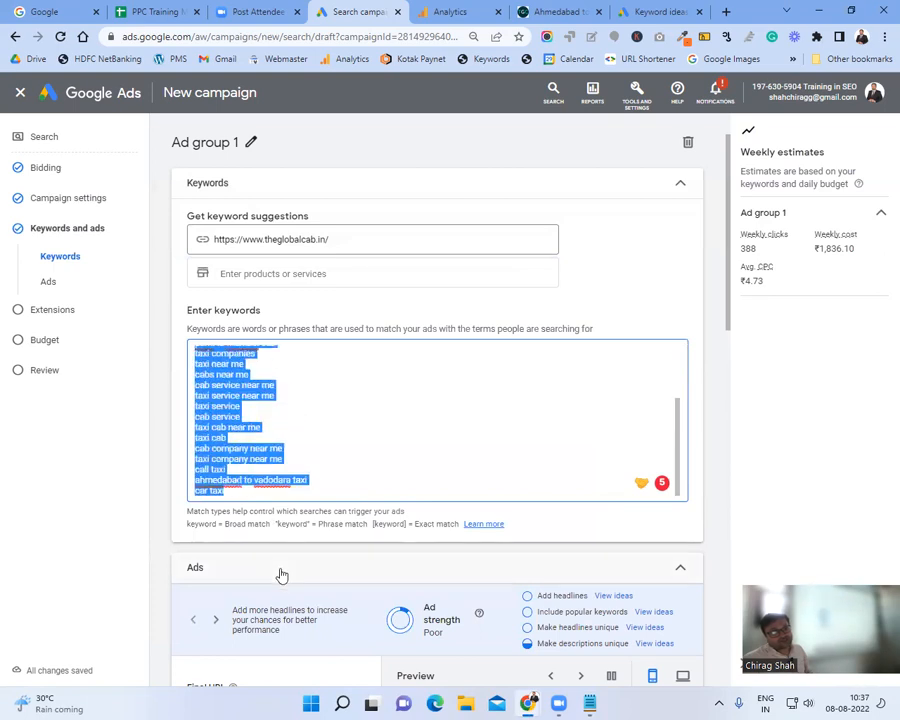
key(BackSpace)
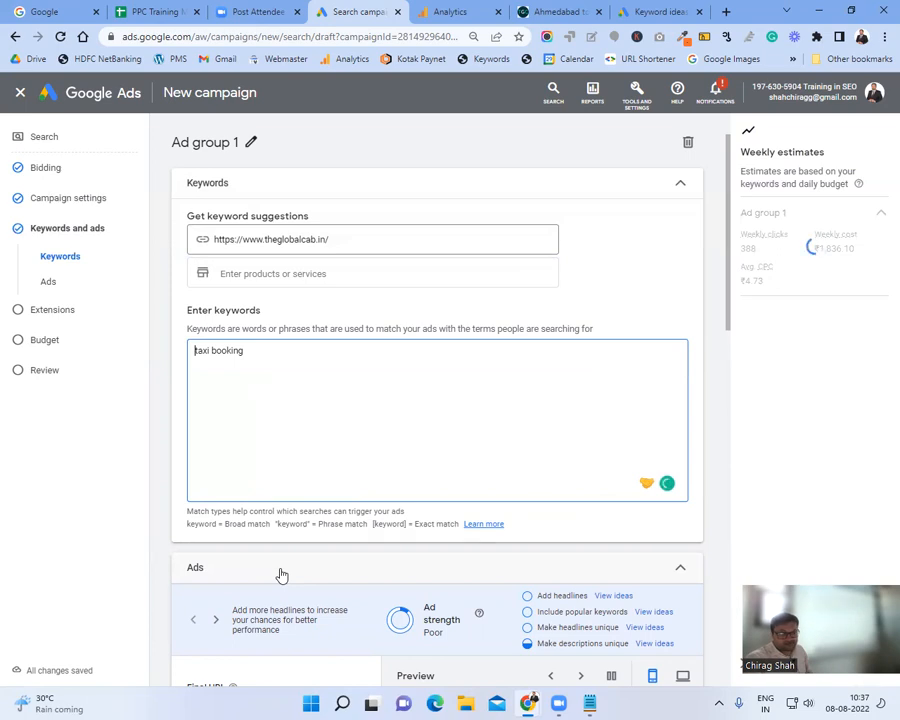
text(")
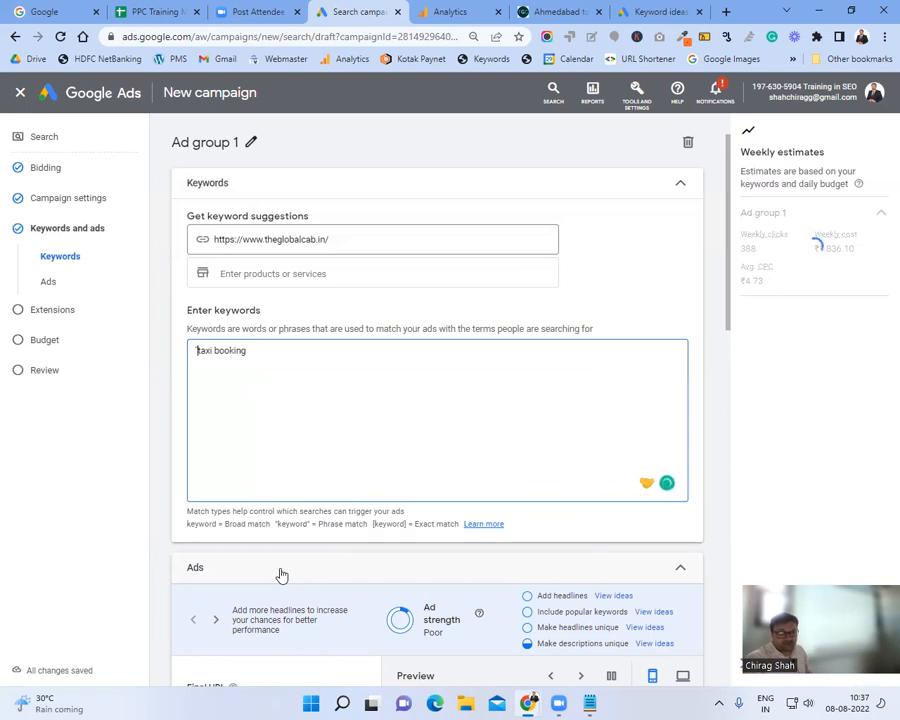
key(End)
text(")
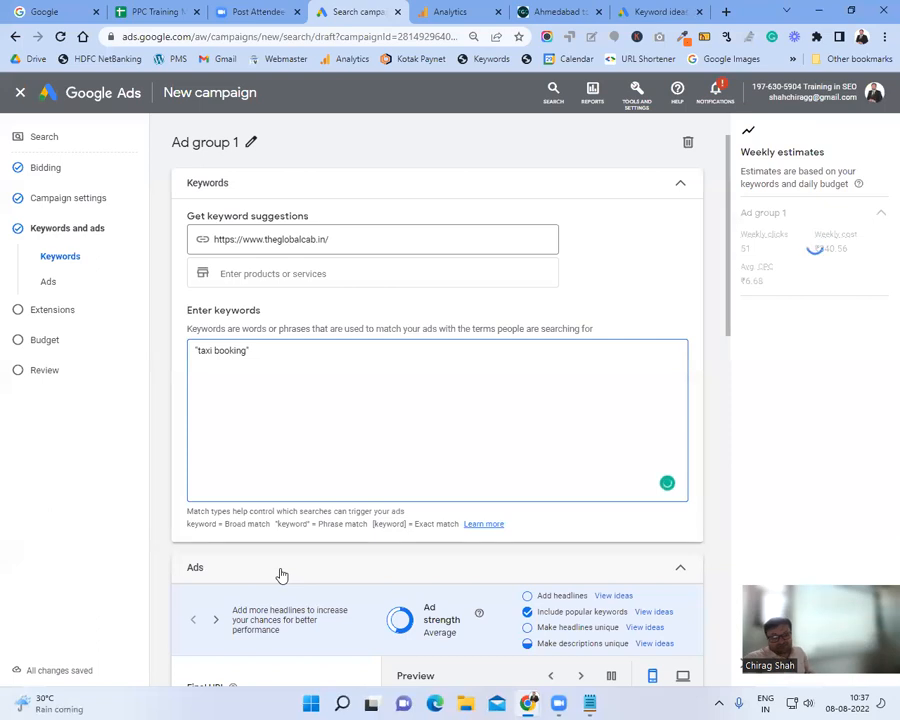
scroll(412, 435, down, 3)
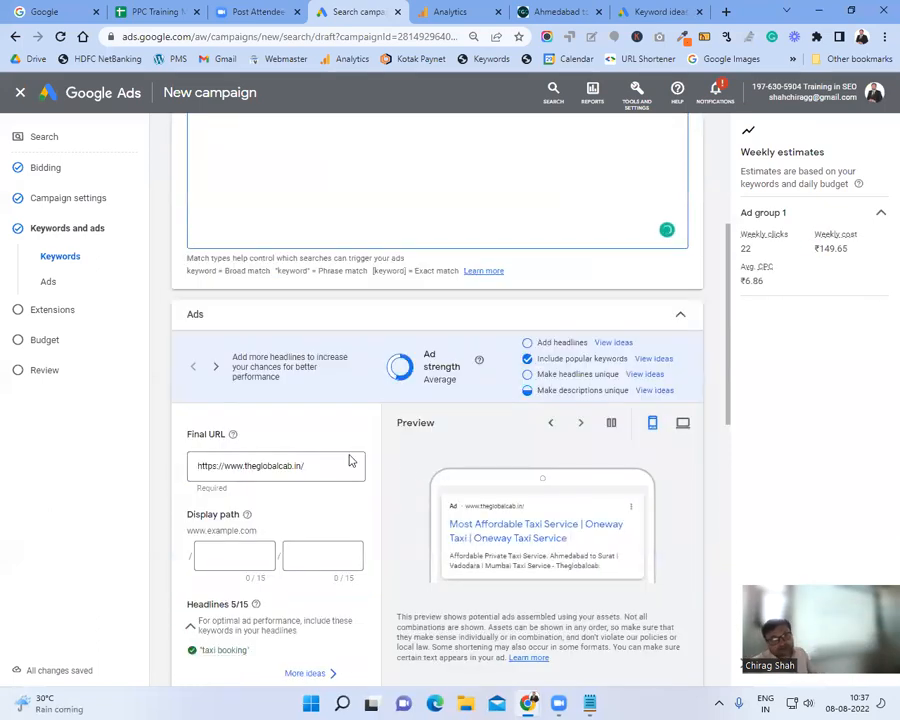
scroll(358, 452, down, 2)
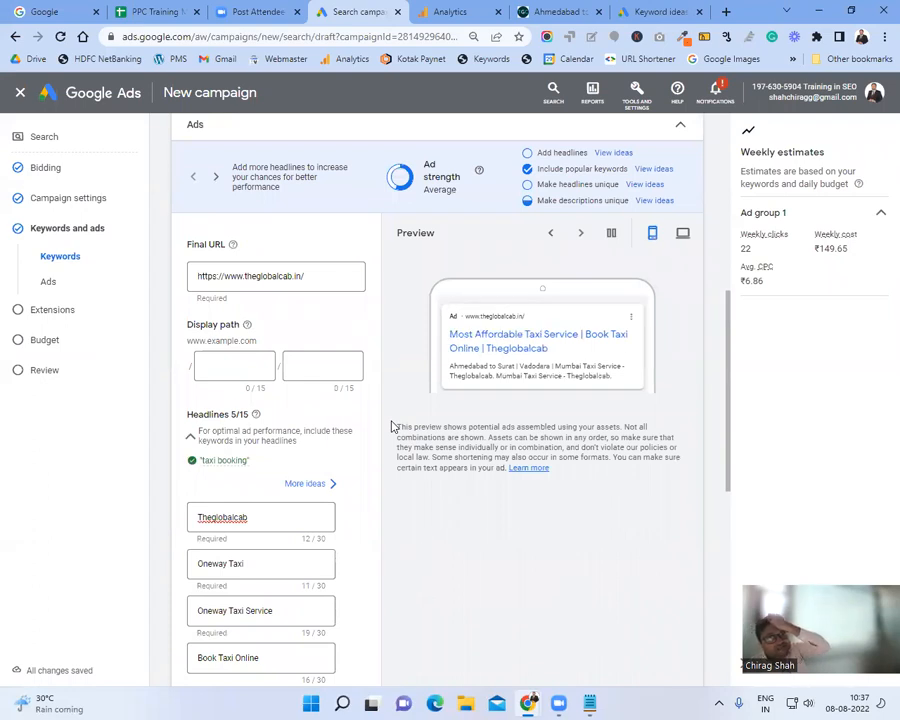
scroll(393, 427, up, 4)
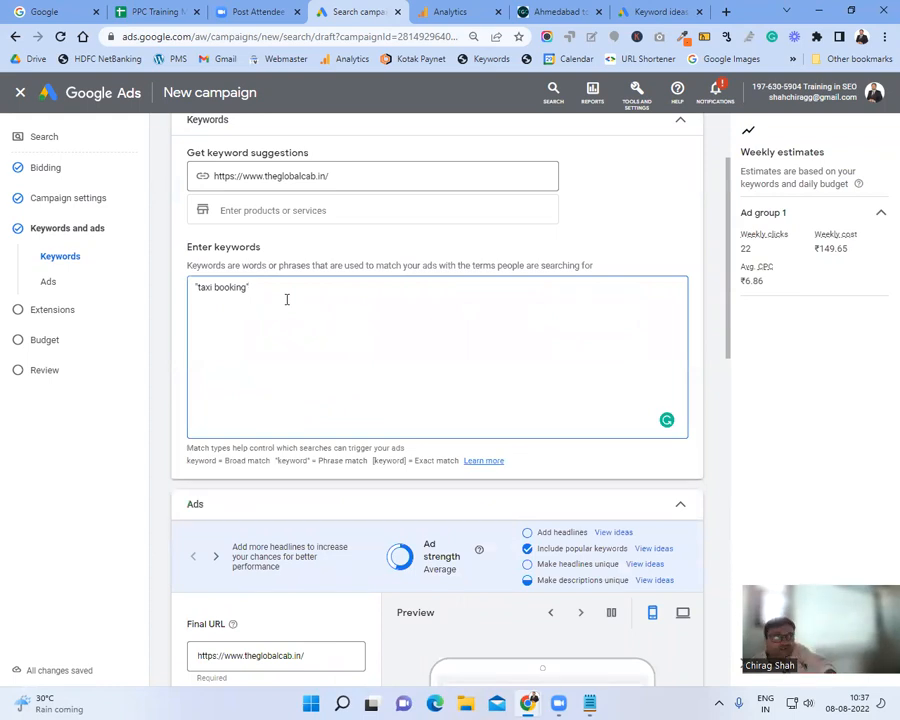
scroll(287, 300, down, 4)
click(245, 368)
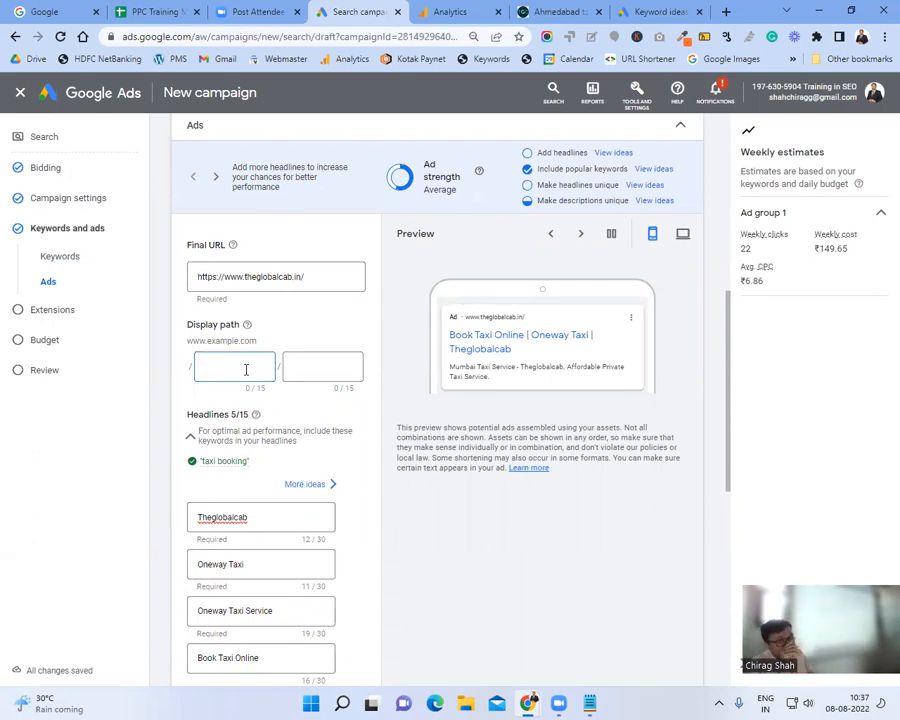
text(ahmedabad)
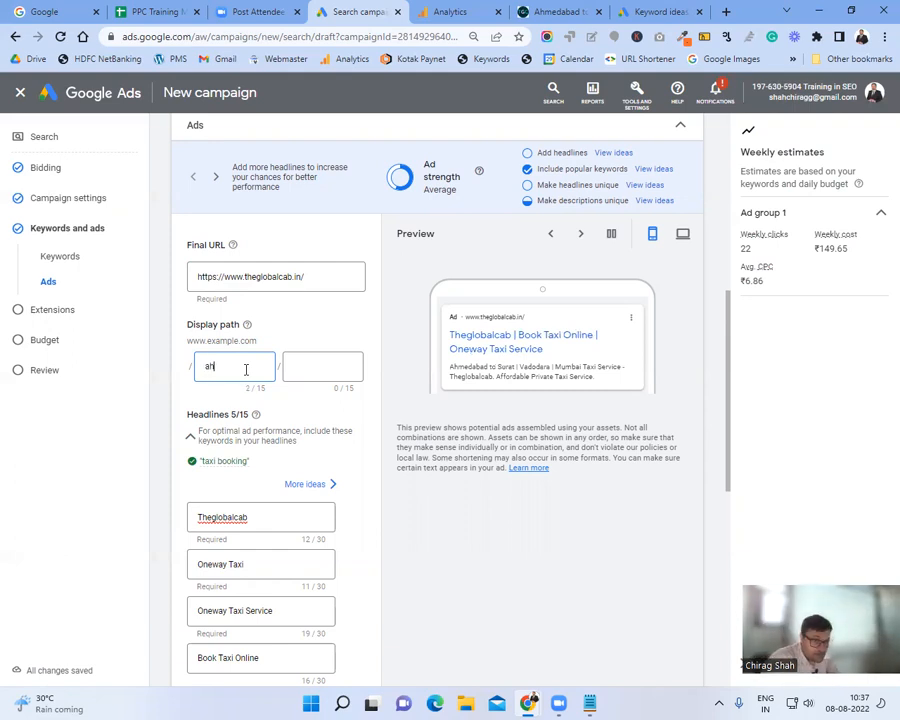
key(Tab)
text(surat)
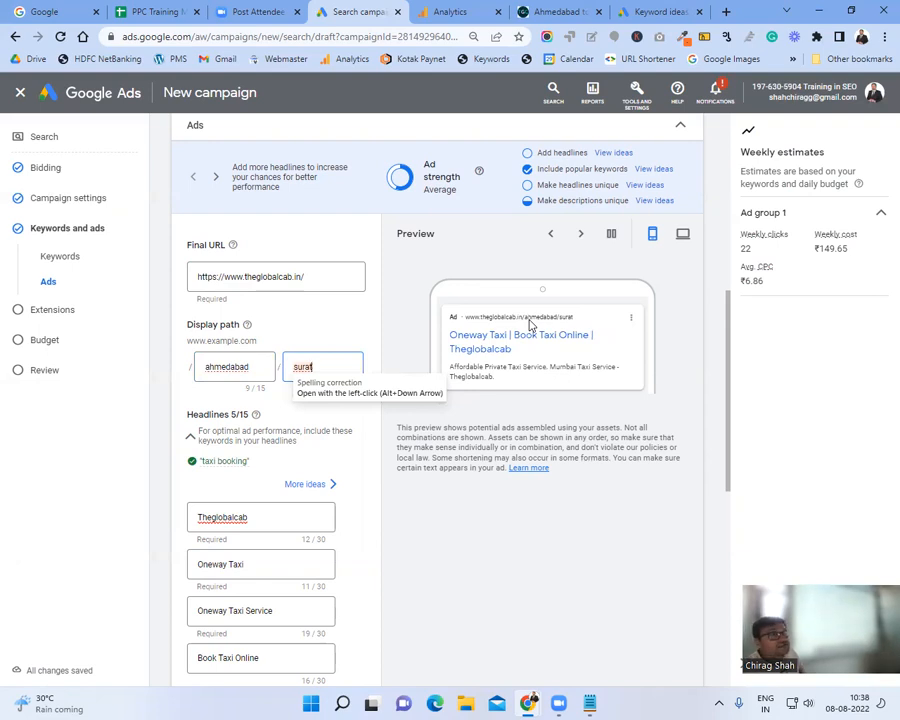
click(253, 363)
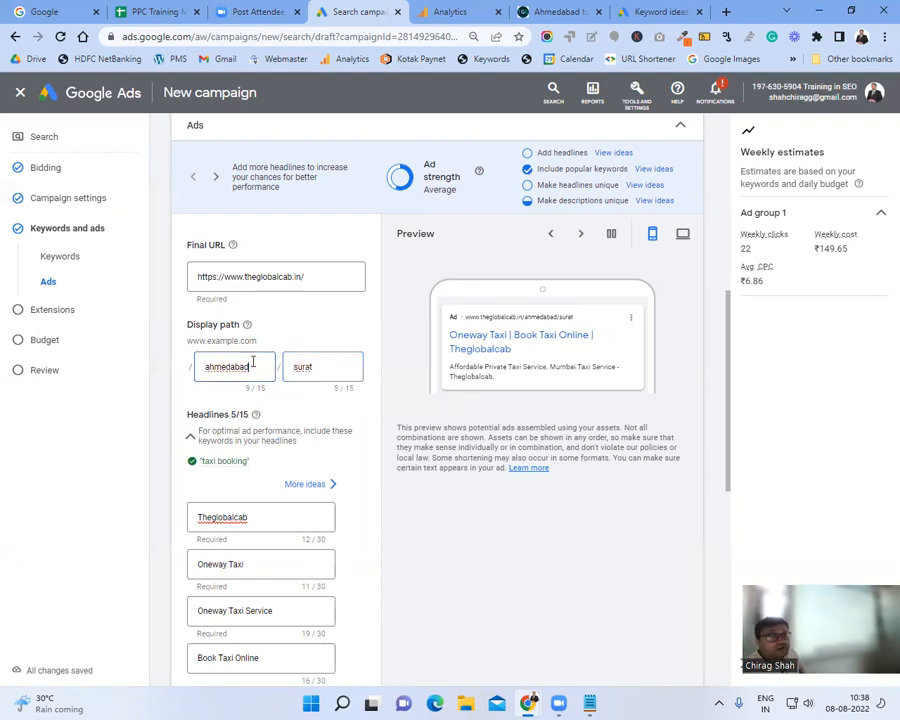
double_click(253, 363)
key(BackSpace)
click(322, 366)
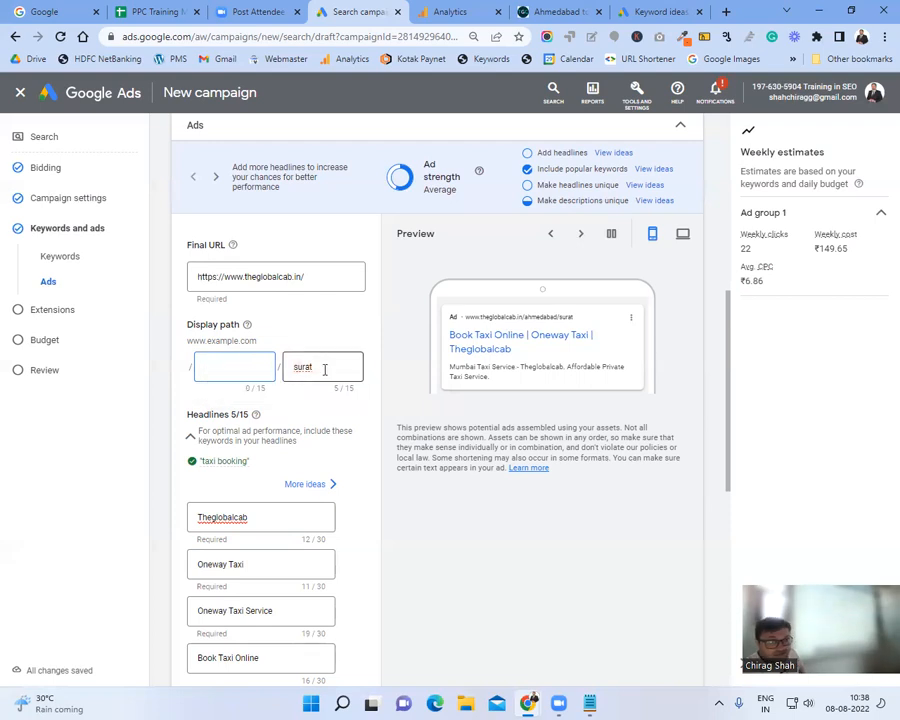
key(BackSpace)
key(BackSpace)
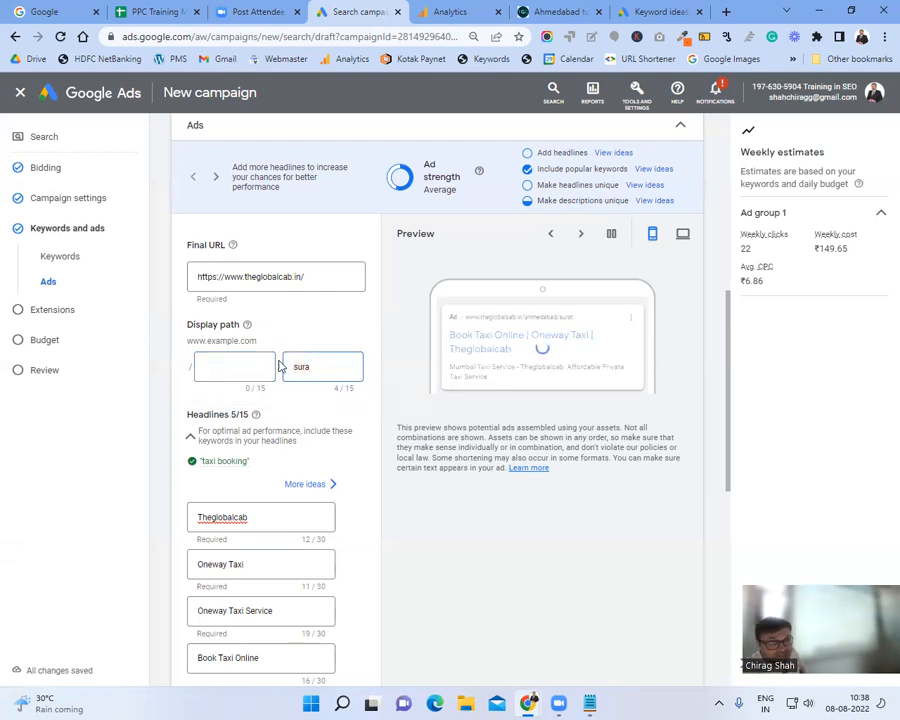
key(BackSpace)
key(BackSpace)
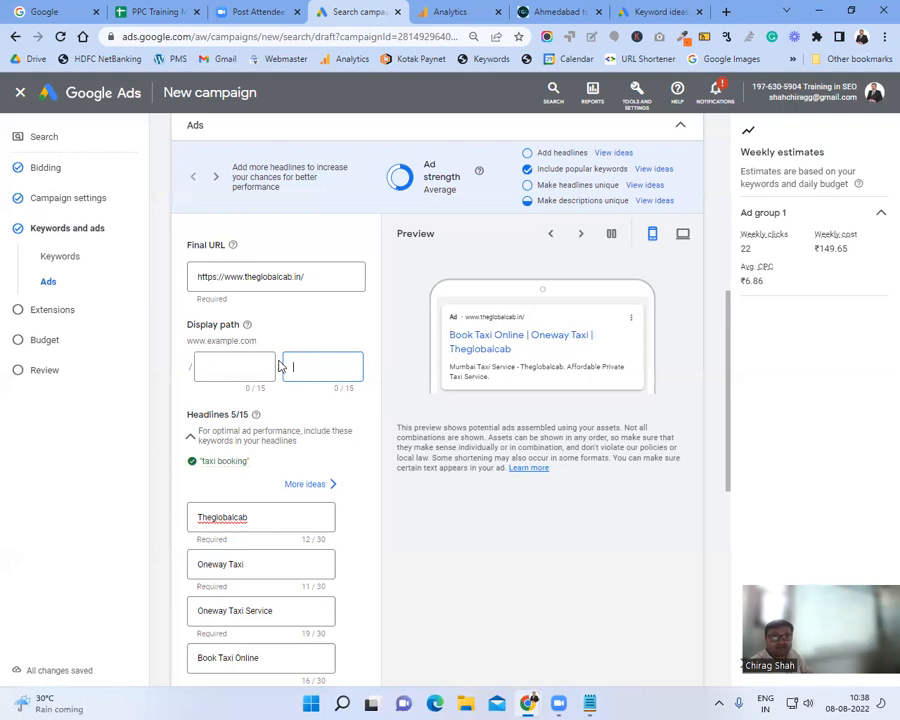
Step: Search "cab booking service" in a new Incognito window and scroll to the ads
click(884, 36)
click(838, 93)
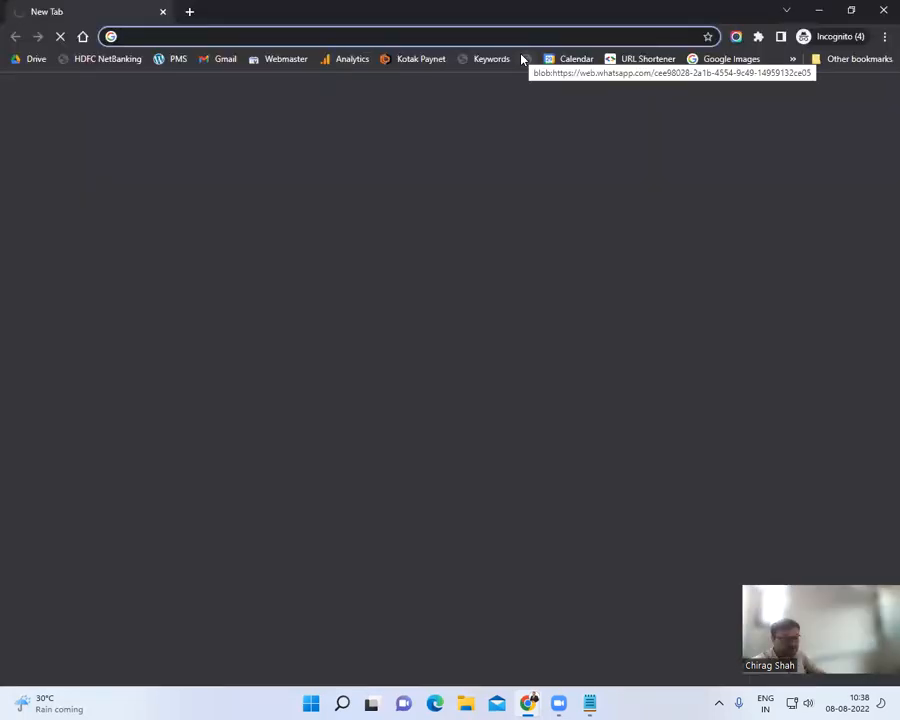
text(cab bo)
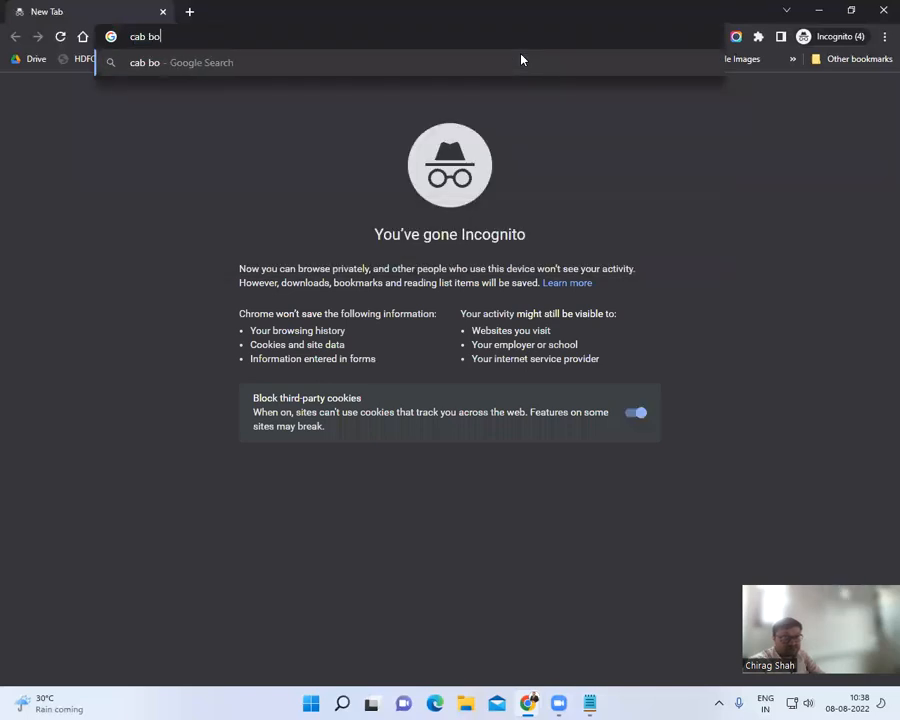
text(oking service)
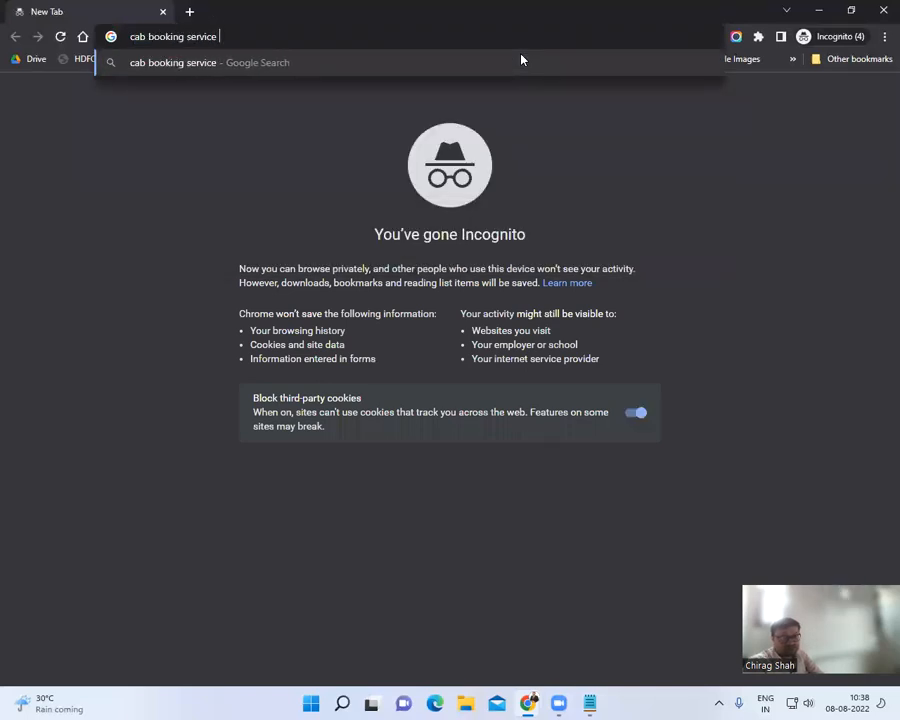
key(Return)
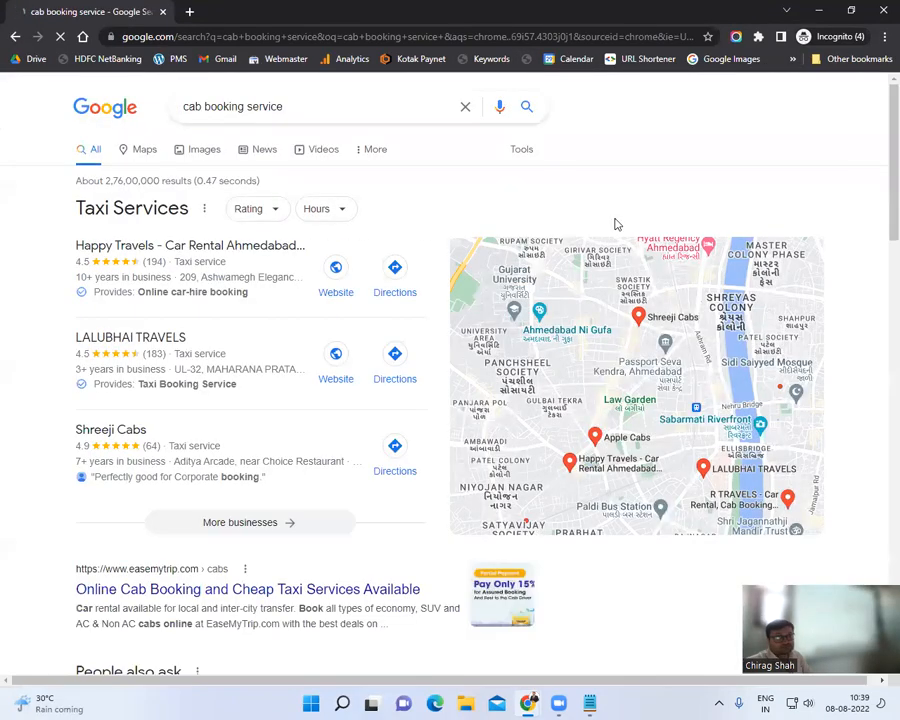
scroll(286, 352, down, 8)
scroll(286, 352, down, 7)
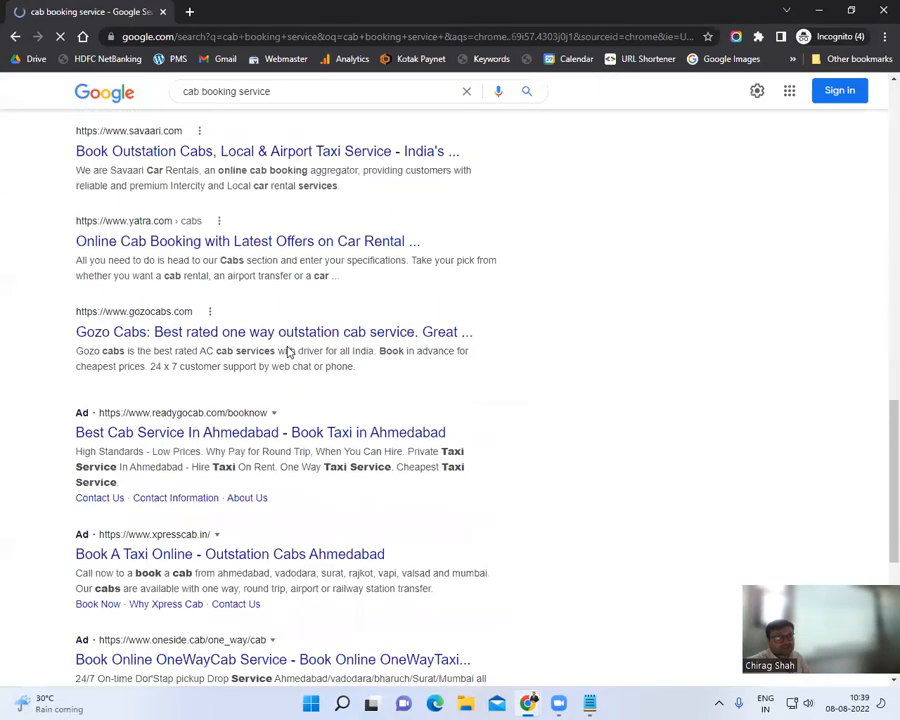
scroll(286, 350, up, 1)
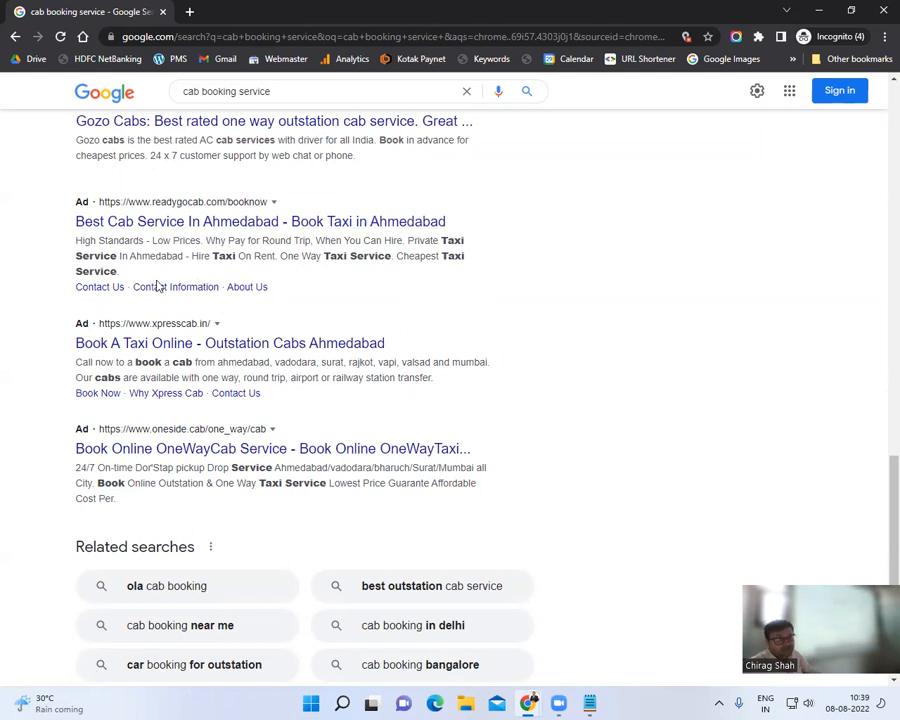
Step: Select a competitor taxi ad's description and sitelinks, comparing them with the Google Ads draft
drag(223, 271, 74, 241)
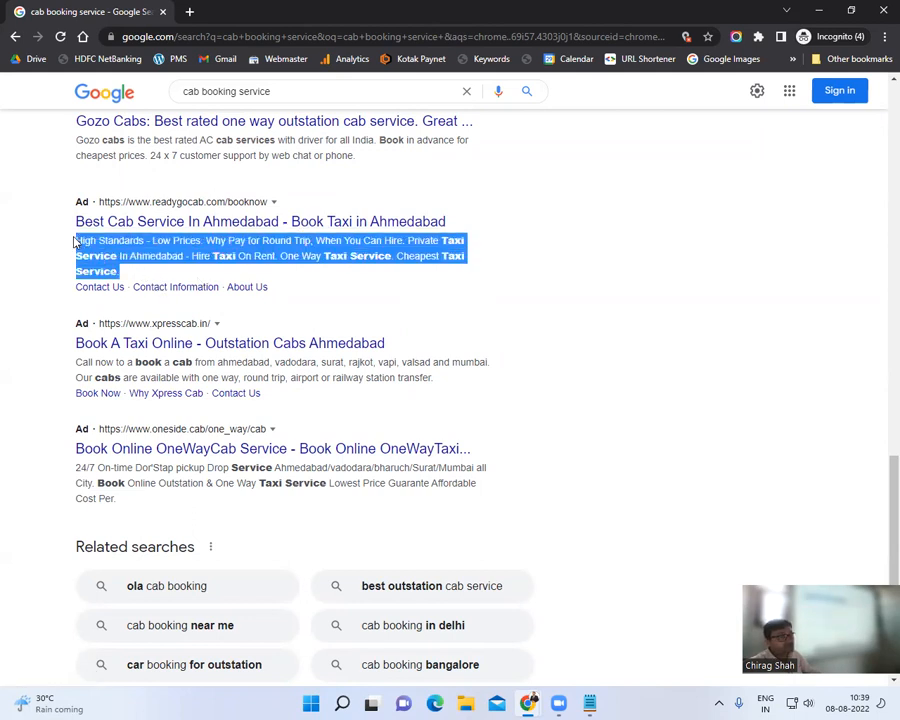
drag(279, 289, 72, 287)
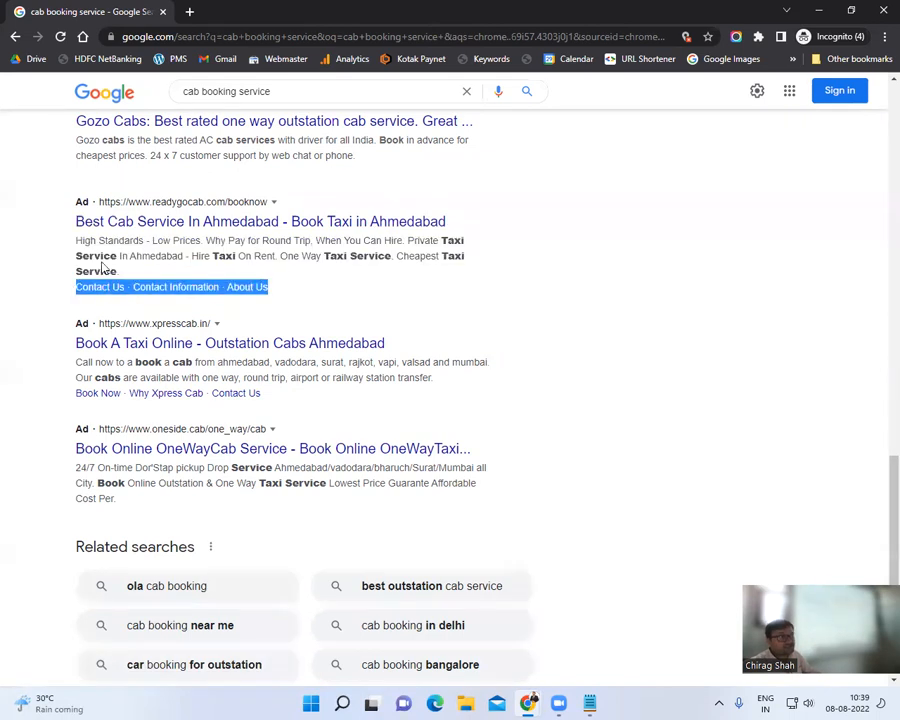
triple_click(104, 255)
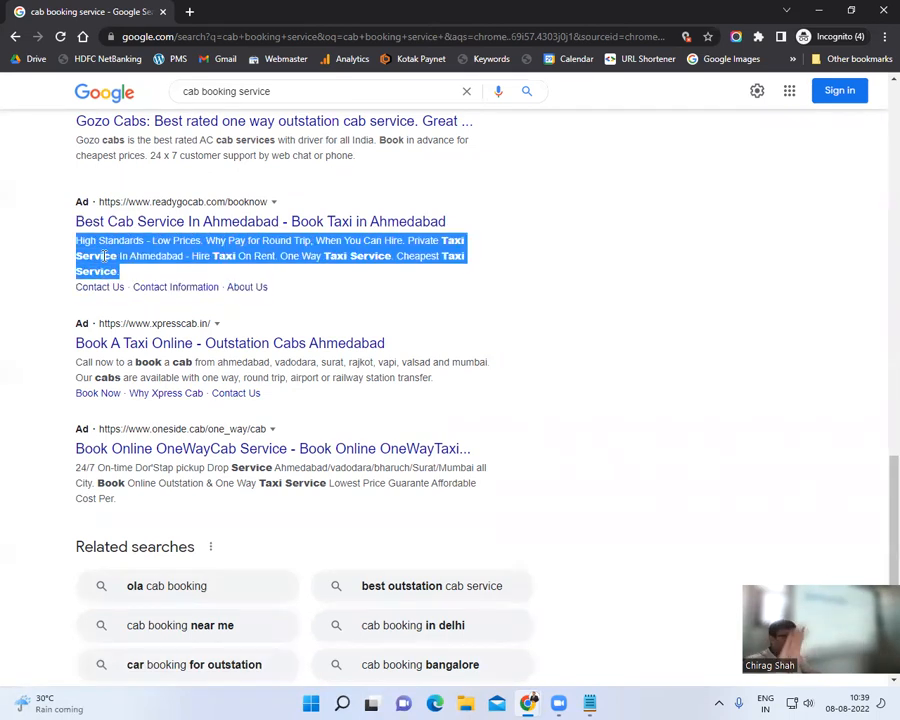
click(104, 256)
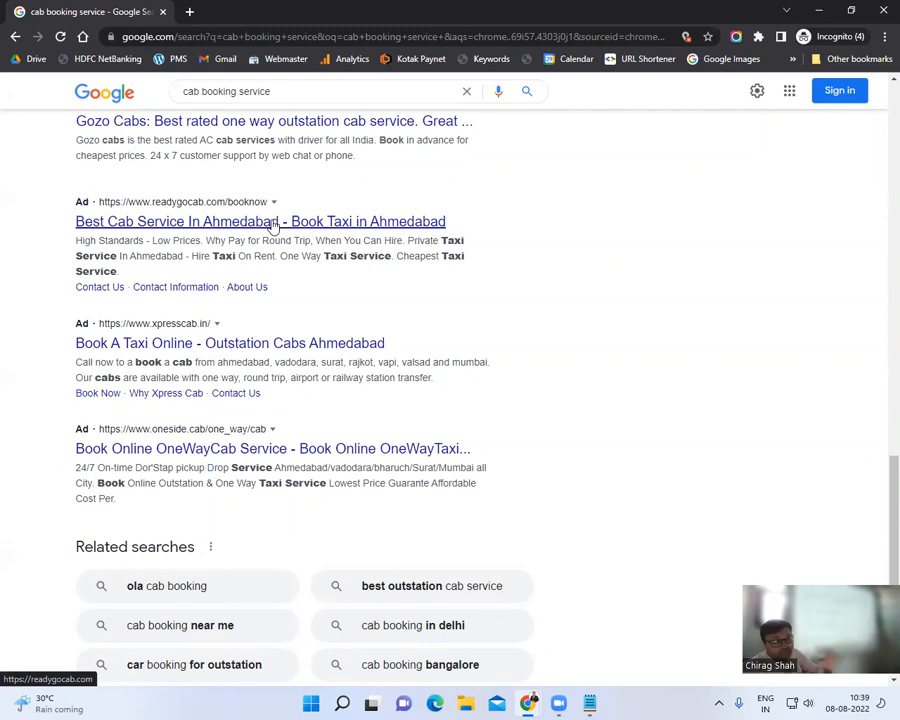
key(alt+Tab)
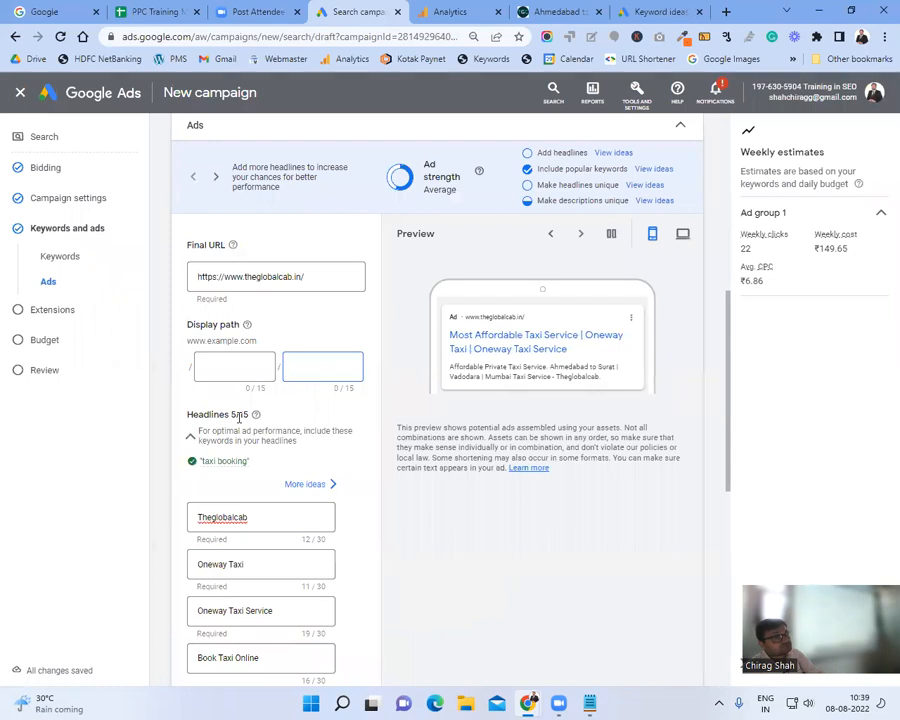
key(alt+Tab)
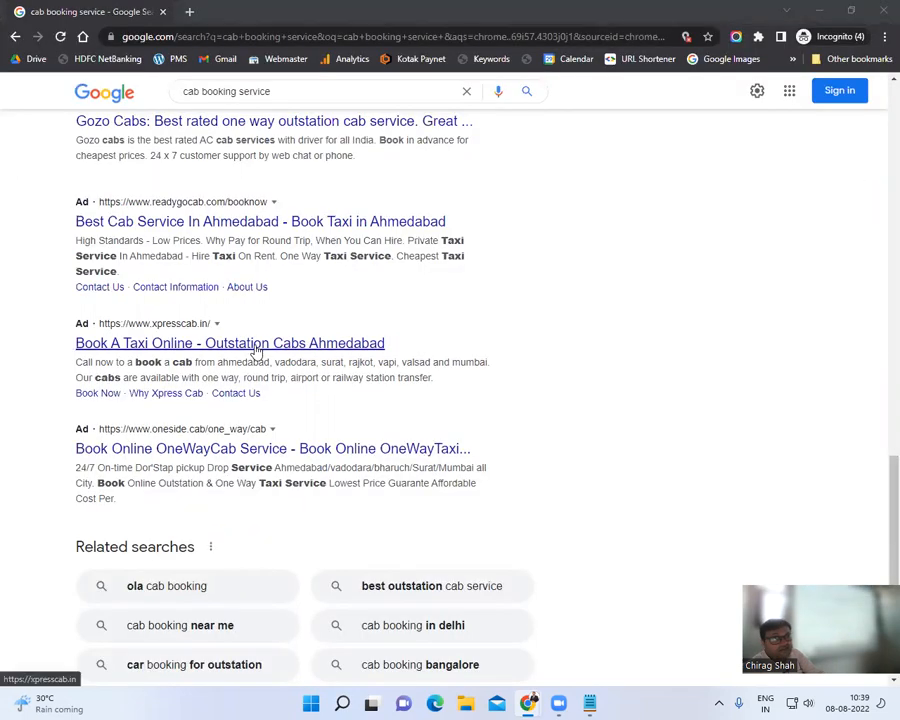
key(alt+Tab)
scroll(273, 402, down, 2)
scroll(372, 448, down, 2)
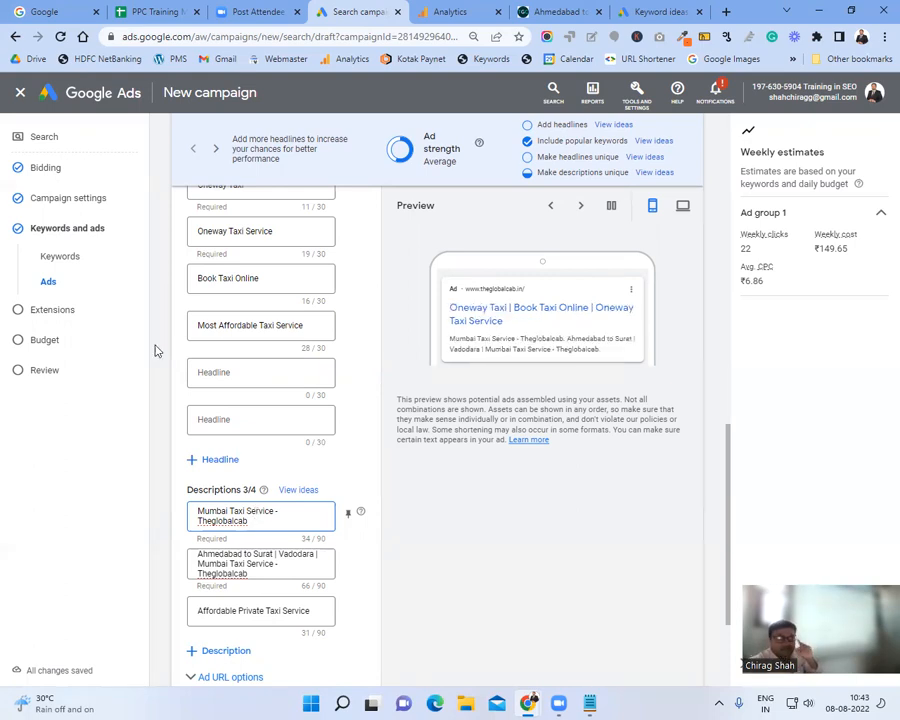
Step: Switch to the PPC Training Material spreadsheet tab and select its web address
click(140, 8)
click(181, 36)
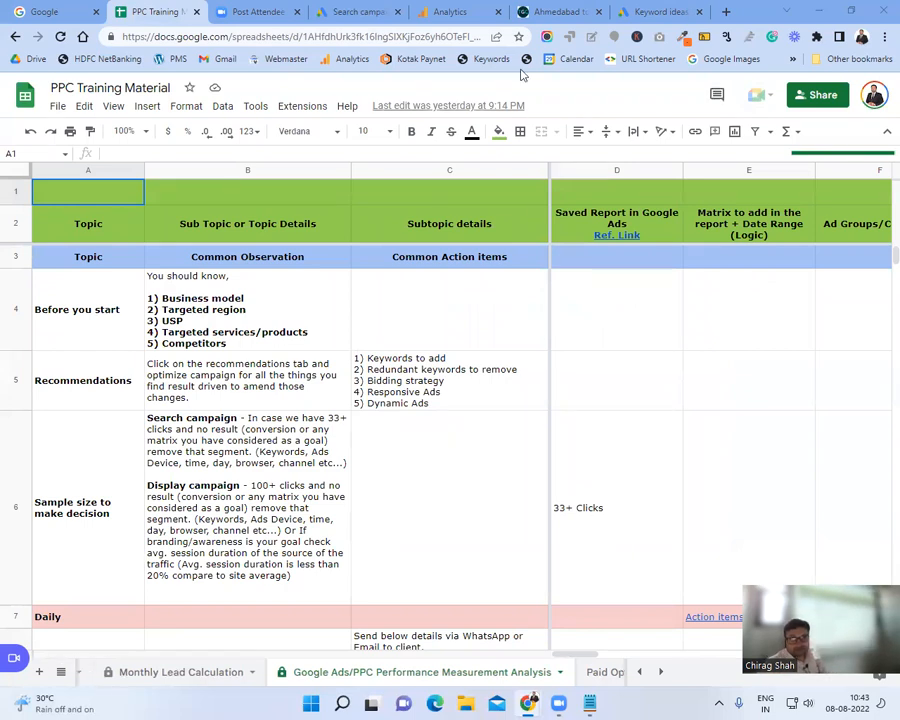
Step: Find the Ads Important Things sheet and open cell A2's ad-creation ideas link
click(449, 37)
key(ctrl+f)
text(ads)
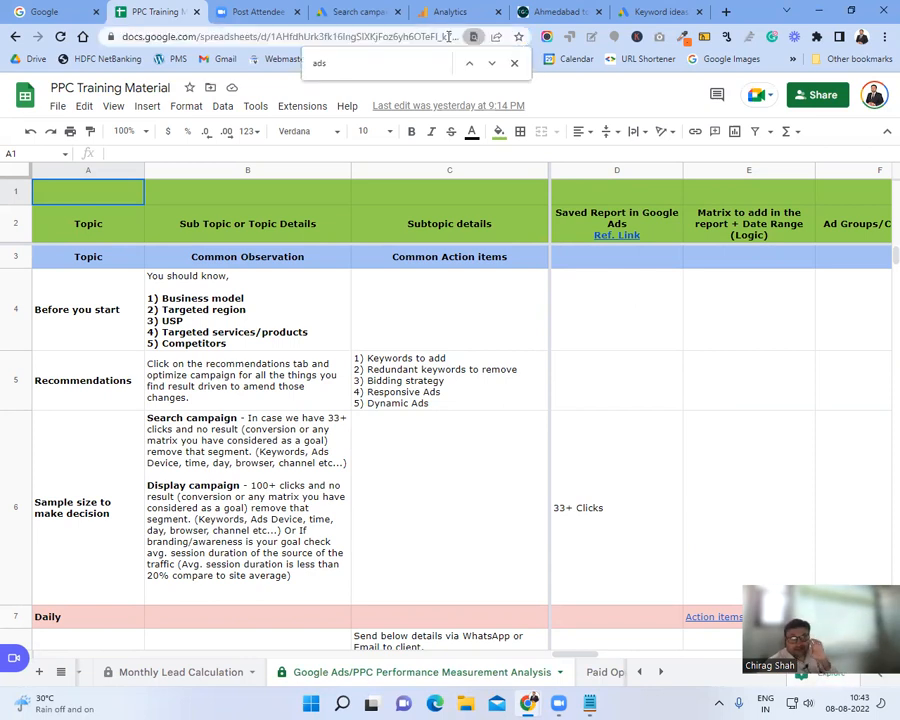
click(492, 64)
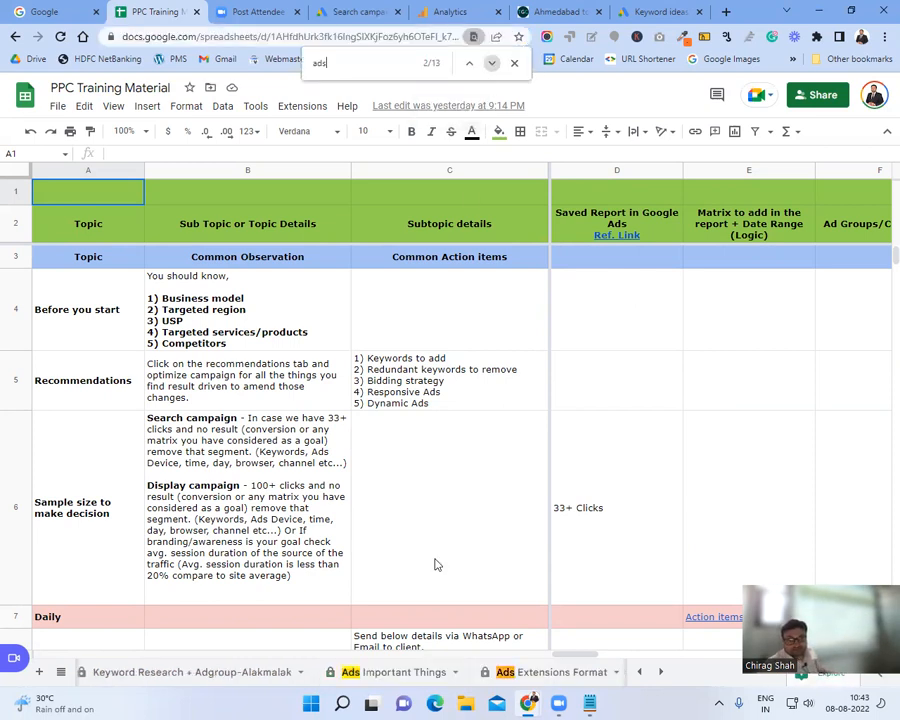
click(380, 673)
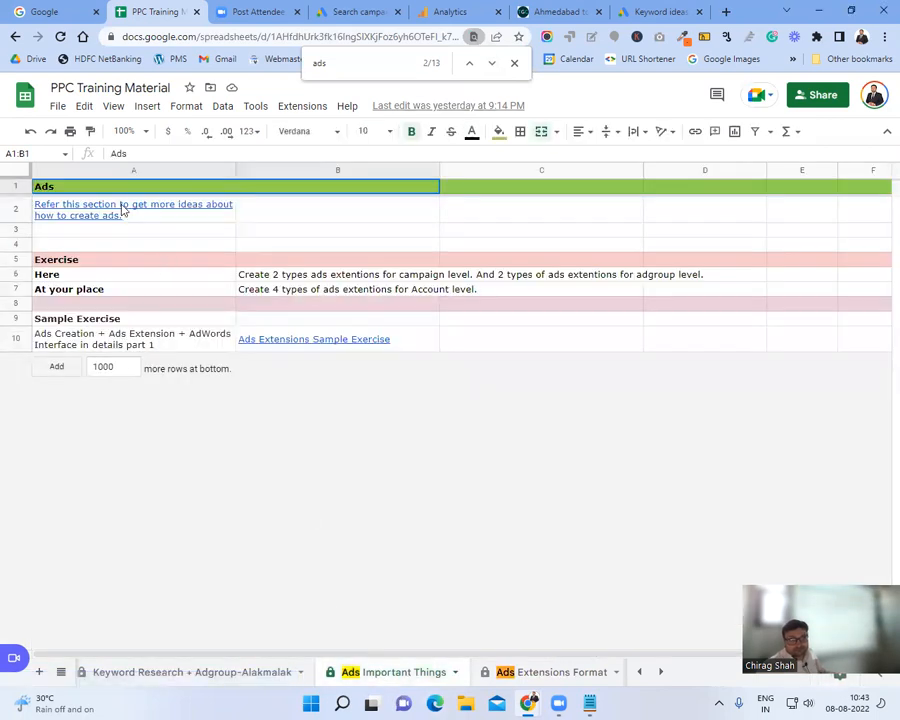
click(124, 212)
click(124, 238)
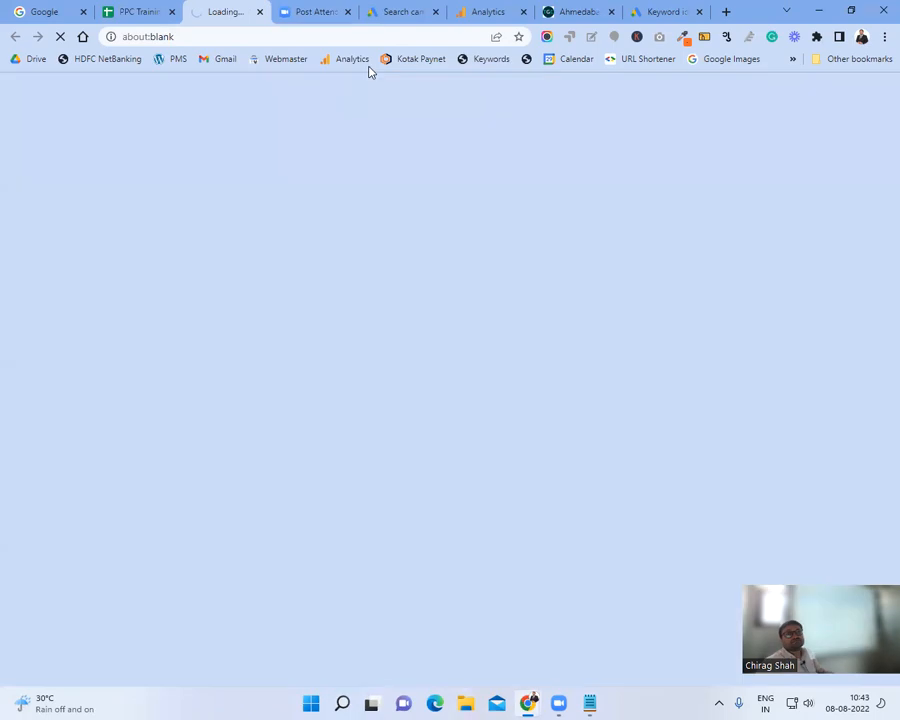
Step: In Format to store data, enlarge the note on E1's Headline 1 heading to read its seven tips
click(325, 35)
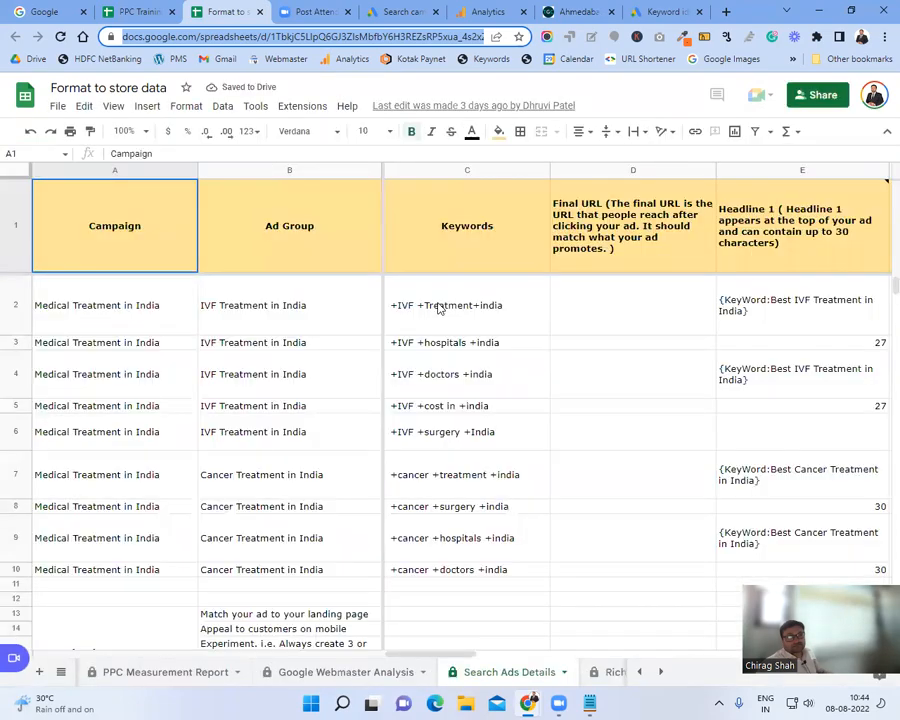
click(490, 246)
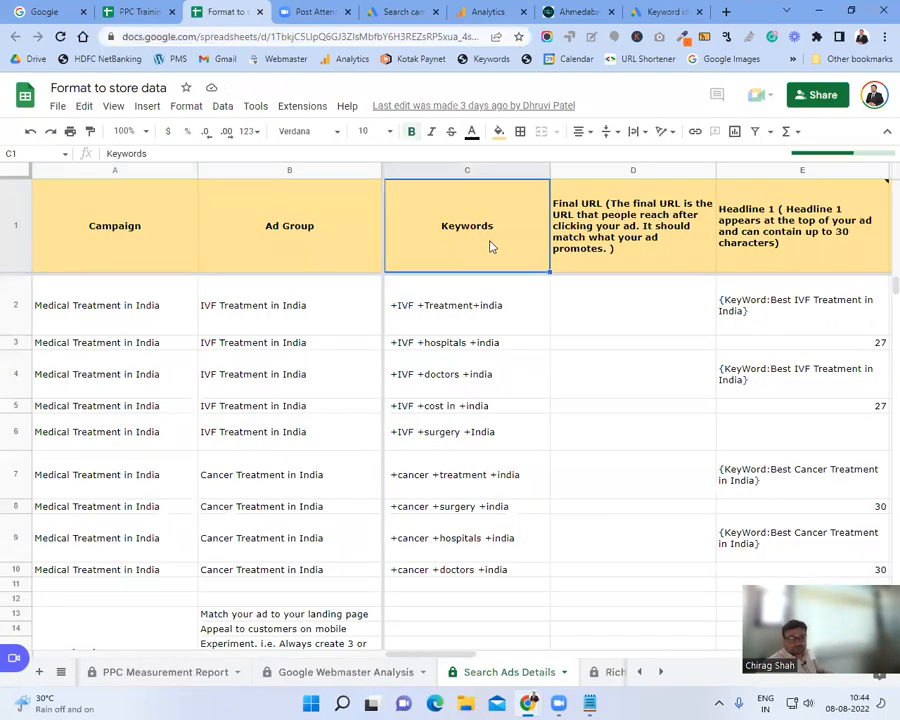
key(Right)
key(Right)
key(Right)
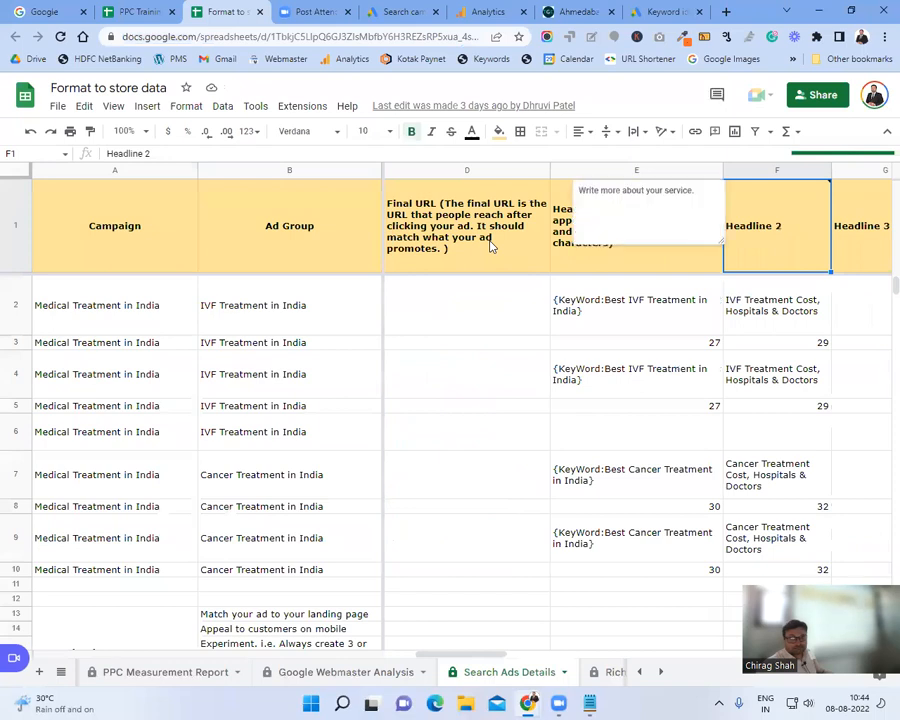
key(Left)
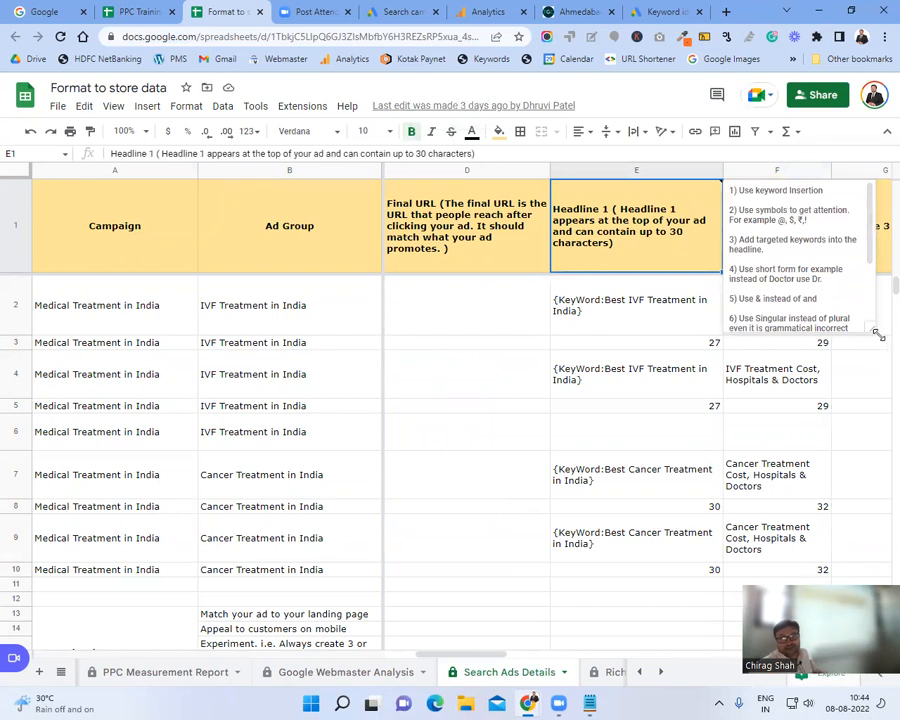
drag(877, 335, 895, 370)
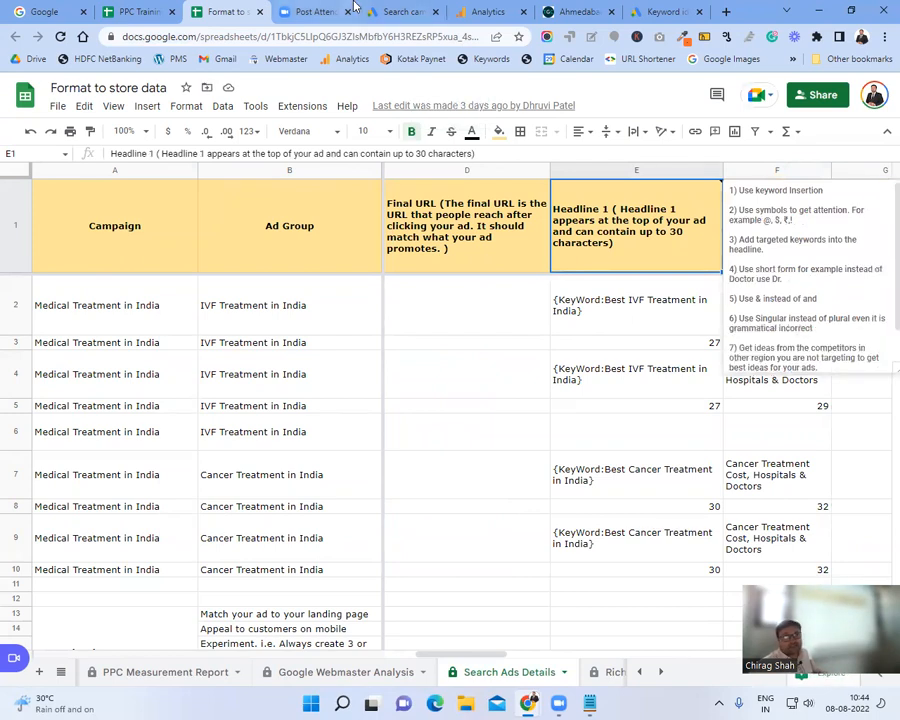
Step: Back in the Google Ads draft, select the first headline, Theglobalcab
click(405, 11)
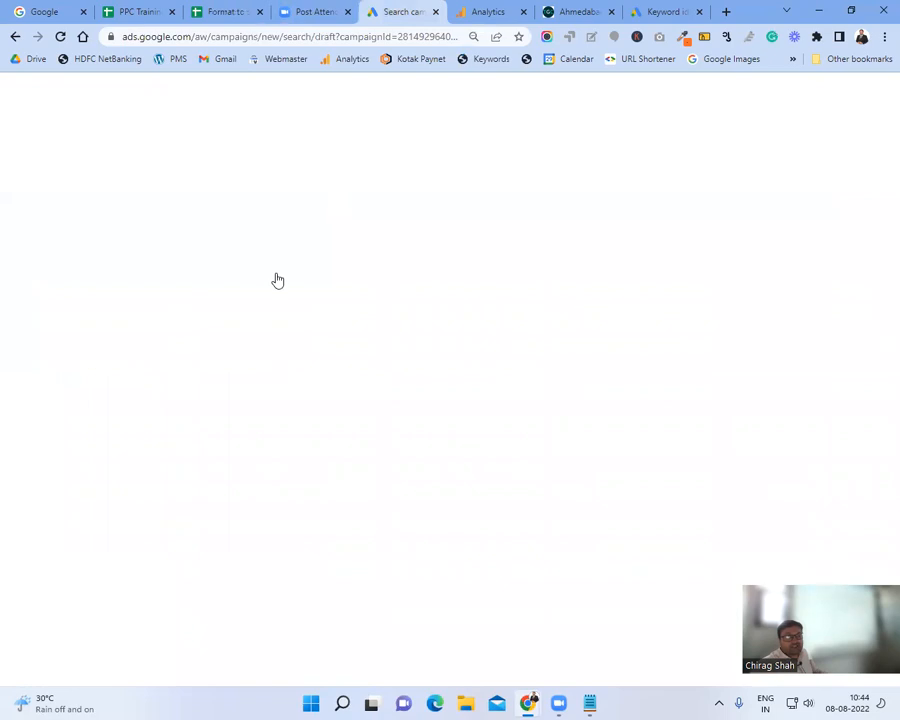
scroll(278, 281, up, 2)
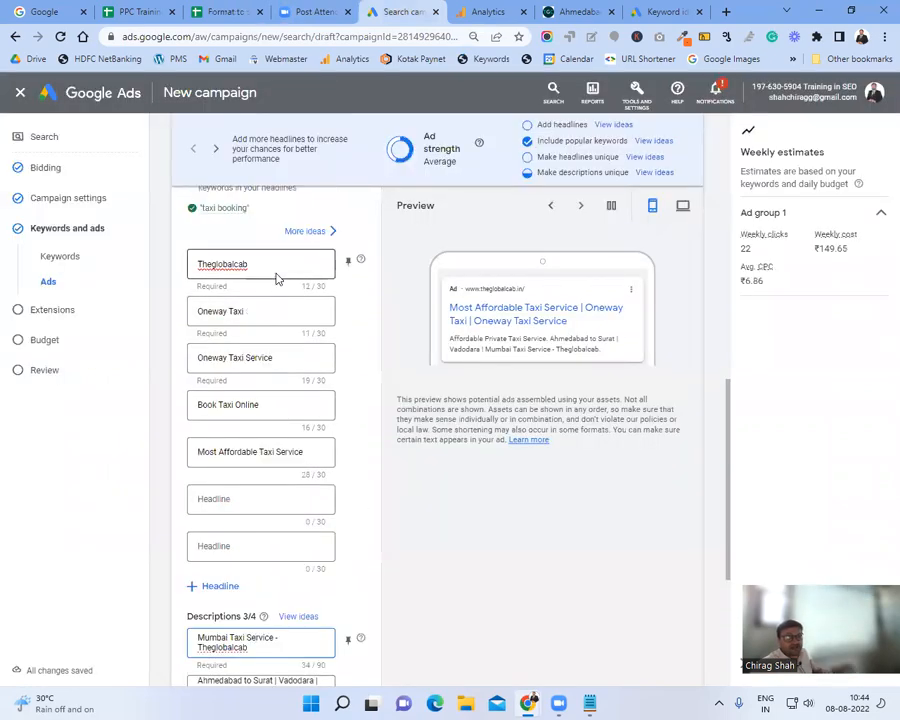
click(261, 265)
double_click(261, 266)
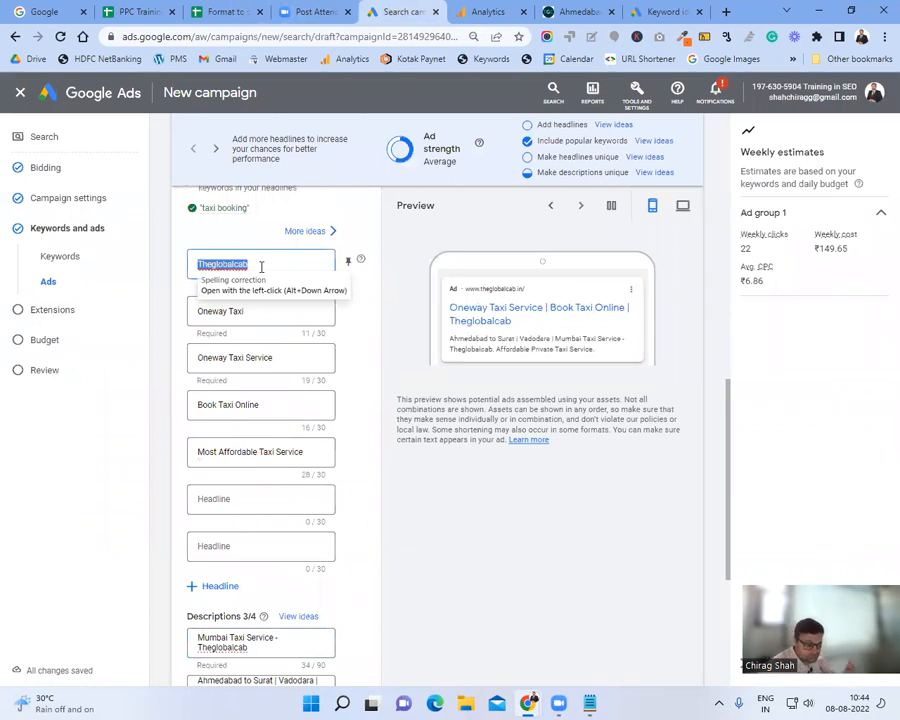
Step: Replace Headline 1 with keyword insertion using default text 'Cab Booking Service' in Title case
text({)
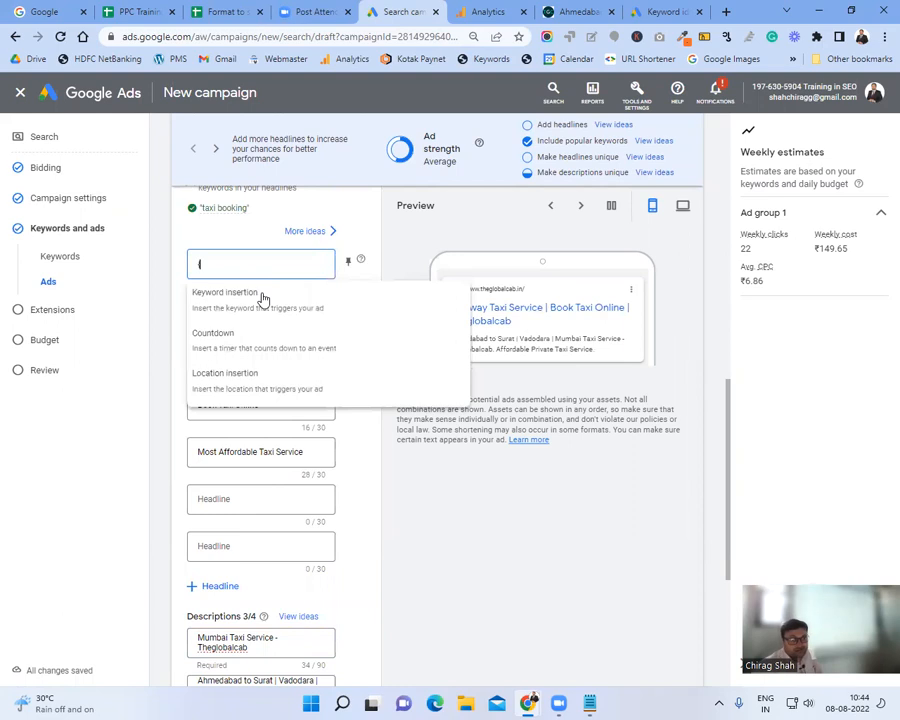
click(262, 295)
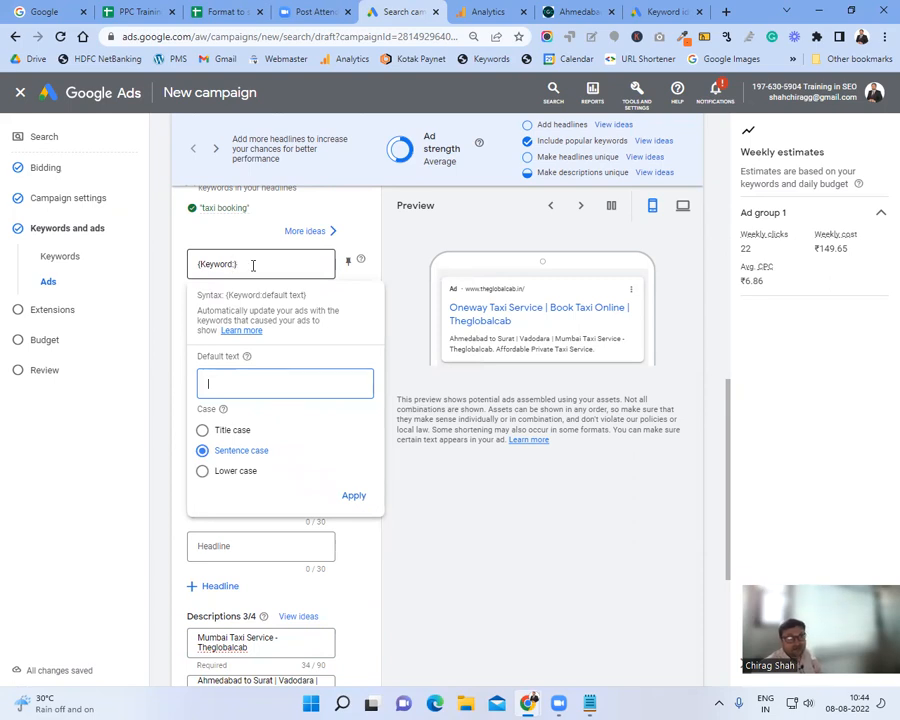
click(253, 265)
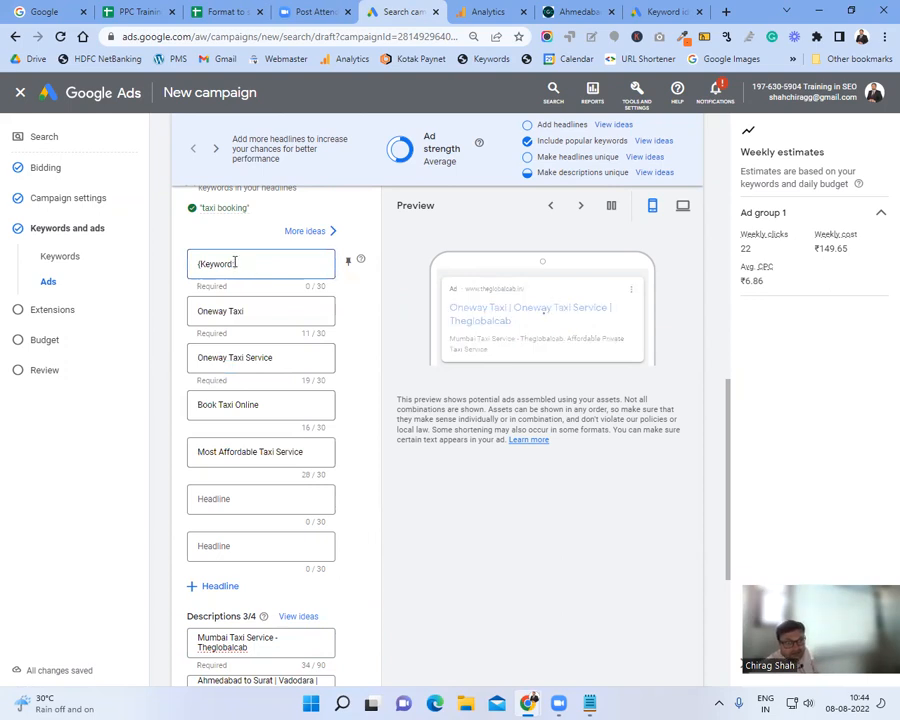
click(298, 263)
click(279, 390)
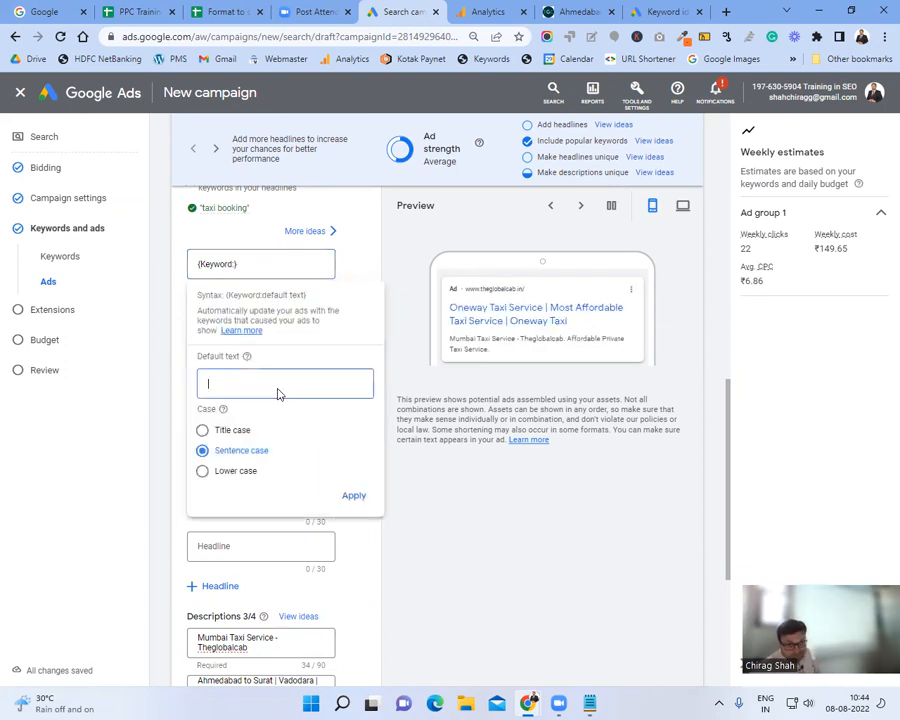
text(Cab Booking Service)
click(202, 431)
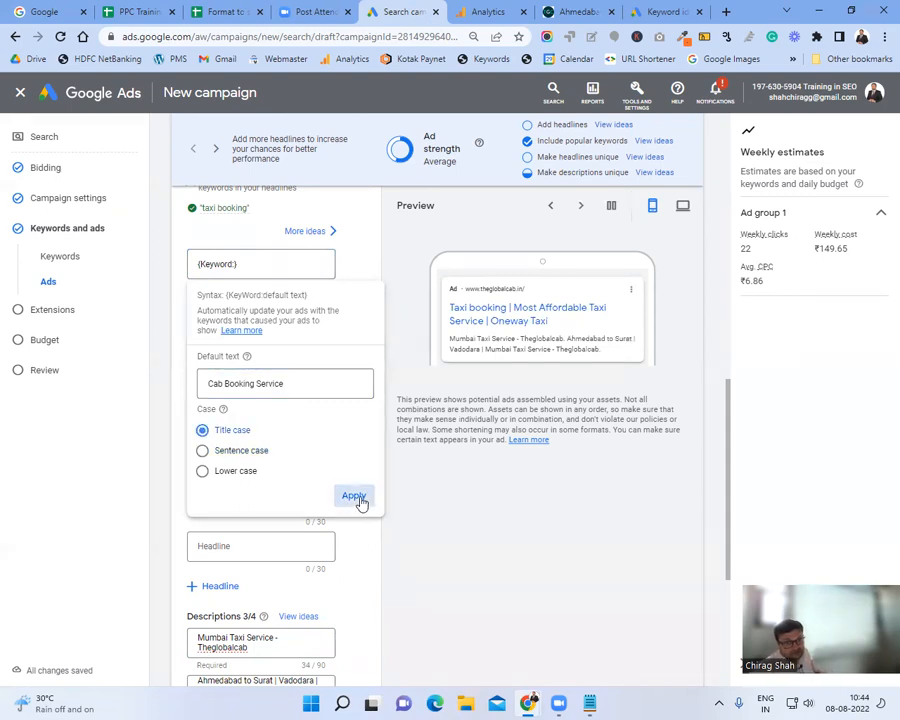
click(354, 496)
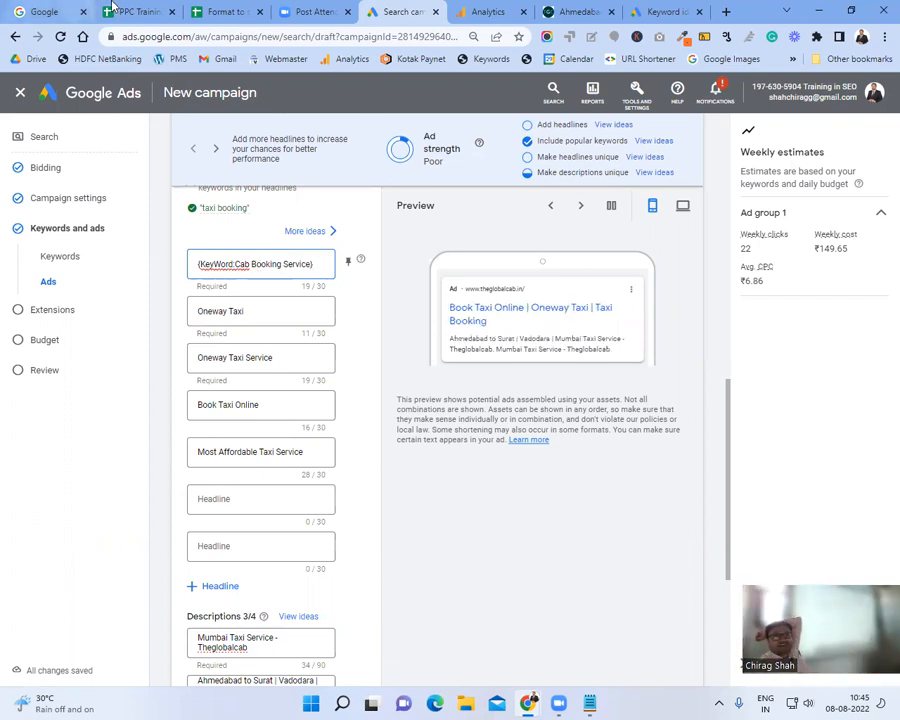
click(140, 12)
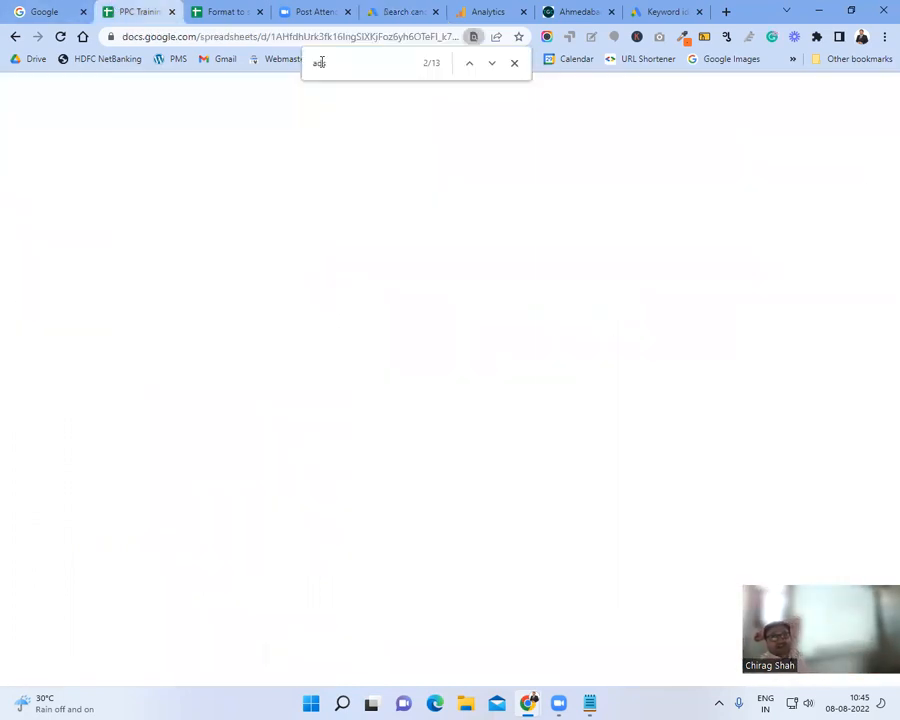
click(514, 63)
click(190, 37)
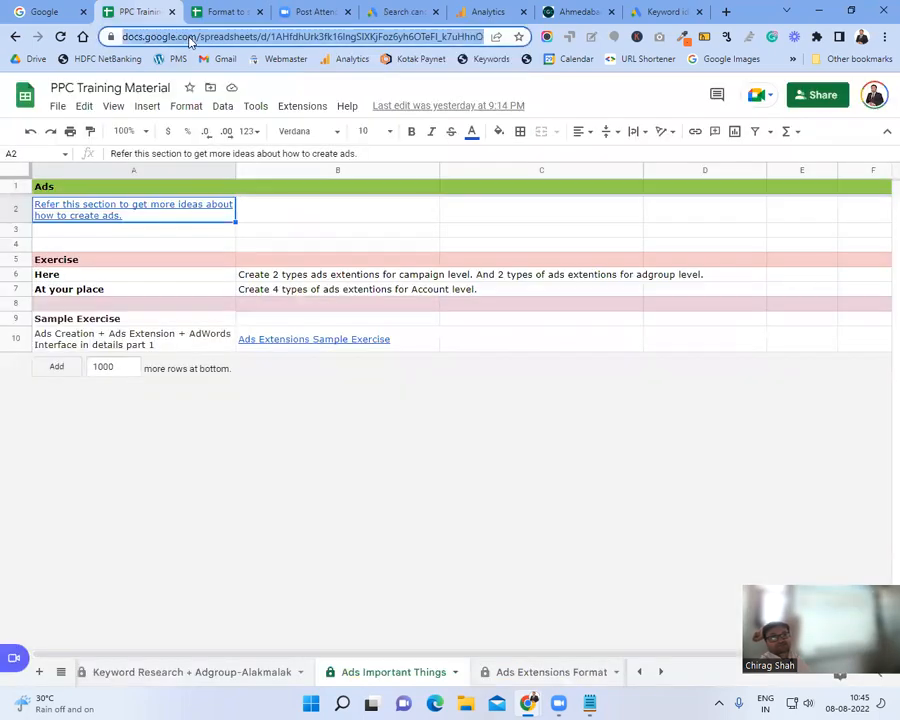
click(216, 12)
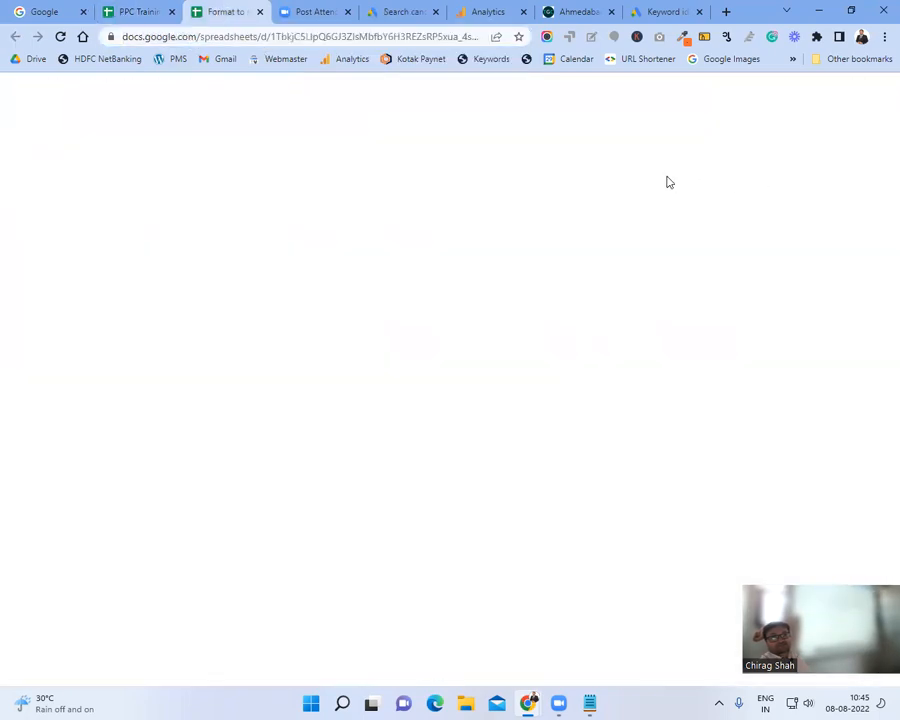
mouse_move(613, 229)
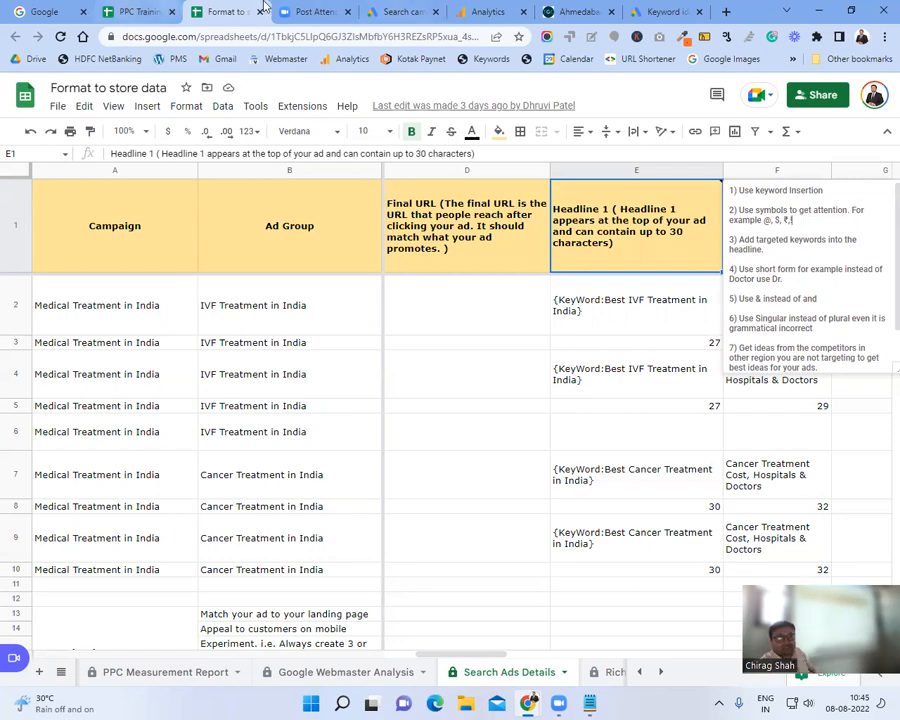
click(396, 10)
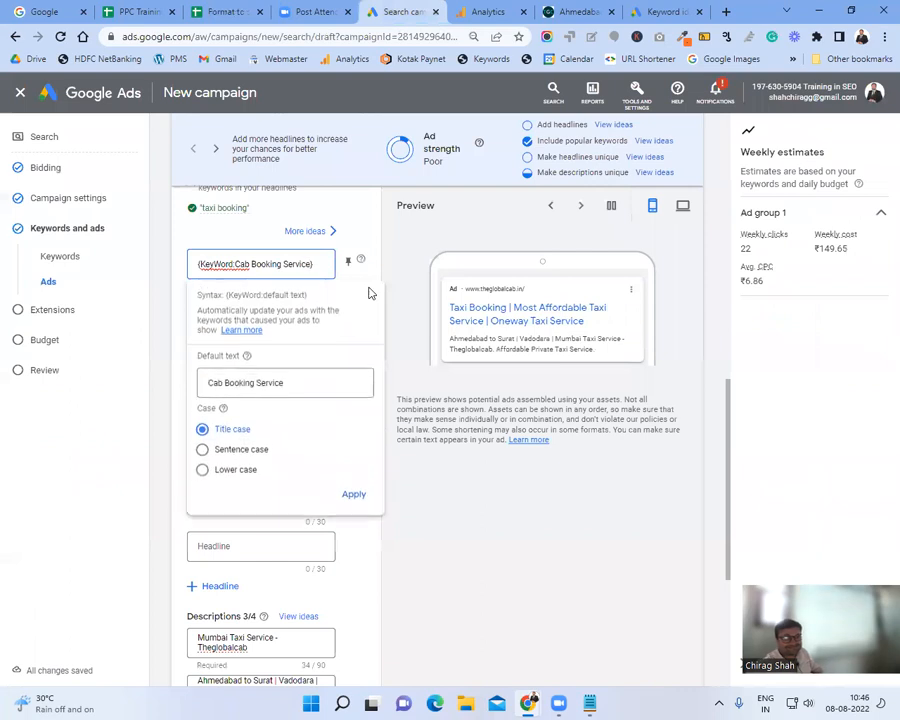
Step: Extend the keyword-insertion default text to 'Cab Booking Service @ Best Price!' and apply it
click(316, 383)
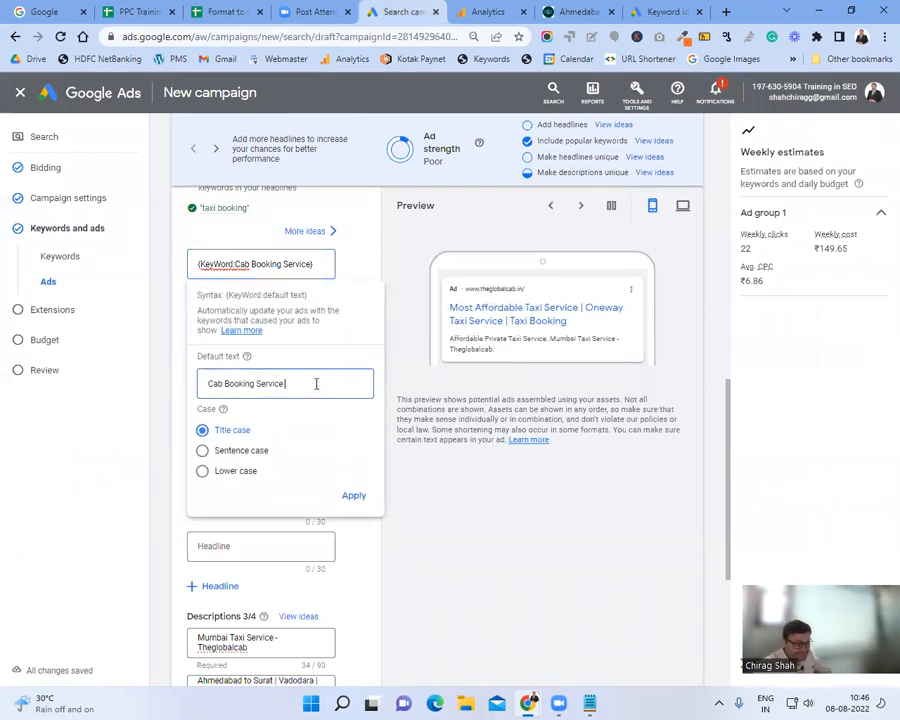
text(@)
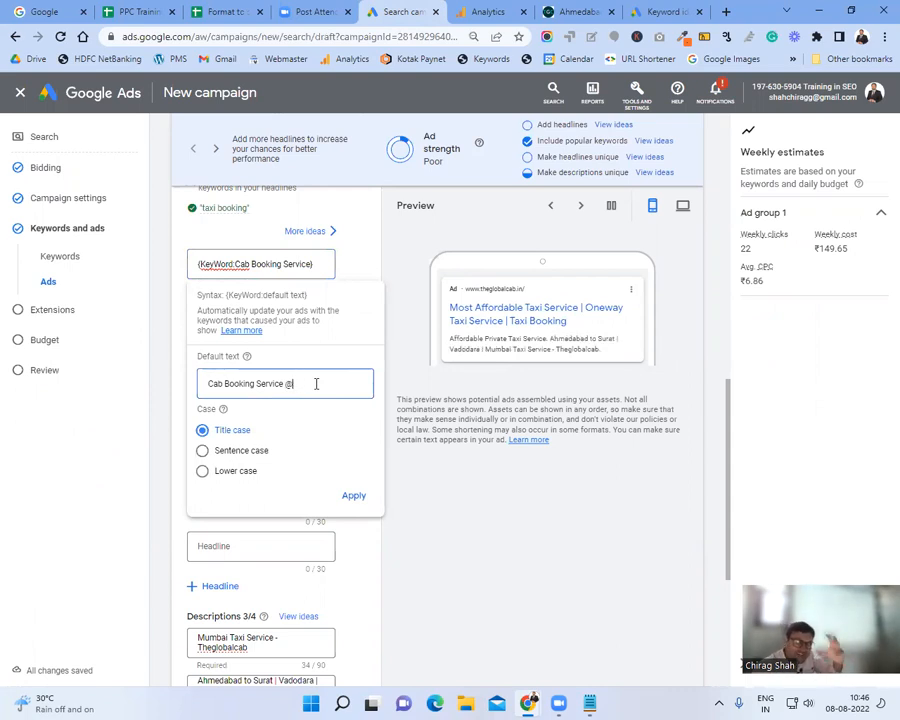
text(Best Price!)
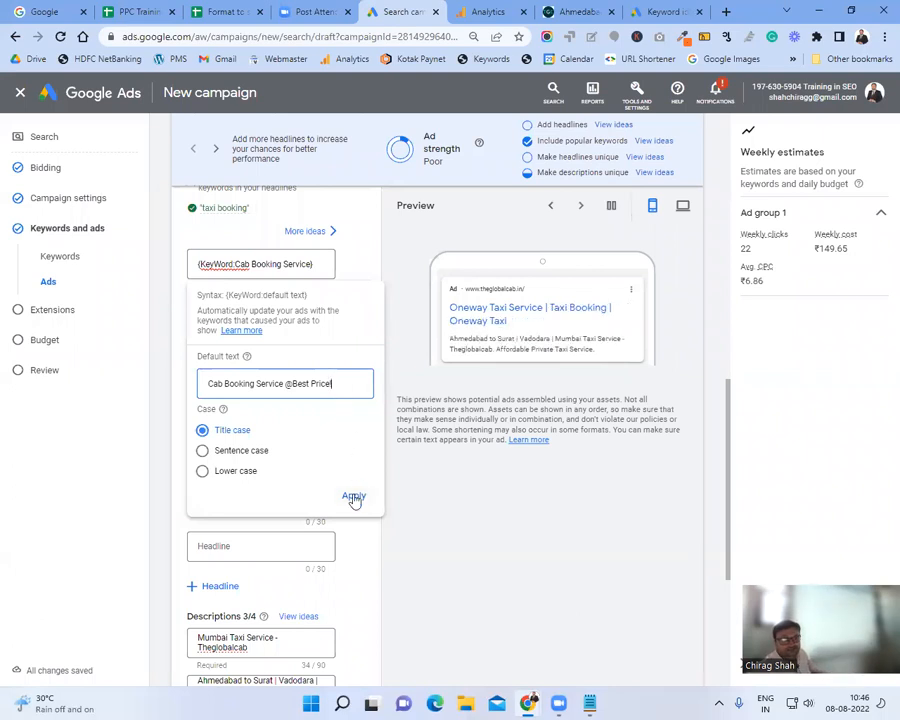
click(291, 383)
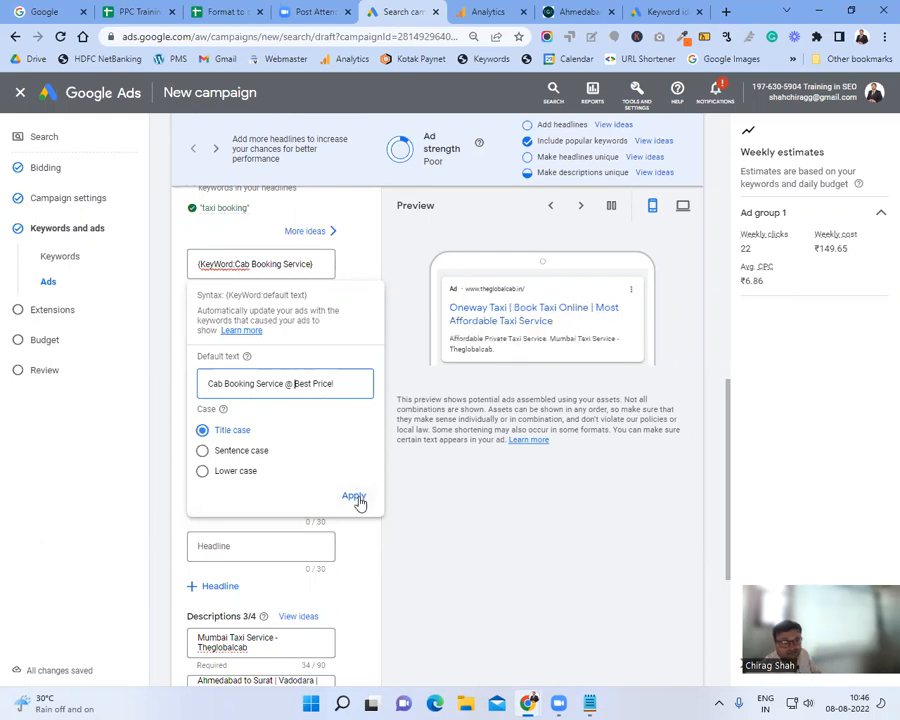
click(356, 500)
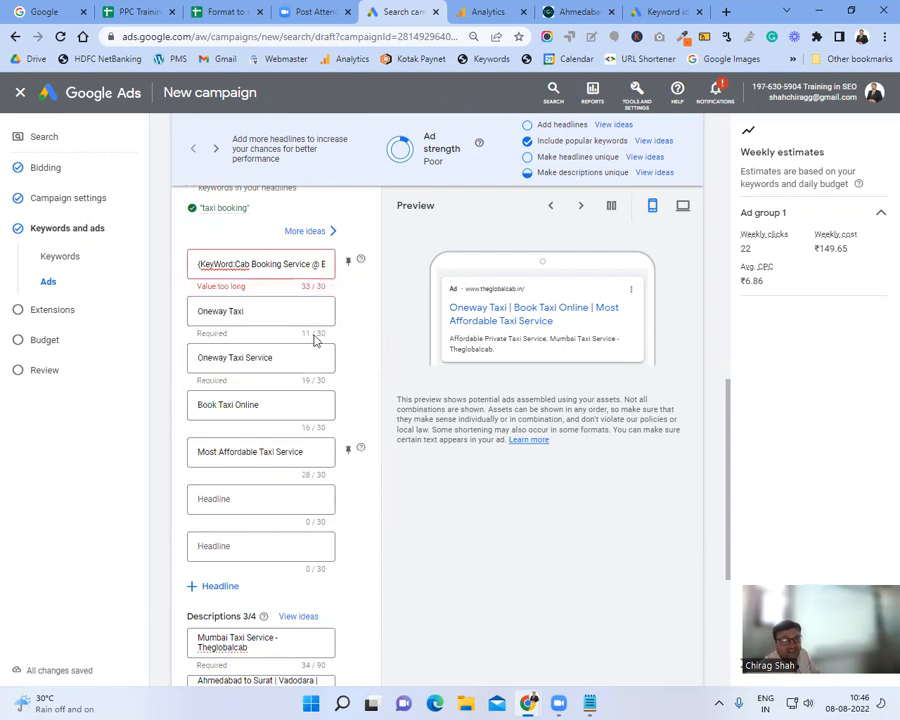
Step: Trim the default text by deleting the '!' and the space after '@', then apply
drag(296, 264, 371, 264)
click(327, 265)
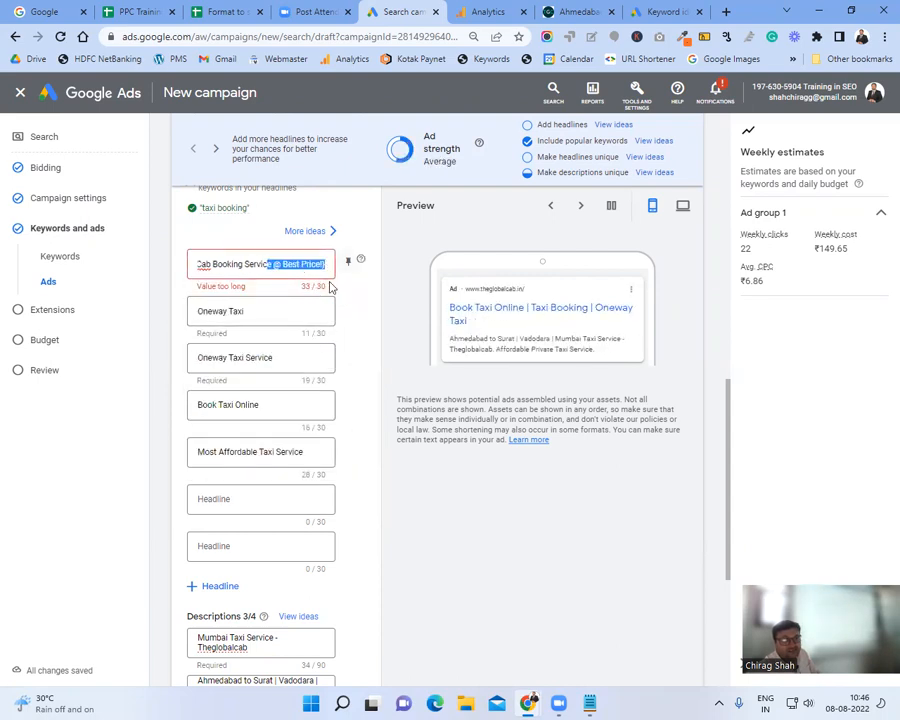
key(BackSpace)
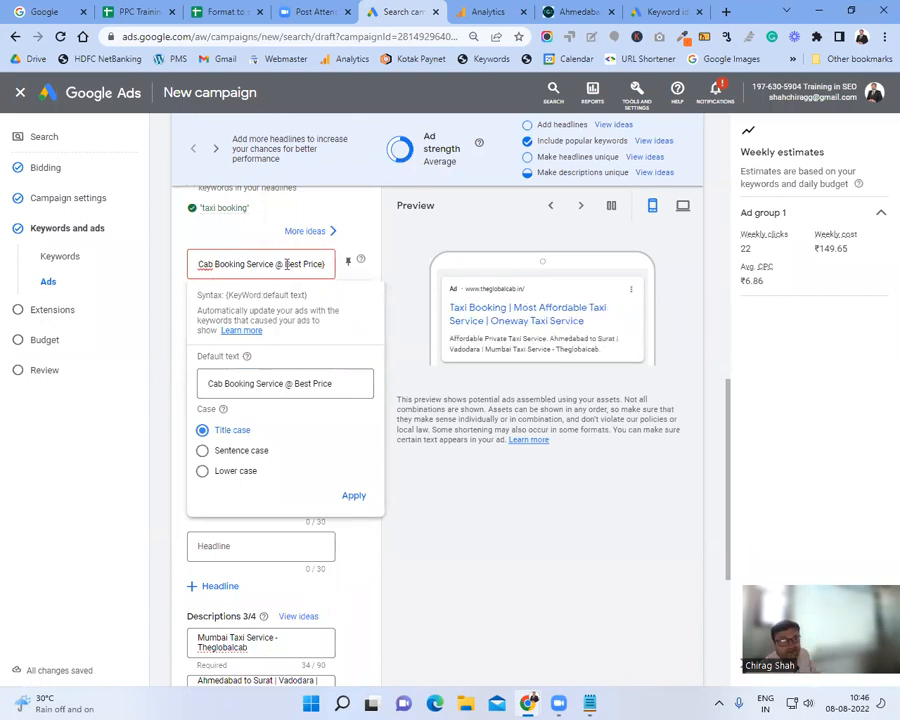
click(287, 264)
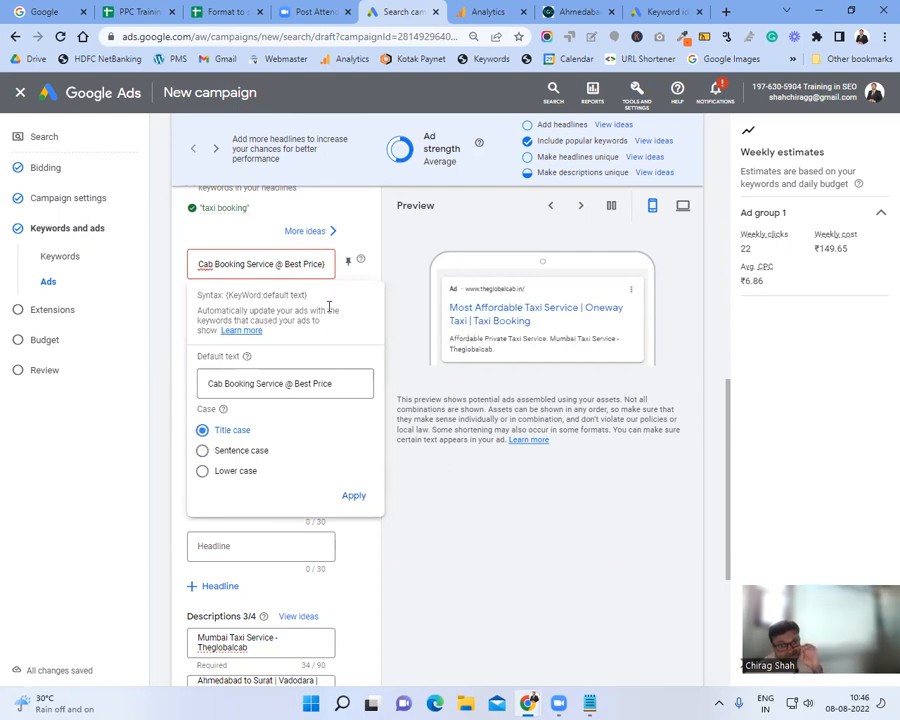
key(BackSpace)
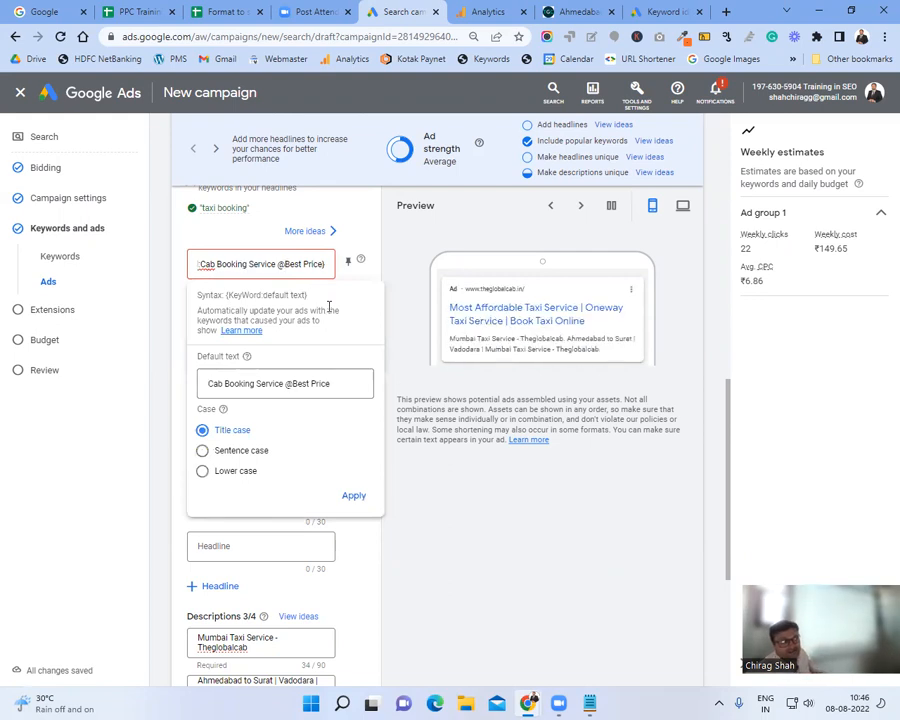
click(279, 265)
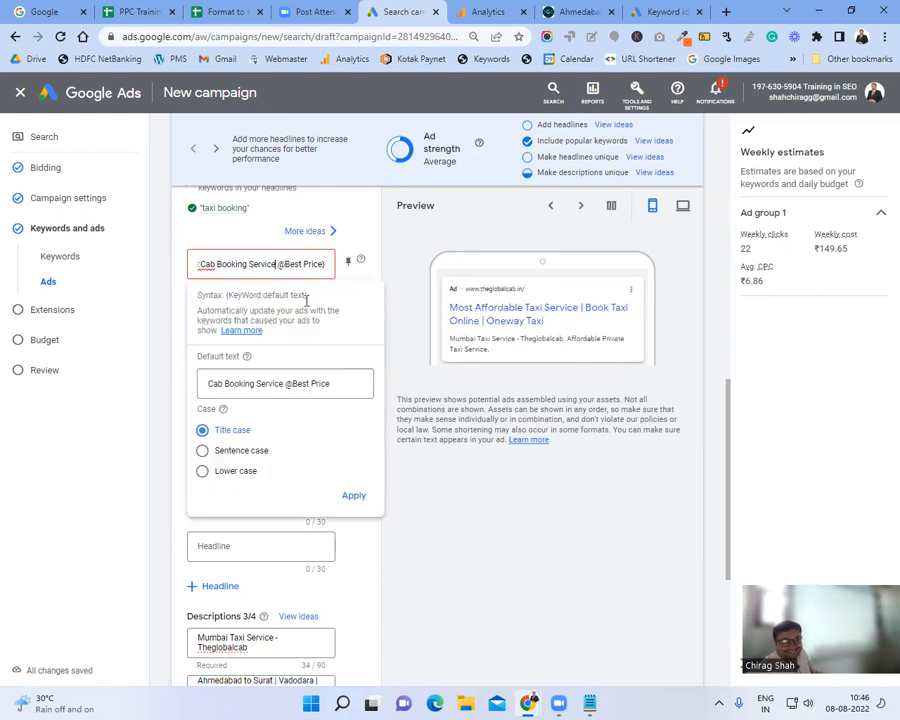
click(358, 497)
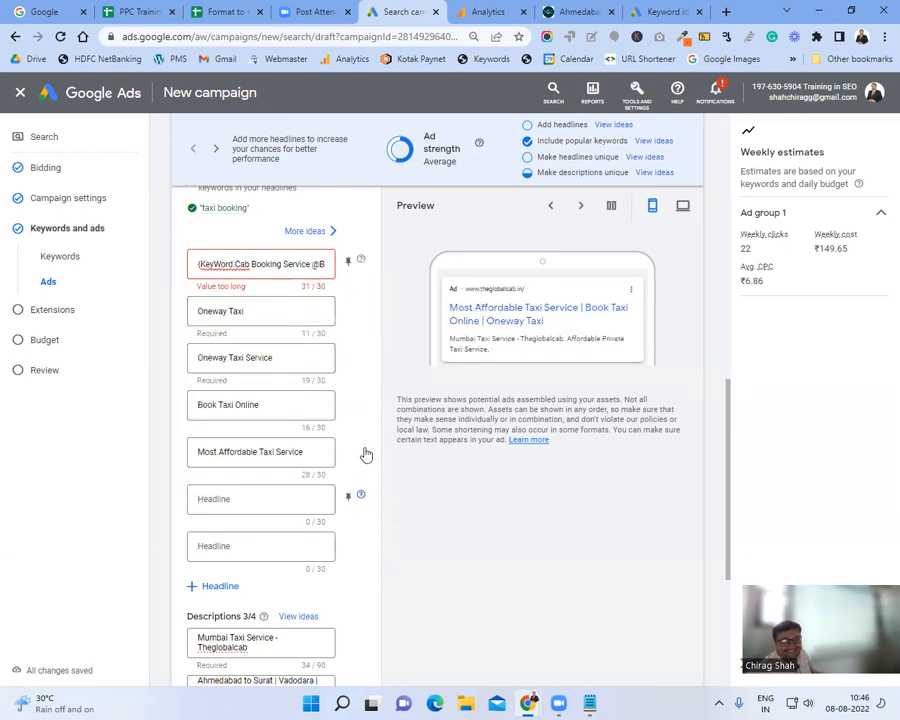
click(310, 264)
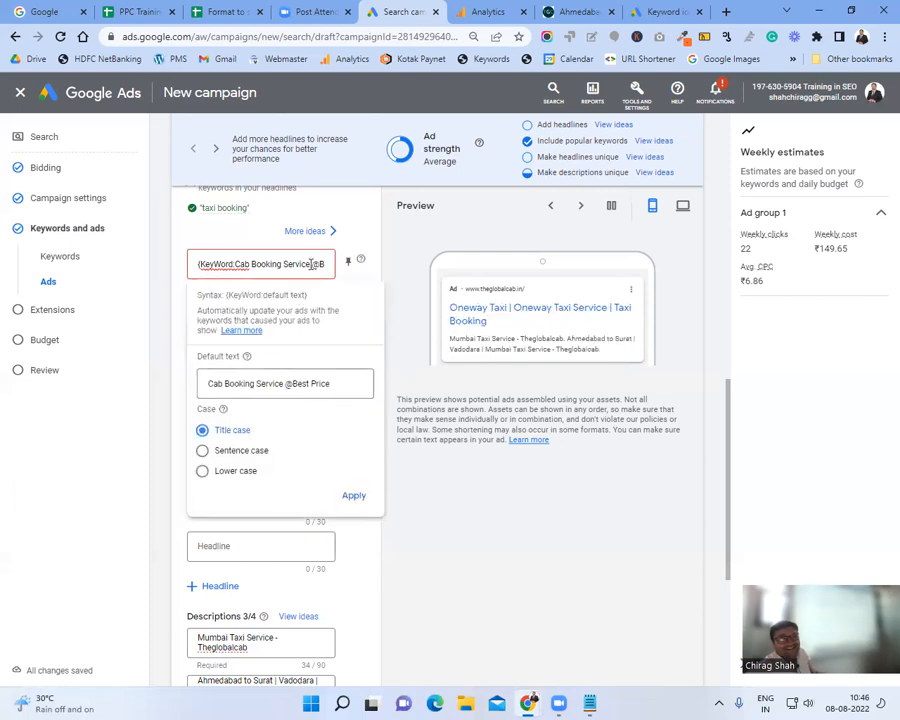
drag(346, 262, 322, 263)
click(308, 263)
click(321, 264)
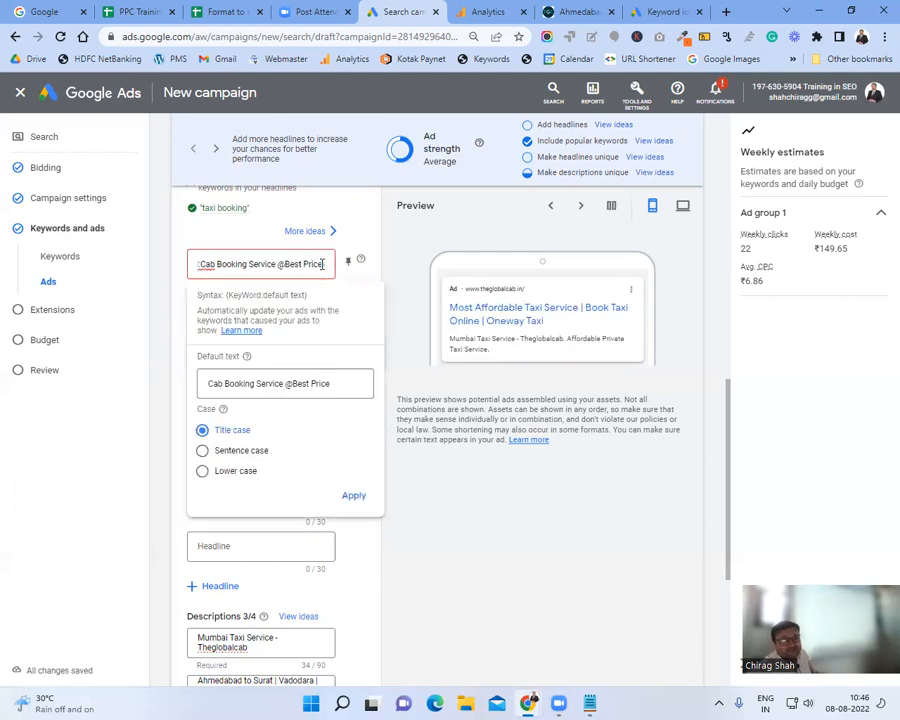
double_click(313, 264)
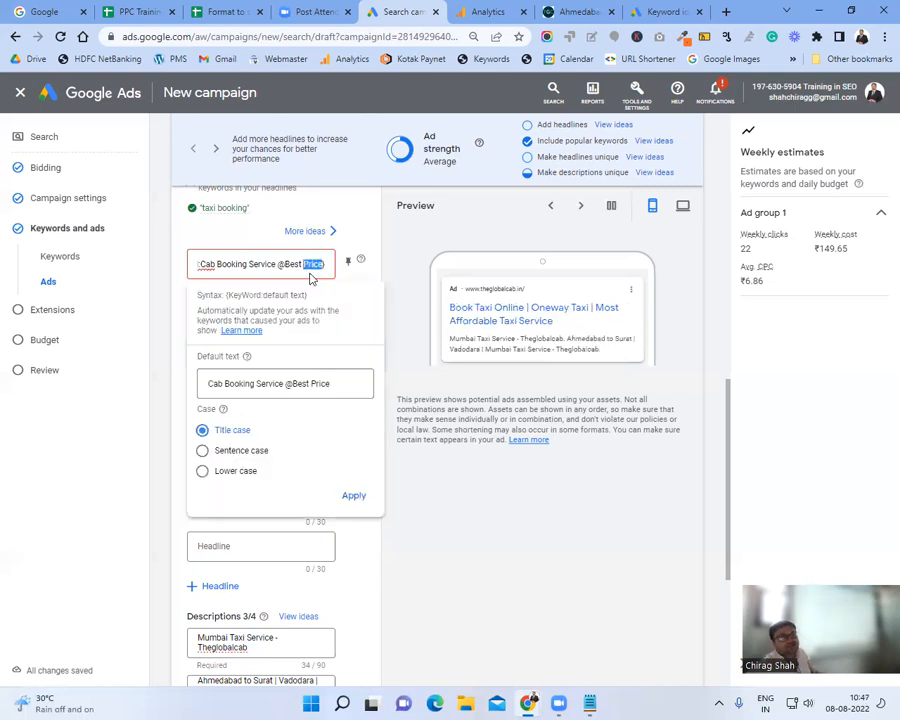
text(Rate)
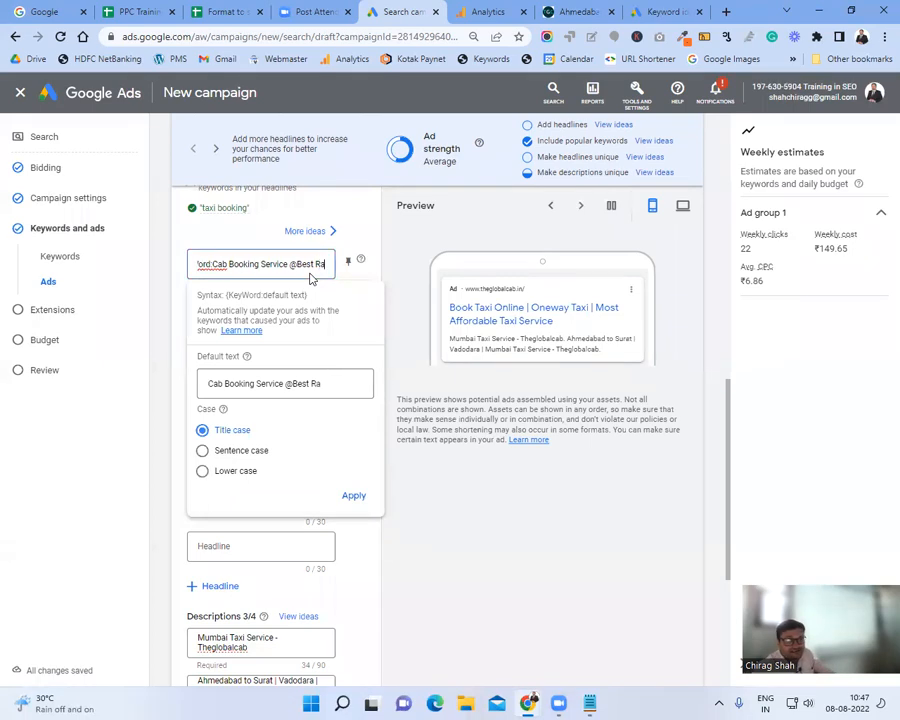
click(310, 300)
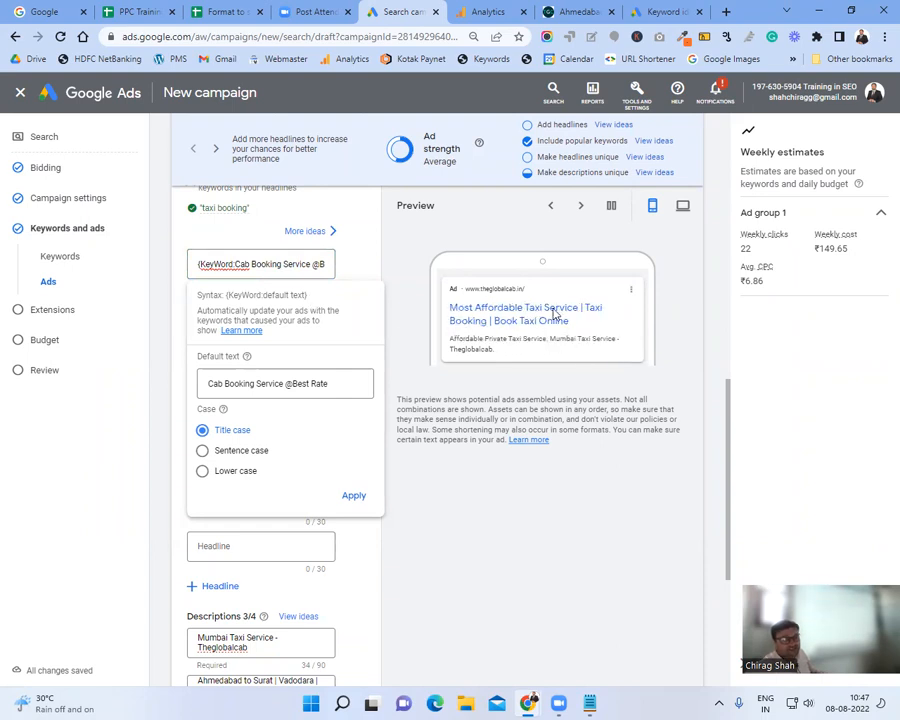
click(355, 496)
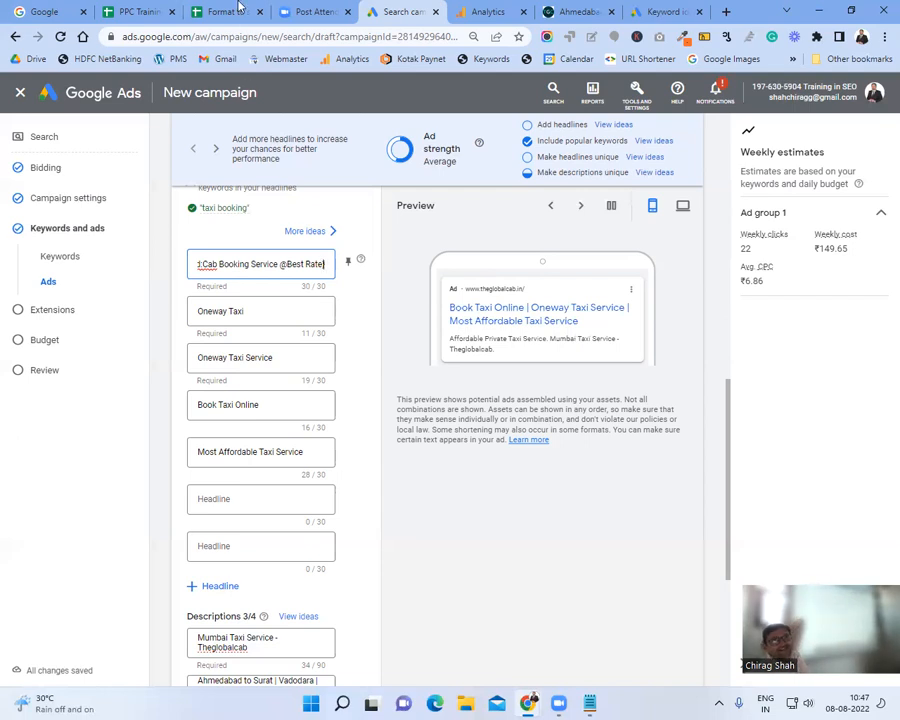
Step: Show the Headline 1 note in E1 of Format to store data and highlight tip 4's 'Dr.'
click(208, 10)
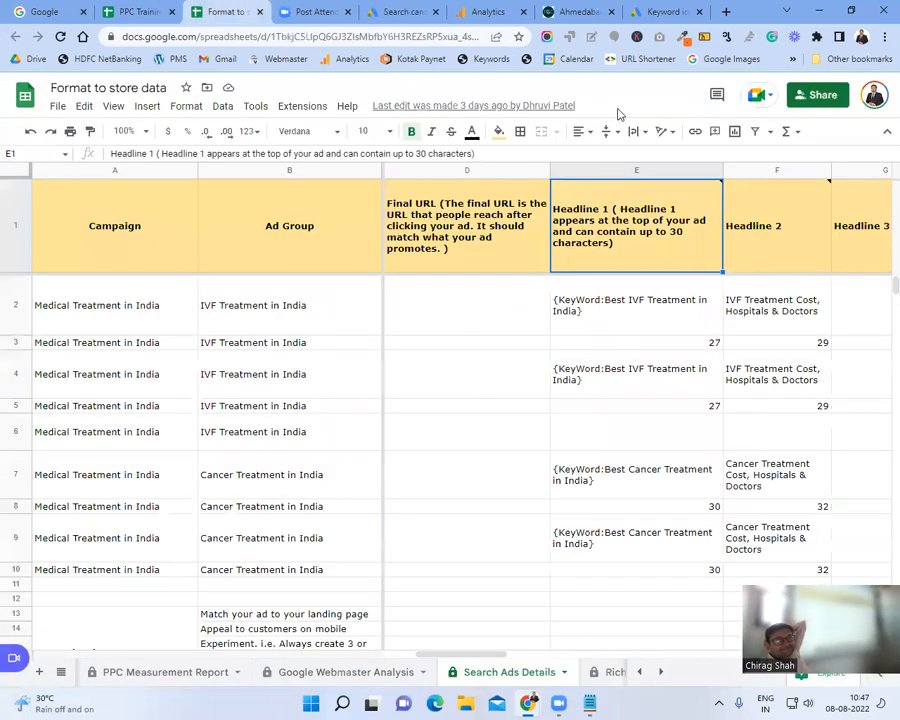
mouse_move(677, 229)
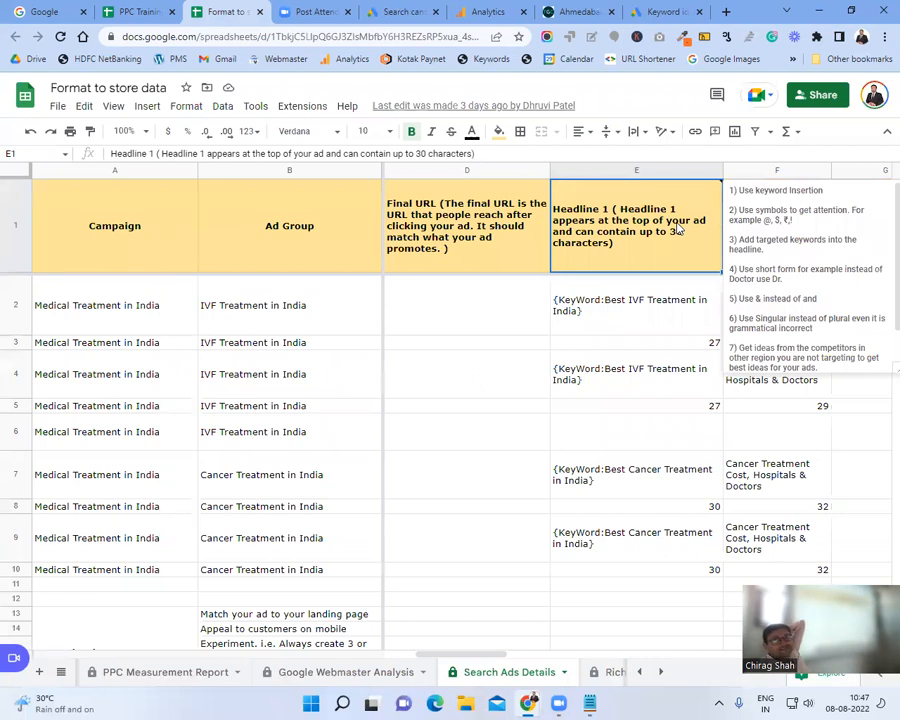
drag(795, 279, 733, 270)
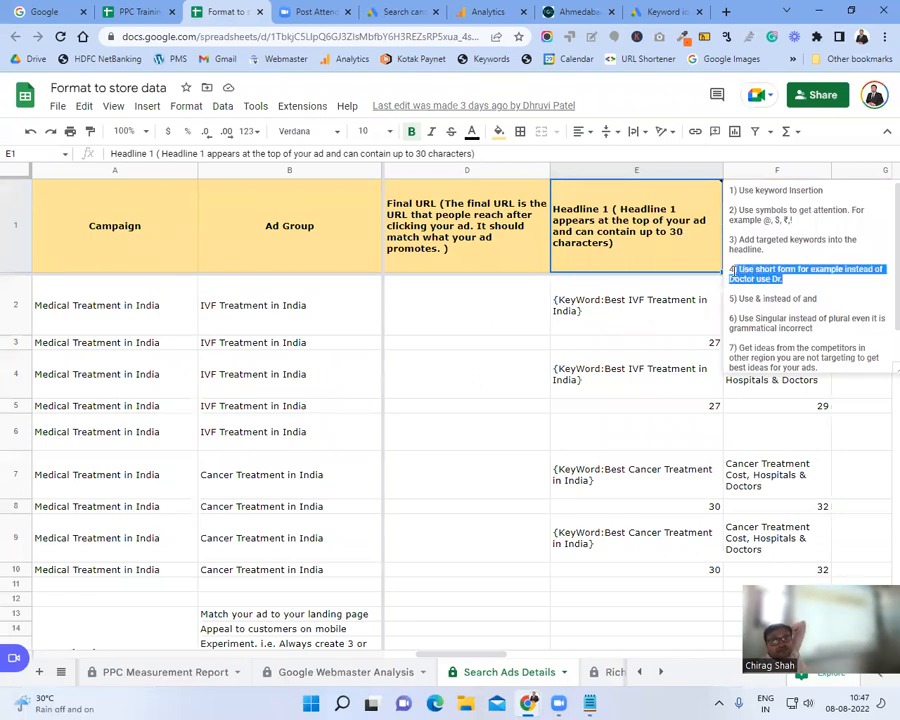
click(736, 268)
double_click(777, 280)
drag(777, 282, 772, 283)
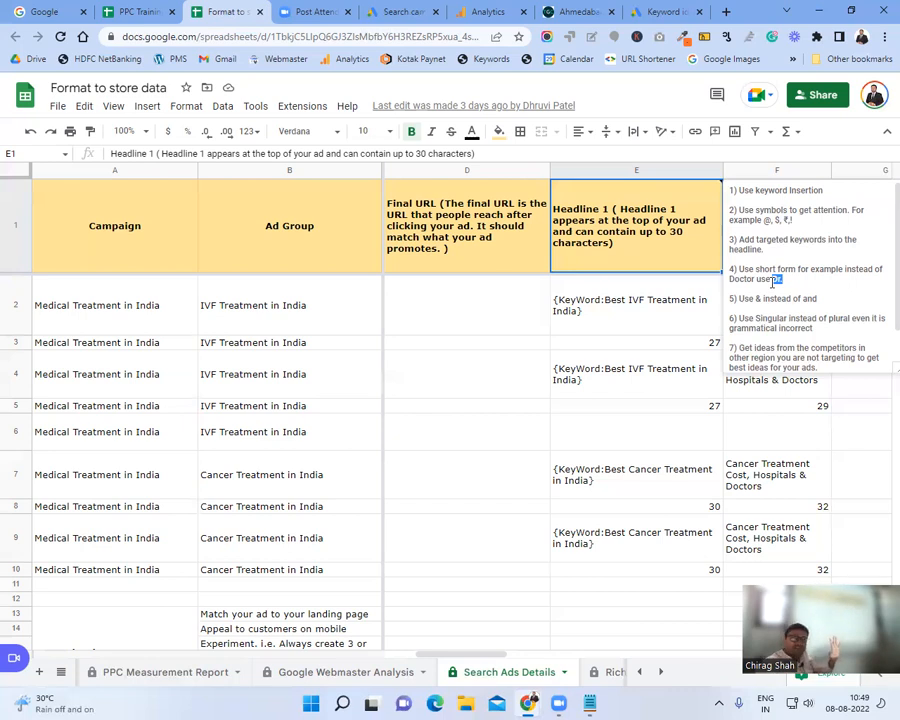
Step: Scroll down the Headline 1 note and highlight tip 7
click(771, 348)
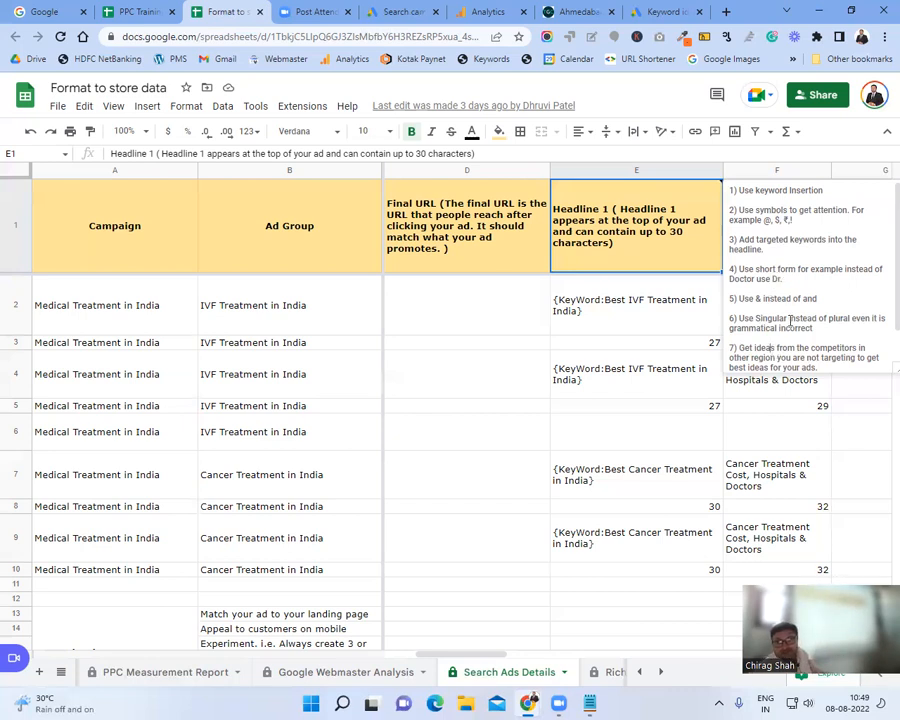
scroll(790, 321, down, 1)
drag(832, 332, 739, 313)
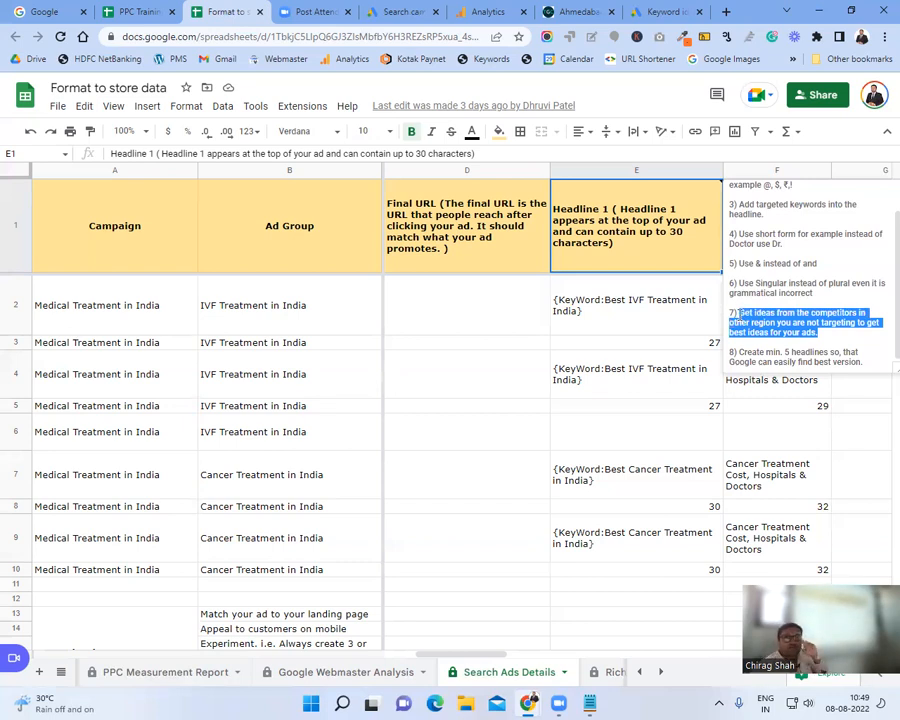
Step: From the Keyword planner page, open Ad Preview and Diagnosis under Tools and settings
click(670, 10)
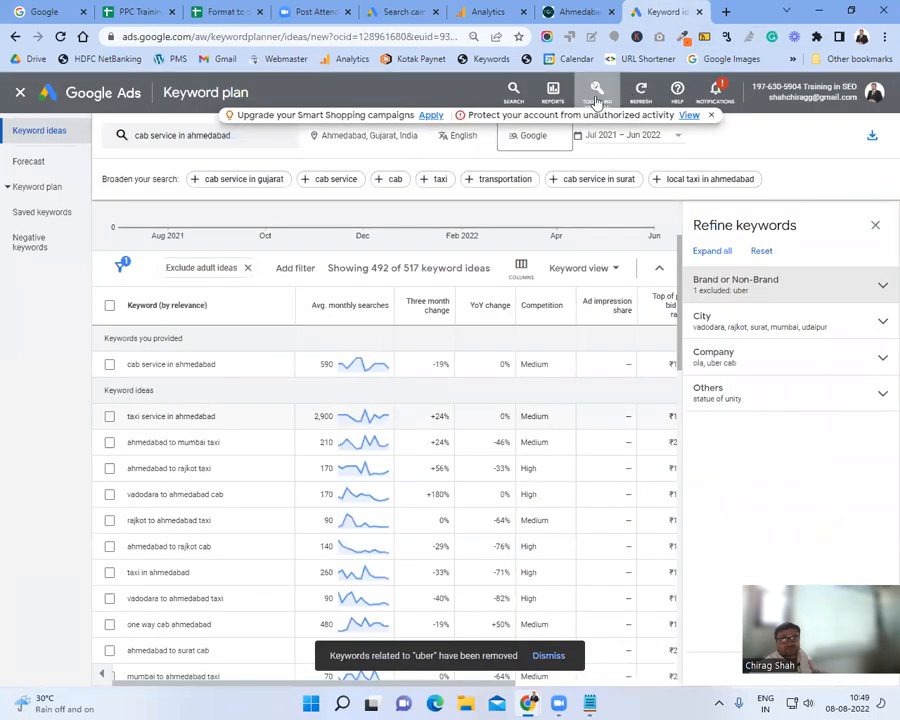
click(597, 98)
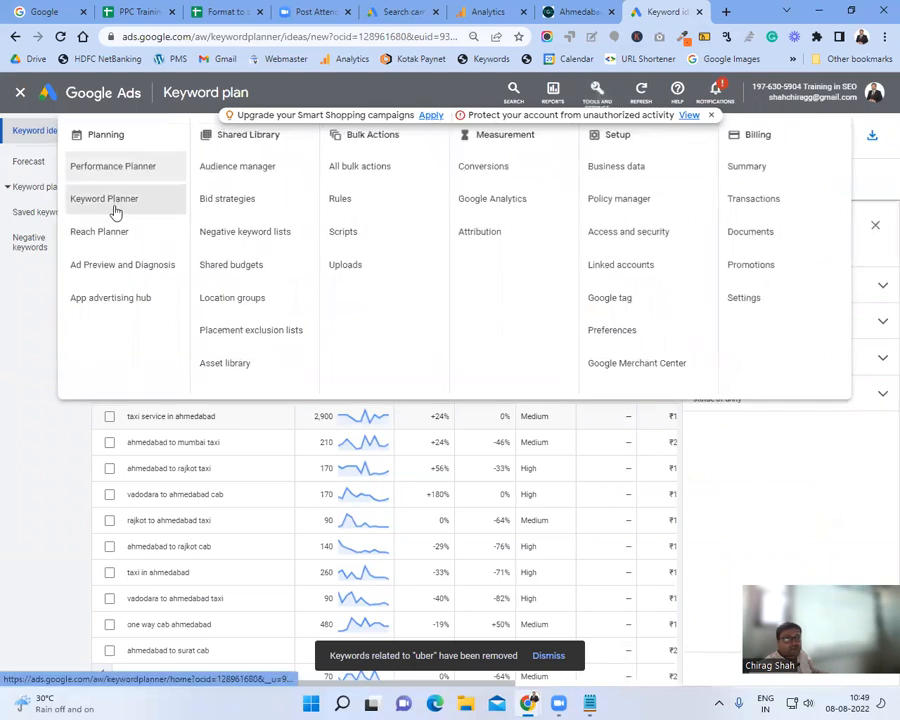
click(150, 266)
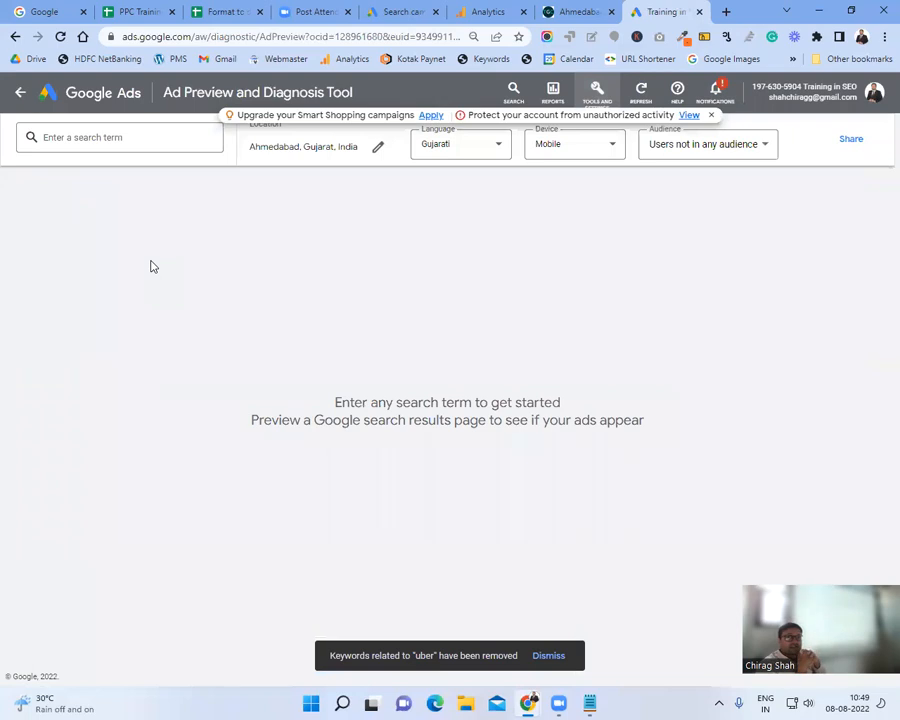
Step: Run the ad preview for the search term 'taxi booking'
click(113, 148)
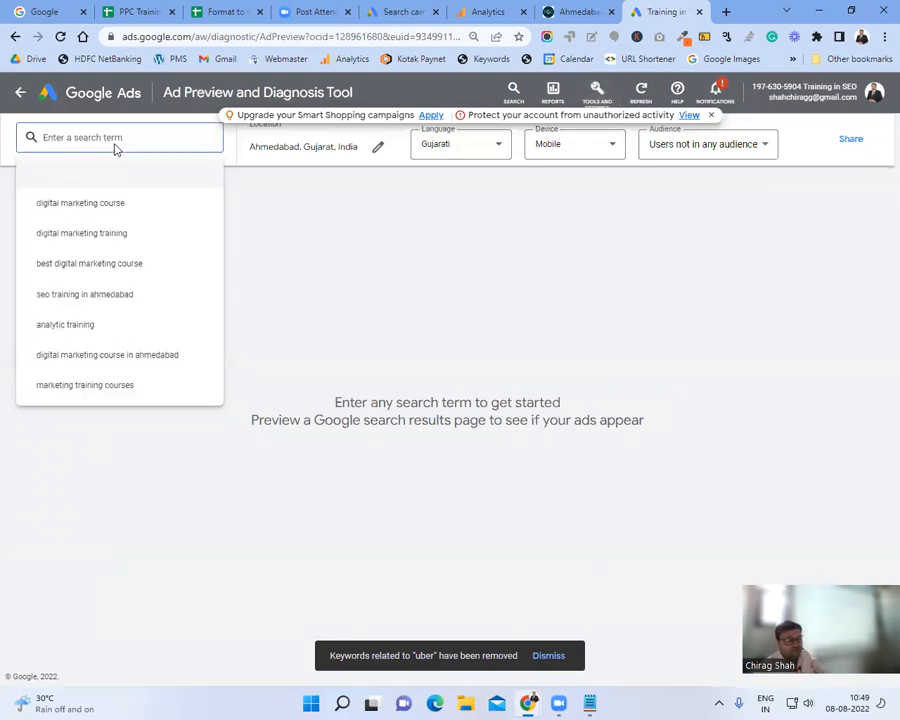
text(s)
key(BackSpace)
text(taxi booking)
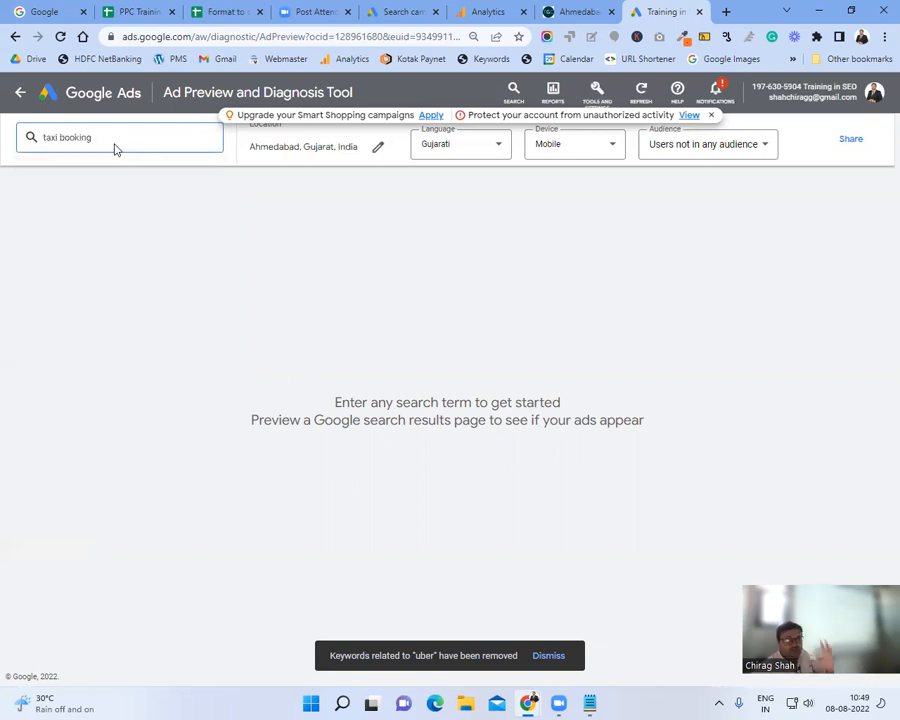
key(Return)
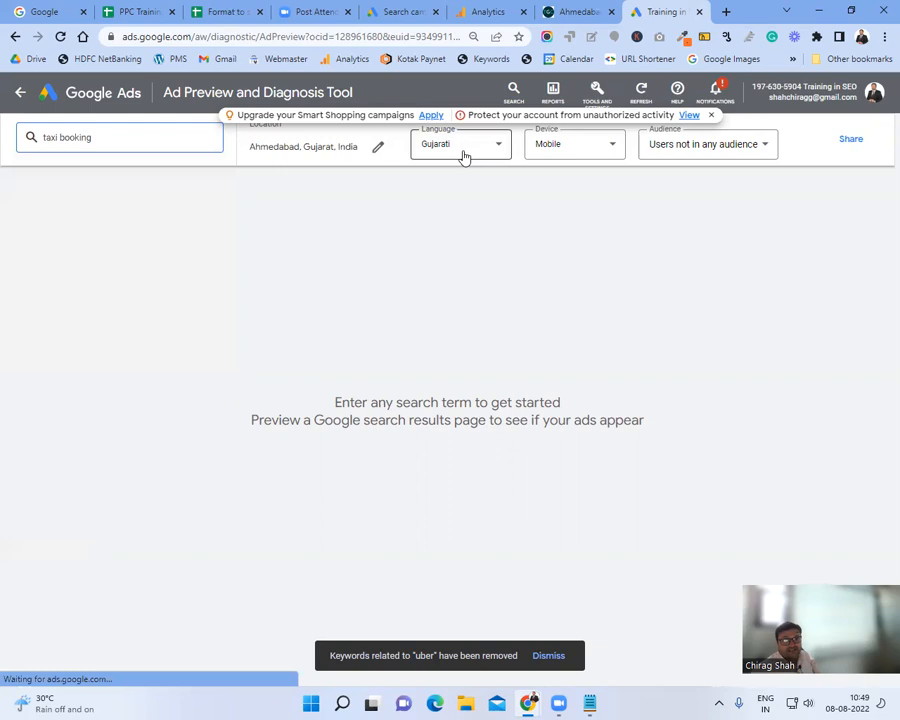
Step: Keep the Gujarati language and scroll the mobile results, where the ad isn't showing
click(463, 157)
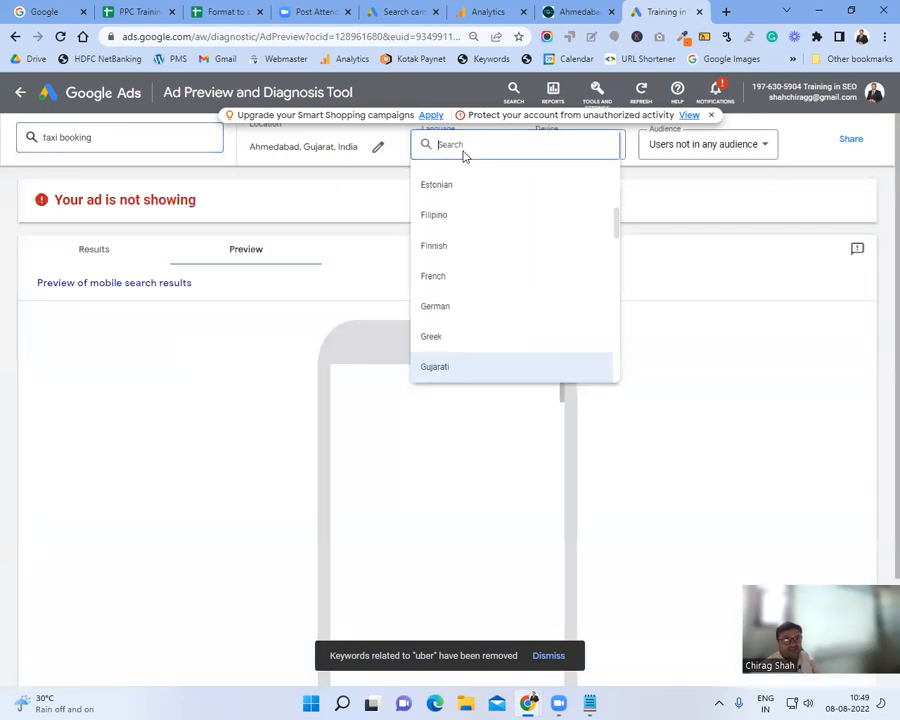
click(487, 157)
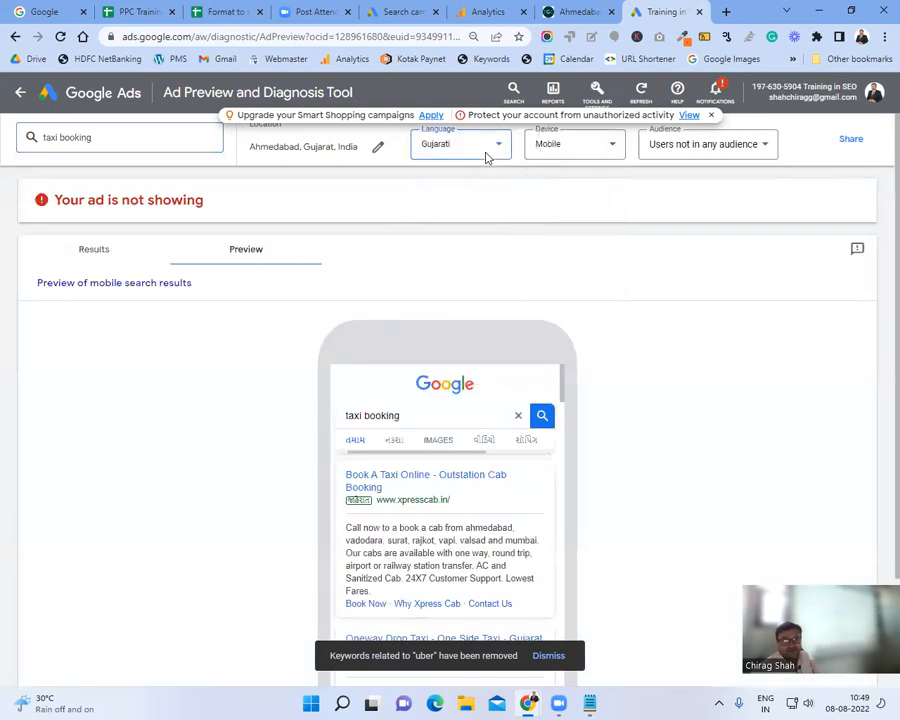
scroll(639, 337, down, 2)
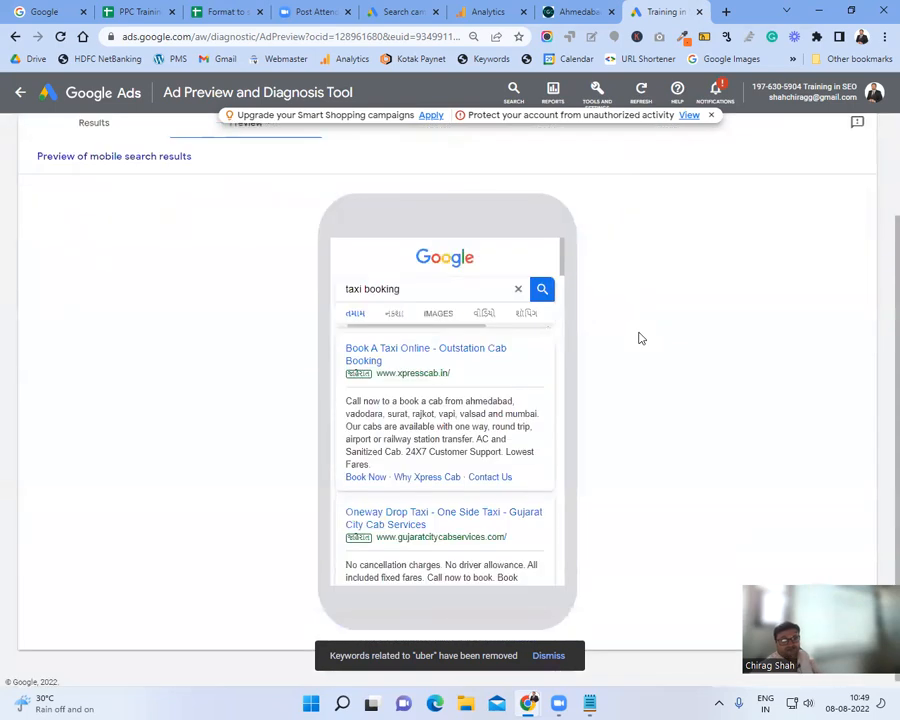
scroll(466, 378, down, 3)
scroll(480, 447, down, 5)
scroll(466, 428, up, 10)
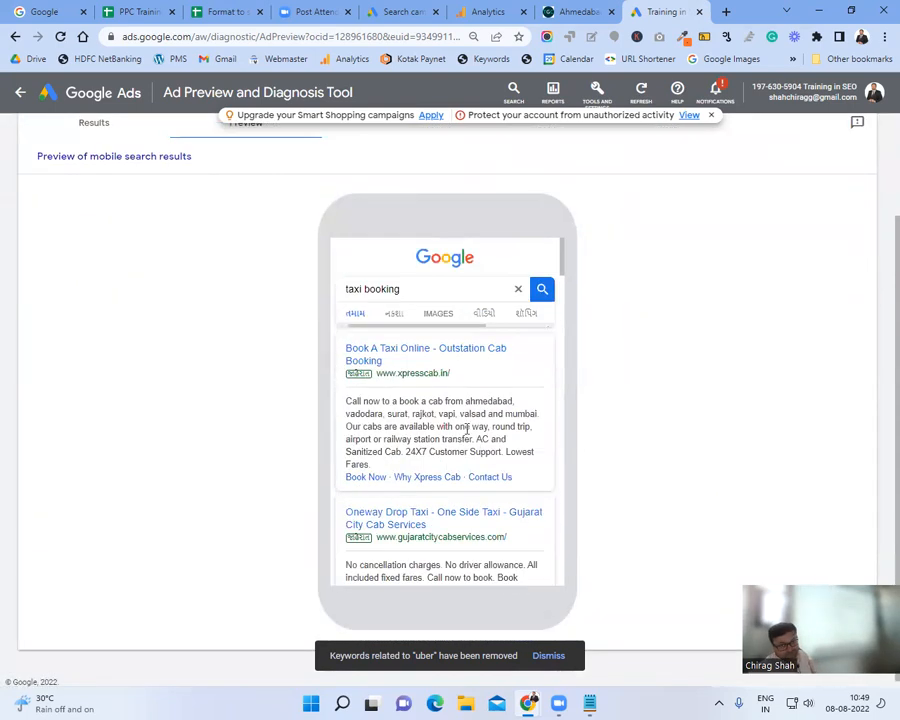
scroll(691, 195, up, 2)
Step: Switch the preview language from Gujarati to English
click(463, 145)
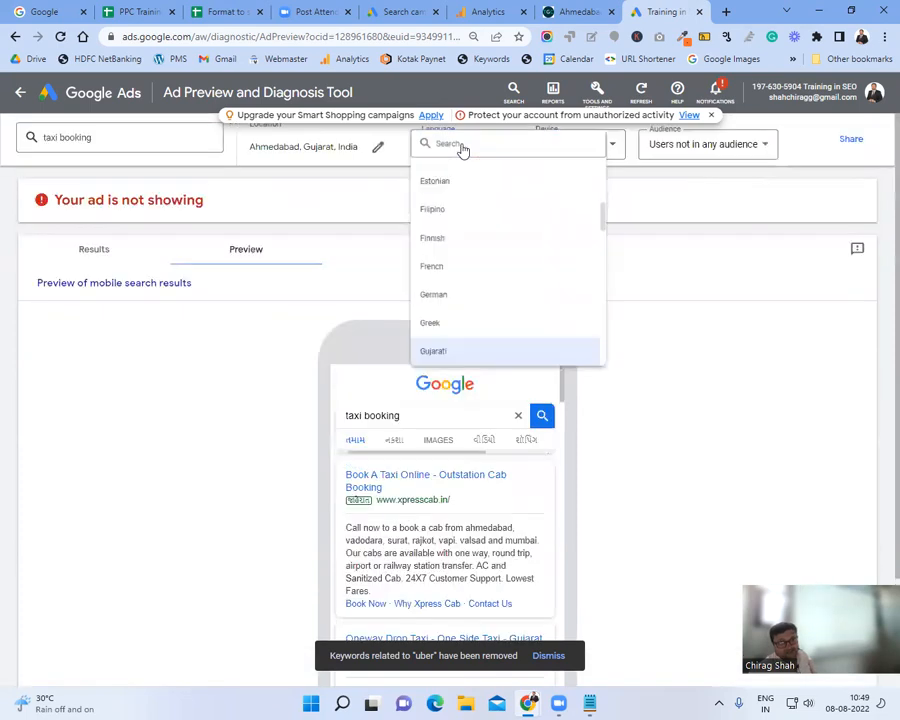
text(en)
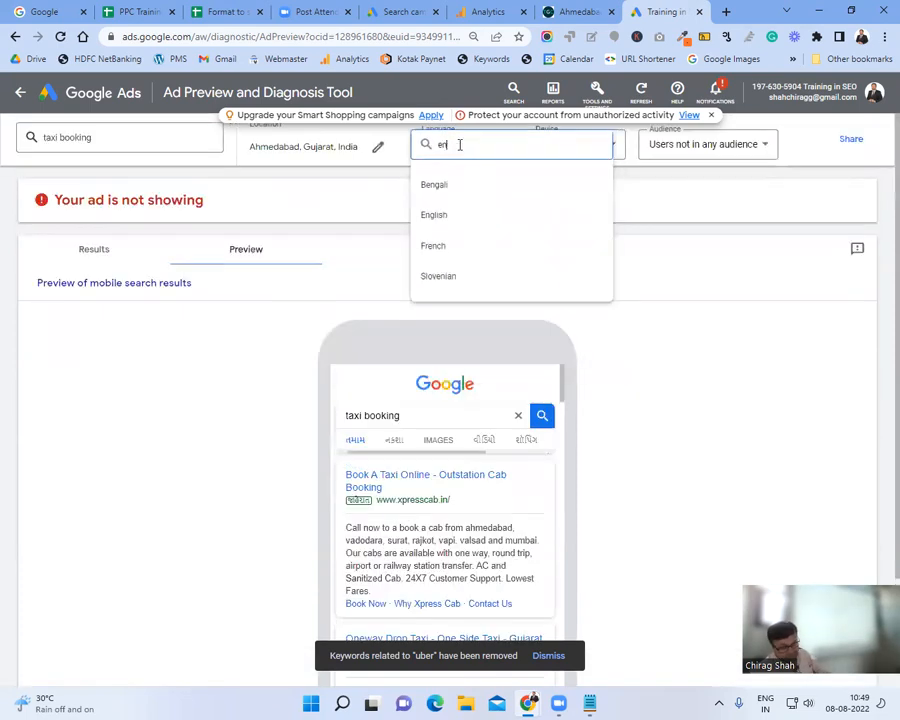
text(gli)
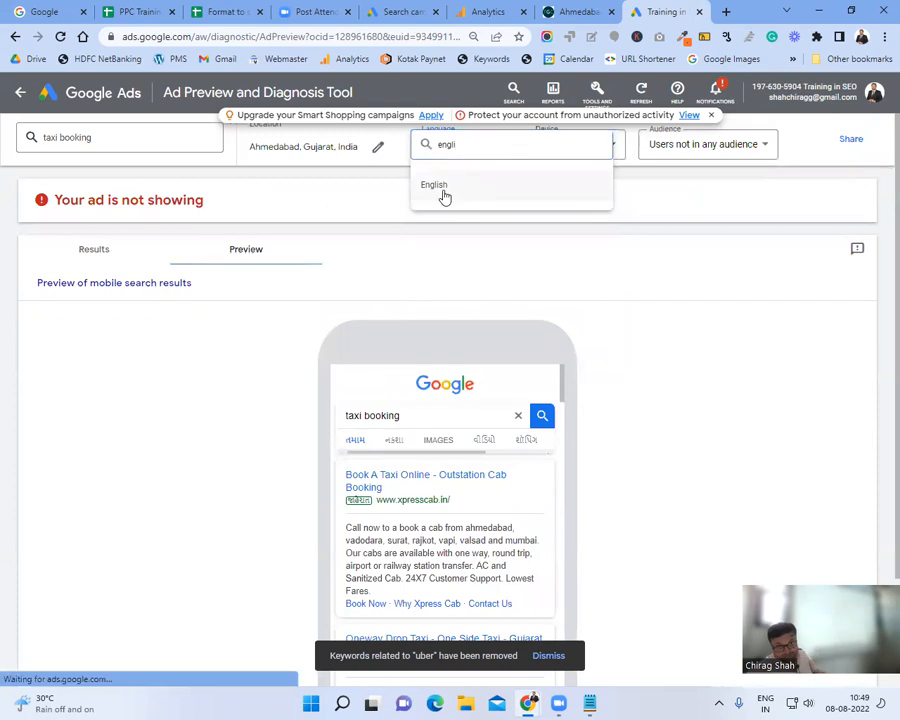
click(440, 186)
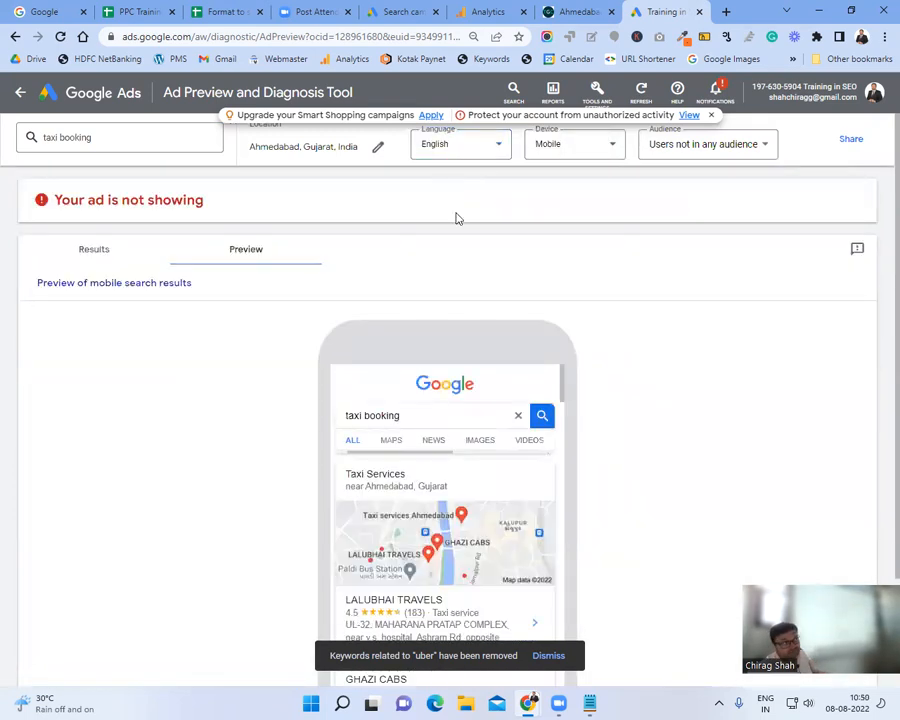
Step: Scroll through the English mobile results for 'taxi booking', where the ad still isn't showing
scroll(456, 218, down, 1)
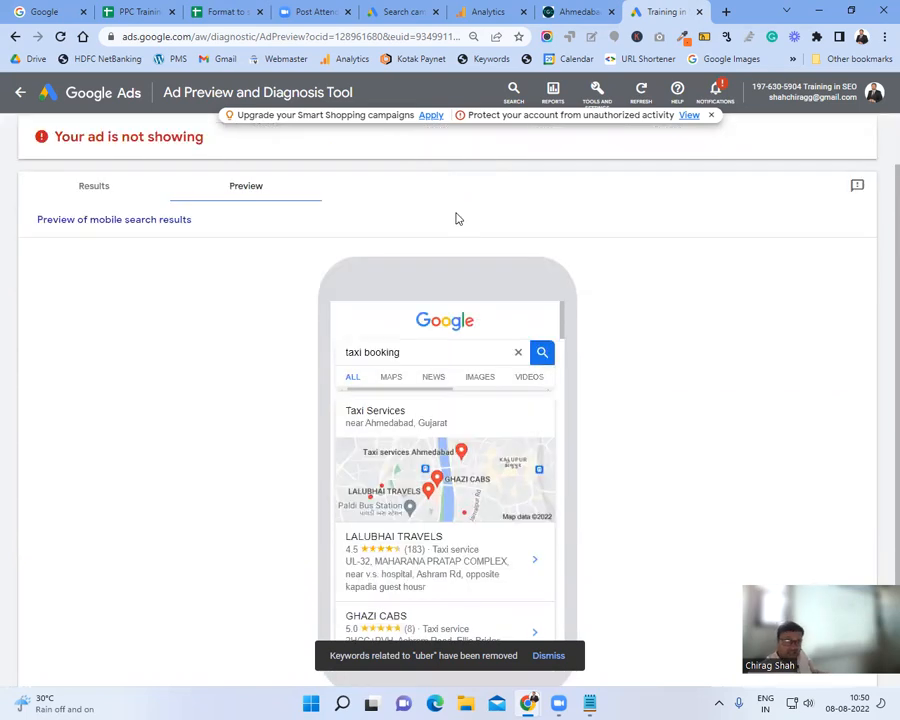
scroll(456, 218, down, 1)
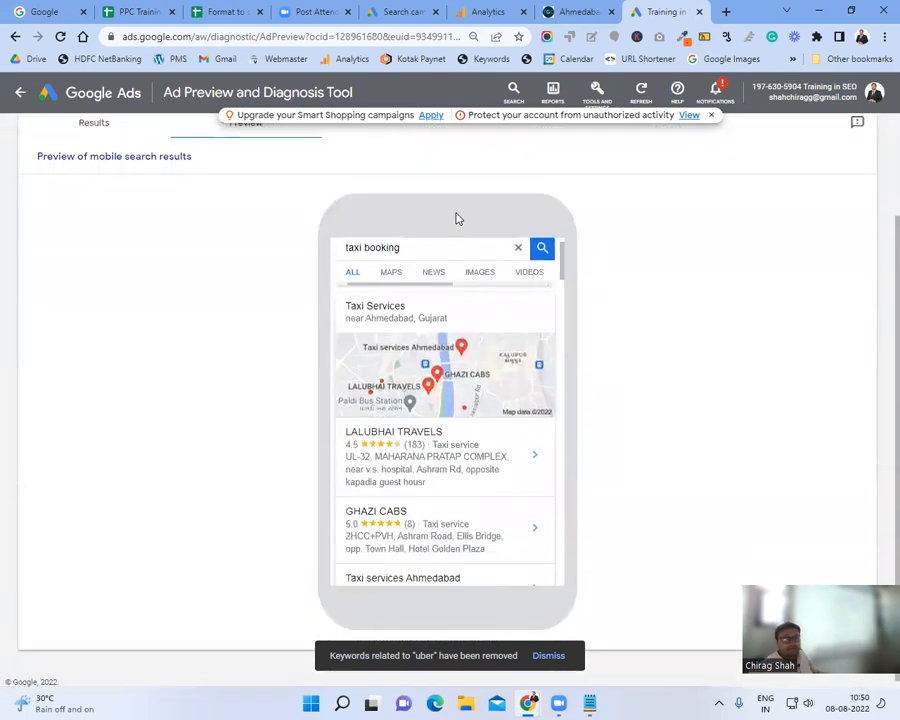
scroll(500, 376, down, 1)
scroll(543, 412, down, 2)
scroll(540, 410, down, 2)
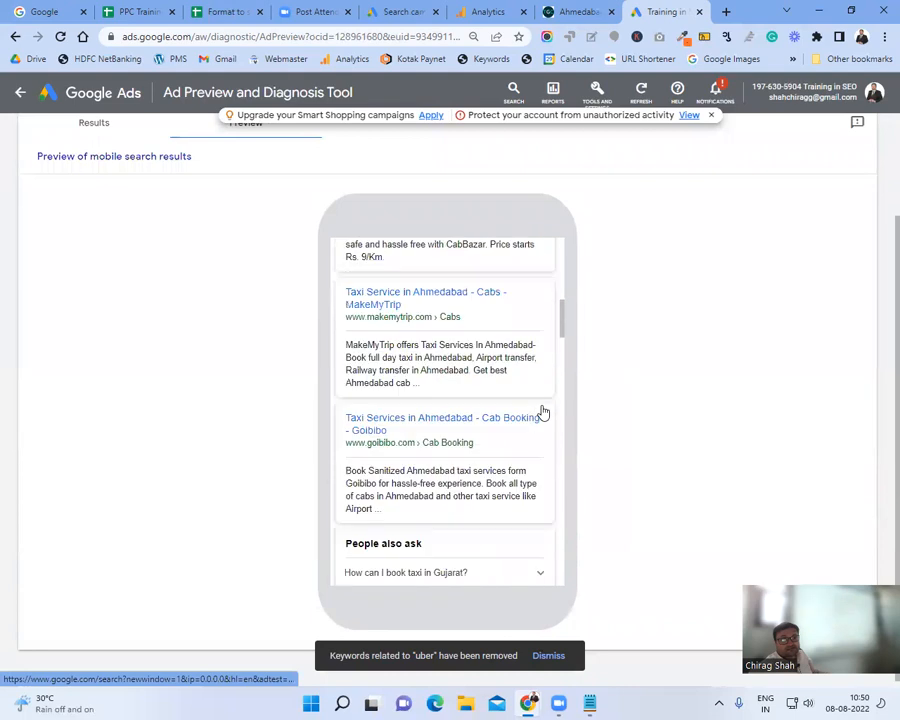
scroll(540, 410, up, 1)
drag(563, 311, 583, 245)
scroll(488, 375, down, 1)
scroll(488, 375, down, 5)
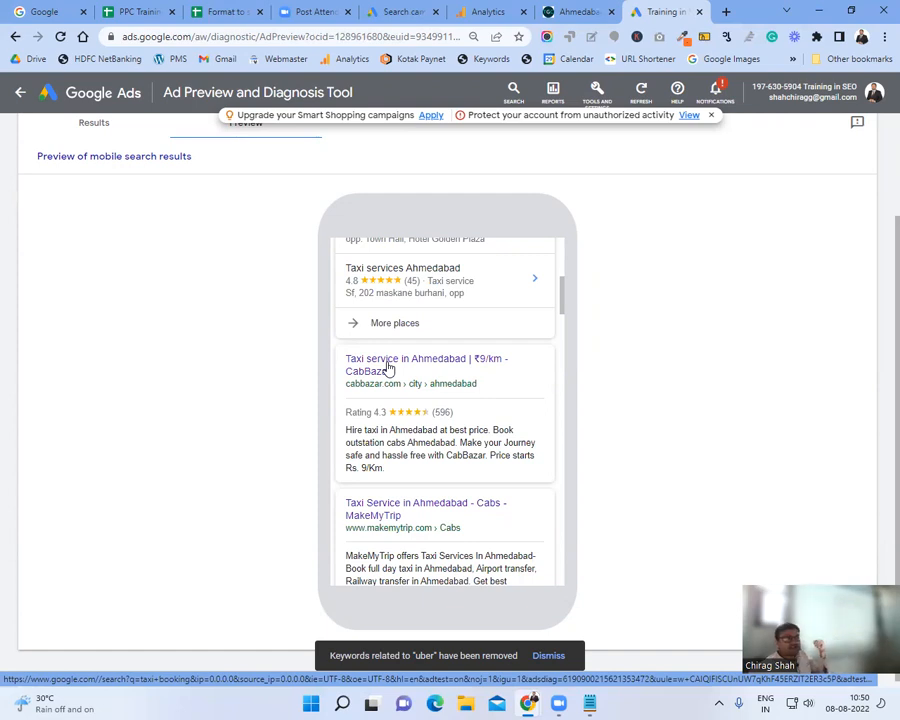
scroll(388, 368, up, 5)
scroll(604, 304, up, 2)
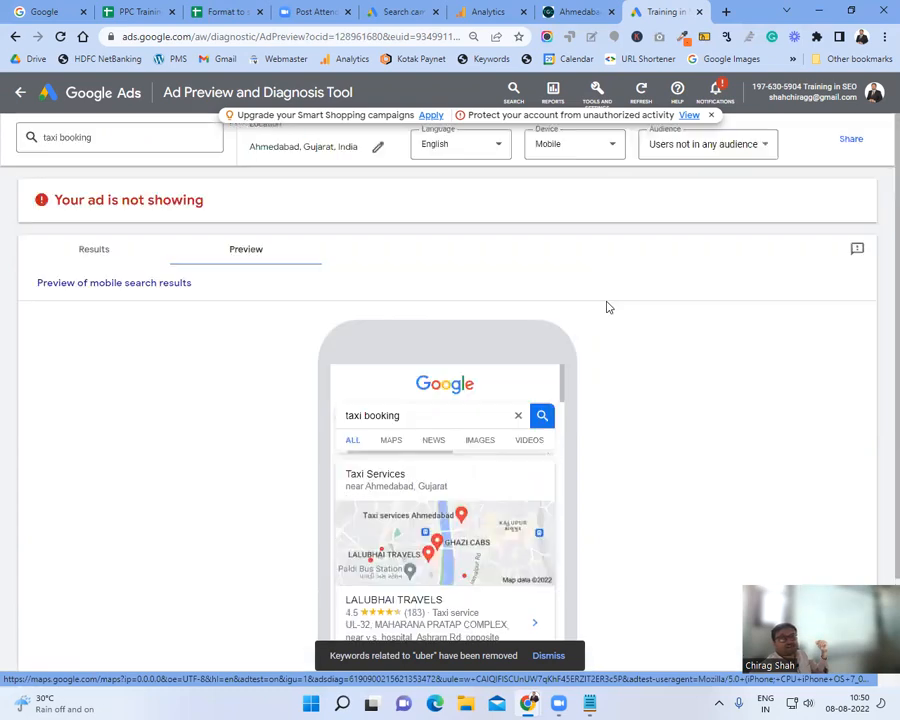
Step: Switch the preview device to Desktop and scroll the 'taxi booking' results
click(593, 150)
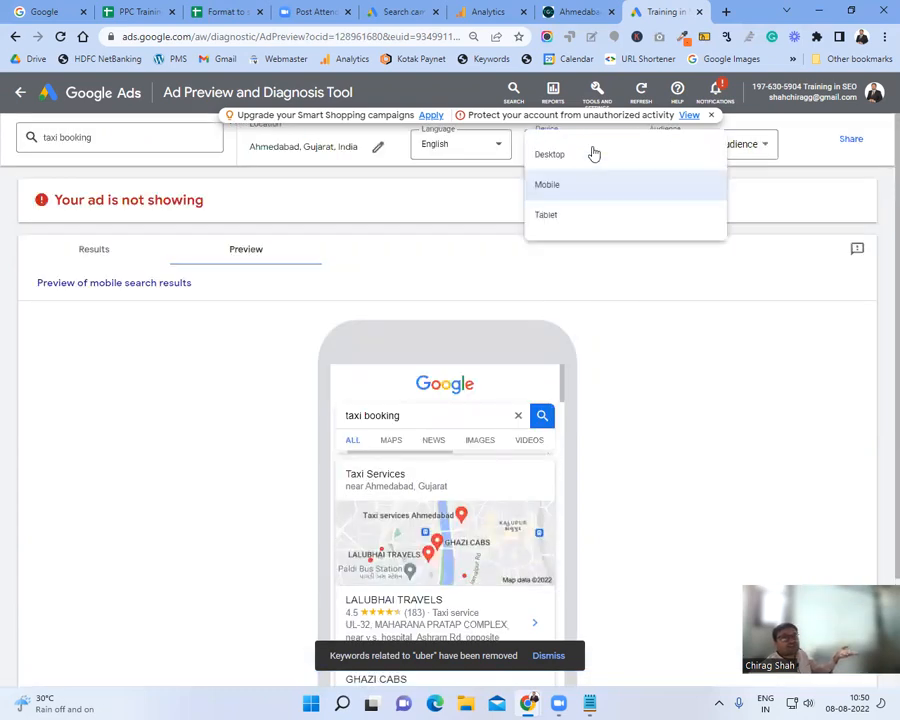
click(586, 157)
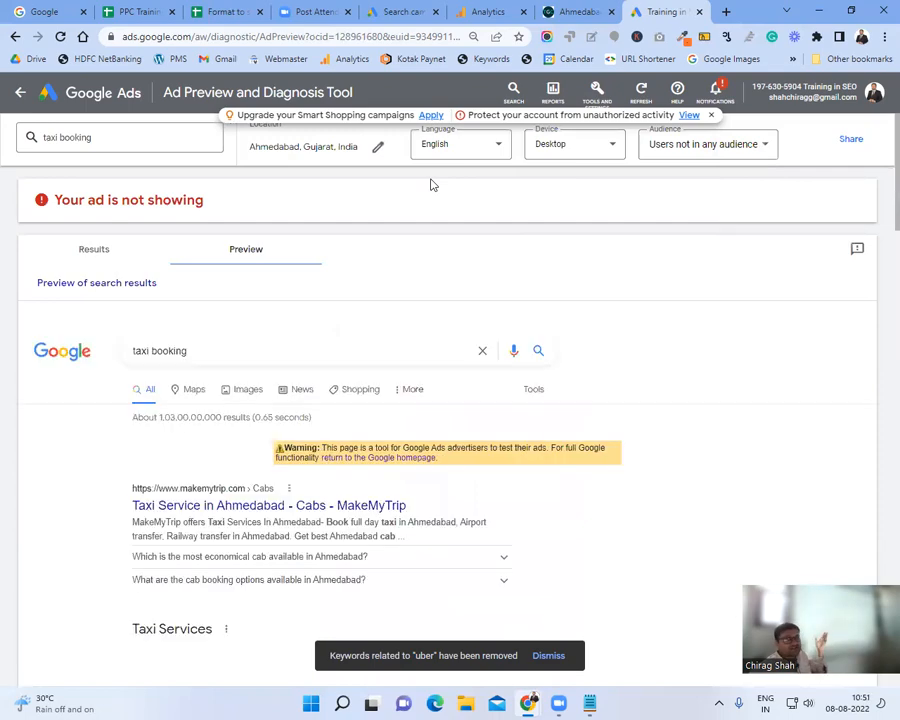
scroll(449, 202, down, 10)
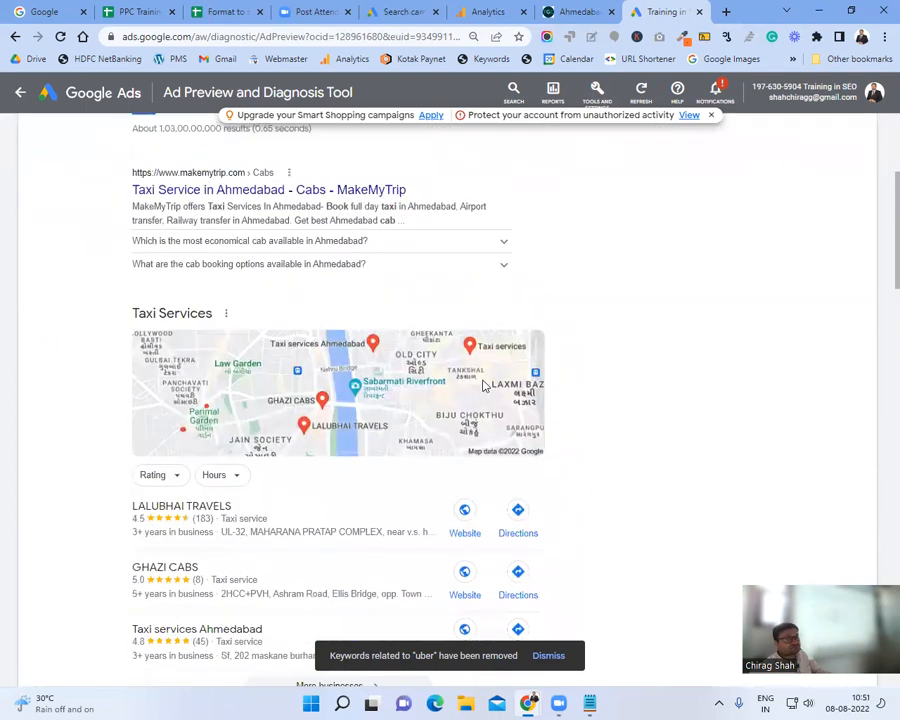
scroll(463, 410, down, 15)
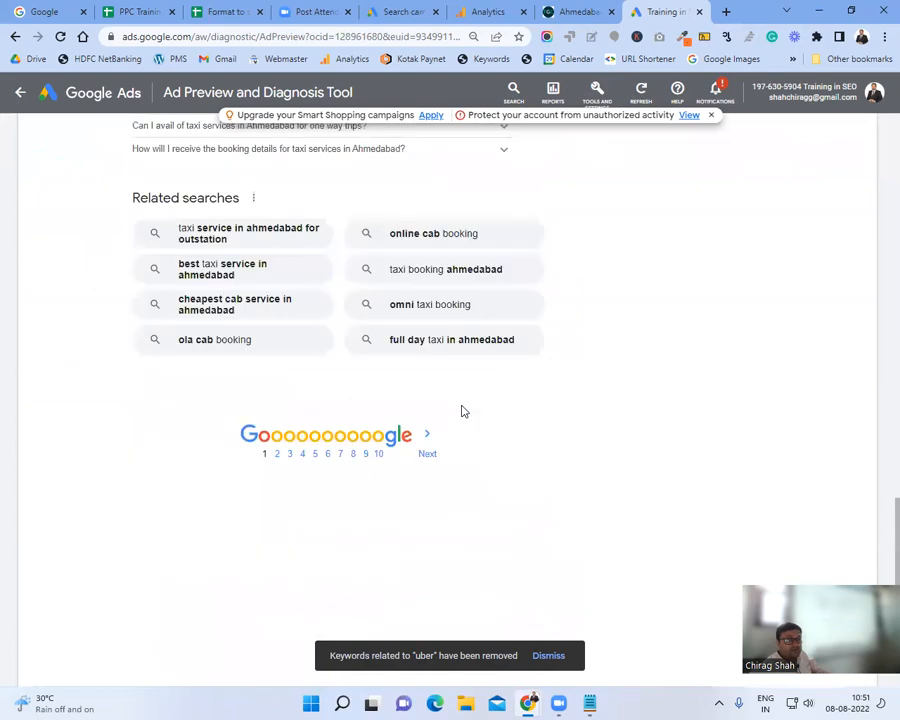
scroll(463, 410, up, 10)
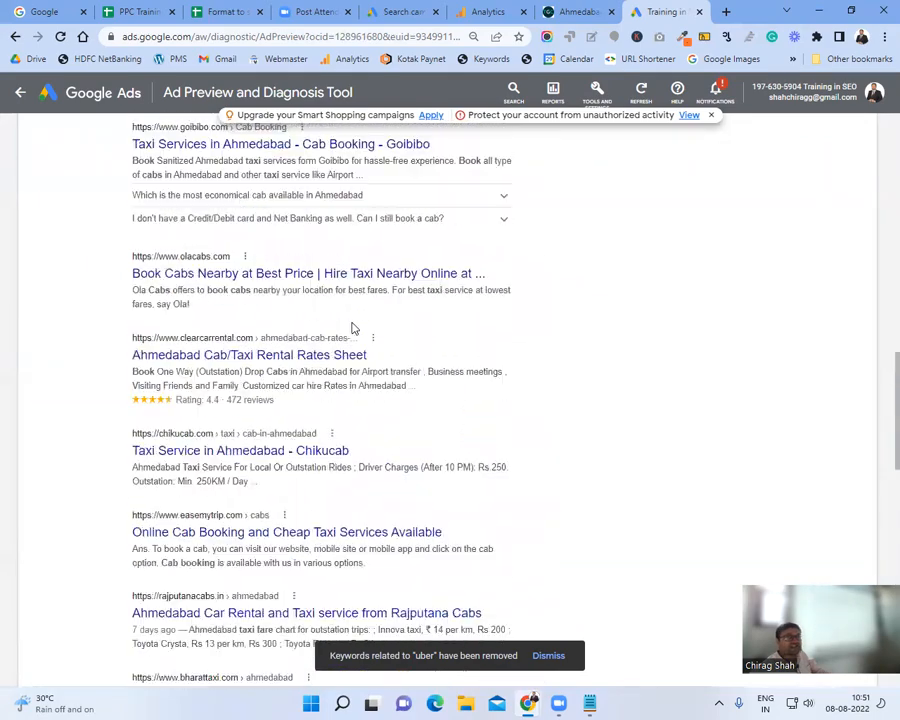
scroll(355, 327, up, 10)
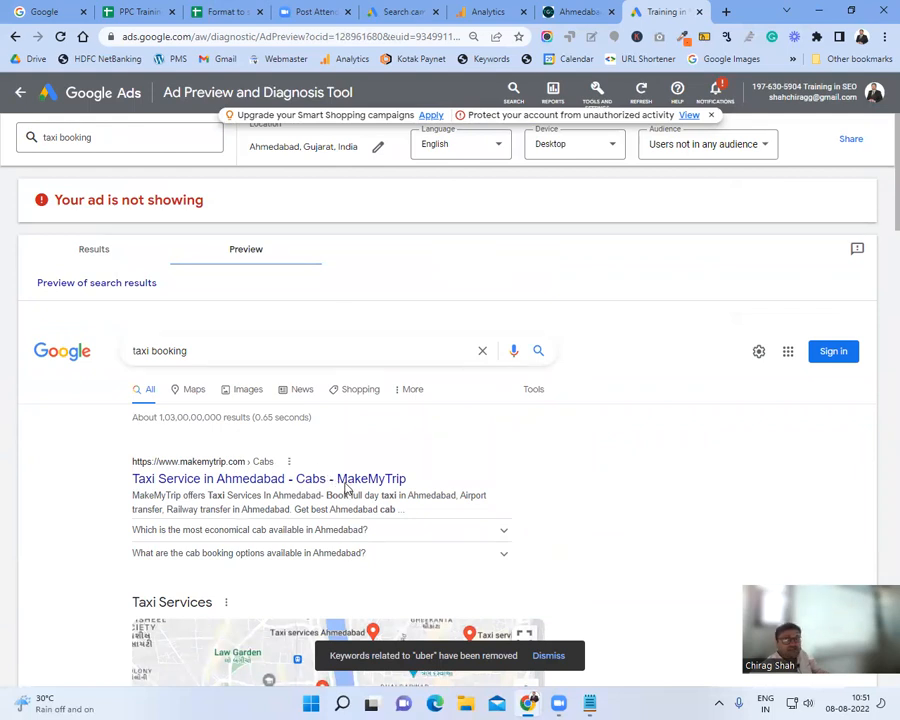
Step: Check the Audience options without changing them and bring up the location search
click(670, 143)
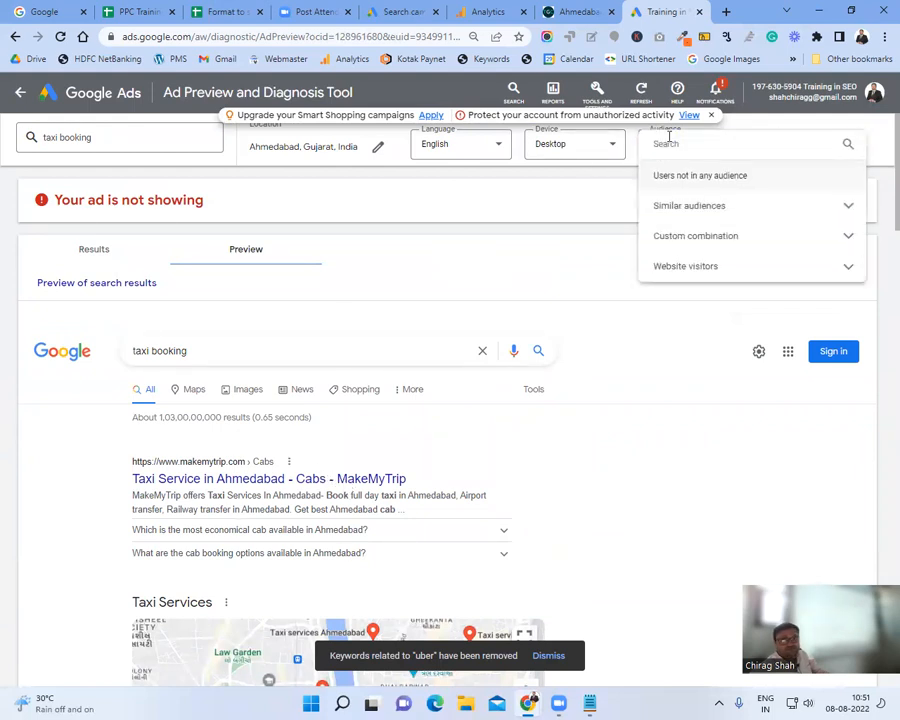
click(520, 210)
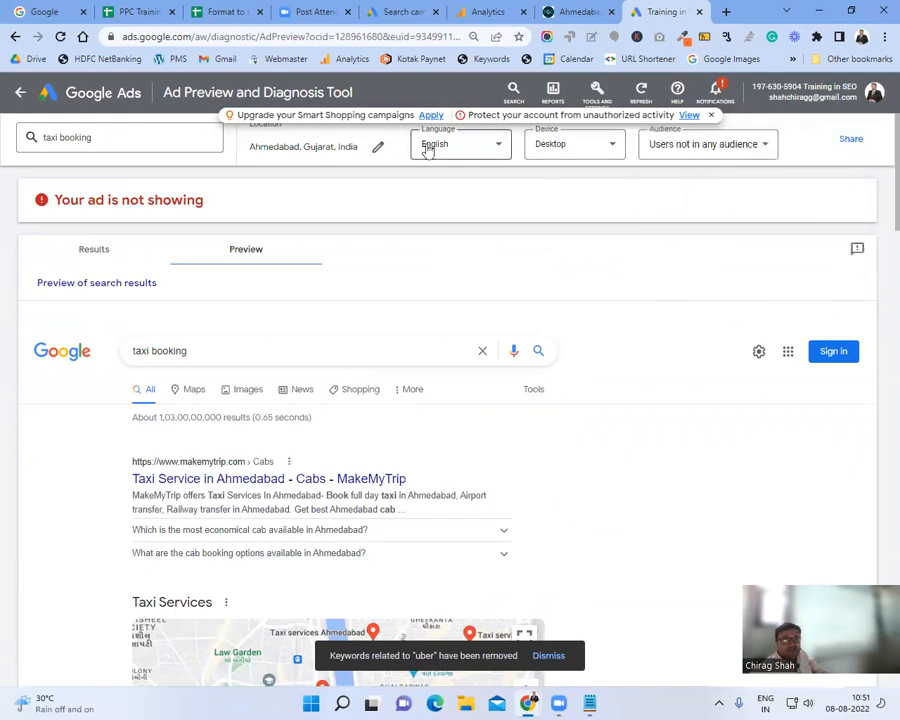
scroll(378, 341, down, 1)
scroll(378, 341, up, 1)
click(372, 144)
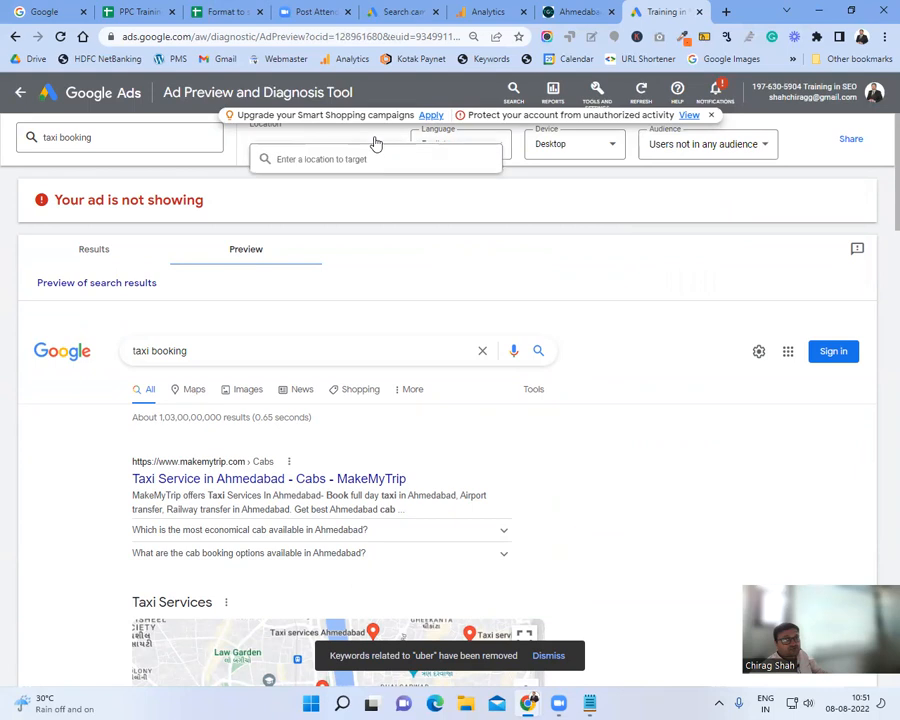
Step: Keeping Ahmedabad, preview desktop results for 'cab booking' instead of 'taxi booking'
click(110, 138)
drag(110, 138, 32, 136)
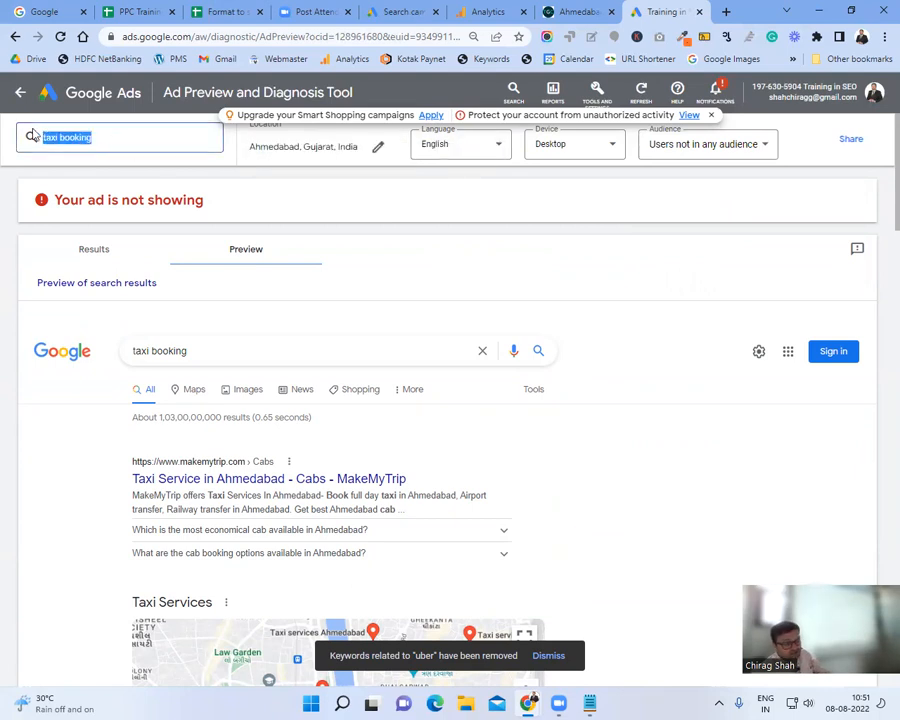
text(cab booking)
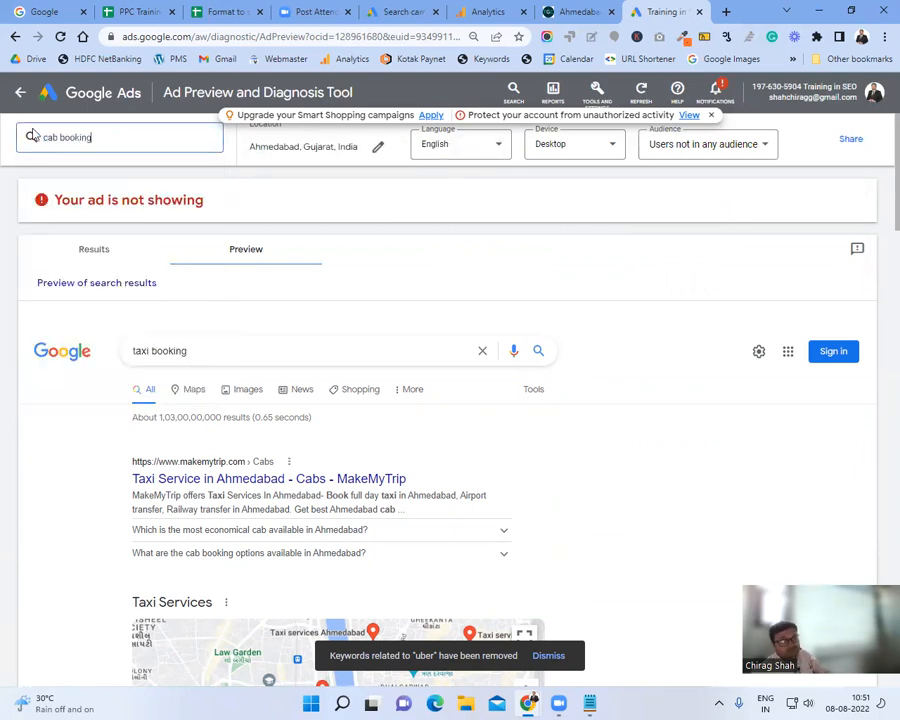
key(Return)
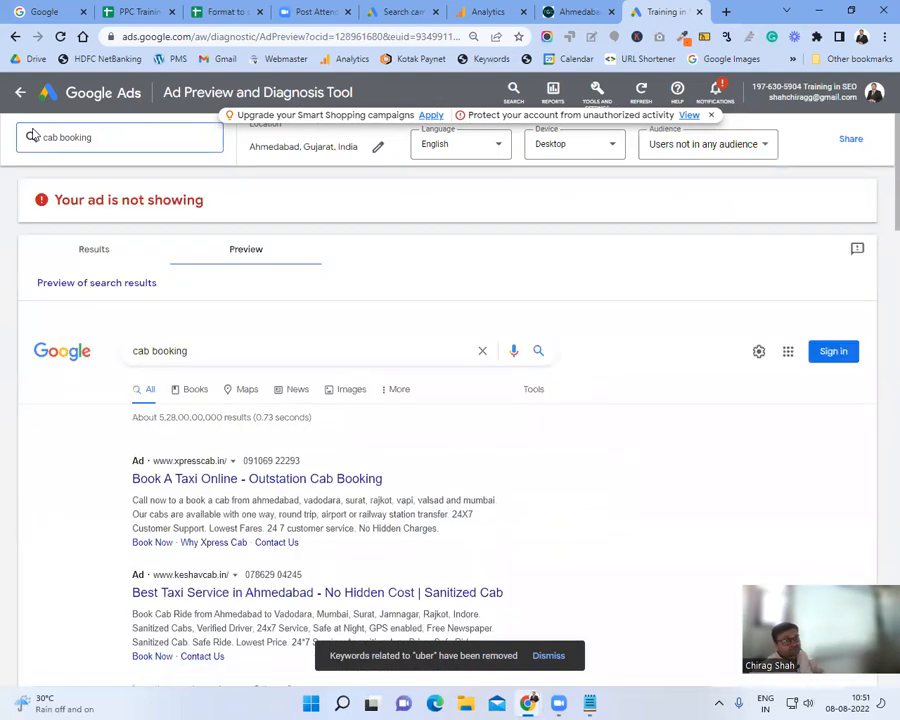
scroll(403, 372, down, 1)
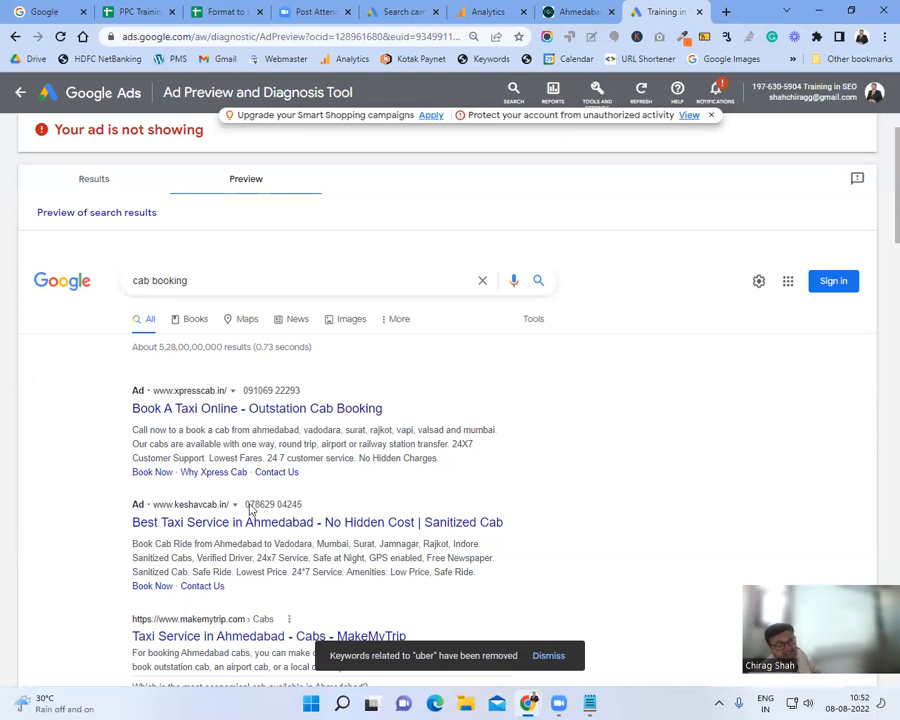
scroll(272, 508, down, 3)
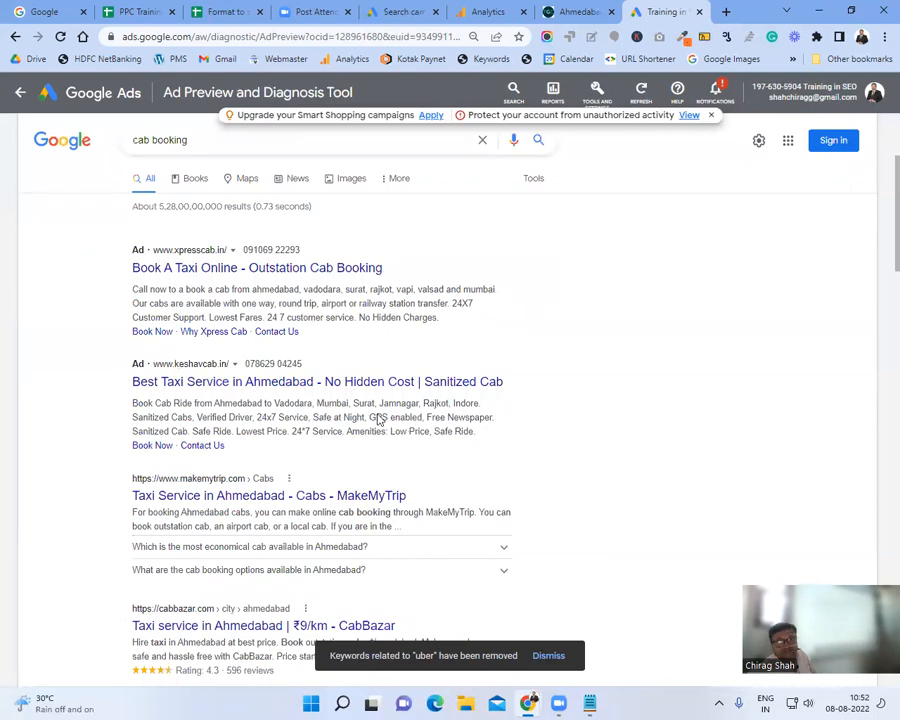
Step: Move from the campaign draft to the PPC Training Material spreadsheet's Ads Important Things sheet
click(390, 9)
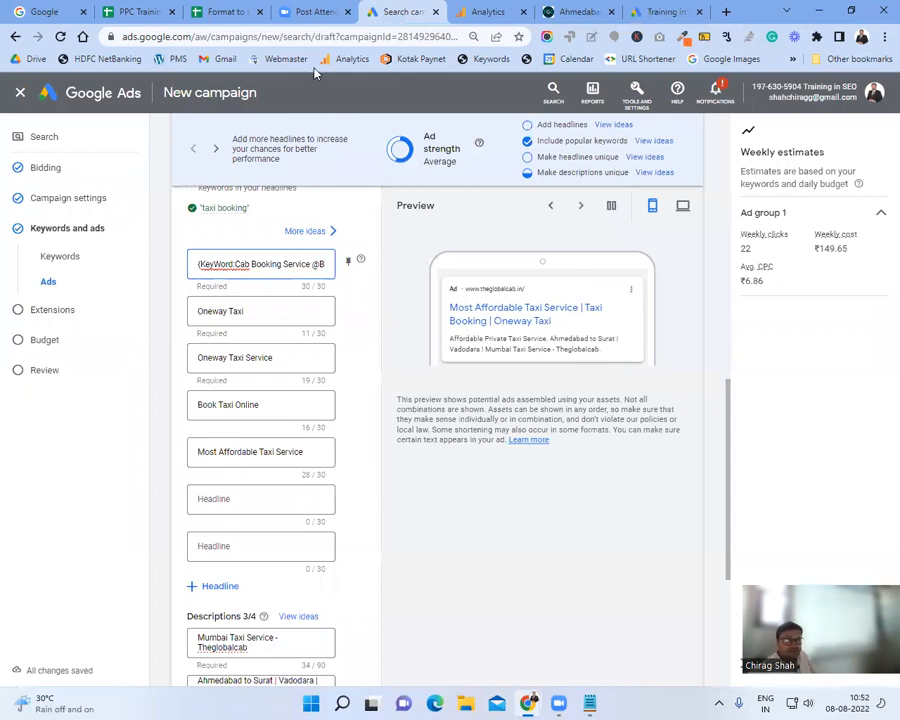
click(130, 9)
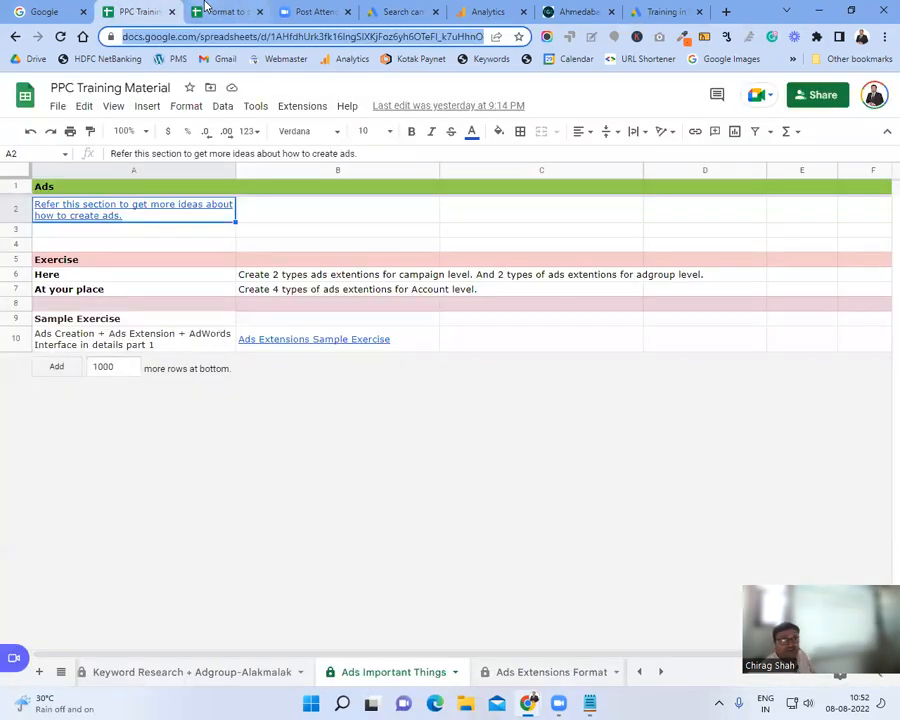
click(205, 9)
Step: Review the Headline 1 note's tip about creating at least 5 headlines
mouse_move(674, 228)
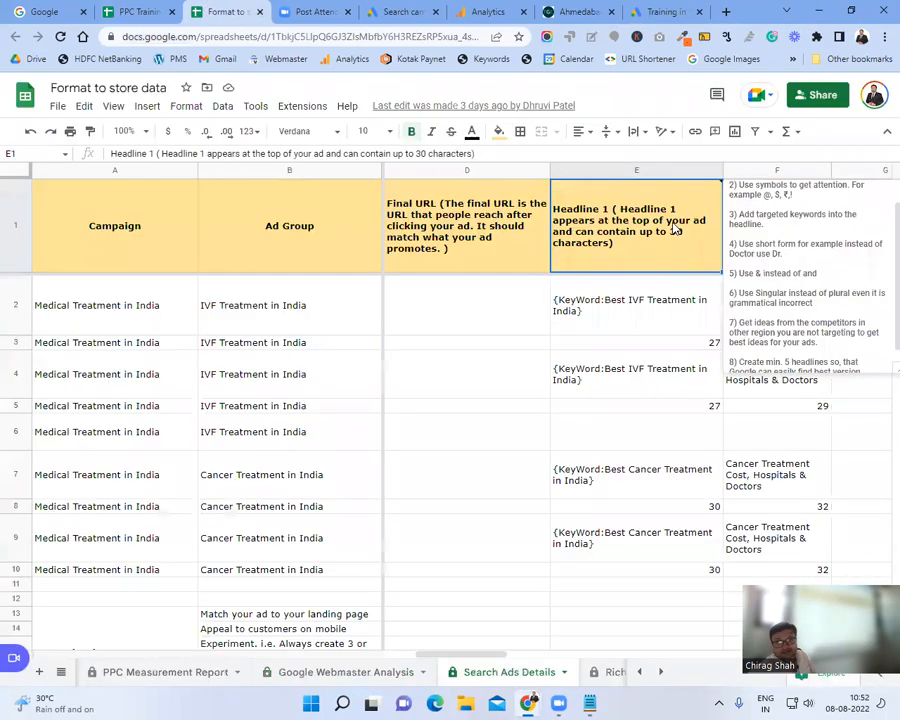
scroll(768, 322, down, 1)
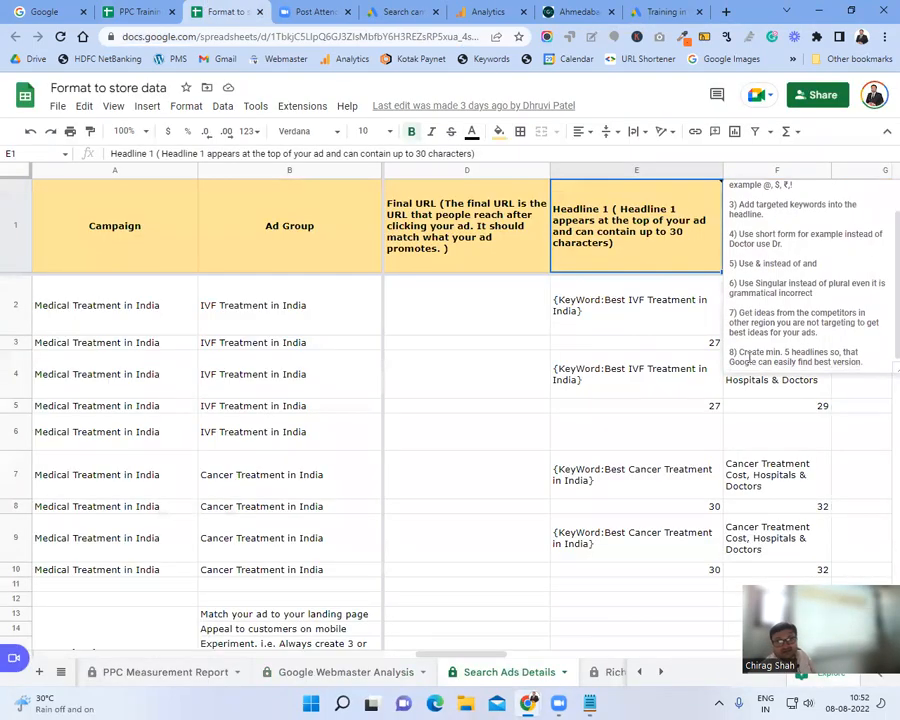
drag(741, 352, 869, 358)
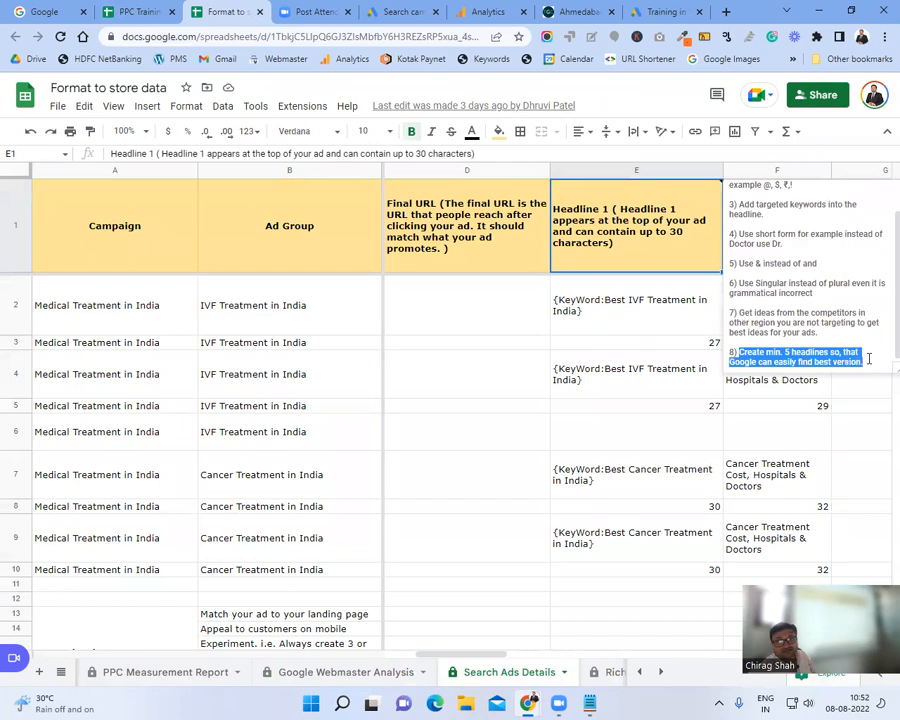
click(867, 360)
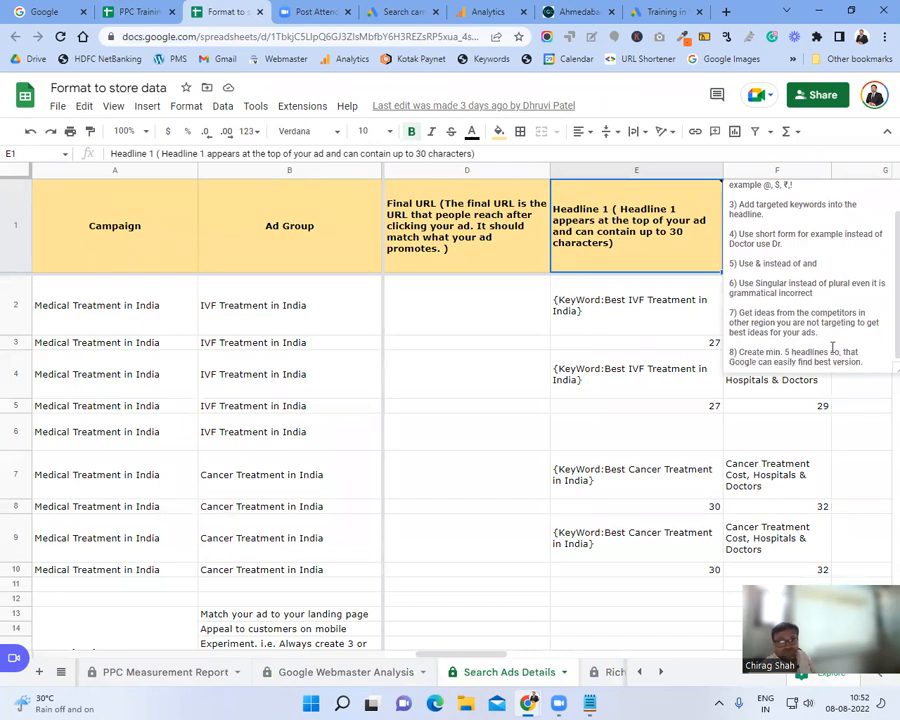
click(874, 361)
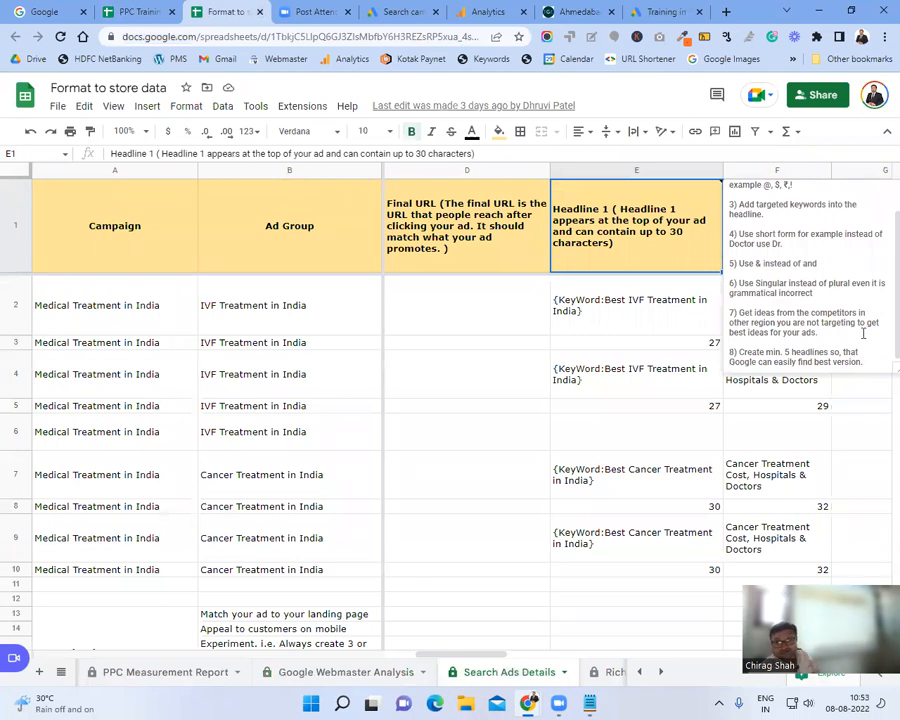
key(Escape)
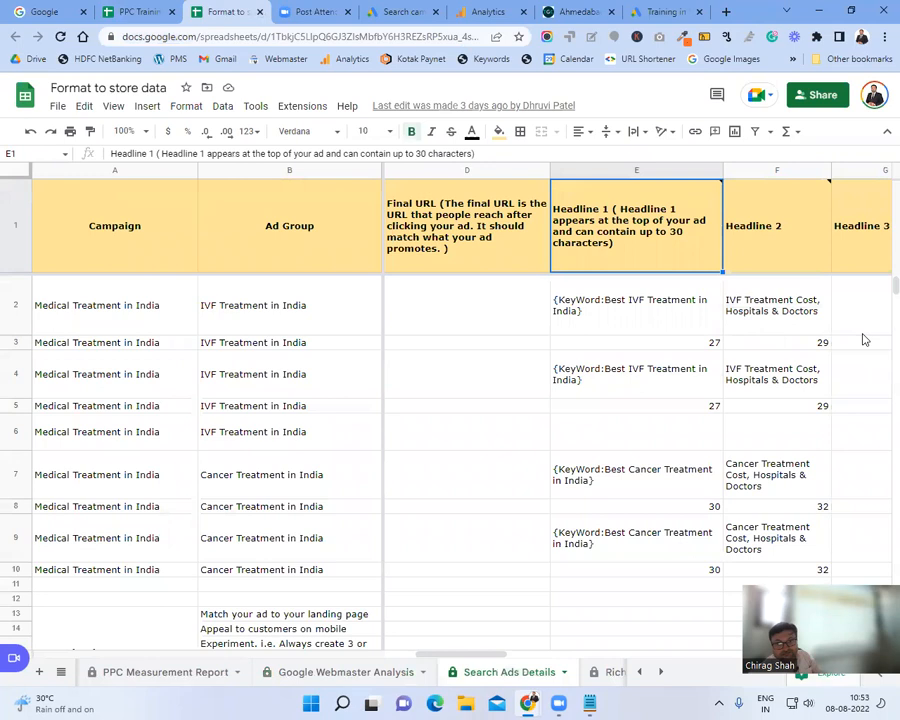
Step: Add tip 9 to the Headline 1 note: 'Add targeted keywords in min. 2 ads headlines.'
mouse_move(605, 236)
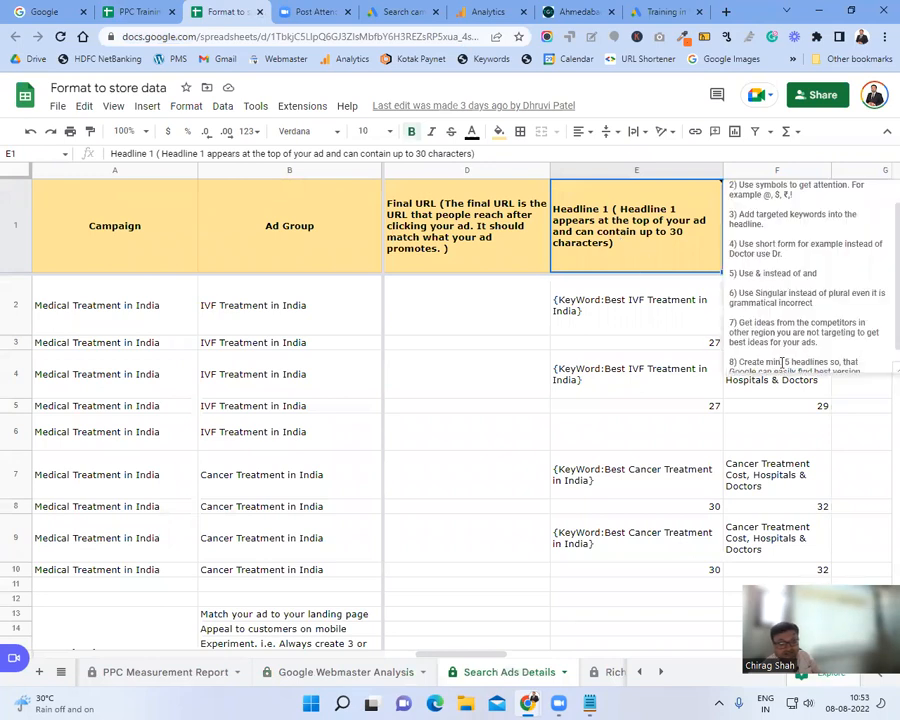
scroll(783, 362, down, 1)
key(Return)
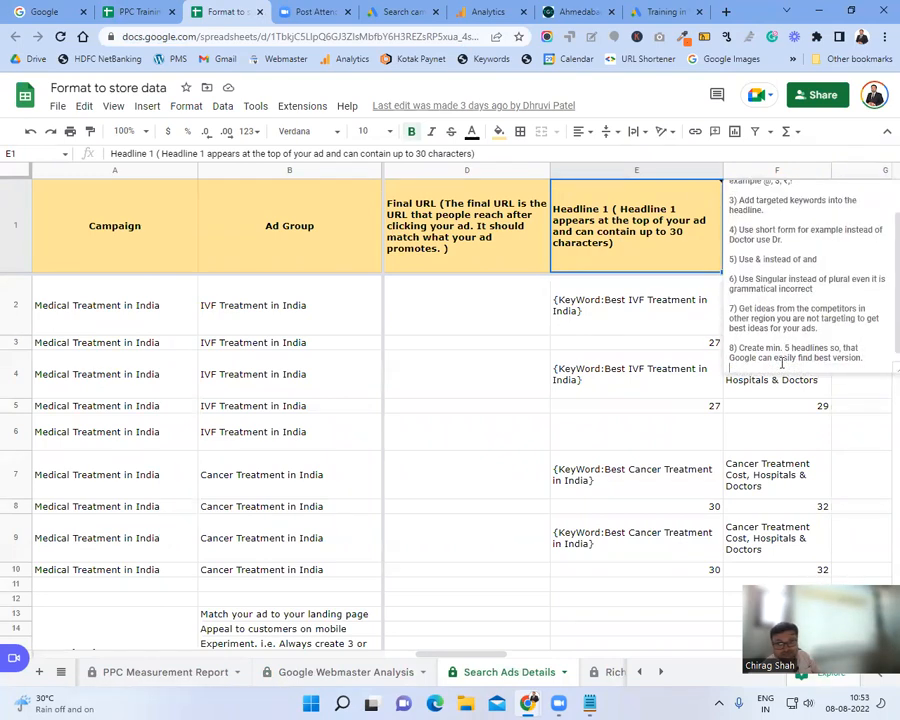
text(9) A)
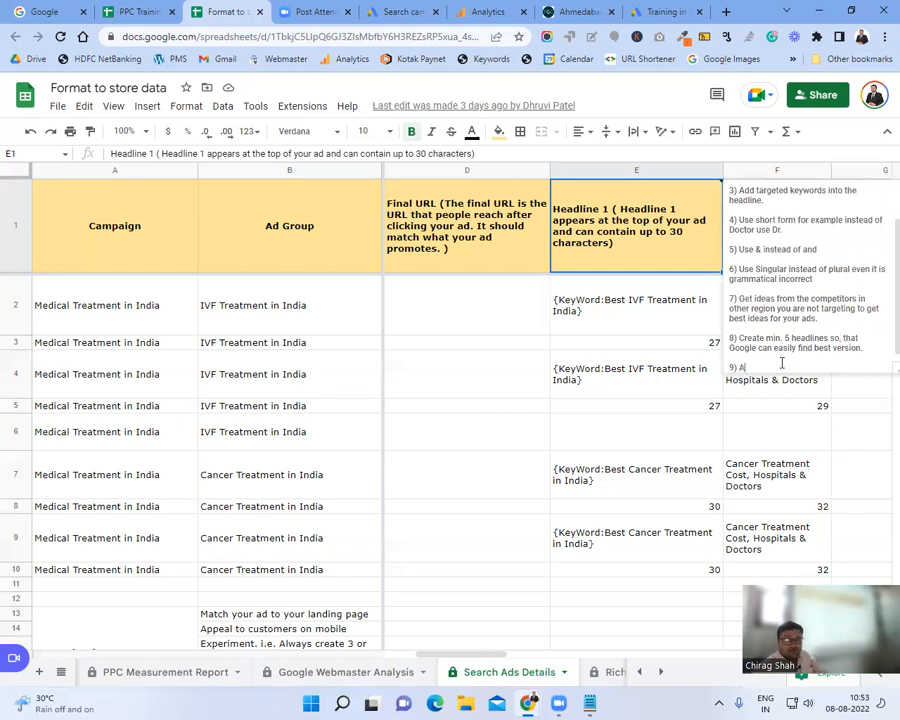
text(dd targeted keywords in min. 2 ads headlines.)
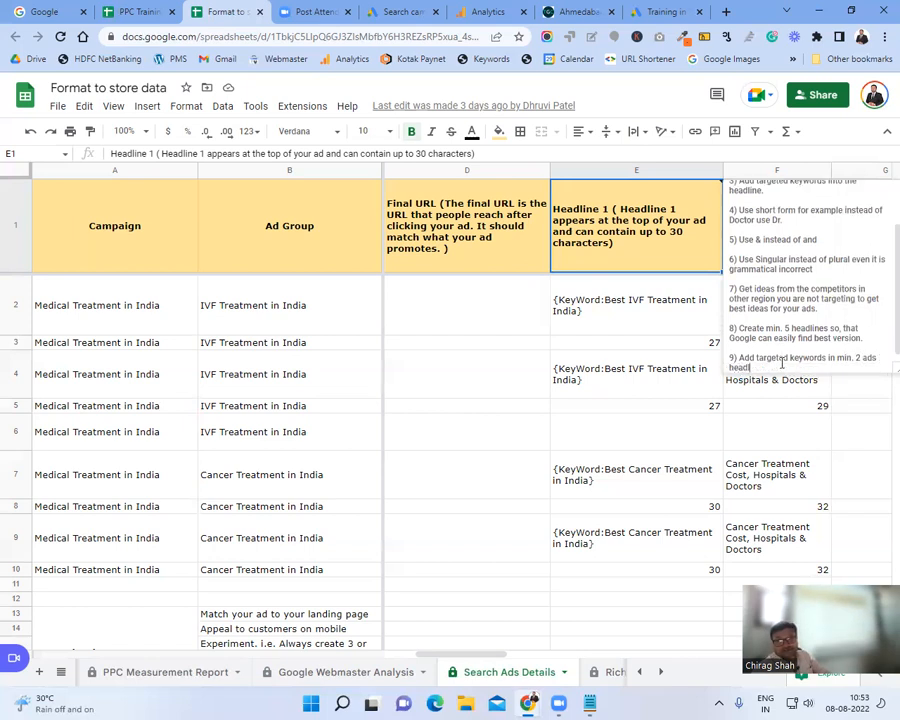
click(676, 346)
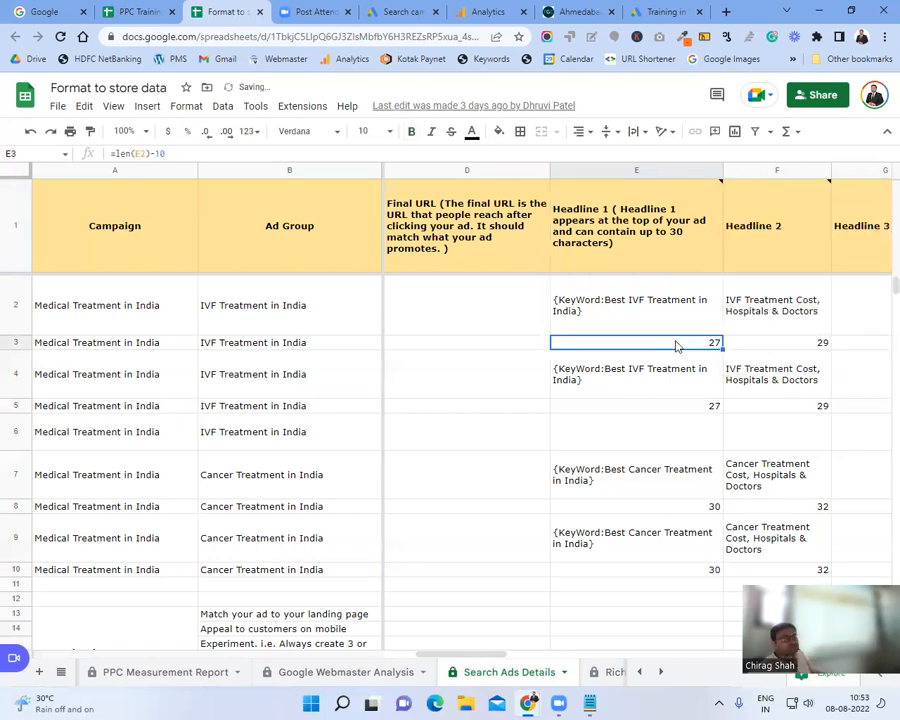
Step: Move along the header row to view the Headline 2 column's note
click(744, 240)
key(Left)
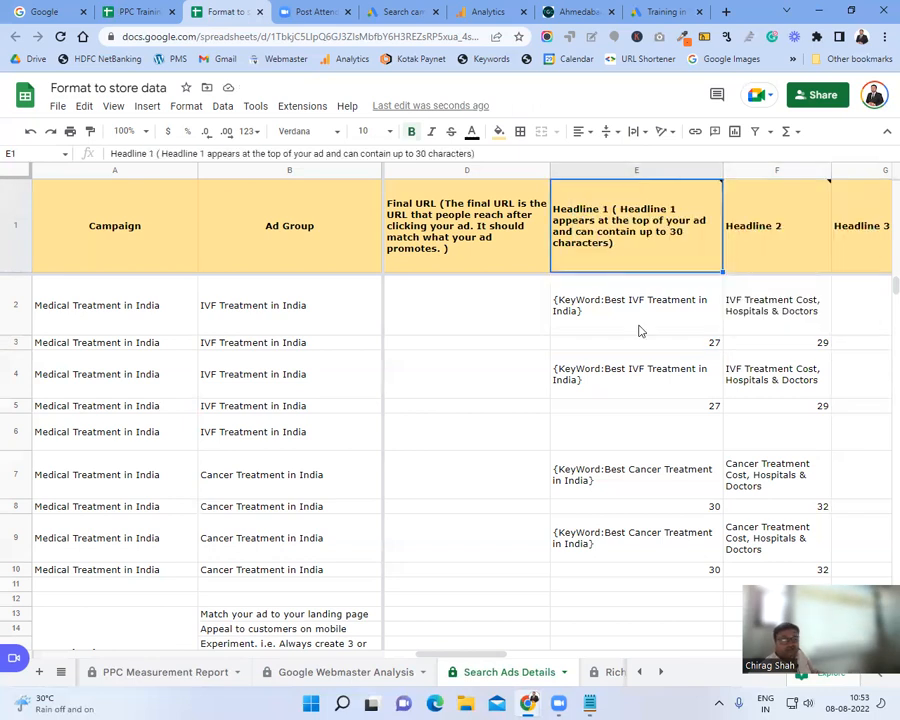
key(Right)
key(Right)
key(Right)
key(Right)
key(Right)
key(Right)
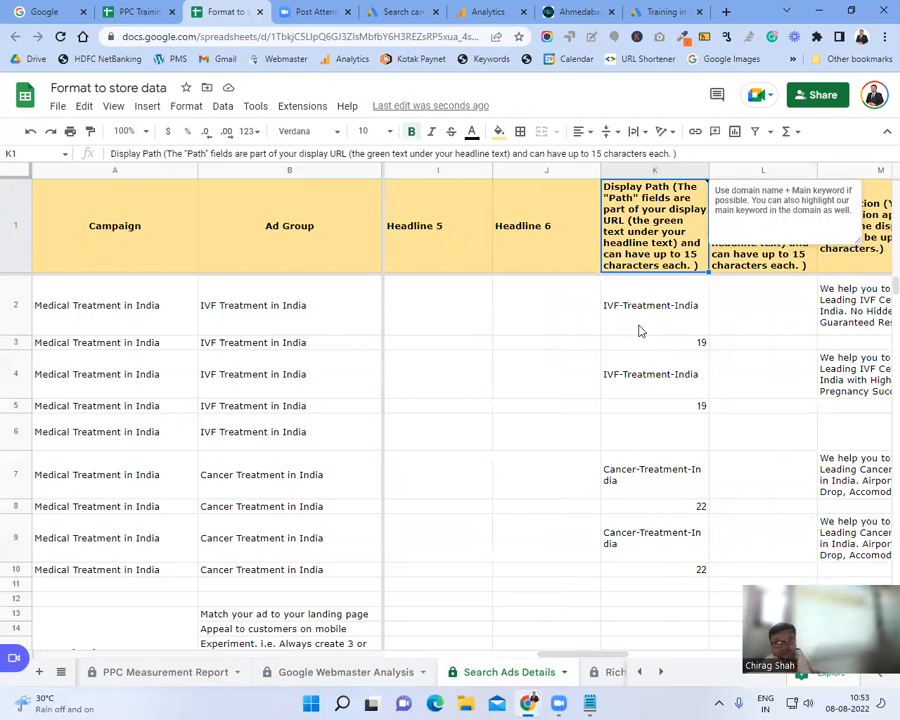
Step: Move across the Display Path headers to the Description header in M1
click(641, 331)
click(724, 308)
click(723, 256)
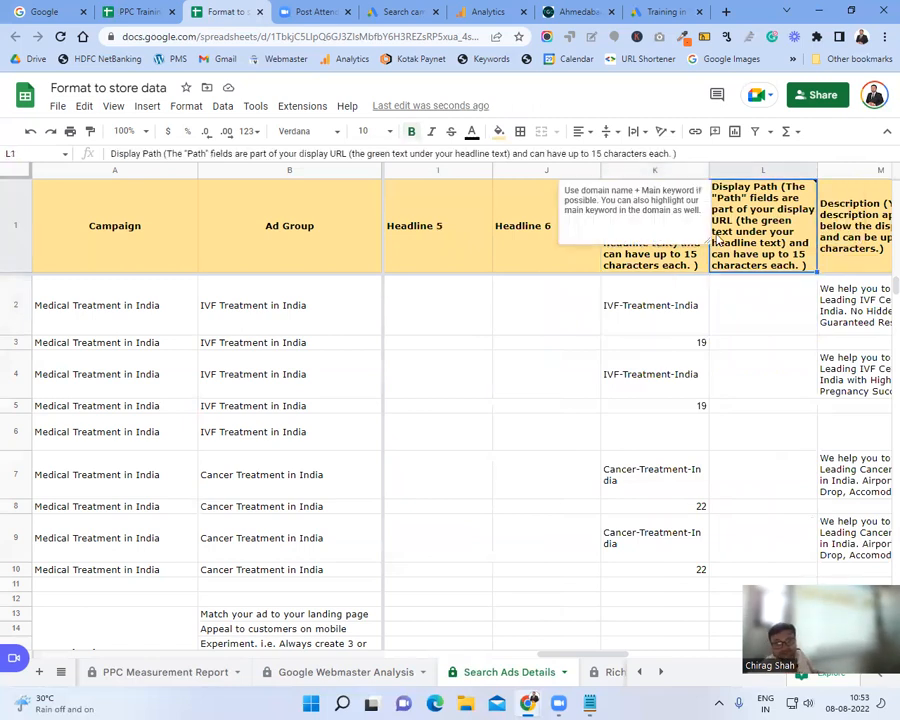
key(Right)
key(Right)
key(Left)
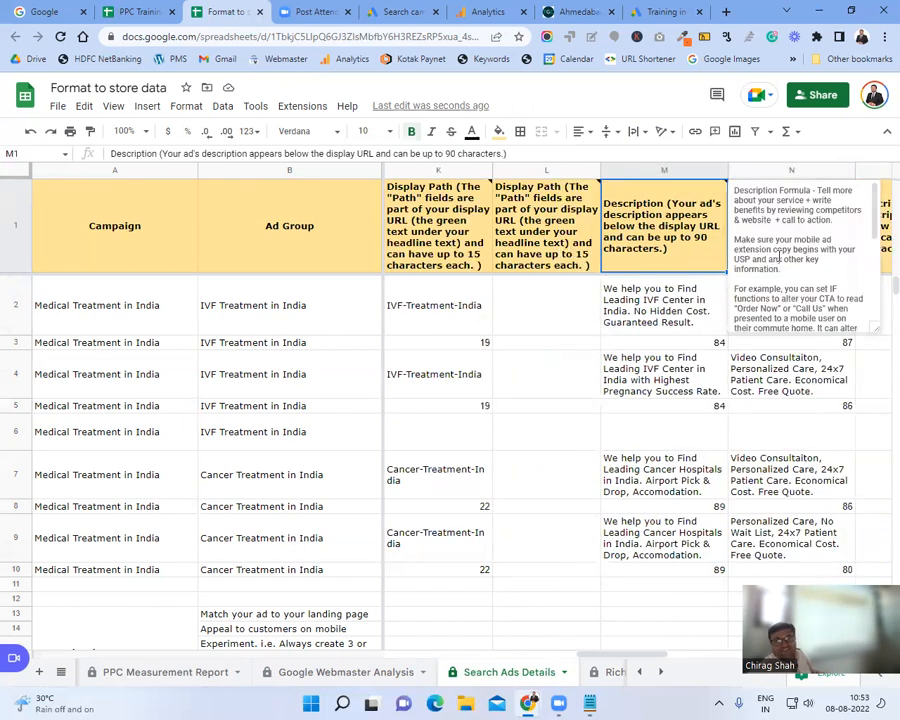
Step: Enlarge the Description note and highlight its call-to-action, USP, title-case and prices tips
mouse_move(817, 190)
mouse_down()
mouse_move(800, 201)
mouse_move(806, 208)
mouse_up()
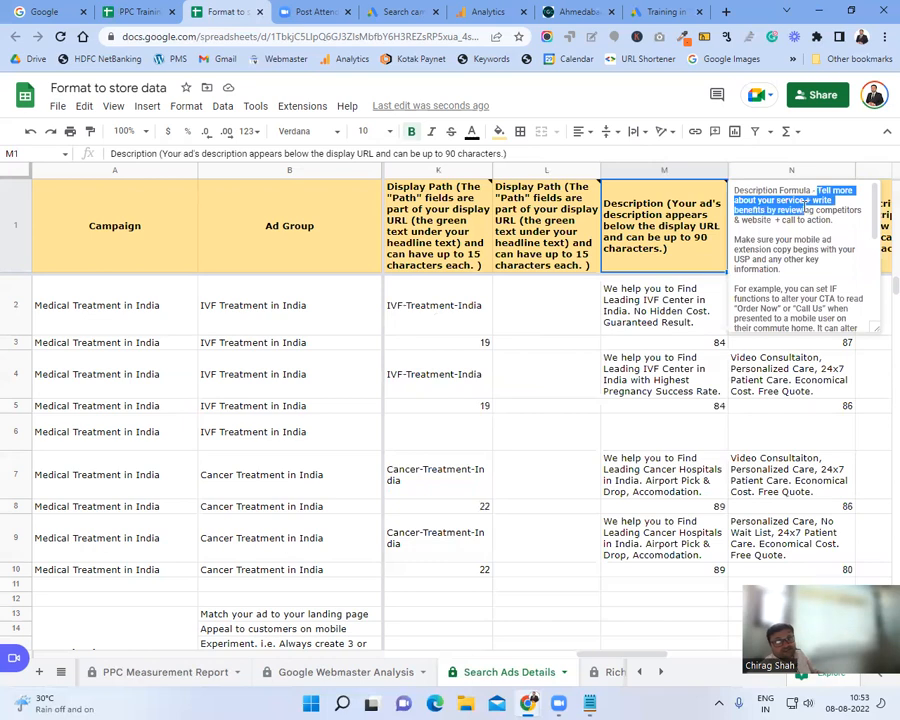
click(798, 212)
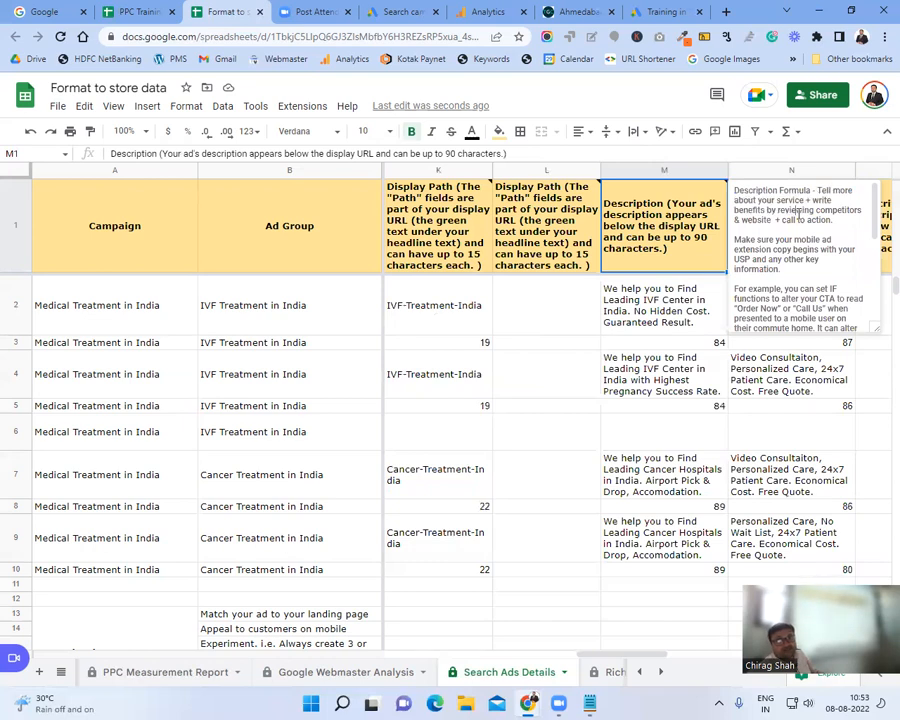
drag(782, 220, 815, 220)
drag(876, 328, 895, 366)
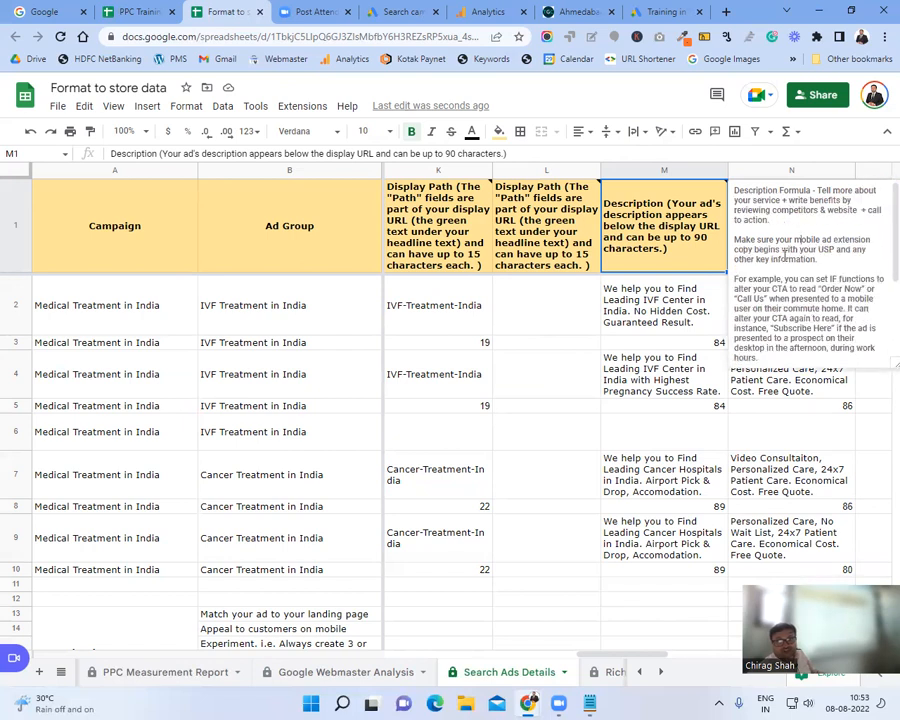
drag(763, 250, 840, 260)
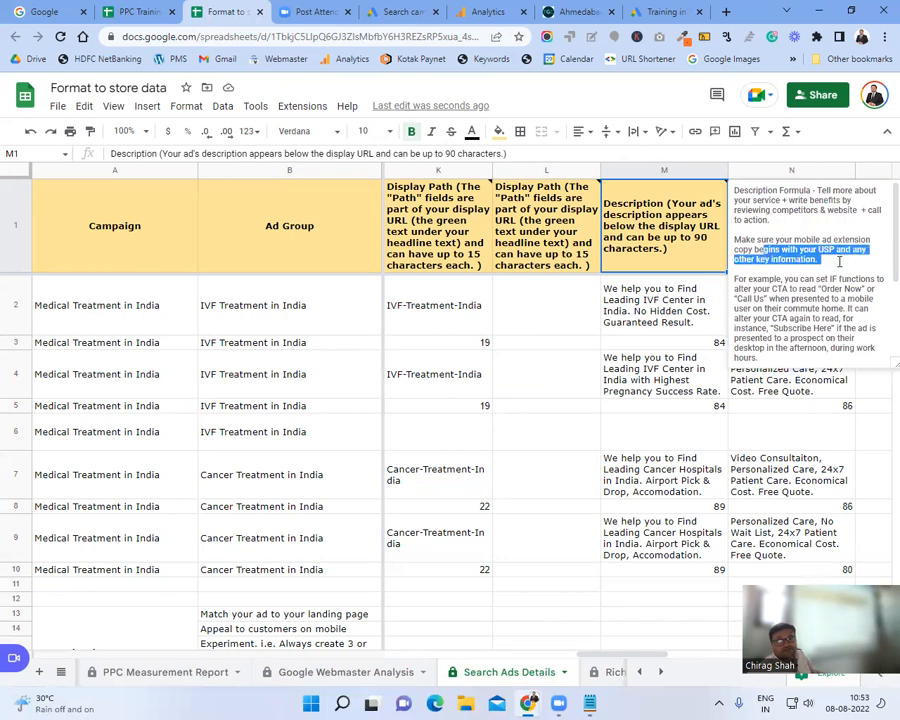
click(840, 261)
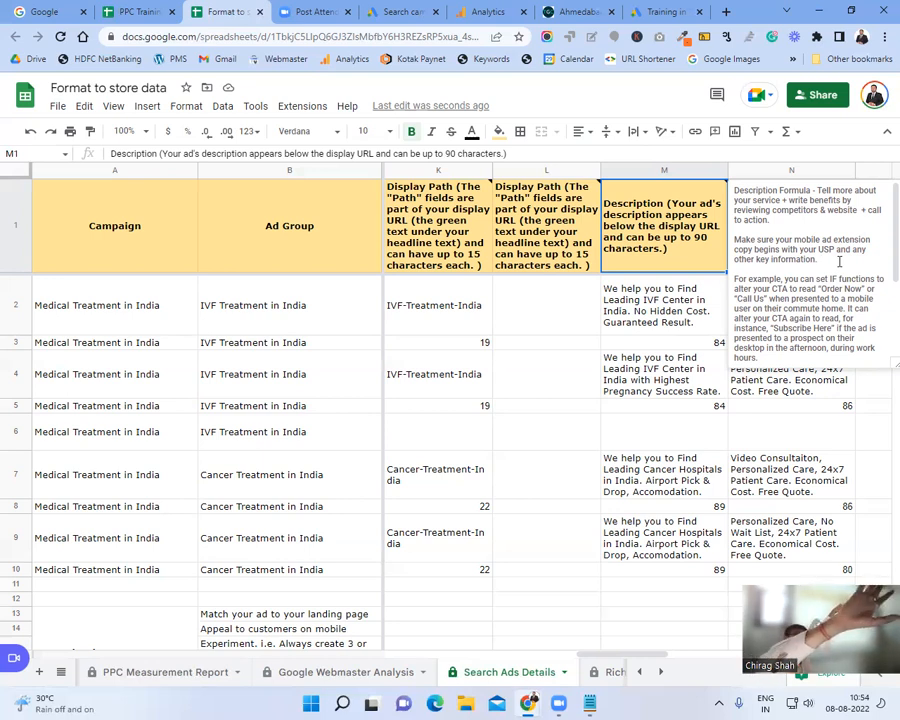
scroll(839, 262, down, 3)
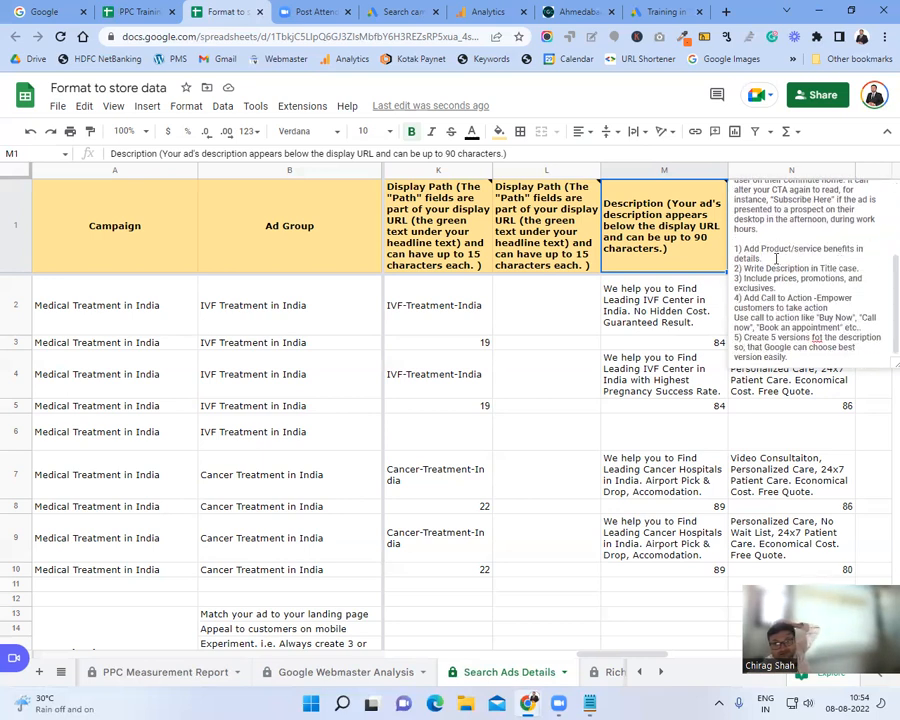
mouse_move(745, 268)
mouse_down()
mouse_move(834, 268)
mouse_move(738, 278)
mouse_up()
click(835, 268)
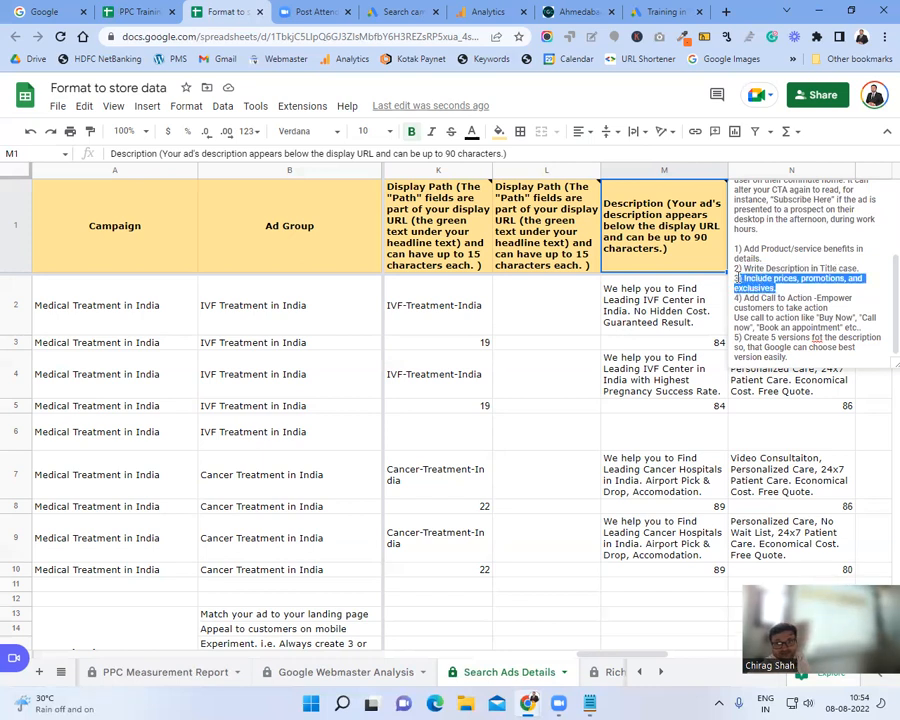
click(752, 279)
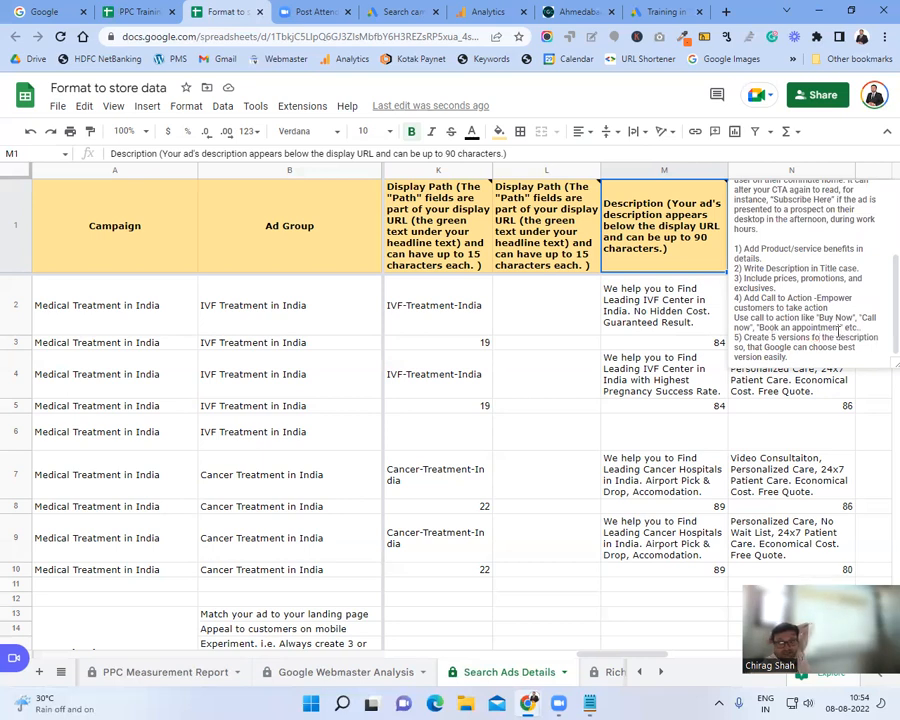
Step: Correct 'fo' to 'of' in tip 5 and add tip 6: 'Things you have written in the description must be there in landing page content'
key(BackSpace)
key(BackSpace)
text(of)
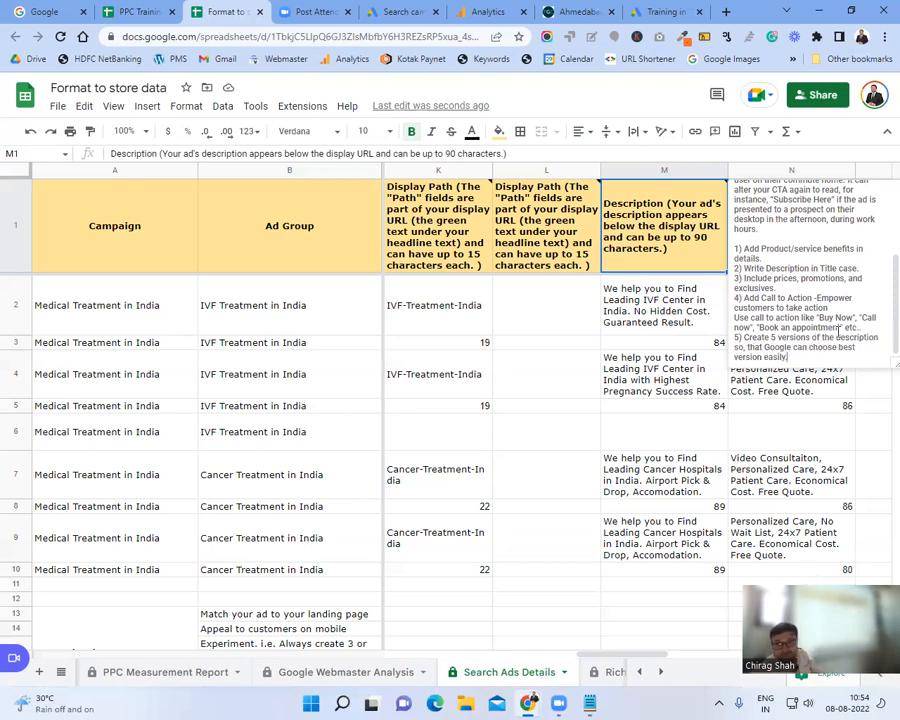
key(Return)
text(6))
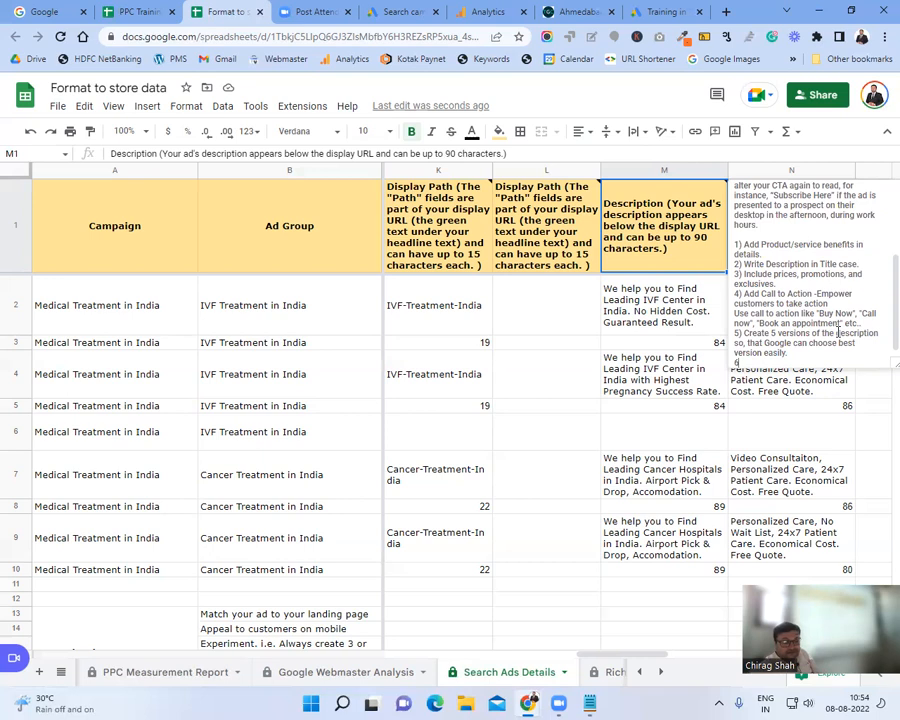
text( Thin)
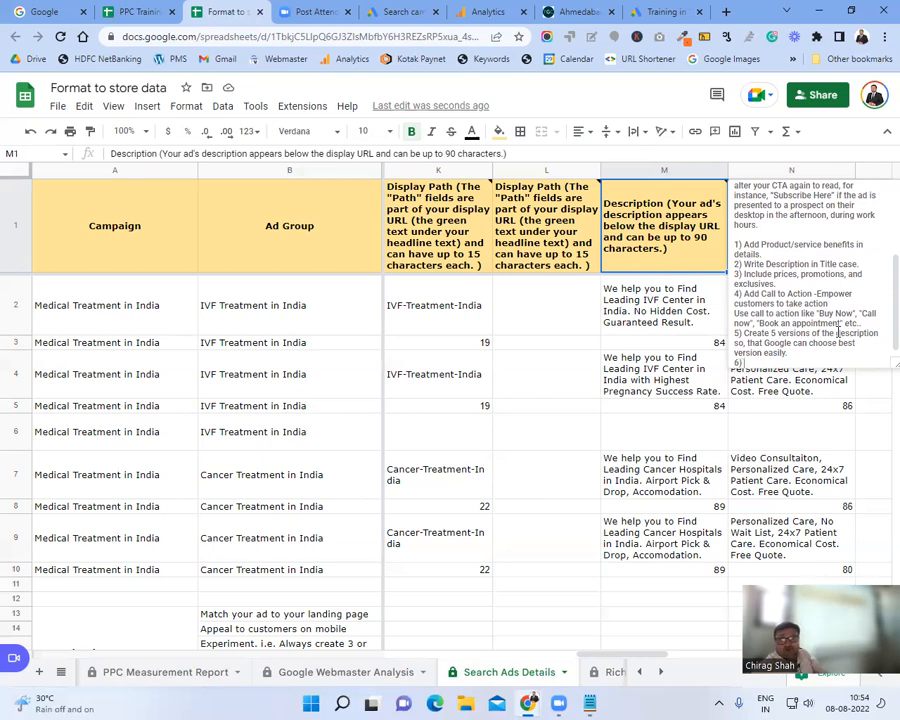
text(gs you)
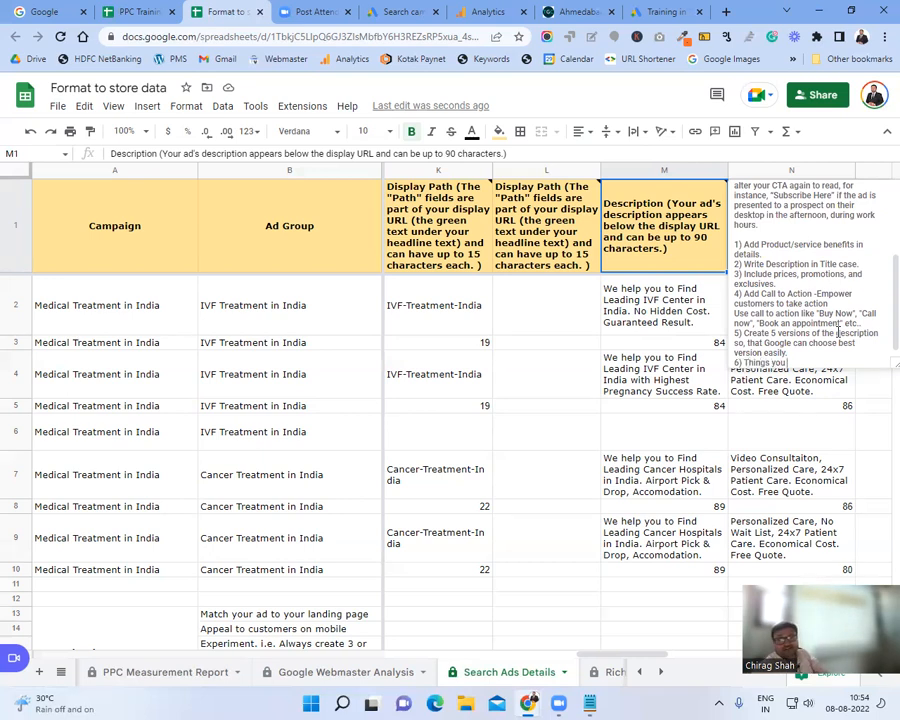
text( have w)
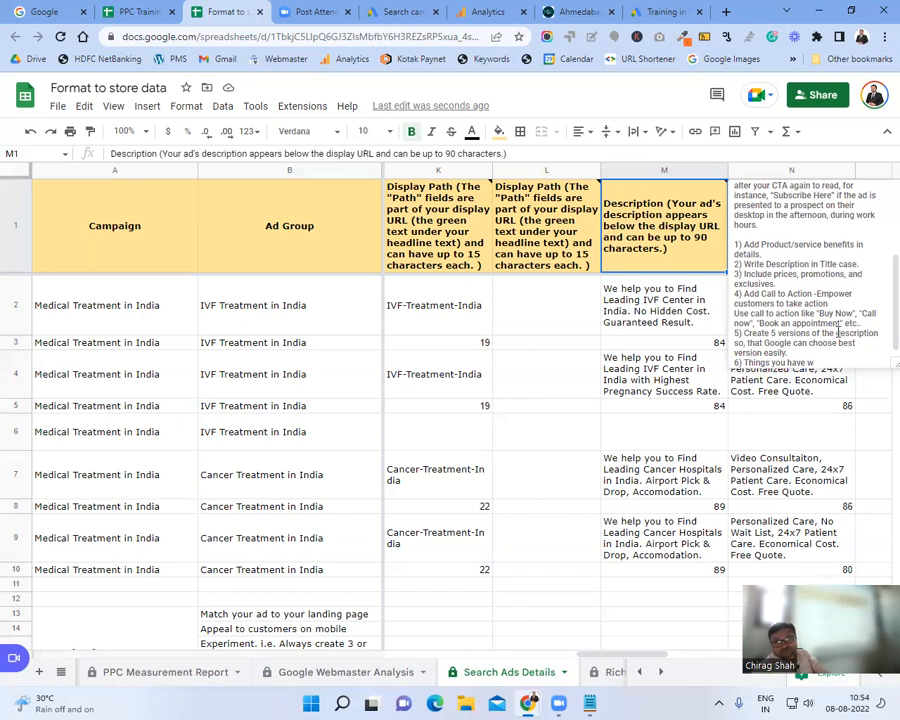
text(ritten in the dw)
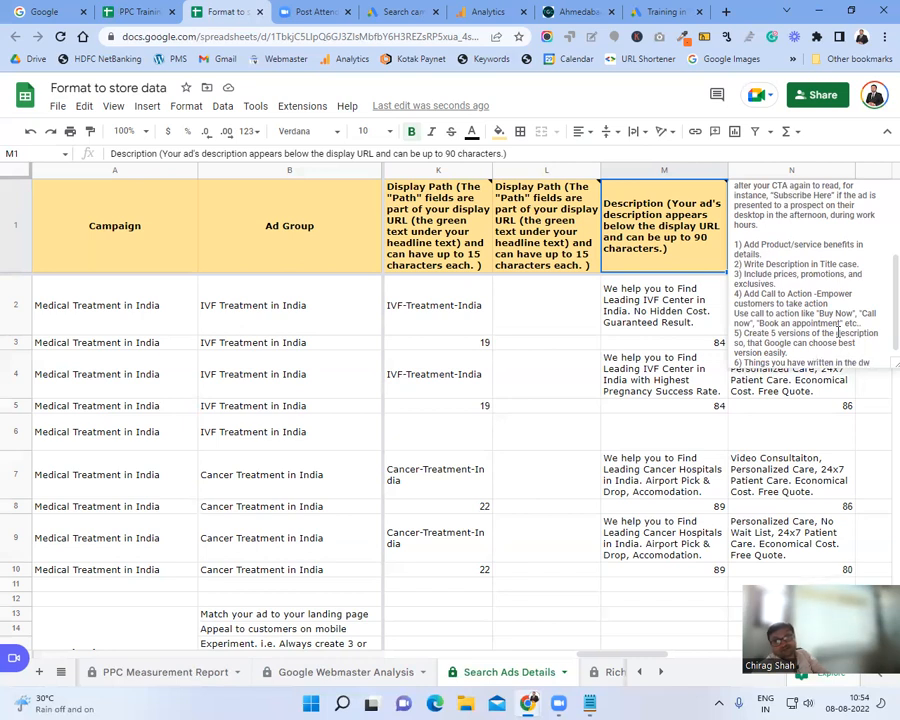
key(BackSpace)
text(escription)
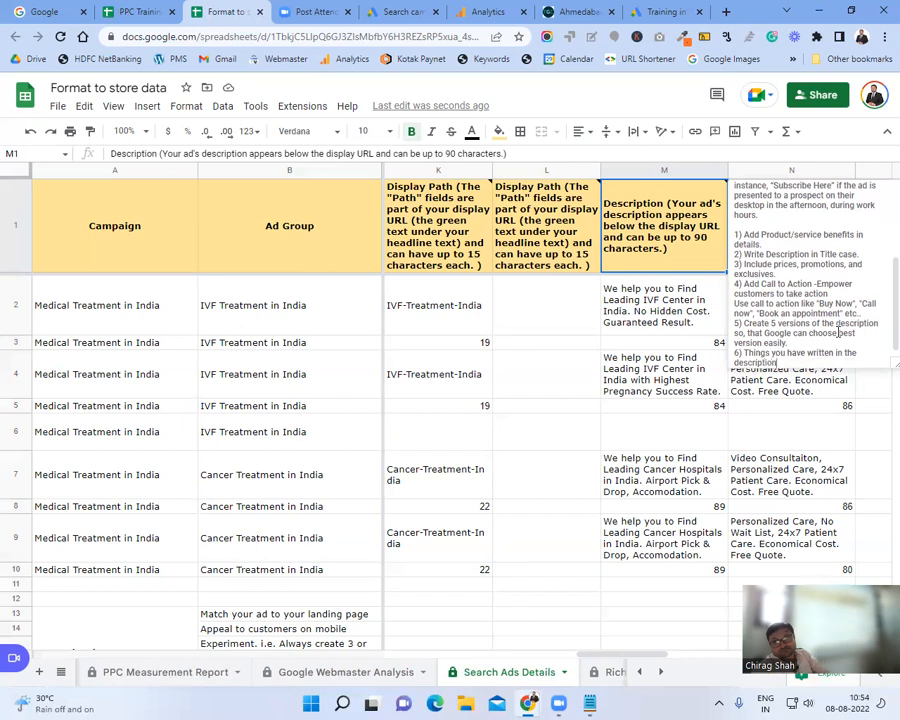
text( must be there in landing page content)
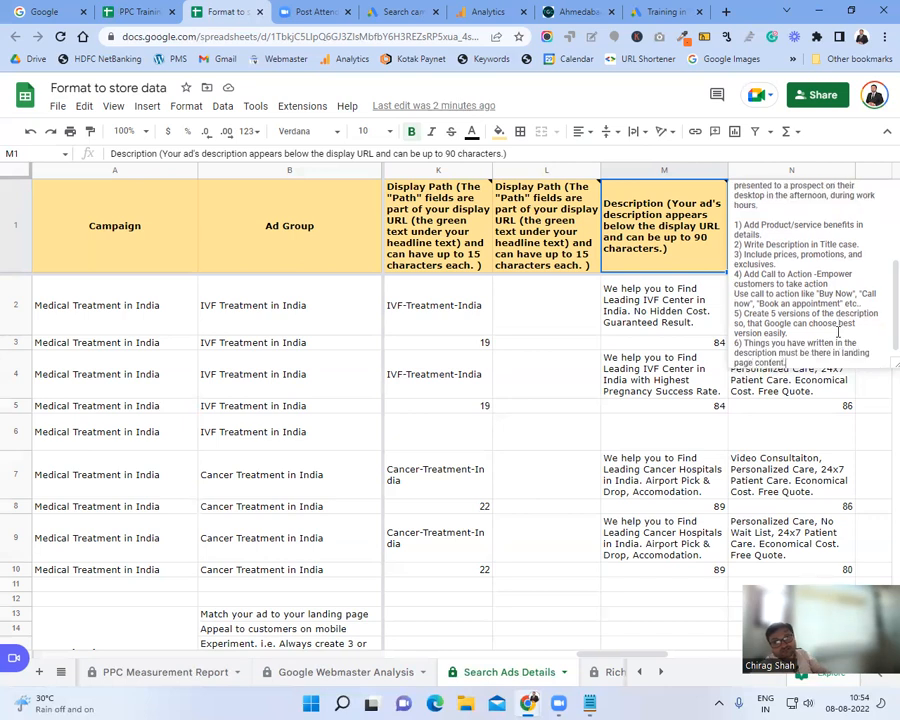
click(700, 366)
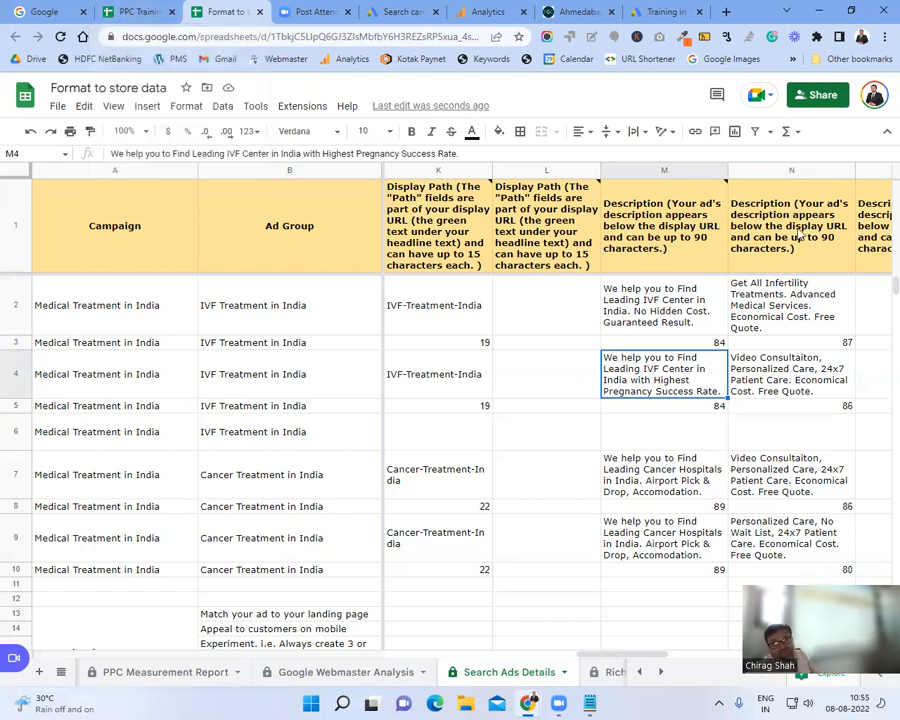
click(386, 7)
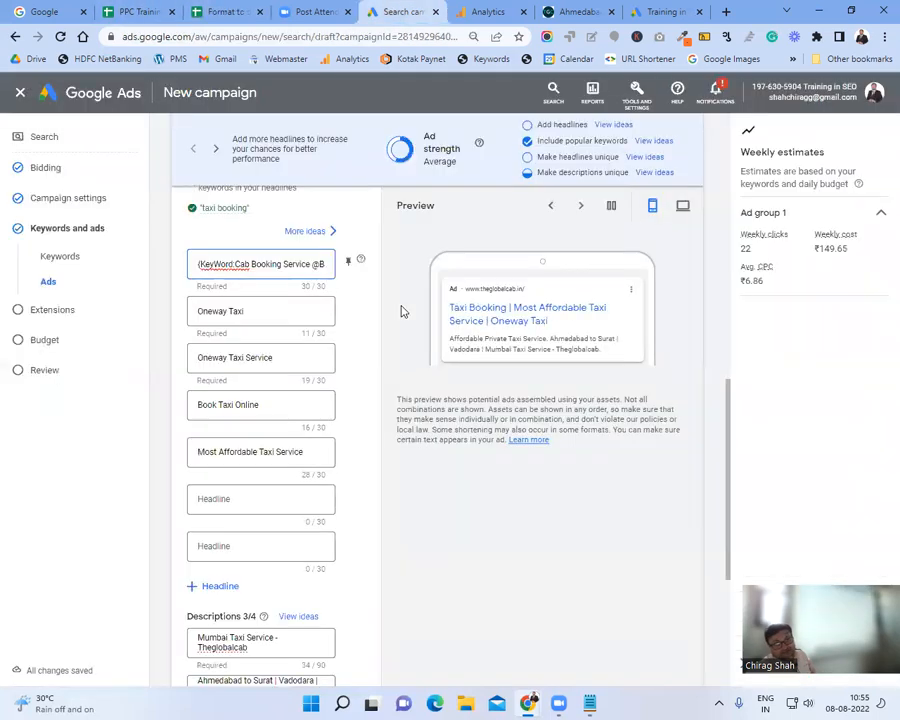
Step: Finish the taxi ad draft and switch to the PPC Training Material spreadsheet
scroll(367, 343, down, 3)
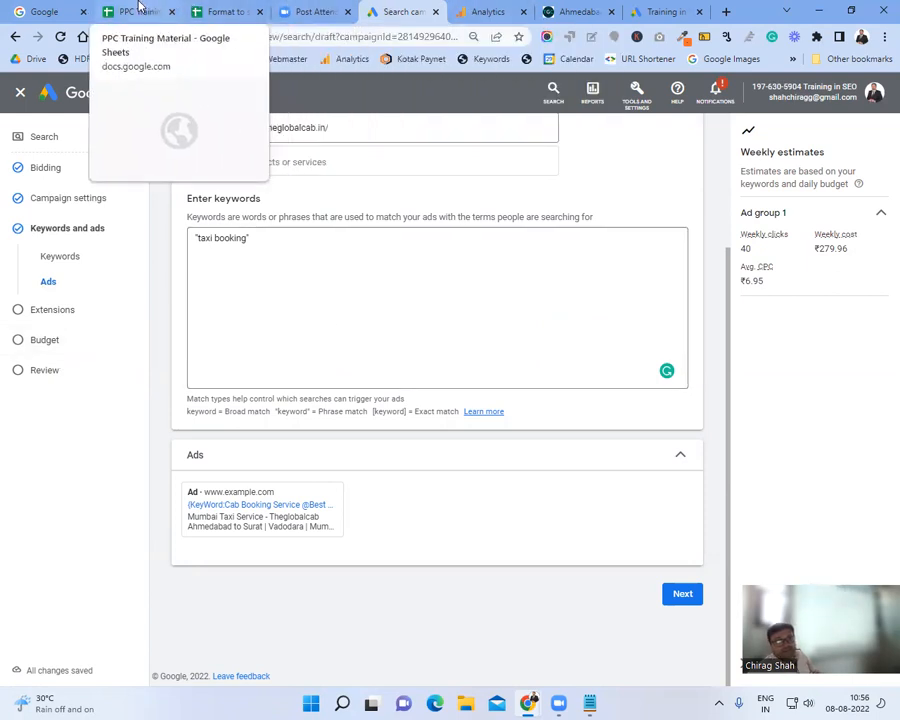
click(137, 11)
Step: Search the workbook for 'strategy' with the Find bar, replacing the earlier 'campaign' search
click(340, 291)
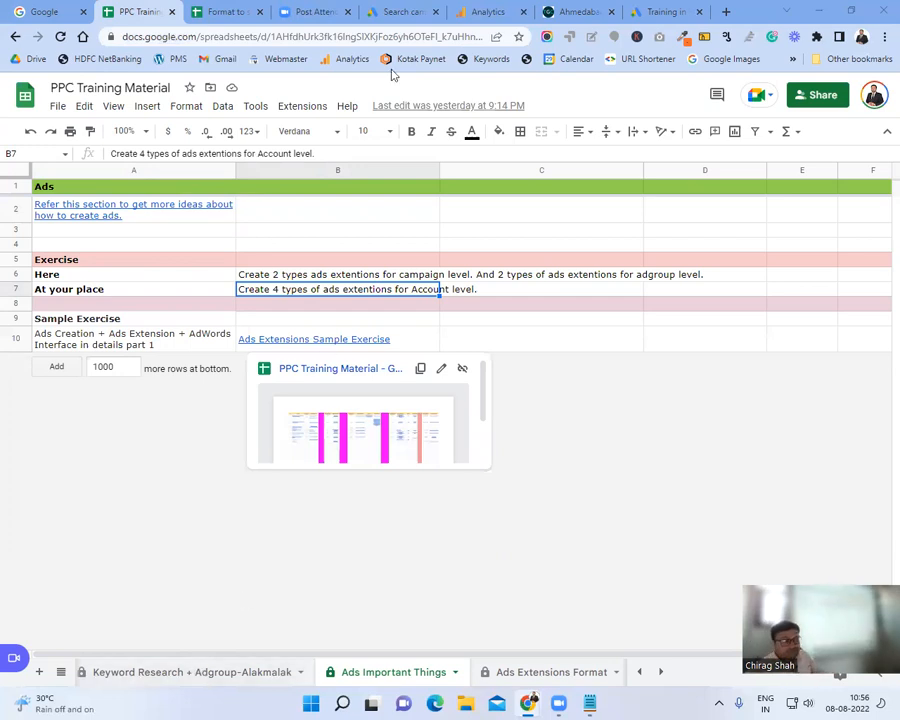
click(375, 36)
key(ctrl+f)
text(campaign)
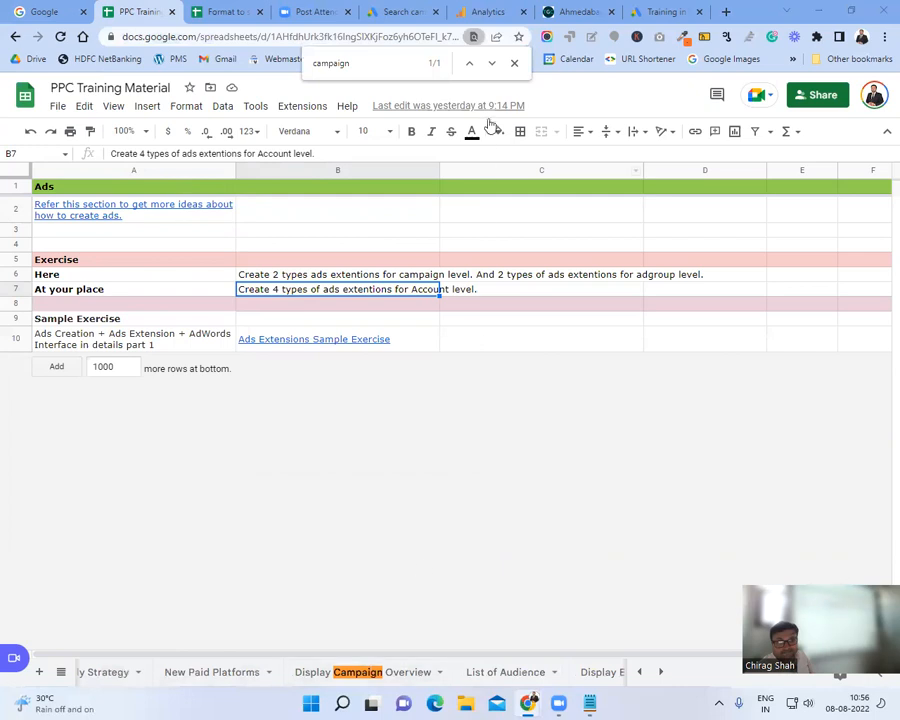
double_click(393, 66)
text(strategy)
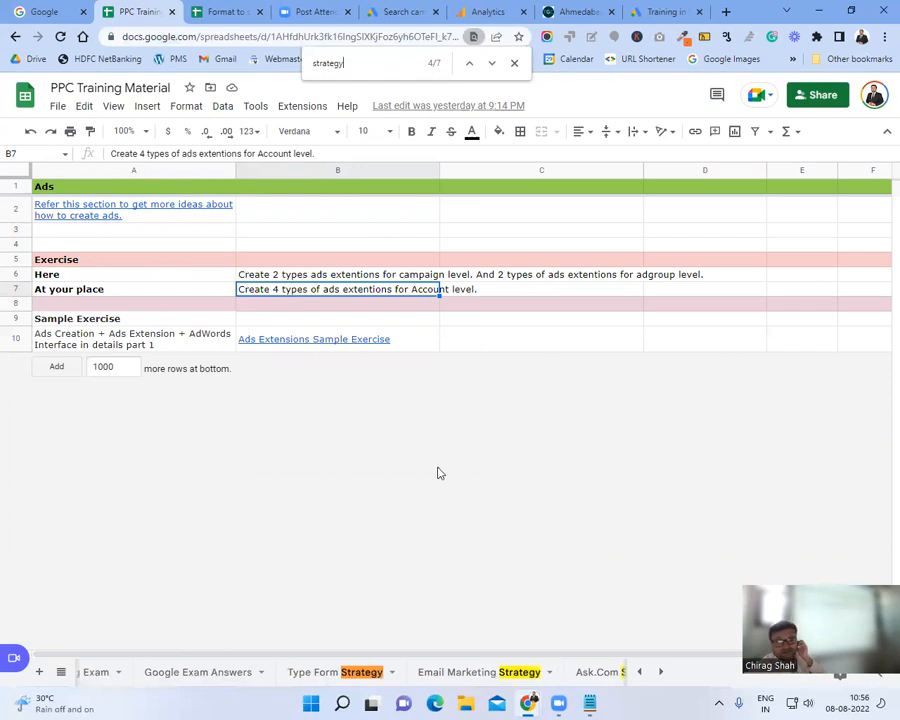
Step: Step through the 'strategy' matches and open the PPC/Google Ads Monthly Strategy sheet
click(493, 65)
click(493, 65)
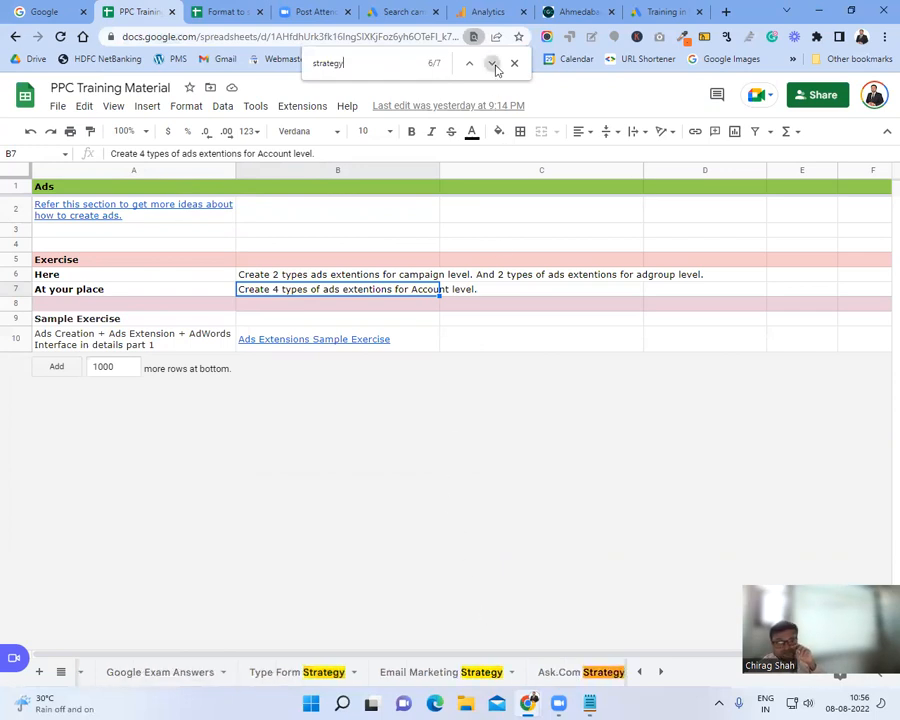
click(493, 65)
click(493, 65)
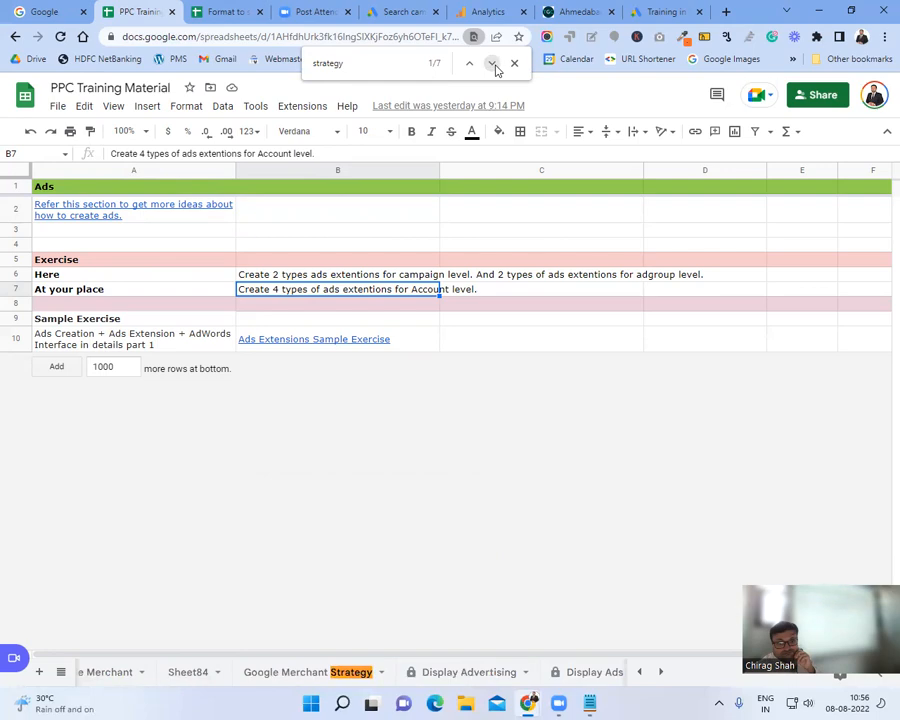
click(493, 65)
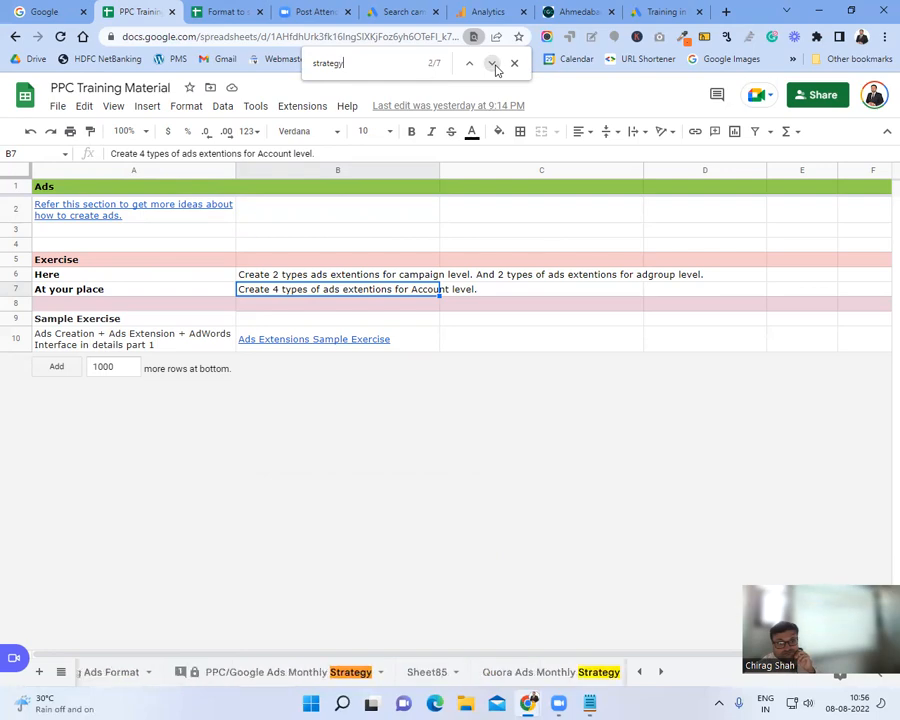
click(329, 676)
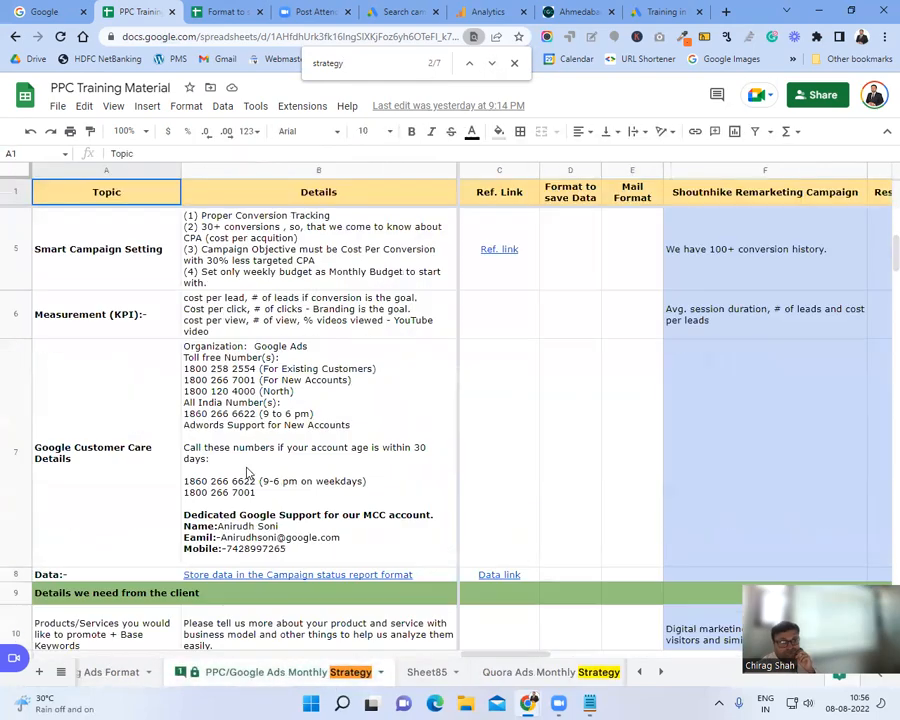
Step: Select rows 229–241 above the Performance max outline and bring up their row options
scroll(248, 473, down, 20)
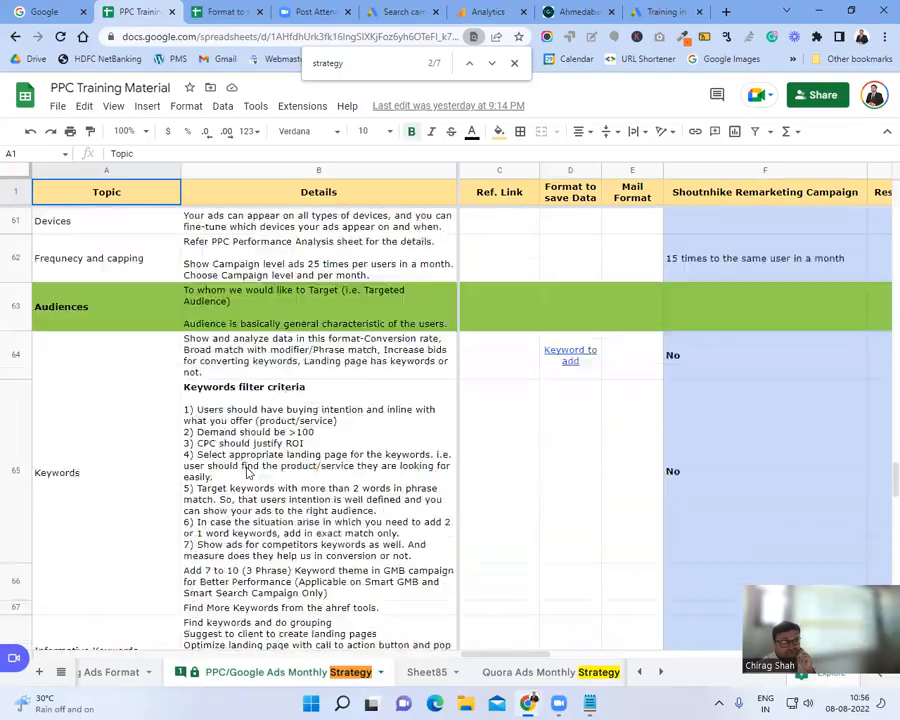
scroll(248, 473, down, 20)
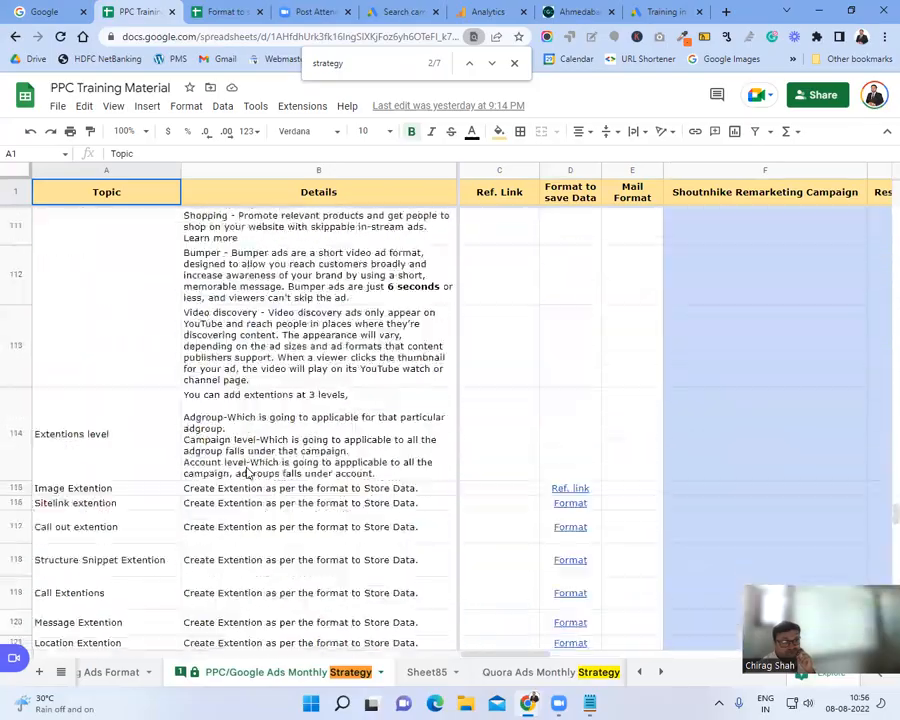
scroll(248, 473, down, 20)
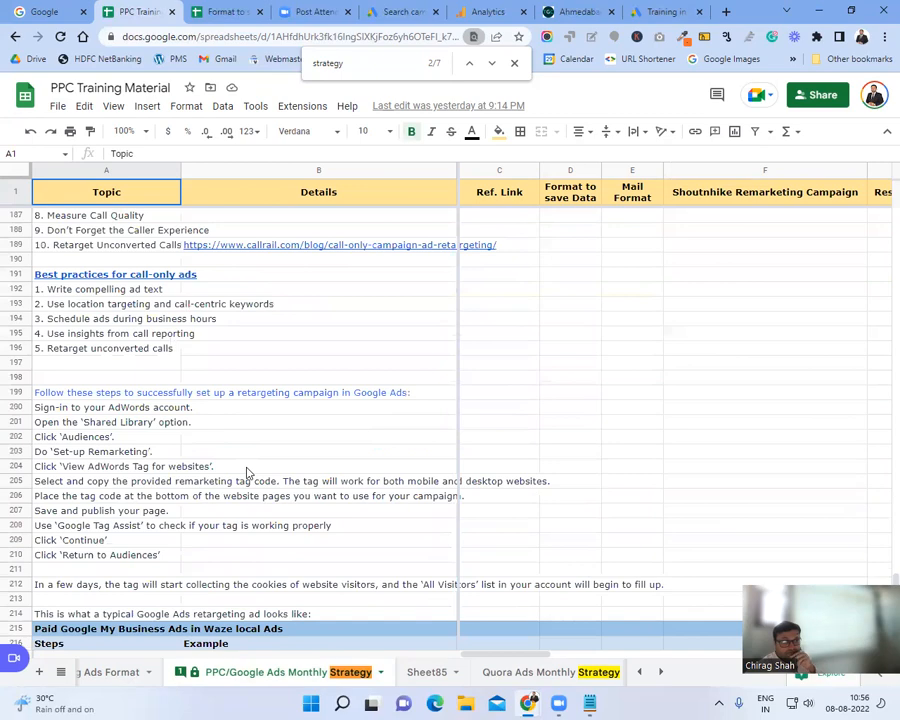
scroll(248, 473, down, 5)
scroll(248, 473, up, 3)
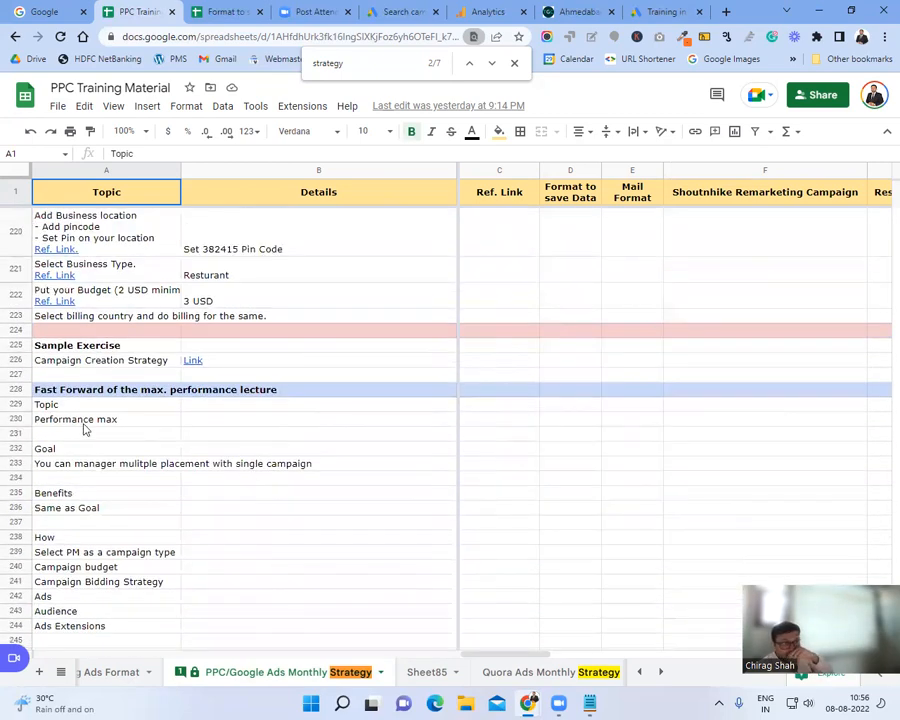
click(33, 419)
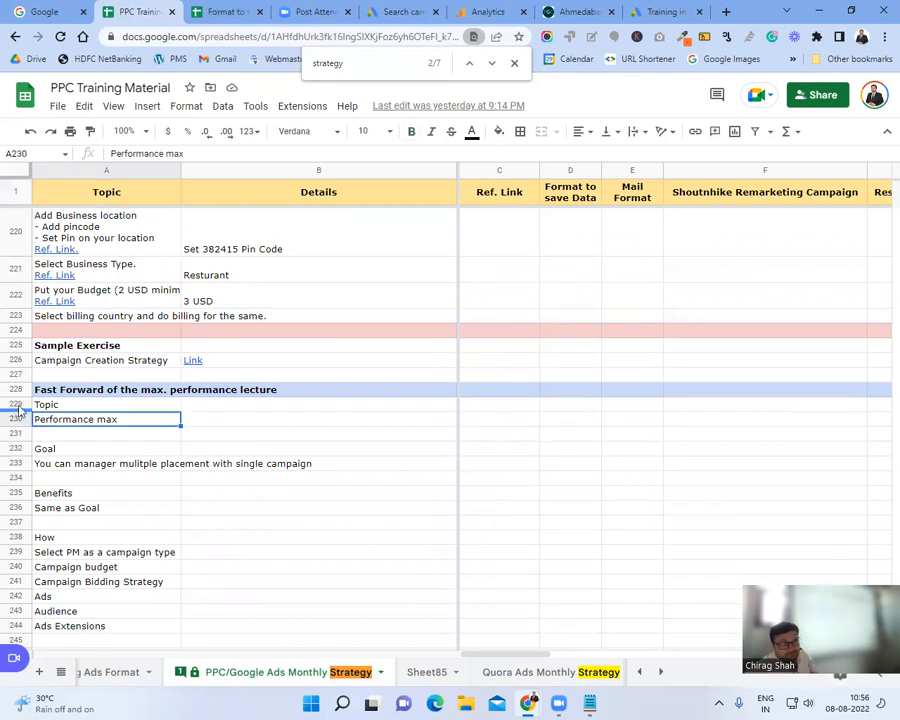
drag(20, 410, 30, 584)
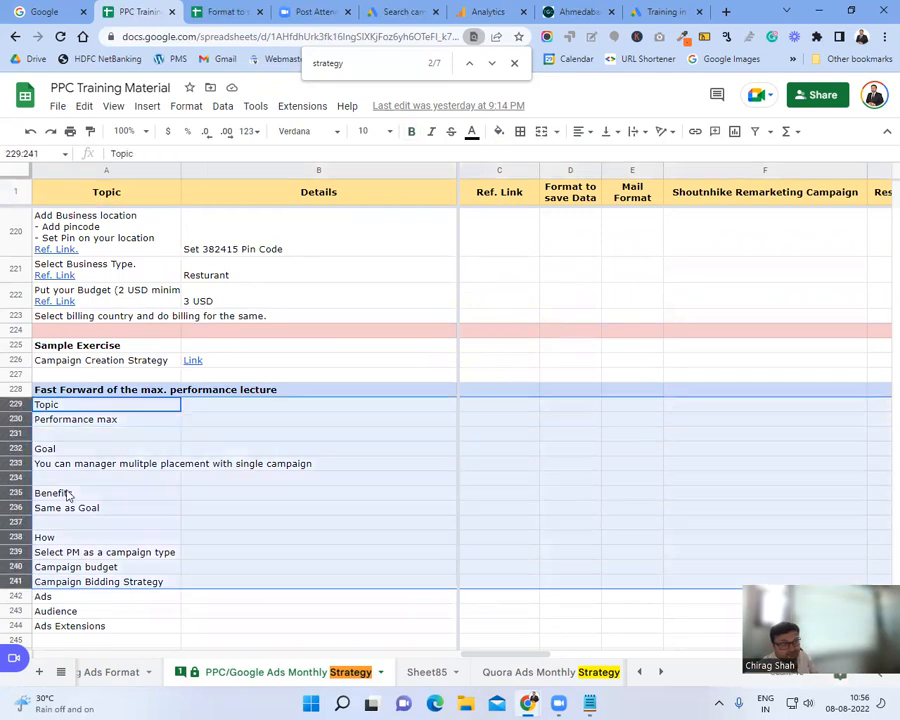
right_click(64, 490)
Step: Insert 13 rows above and enter Topic: 'Google search campaign' in row 229
click(112, 270)
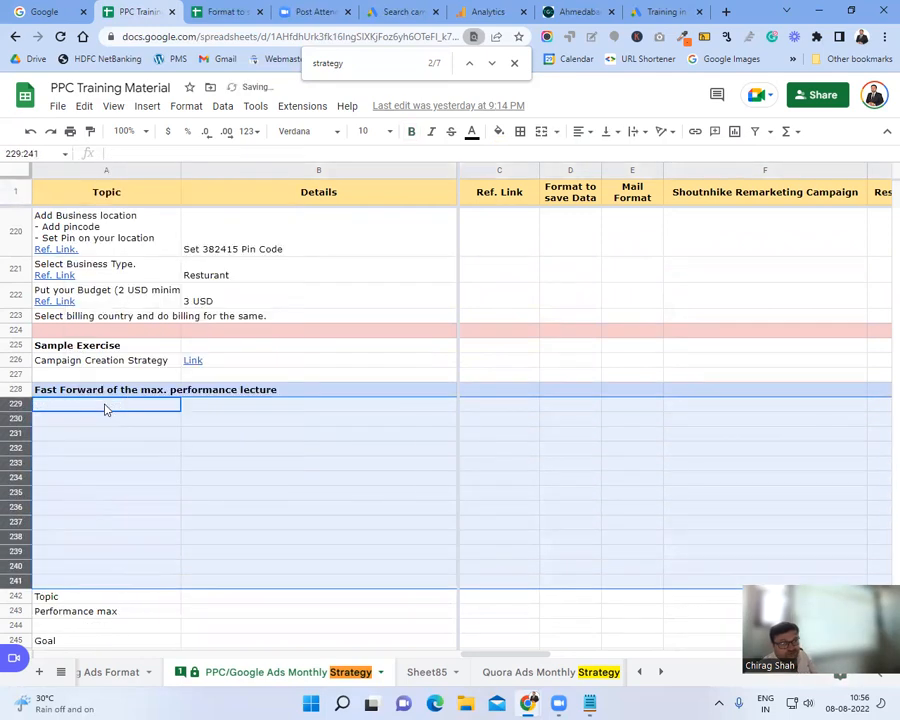
text(Topic)
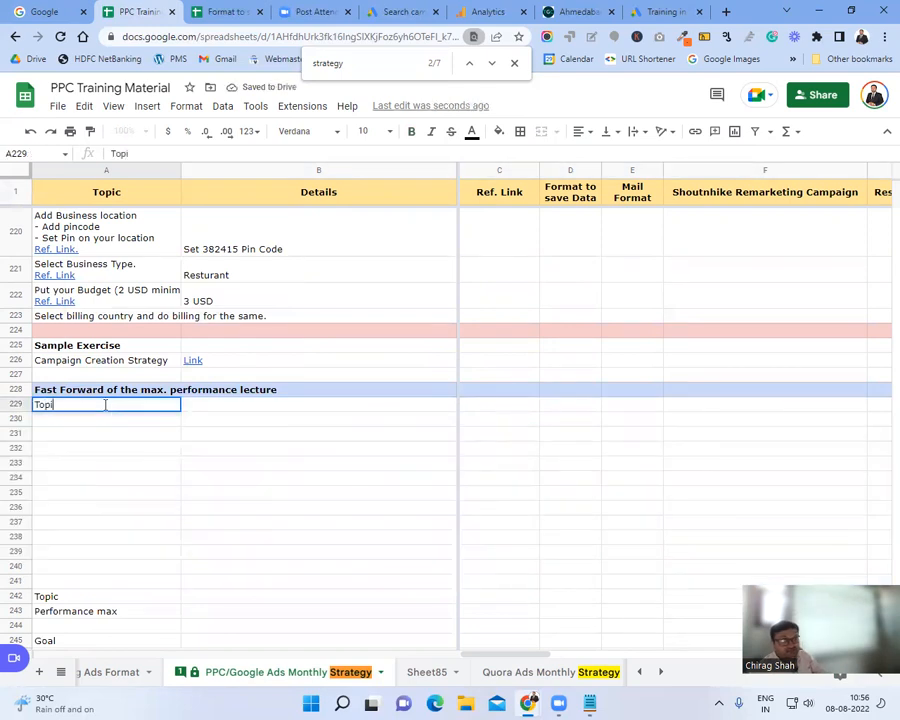
key(Tab)
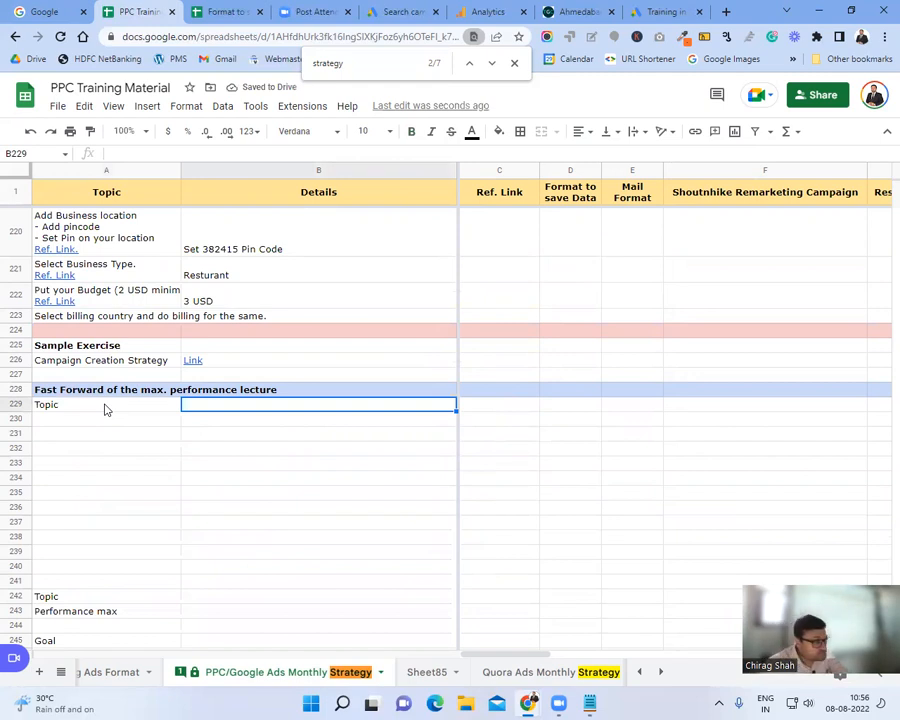
text(Google sea)
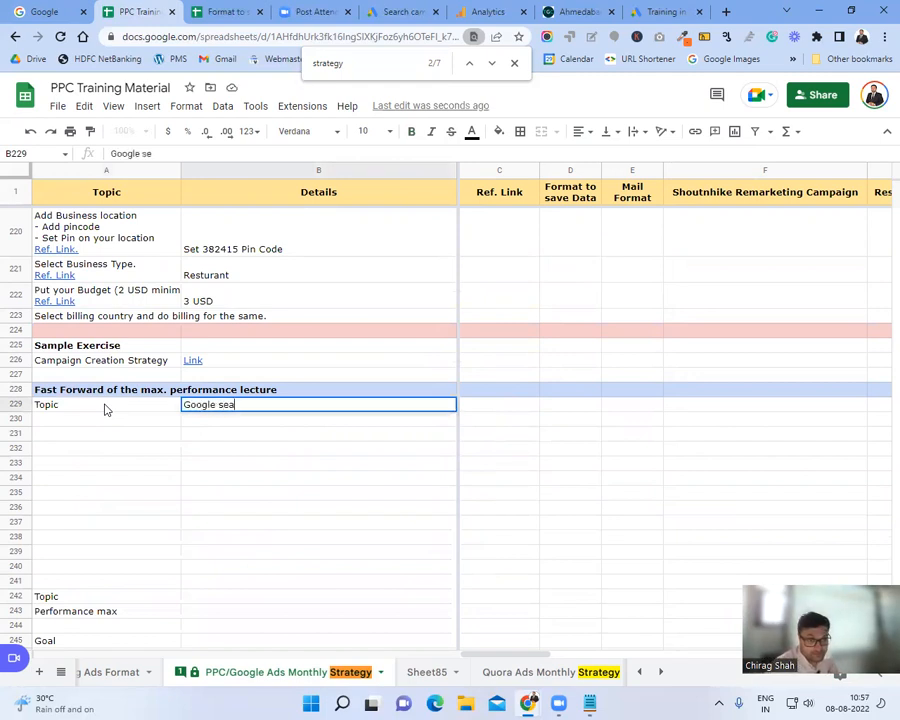
text(rch campaign)
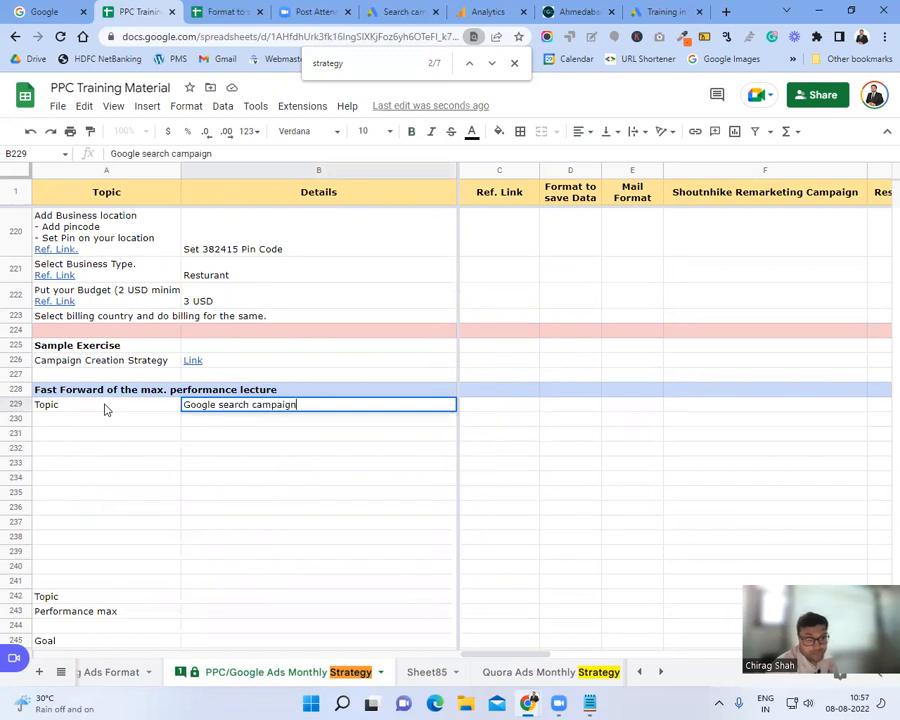
click(105, 406)
Step: Enter Goal: 'For instads leads/inquiry/product sell.' in row 230
key(Down)
text(Goal)
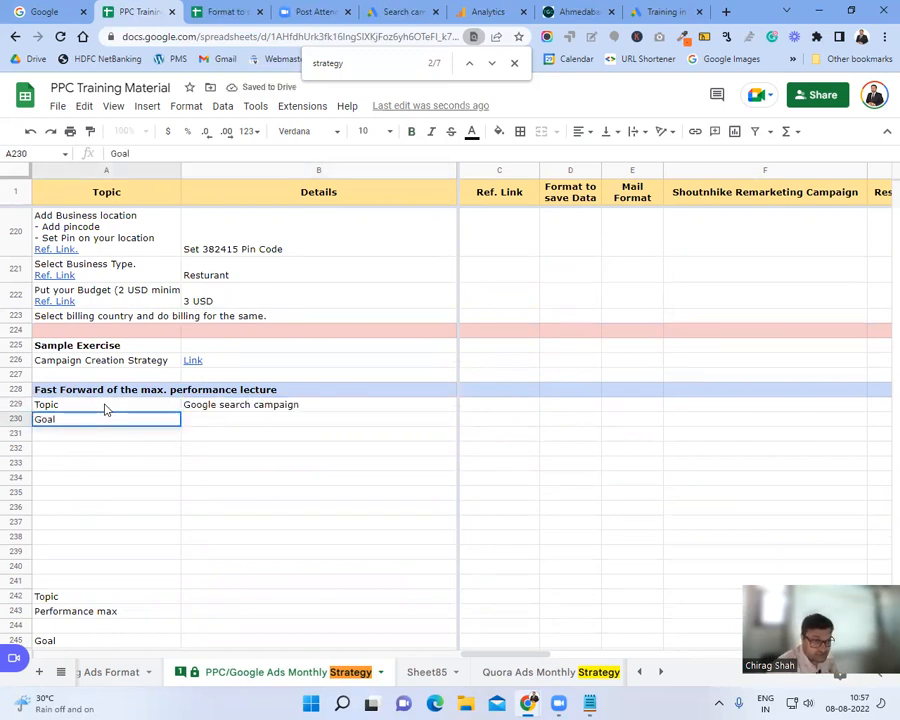
key(Tab)
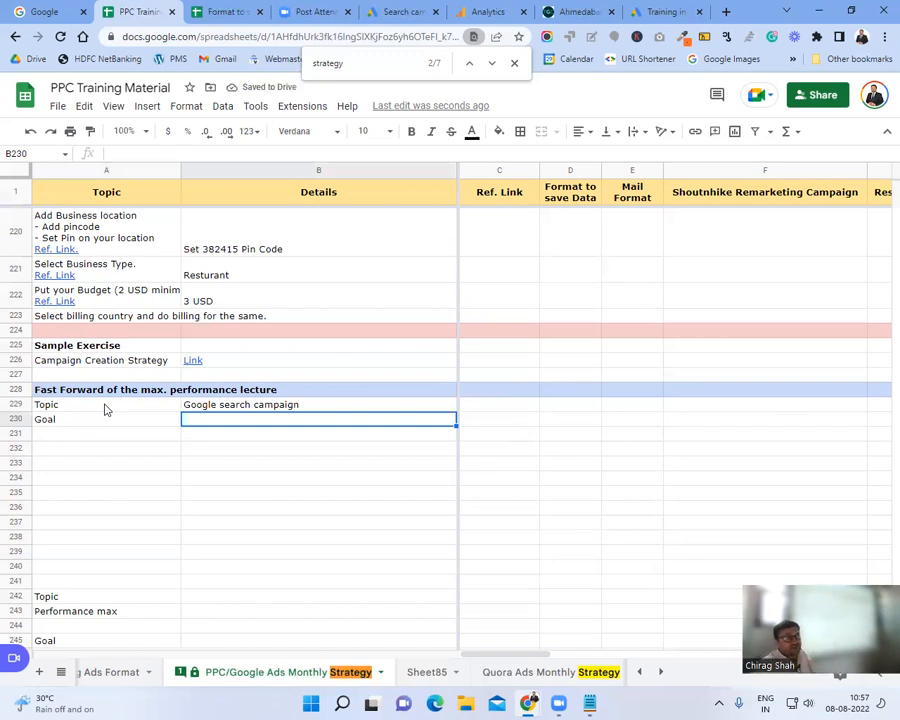
text(For instads leads)
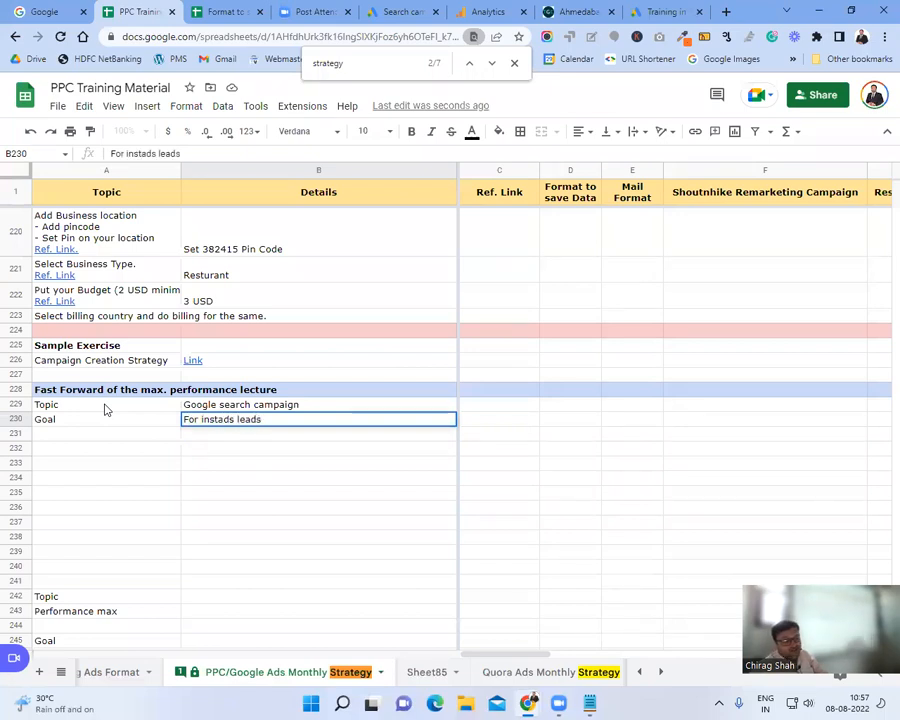
text(/inquiry)
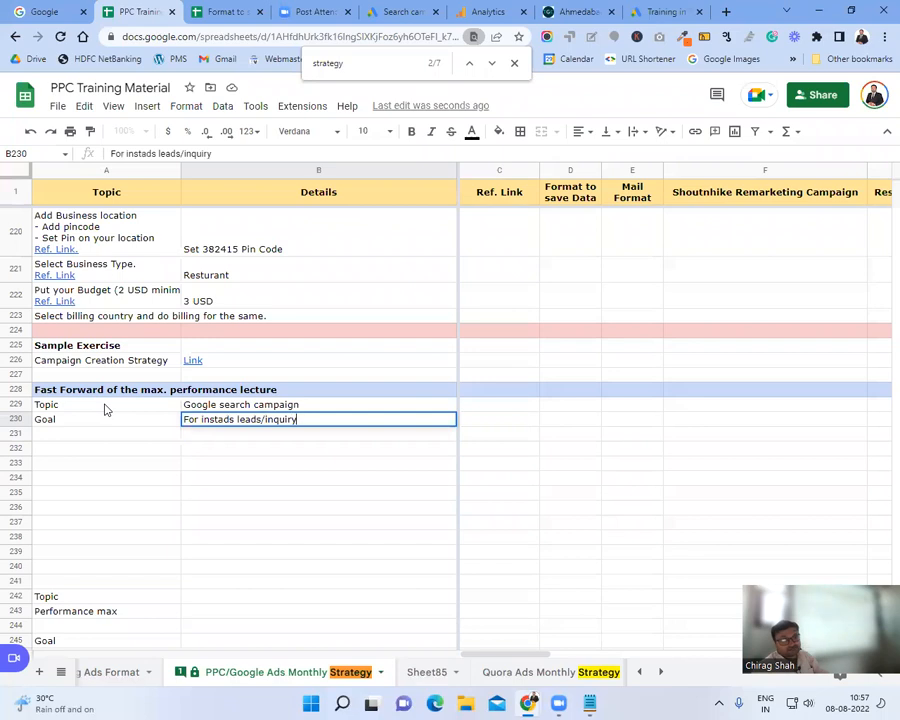
text(/product sell.)
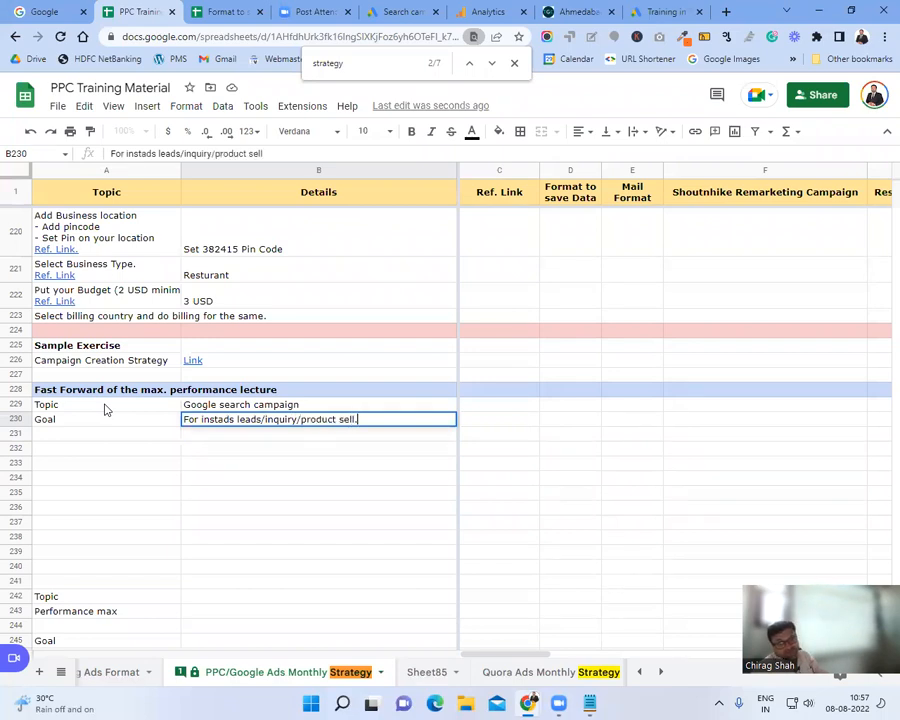
key(Return)
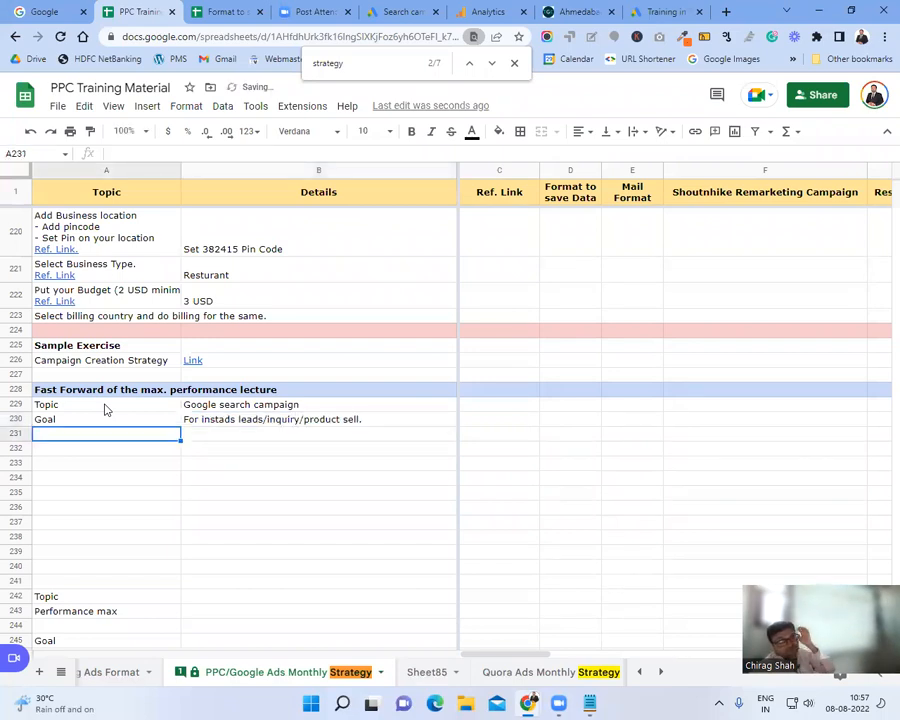
Step: Correct 'instads' to 'instant' in the goal and add a Benefits label in A231
key(Up)
key(Right)
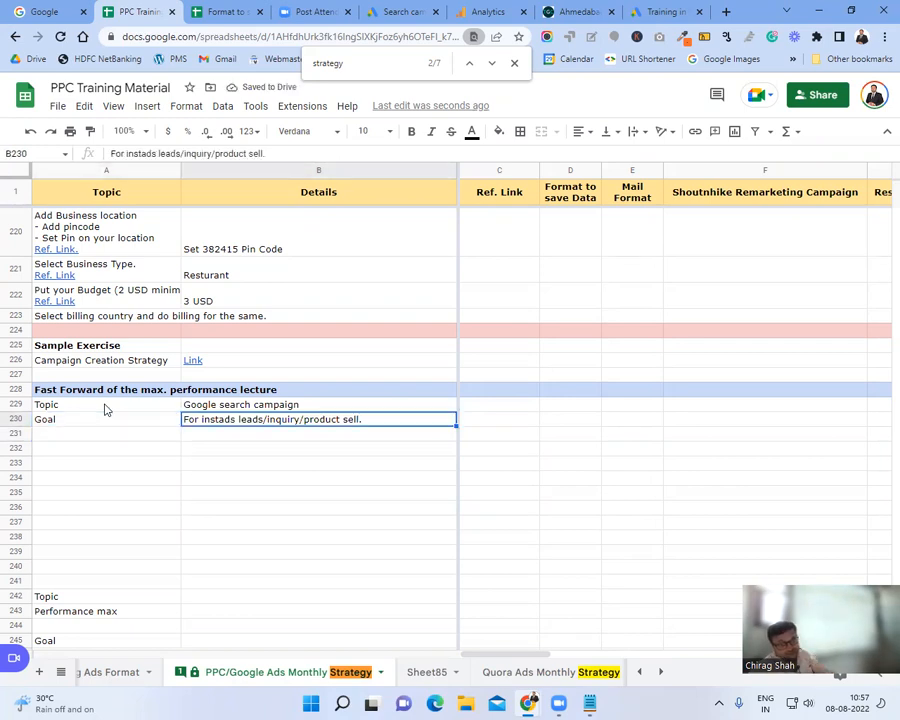
key(F2)
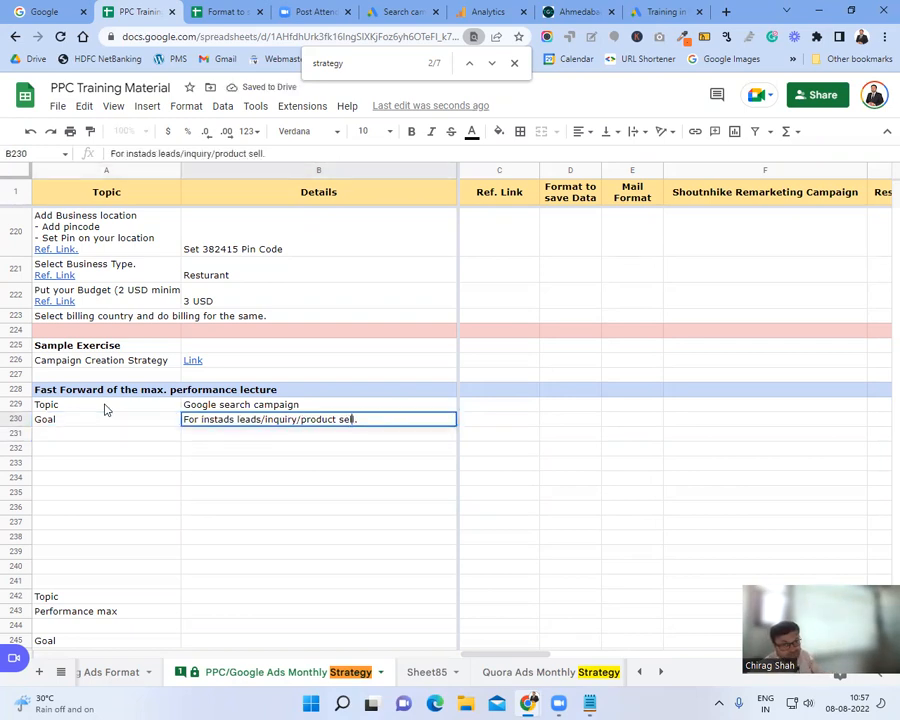
key(Left)
key(Left)
key(Left)
key(Left)
key(Left)
key(Left)
key(Left)
key(Left)
key(Left)
key(Left)
key(Left)
key(Left)
key(Left)
key(BackSpace)
key(BackSpace)
text(nt)
key(Return)
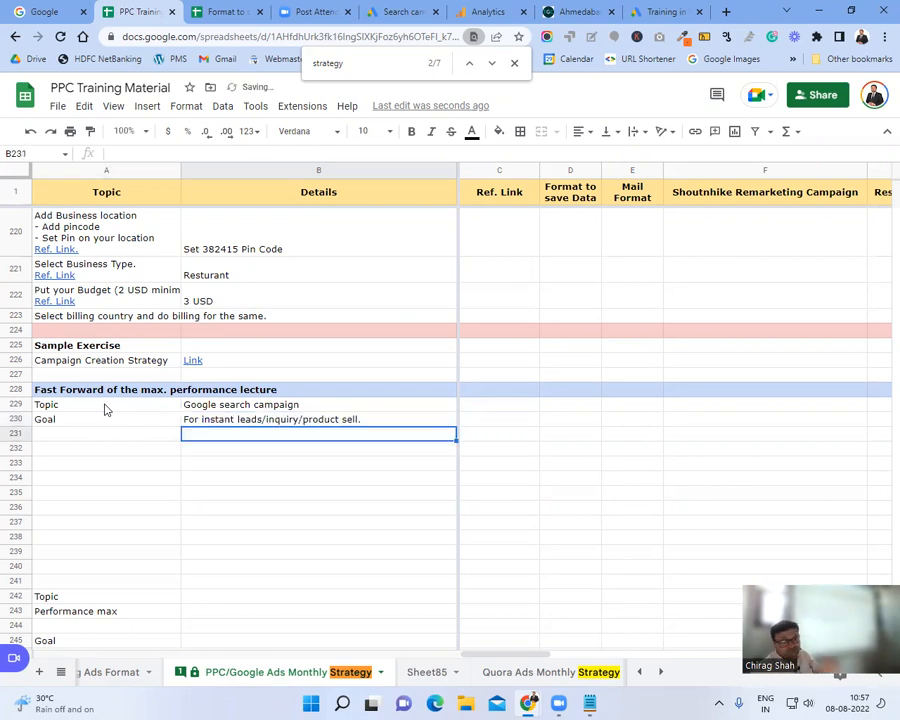
key(Left)
text(Benefits)
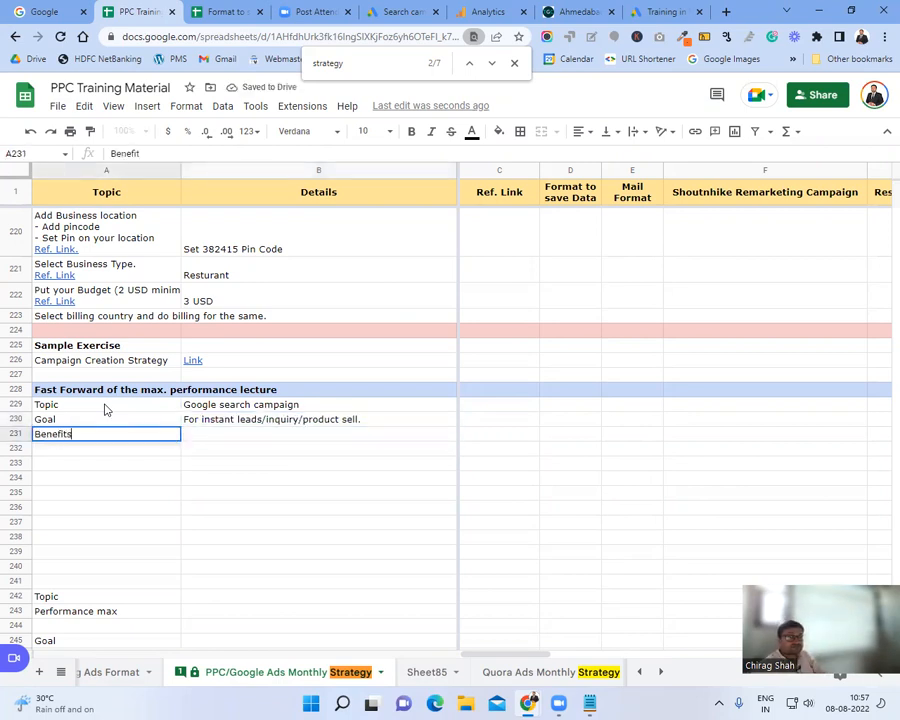
key(Tab)
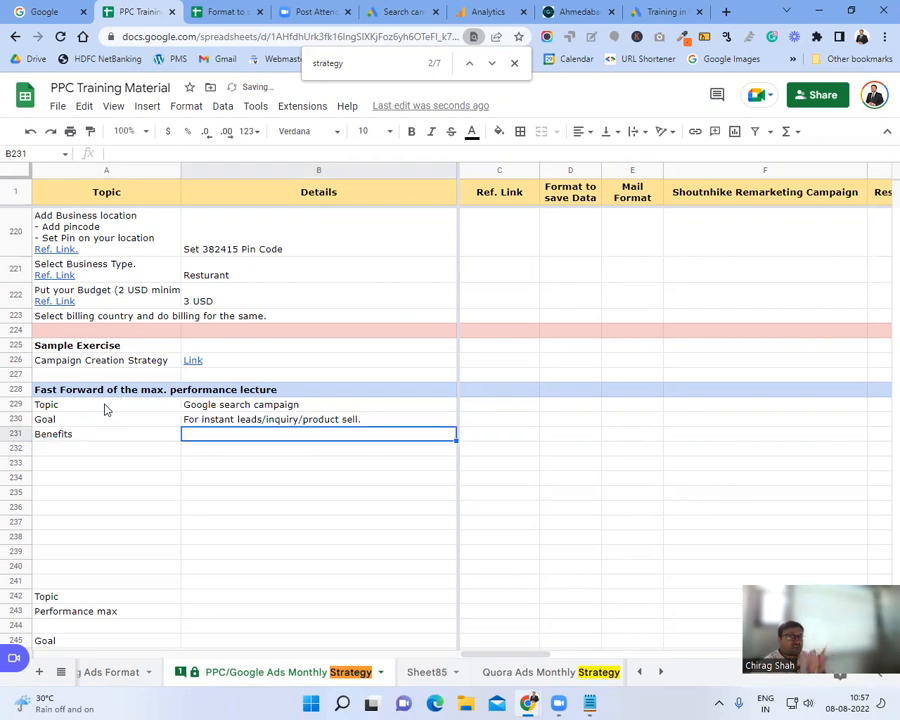
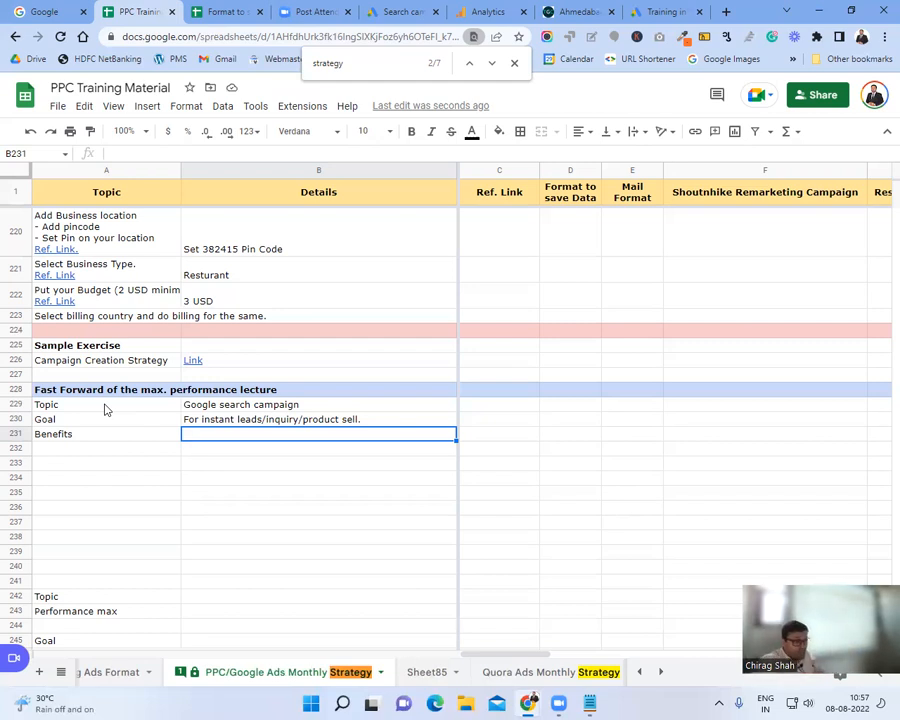
Step: Enter 'Show ads to the audience who are looking for your products/service.' as the Benefits details in B231
text(Show ads to )
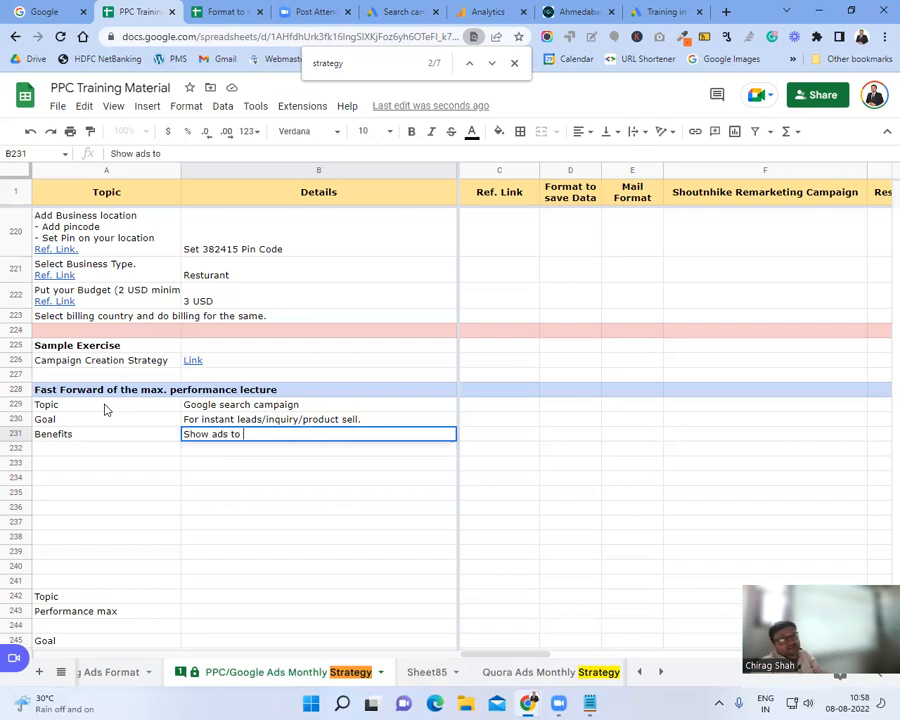
text(the audiene)
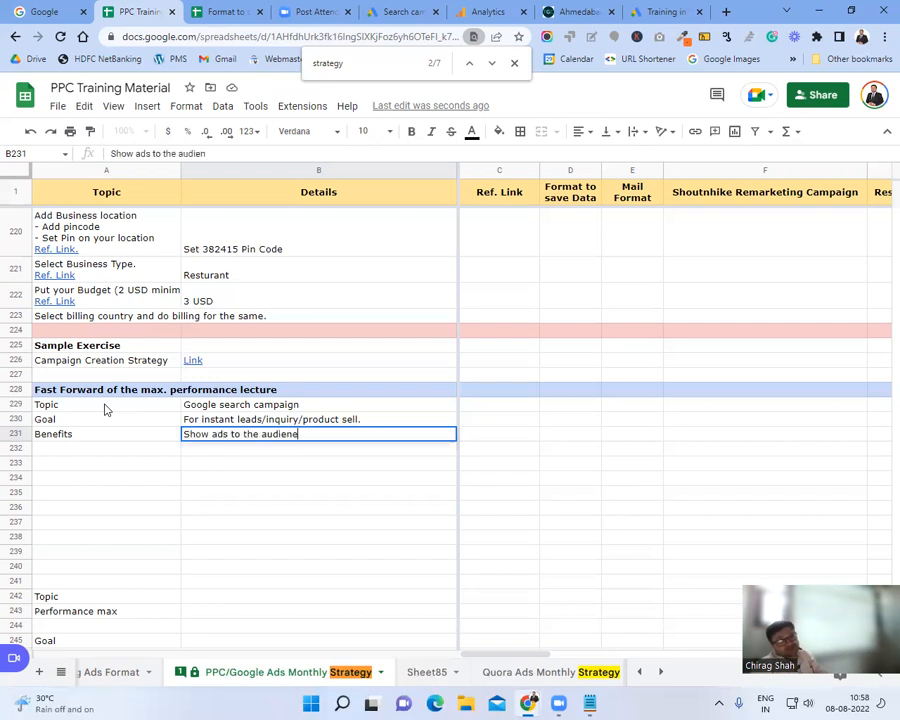
key(BackSpace)
text(ce who ar)
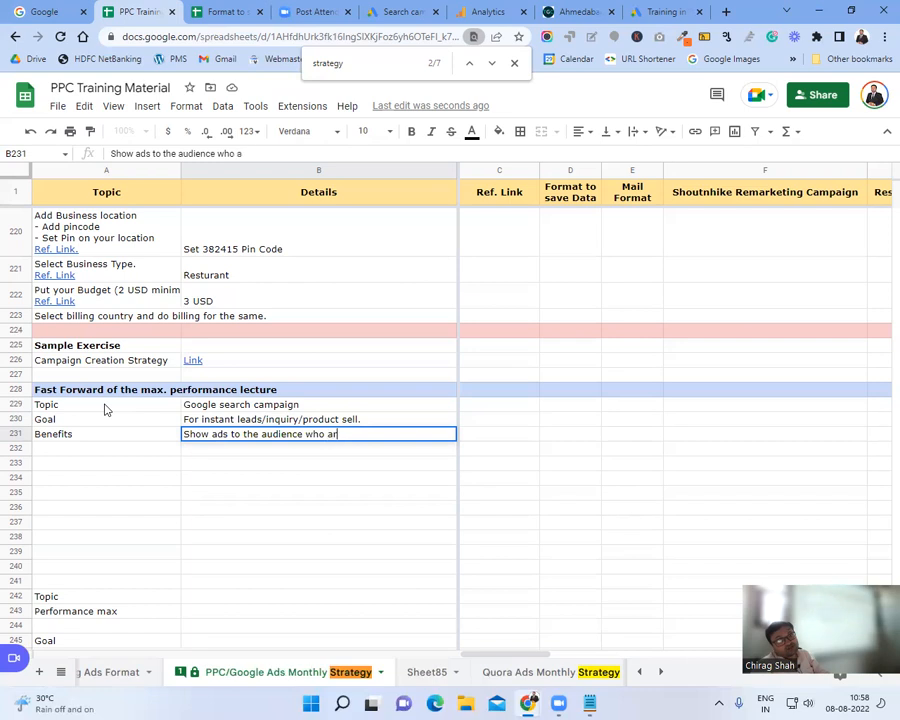
text(e looking fo ry)
key(BackSpace)
key(BackSpace)
text(r your roduc)
key(BackSpace)
key(BackSpace)
key(BackSpace)
key(BackSpace)
key(BackSpace)
text(products/service.)
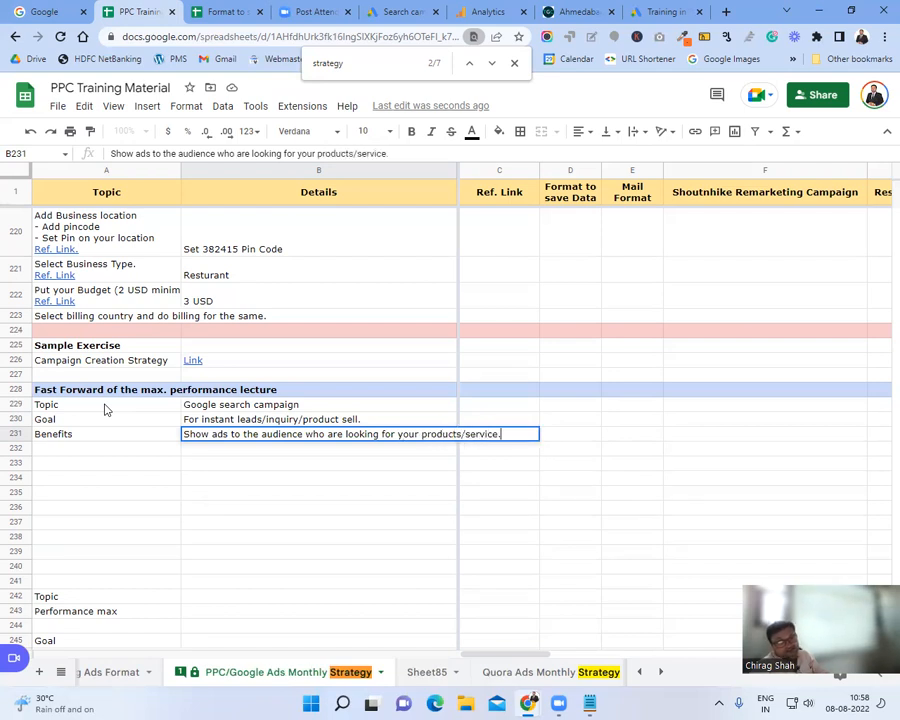
key(Return)
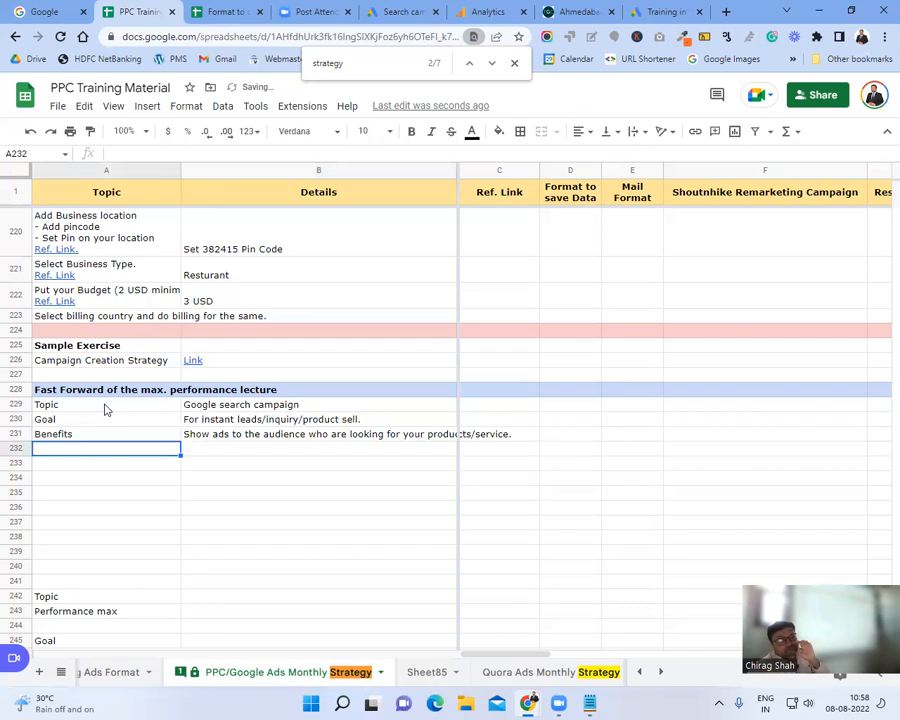
Step: Add a 'How' label in A232 below Benefits, then select the search term strategy text
key(Up)
key(Down)
text(How)
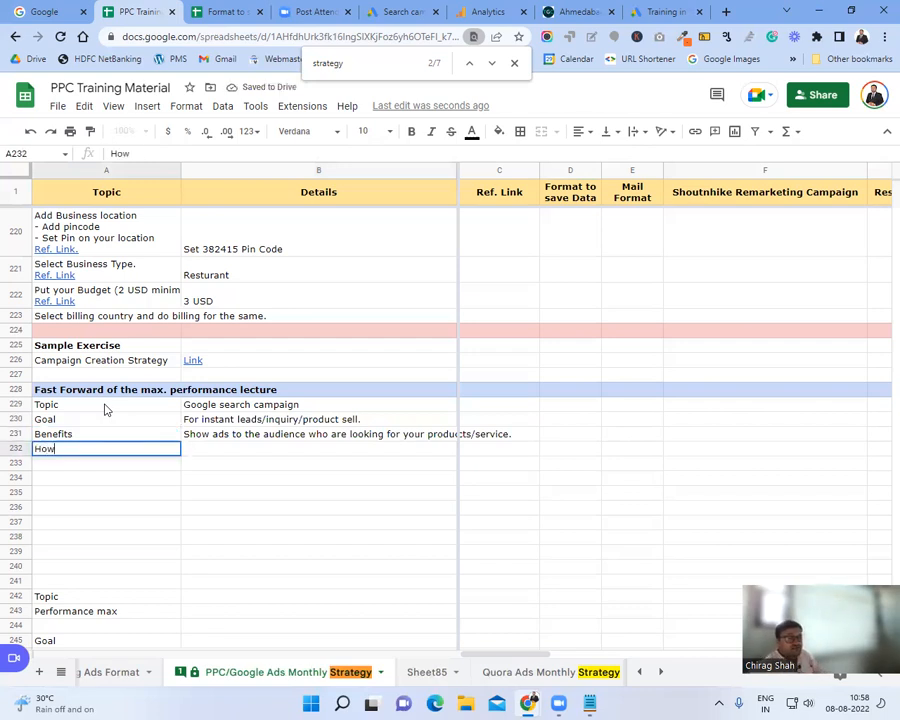
key(Tab)
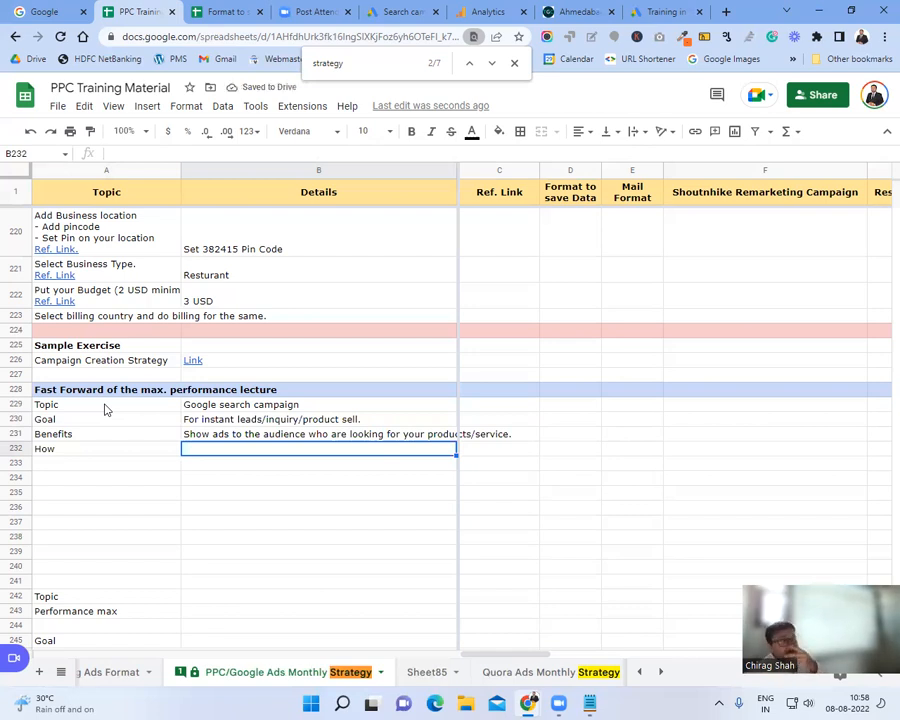
double_click(378, 63)
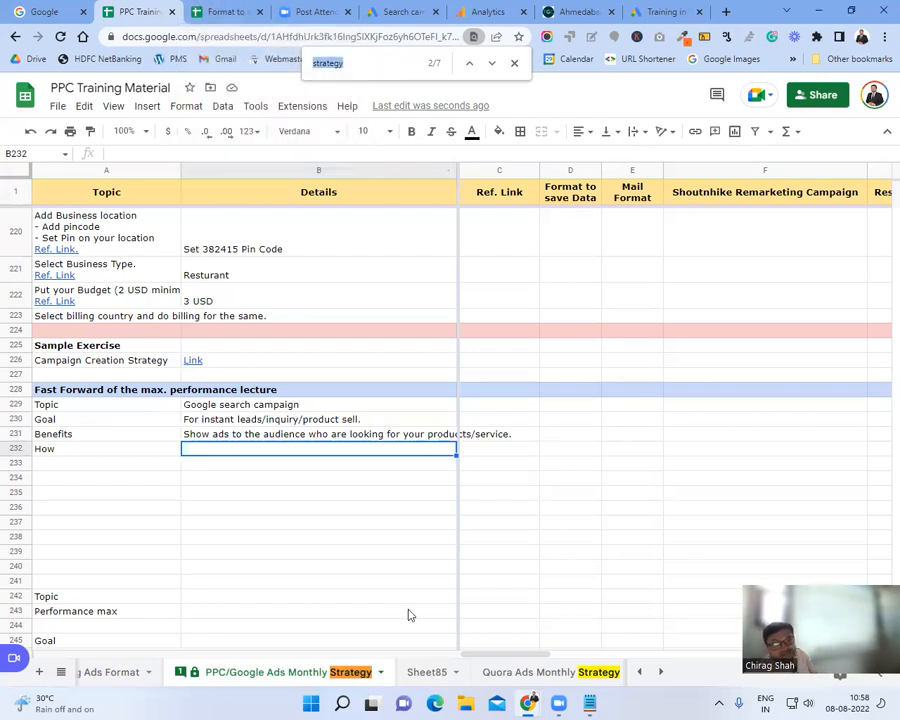
scroll(585, 365, up, 12)
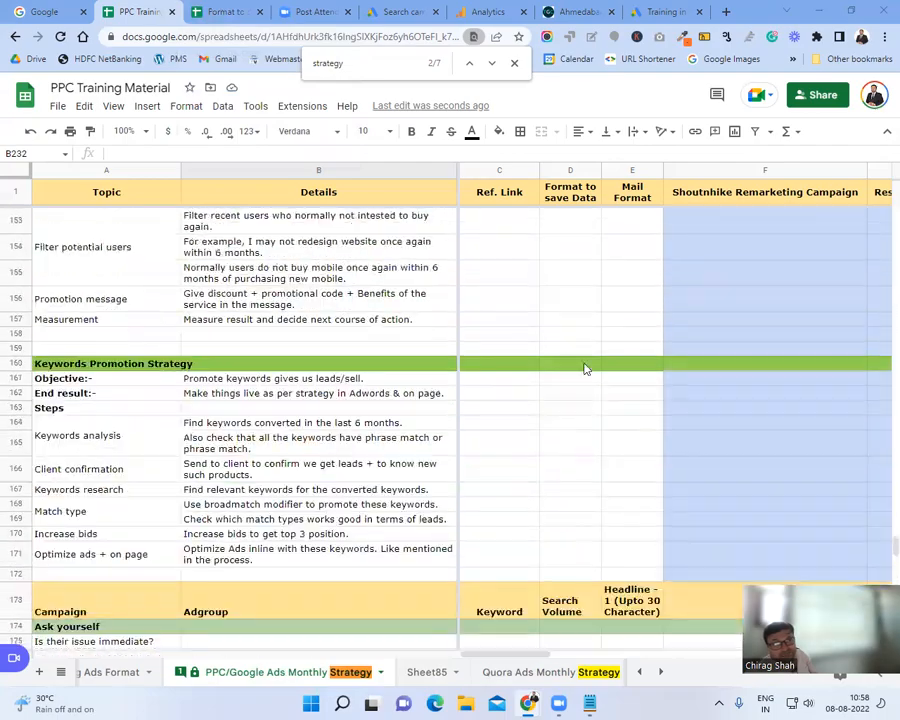
scroll(585, 368, up, 15)
scroll(585, 369, up, 15)
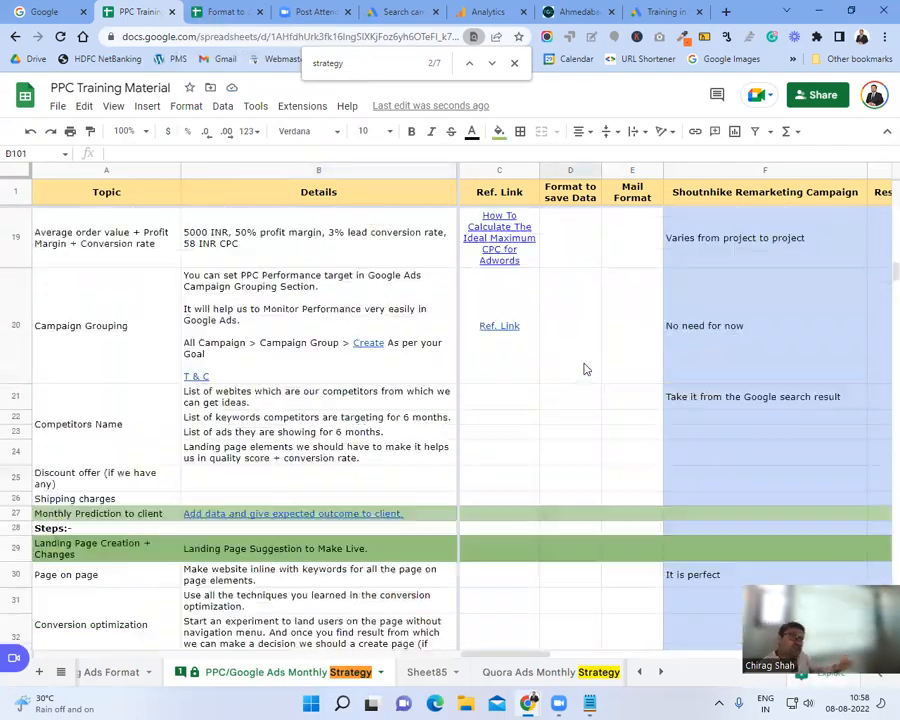
scroll(585, 369, up, 10)
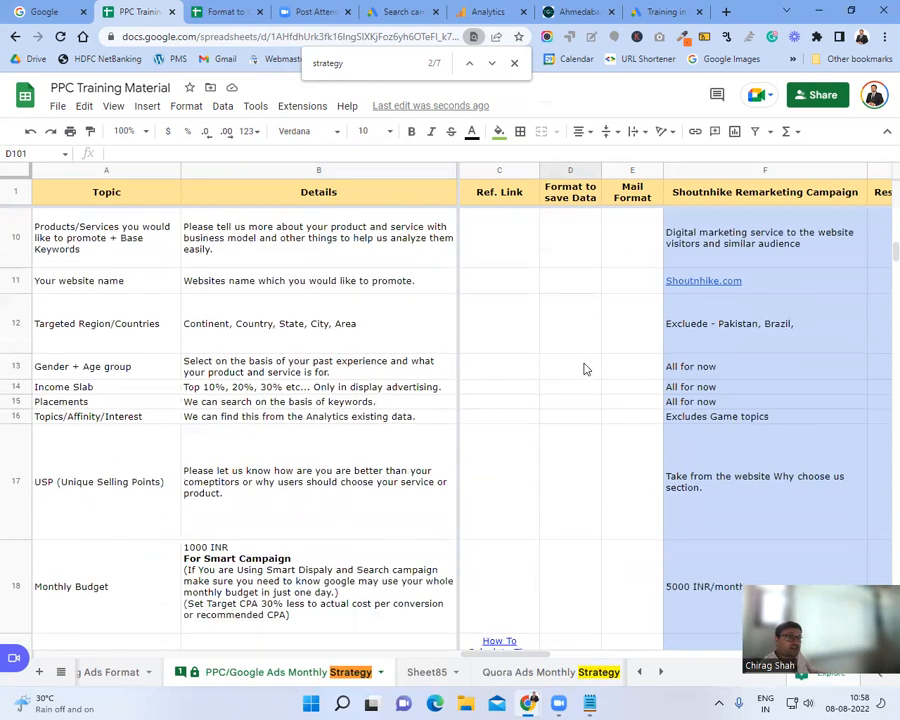
scroll(585, 369, up, 3)
click(112, 463)
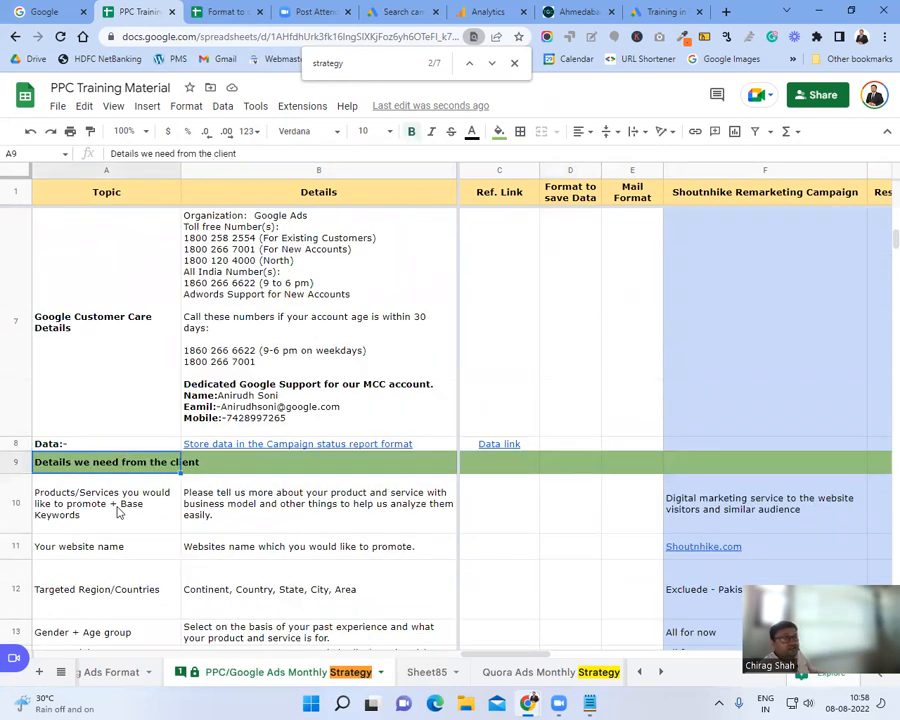
scroll(117, 511, down, 2)
drag(90, 275, 88, 580)
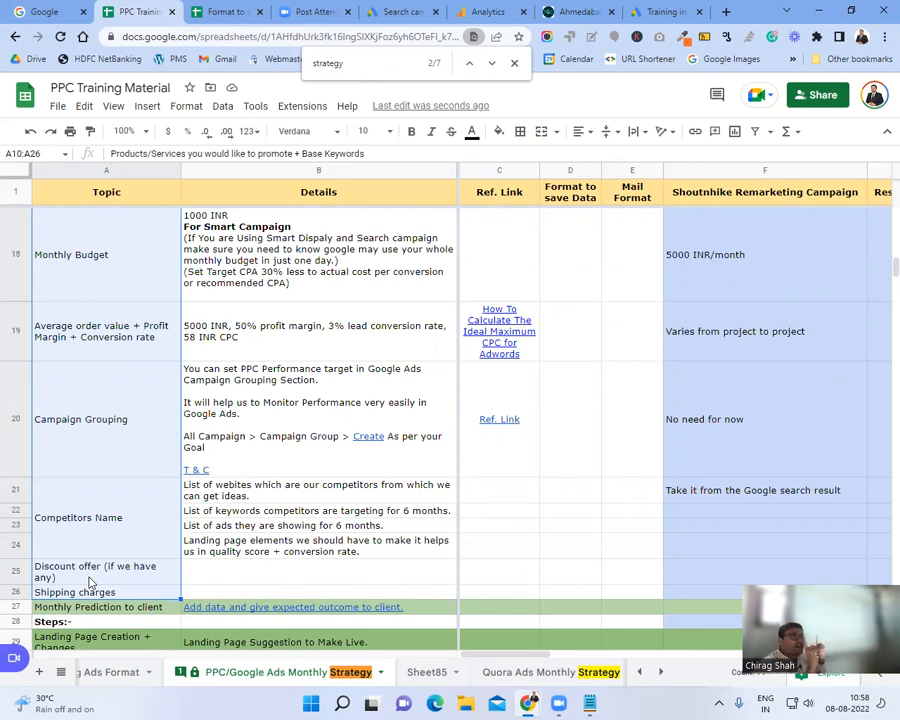
scroll(90, 582, up, 6)
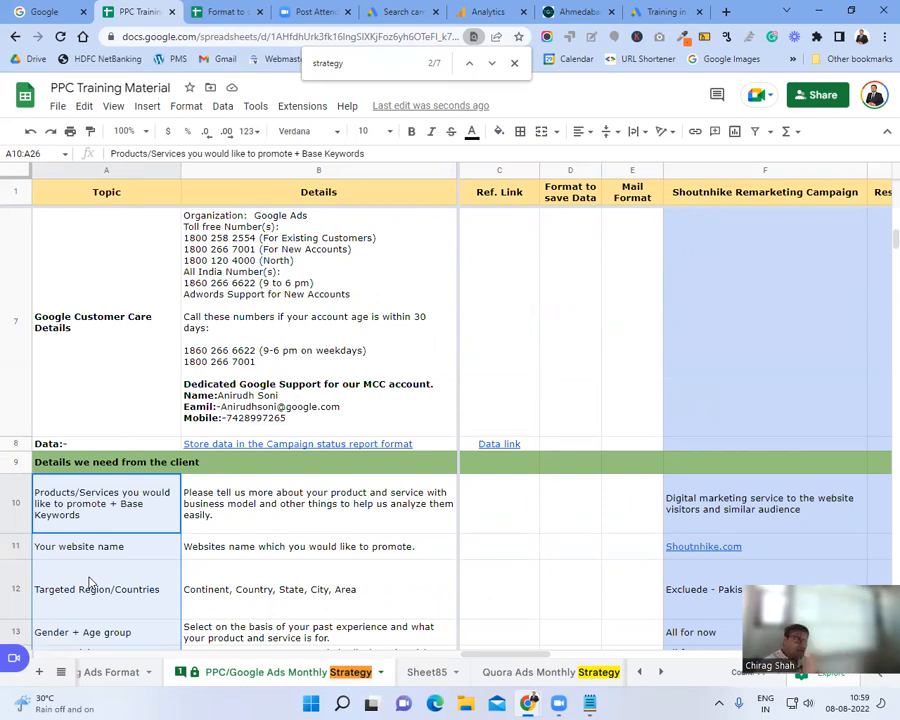
scroll(88, 582, down, 20)
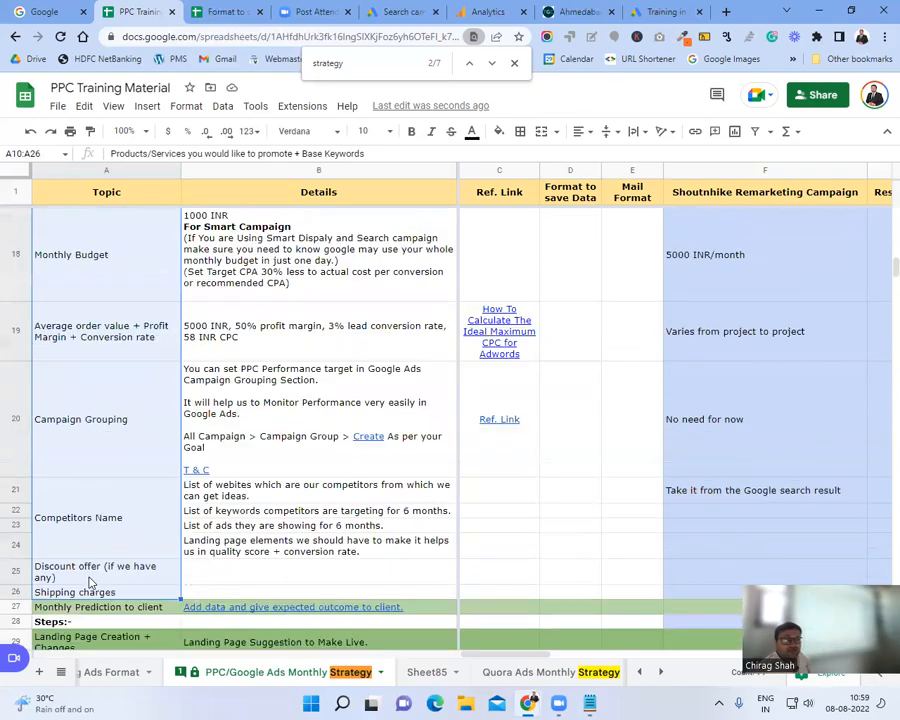
scroll(88, 582, down, 20)
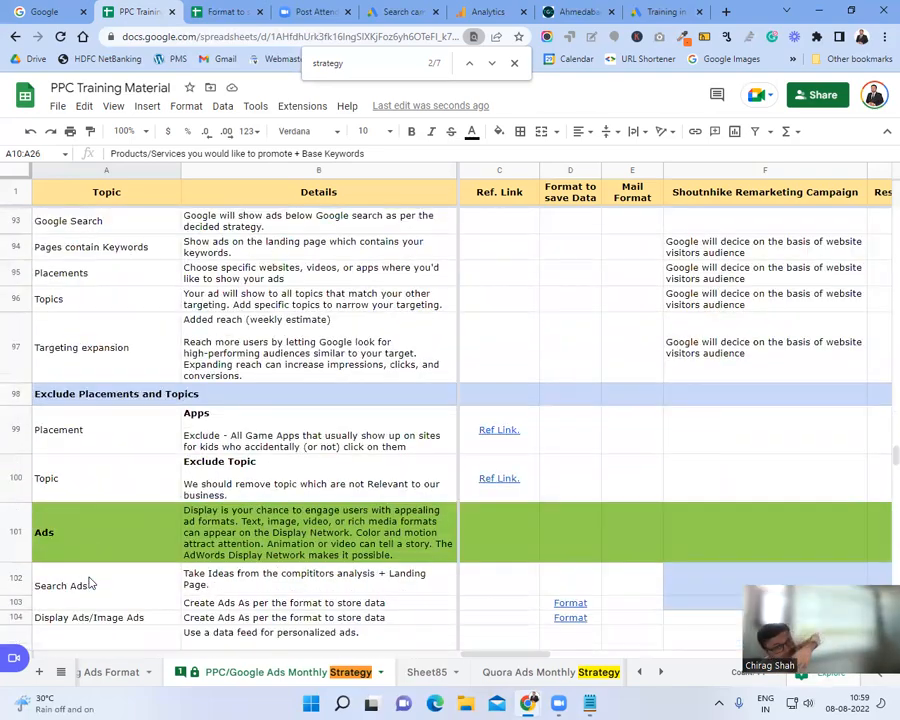
scroll(88, 672, down, 3)
scroll(88, 672, down, 3)
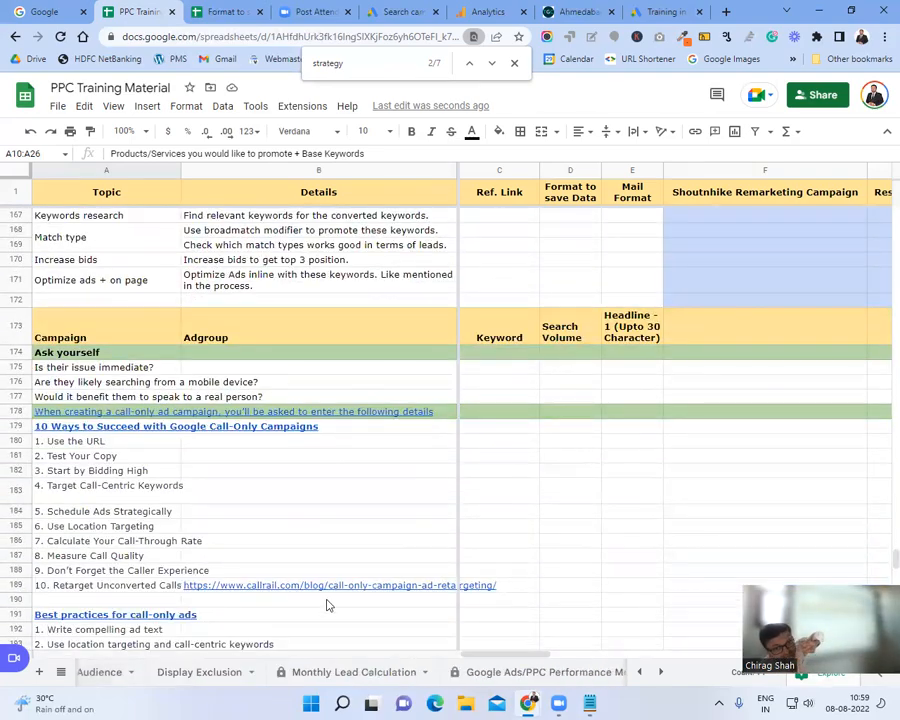
scroll(267, 537, down, 20)
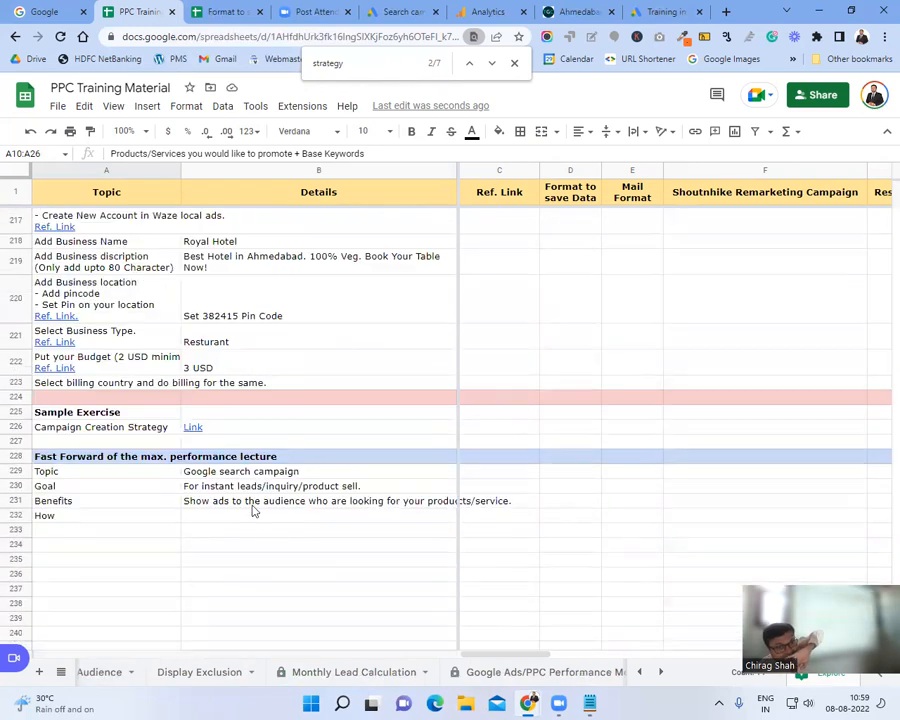
click(250, 504)
Step: Enter 'Create campaign at glance and discuss with manger/client' in the How details cell B232
click(227, 530)
click(230, 517)
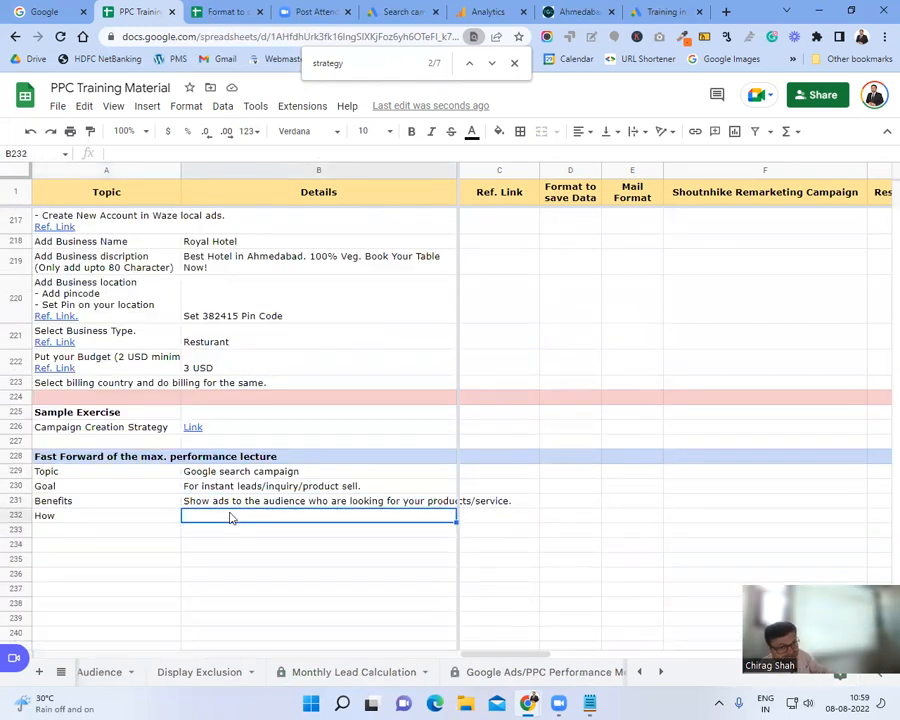
text(Creat)
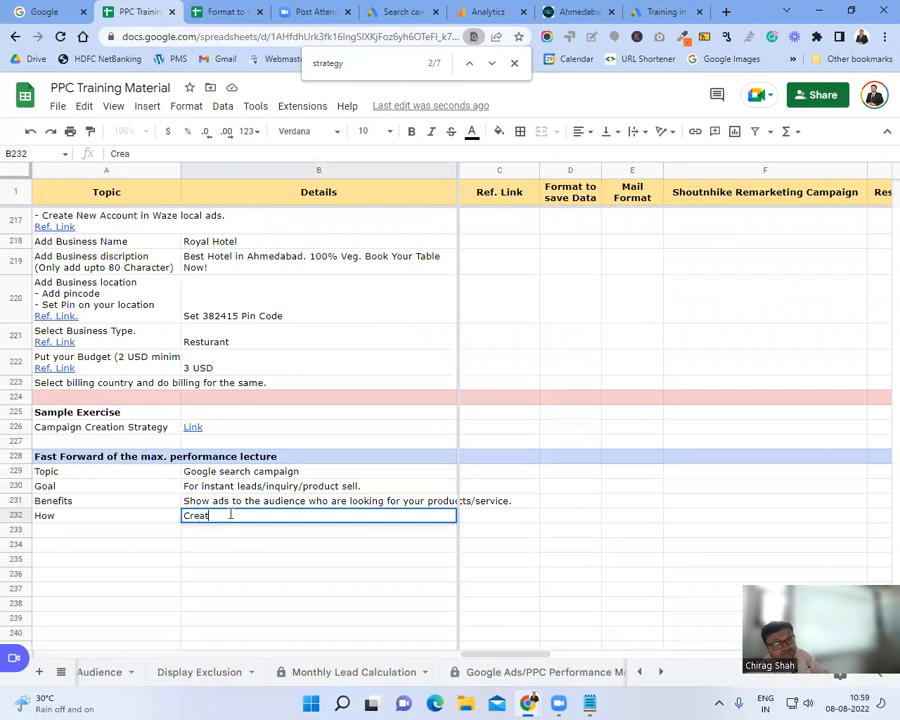
text(e campaign at )
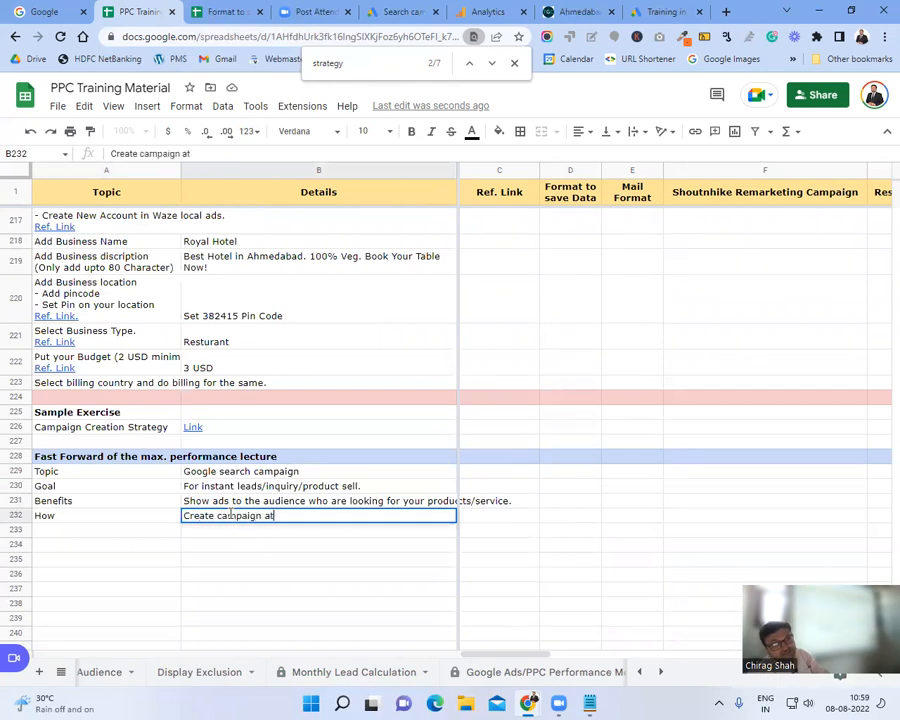
text(glance and )
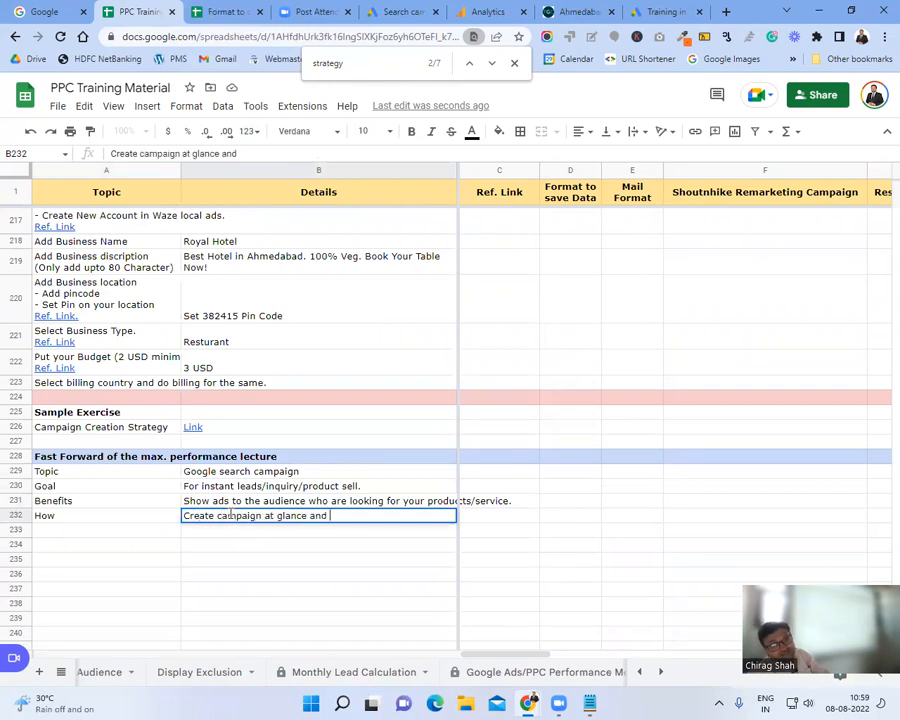
text(discuss with)
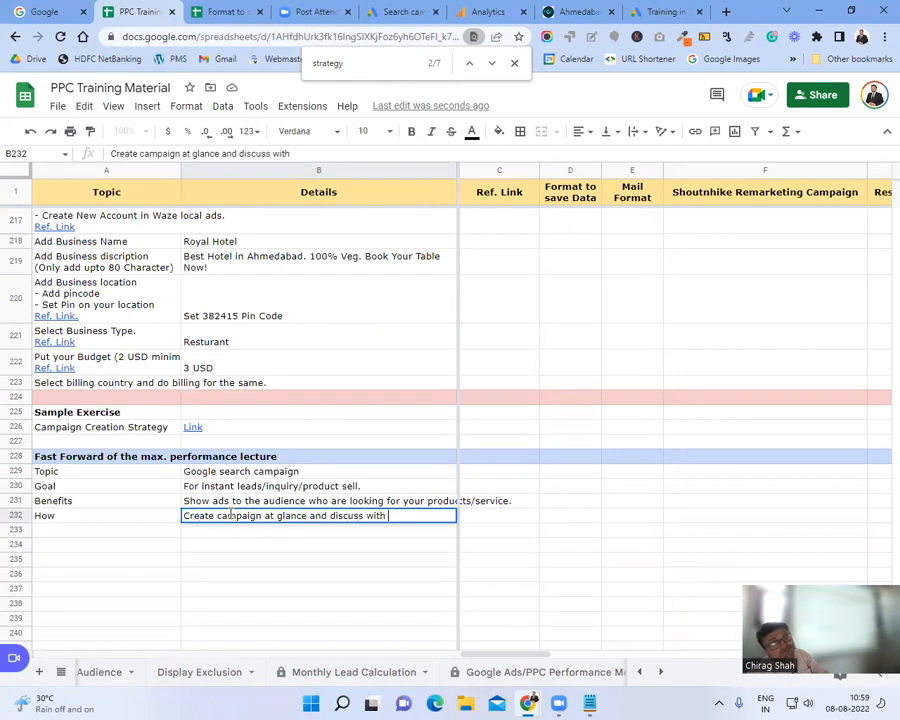
text( manger)
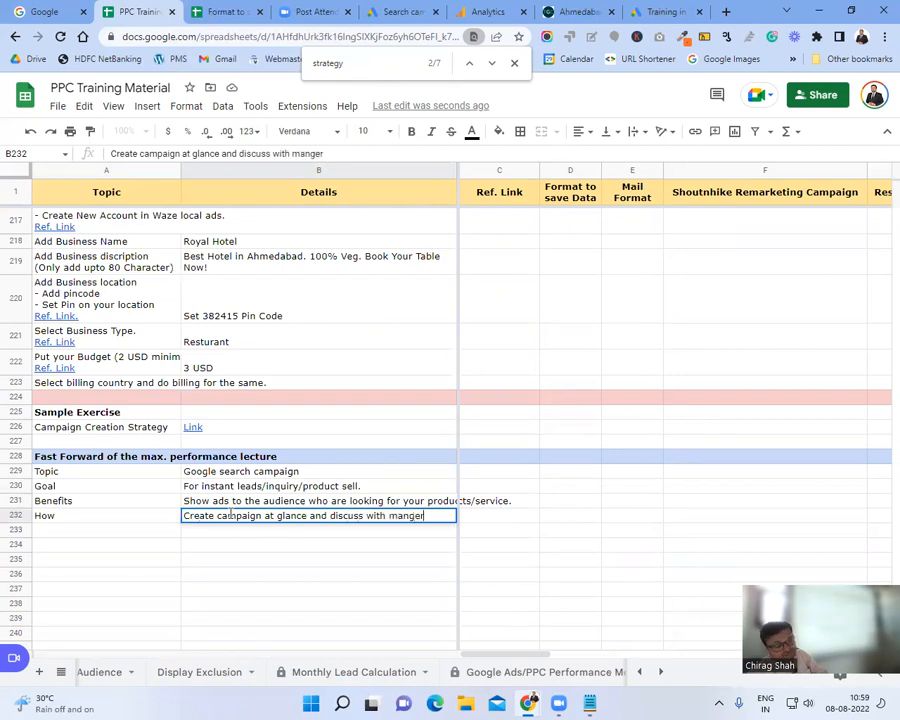
text(/client)
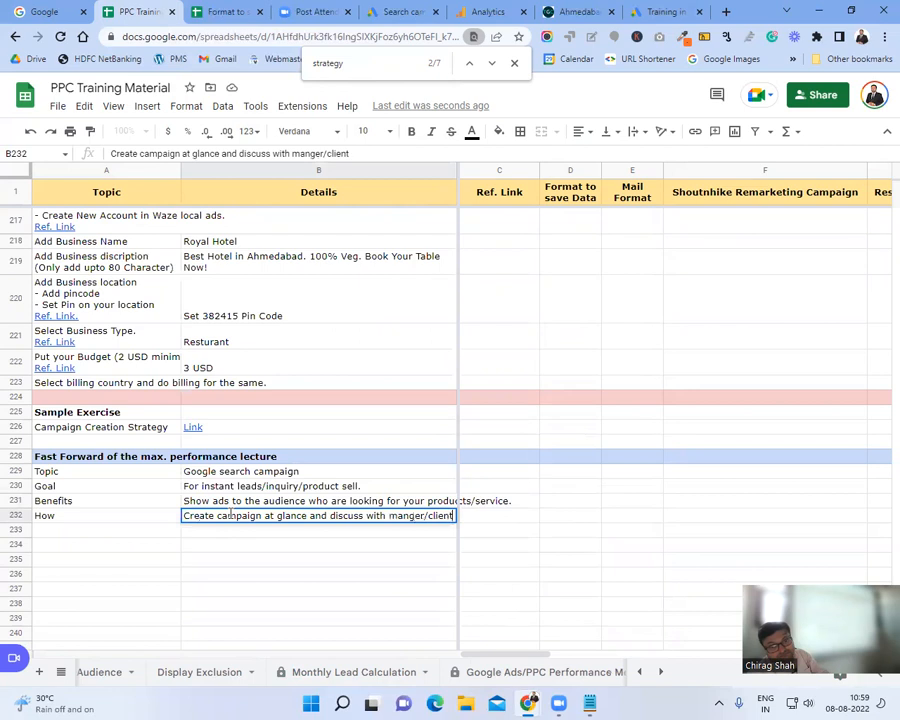
key(Up)
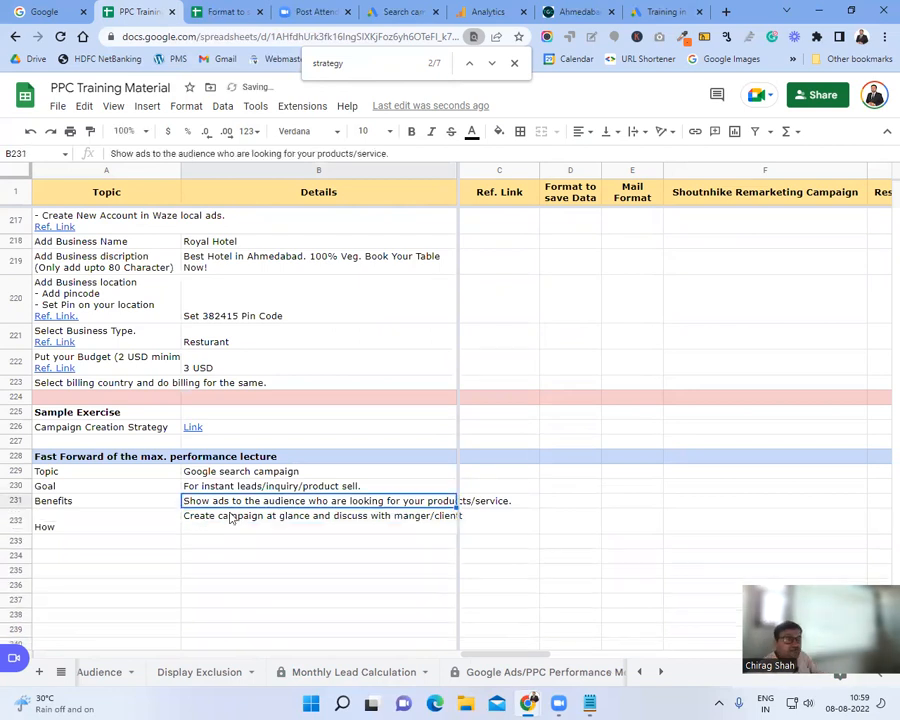
click(230, 517)
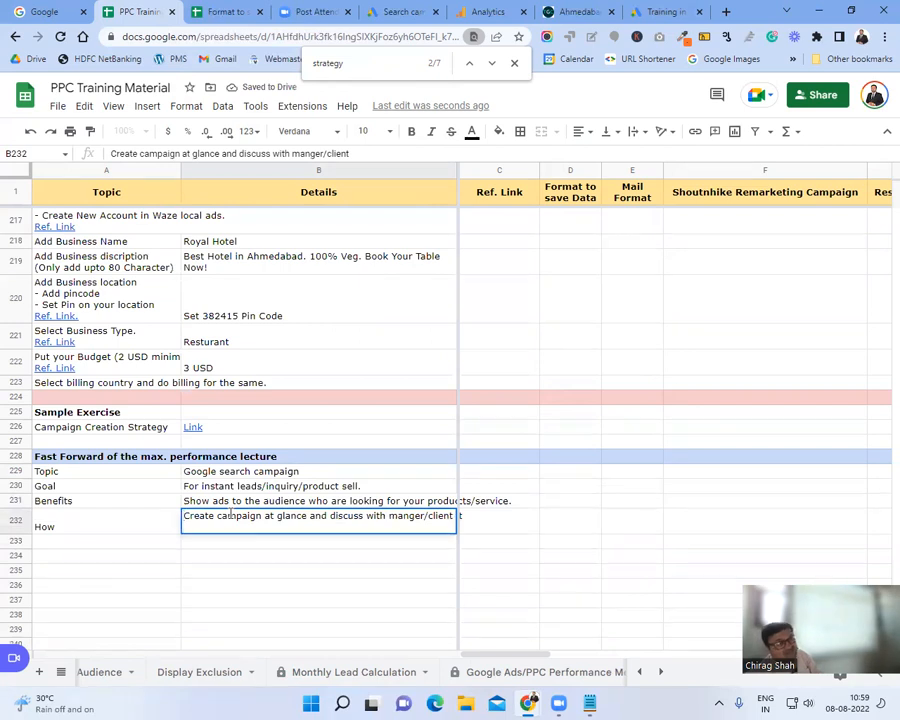
double_click(230, 516)
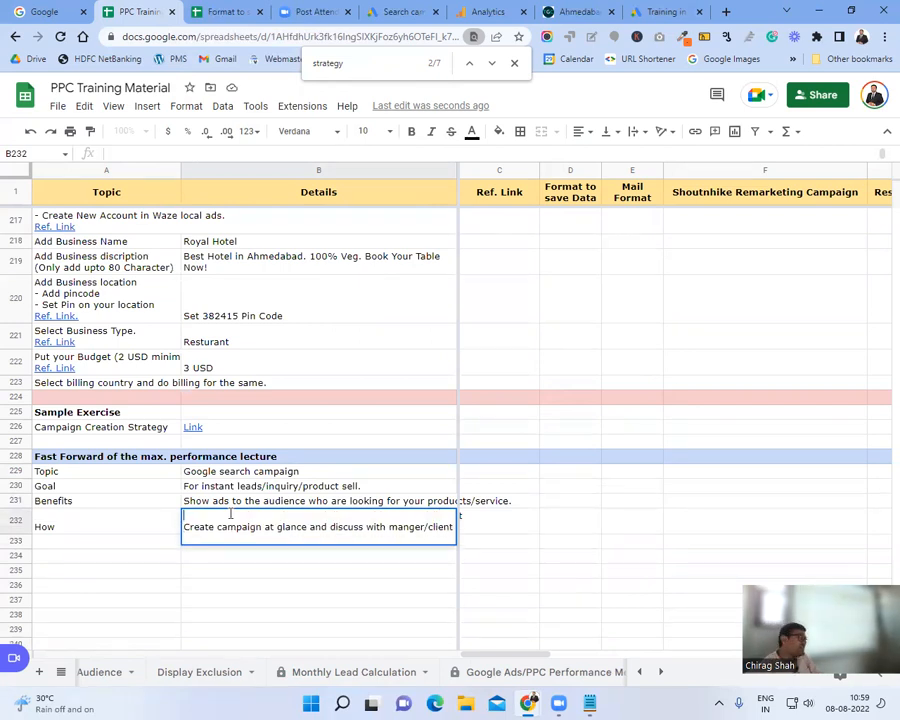
Step: Add 'Study website and understand business model' and 'And then start campaign creations' lines to the How details
text(Study web)
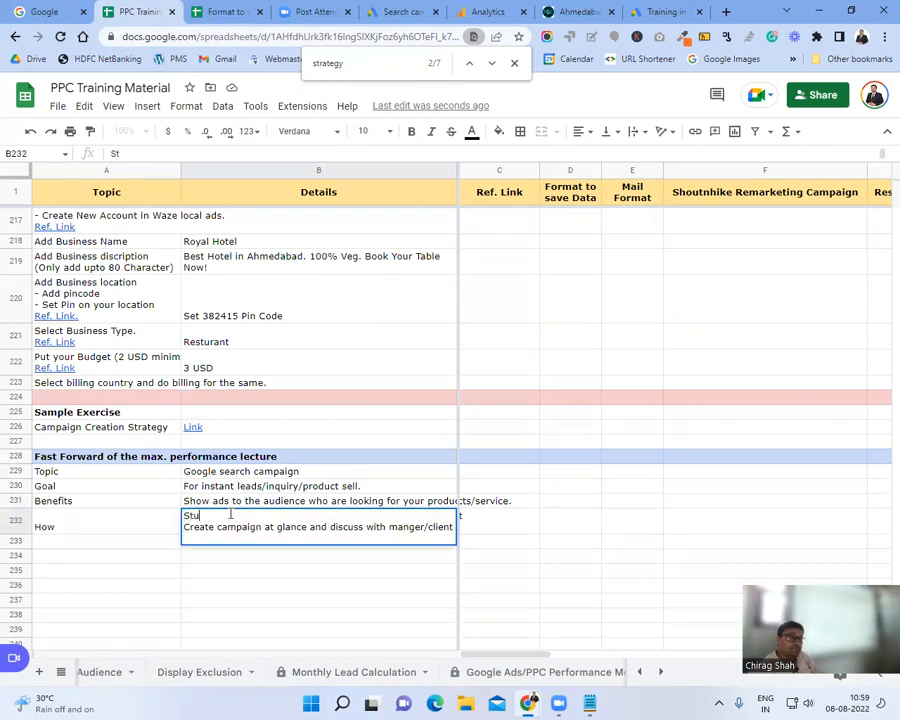
key(BackSpace)
key(BackSpace)
text(ebsite and unders)
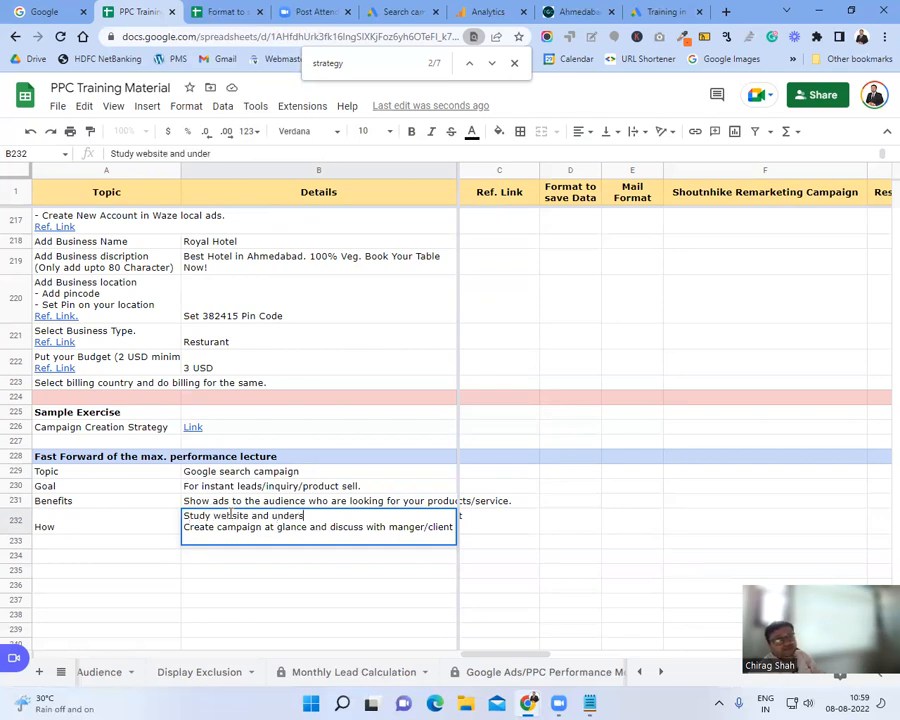
text(tand business model)
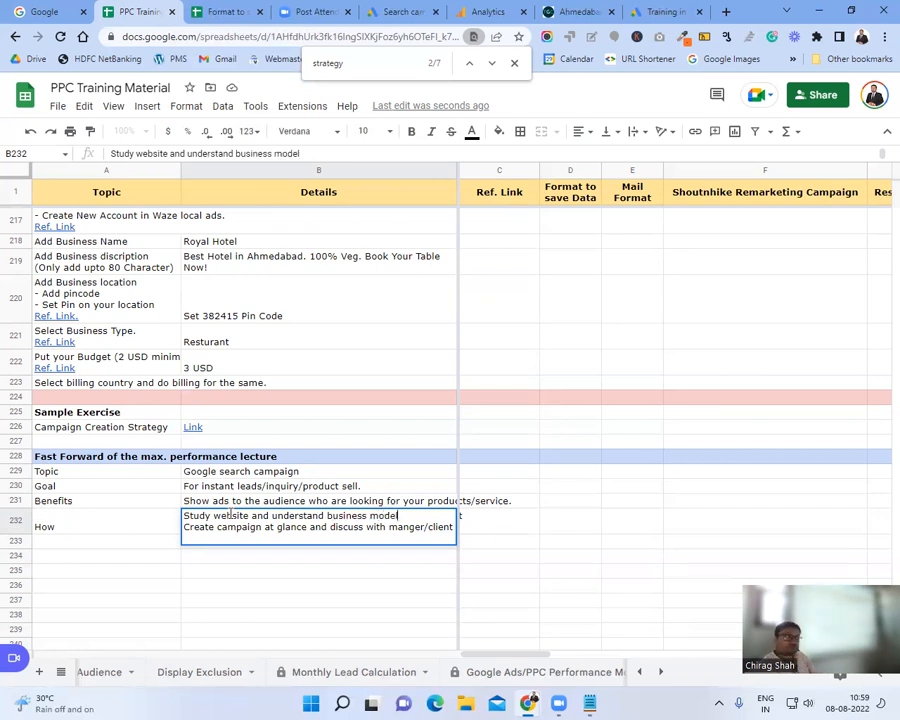
key(alt+Return)
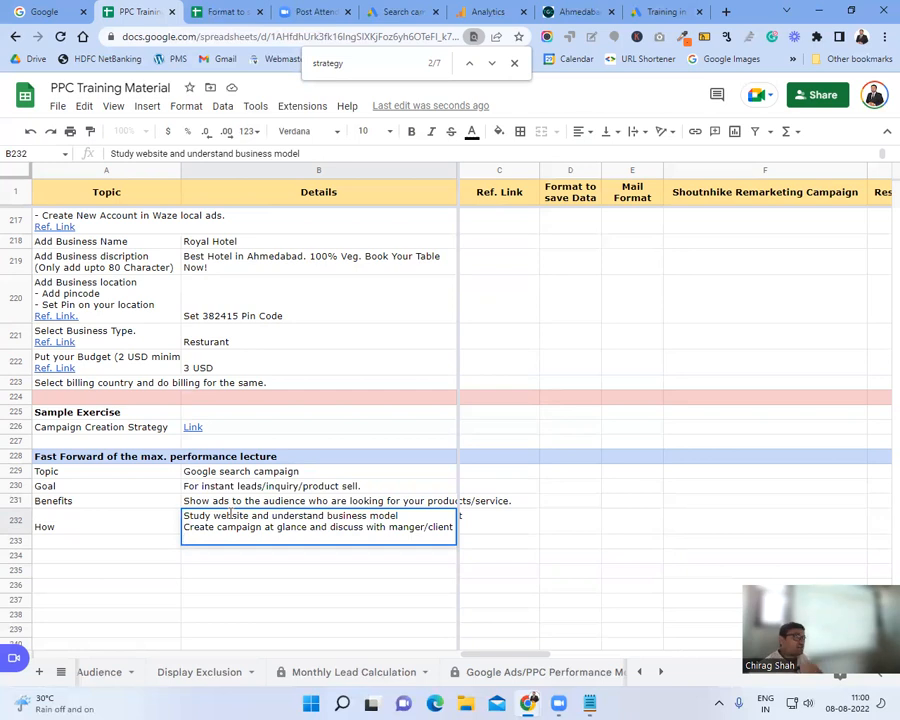
text(And )
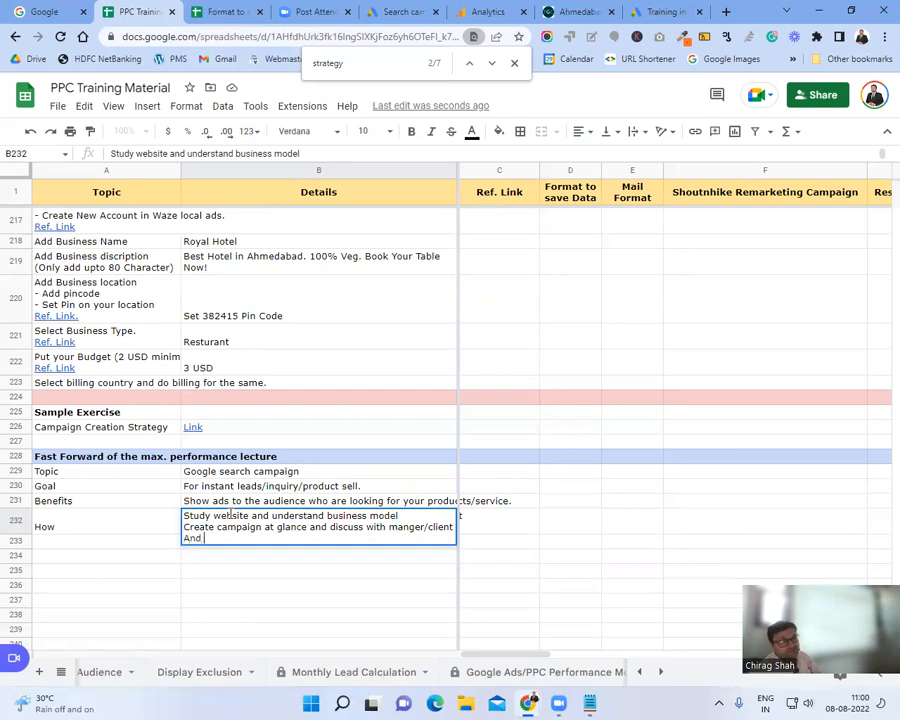
text(then start c)
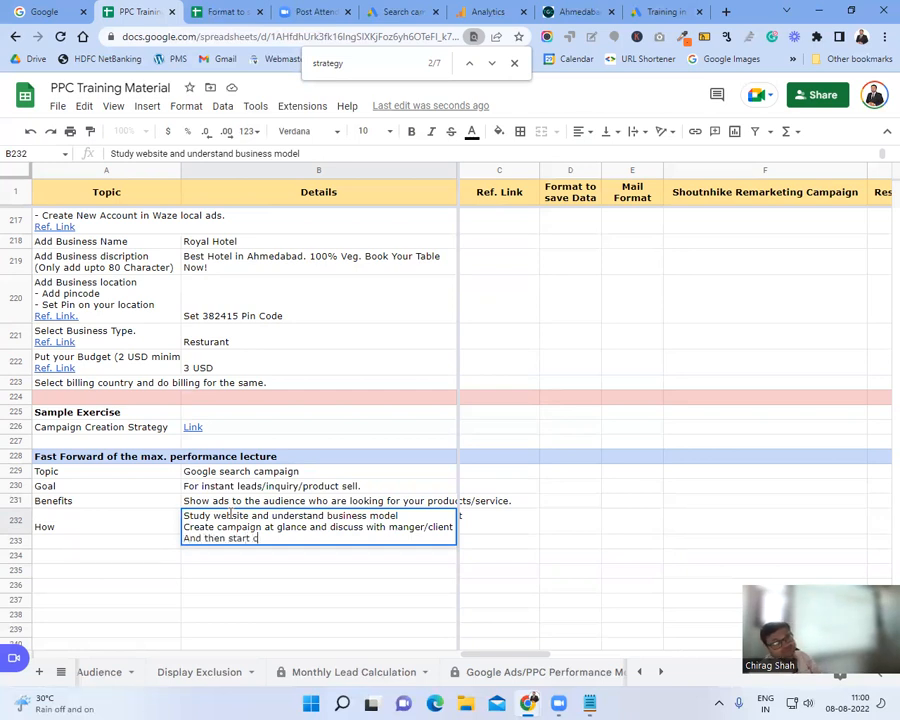
text(ampaign creations)
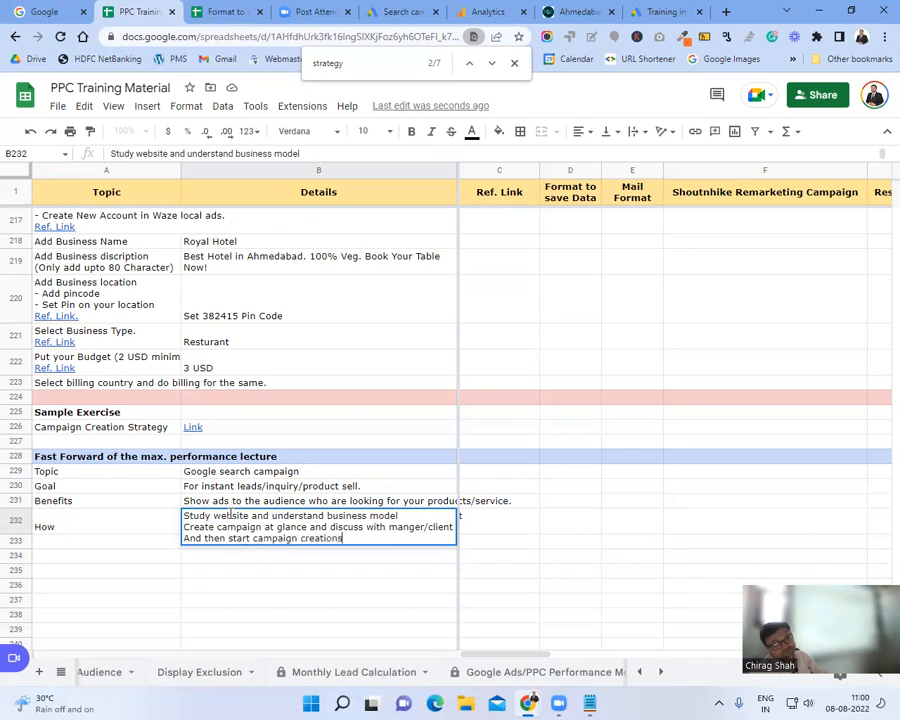
key(Return)
Step: Add a 'Best practices' label in A233
text(Best practices)
key(Tab)
key(Left)
Step: Select the whole sheet and set vertical alignment to Middle
key(Right)
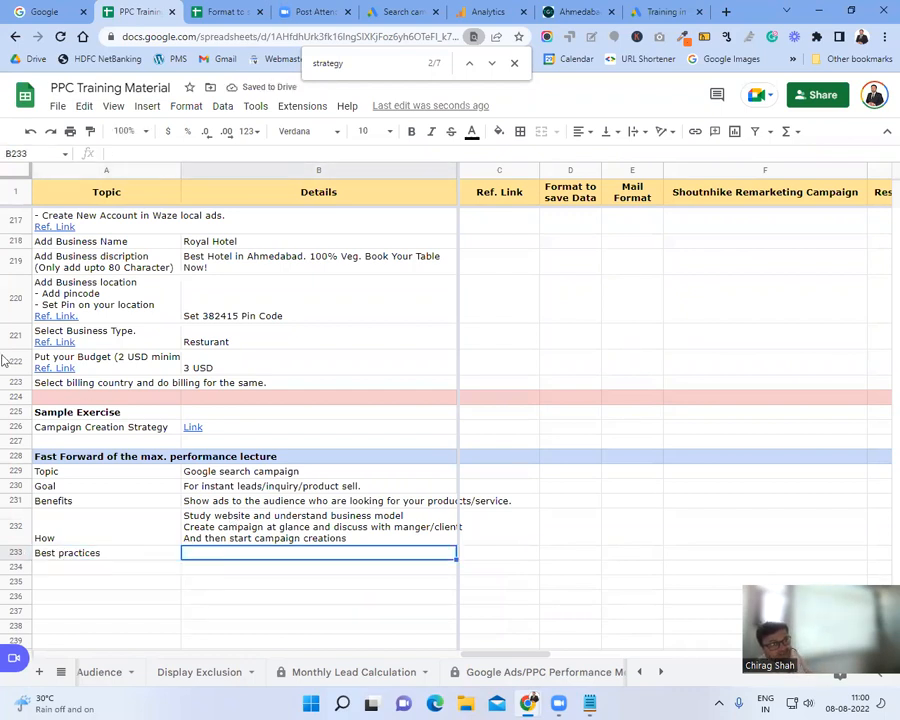
click(16, 175)
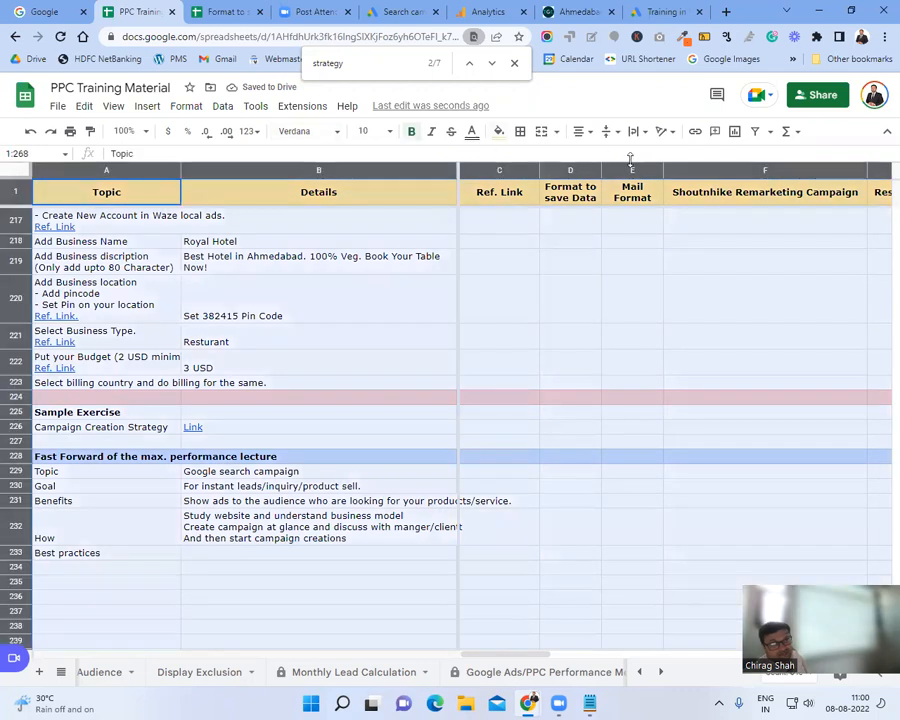
click(606, 131)
click(626, 155)
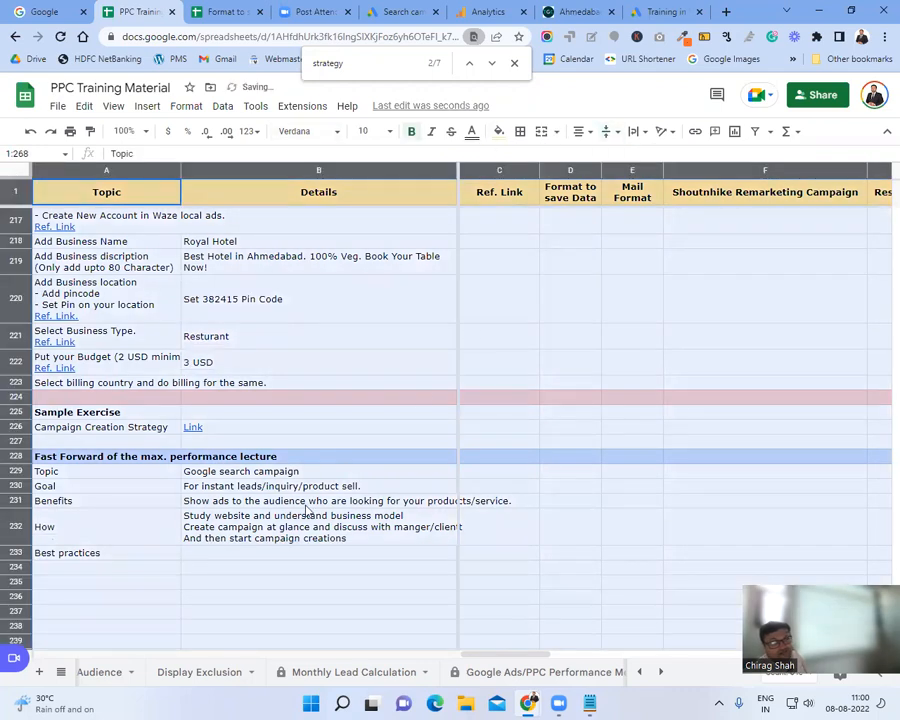
click(257, 554)
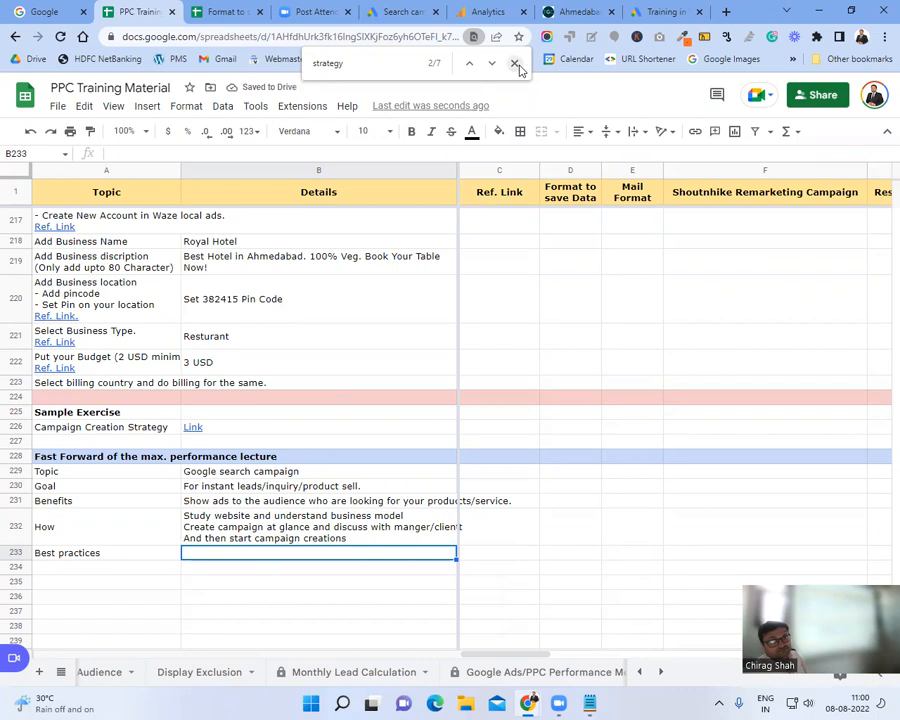
Step: Close the browser find bar and return to the Best practices details cell B233
click(516, 64)
click(235, 568)
click(237, 553)
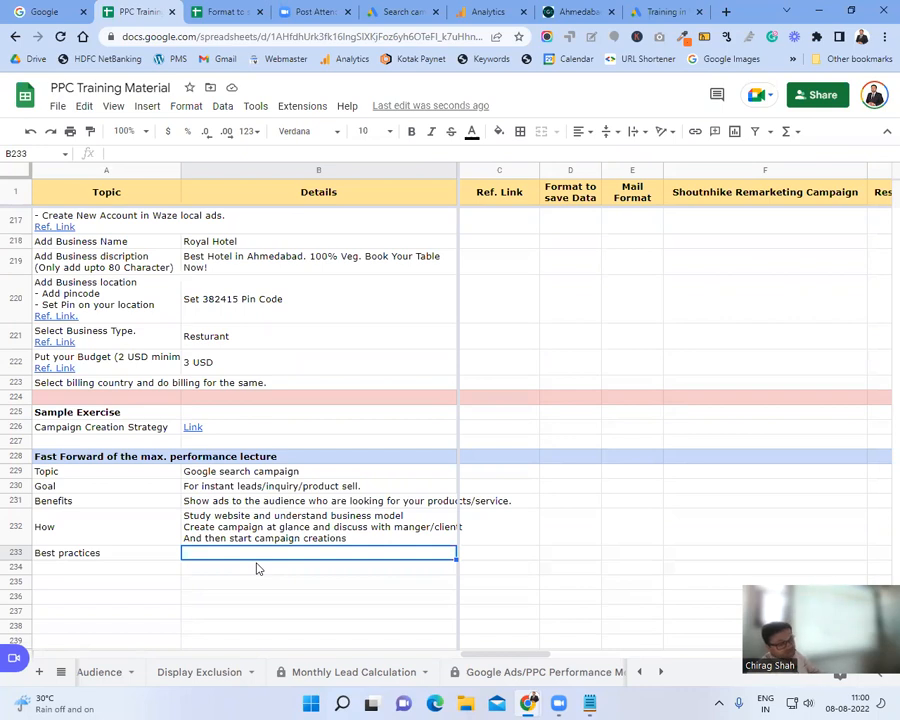
Step: Enter 'Location - Presence or interest' and 'Biddling strategy --clicks' as the first Best practices lines in B233
text(Location - Presence a)
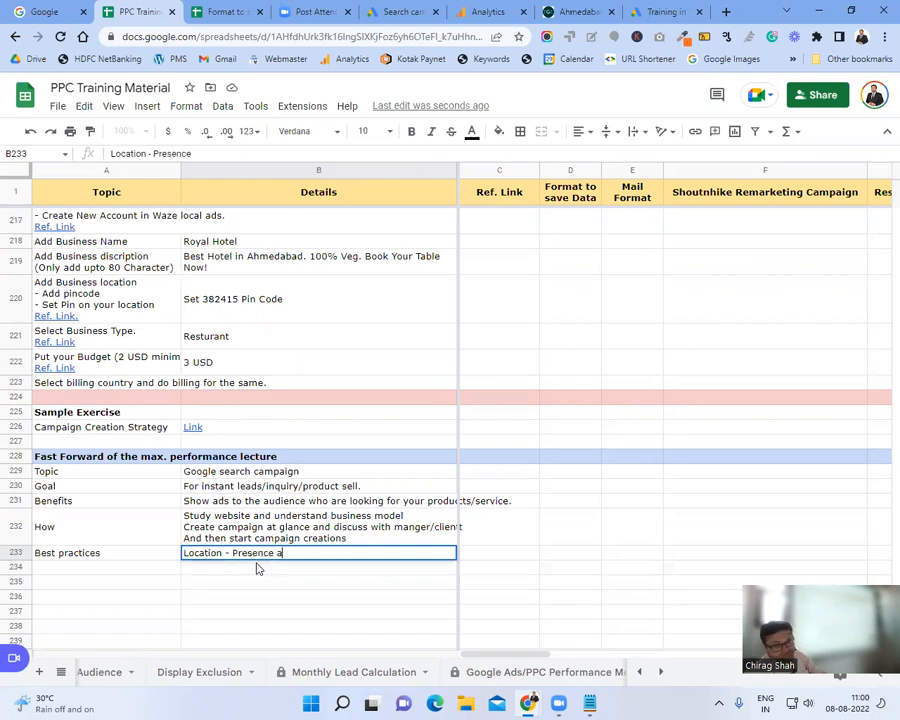
key(BackSpace)
text(or interest)
key(alt+Return)
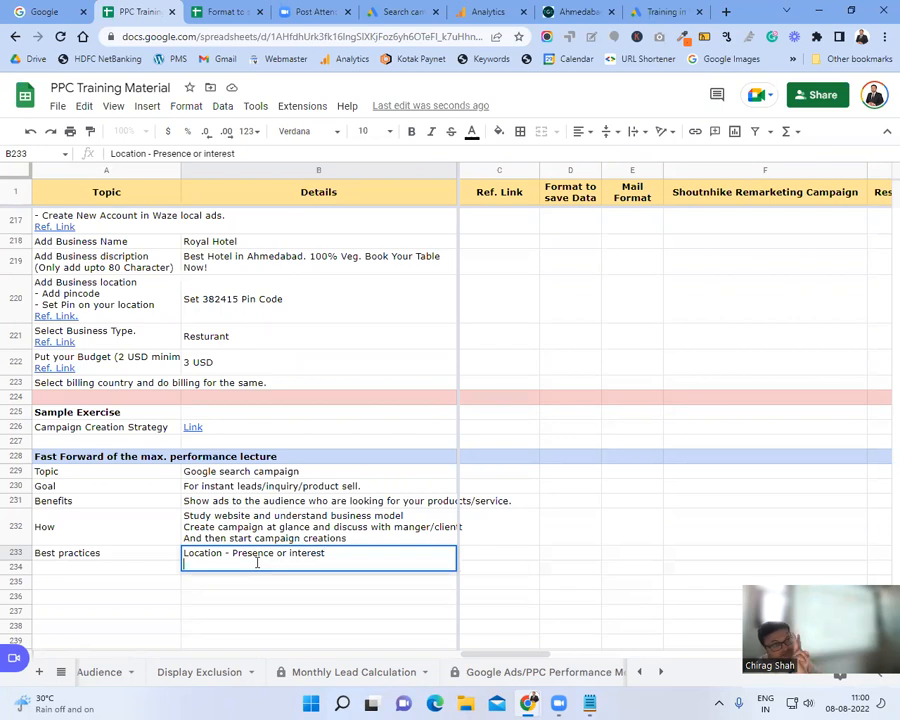
text(Bi)
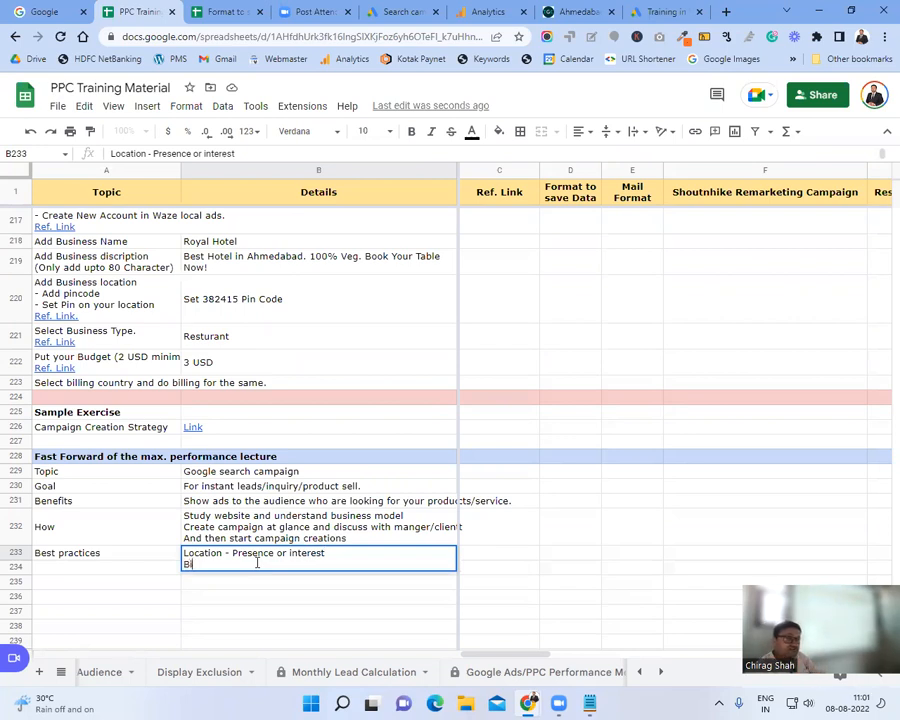
text(ddling strat)
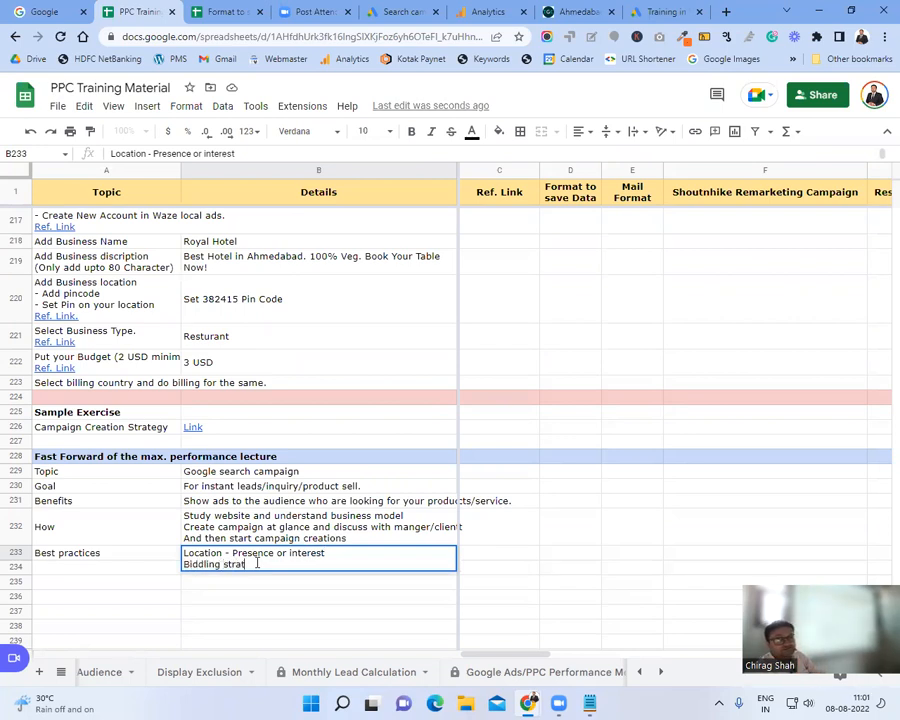
text(egy --)
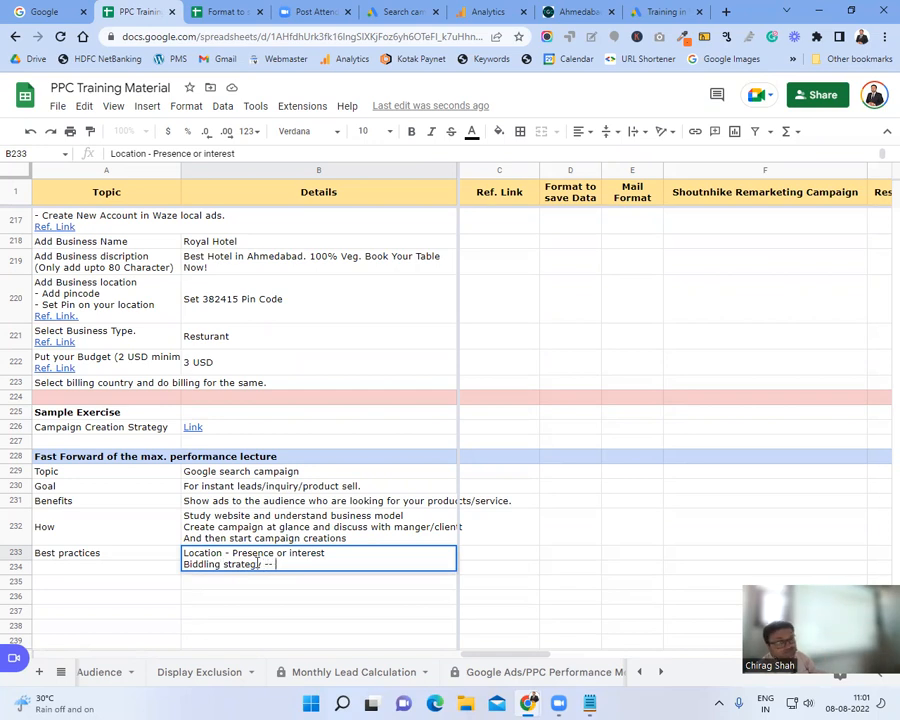
key(BackSpace)
text( clicks)
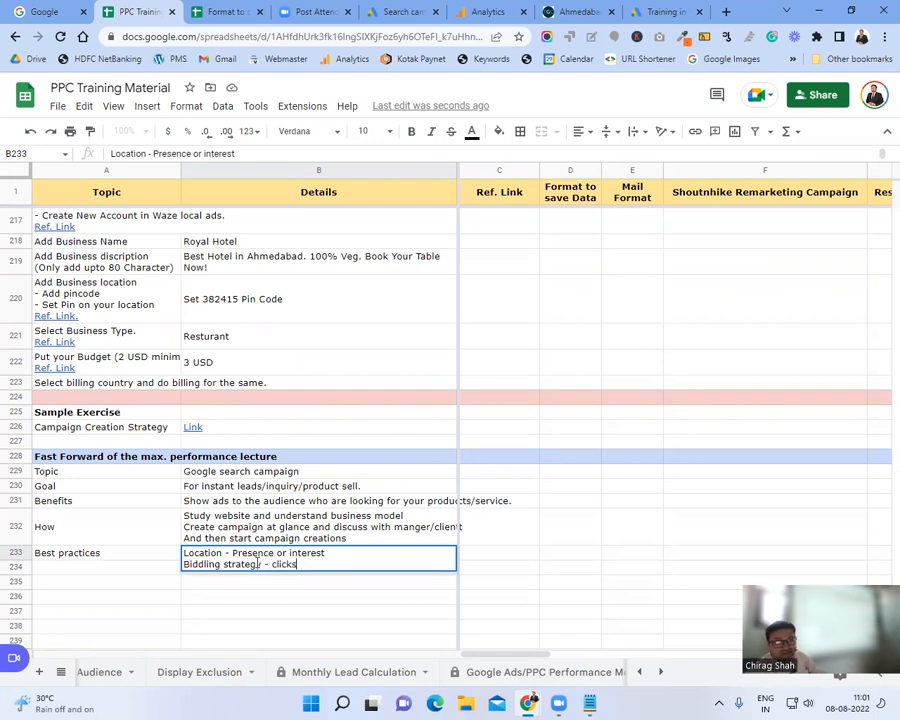
key(alt+Return)
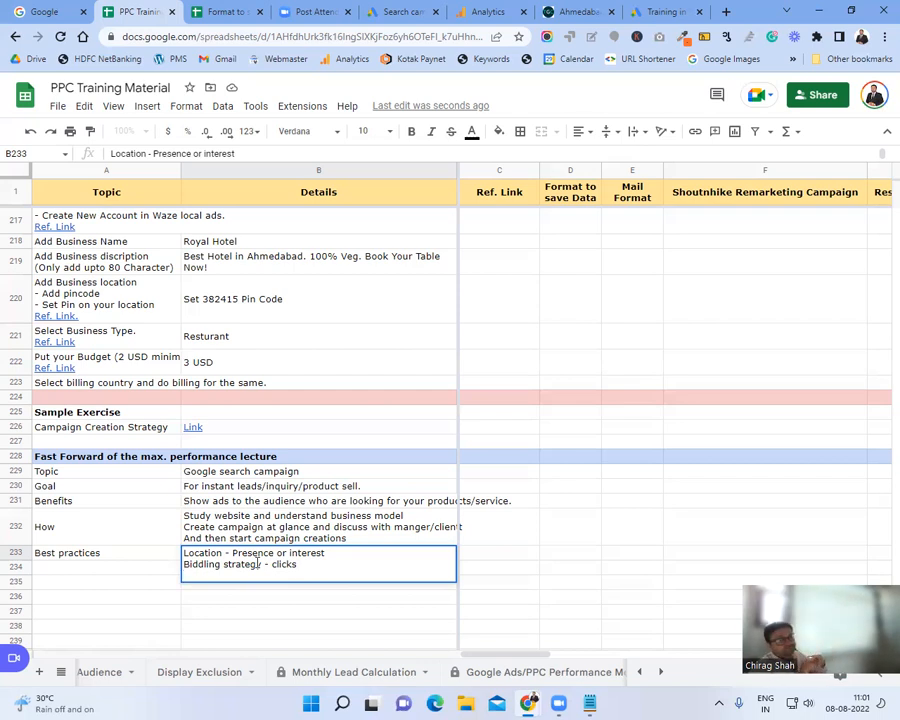
Step: Add the line 'Target keywords in phrase match and 2 phrase keywords target in exact match.'
text(Keywords)
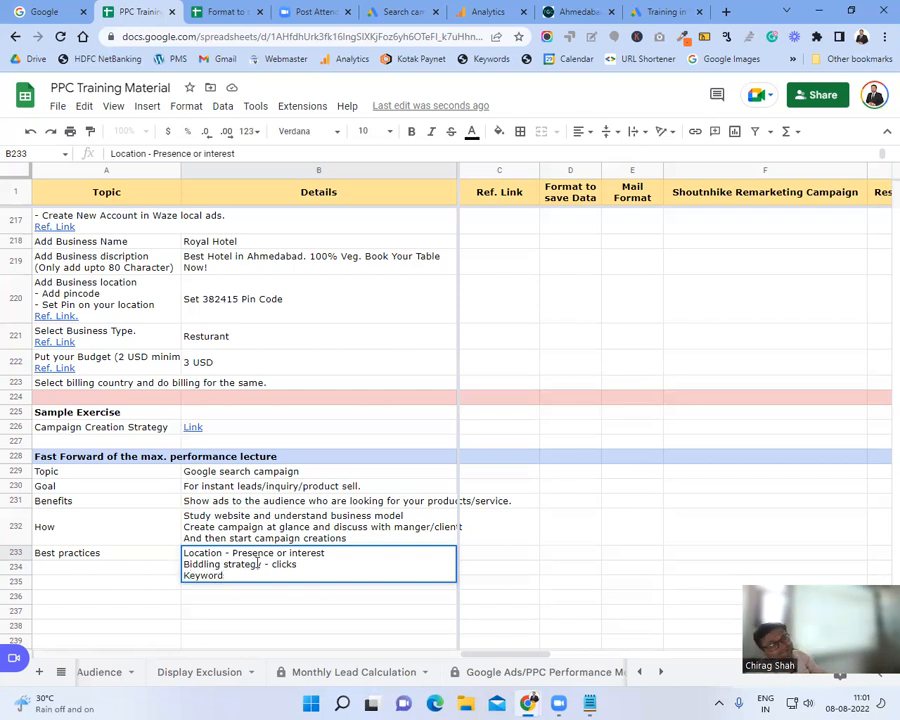
key(BackSpace)
key(BackSpace)
key(BackSpace)
key(BackSpace)
key(BackSpace)
key(BackSpace)
key(BackSpace)
text(Targete)
key(BackSpace)
text(keywords in phrase match and 2 phrase )
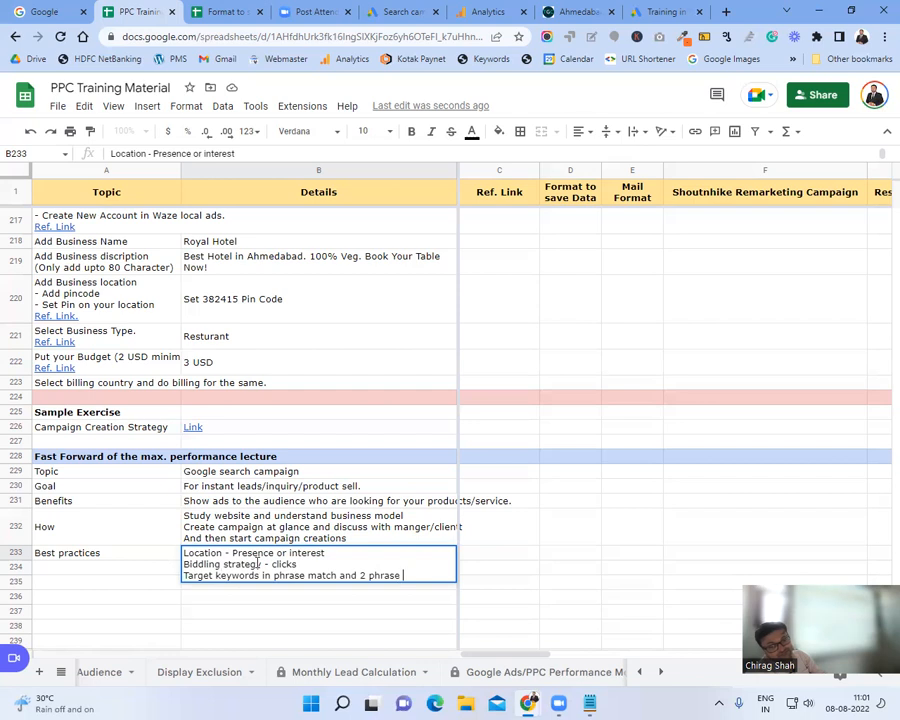
text(keywords target i)
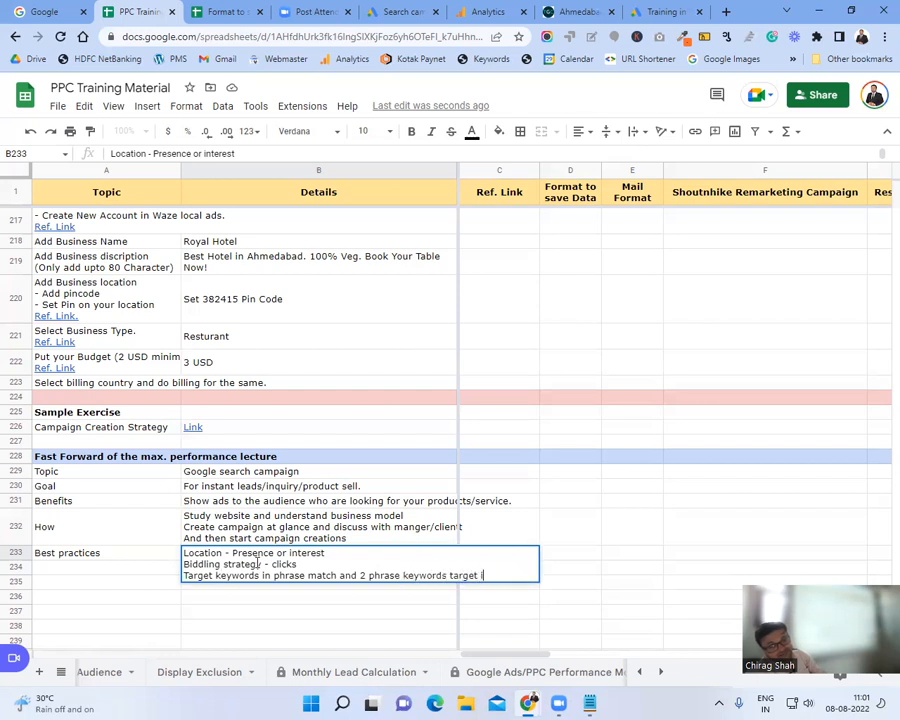
text(n exact match.)
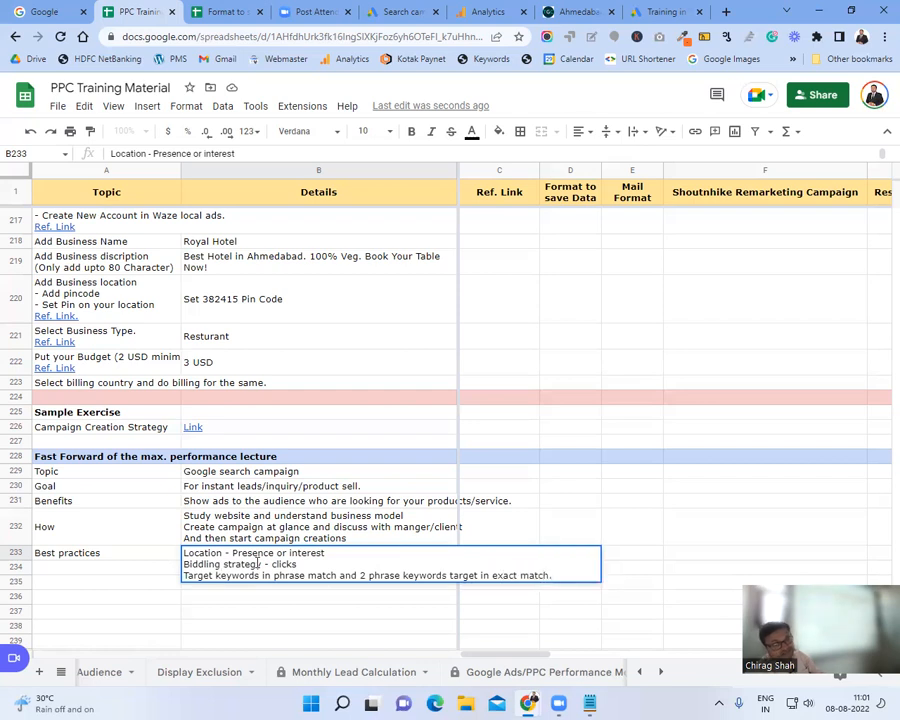
key(alt+Return)
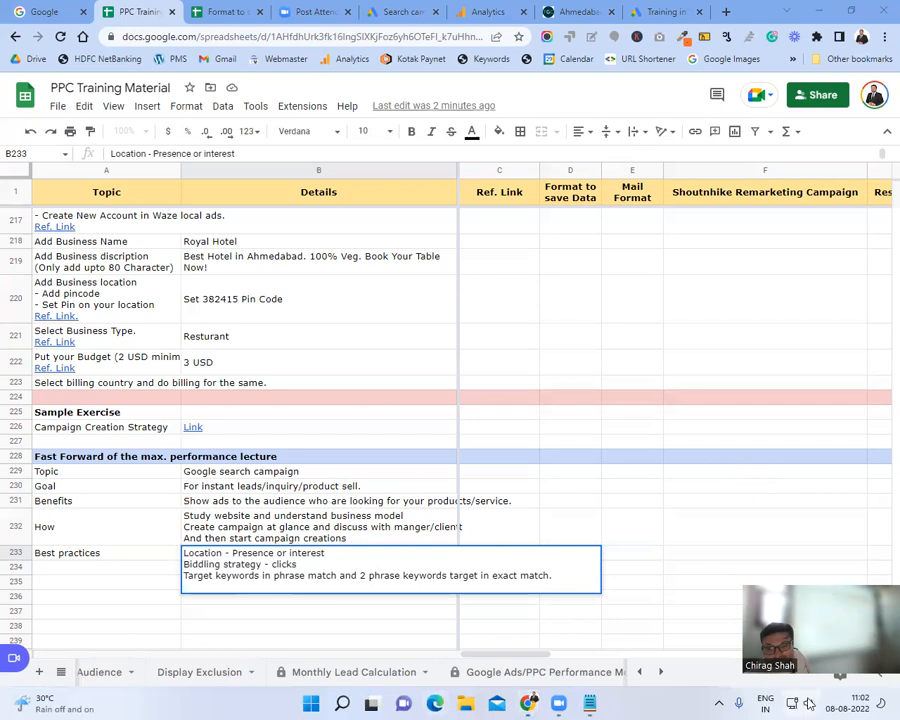
Step: Commit the three-line B233 entry by opening Quick Settings and clicking back into the sheet
click(809, 705)
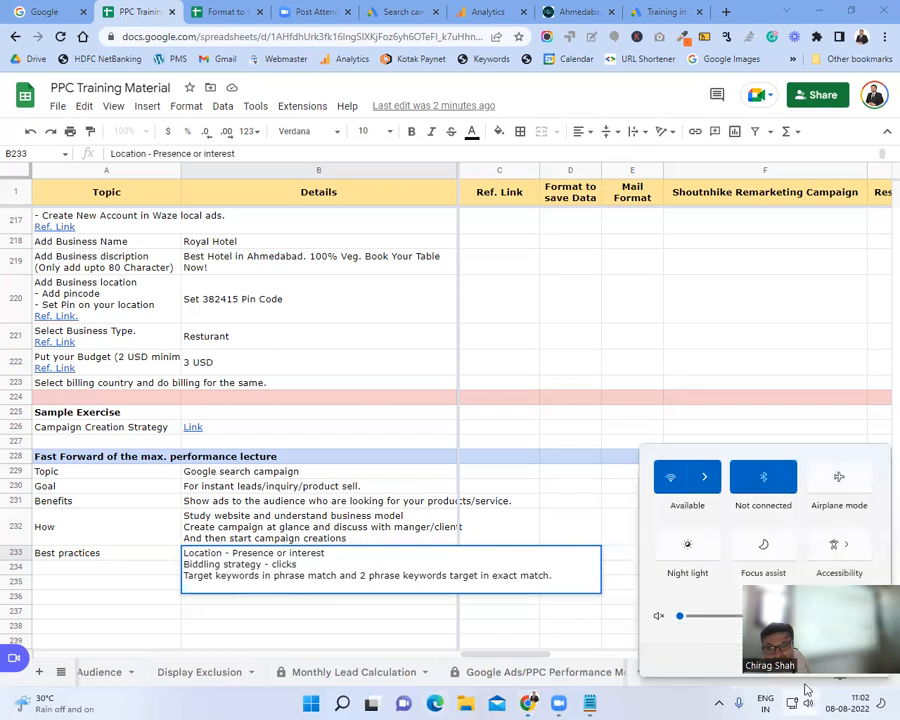
click(617, 367)
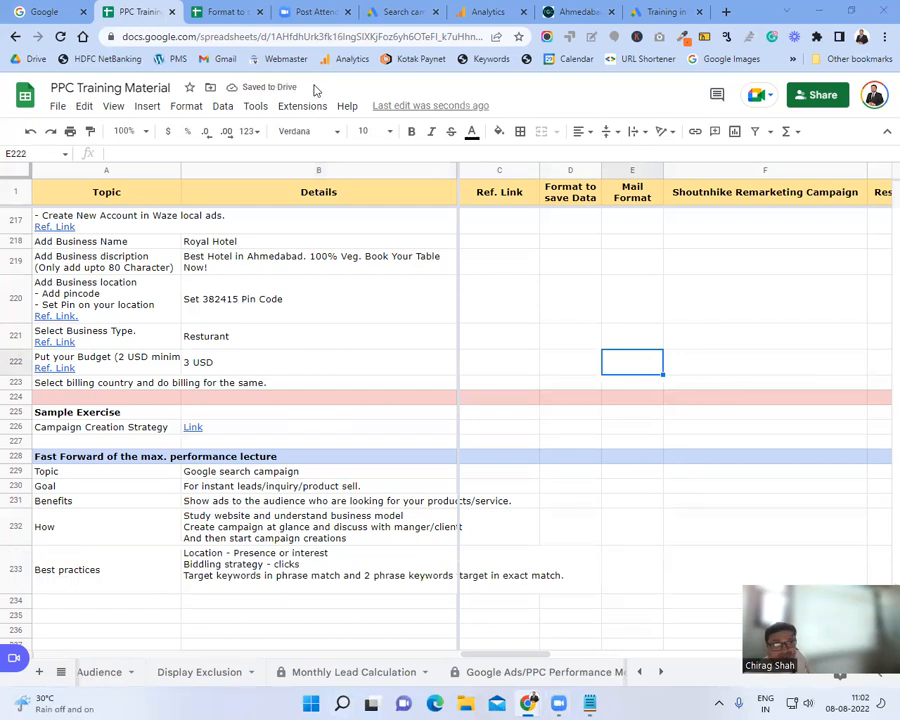
click(265, 320)
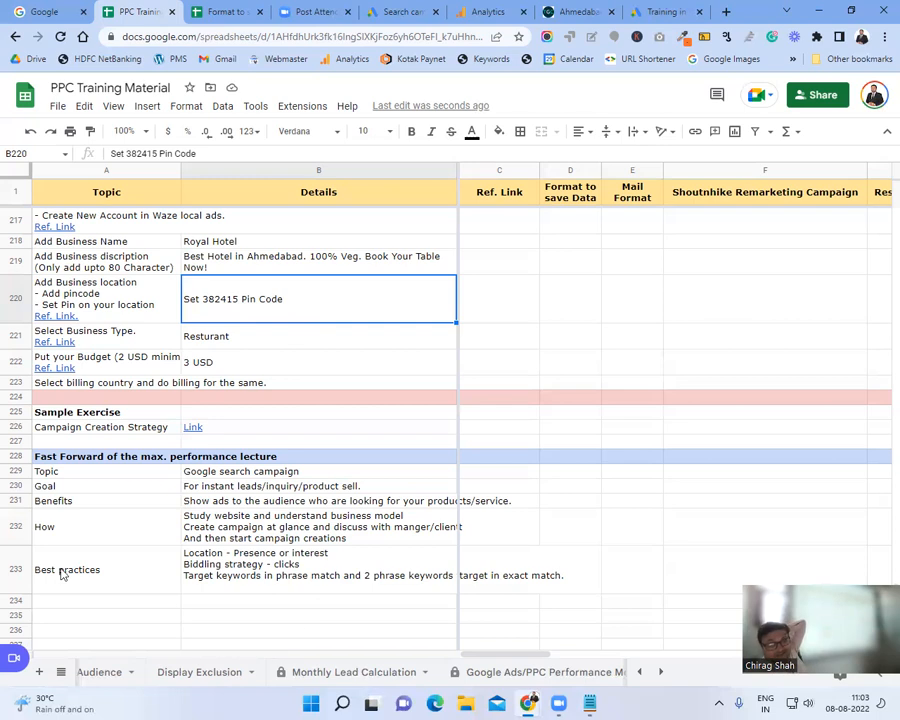
click(104, 573)
click(210, 580)
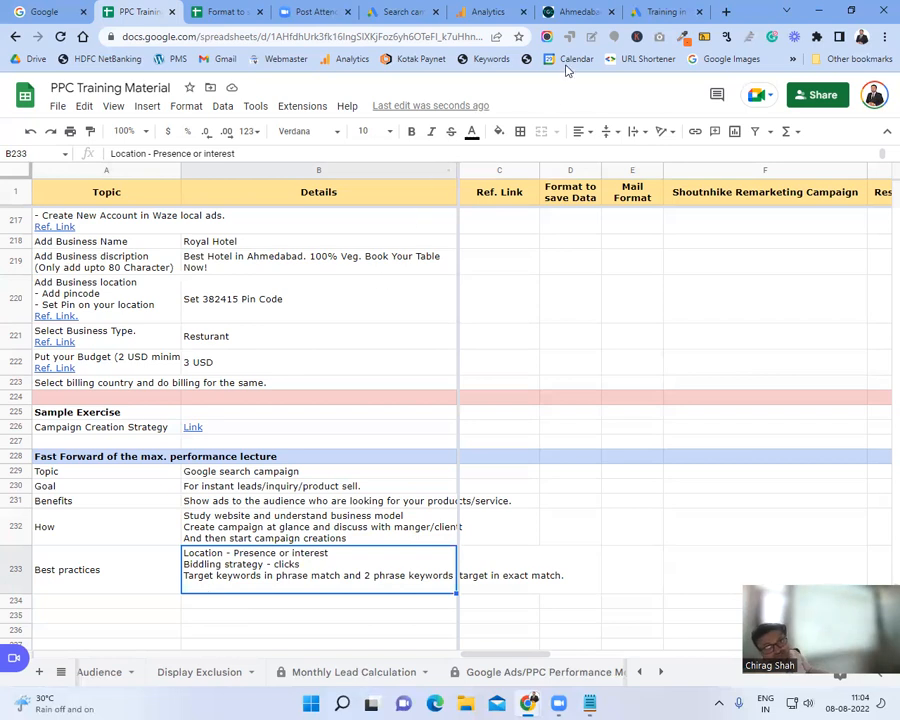
click(295, 500)
click(284, 528)
click(270, 558)
click(282, 526)
click(291, 488)
click(284, 553)
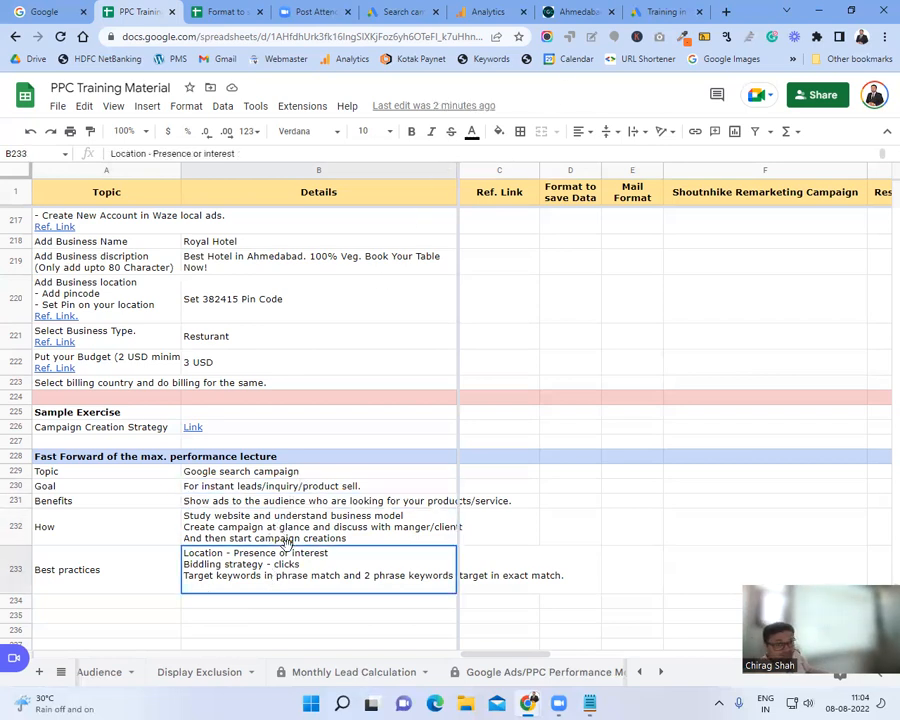
click(284, 540)
drag(295, 474, 307, 587)
click(309, 575)
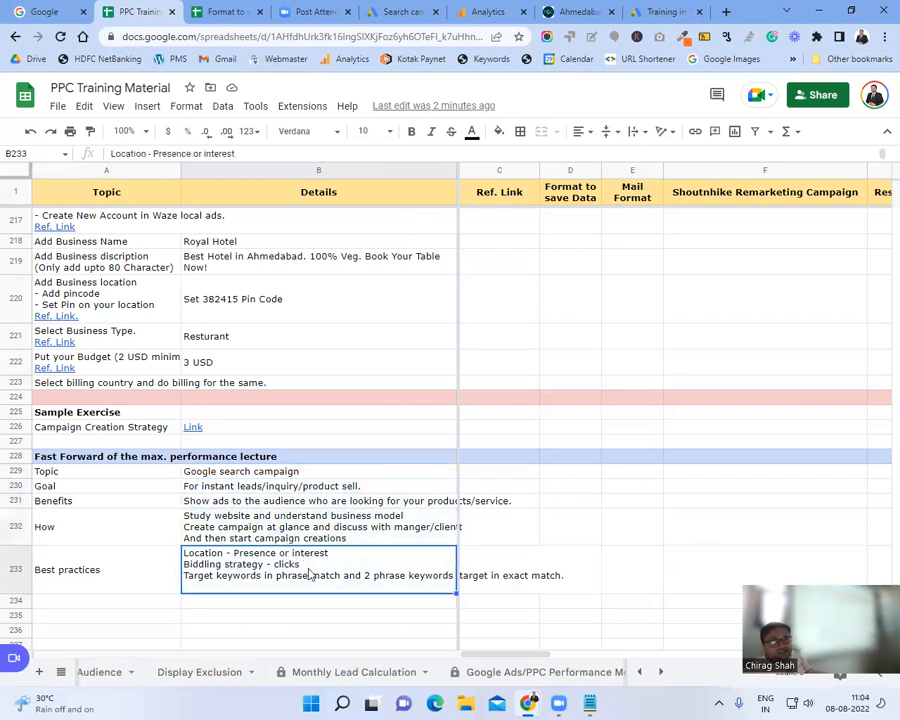